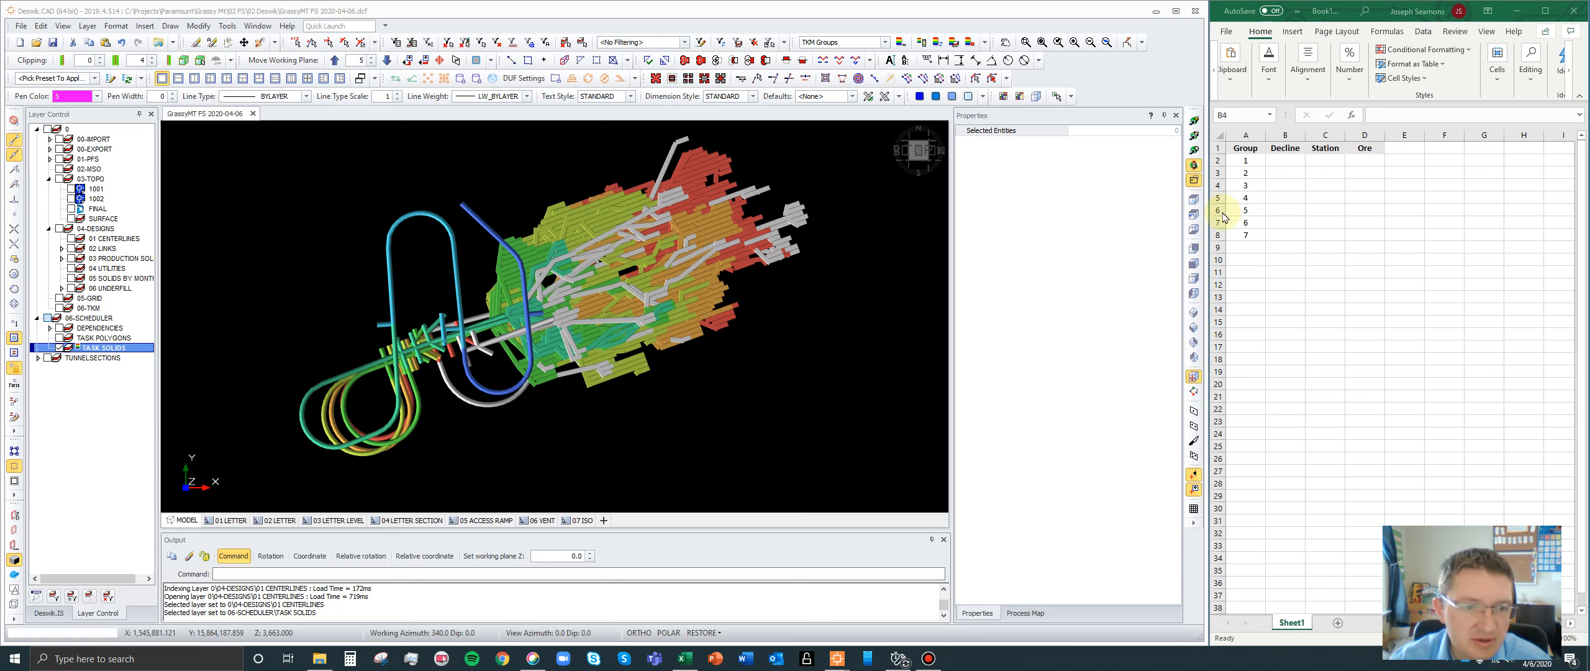
- Open the Interactive Filter for the TASK SOLIDS layer in the 06-SCHEDULER group
left_click(712, 440)
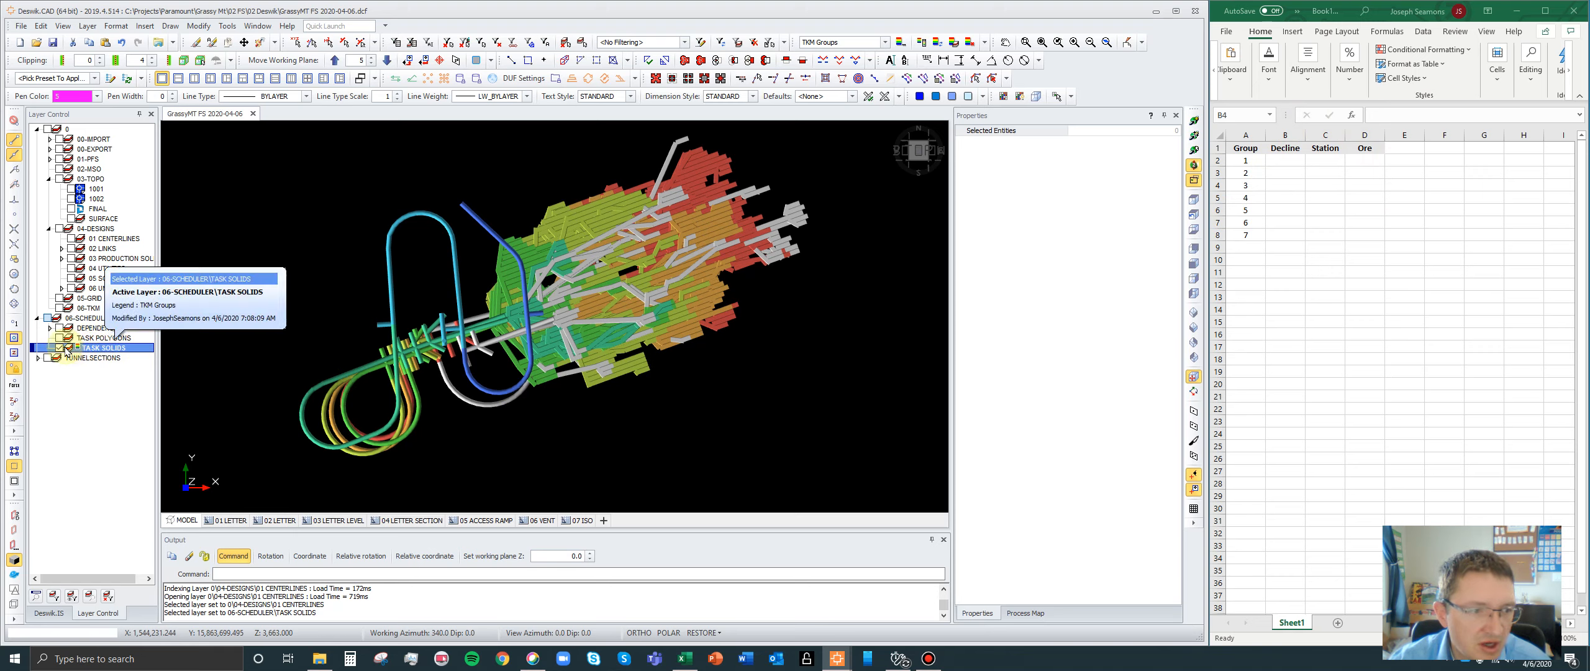
left_click(59, 348)
left_click(59, 347)
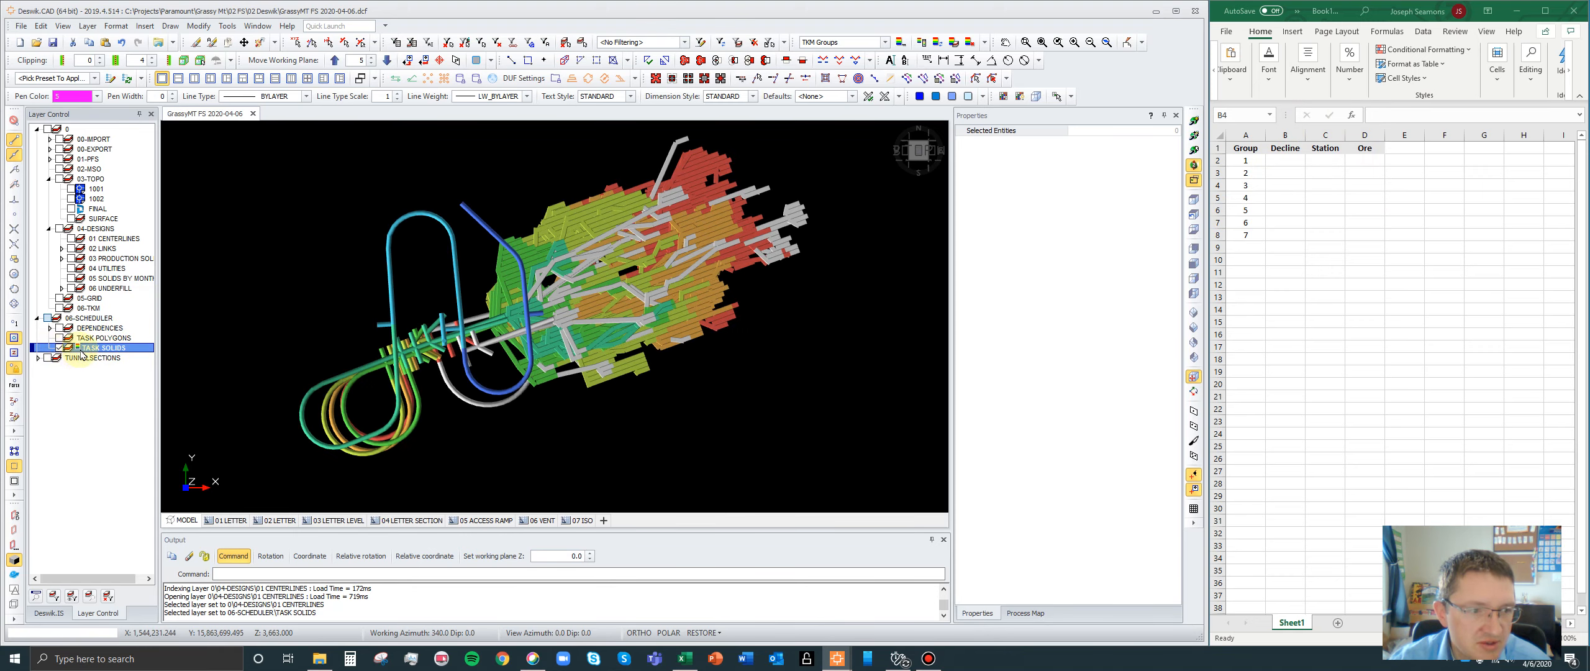
right_click(79, 352)
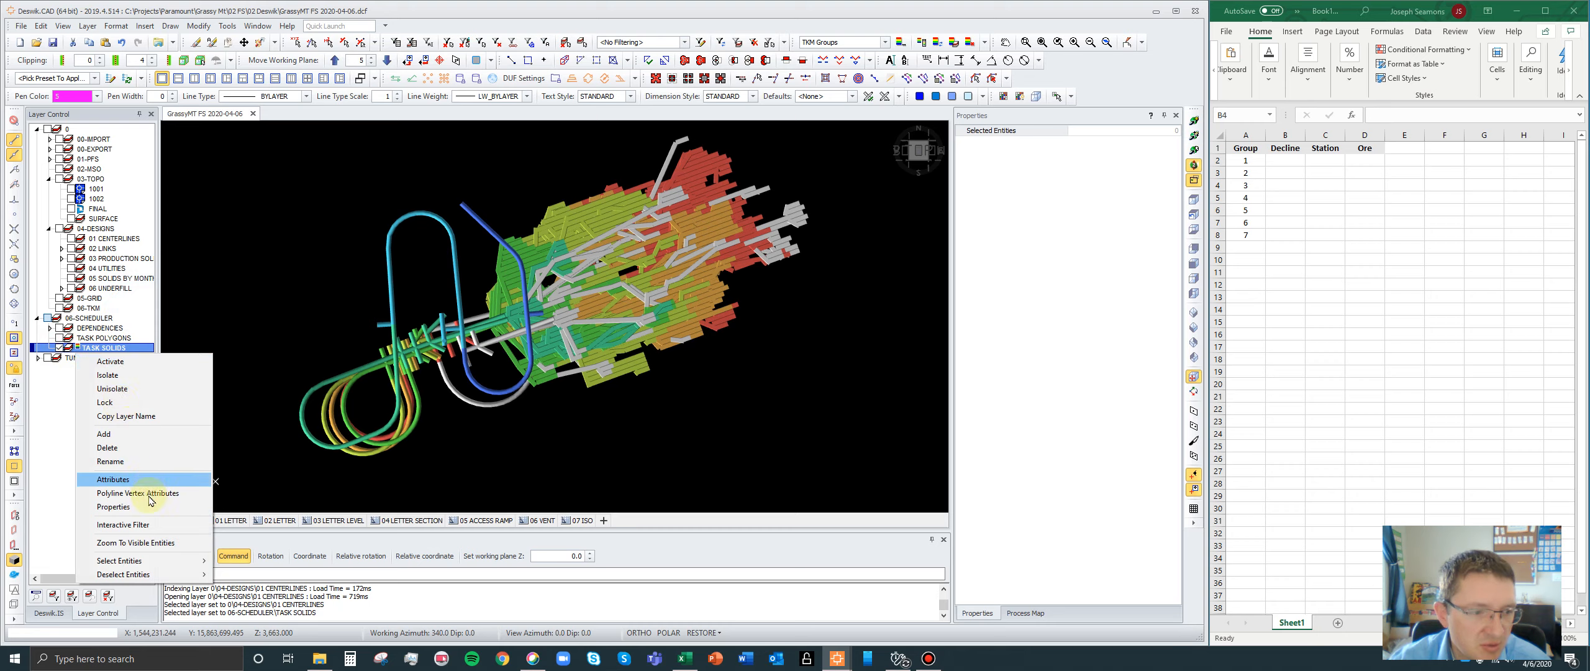
left_click(148, 524)
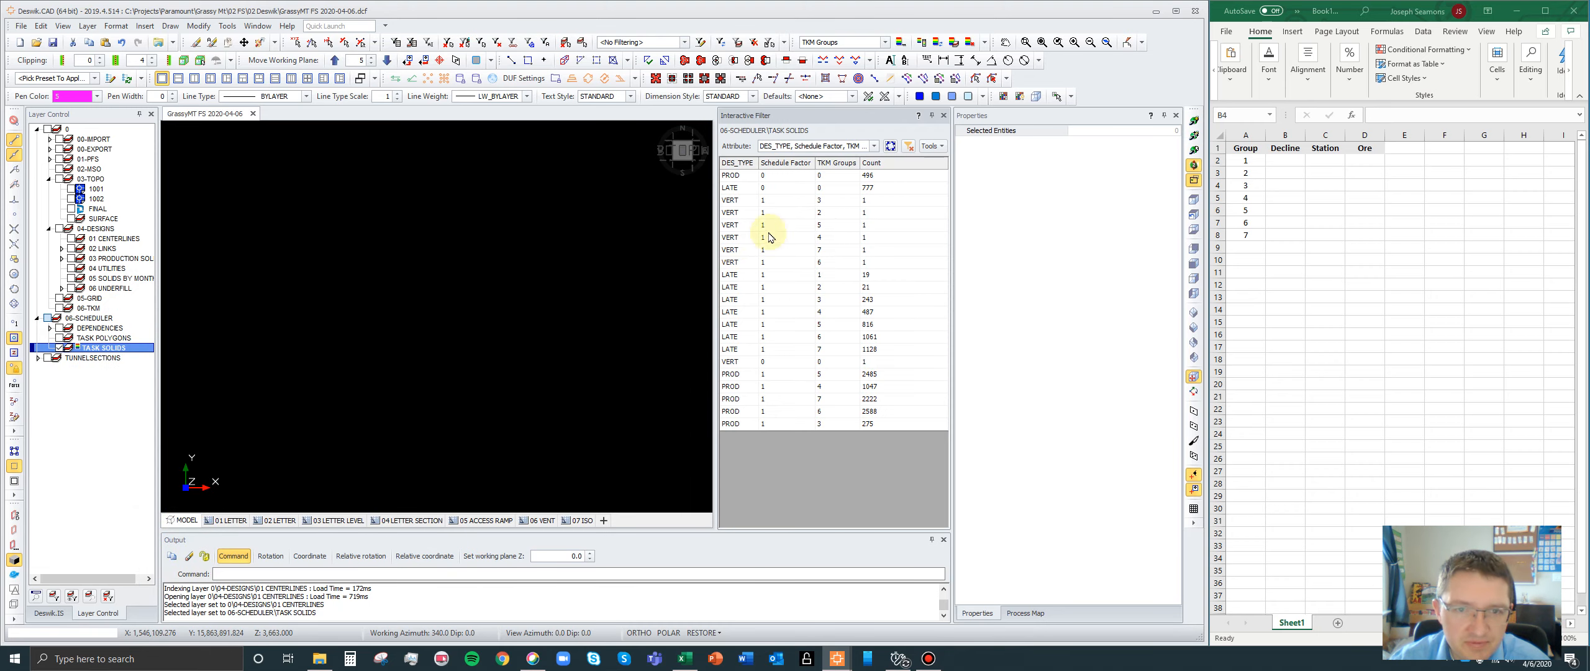
- Display the PROD and LATE solids with Schedule Factor 0, first separately and then together
left_click(794, 178)
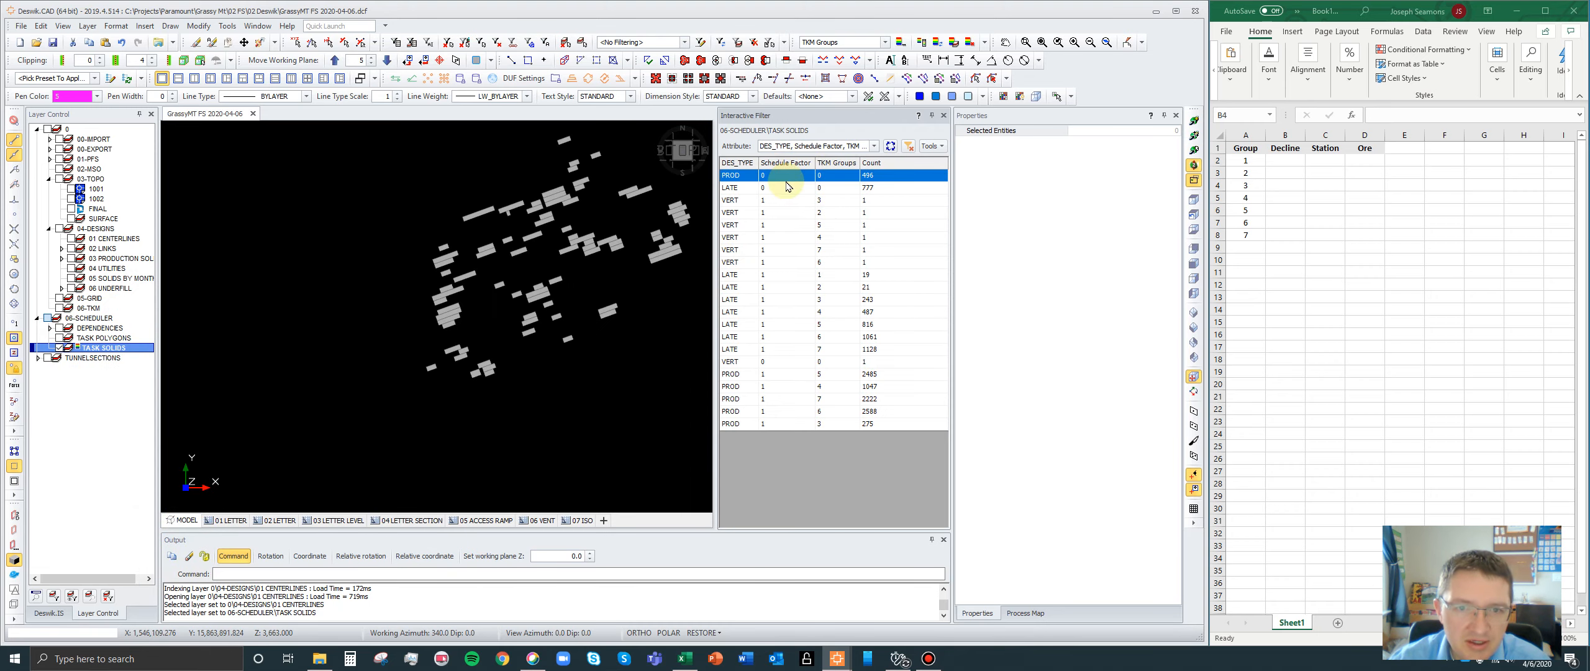
left_click(786, 185)
left_click(786, 177)
left_click(787, 190, "ctrl")
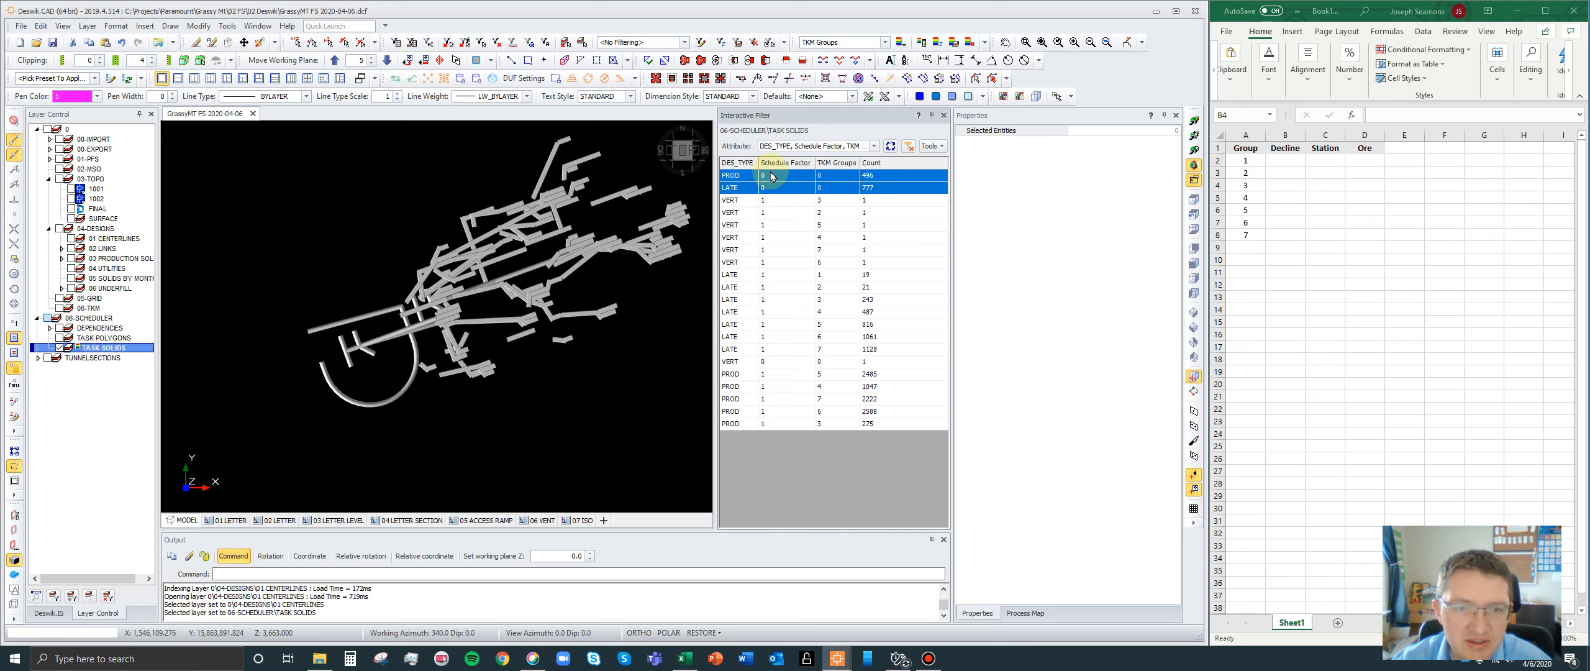
- Filter the Schedule Factor column to list only entries with value 1
left_click(810, 162)
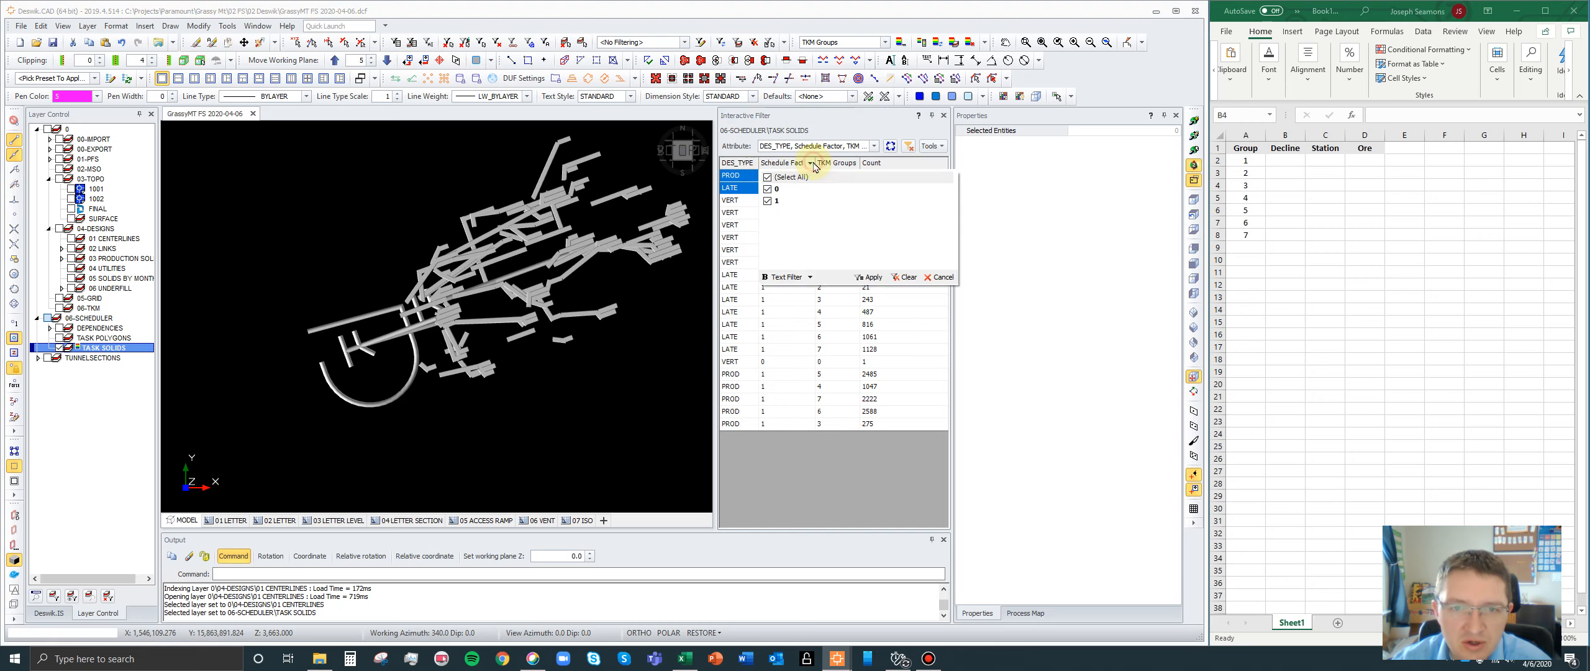
left_click(807, 189)
left_click(870, 275)
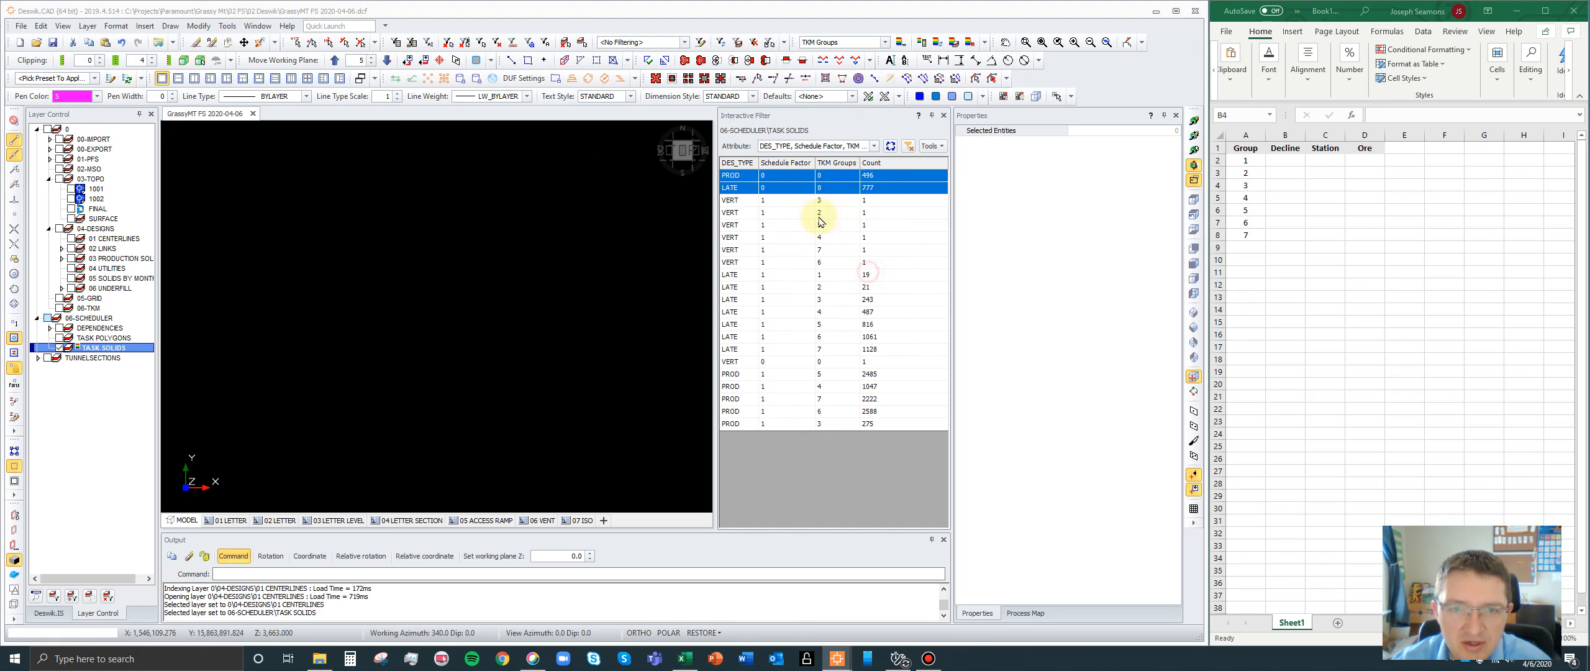
left_click_drag(771, 177, 784, 314)
left_click_drag(786, 384, 785, 377)
left_click(842, 178)
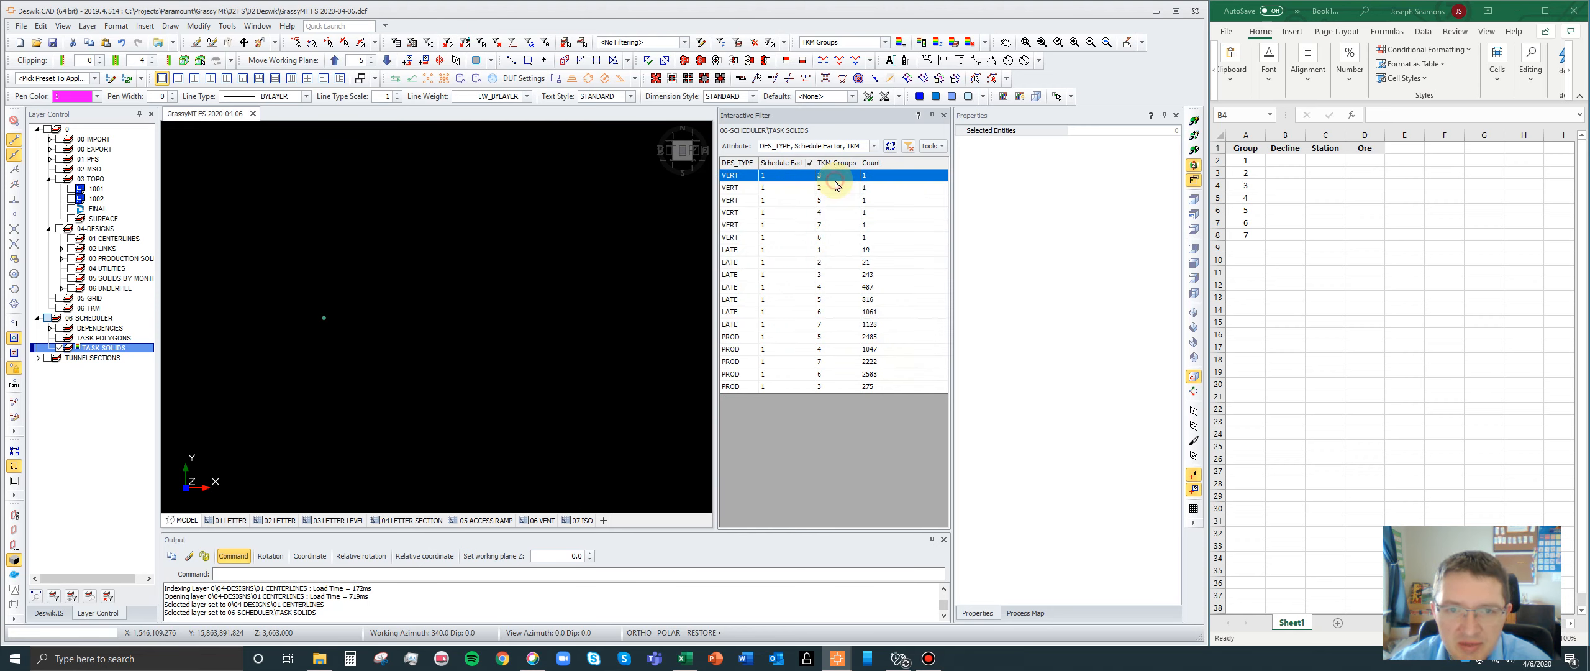
- Remove the DES_TYPE attribute from the Interactive Filter, keeping only Schedule Factor and TKM Groups
left_click(873, 146)
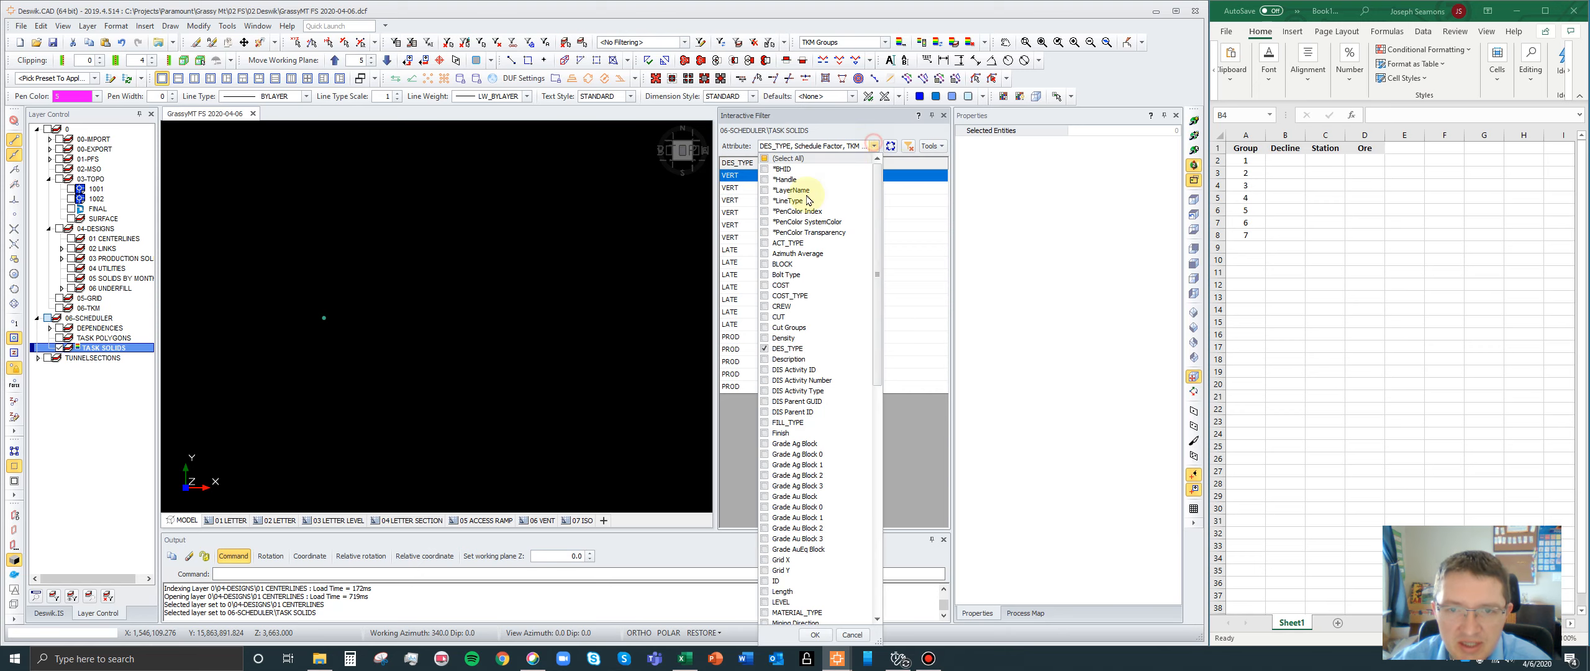
left_click(765, 348)
left_click(815, 634)
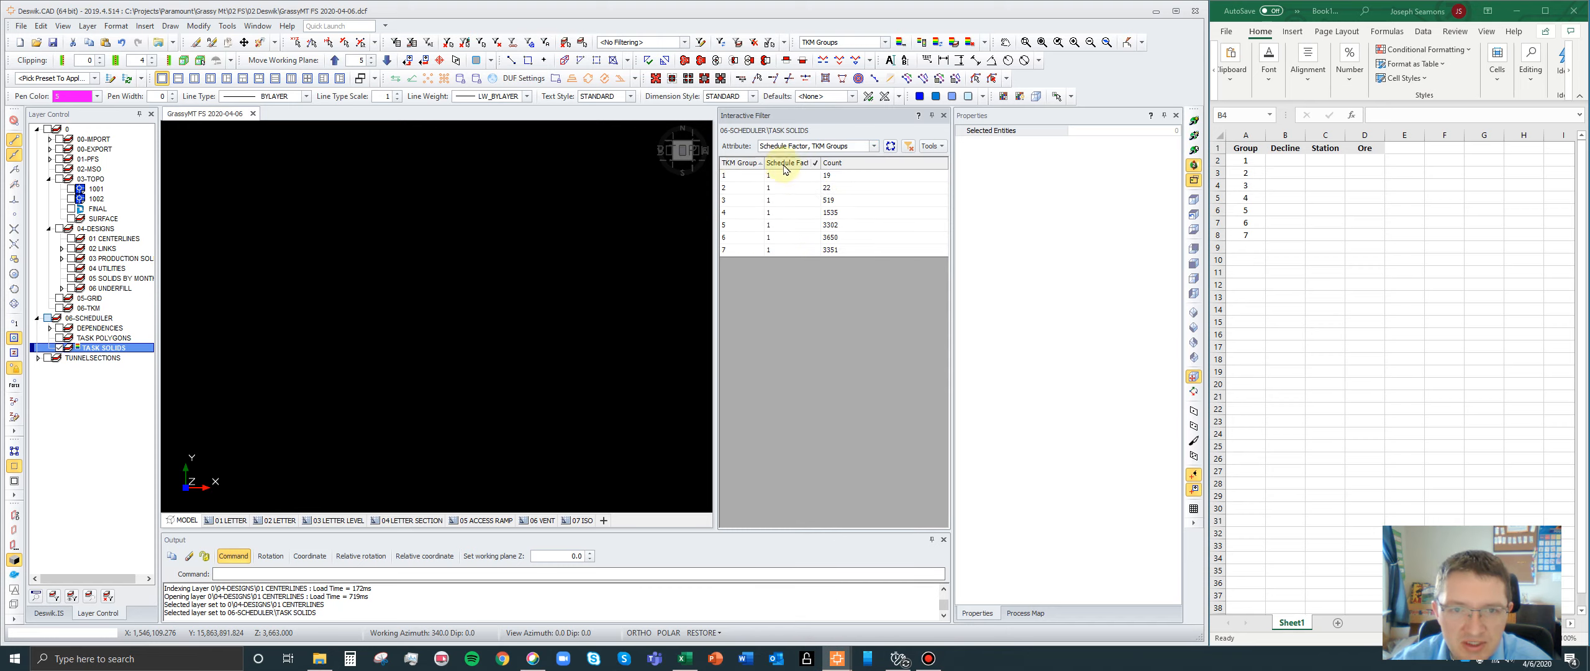
- Display TKM groups 1 to 6 one at a time to examine their solids, ending with group 4
left_click(749, 177)
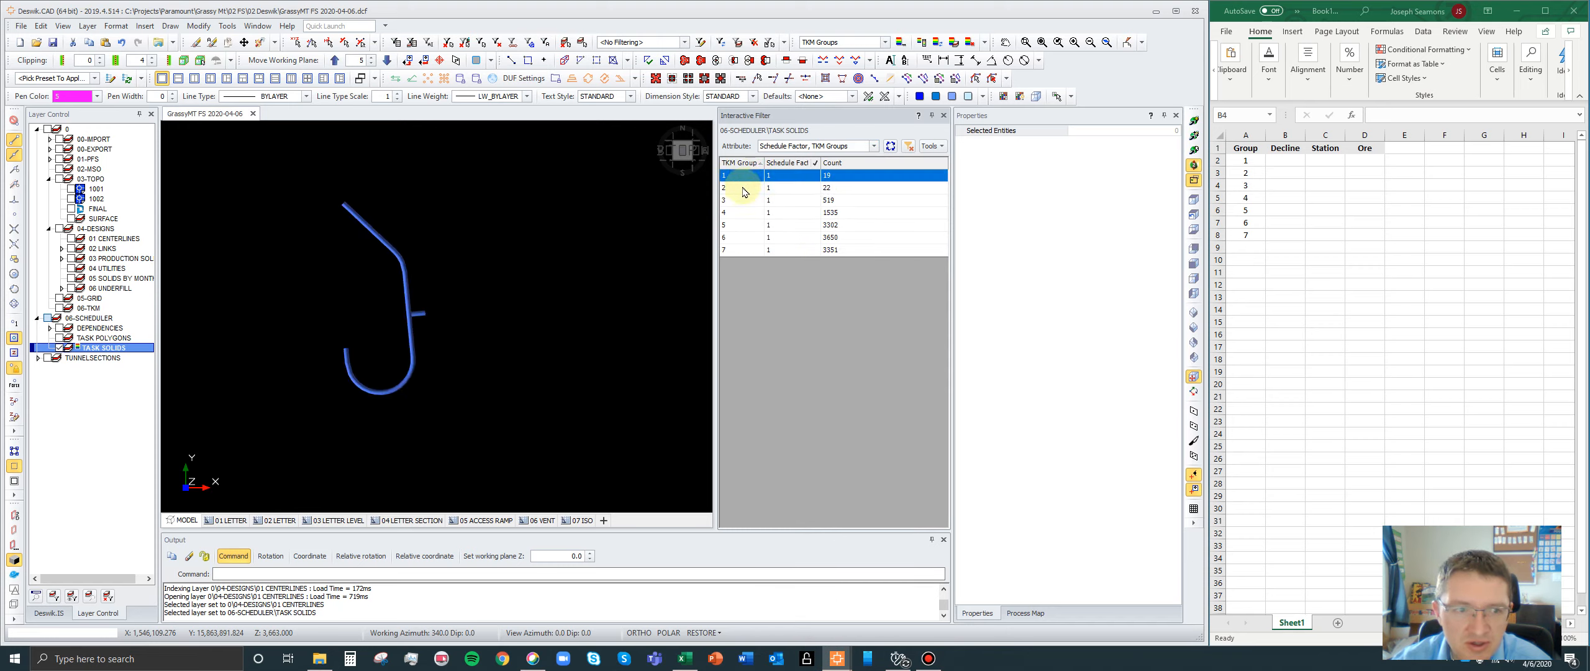
left_click(741, 187)
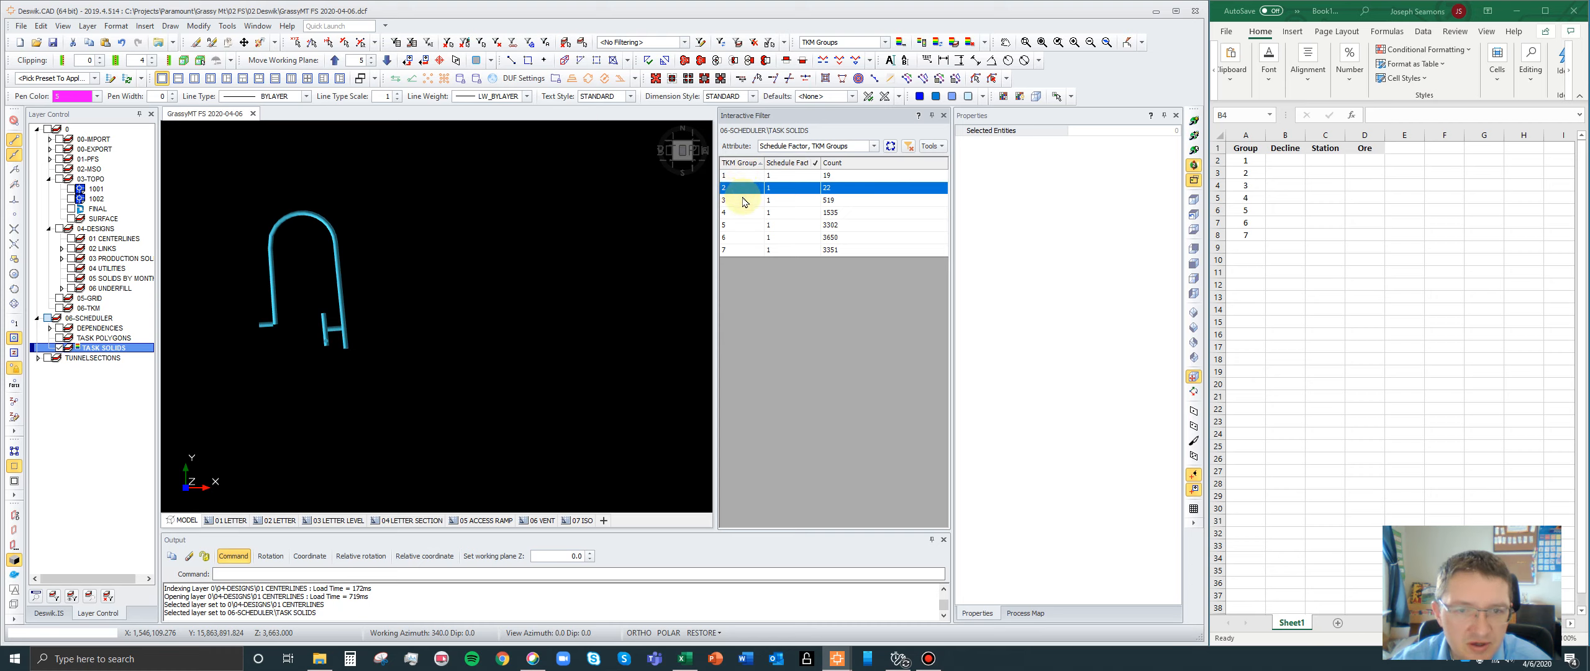
left_click(745, 200)
left_click(738, 214)
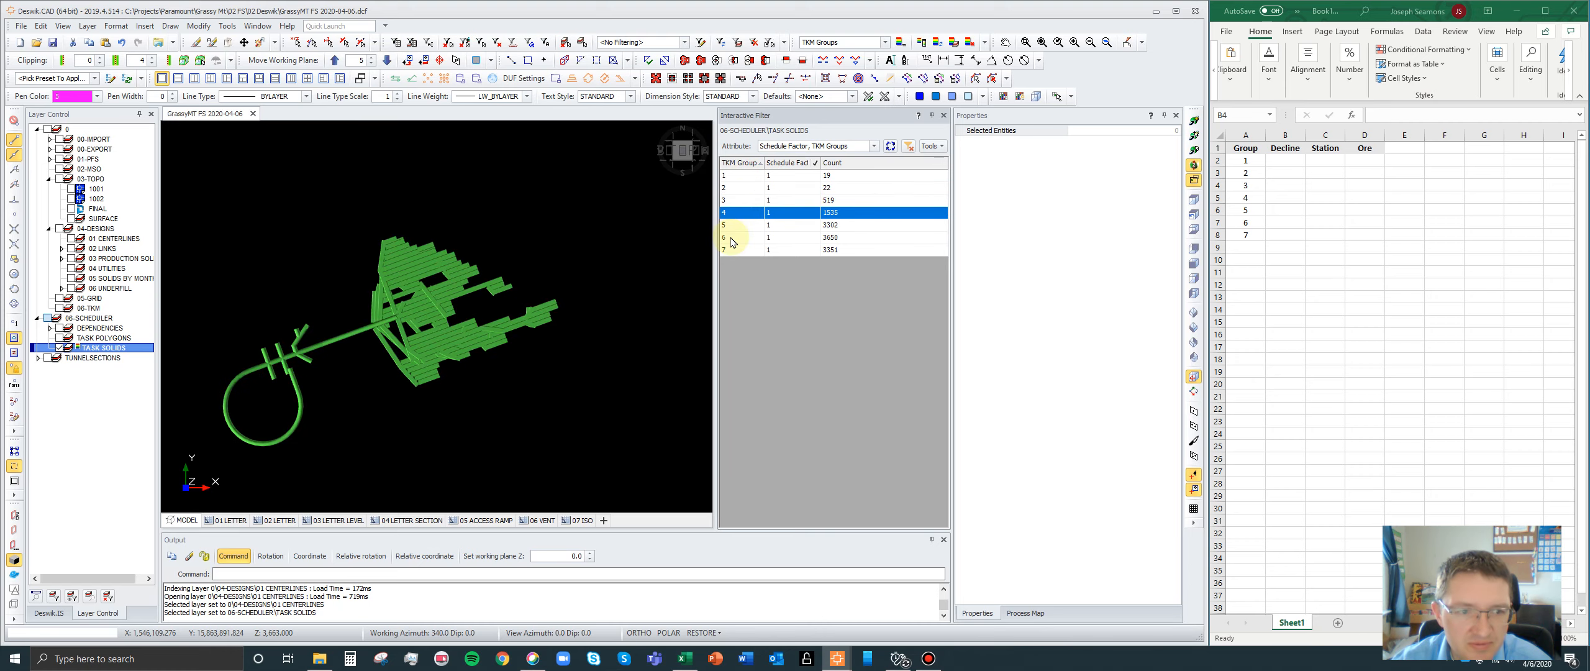
left_click(725, 227)
left_click(730, 238)
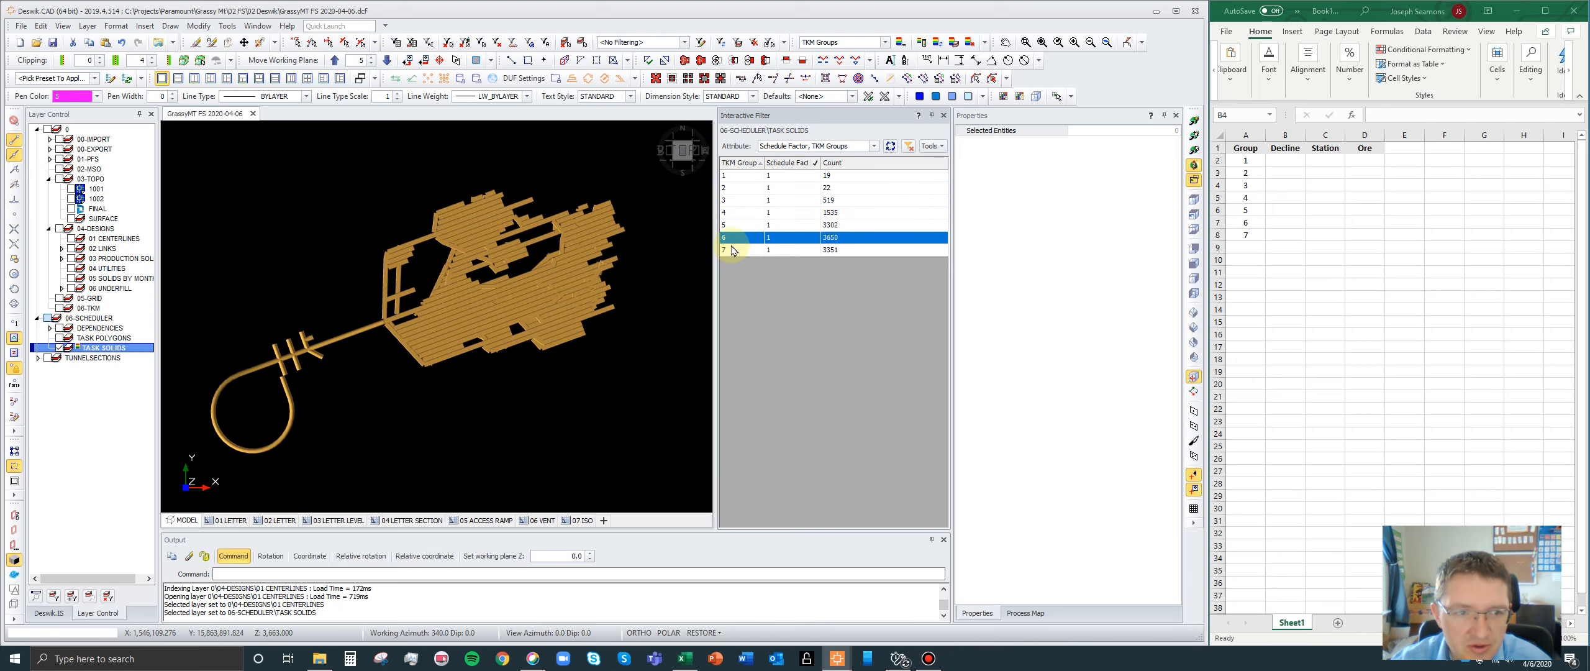
left_click(731, 213)
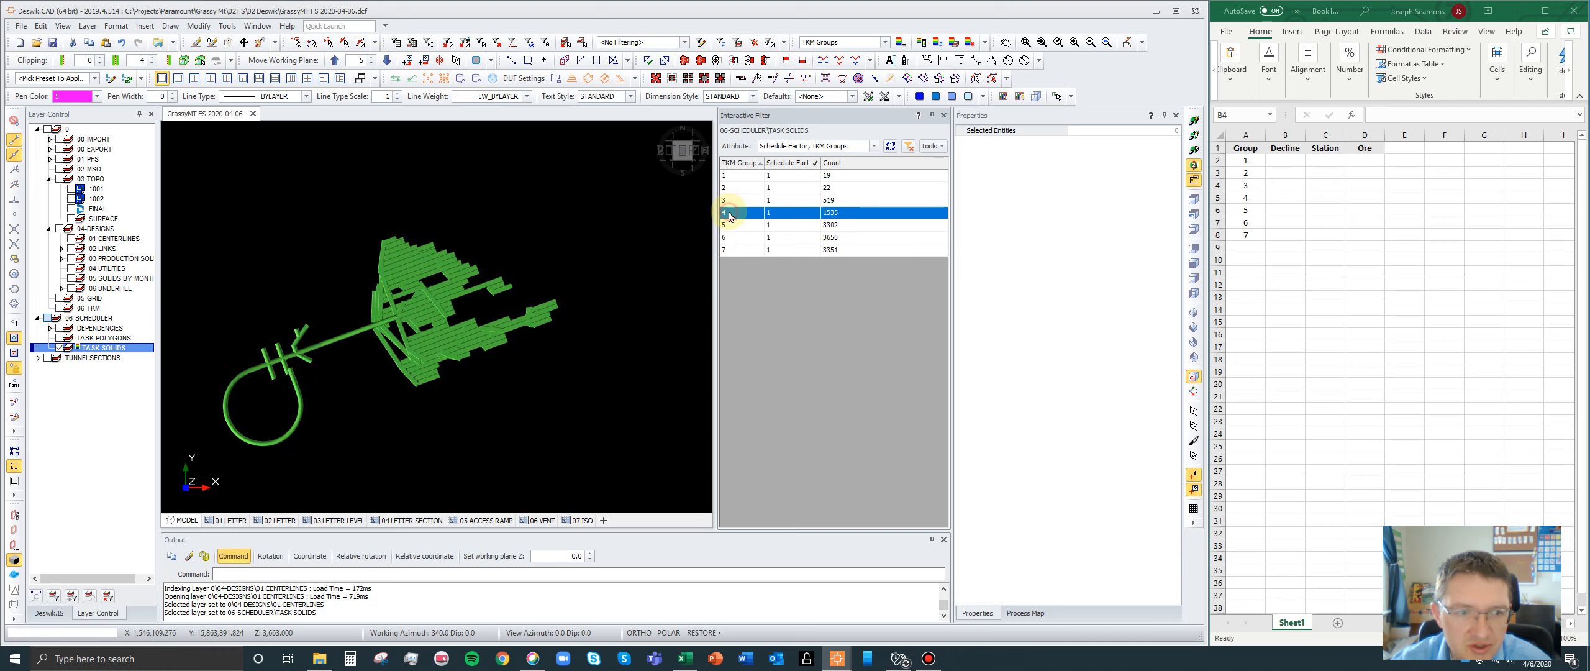
left_click(727, 201)
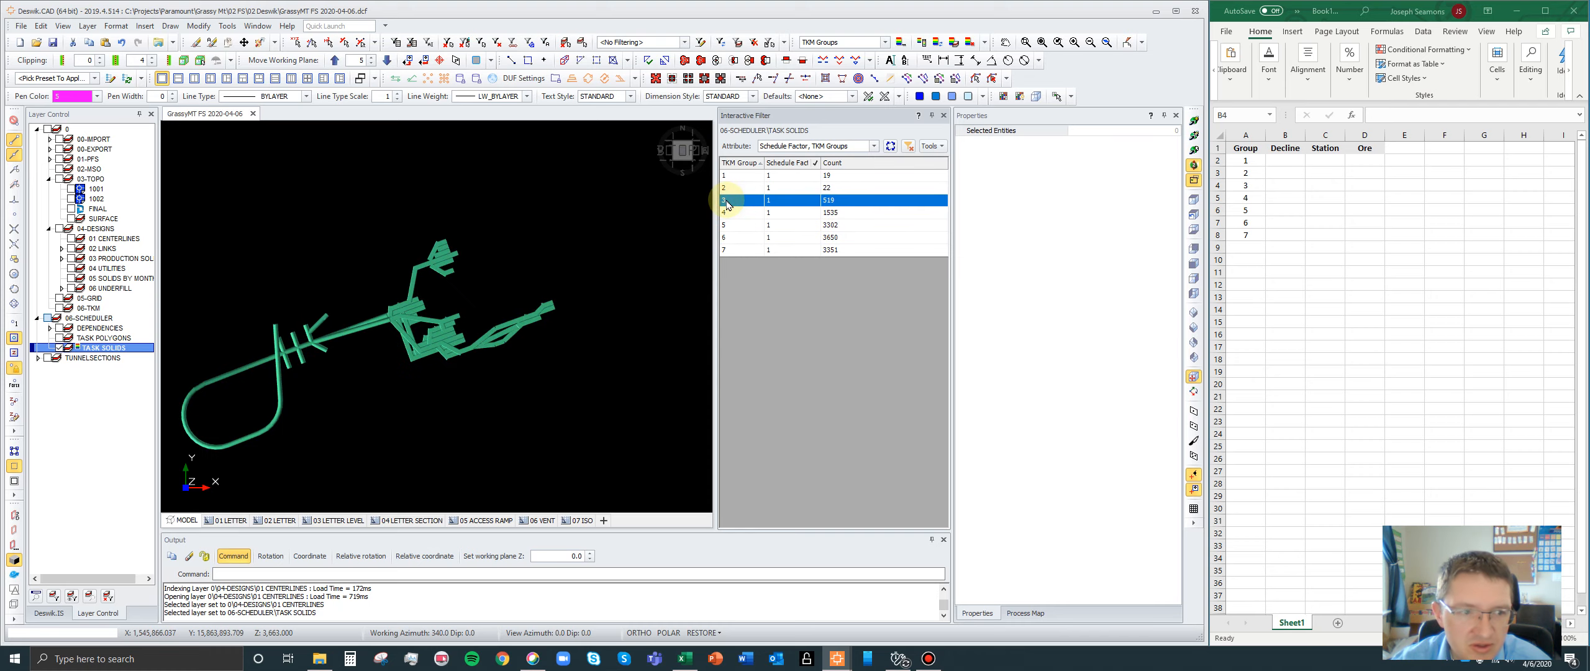
left_click(731, 219)
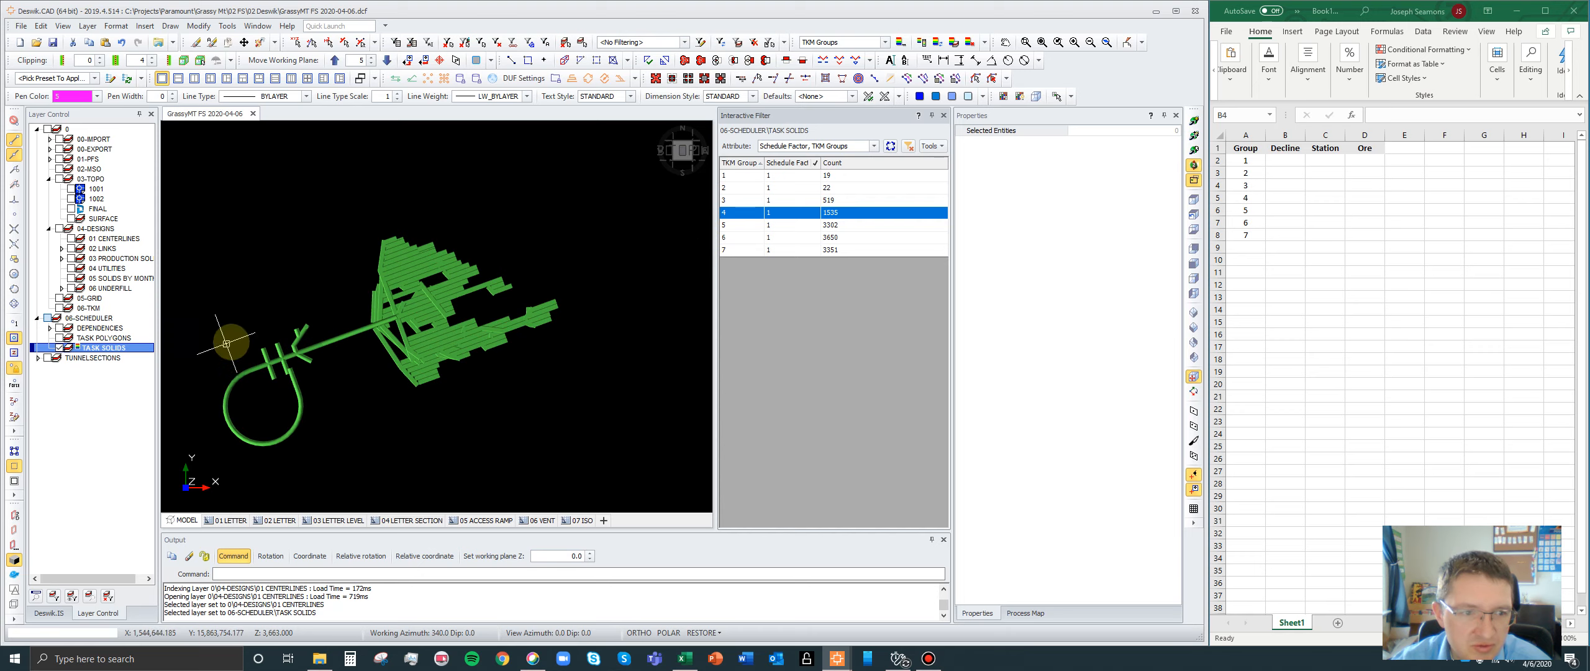
- Orbit the TKM group 4 solids to examine the decline loop and ore area from the side
scroll(239, 354, "up", 5)
scroll(517, 303, "down", 1)
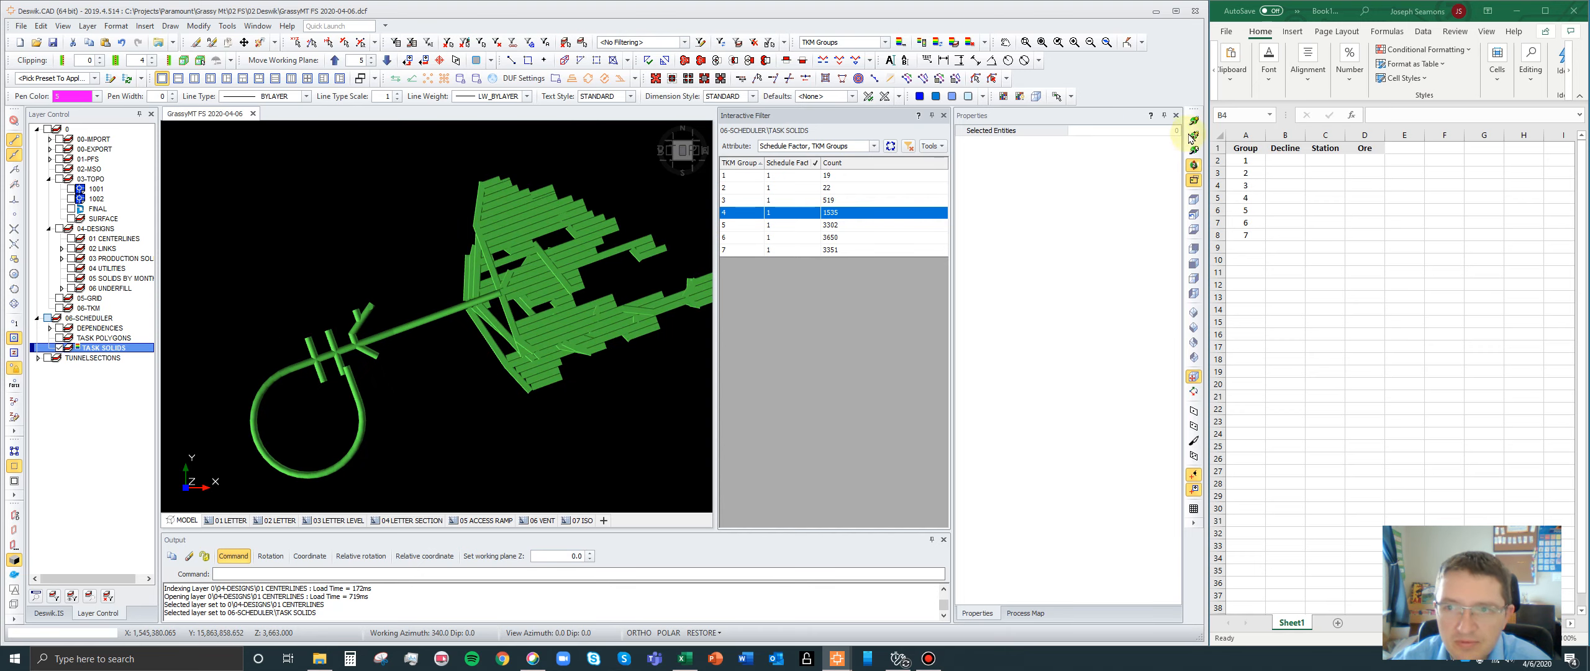
left_click(1193, 135)
left_click(518, 288)
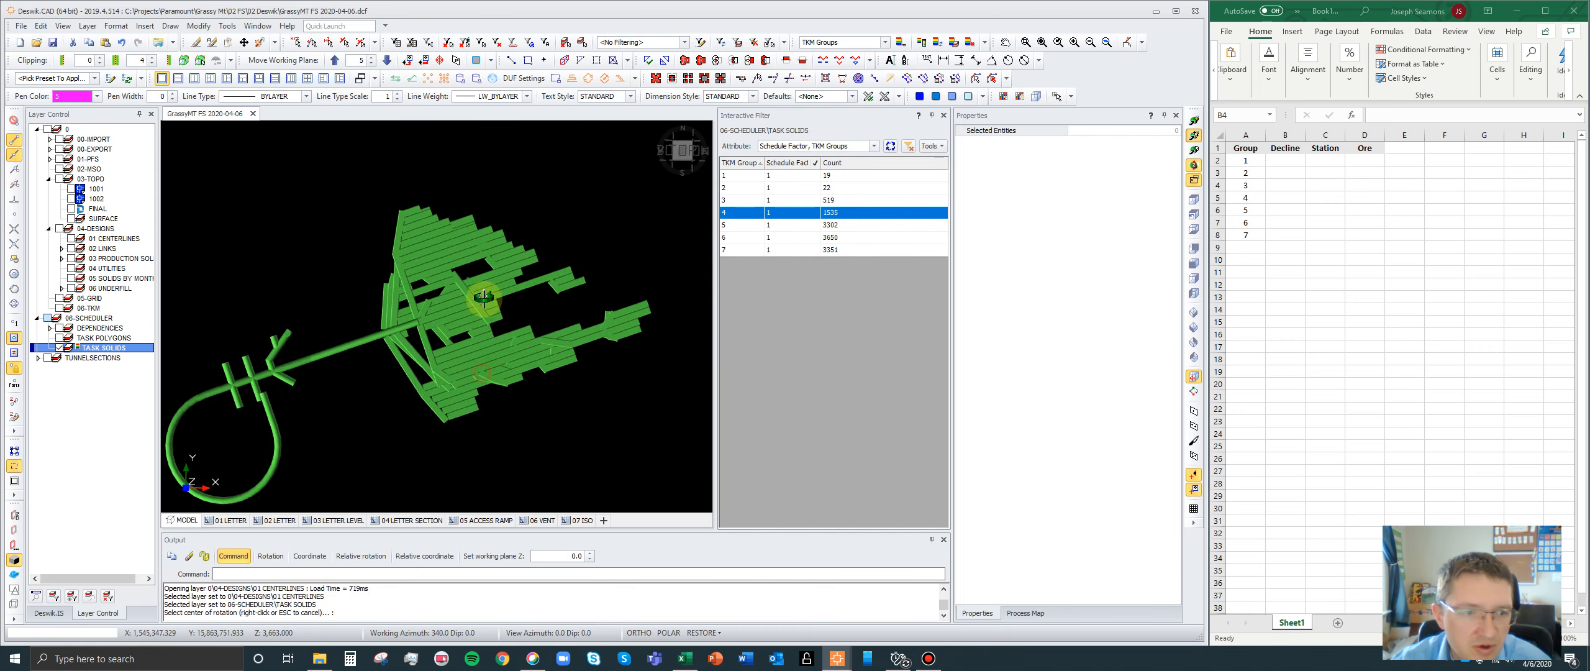
left_click_drag(487, 298, 535, 254)
left_click_drag(547, 342, 404, 287)
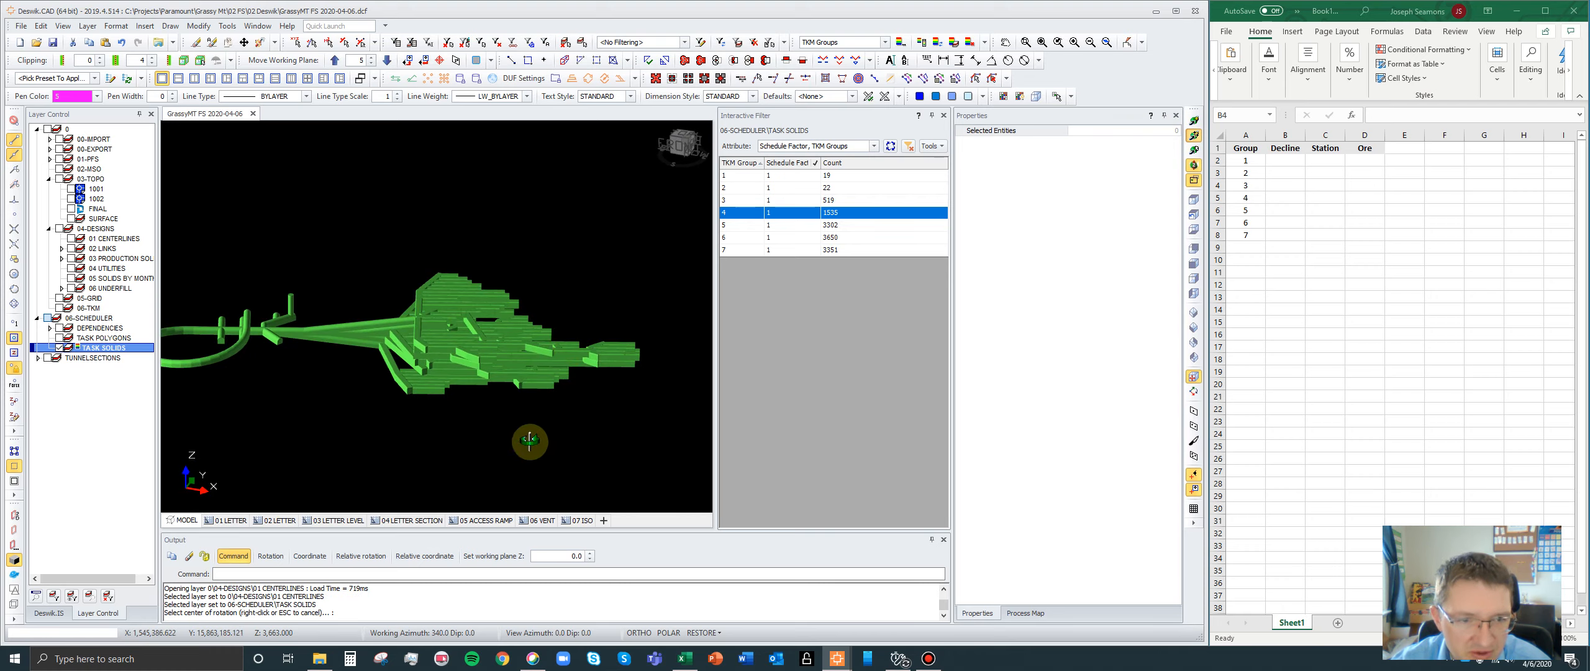
scroll(649, 349, "down", 5)
scroll(472, 341, "up", 4)
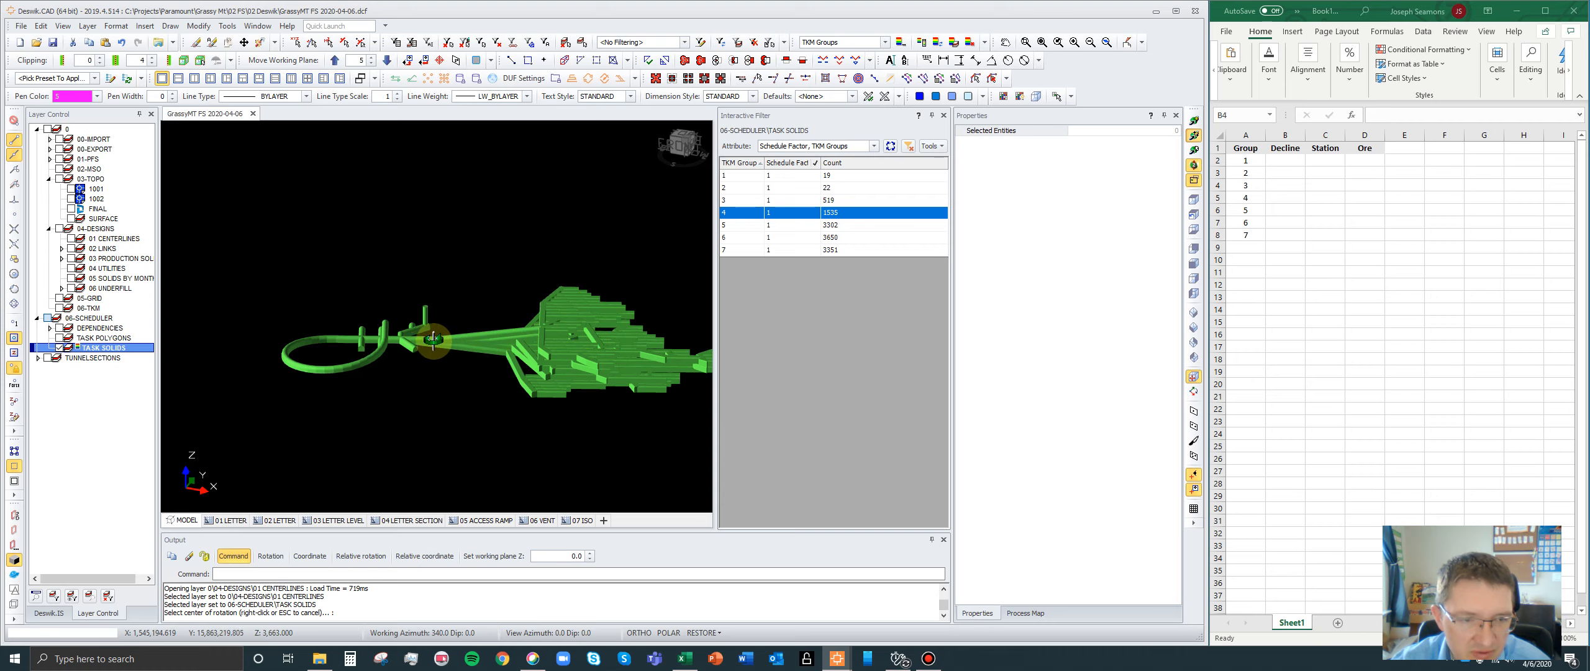
- Select group 4's Ore cell in the Excel sheet and examine the group's decline, station and ore headings up close
left_click(1372, 164)
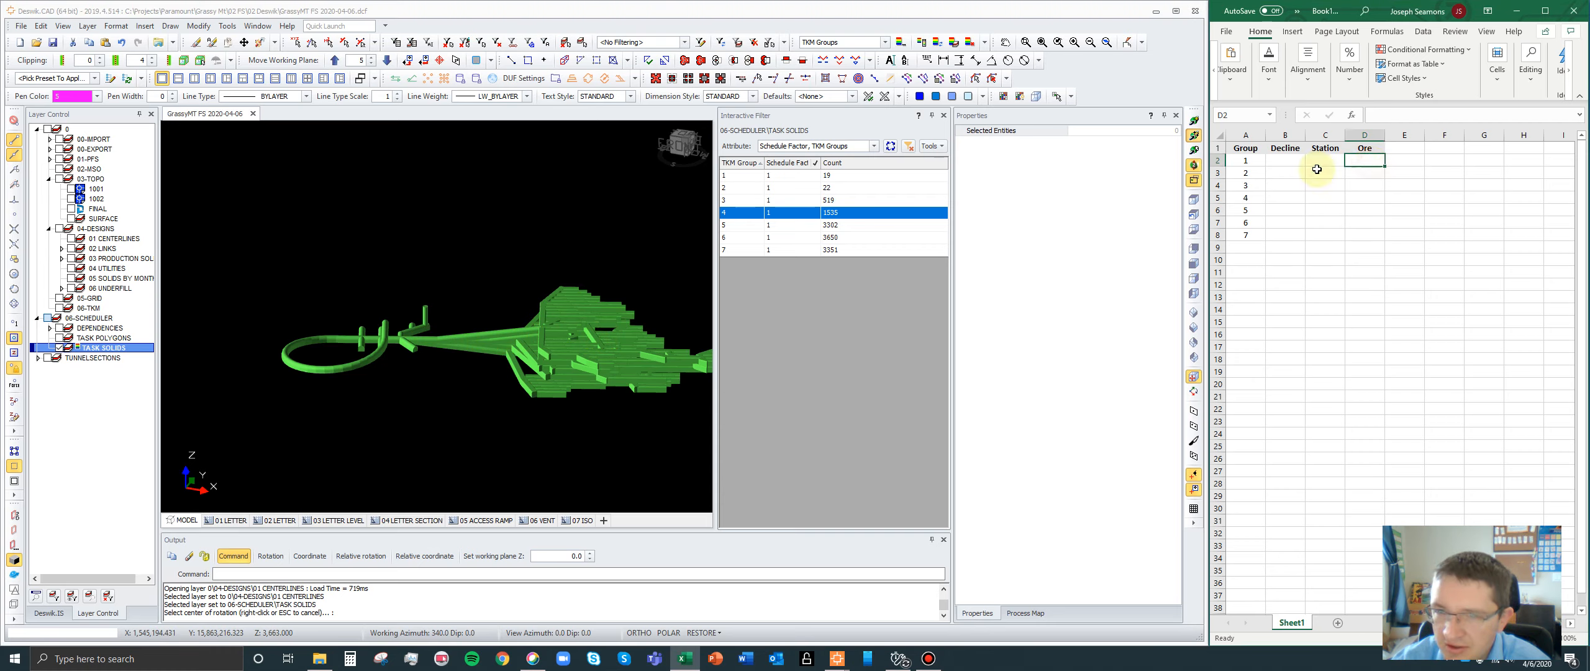
left_click(1364, 193)
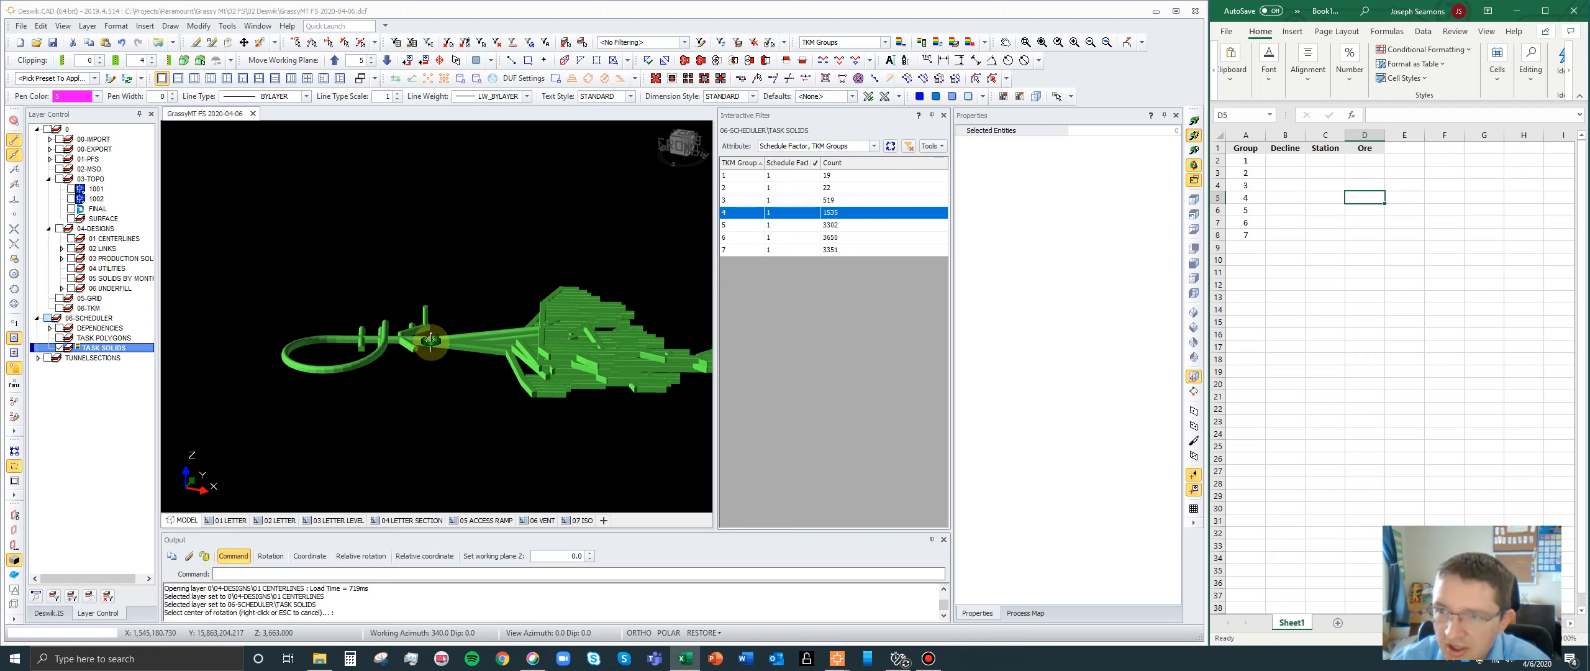
scroll(382, 345, "up", 4)
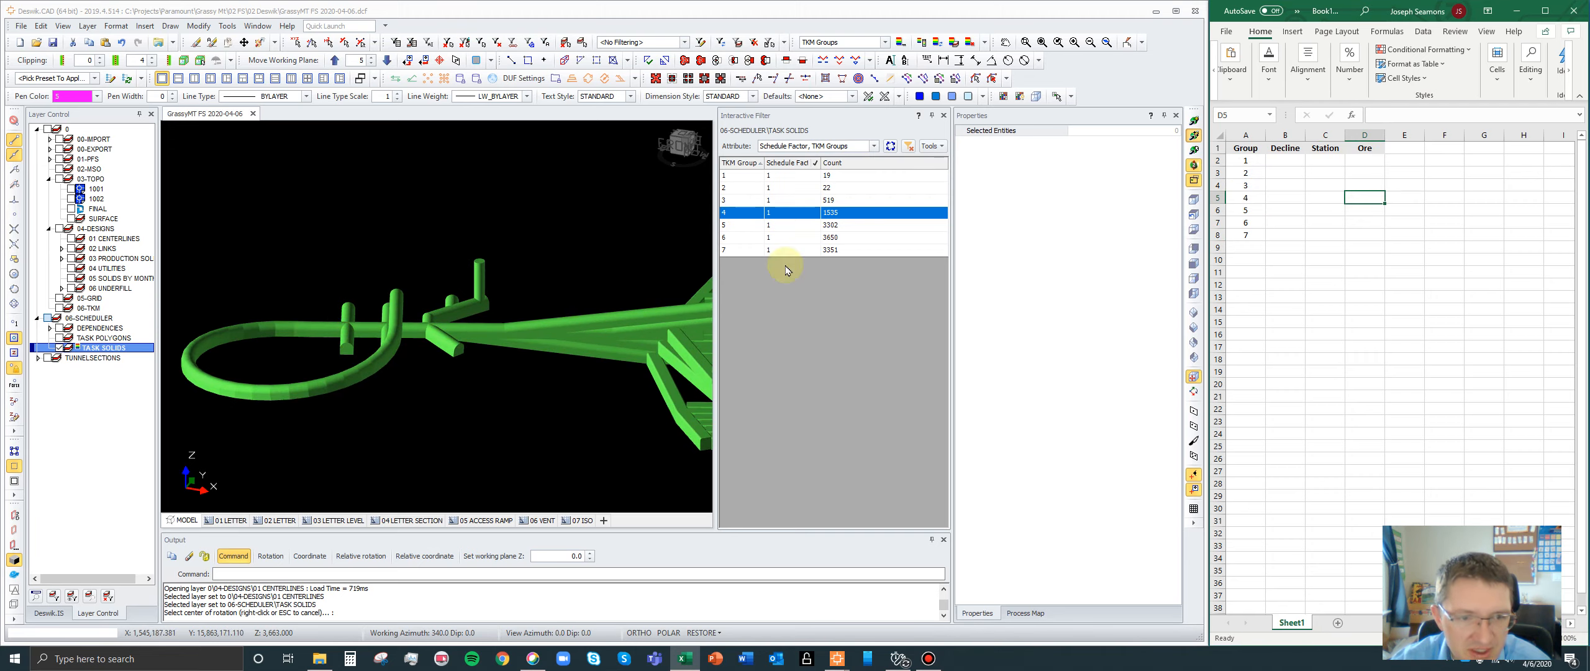
left_click_drag(612, 360, 567, 312)
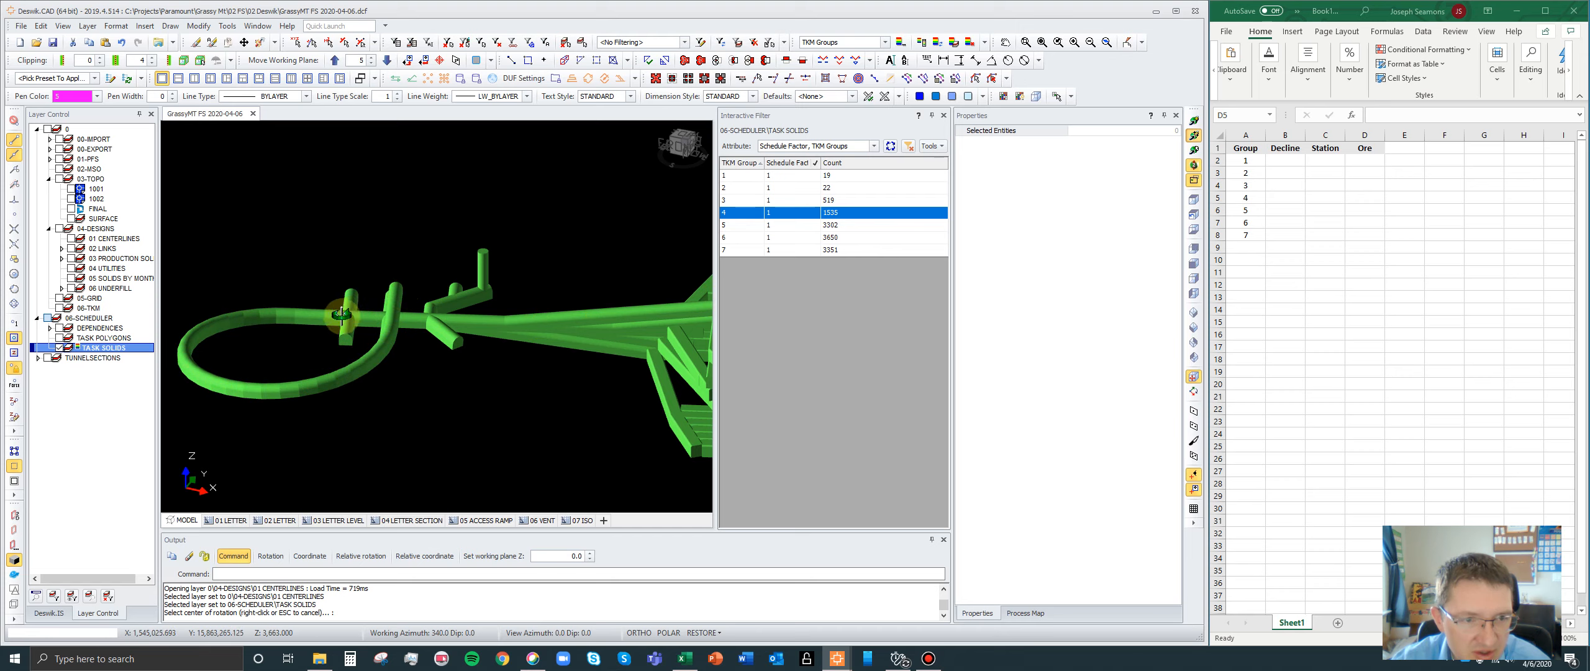
scroll(342, 316, "down", 3)
scroll(392, 327, "up", 2)
left_click_drag(400, 345, 387, 304)
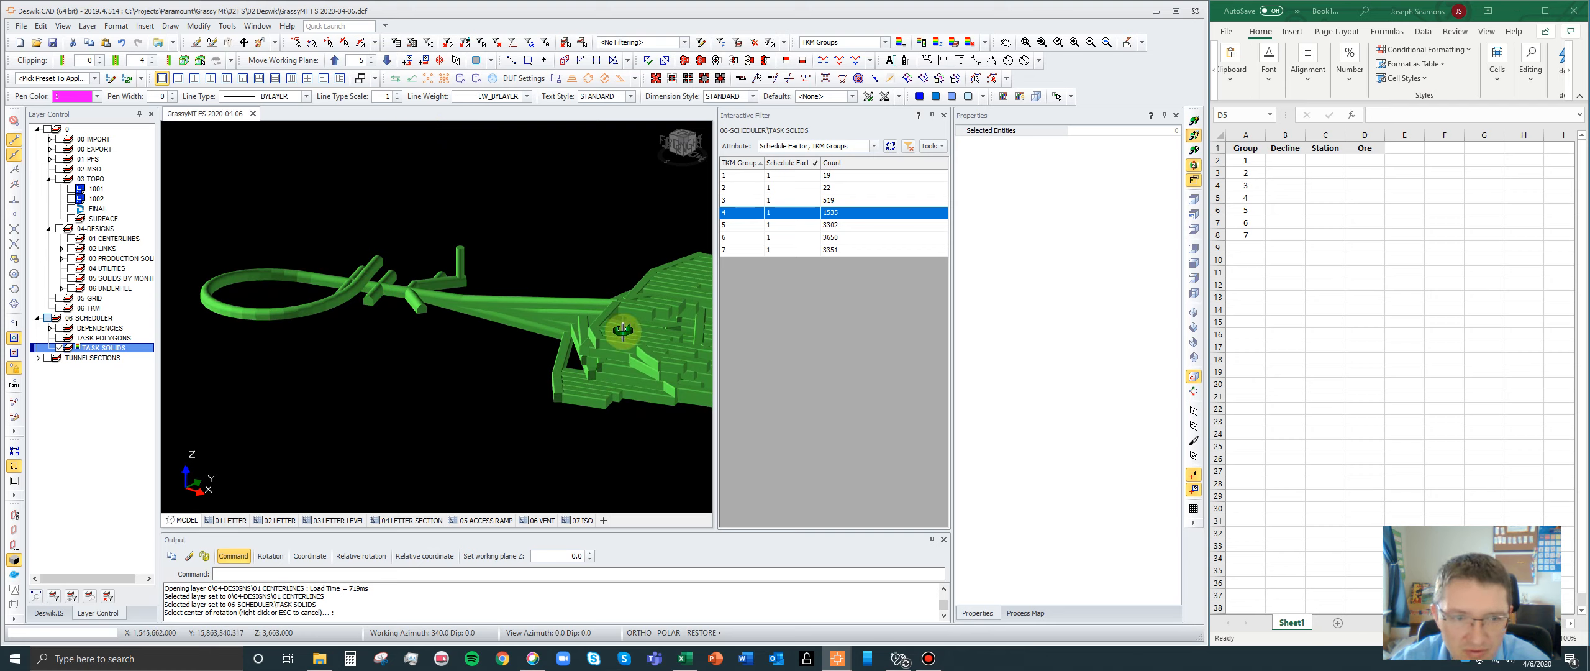
- Display TKM groups 1, 2 and 3 together in the 3D view and end the orbit command
left_click(745, 176)
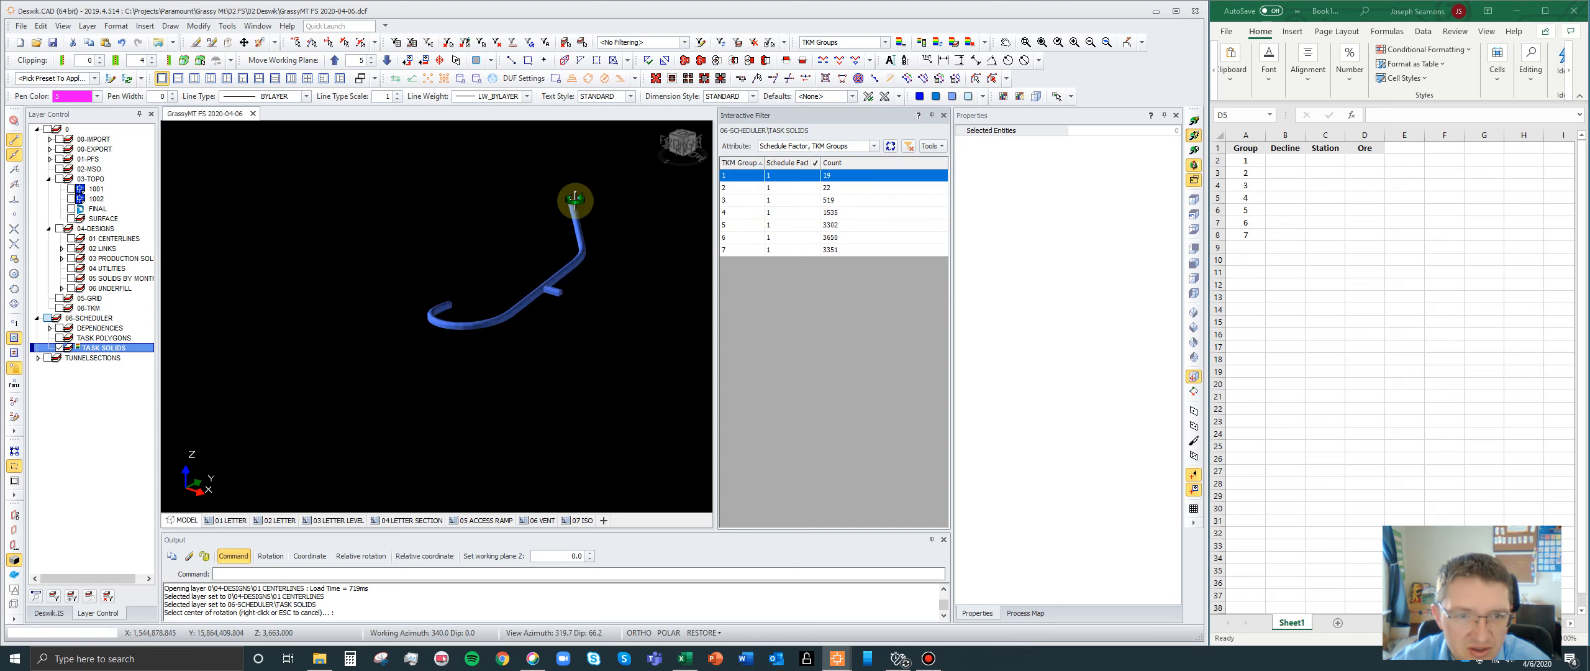
left_click(731, 185, "ctrl")
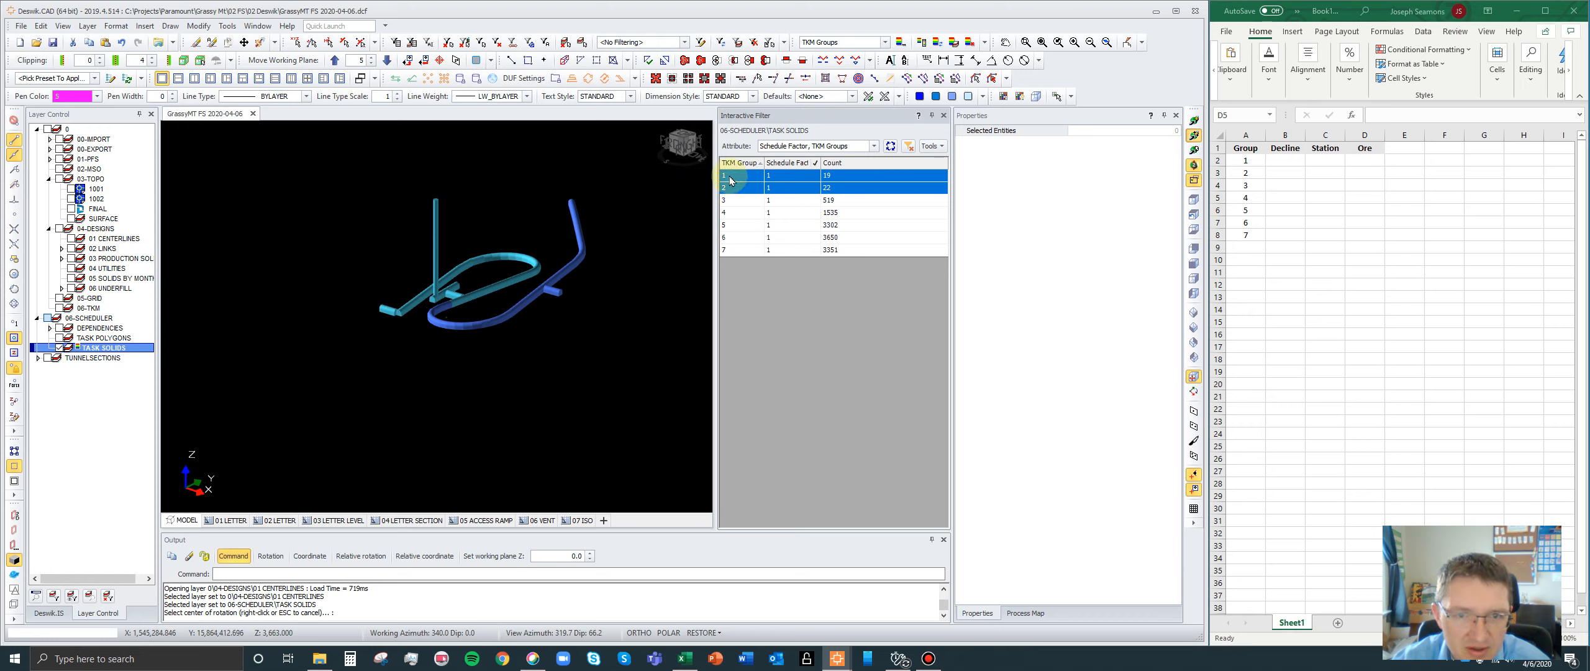
left_click(728, 200, "ctrl")
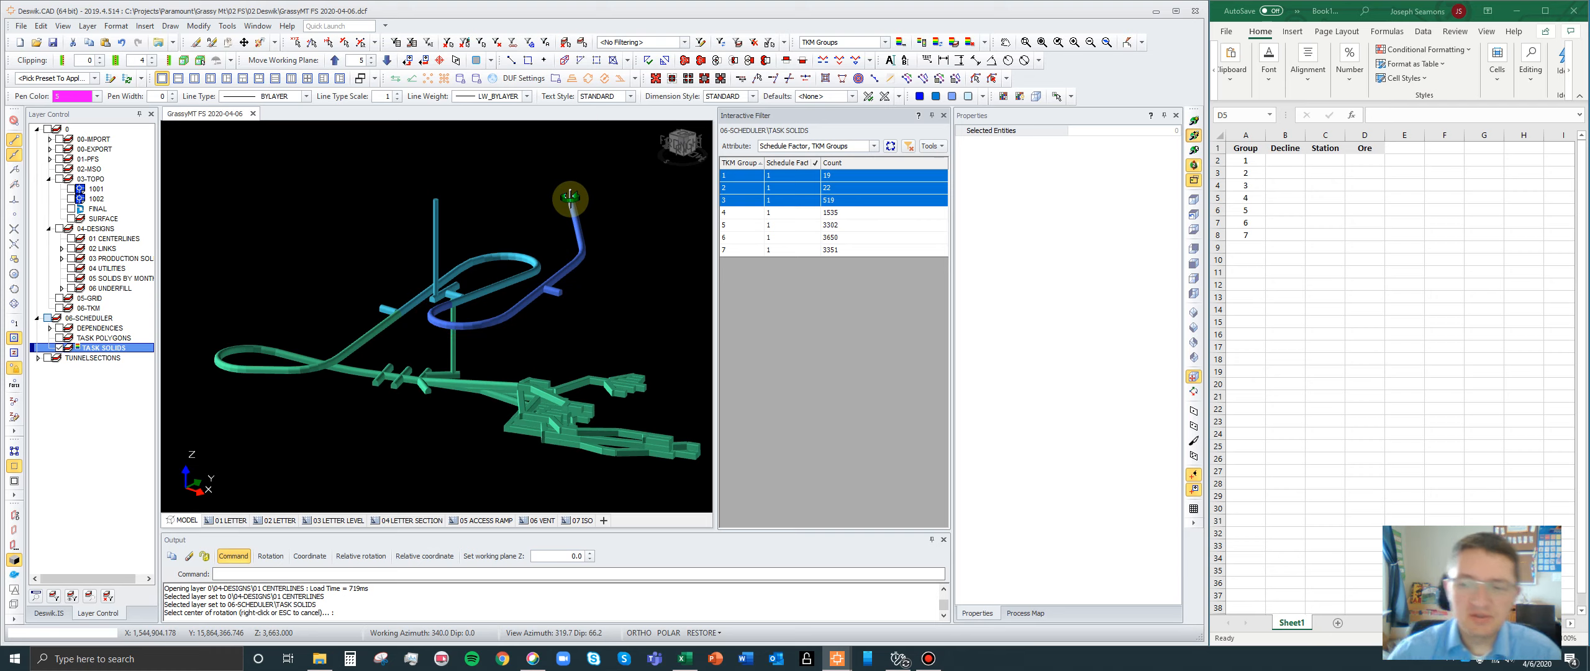
right_click(620, 220)
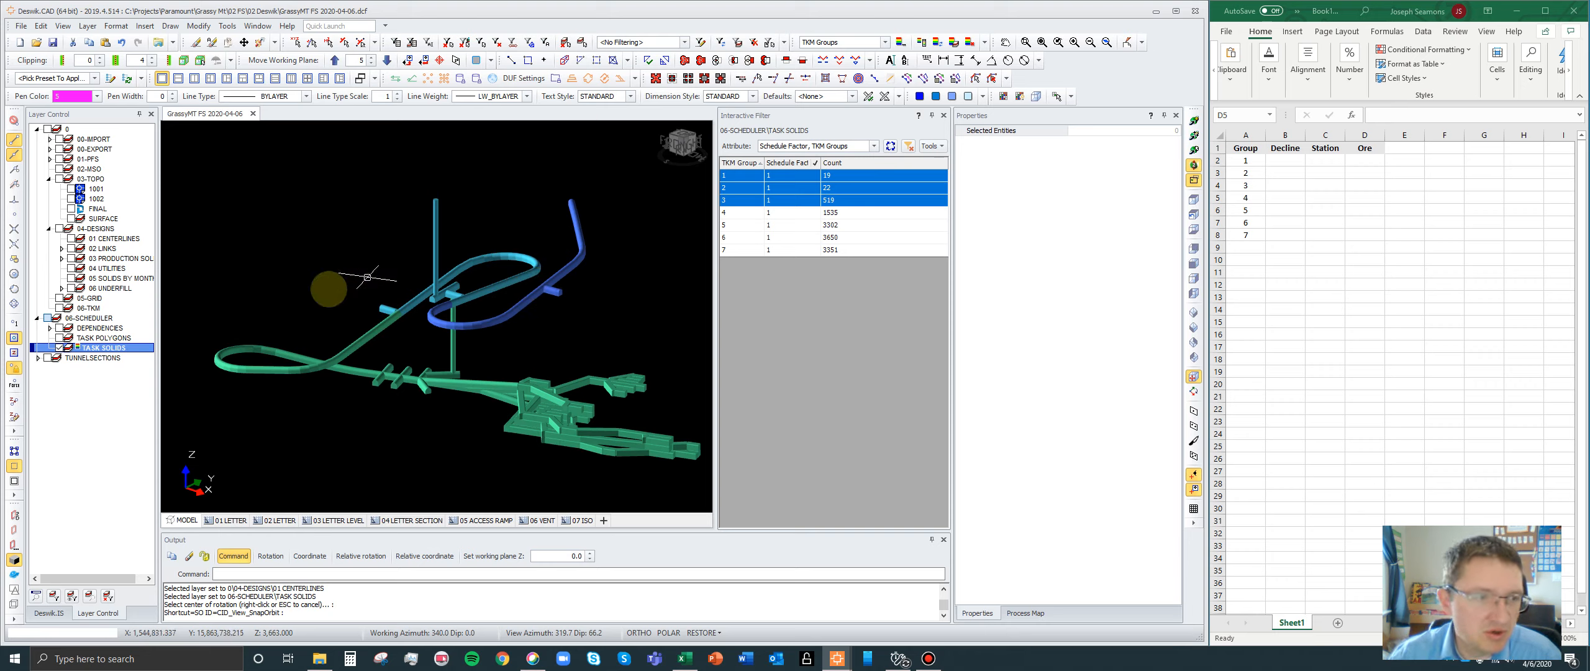
- Turn on the 01 CENTERLINES layer and display TKM group 1, followed by group 2, against the centerlines
left_click(71, 239)
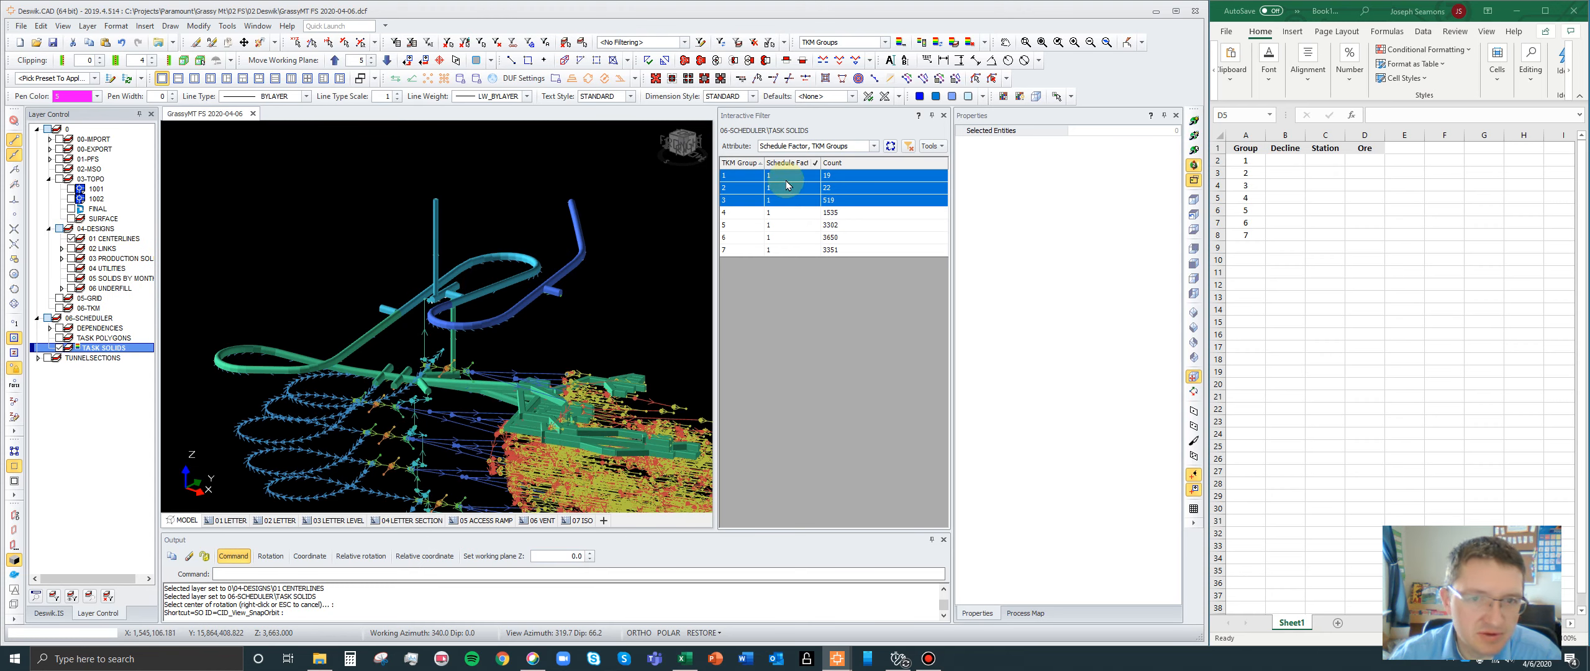
left_click(750, 177)
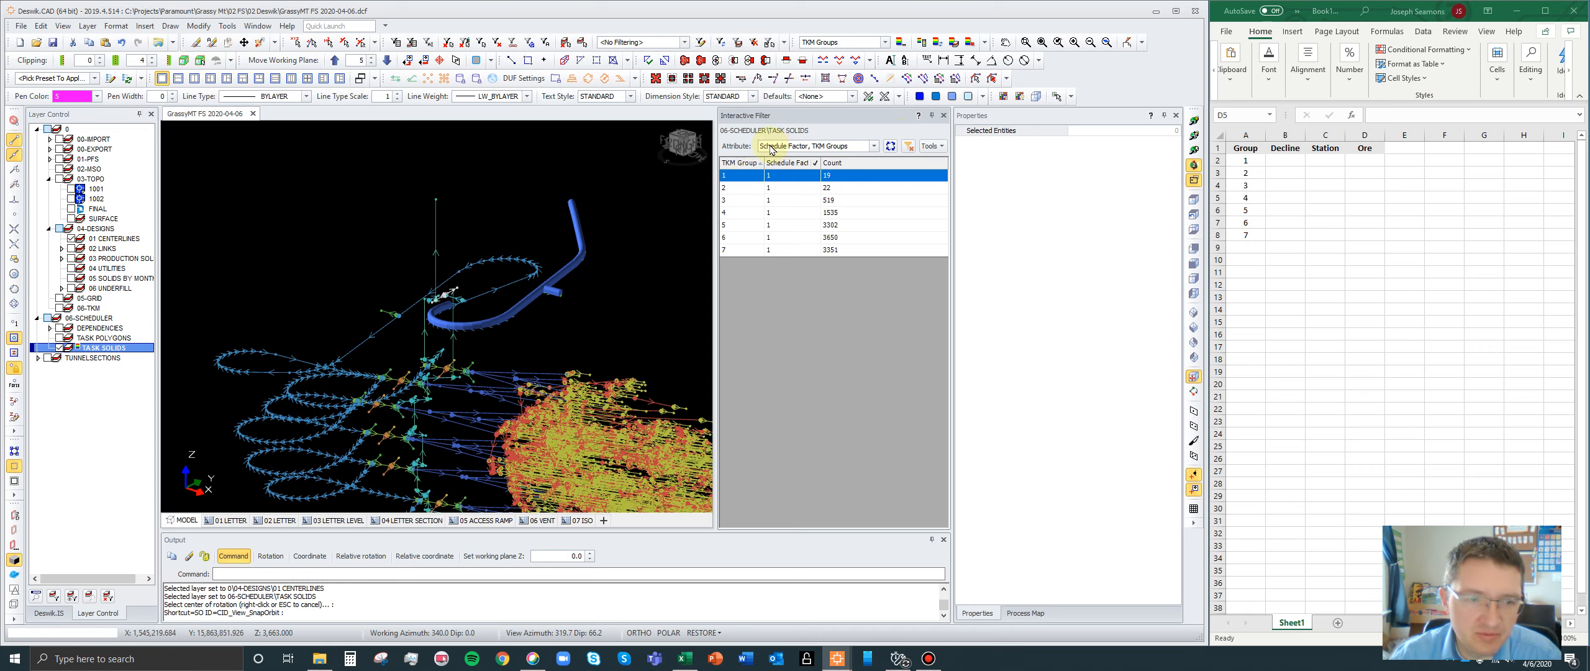
left_click(747, 189)
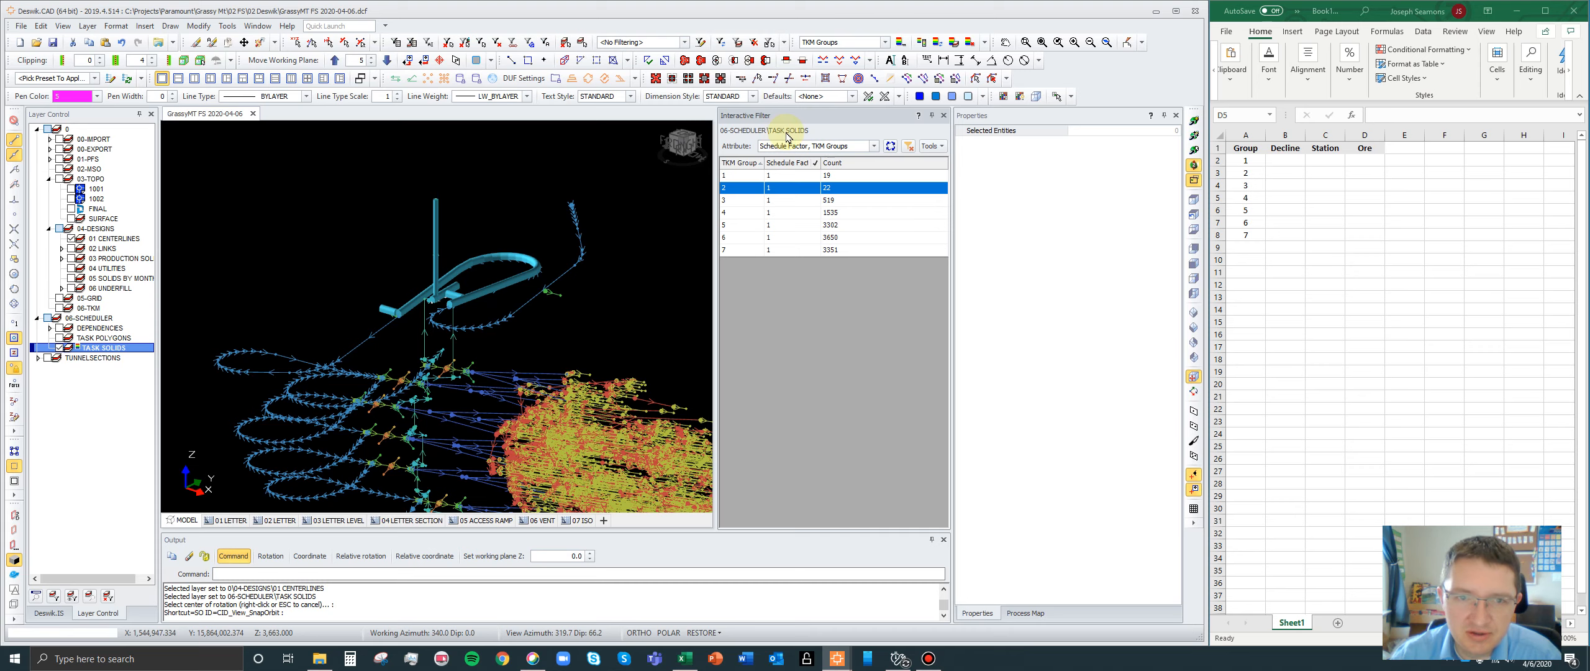
- Include the 01 CENTERLINES layer alongside TASK SOLIDS in the interactive filter's layer selection
left_click(931, 147)
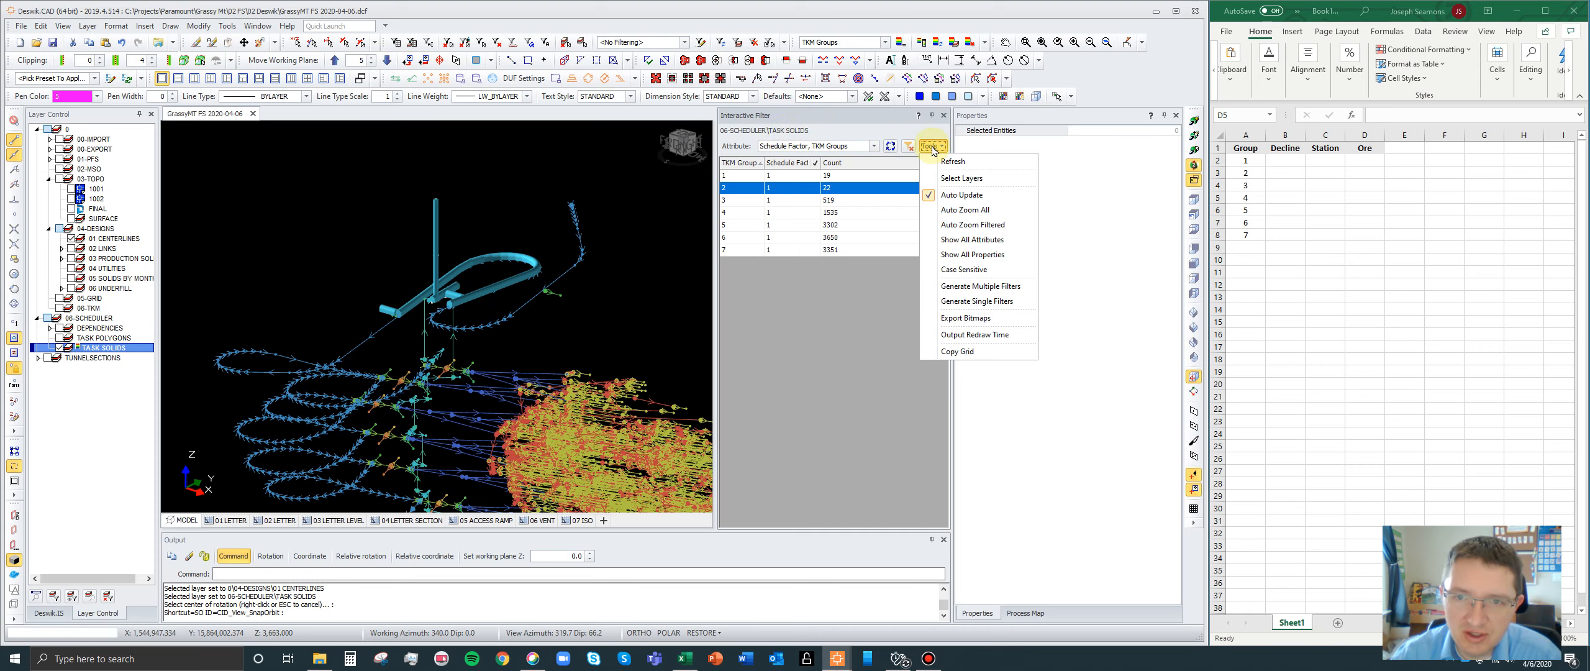
left_click(955, 179)
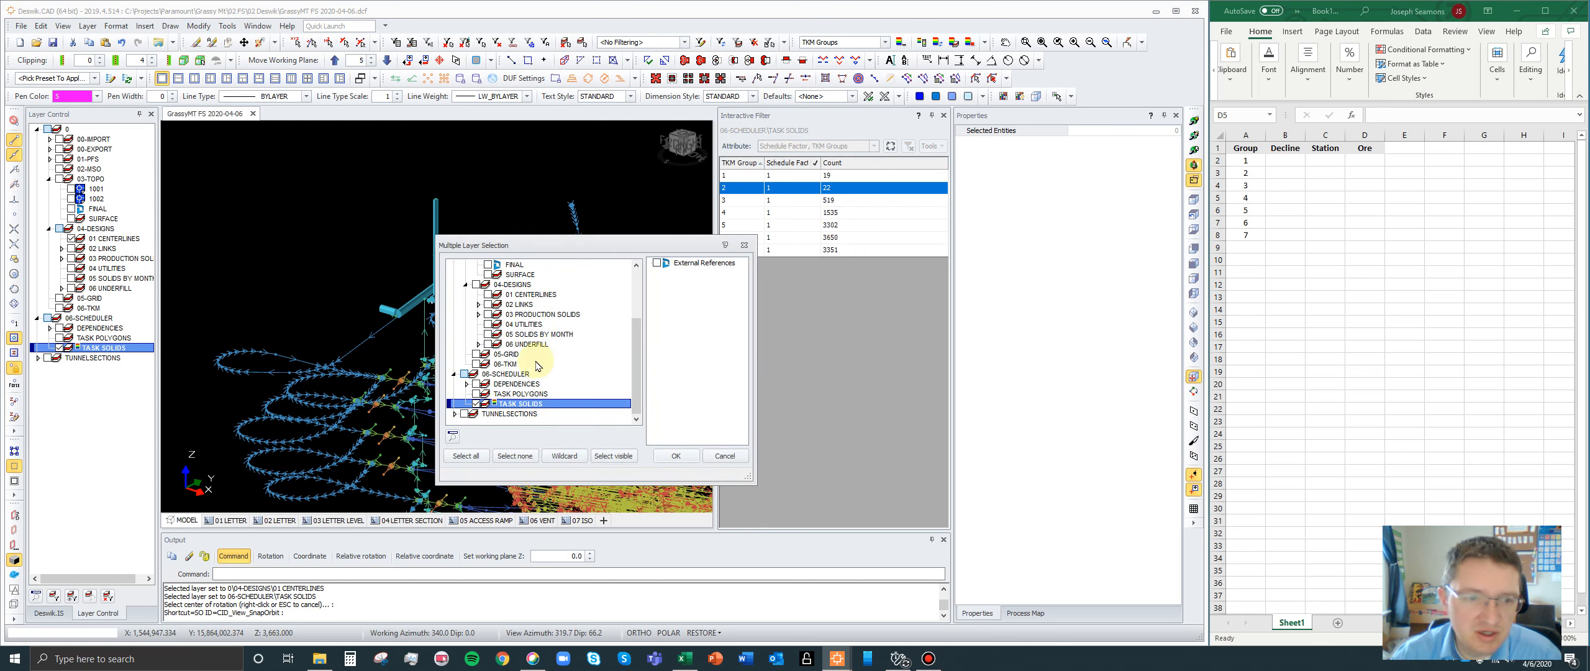
left_click(476, 405)
left_click(477, 405)
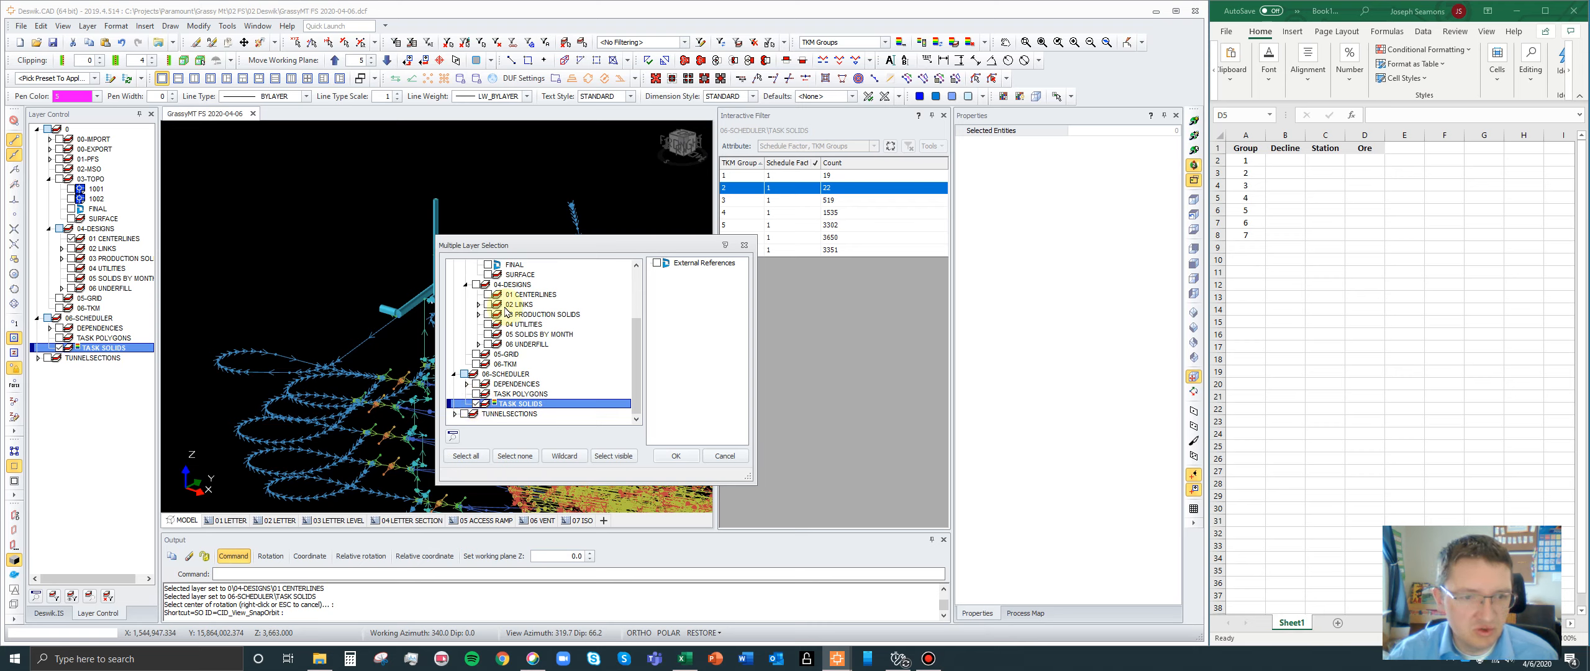
left_click(489, 295)
left_click(676, 456)
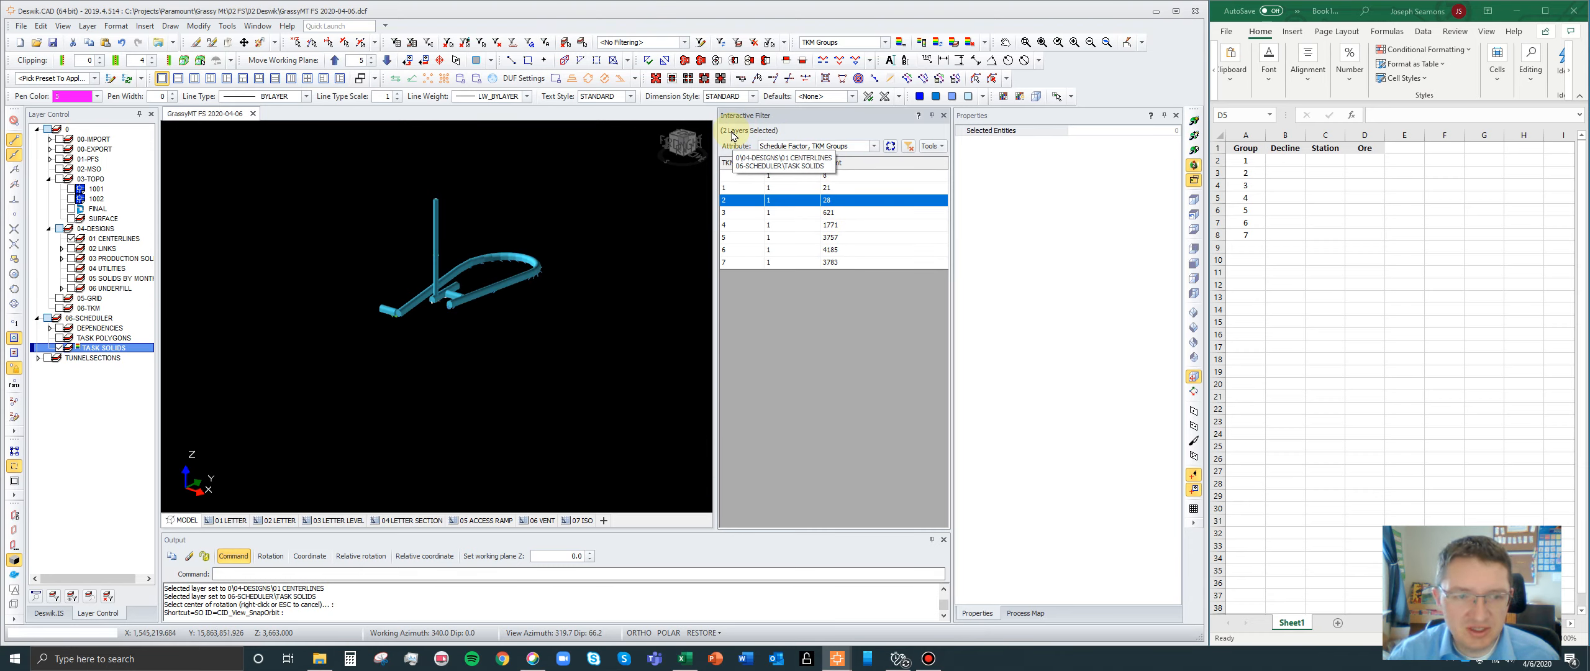
- Display the blank TKM group and groups 1, 2 and 3 individually to check what each filter row contains
left_click(734, 188)
left_click(734, 201)
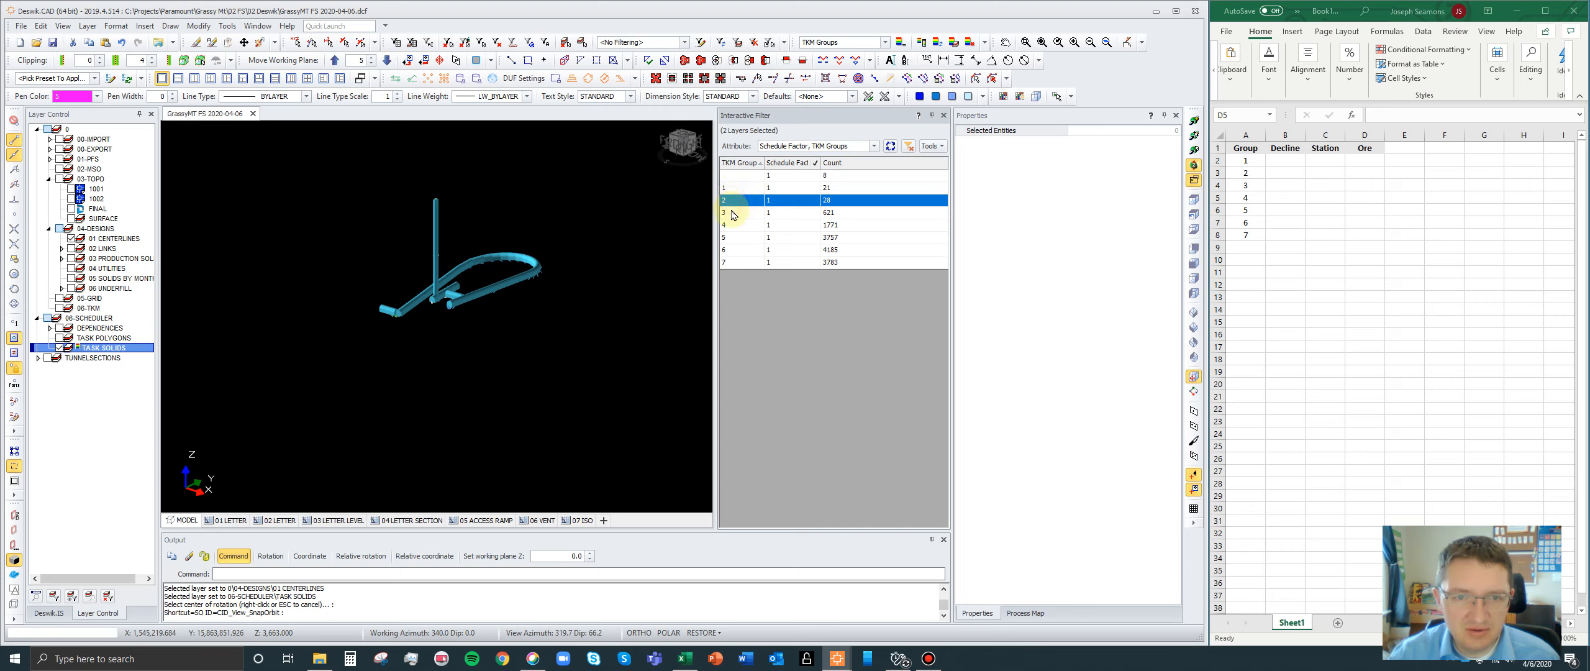
left_click(734, 212)
left_click(735, 176)
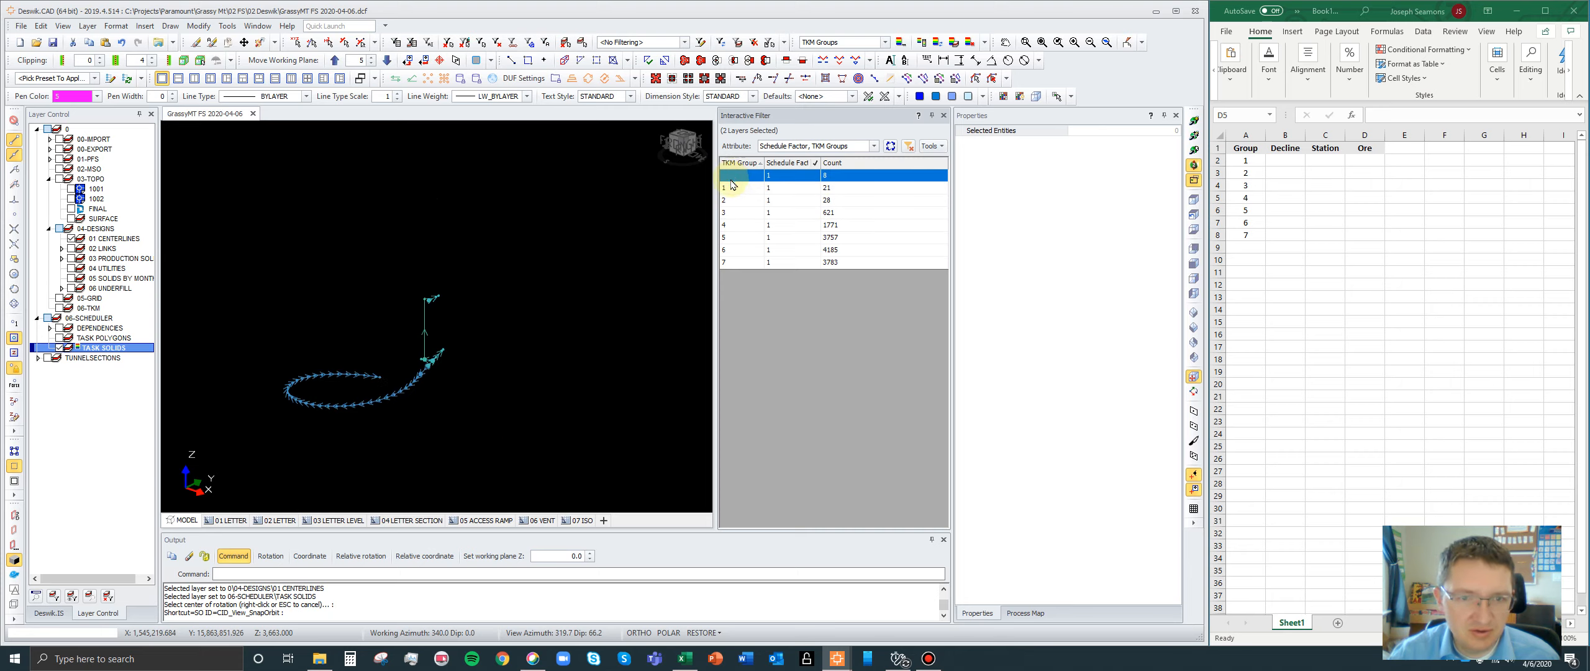
left_click(730, 191)
left_click(732, 202)
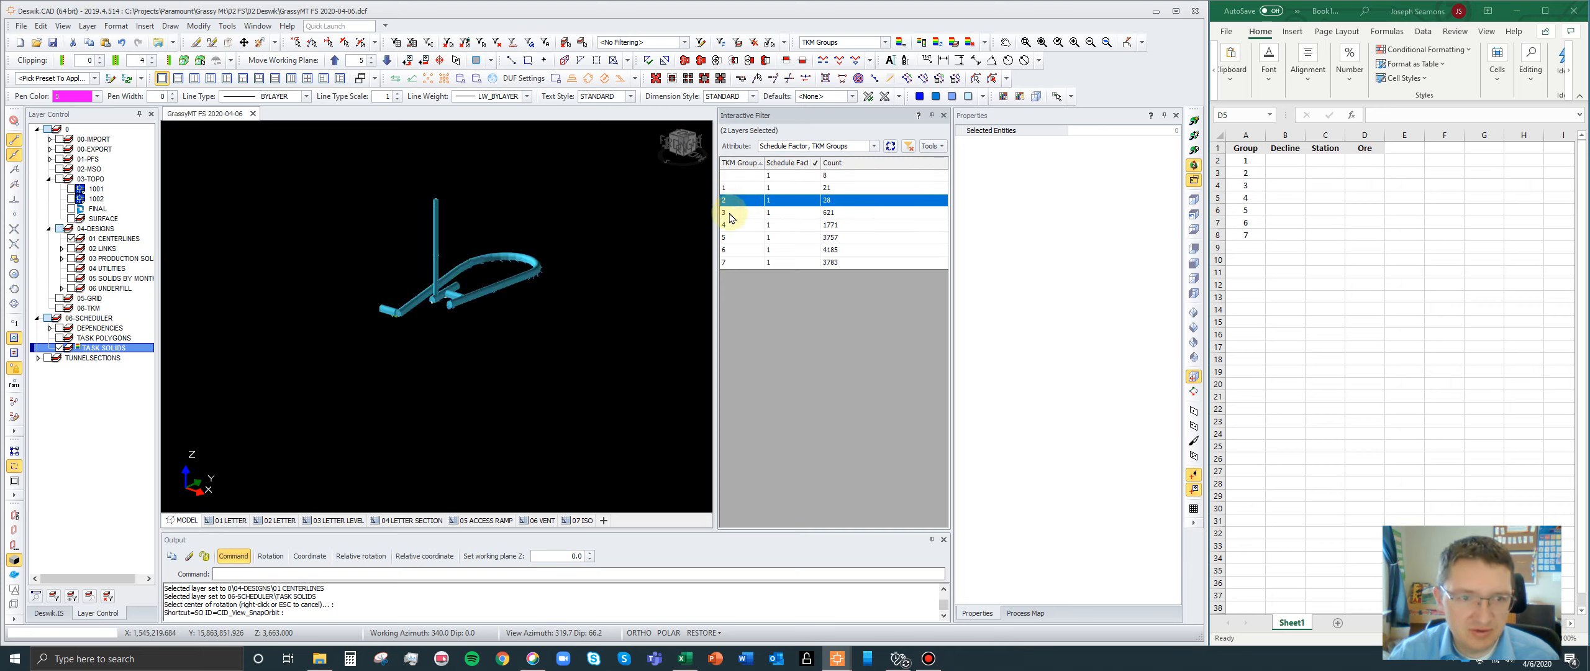
left_click(725, 213)
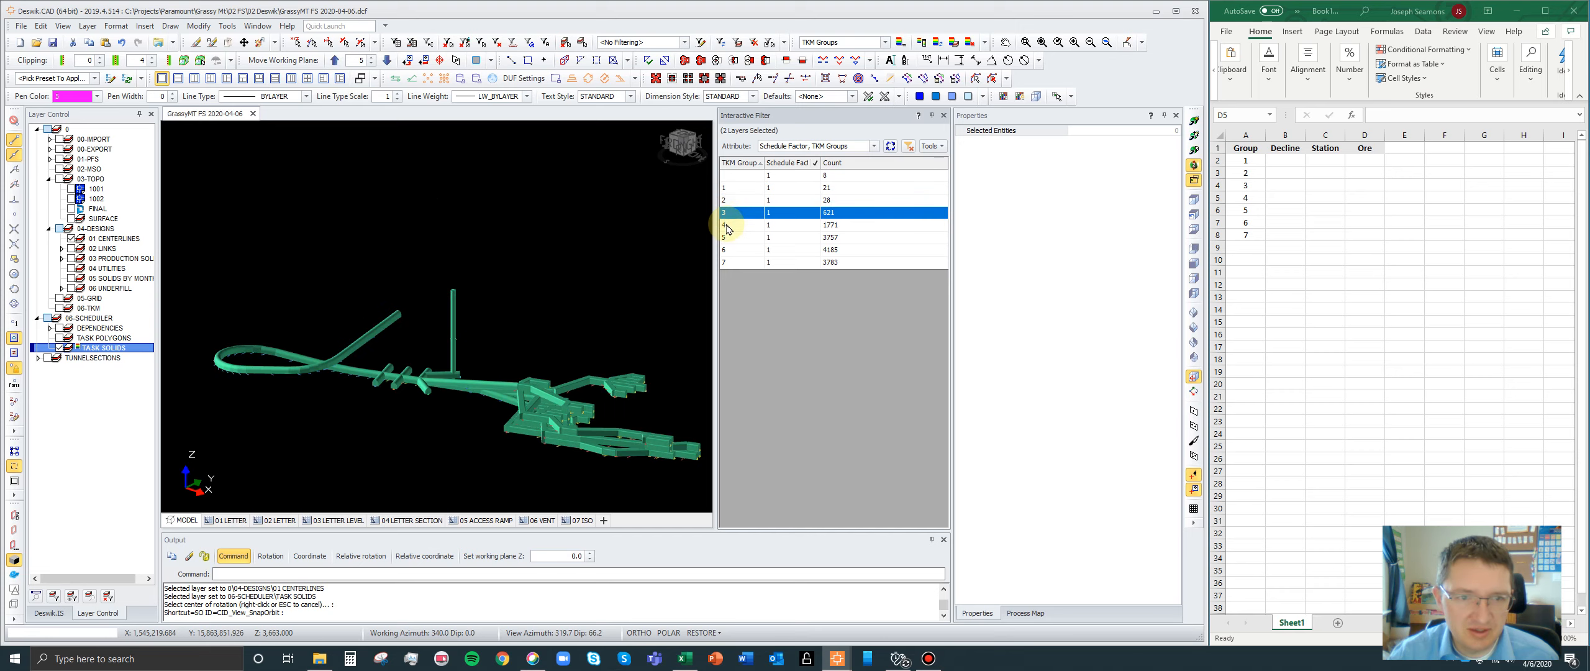
- Exclude the blank value from the TKM Groups column filter, display the numbered groups together, and isolate group 1
left_click(759, 163)
left_click(728, 188)
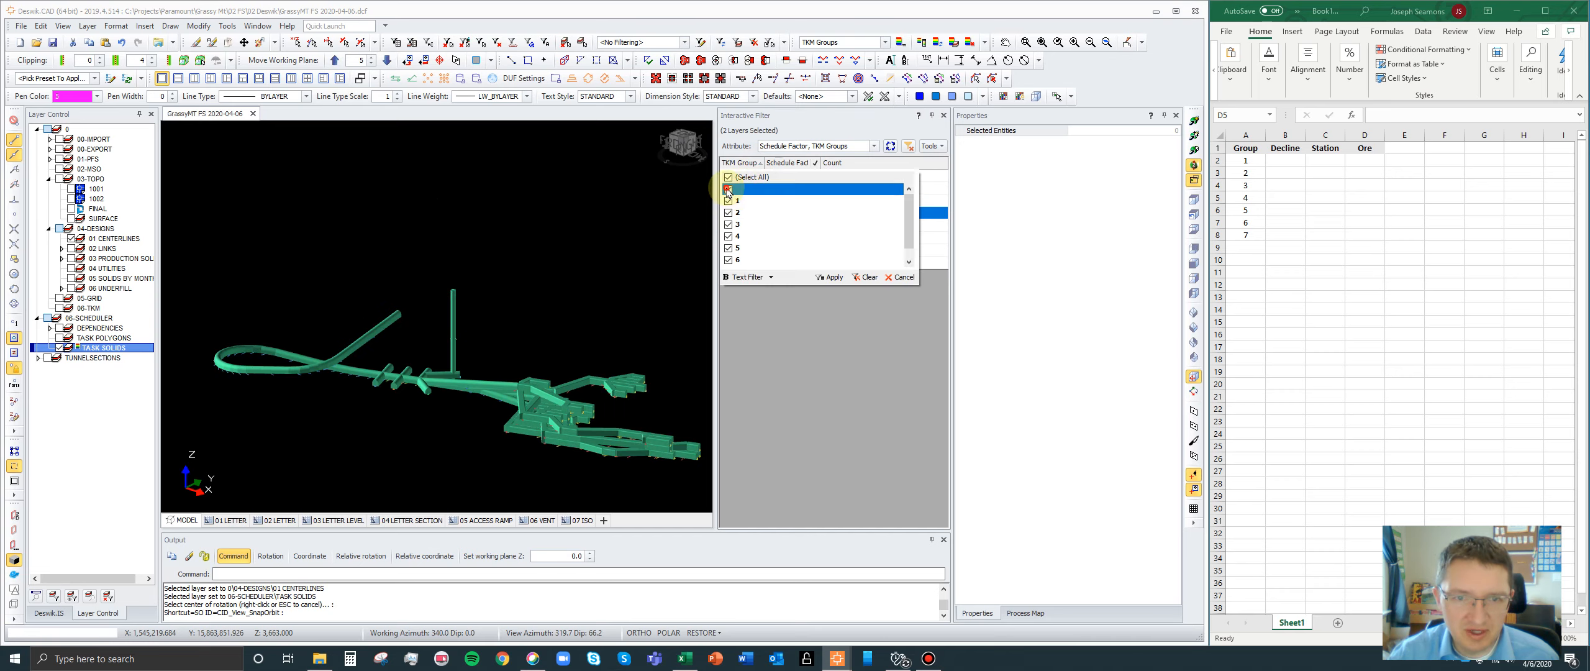
left_click(830, 276)
left_click_drag(736, 176, 736, 250)
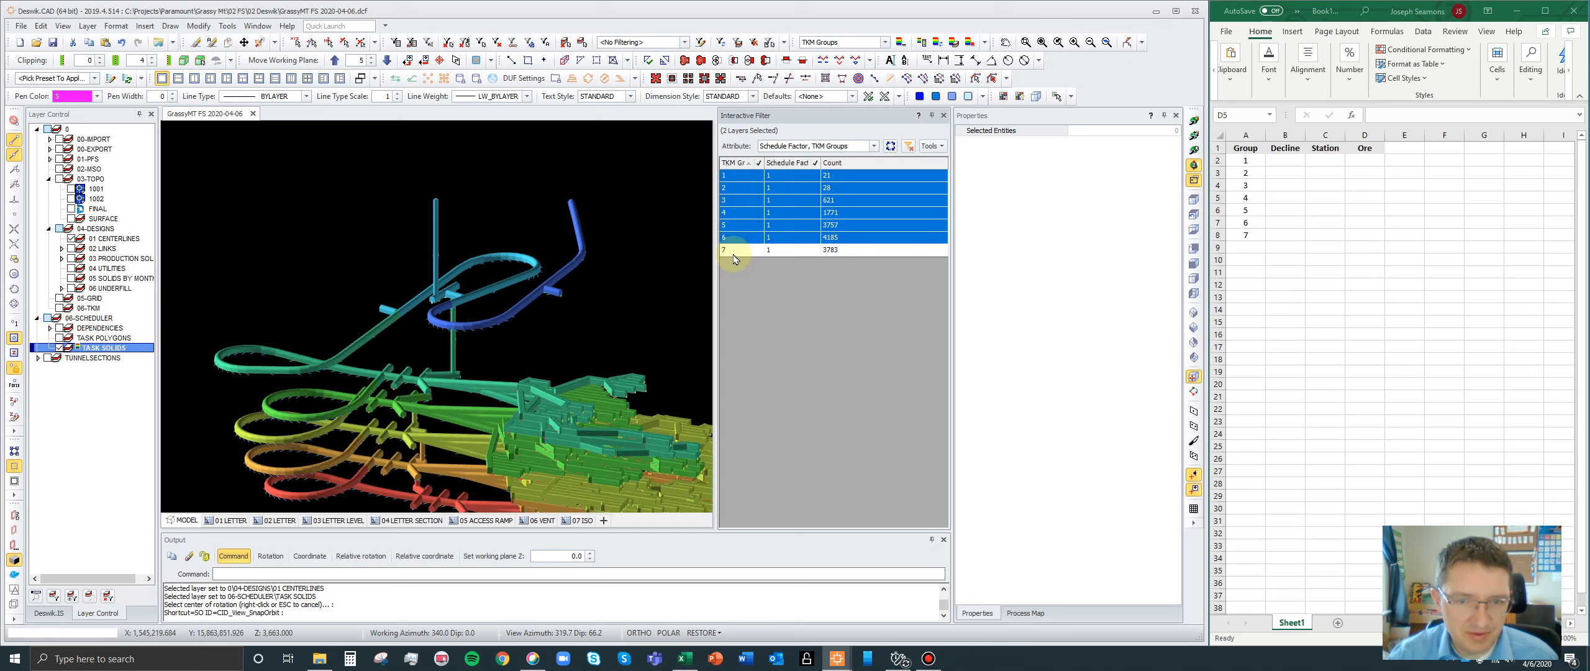
left_click(739, 180)
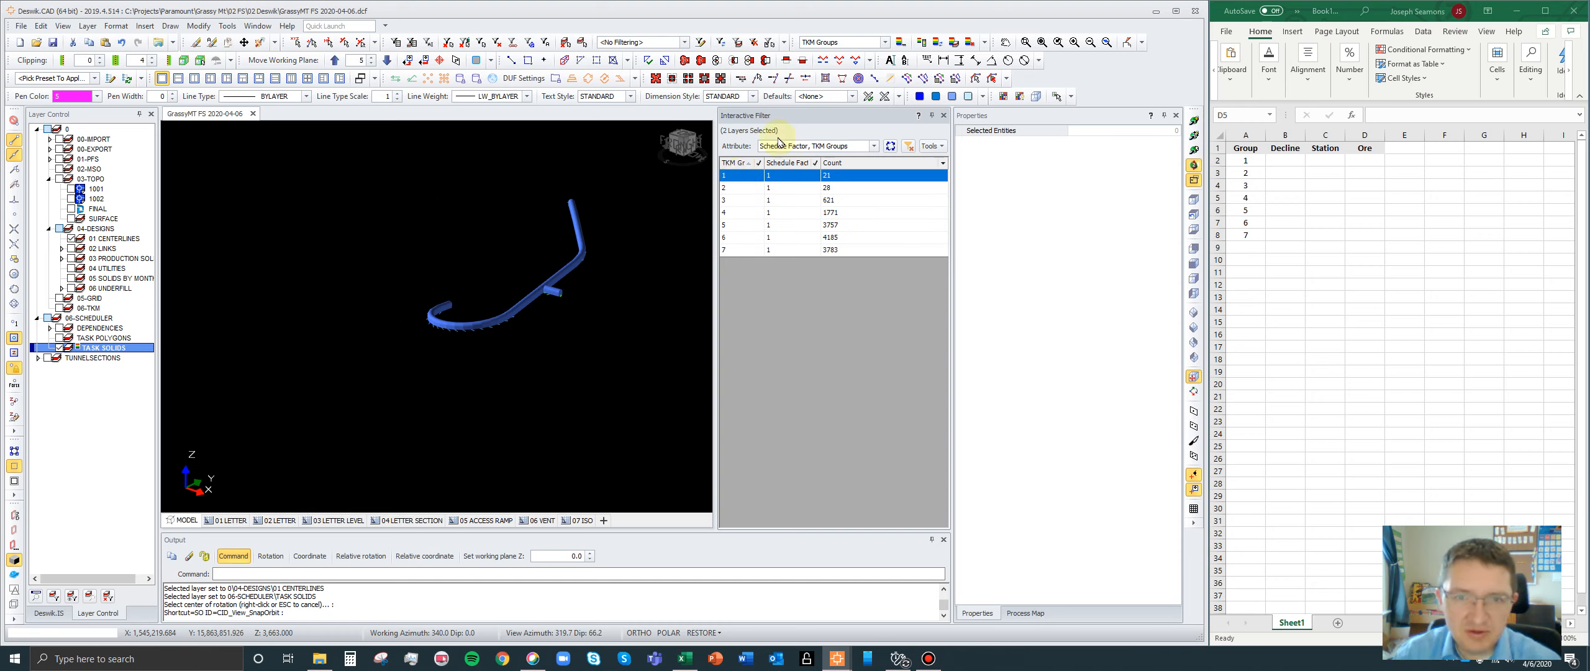
- Add the *LayerName attribute to the interactive filter, place the TKM Groups column first, and sort the rows by ascending group
left_click(874, 146)
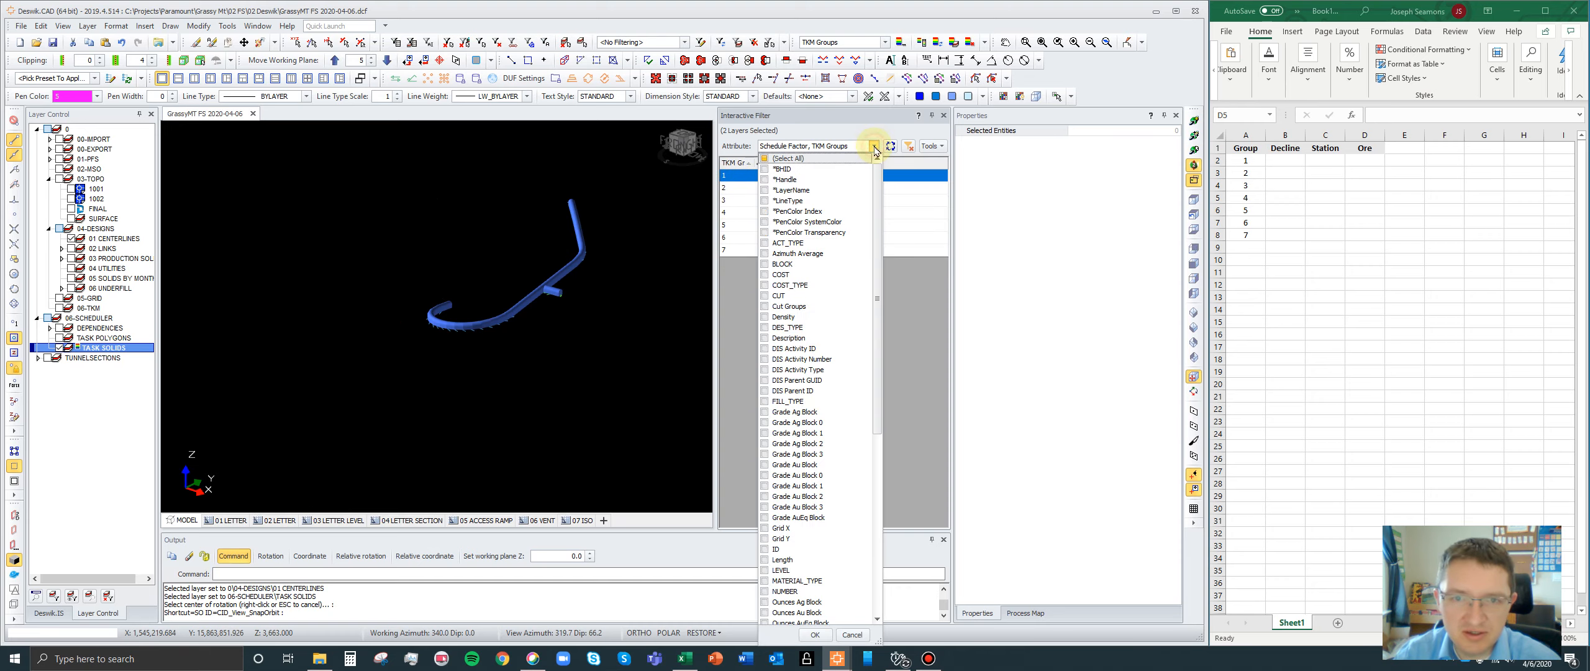
left_click(765, 191)
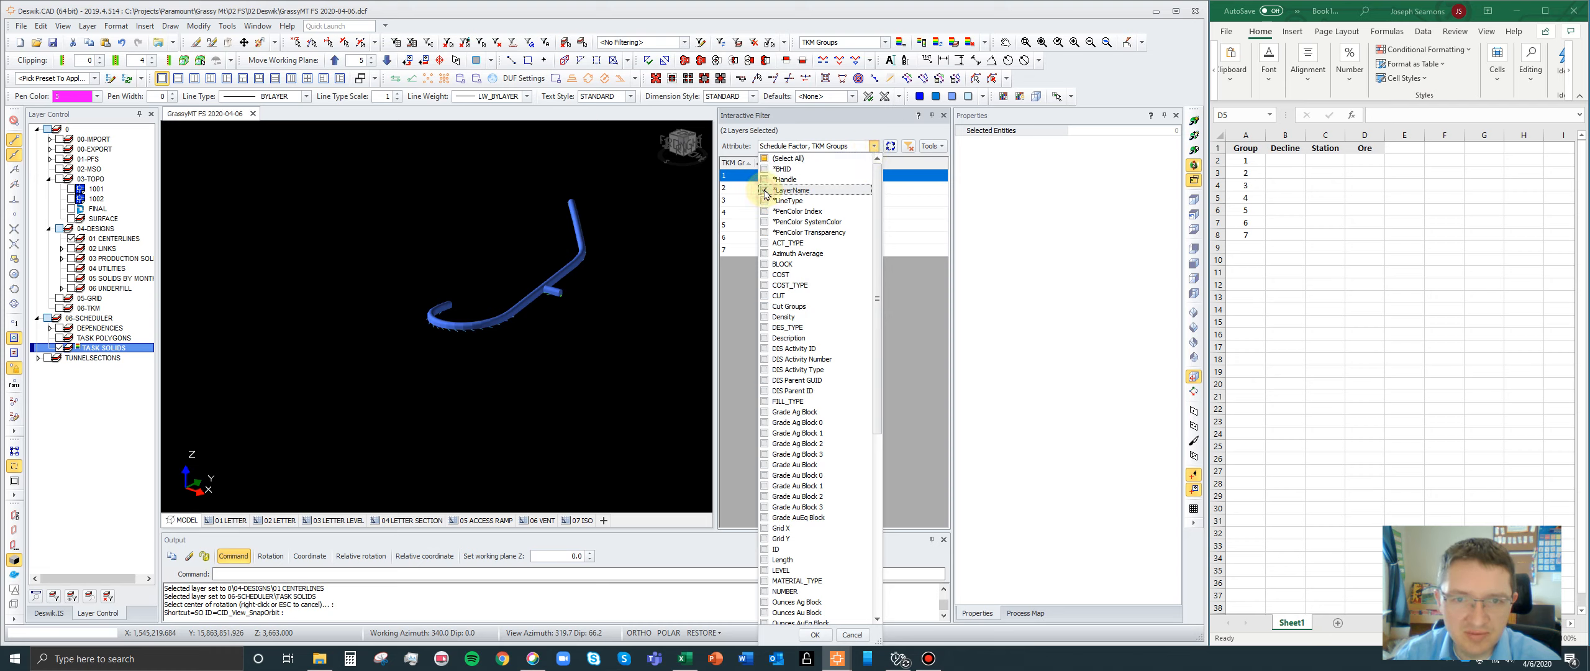
left_click(815, 635)
left_click_drag(873, 162, 744, 166)
left_click(729, 163)
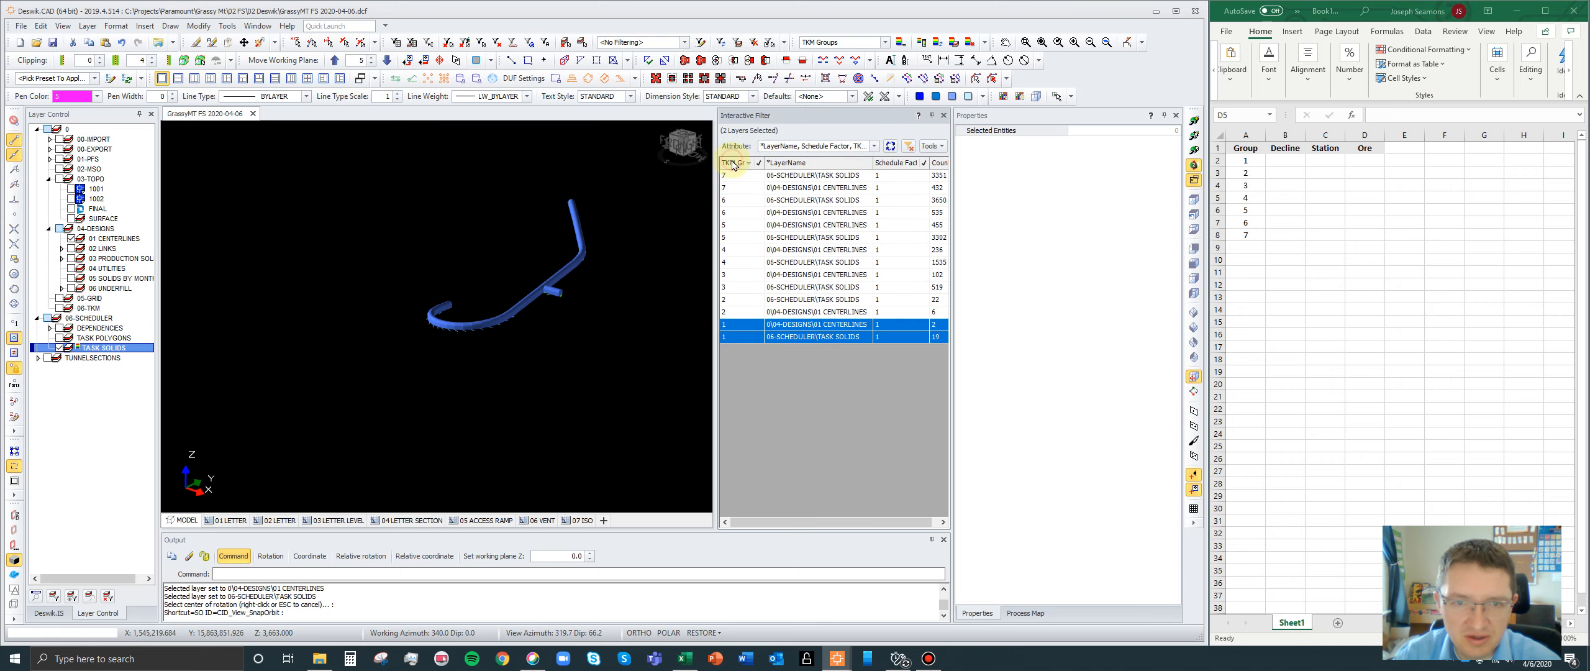
left_click(729, 163)
left_click(808, 163, "shift")
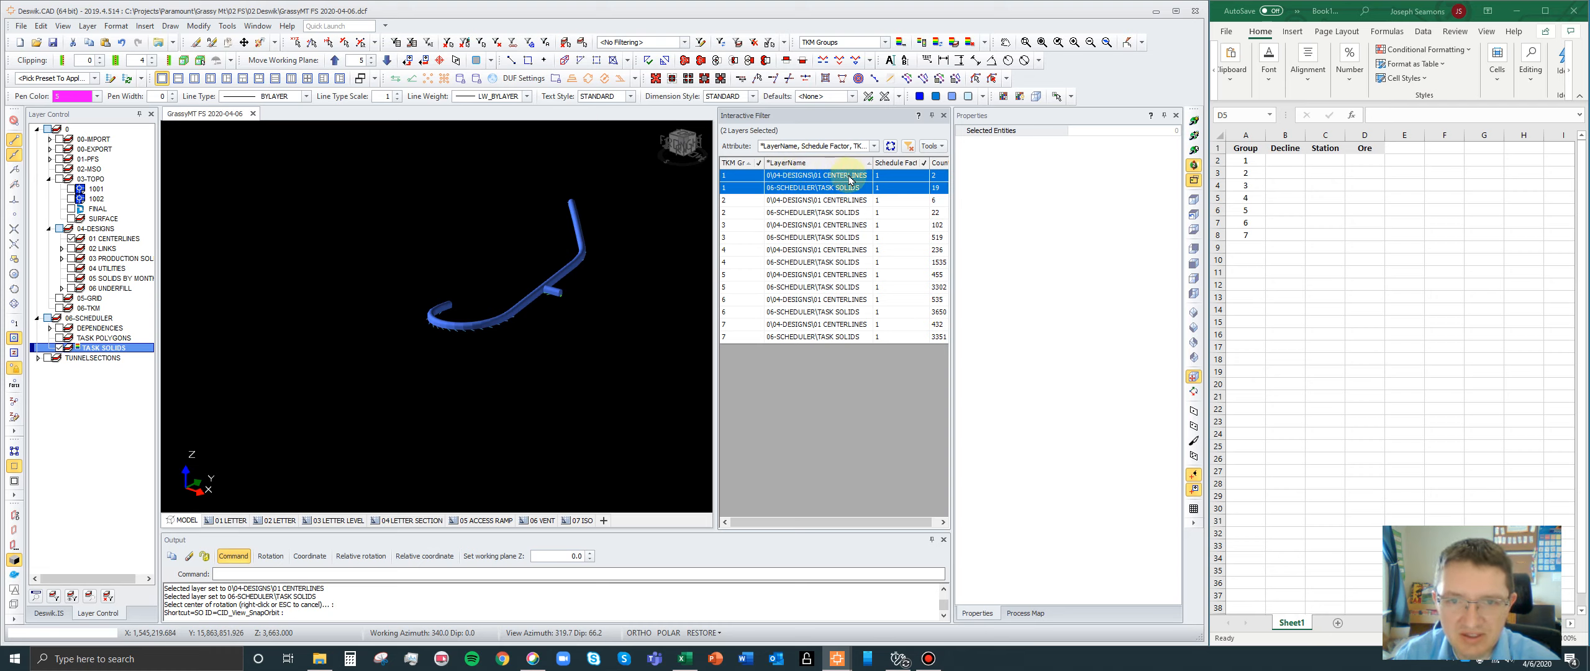
- Compare TKM group 1's centerlines with its task solids by displaying the two layer rows in turn
left_click(777, 180)
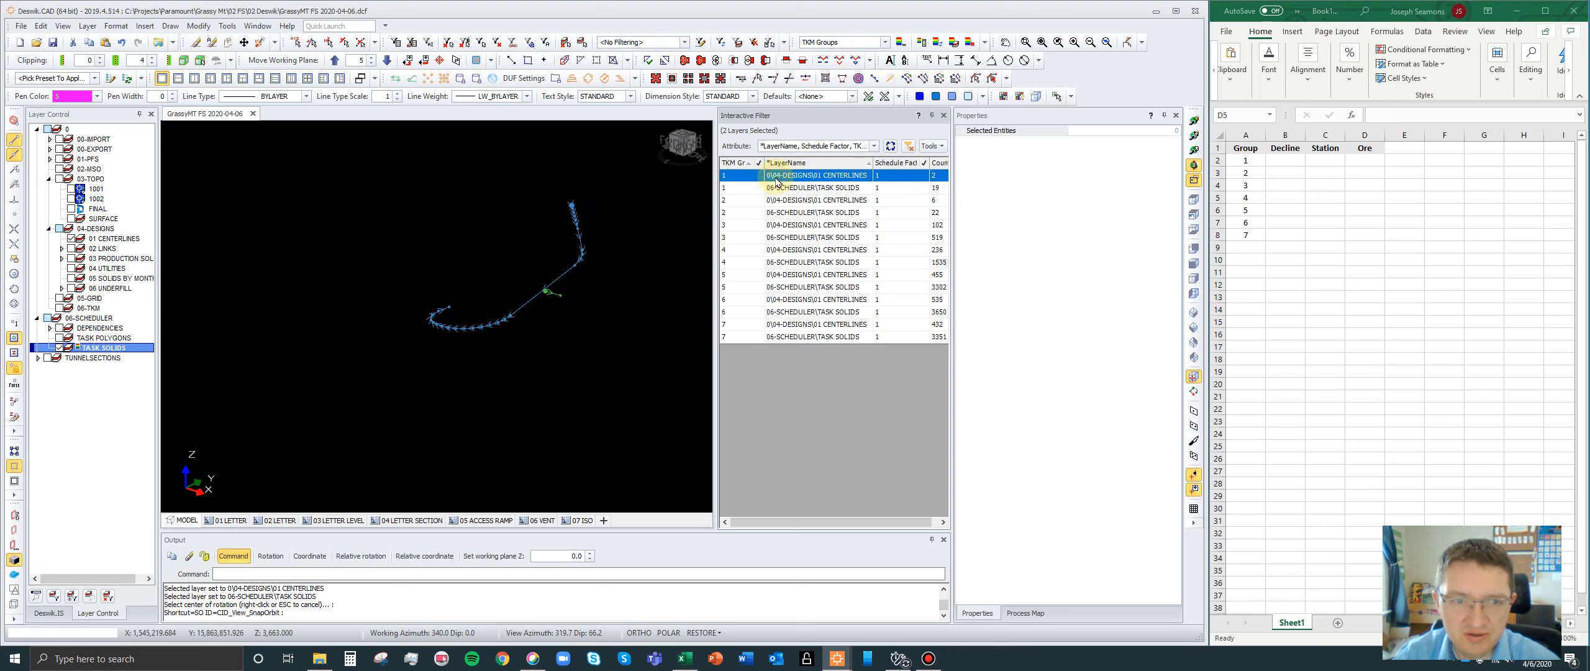
left_click(777, 190)
left_click(772, 179)
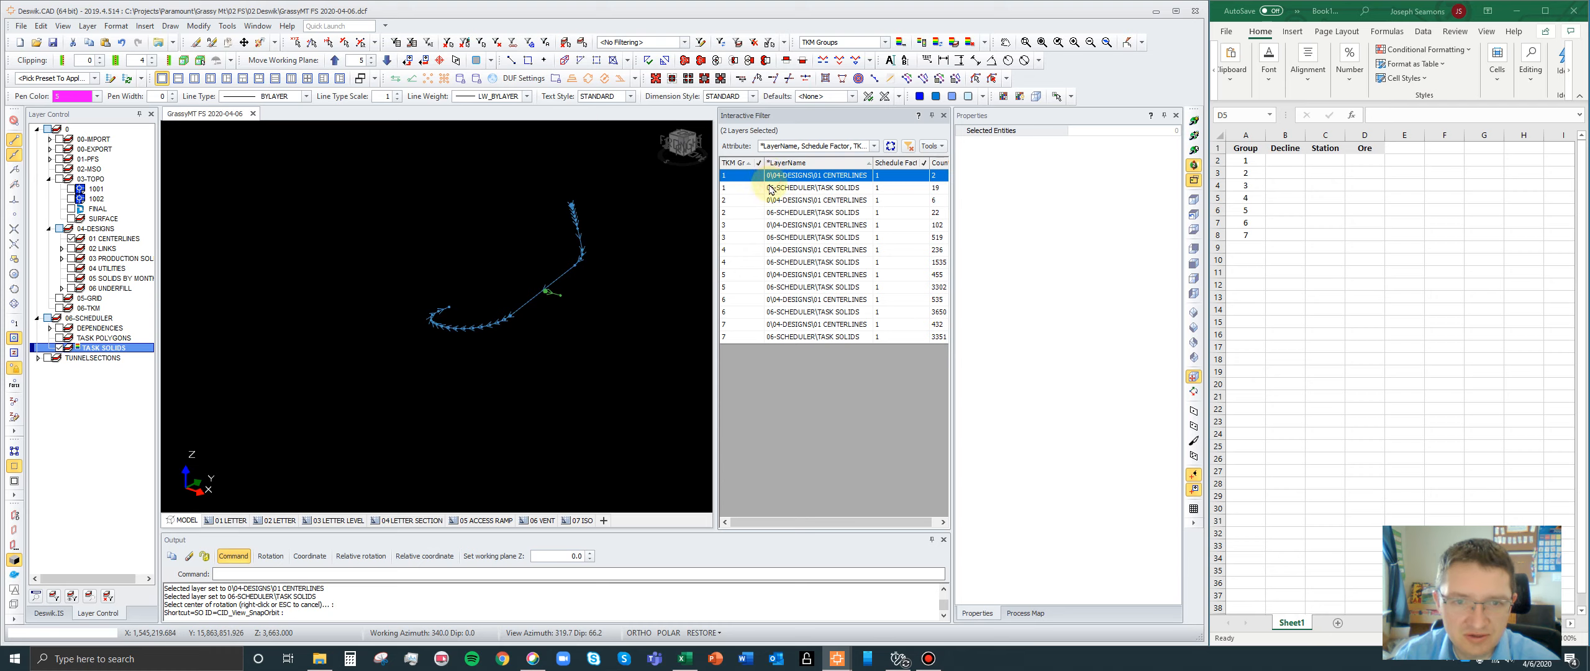
left_click(770, 190, "shift")
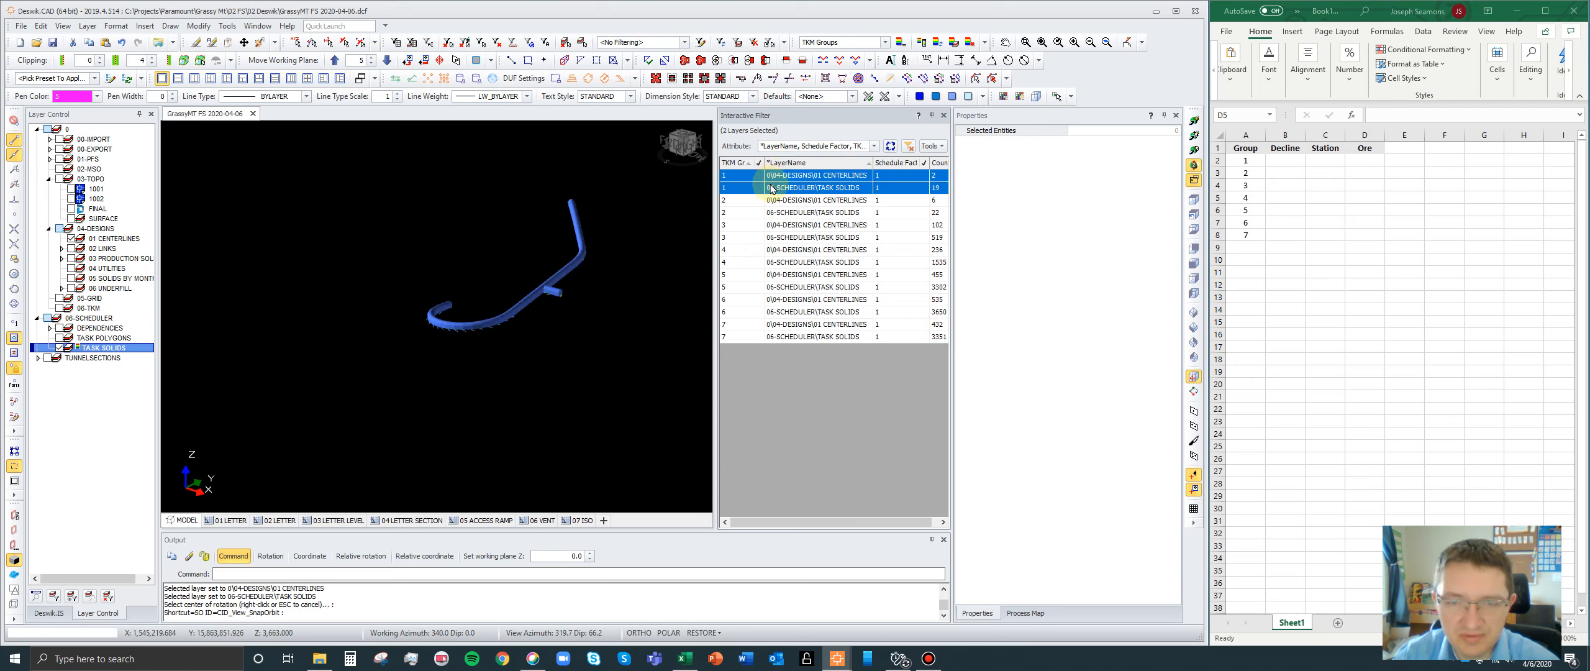
- Isolate TKM group 1's centerlines, select the decline polyline, and copy its Length property value
left_click(728, 180)
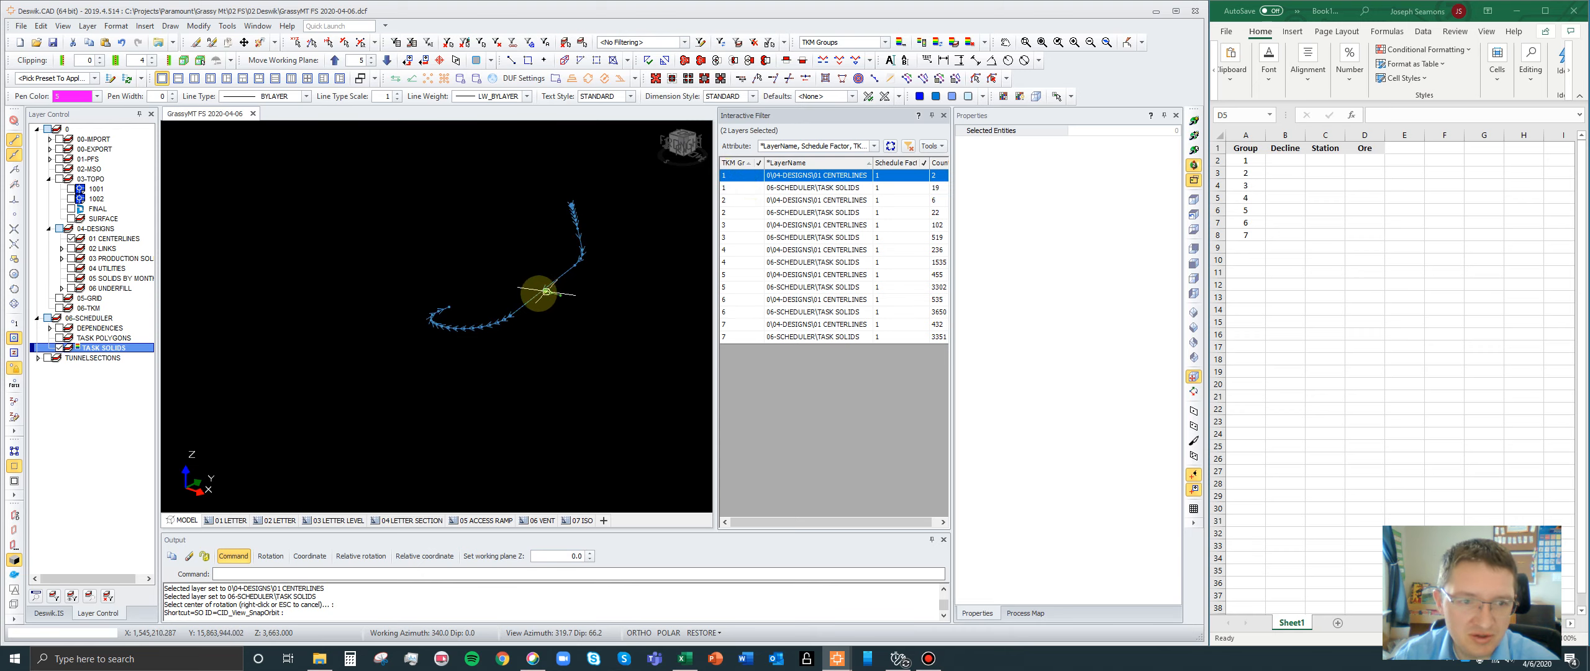
left_click(522, 302)
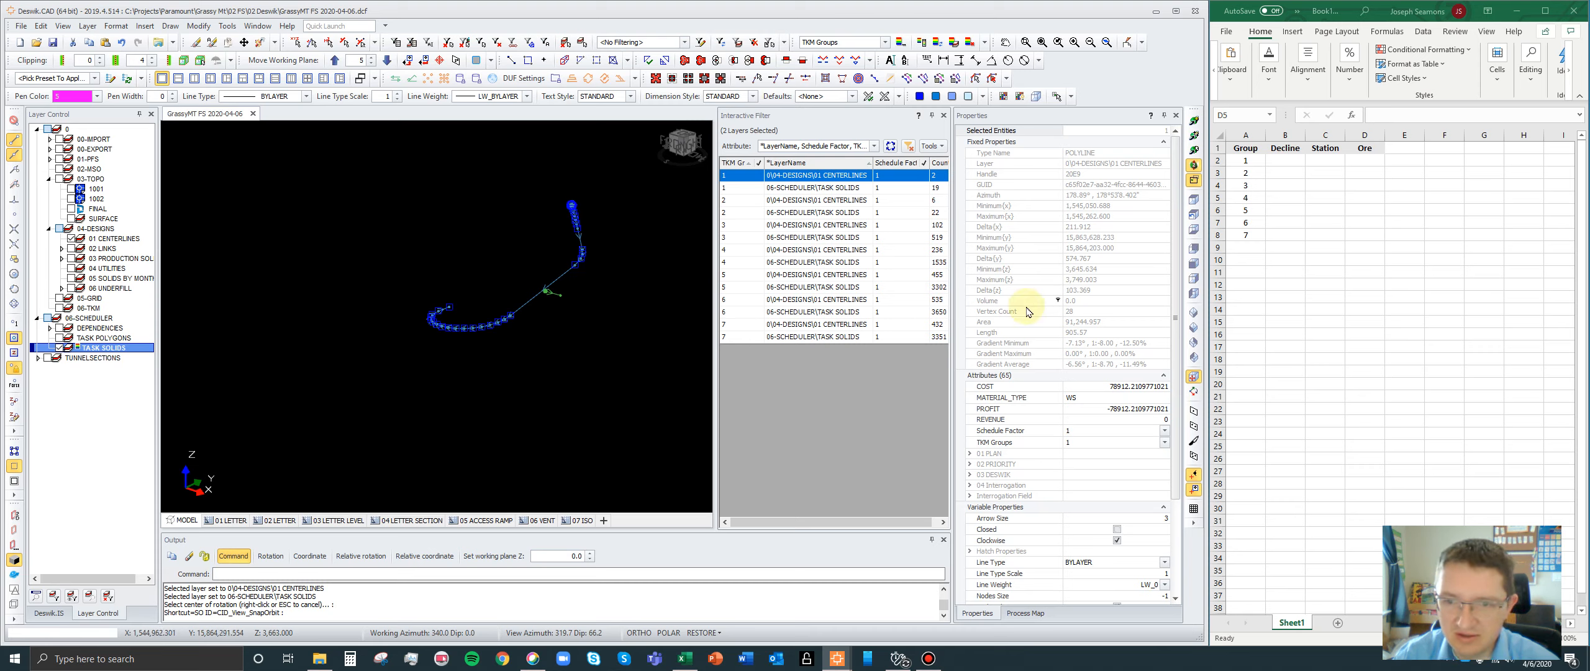
left_click(1069, 335)
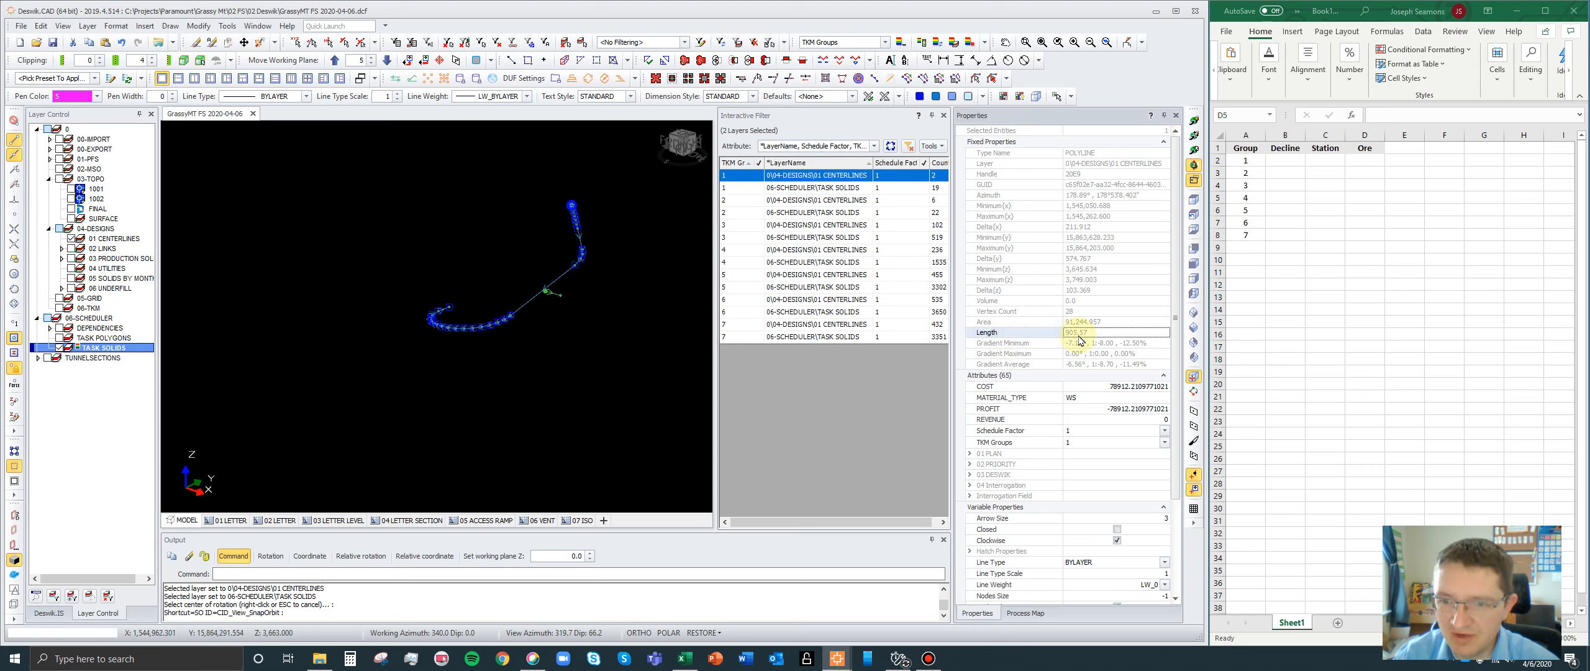
right_click(1081, 336)
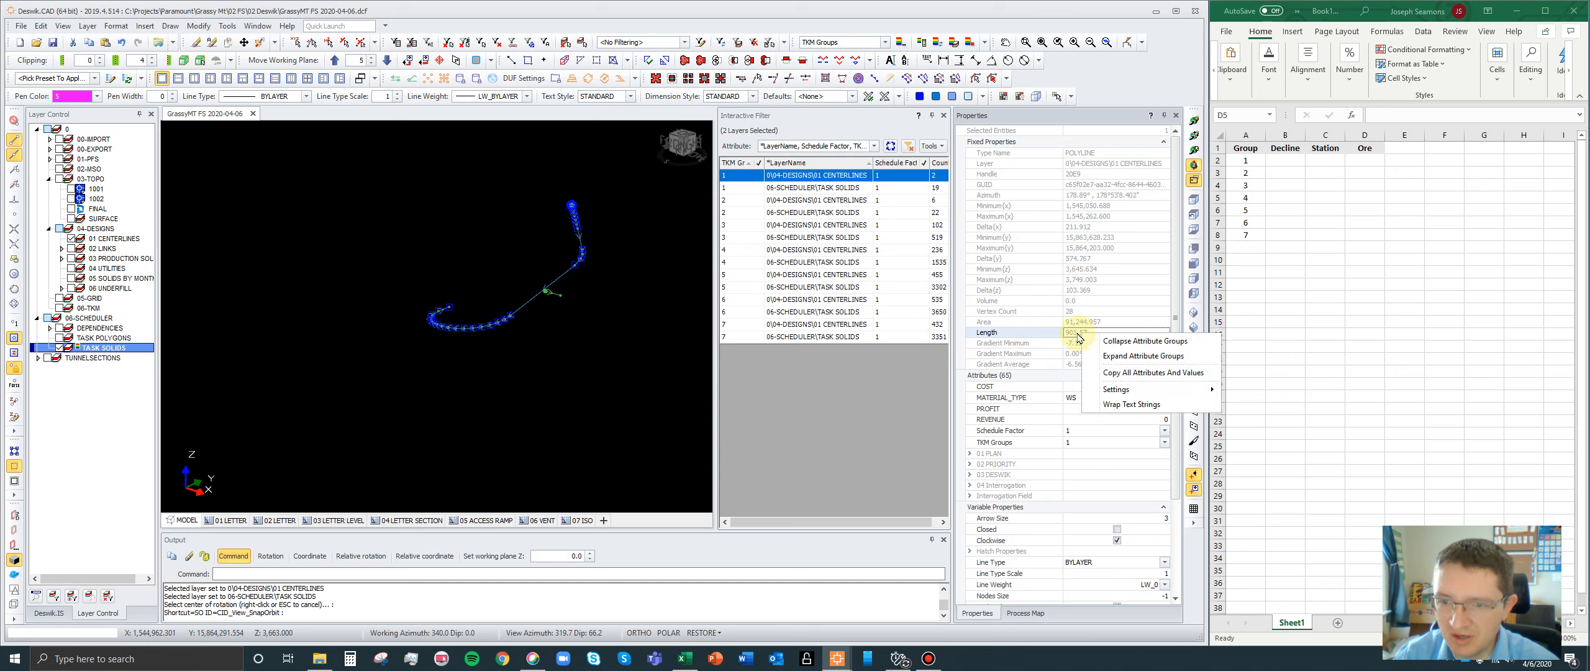
double_click(1077, 331)
key("ctrl+c")
double_click(1083, 320)
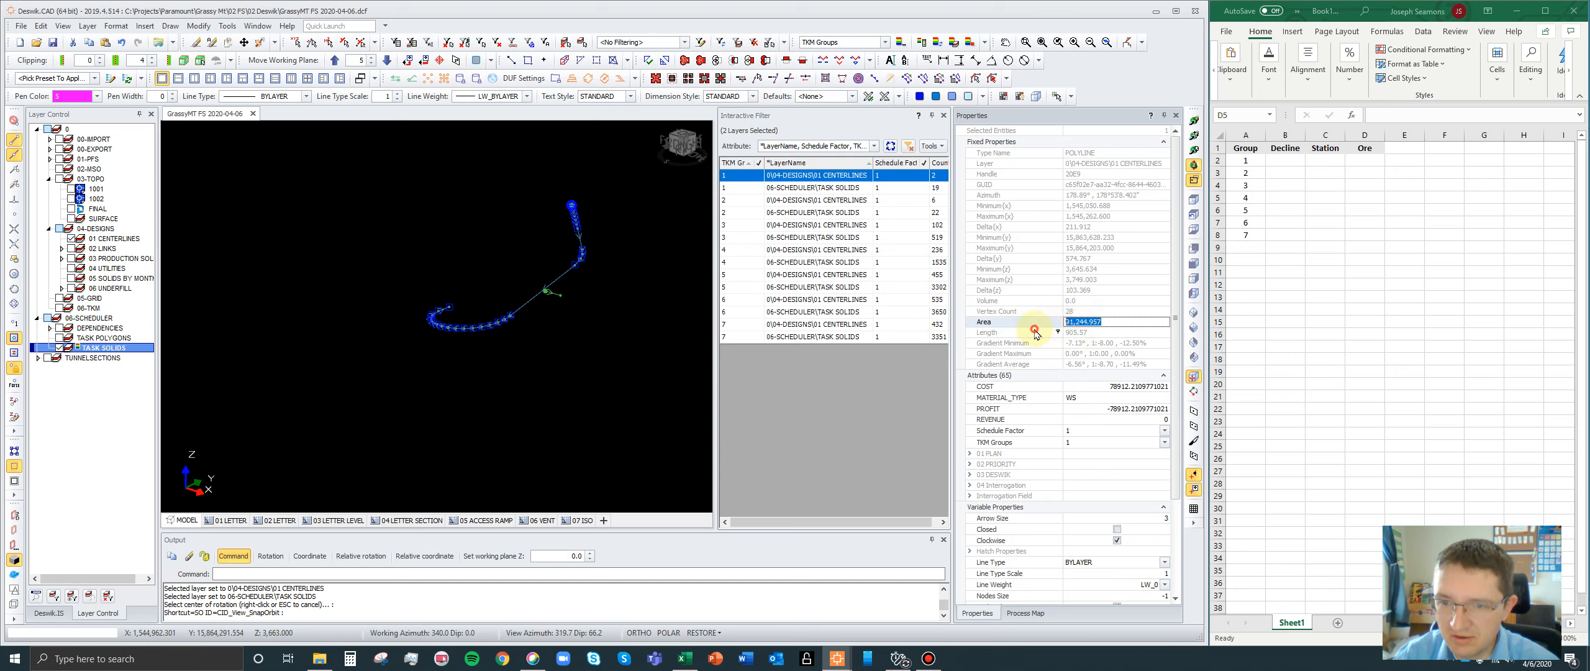
left_click(1036, 331)
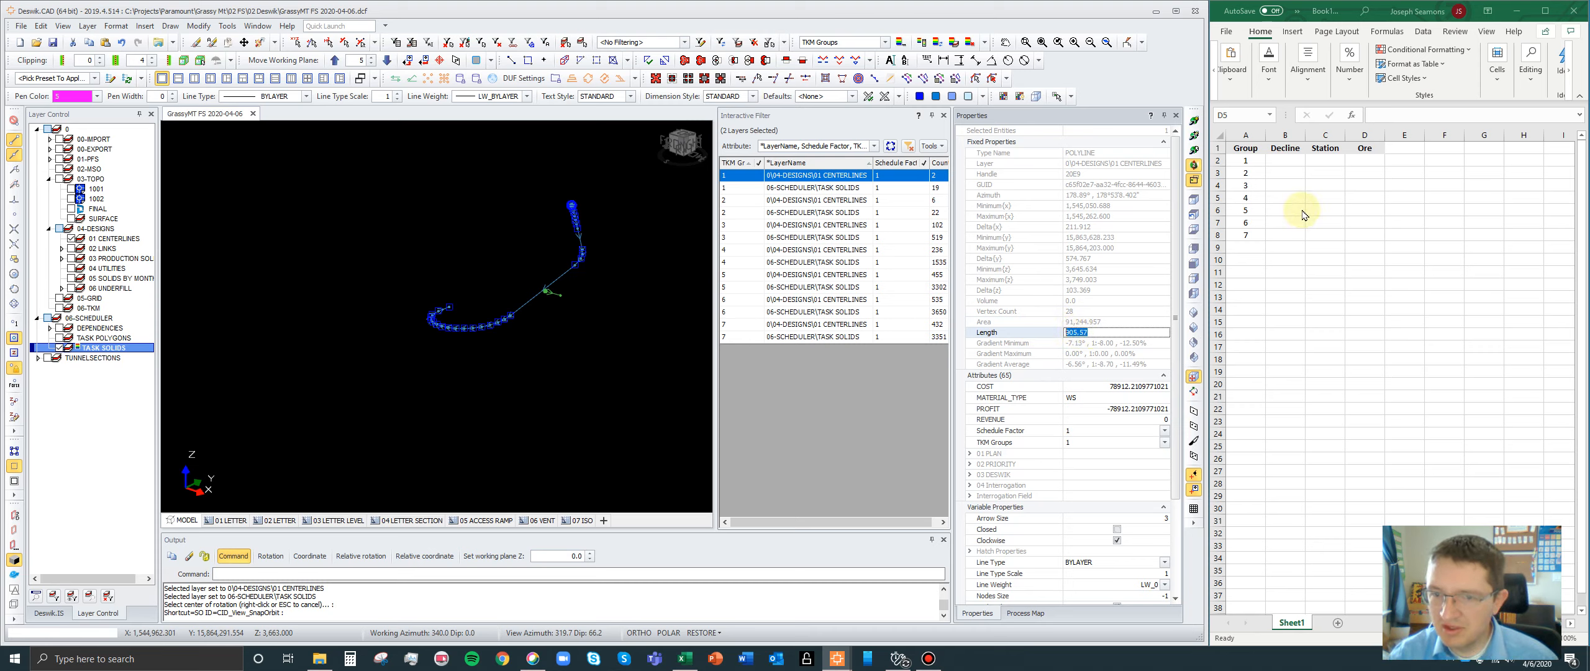
- Paste the copied length 905.57 as group 1's Decline value in the Excel sheet
left_click(1284, 160)
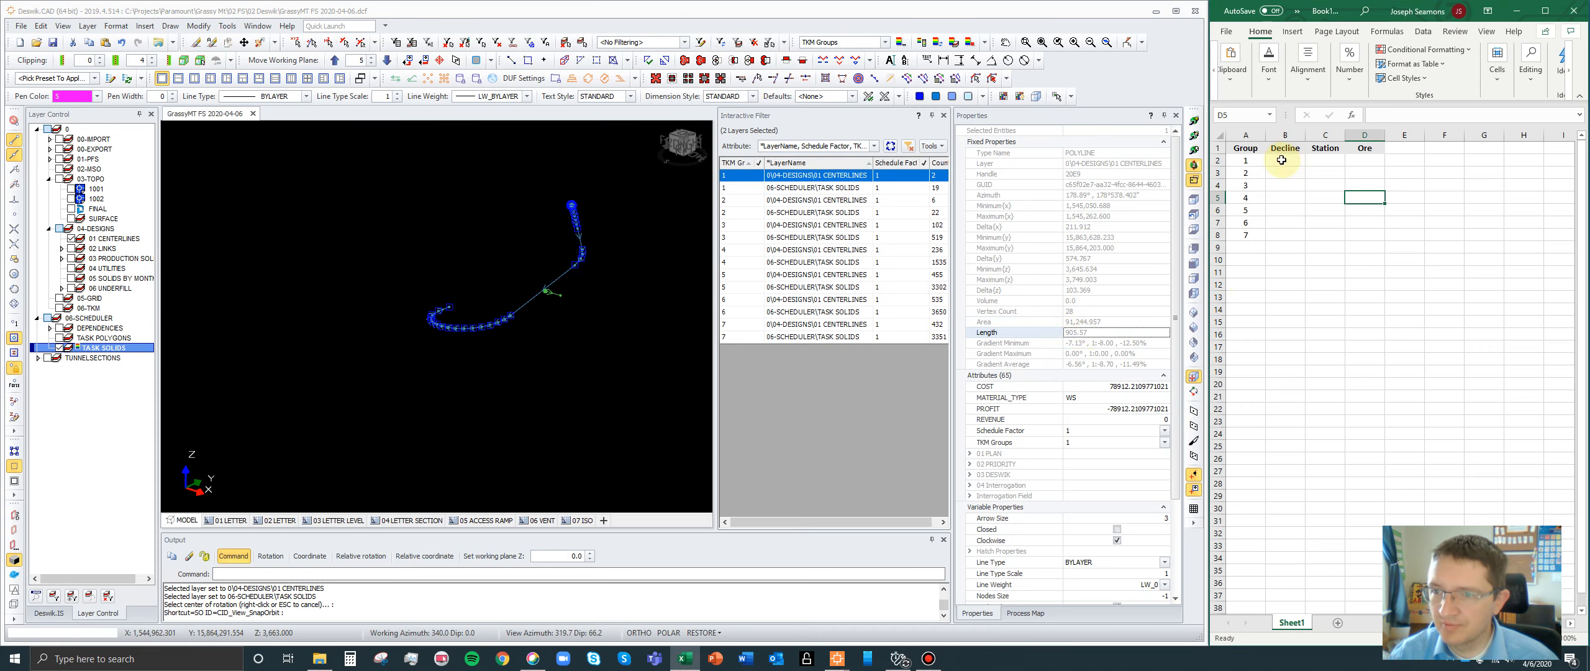
left_click(1284, 161)
key("ctrl+v")
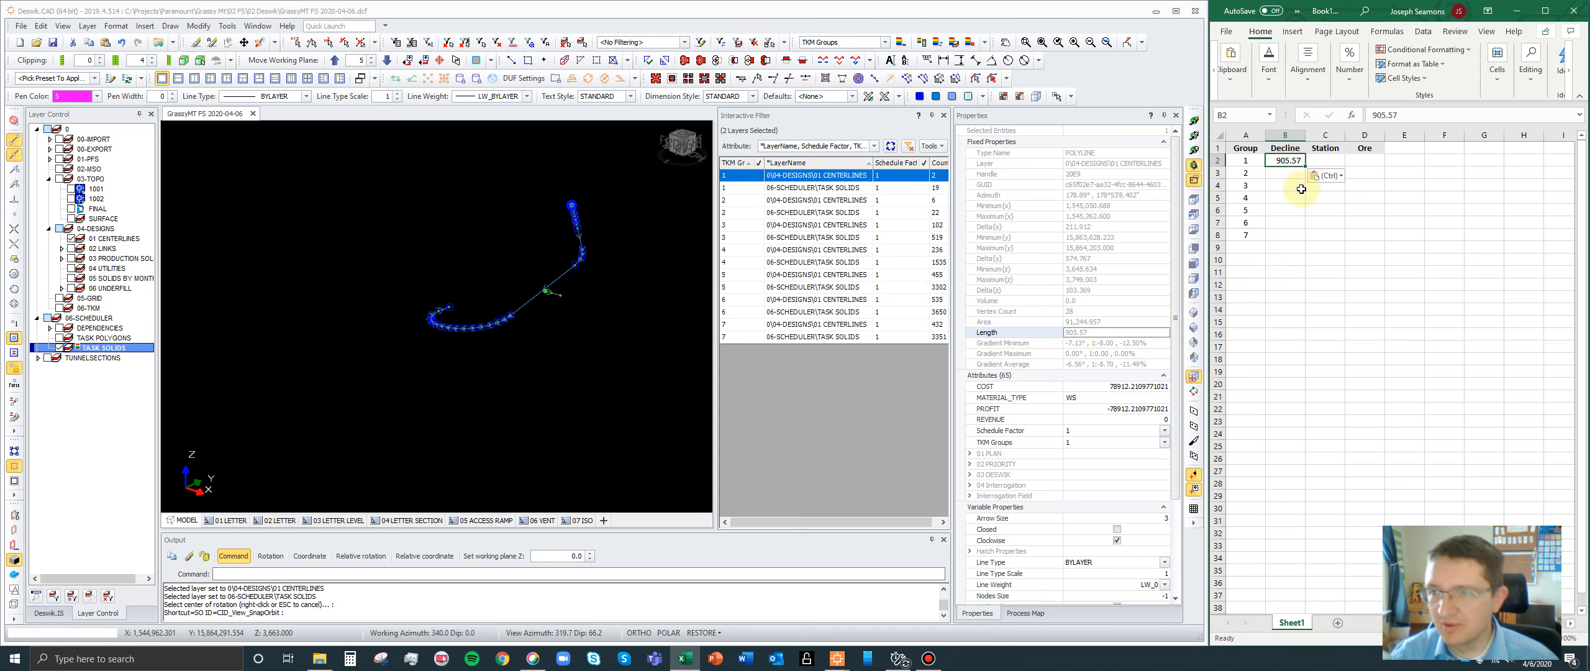
left_click(1395, 233)
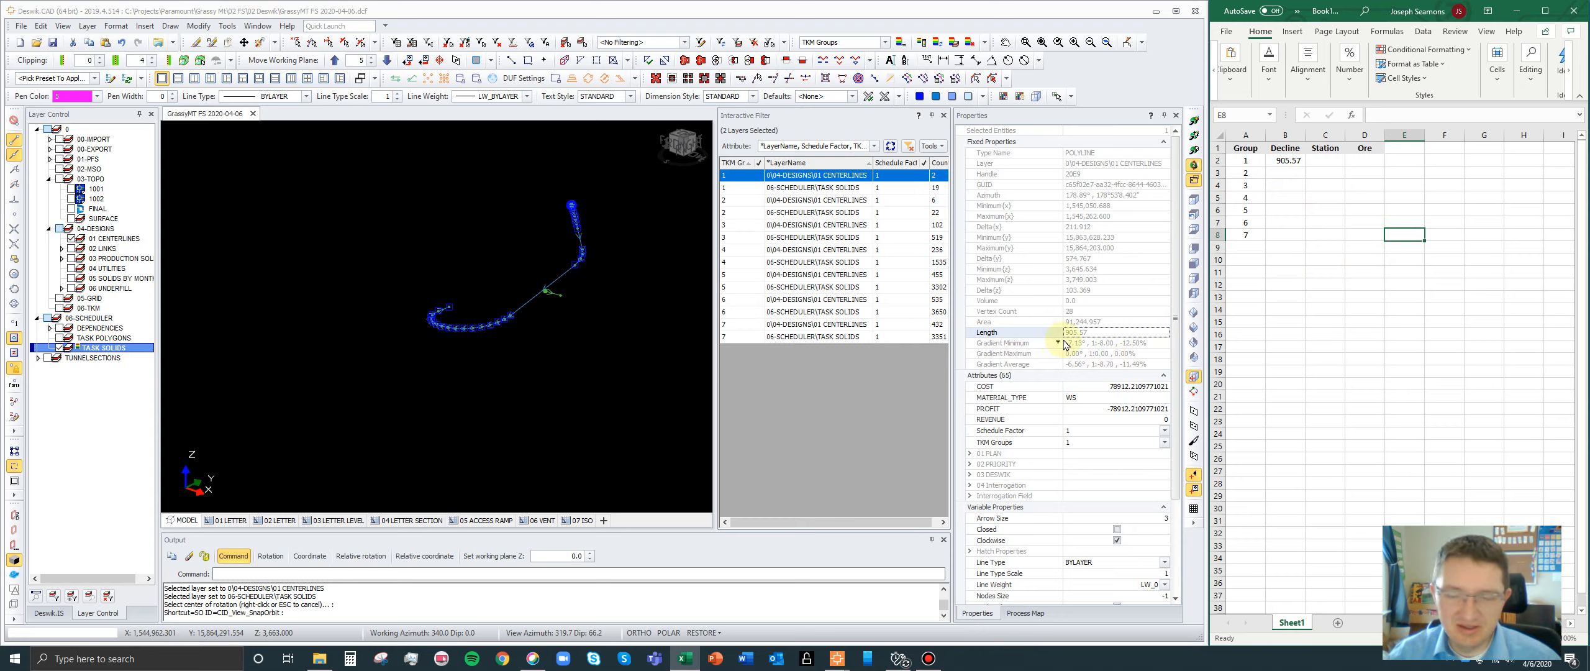
- Display TKM group 2's centerlines with group 1's, select both decline polylines, and copy their combined Length value
left_click(754, 200, "ctrl")
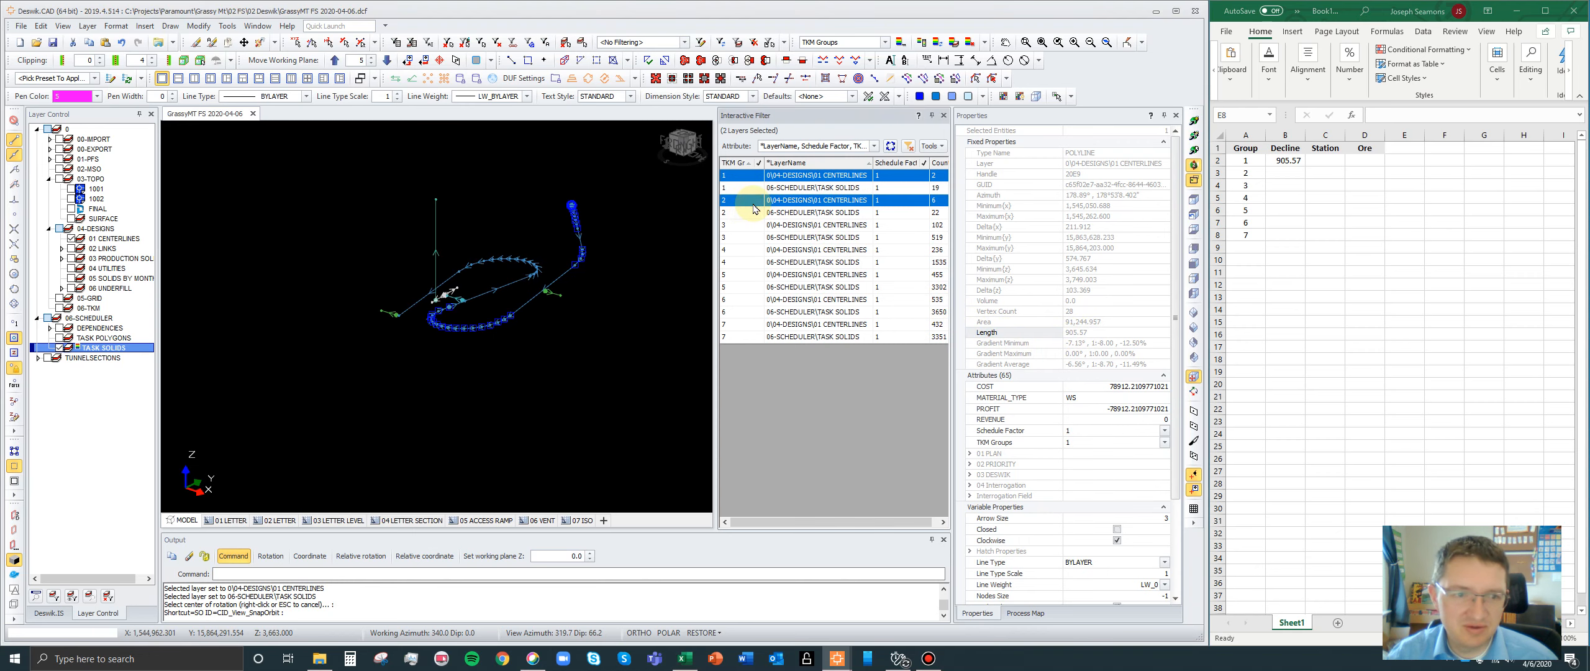
left_click_drag(536, 318, 359, 327)
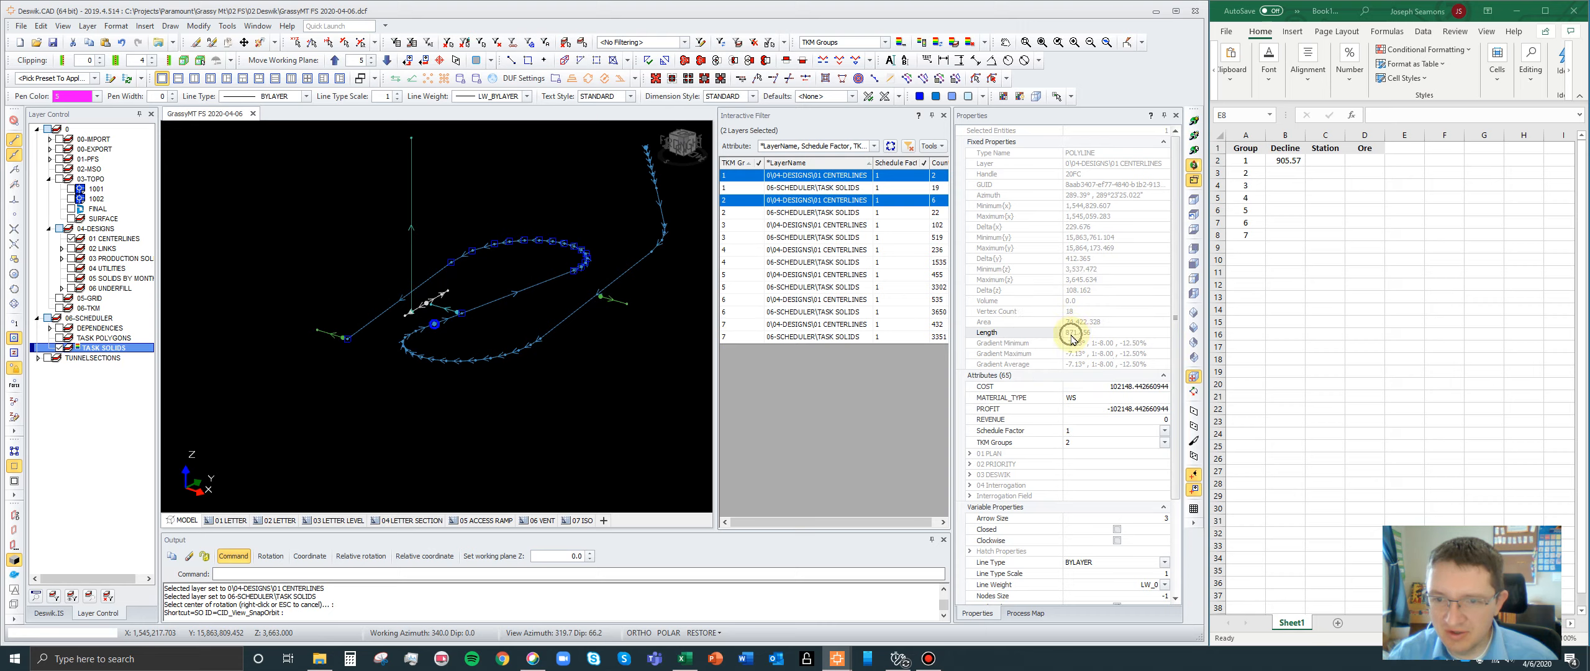
left_click(550, 330)
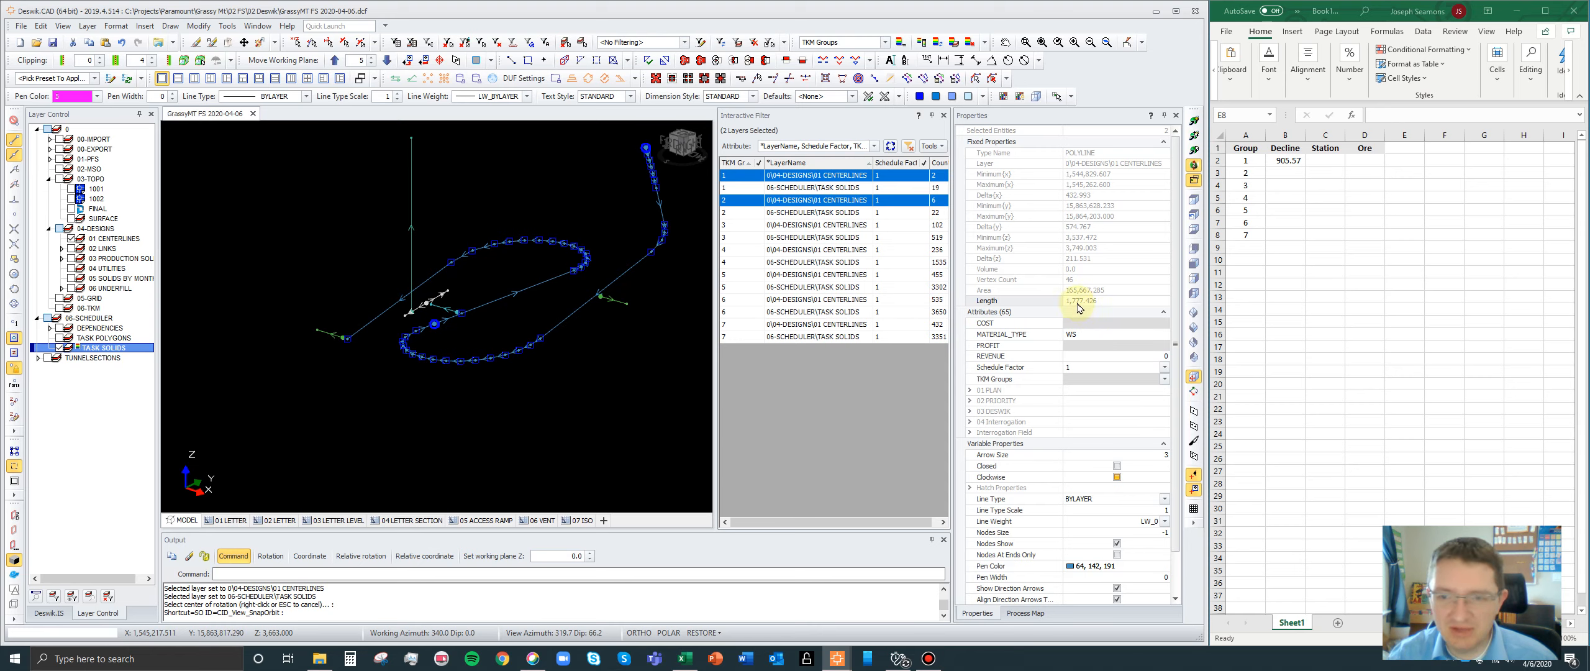
left_click(1079, 304)
left_click(1096, 303)
key("ctrl+c")
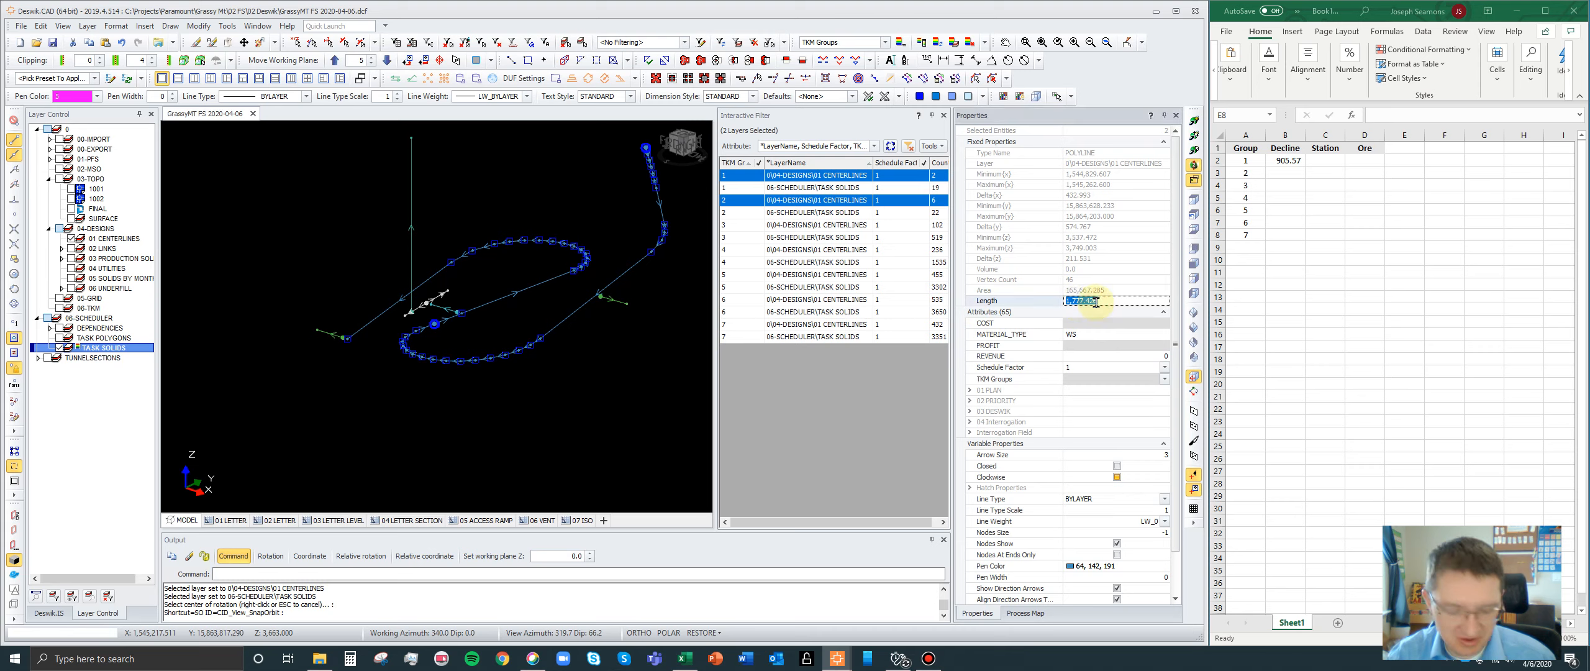
- Paste the combined length 1,777.426 as group 2's Decline value in Excel and widen column B to fit it
left_click(1297, 174)
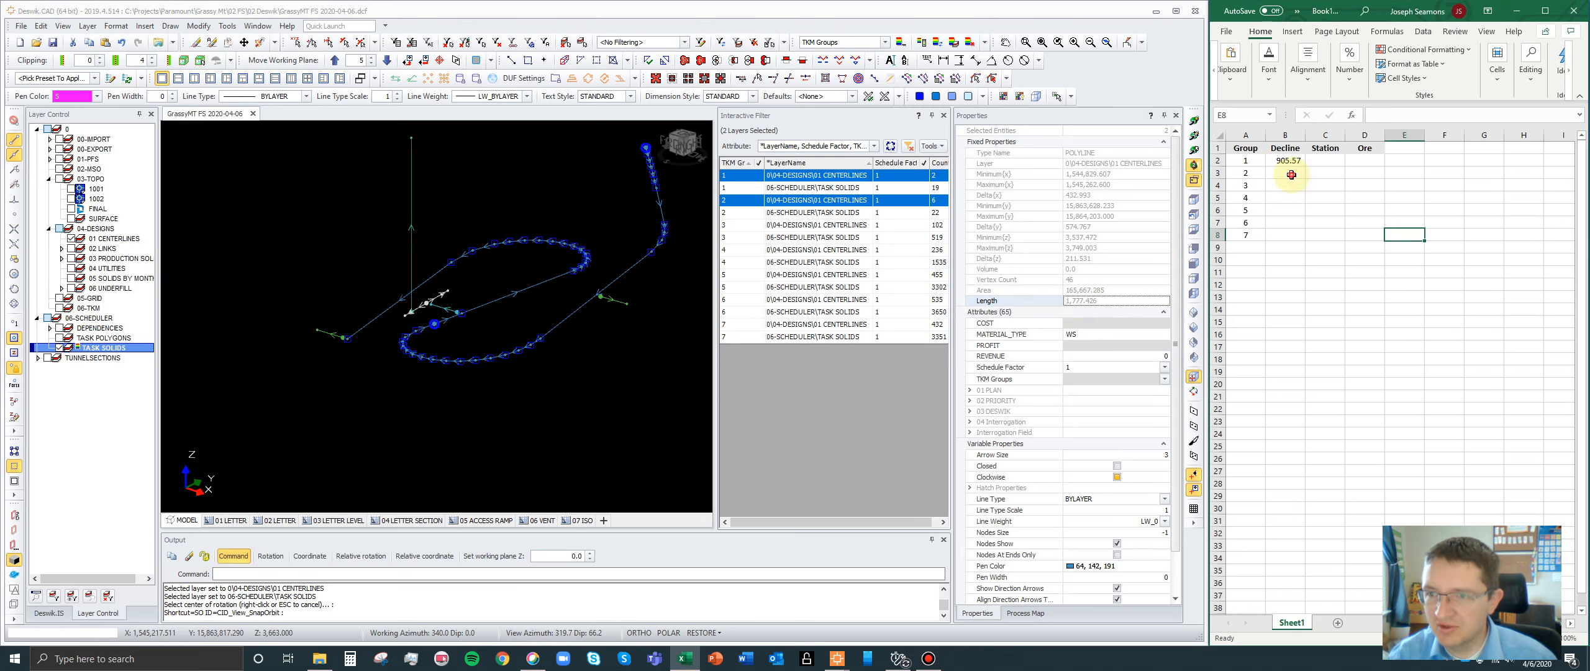
key("ctrl+v")
key("Return")
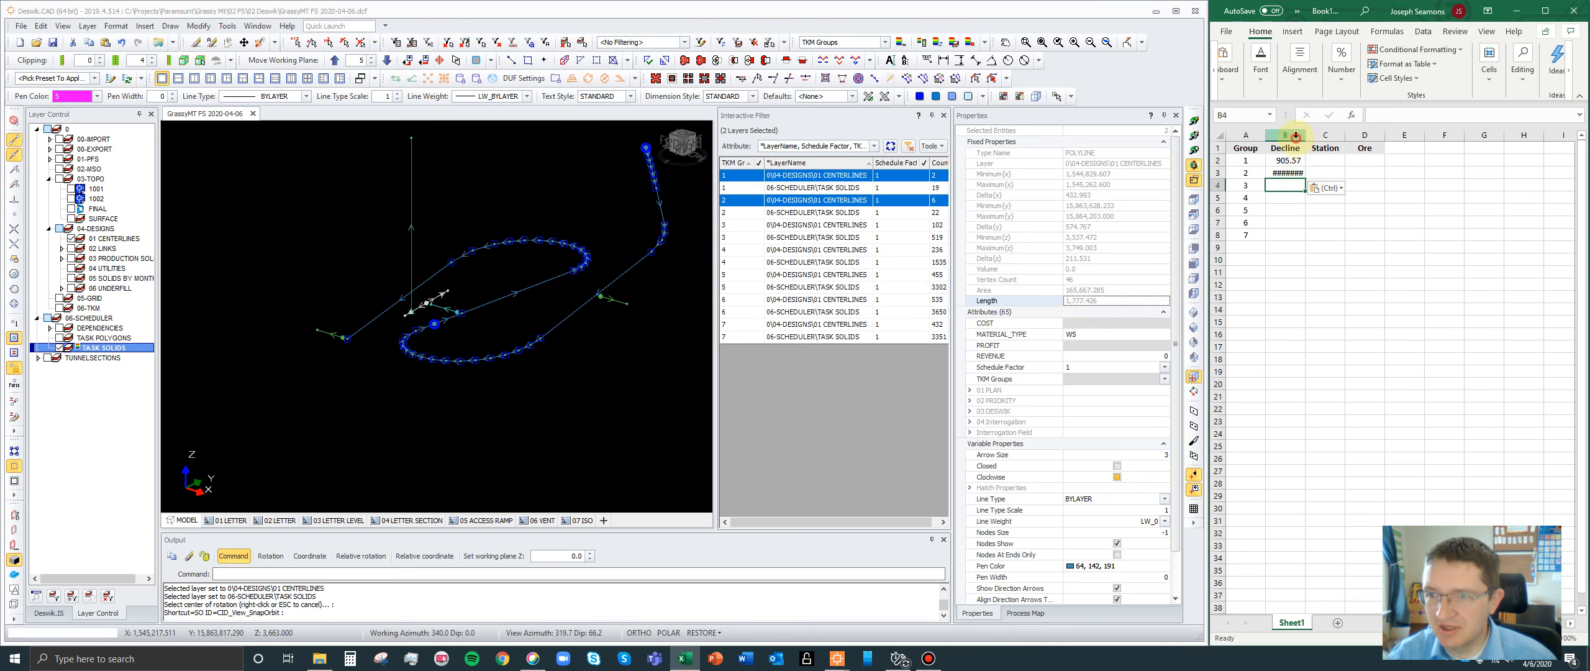
left_click(1296, 136)
double_click(1305, 136)
left_click(1337, 194)
left_click(1286, 185)
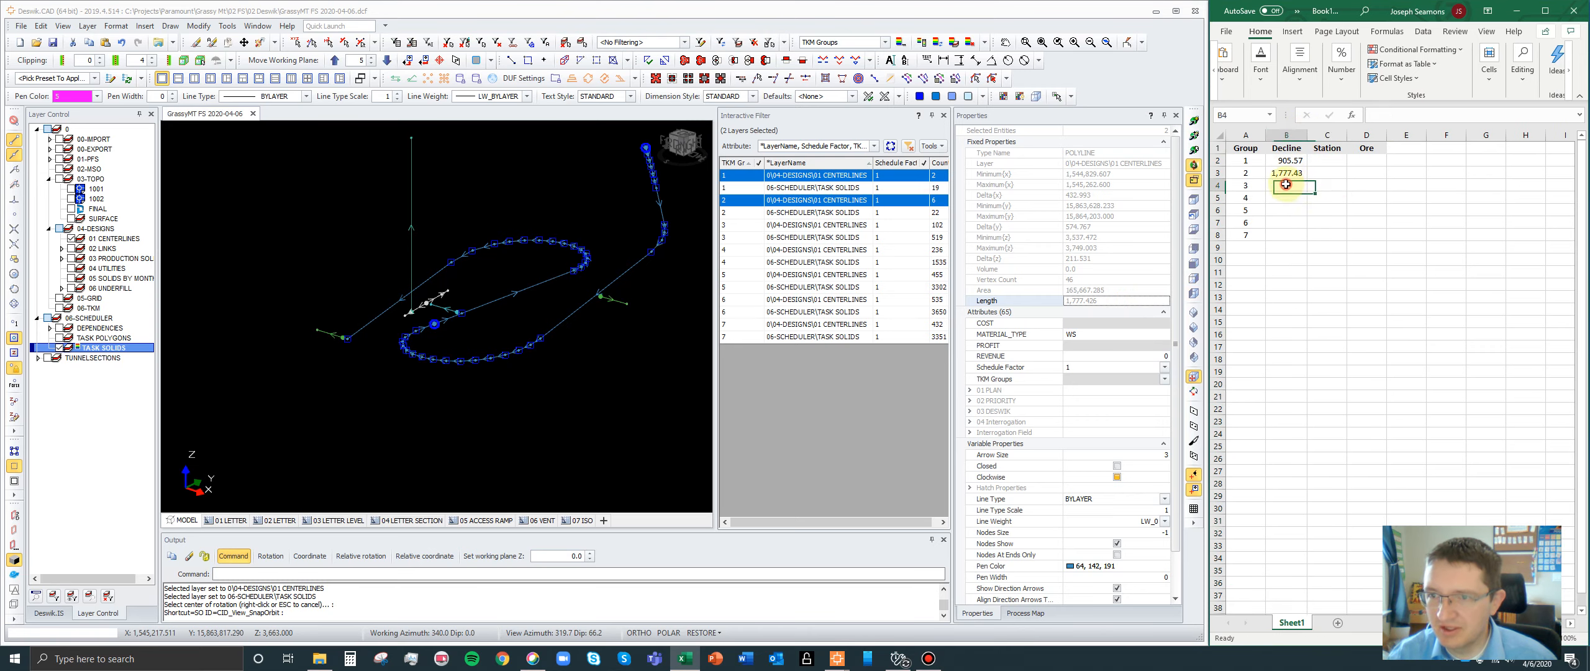
left_click(1282, 160)
left_click(1279, 173)
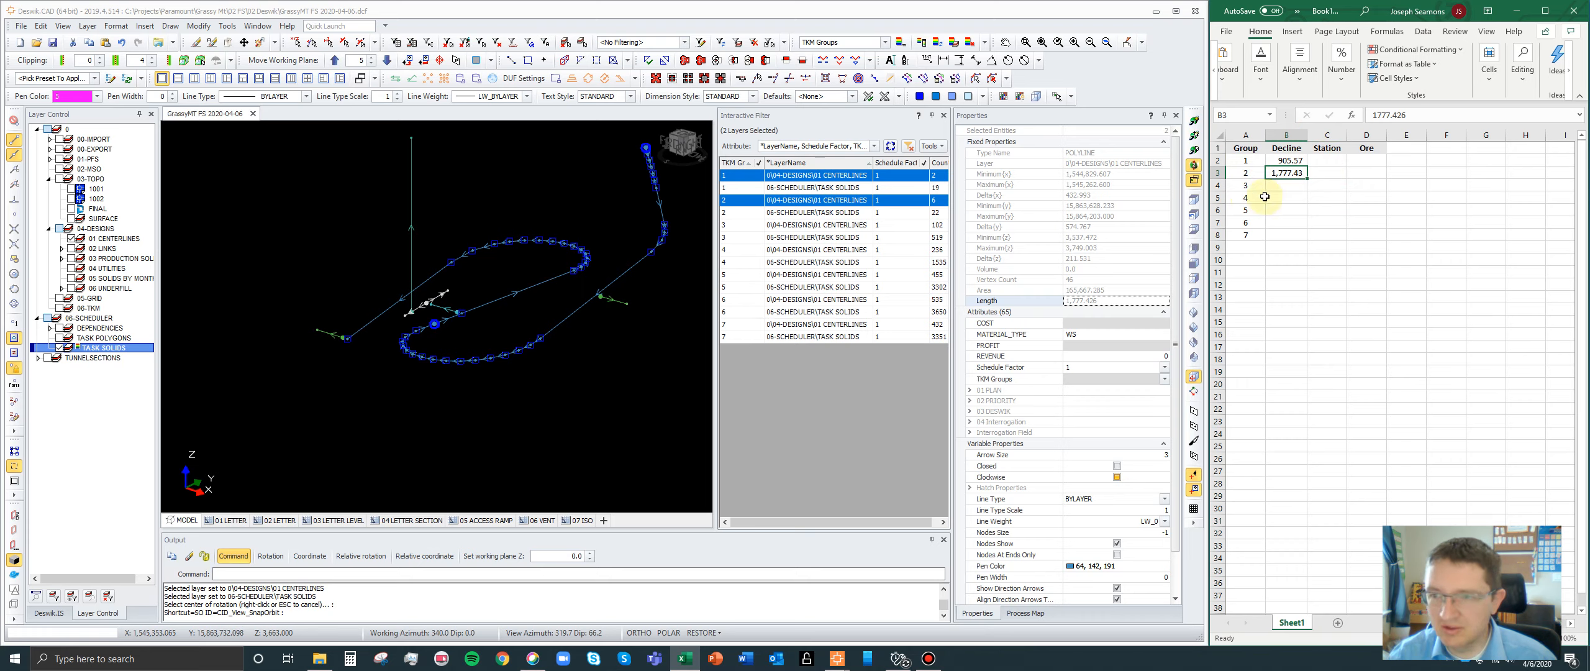
left_click(1296, 160)
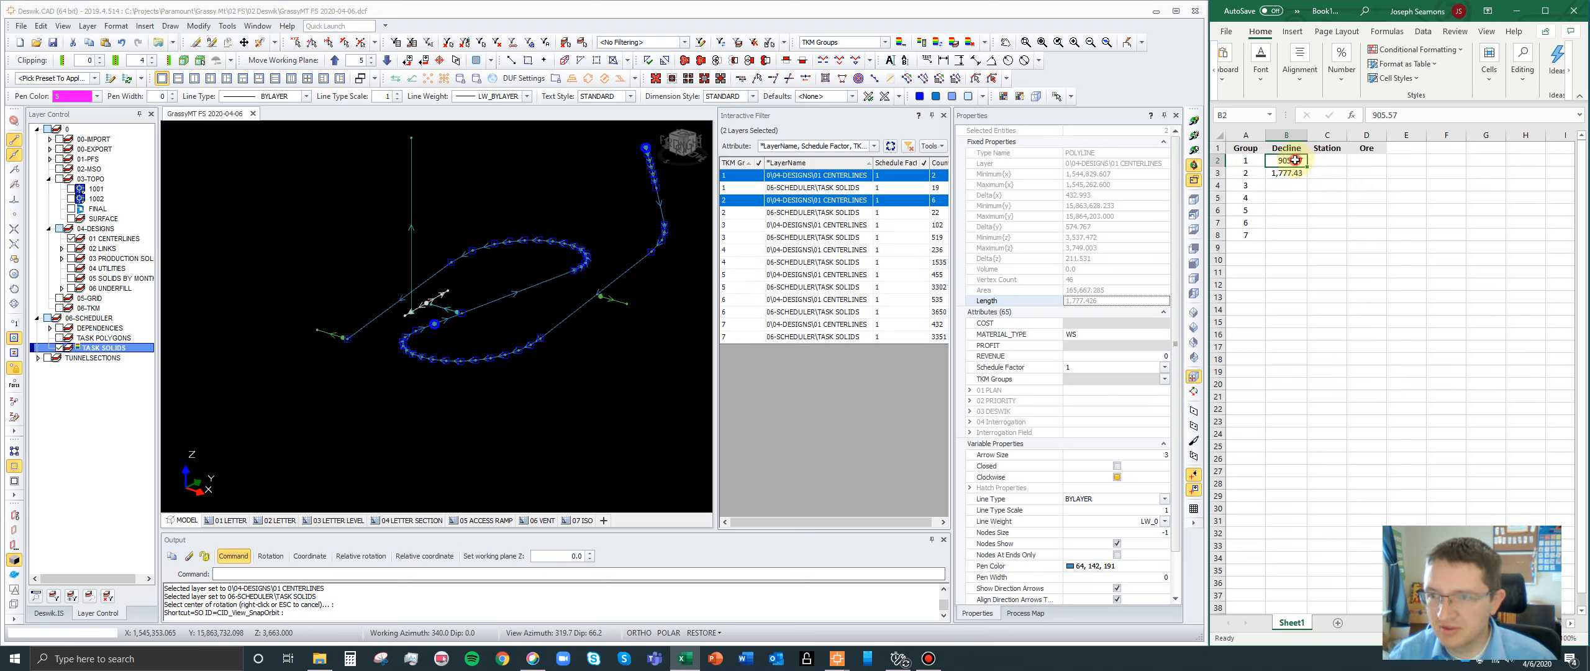
left_click(1245, 172)
left_click(439, 291)
left_click(769, 312)
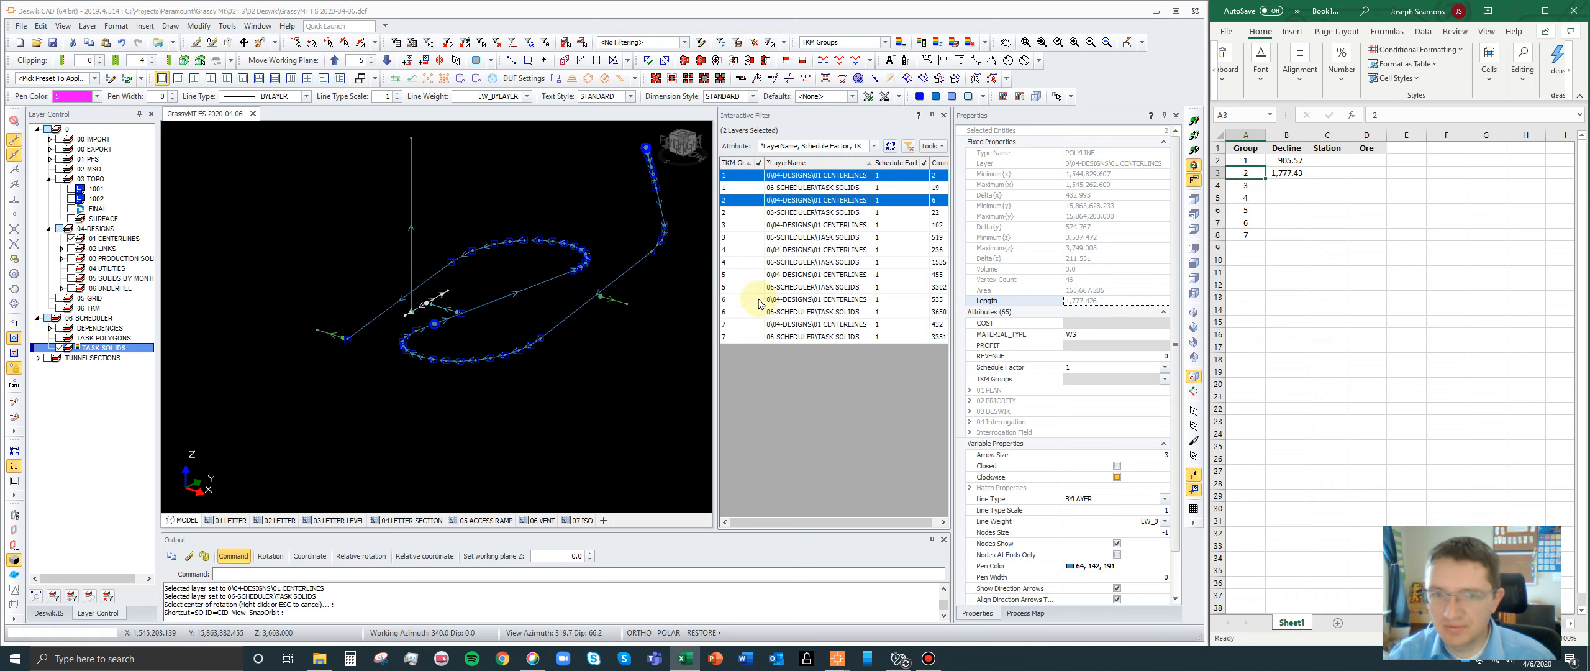
- Display TKM group 3's centerlines with groups 1 and 2, add its decline polyline to the selection, and copy the combined Length value
left_click(750, 227, "ctrl")
scroll(561, 220, "down", 3)
scroll(398, 313, "up", 3)
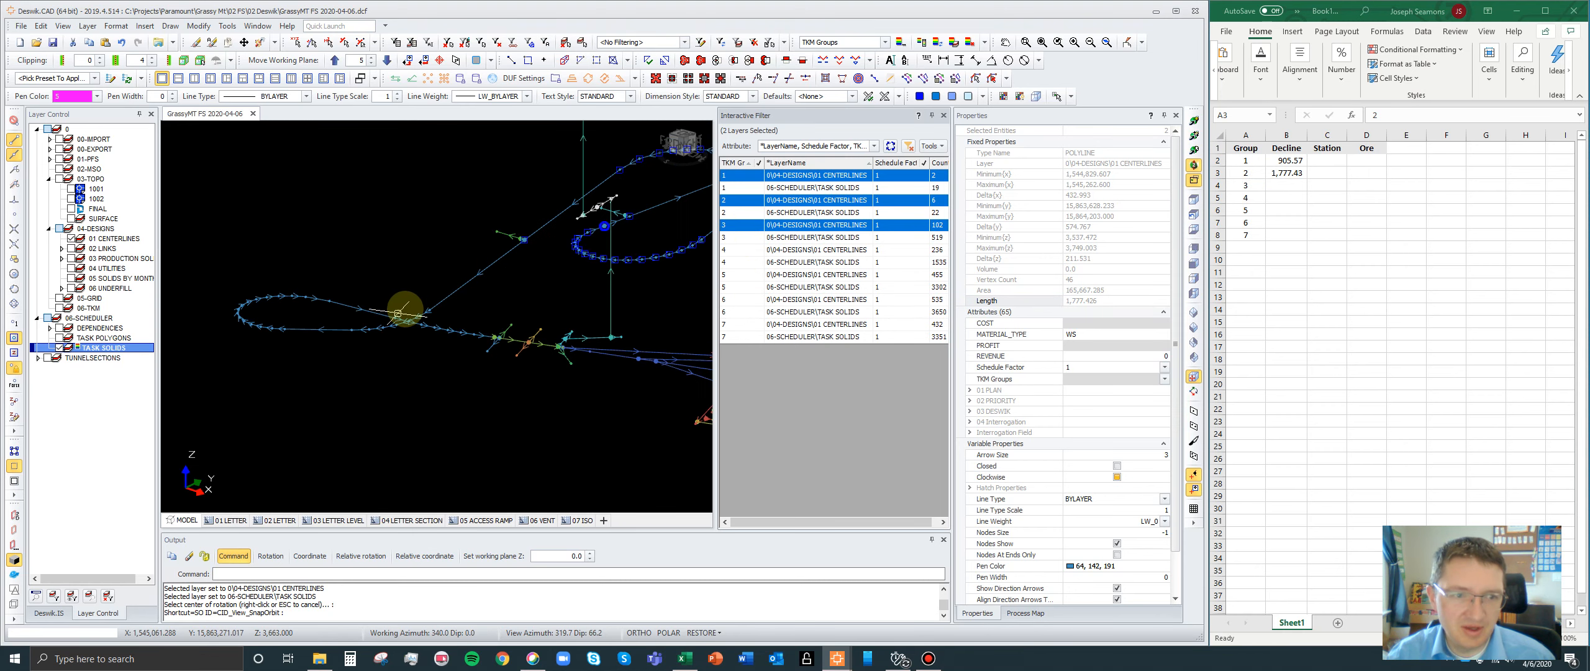
scroll(398, 313, "down", 1)
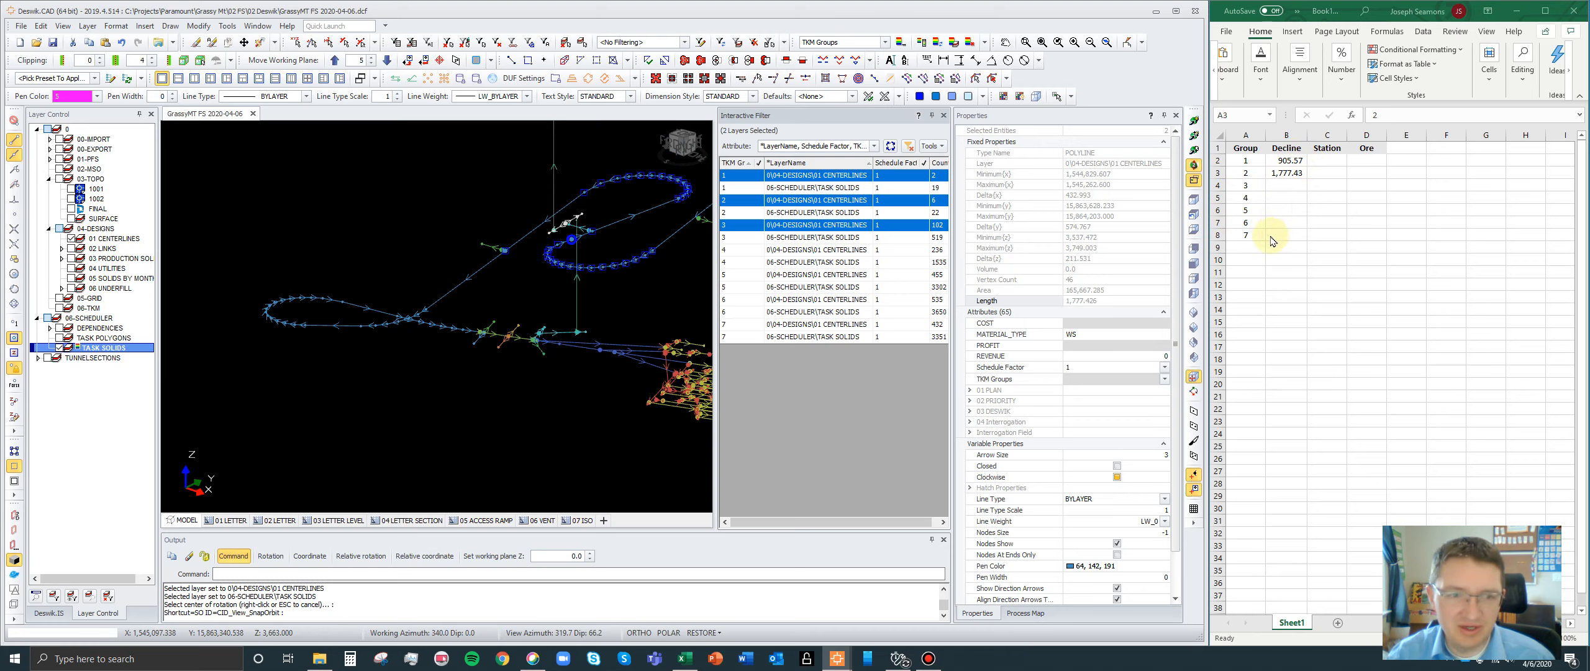
left_click(457, 286)
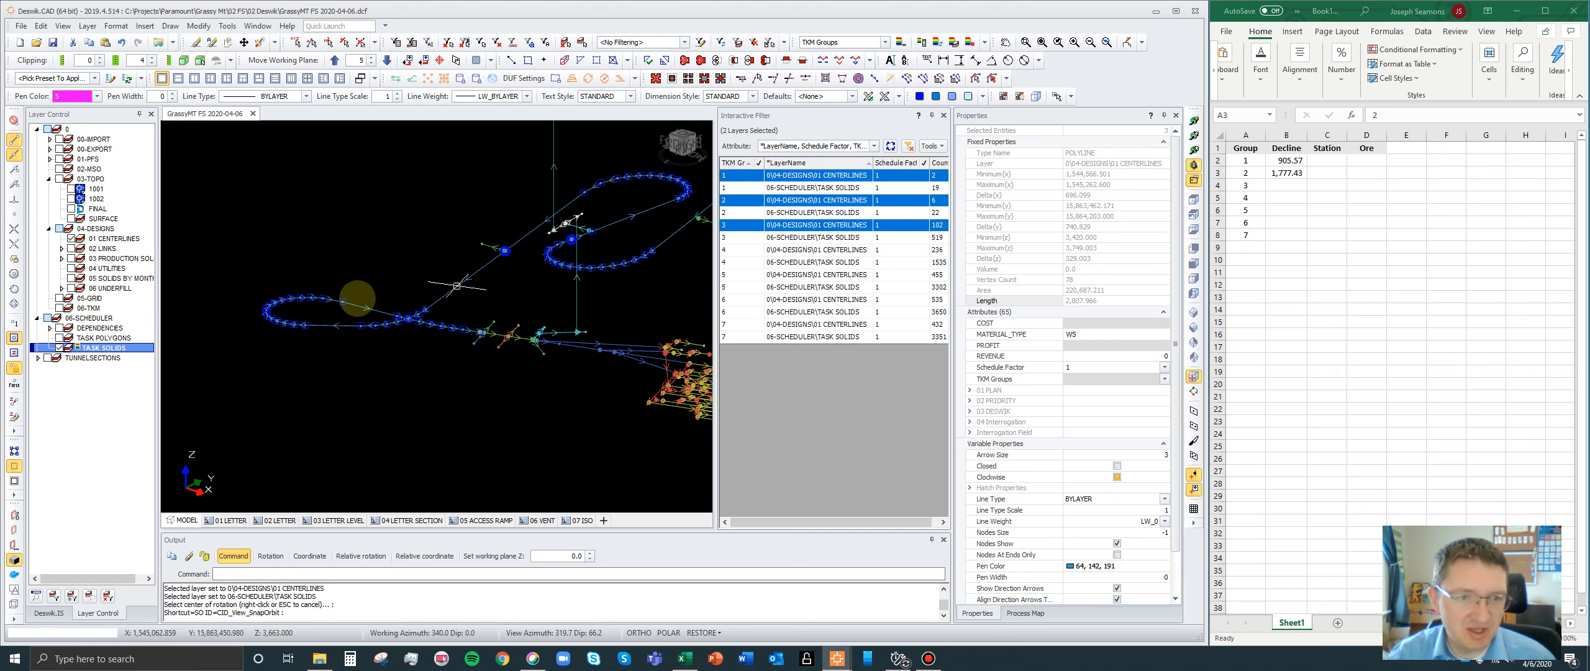
scroll(313, 298, "down", 3)
scroll(457, 273, "up", 3)
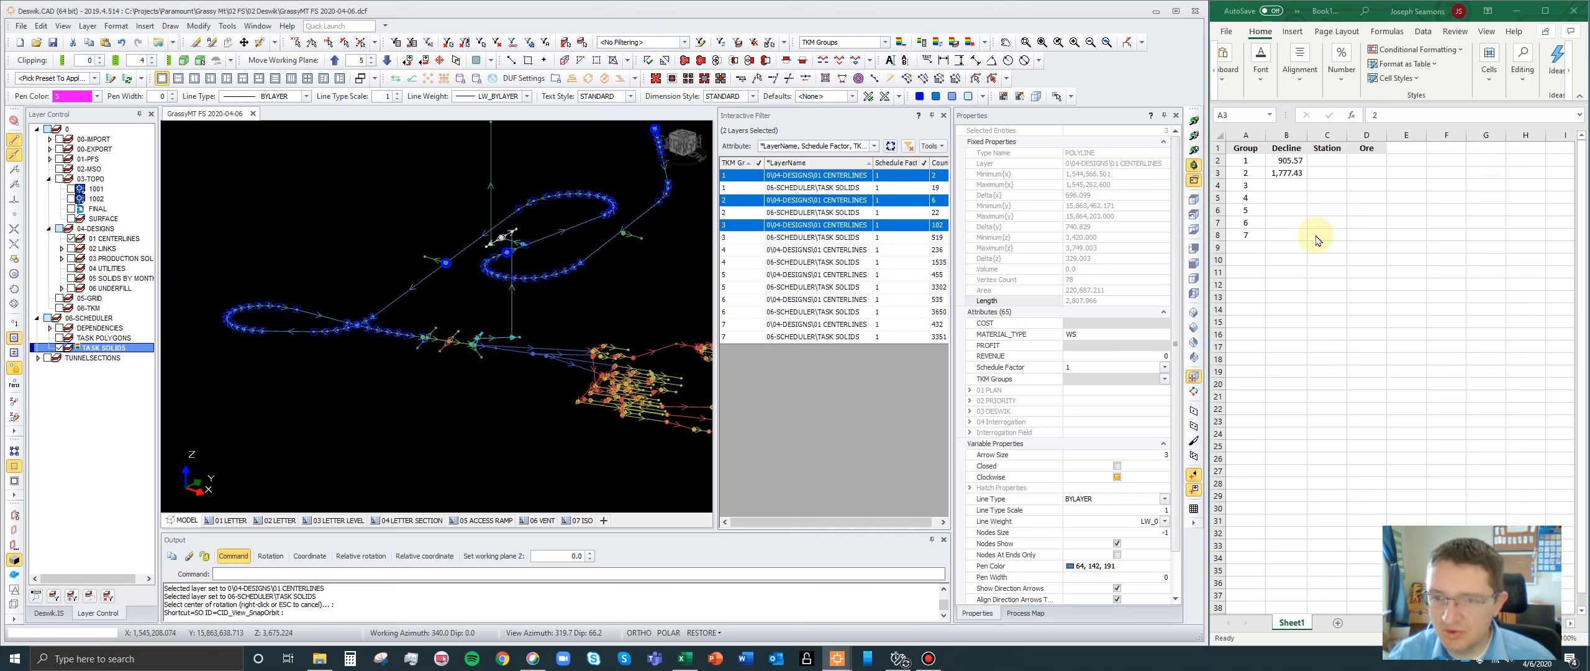
left_click(1106, 300)
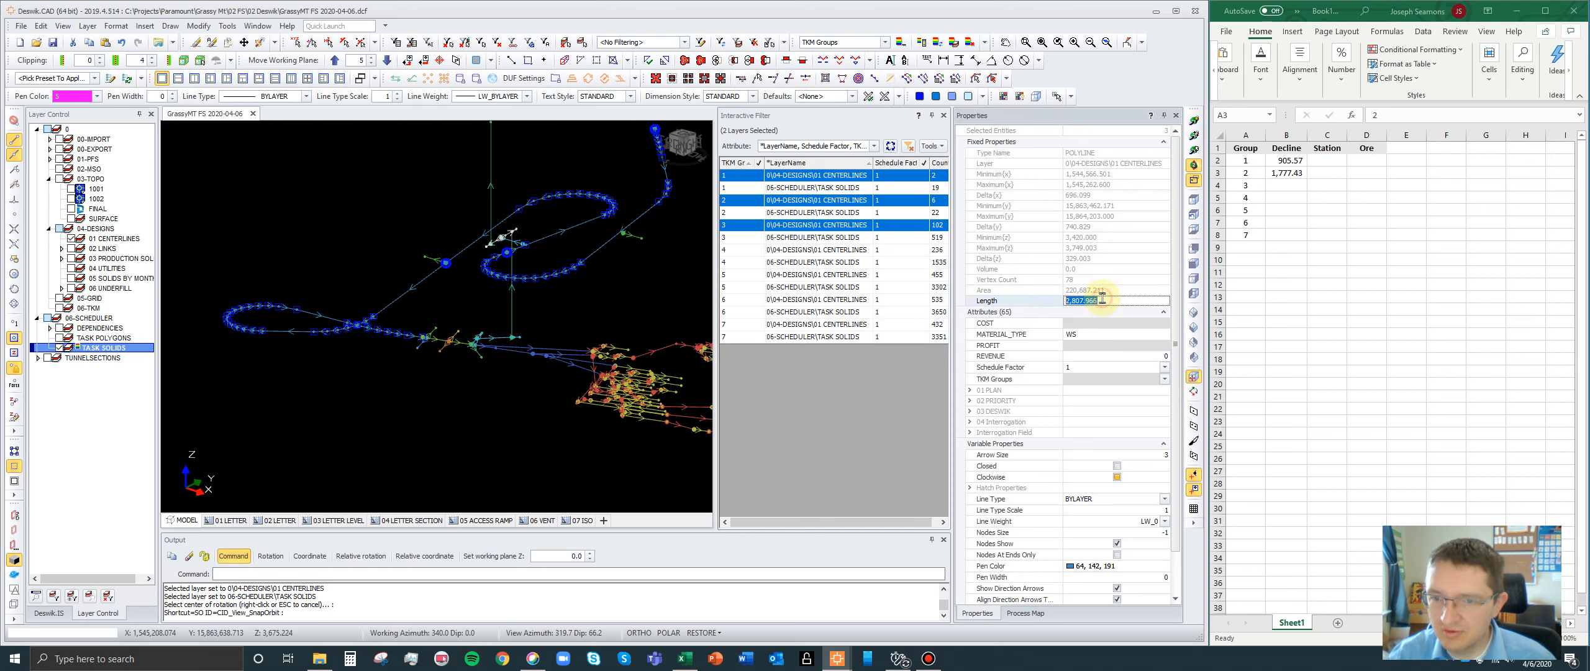
- Paste the copied length 2,807.97 as group 3's Decline value in the Excel sheet
left_click(1287, 185)
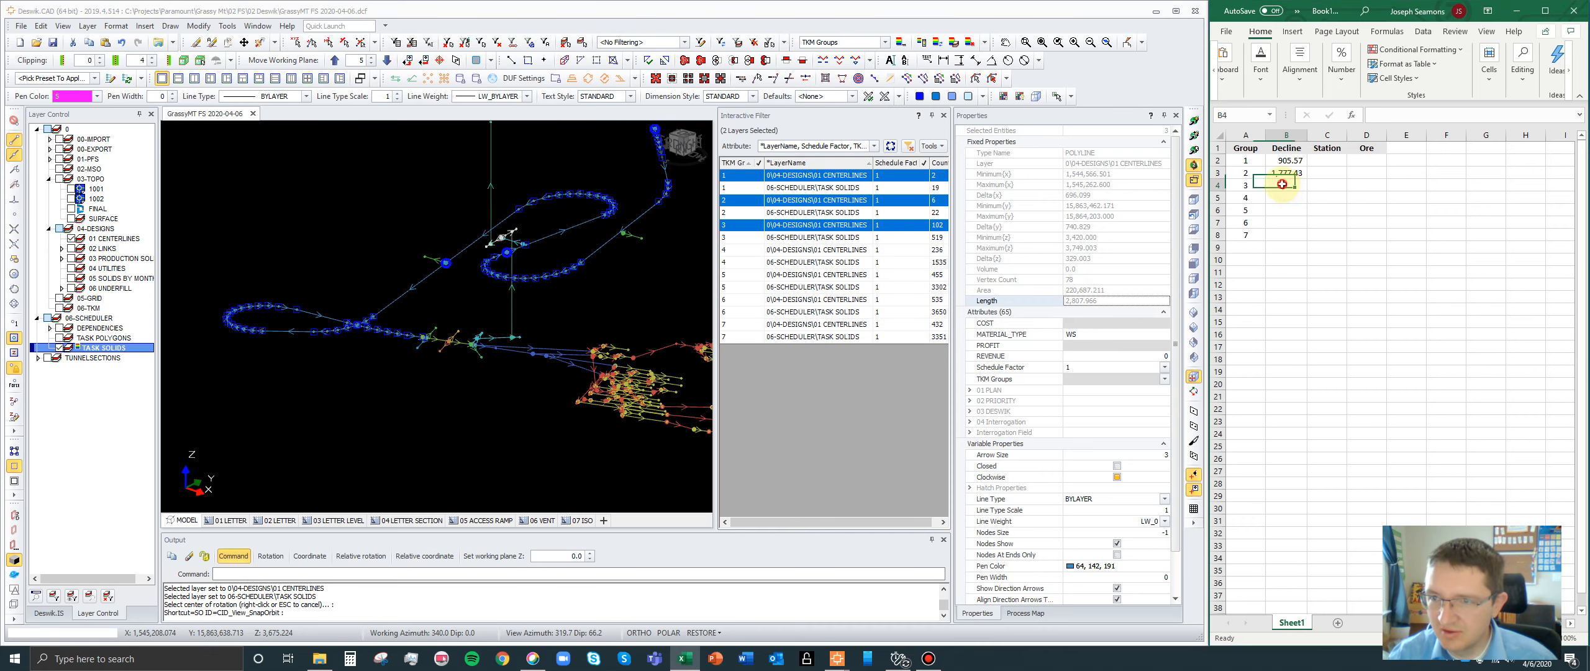
type("2807.966")
left_click(1287, 199)
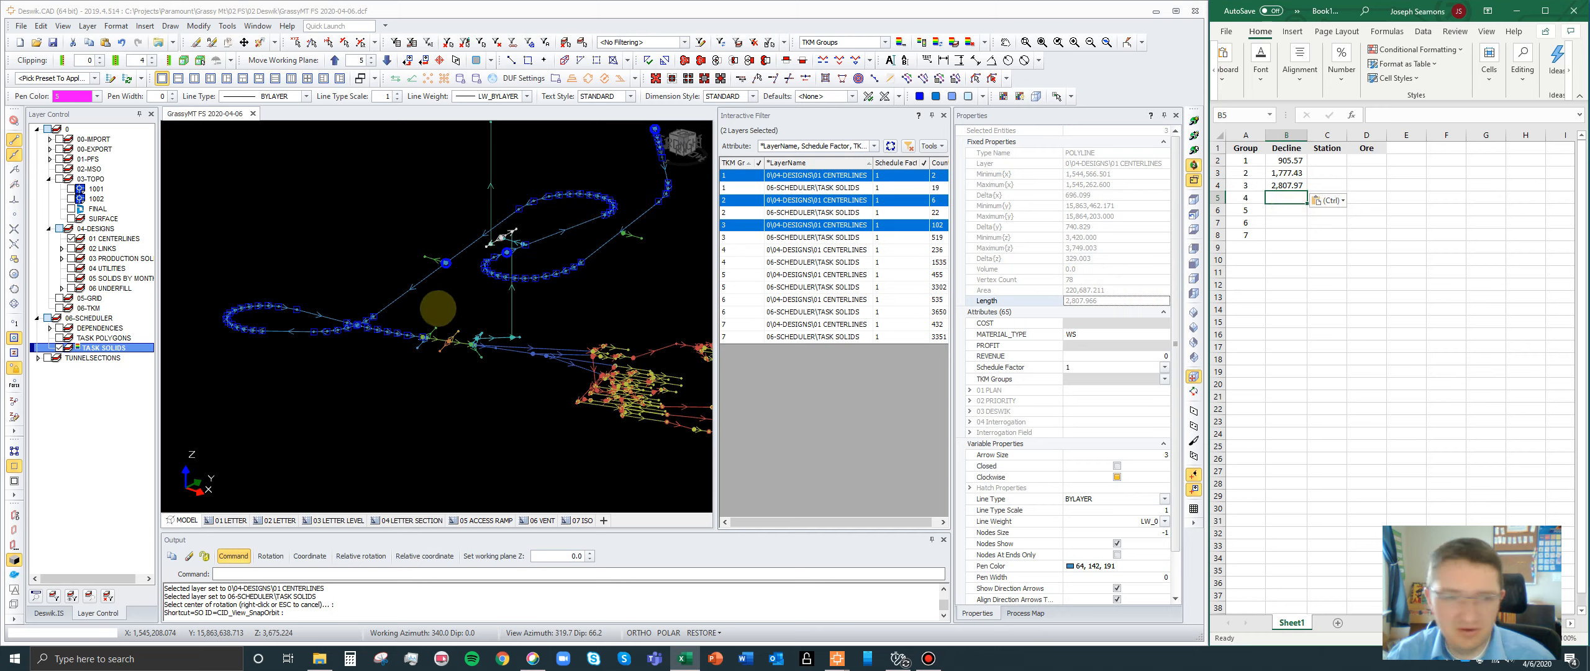
- Display TKM group 4's centerlines too and add the short segment leading down from group 3's level access to the selection
left_click(745, 249, "ctrl")
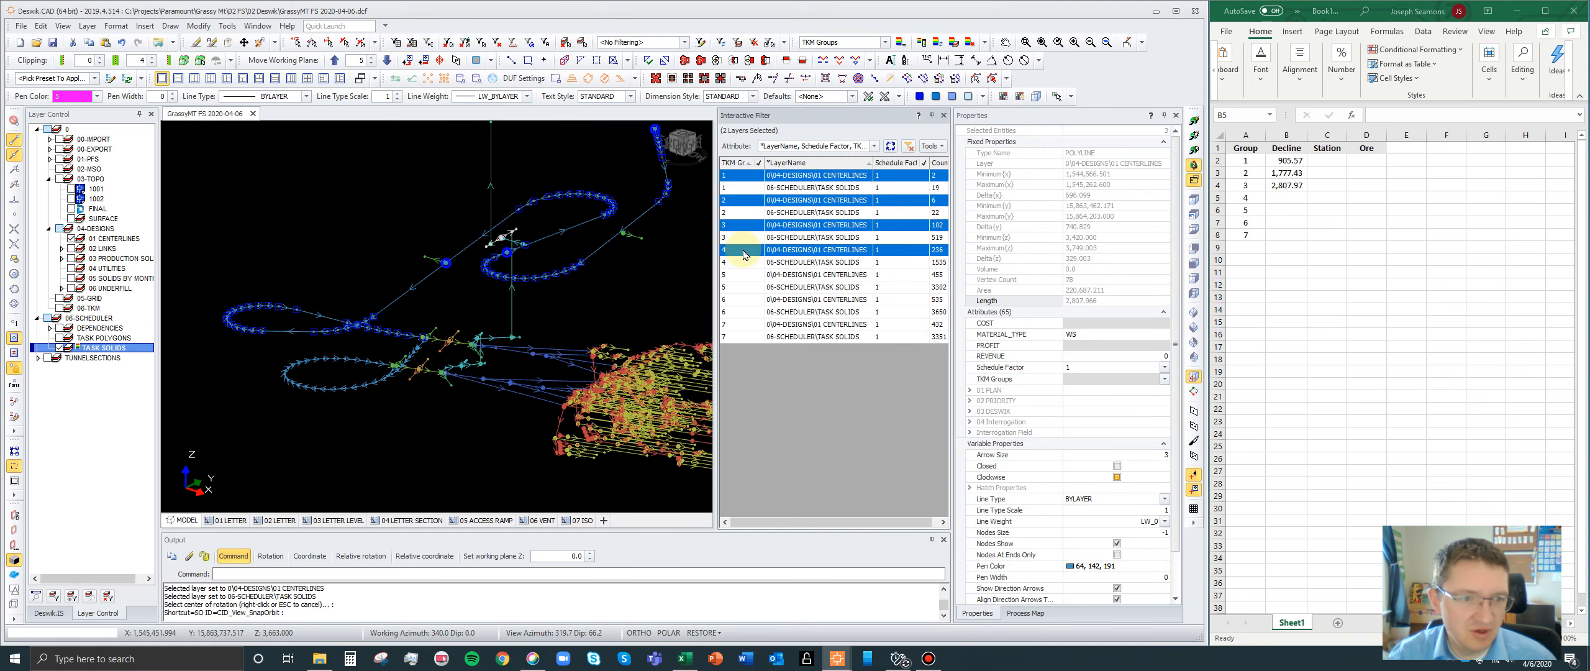
scroll(433, 345, "up", 5)
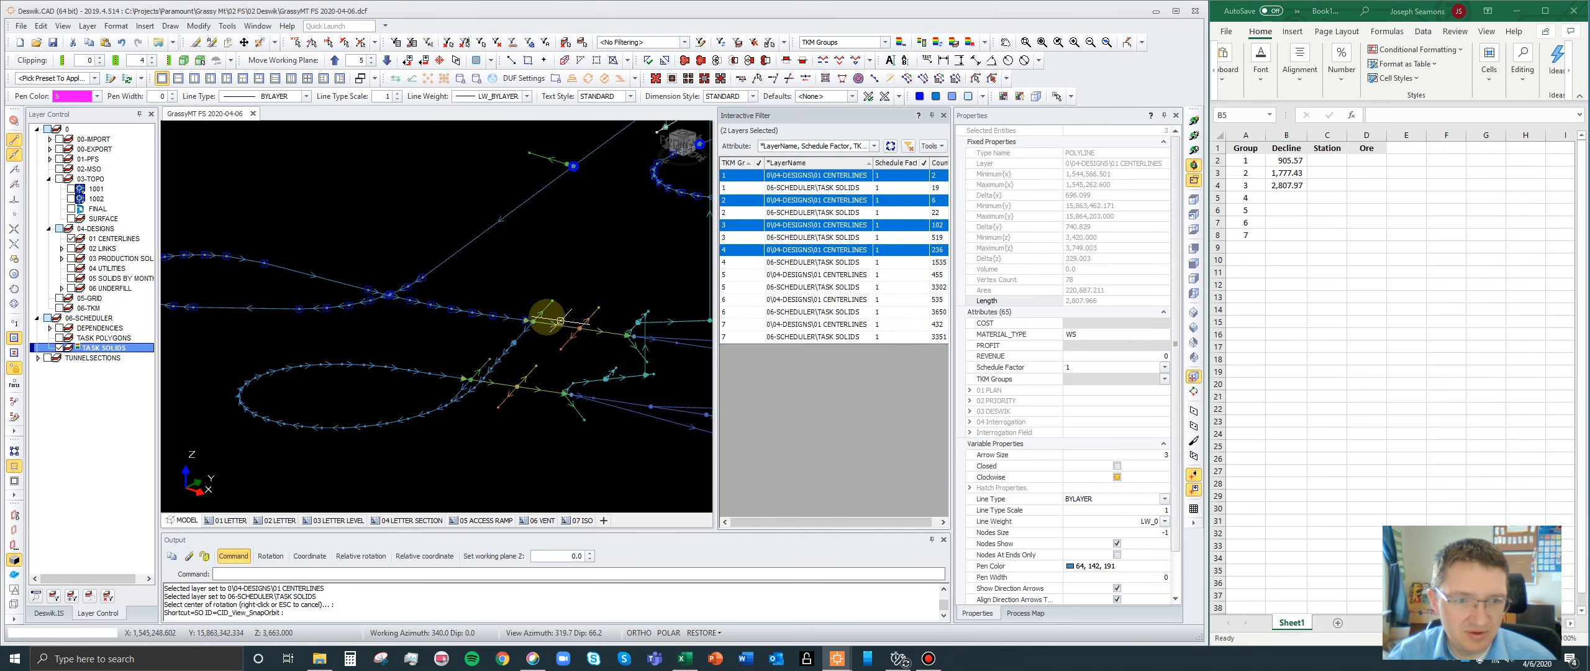
scroll(522, 318, "up", 3)
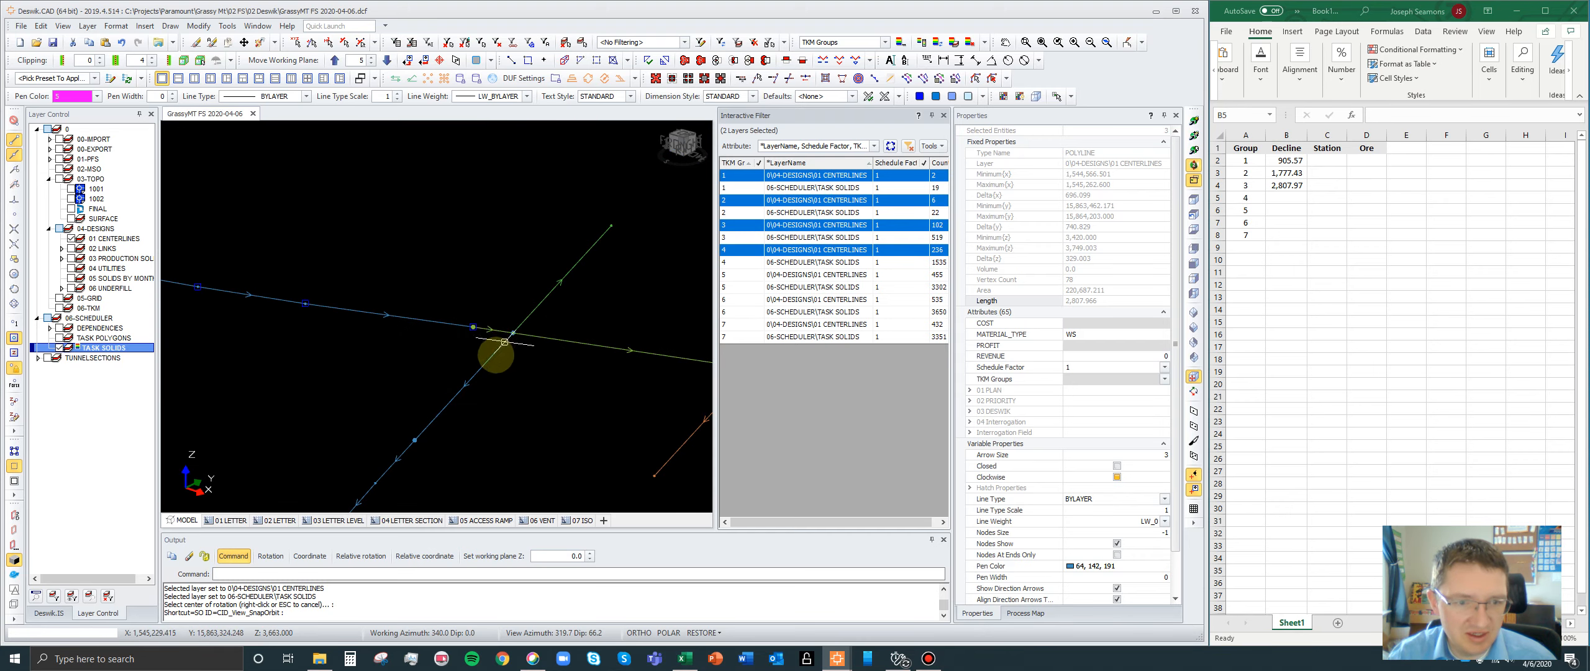
left_click(505, 330)
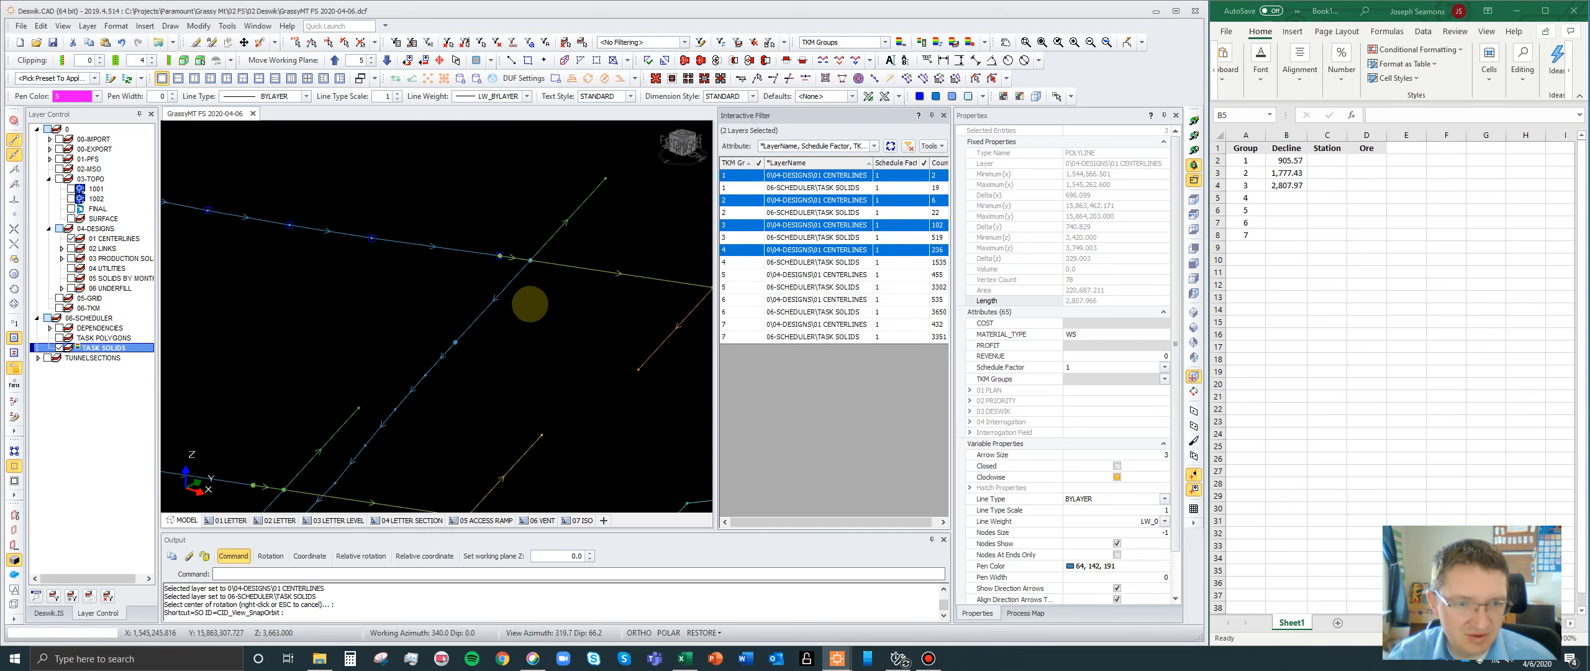
scroll(526, 236, "up", 3)
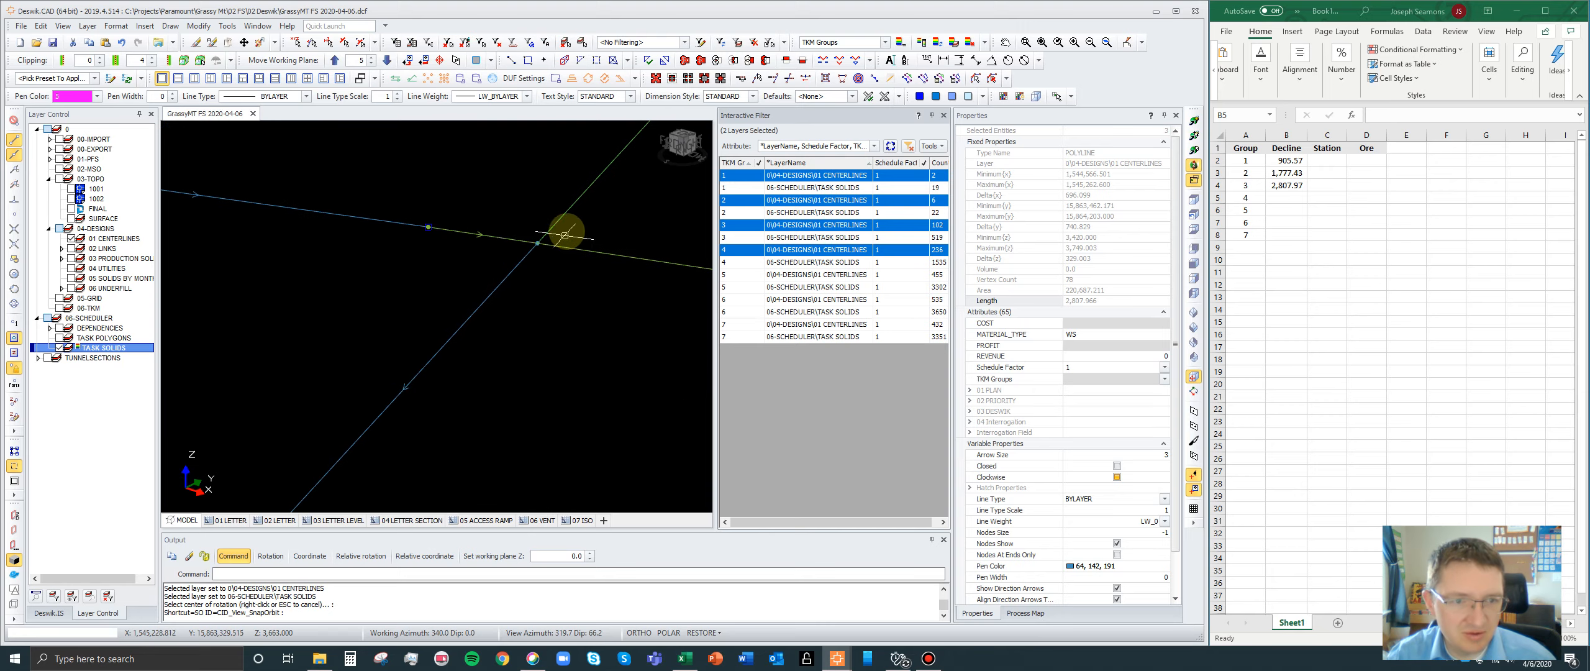
scroll(565, 235, "down", 4)
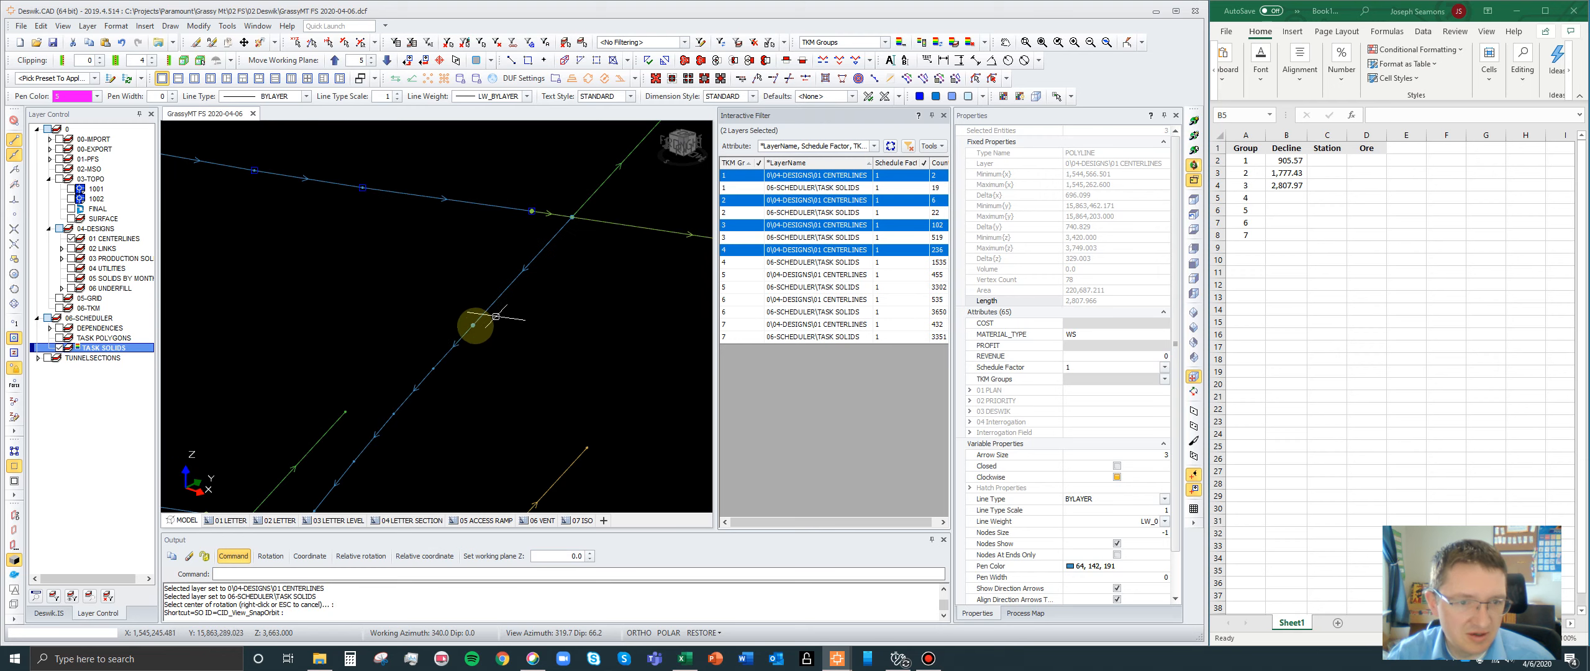
left_click(530, 262)
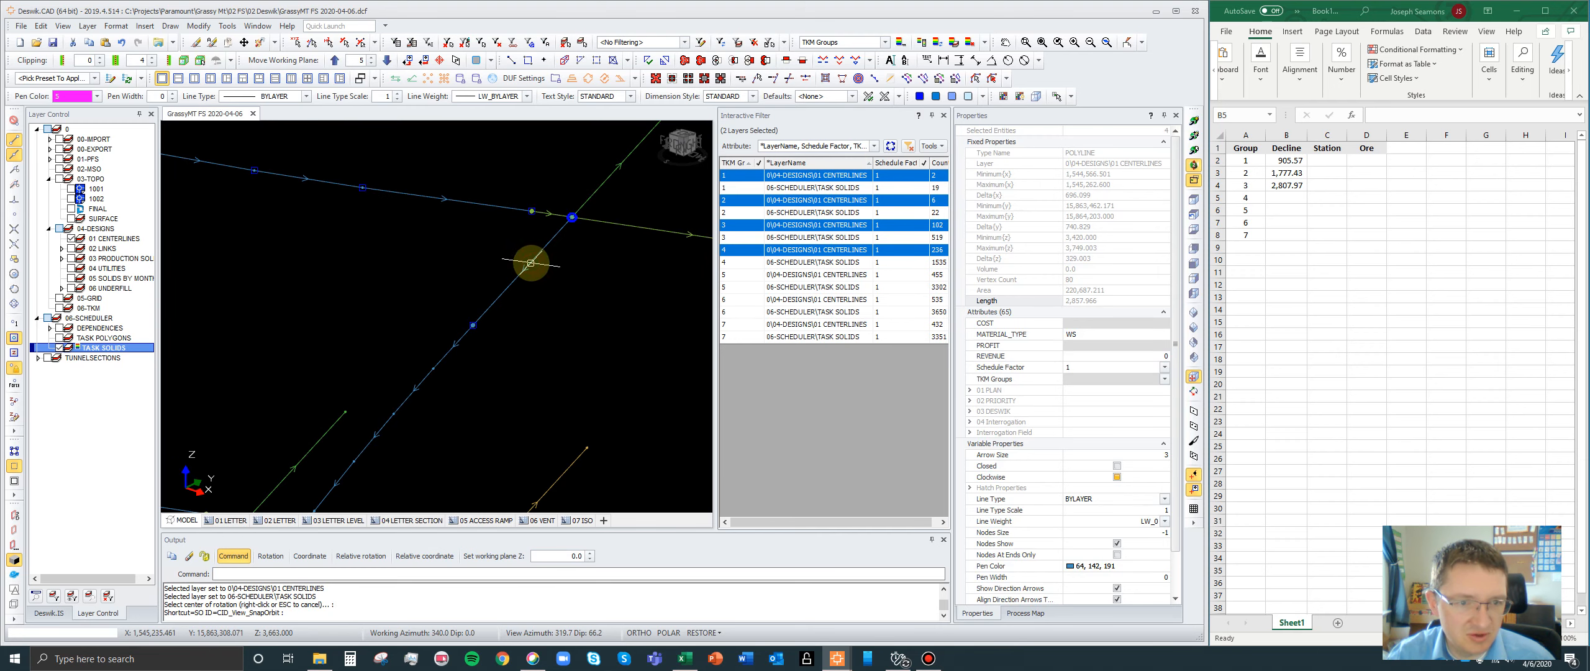
- Add group 4's looping decline polyline to the selected declines, continuing from the short connecting segment
scroll(551, 249, "down", 3)
scroll(515, 291, "up", 1)
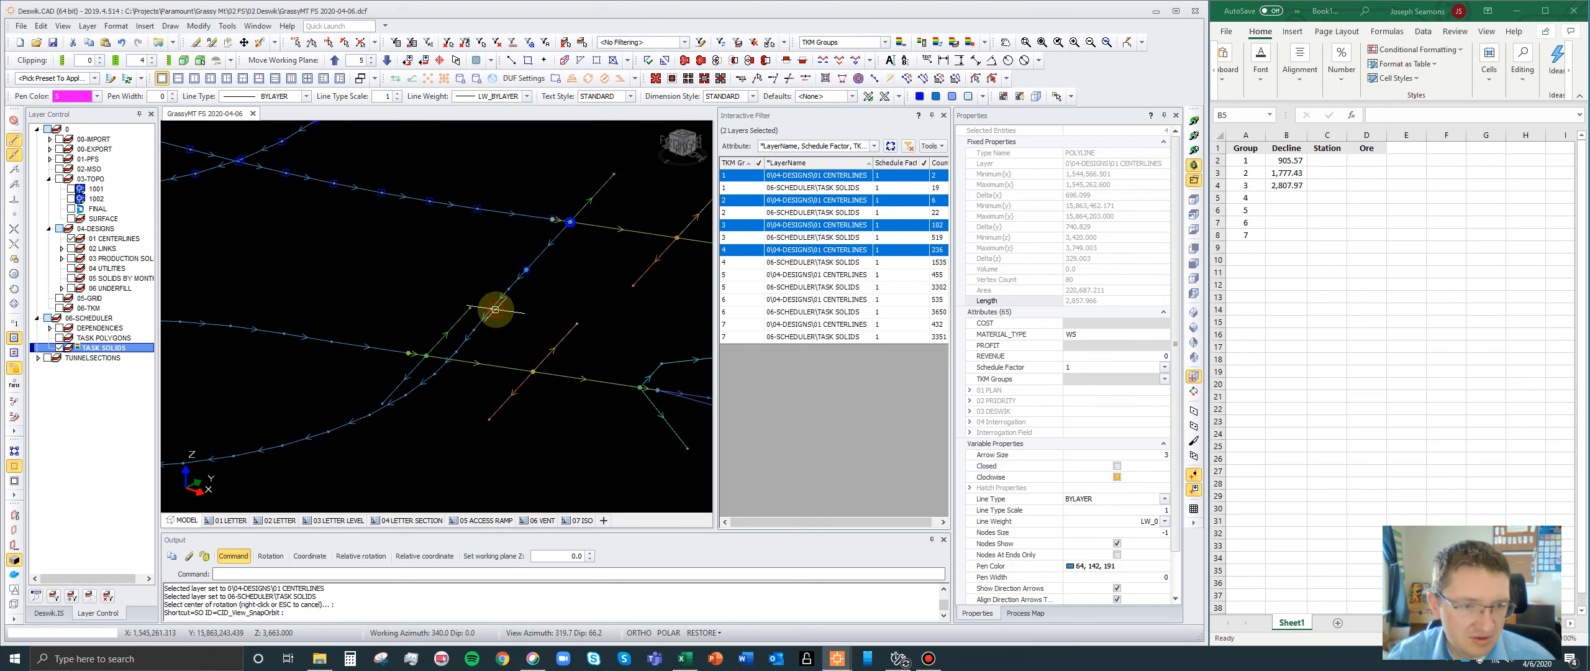
scroll(540, 285, "down", 2)
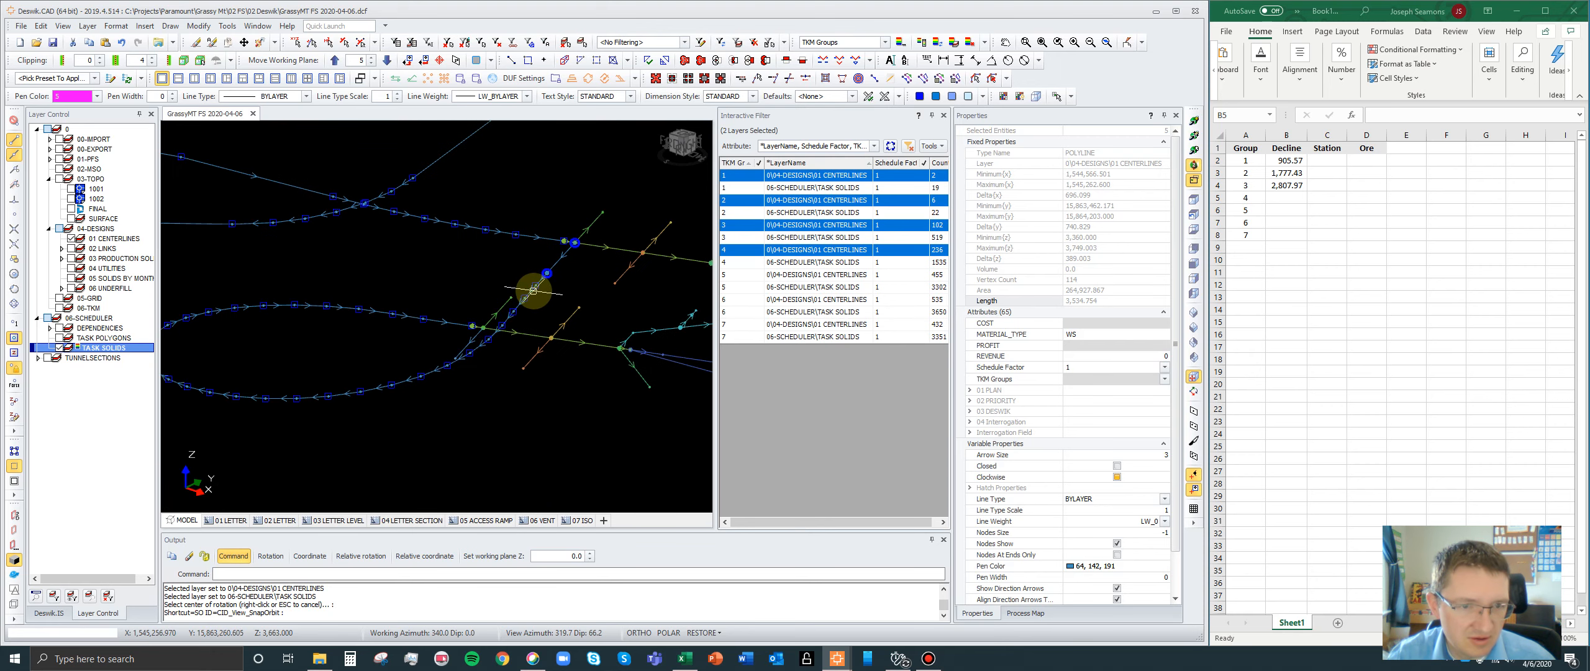
left_click(532, 290)
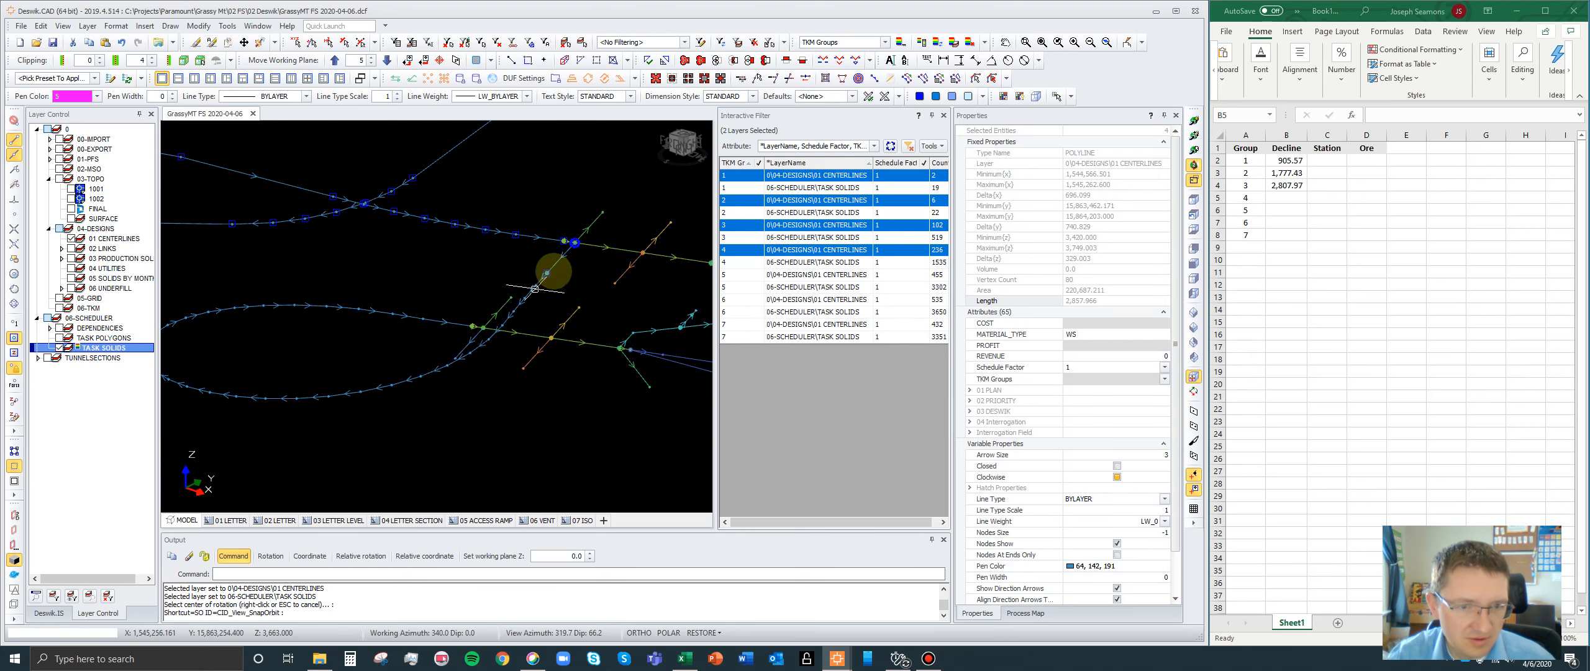
left_click(564, 254)
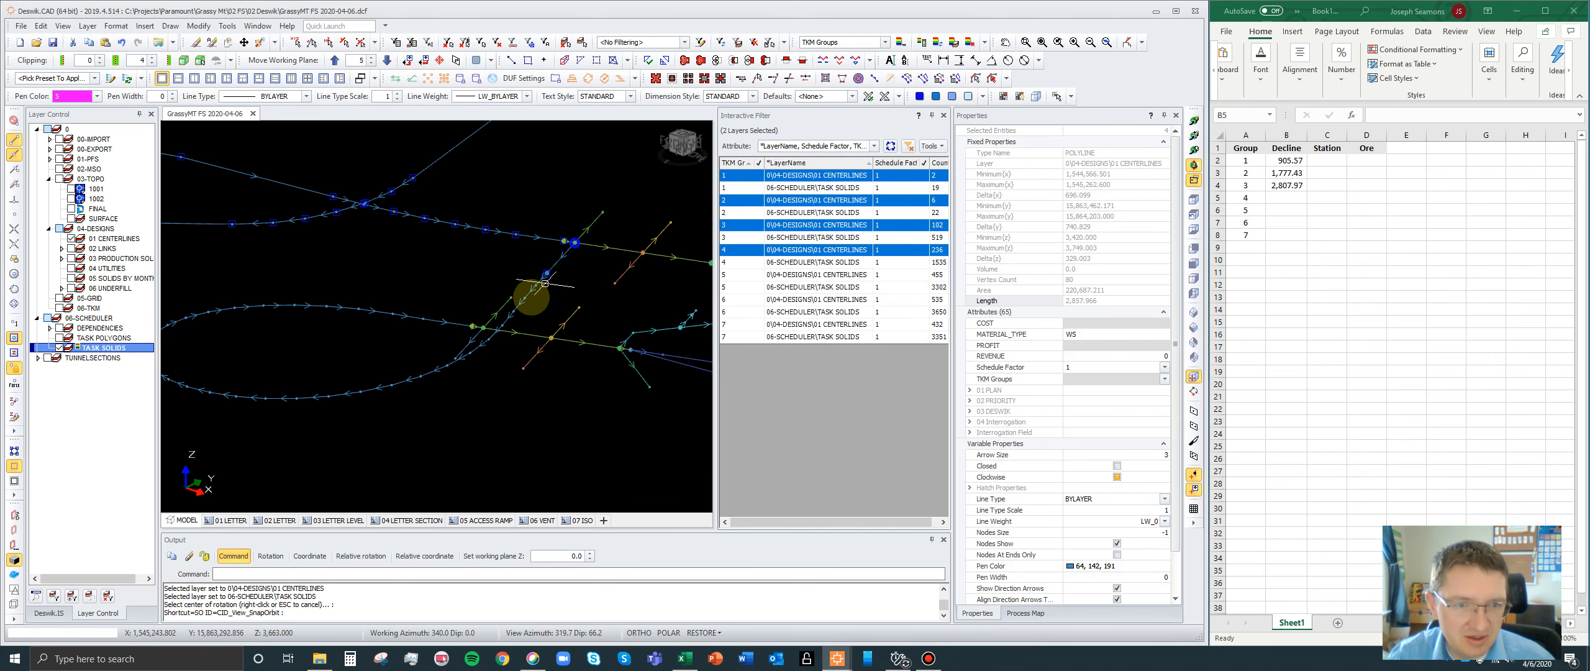
left_click(520, 299)
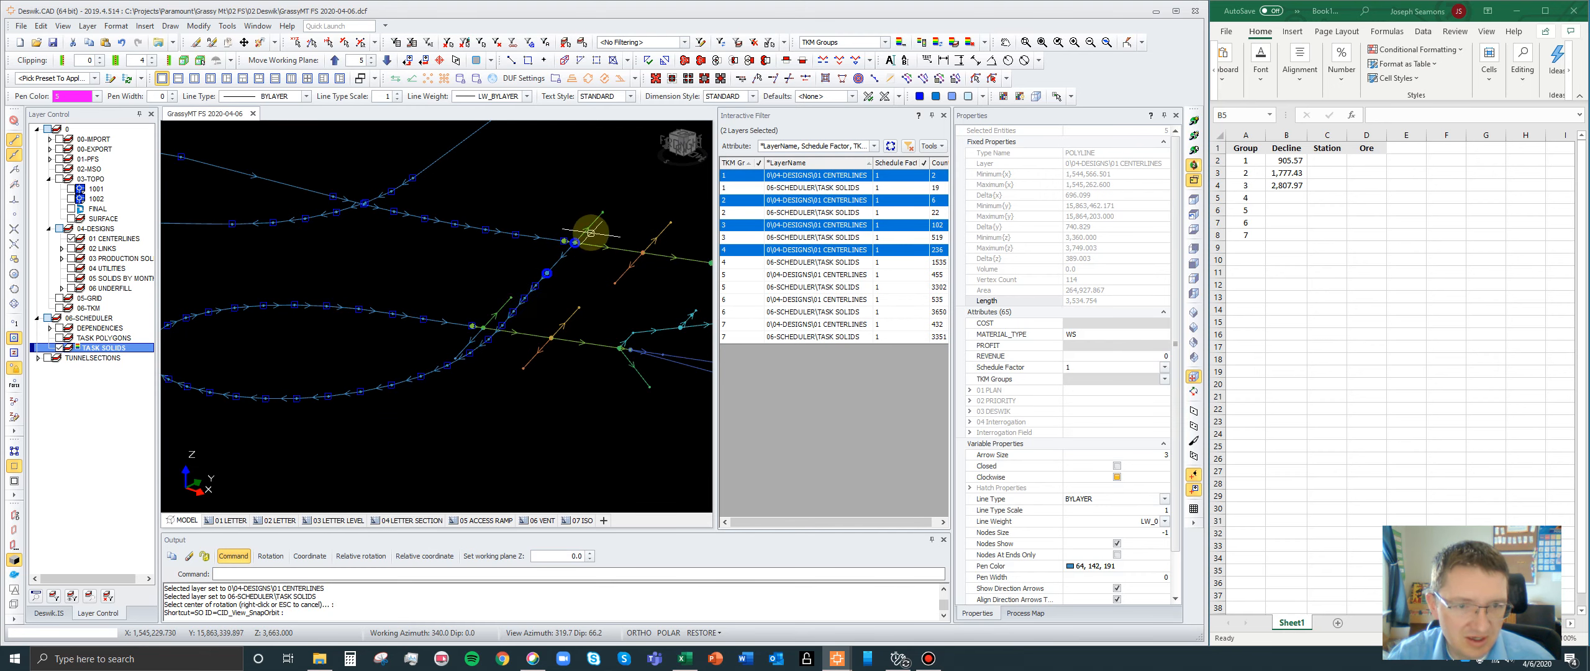
- Try including the level access centerline that bridges the gap between the group 3 and group 4 declines in the selection
scroll(563, 254, "up", 3)
scroll(563, 254, "up", 3)
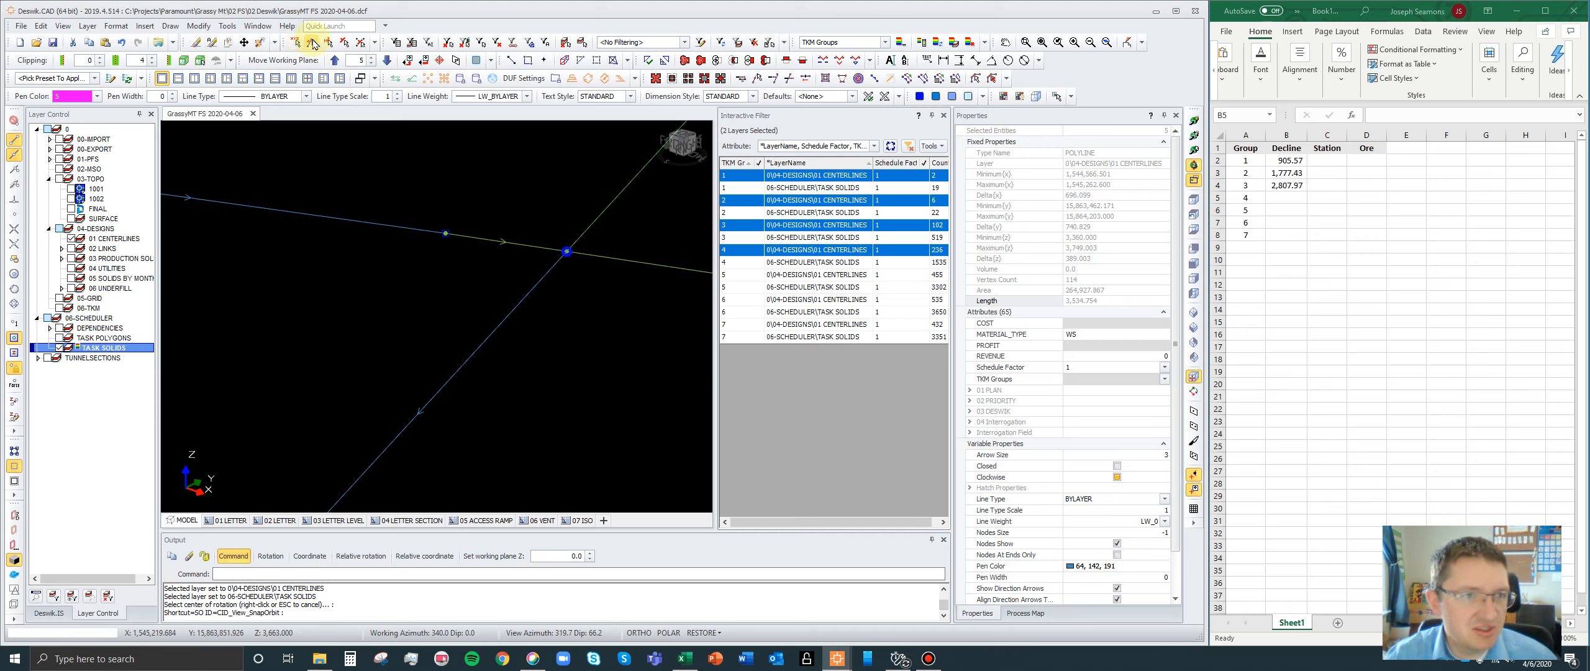
left_click(526, 245)
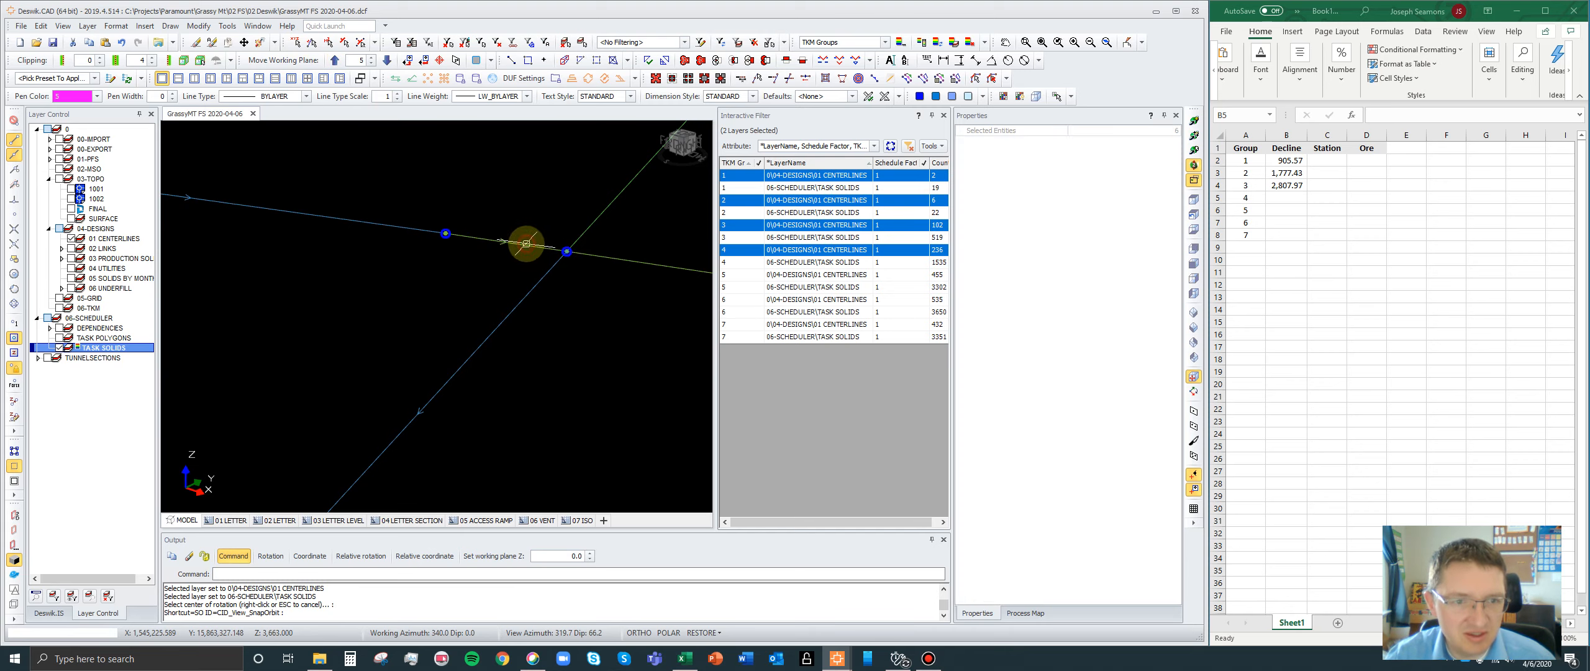
scroll(404, 223, "down", 4)
scroll(403, 223, "down", 3)
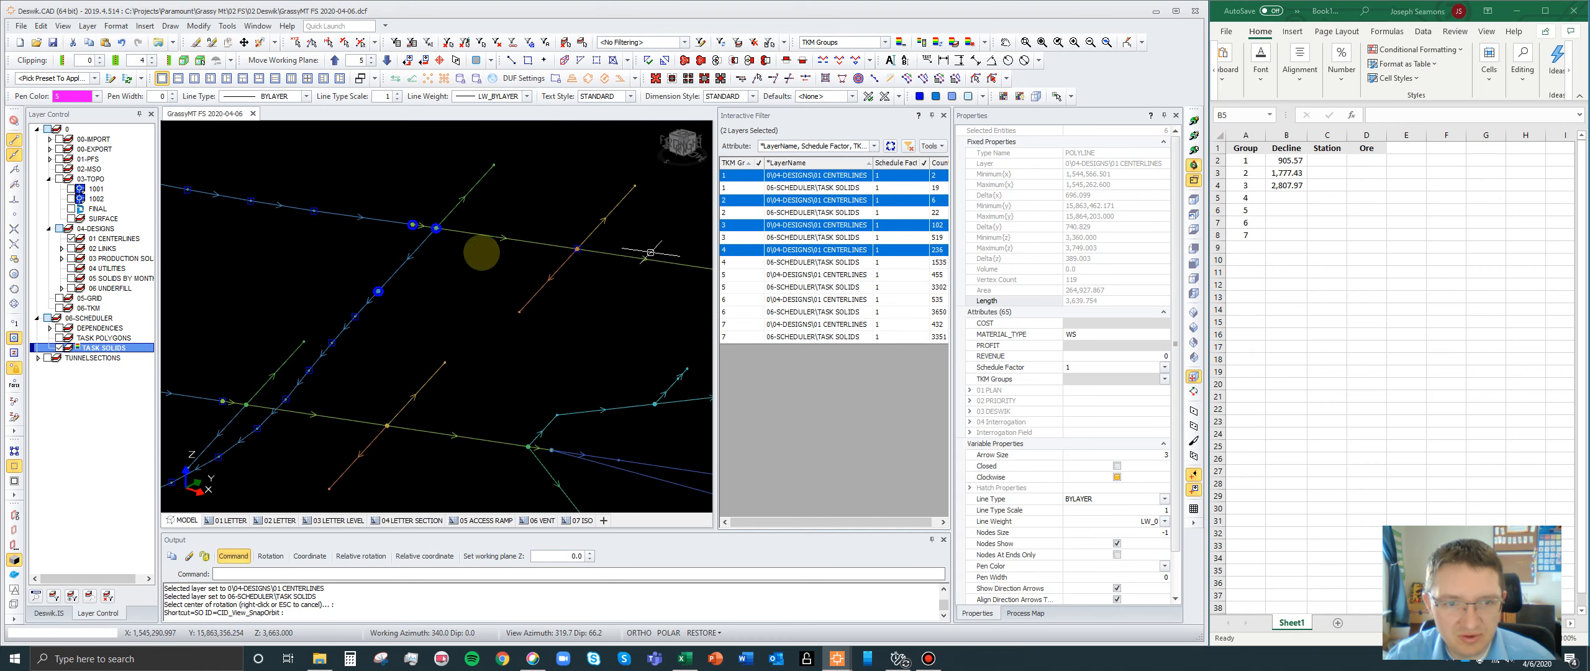
scroll(547, 254, "down", 3)
scroll(546, 254, "up", 2)
left_click(551, 254)
- Query the distance across the gap between group 3's decline end node and the start node of group 4's decline
scroll(424, 236, "up", 8)
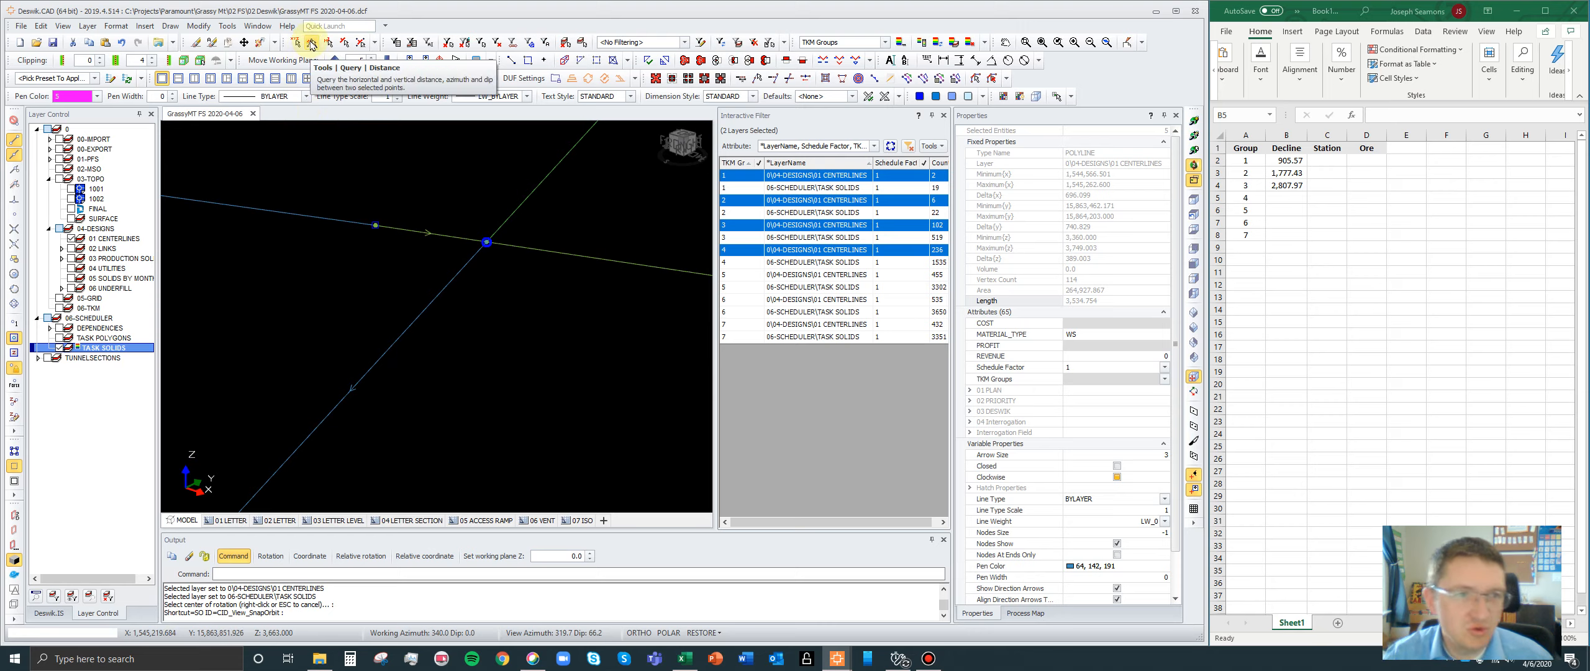
left_click(312, 44)
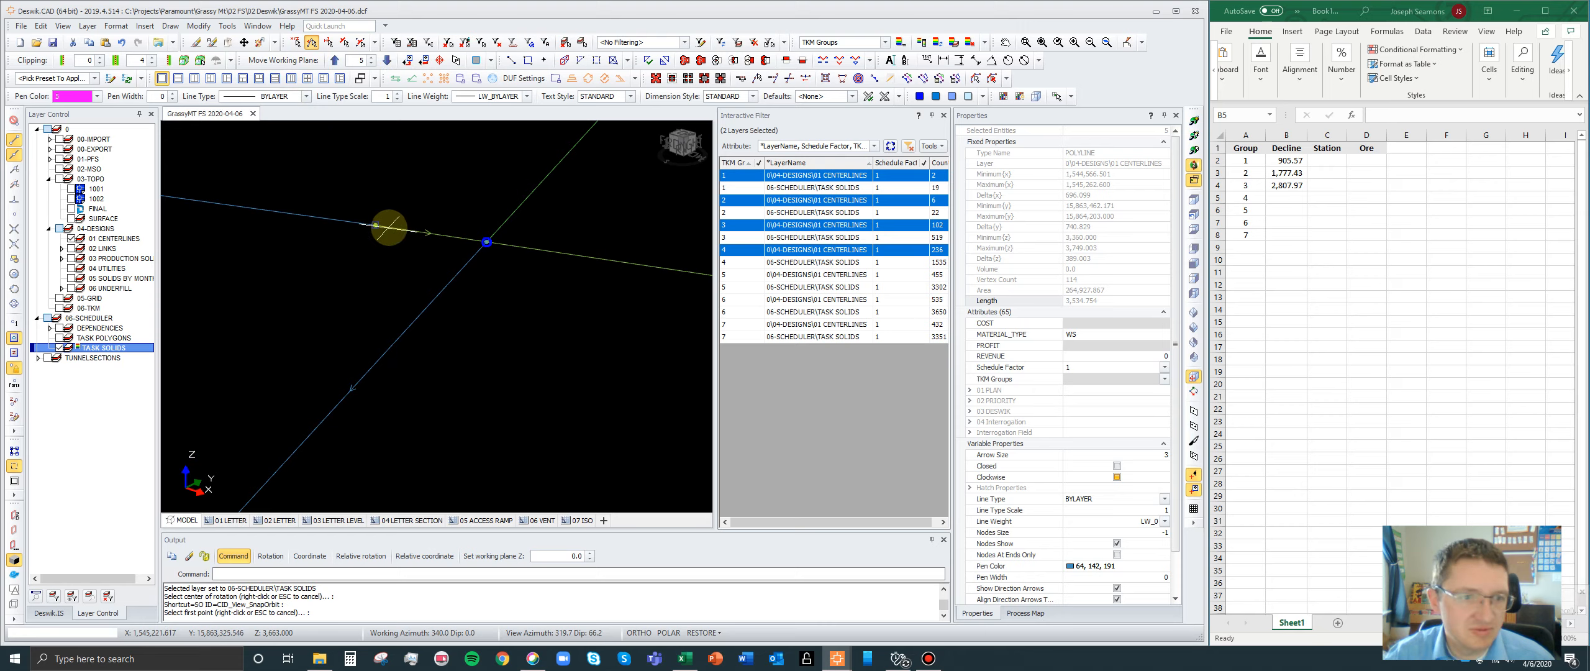
left_click(376, 225)
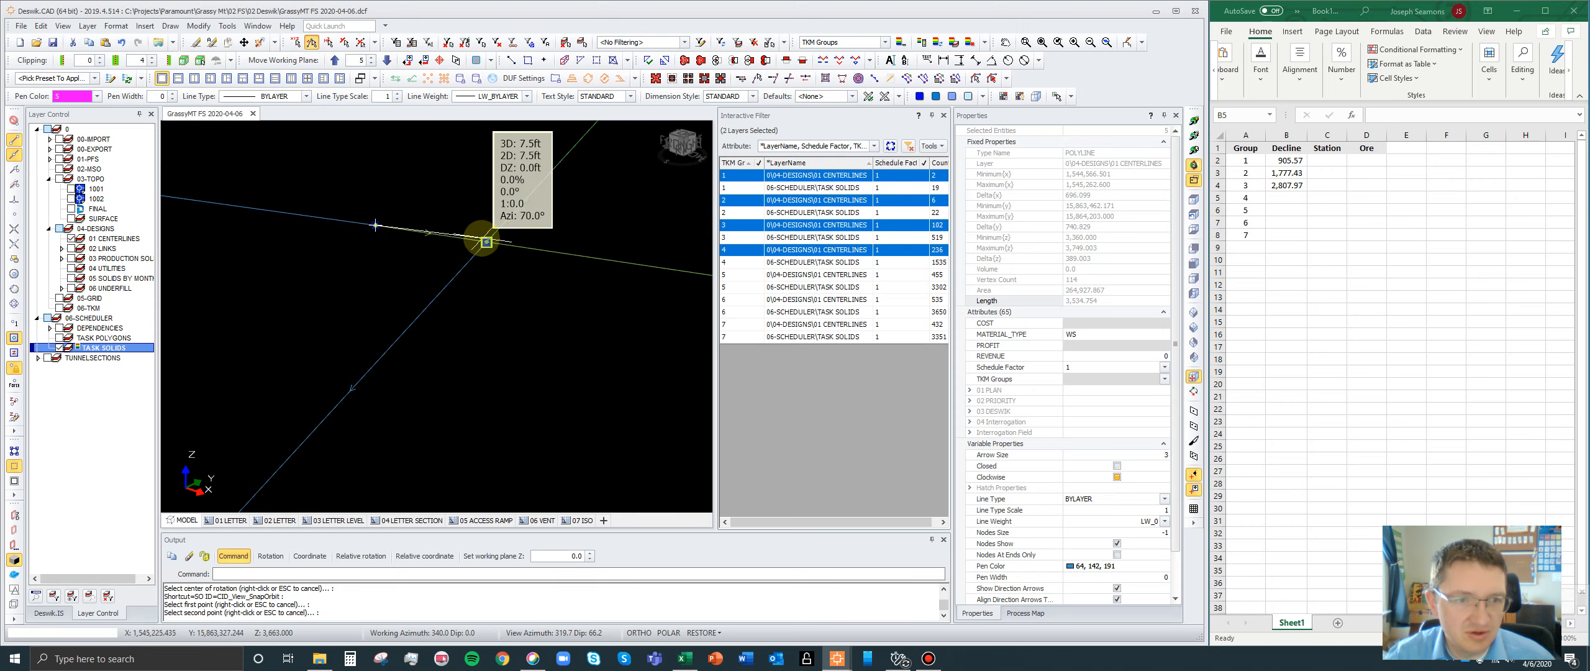
left_click(487, 241)
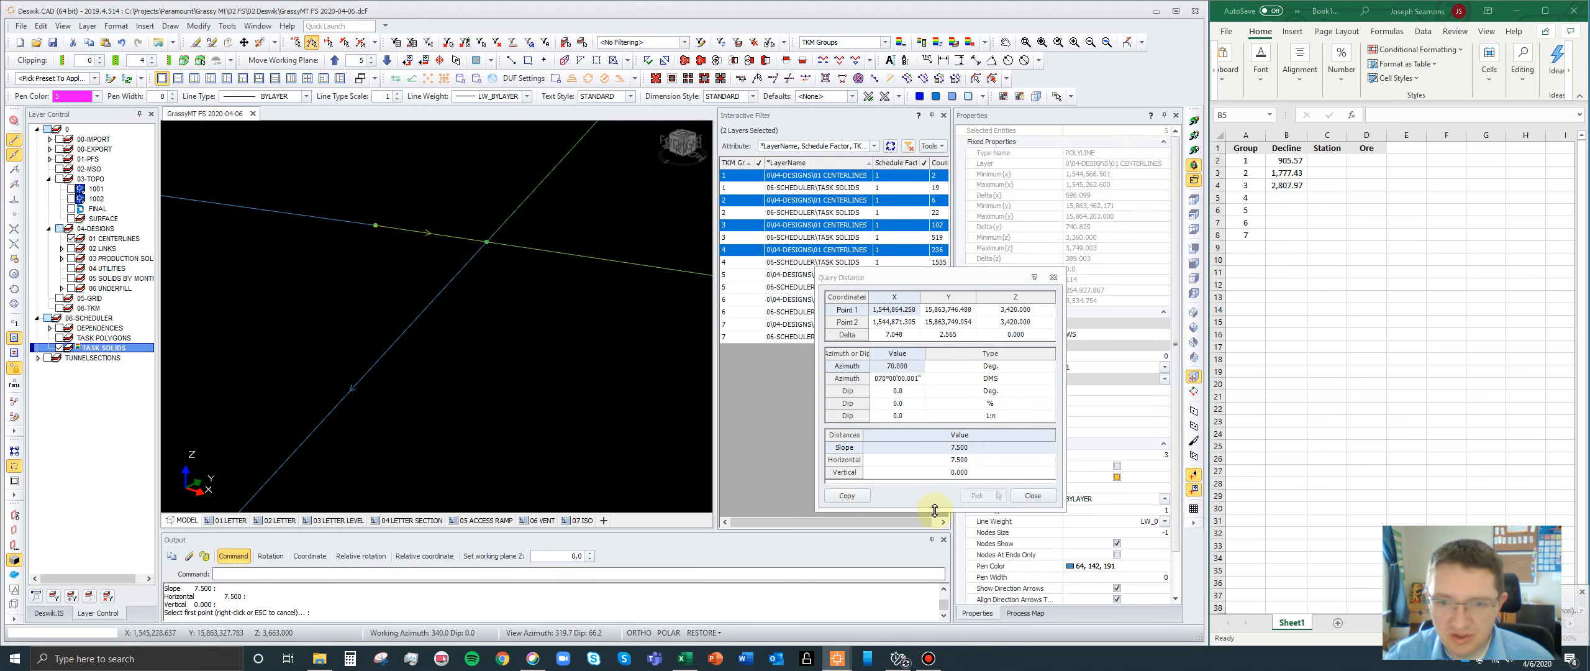
left_click(1031, 496)
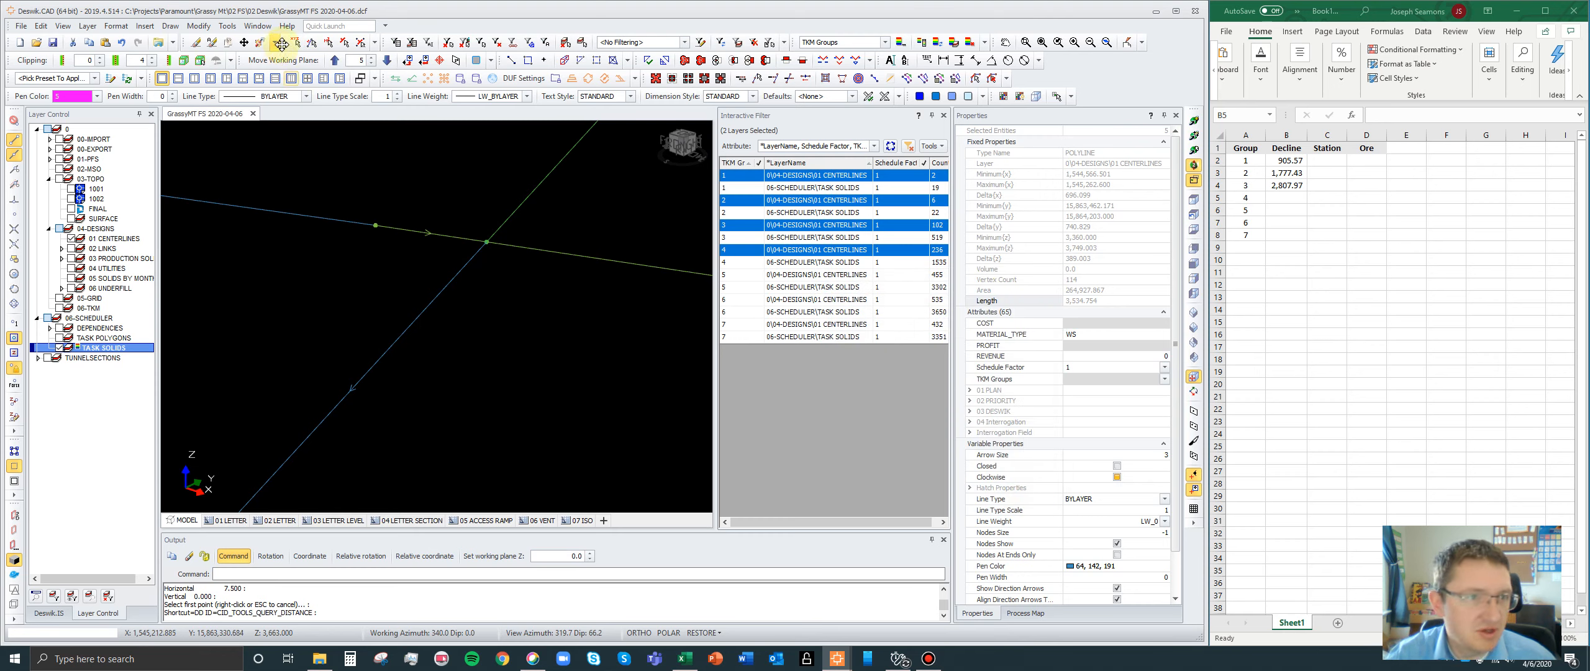
- Repeat the Distance query between the same two decline end nodes and dismiss the results
left_click(227, 27)
mouse_move(248, 41)
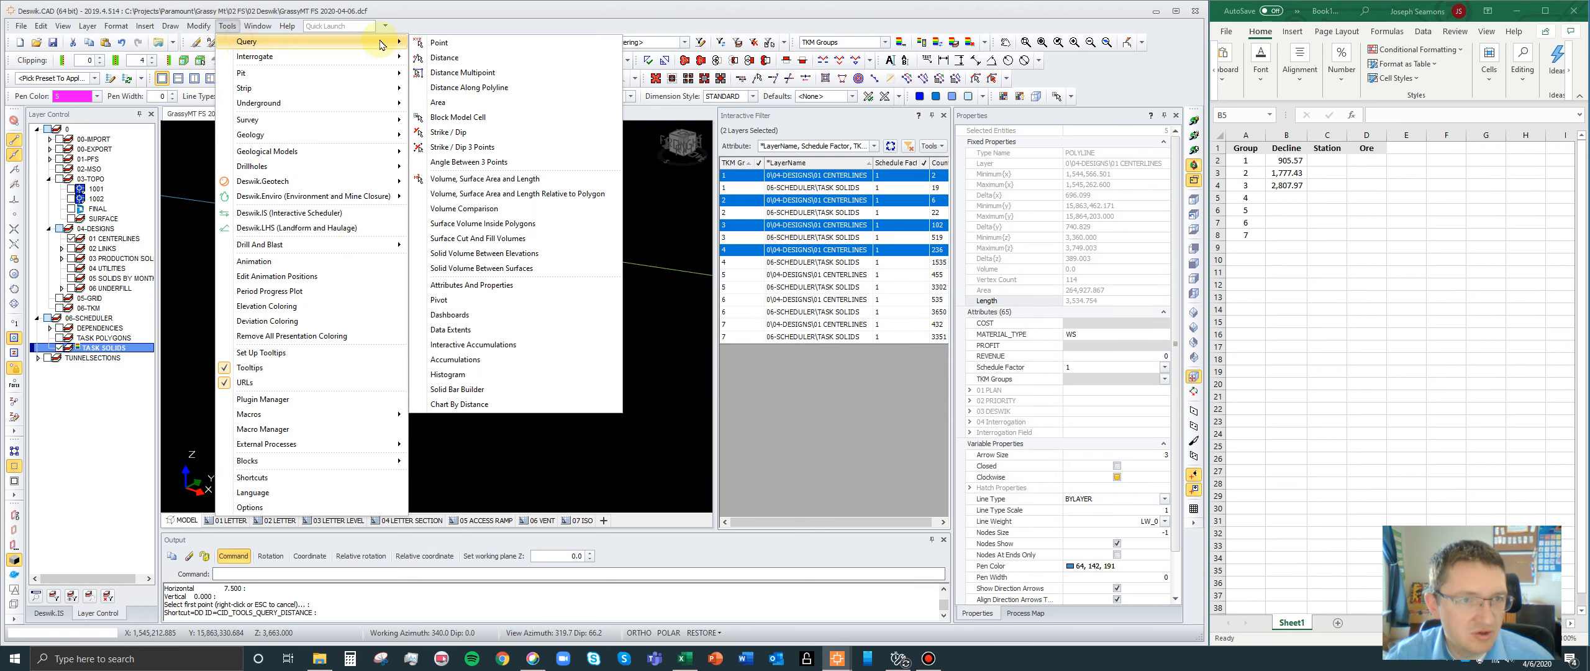
left_click(445, 57)
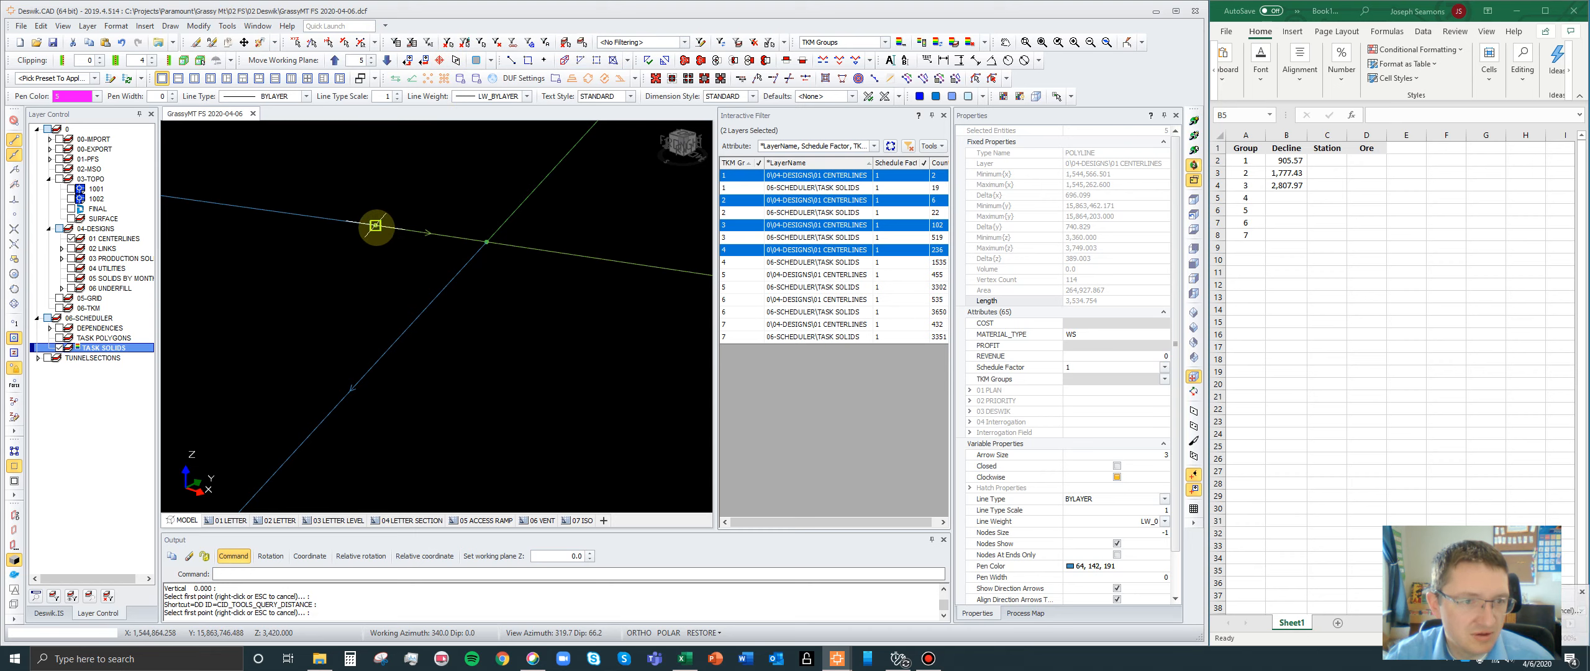
left_click(375, 225)
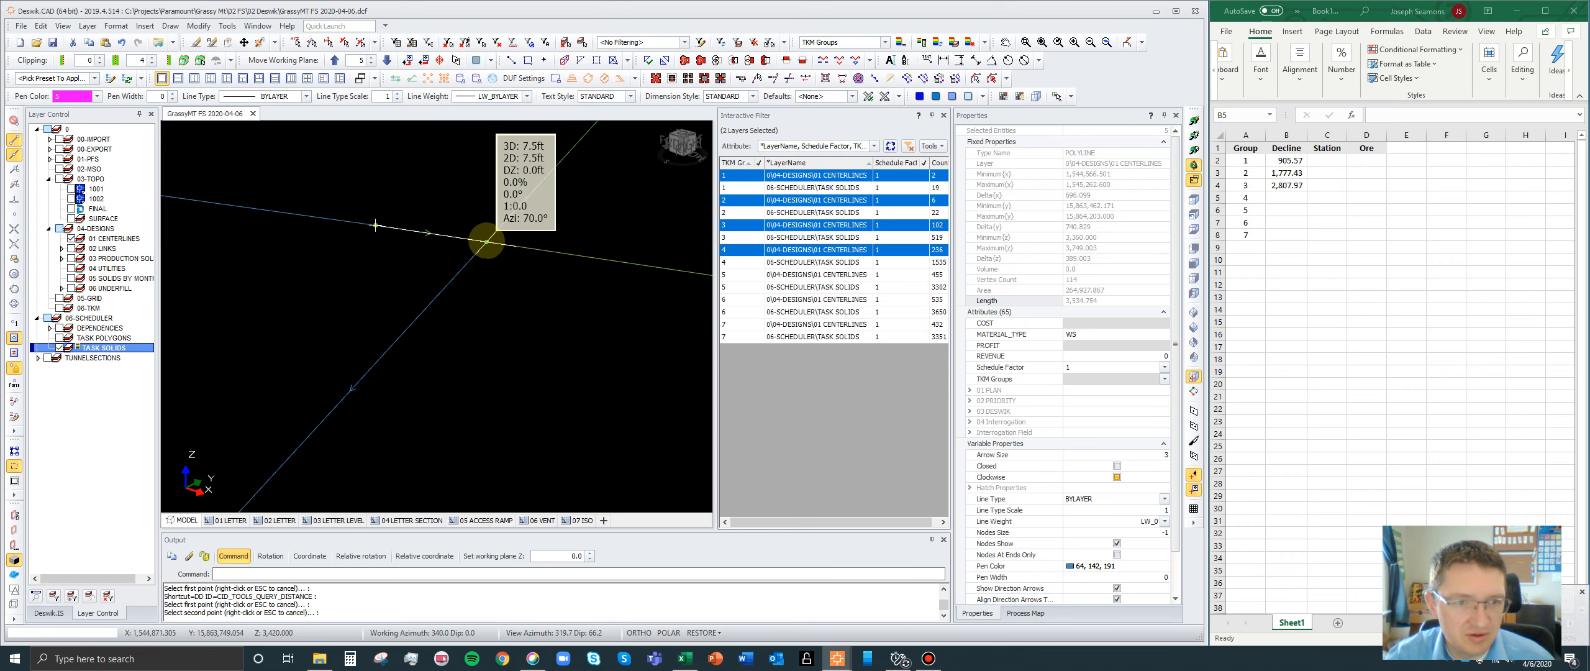
left_click(487, 242)
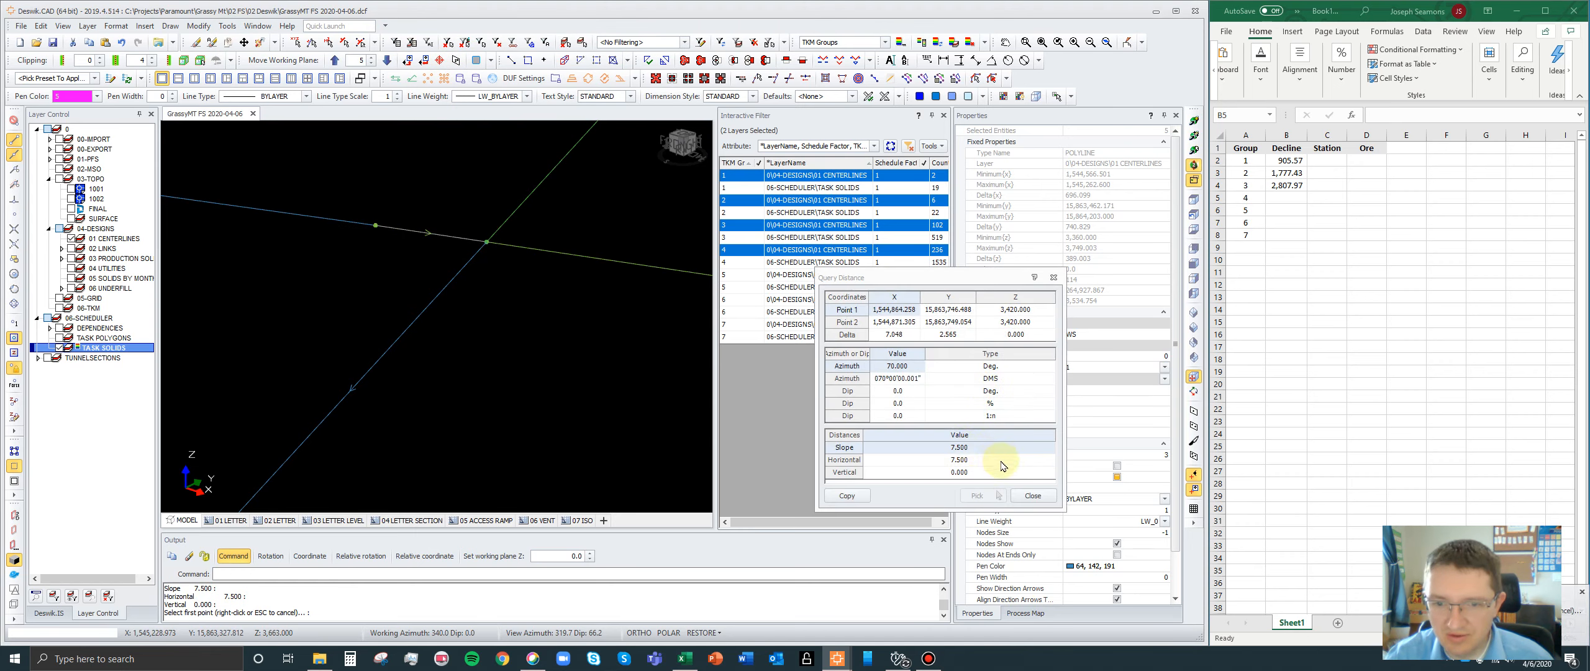
left_click(1026, 494)
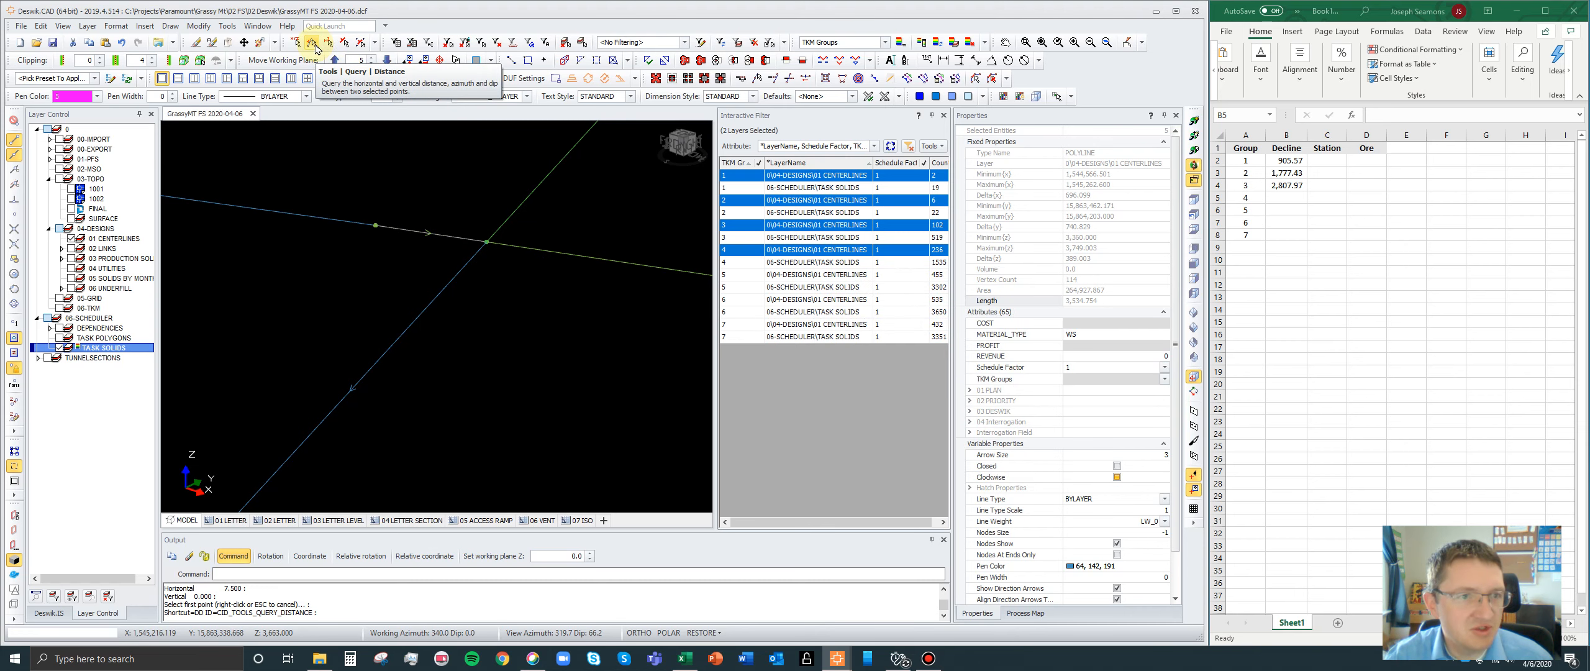
left_click(228, 26)
left_click(230, 42)
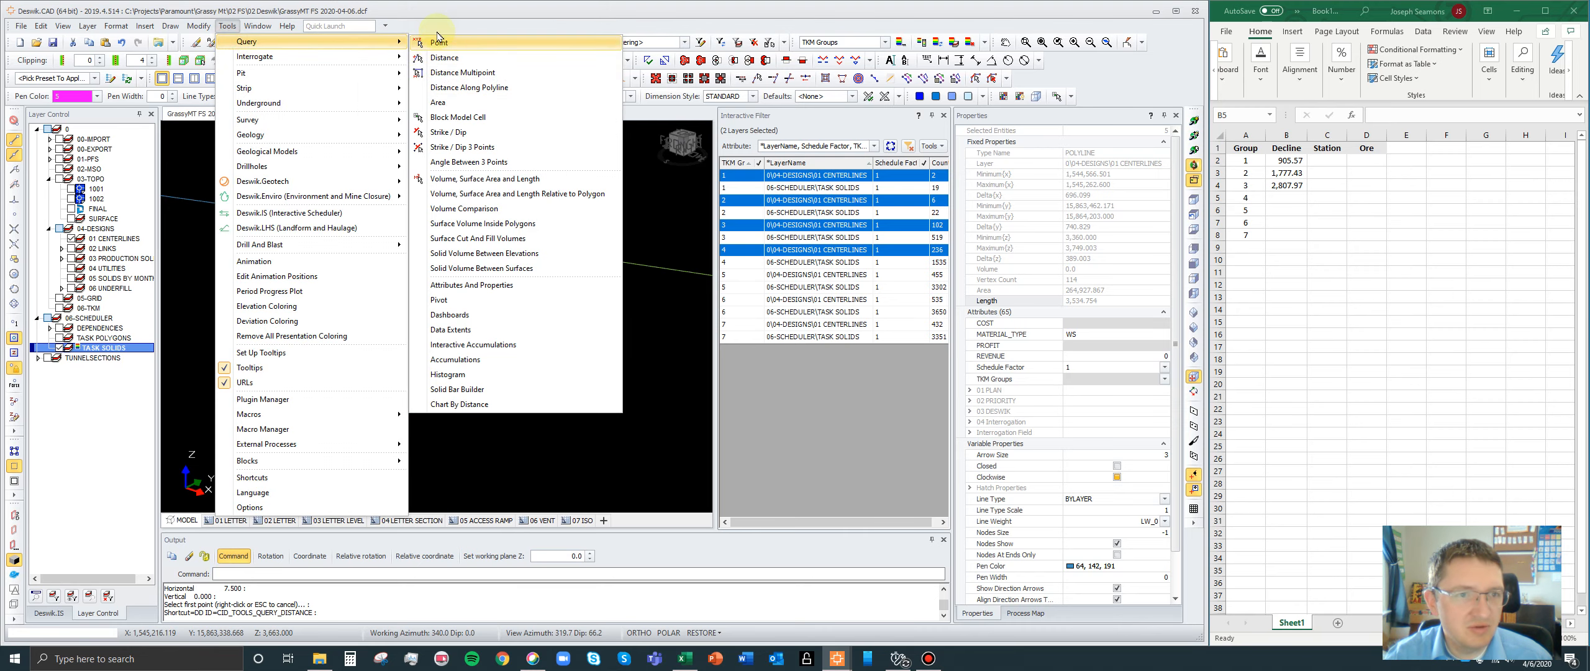
left_click(442, 10)
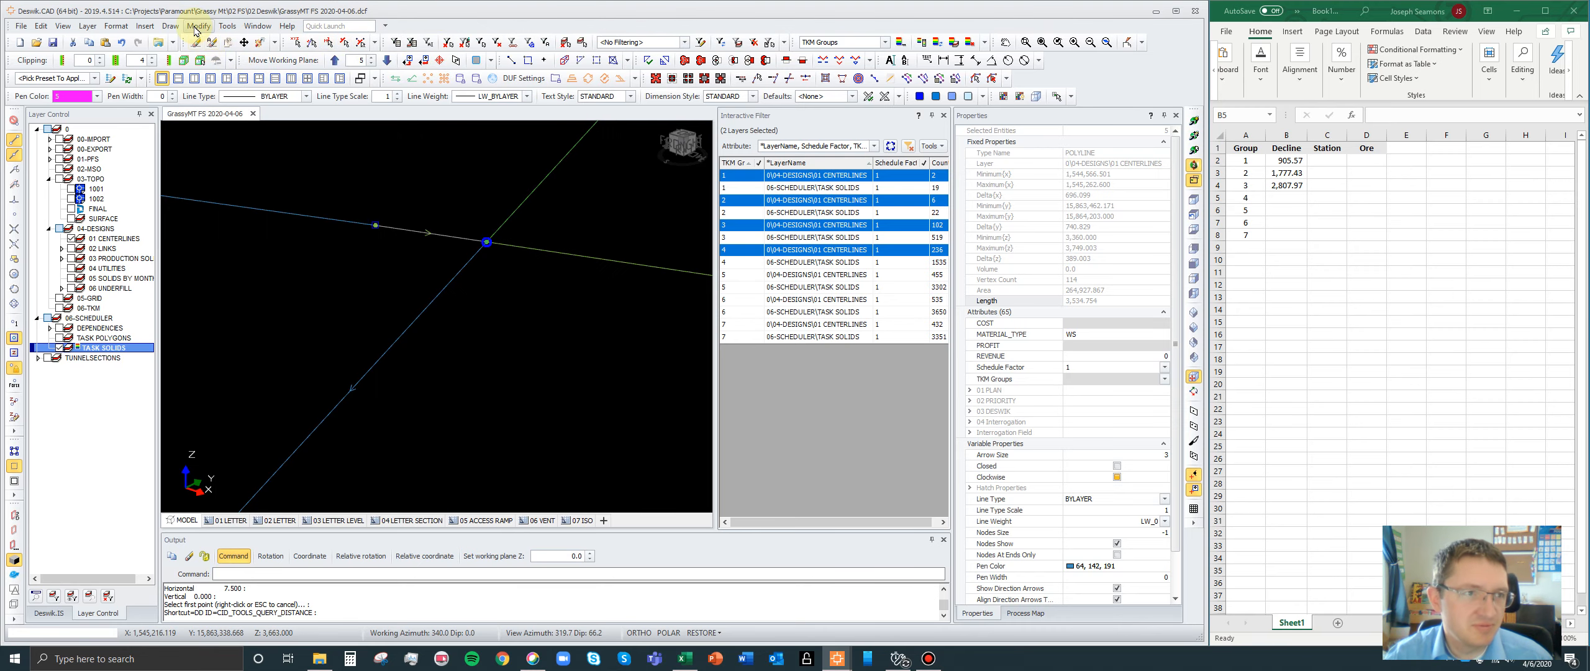
- Open the keyboard shortcut editor and locate the Query Distance command in its list by picking the command itself
left_click(227, 26)
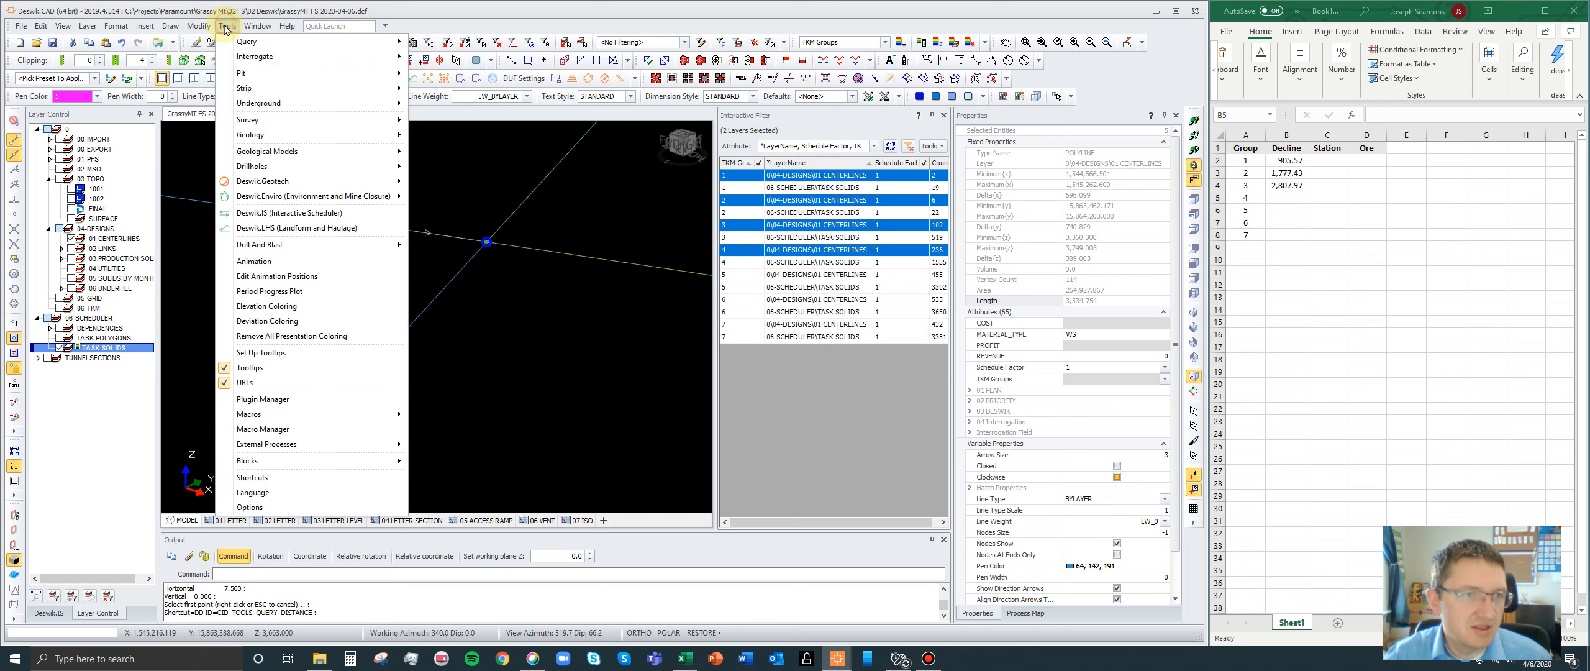
left_click(252, 478)
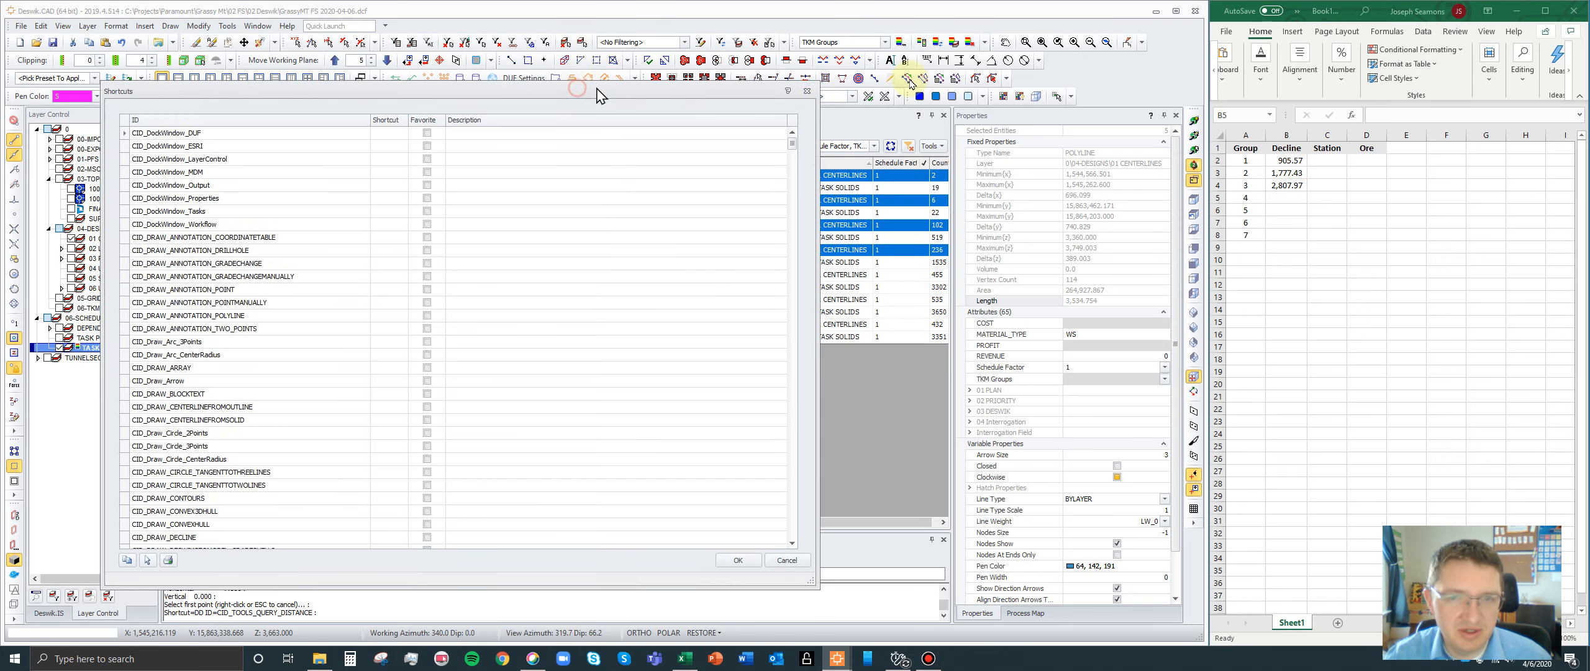
left_click_drag(599, 95, 1146, 81)
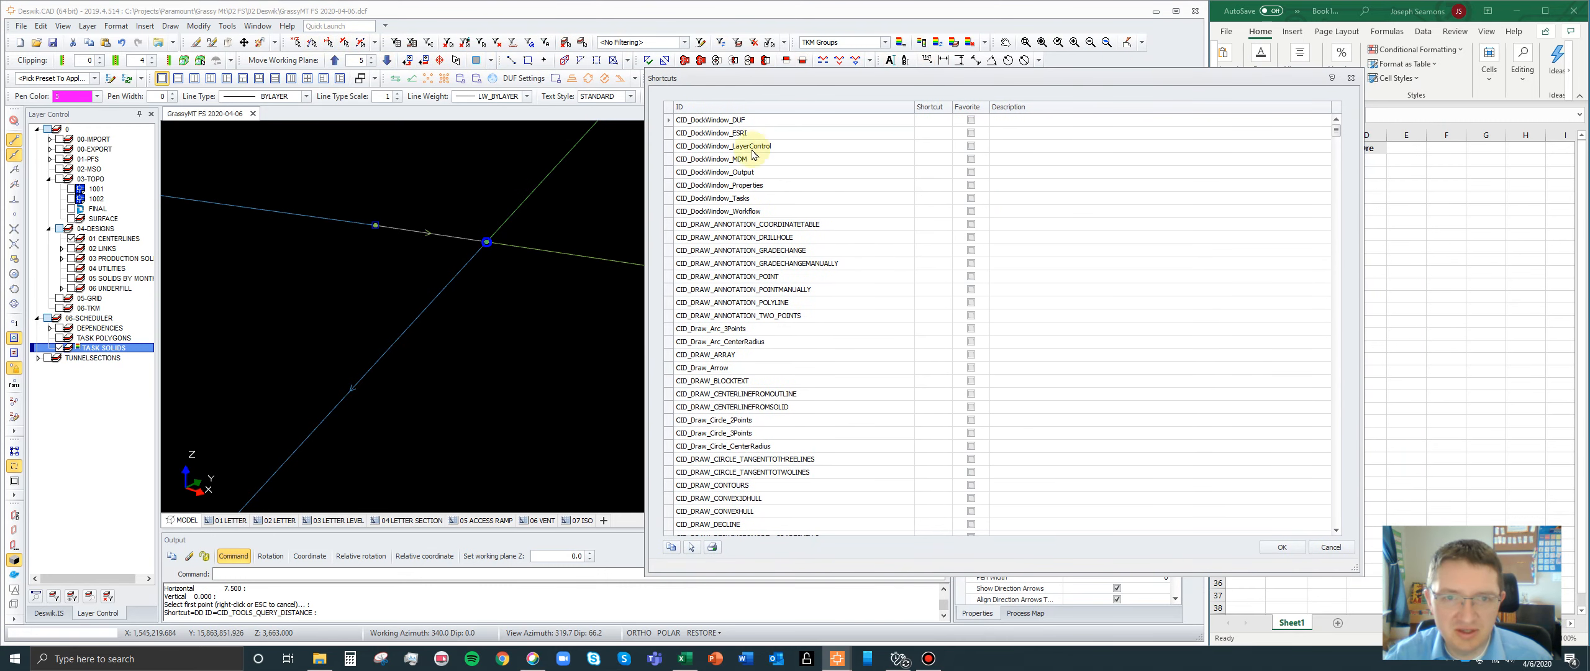
left_click(788, 397)
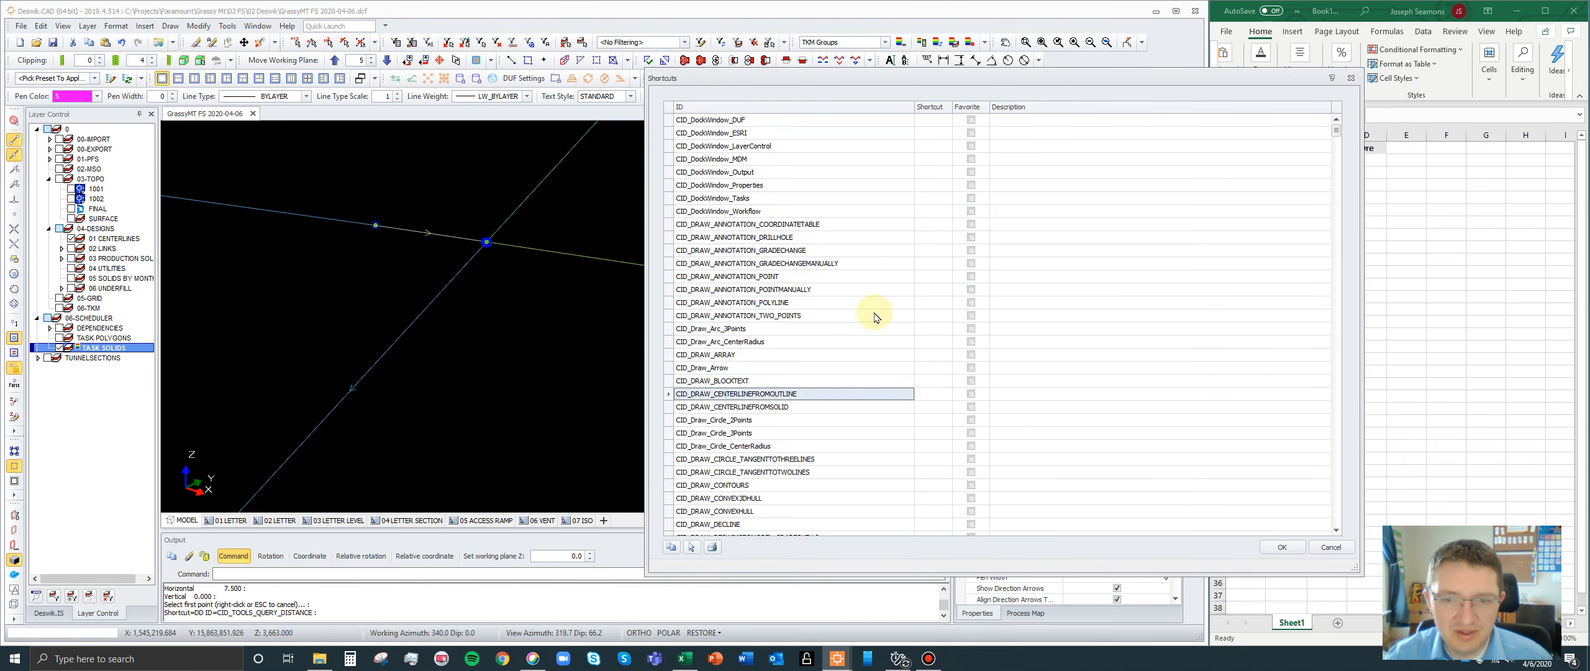
left_click(934, 395)
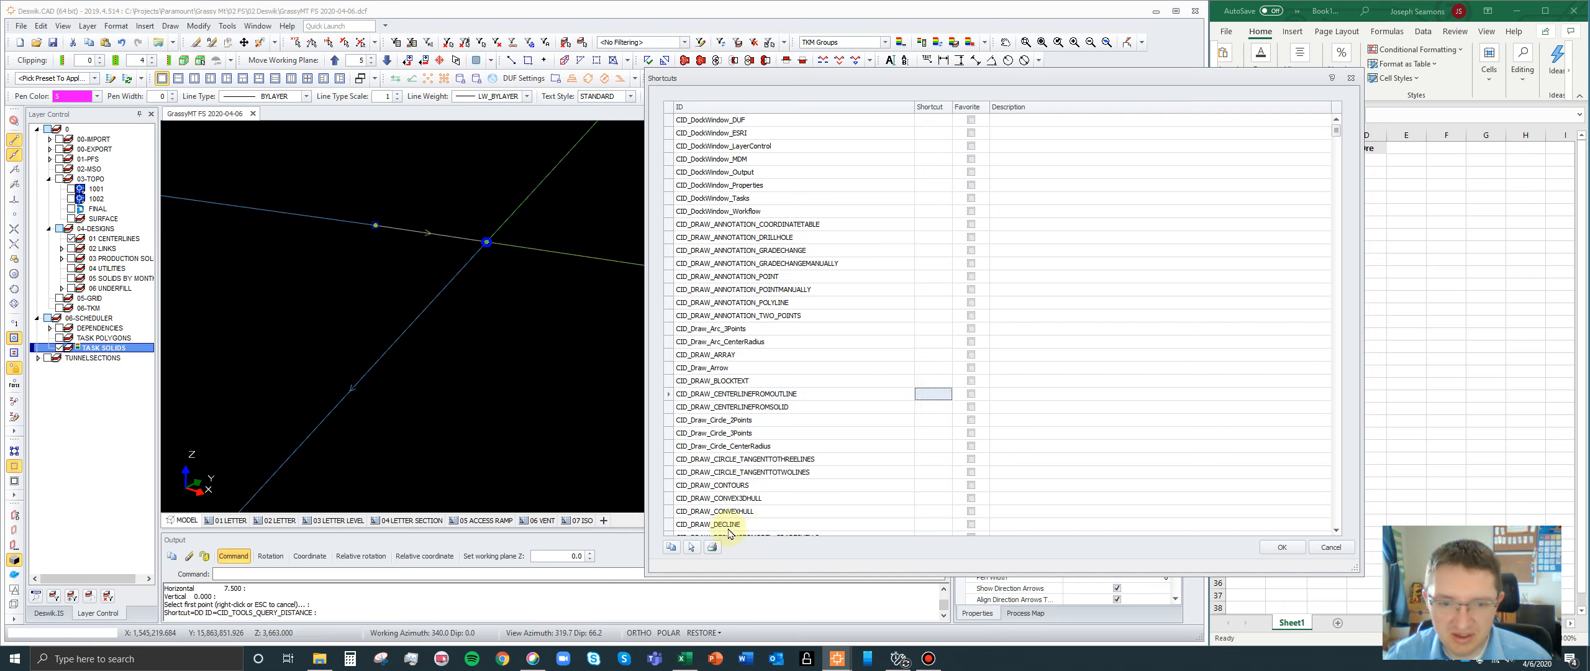
left_click(691, 547)
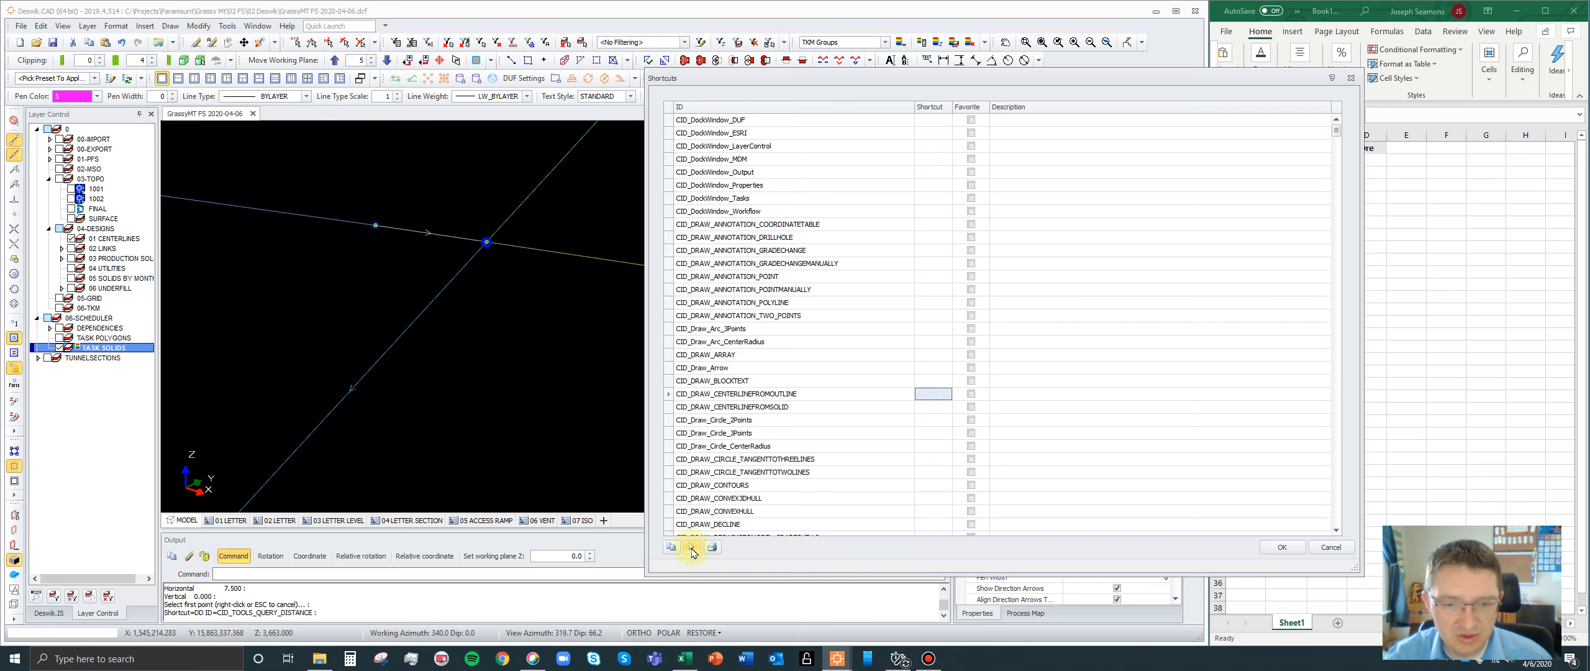
left_click(691, 547)
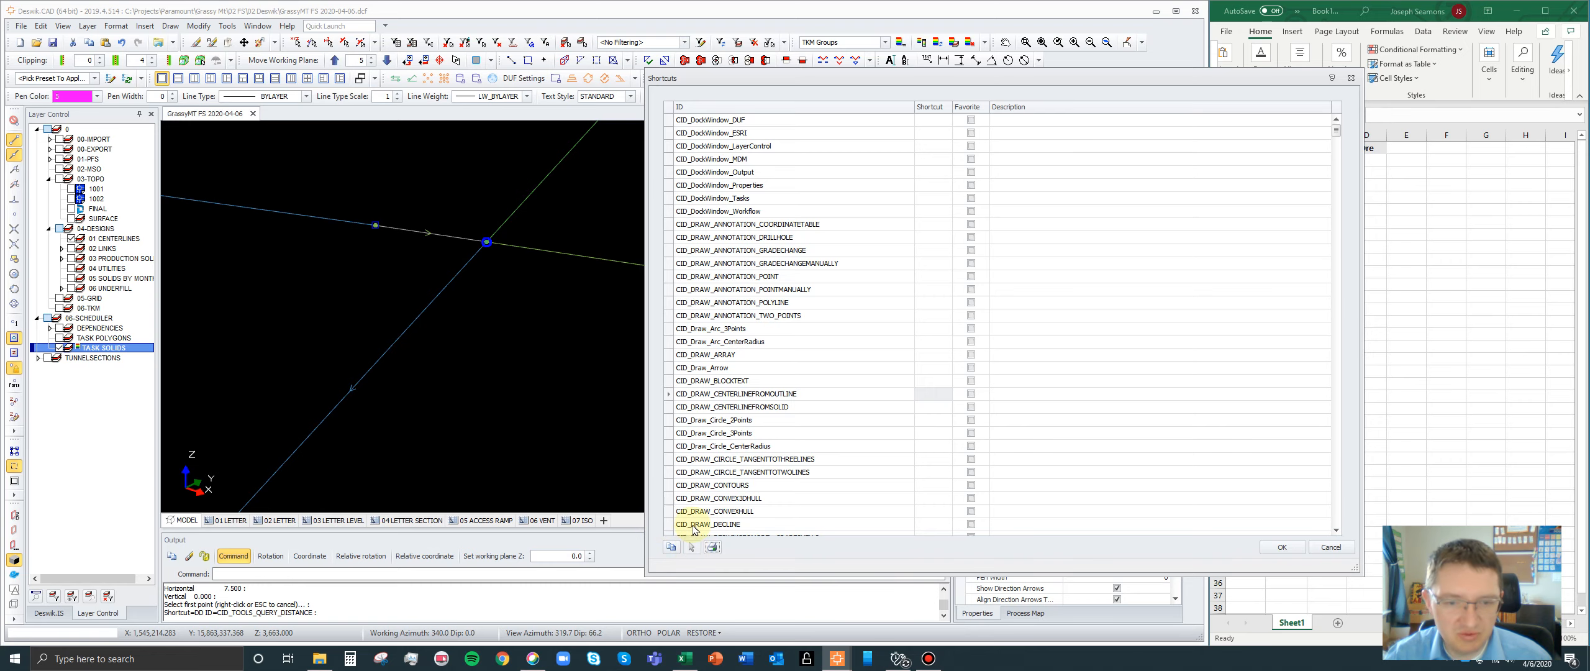
left_click(313, 43)
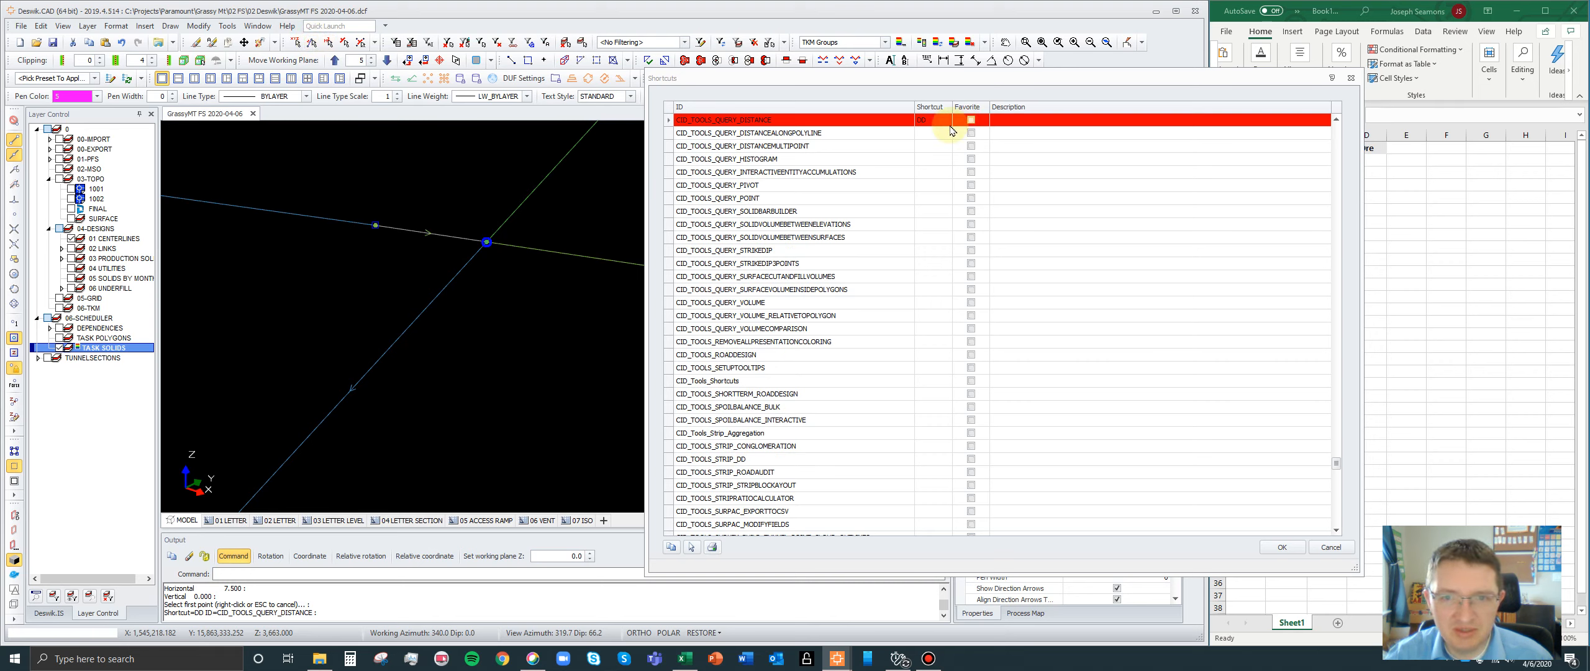
- Try assigning D as the shortcut for CID_TOOLS_QUERY_DISTANCE
left_click(895, 132)
left_click(926, 132)
scroll(930, 130, "up", 1)
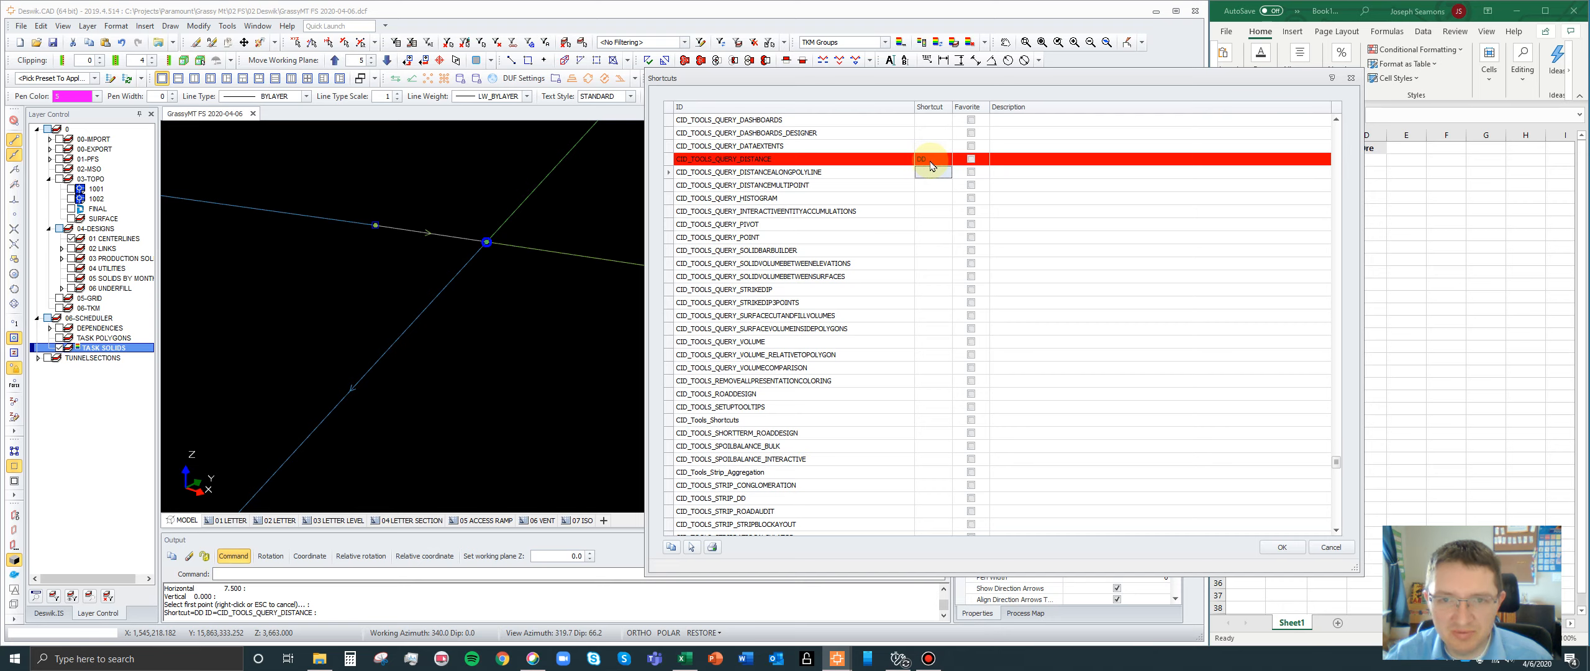
left_click(929, 160)
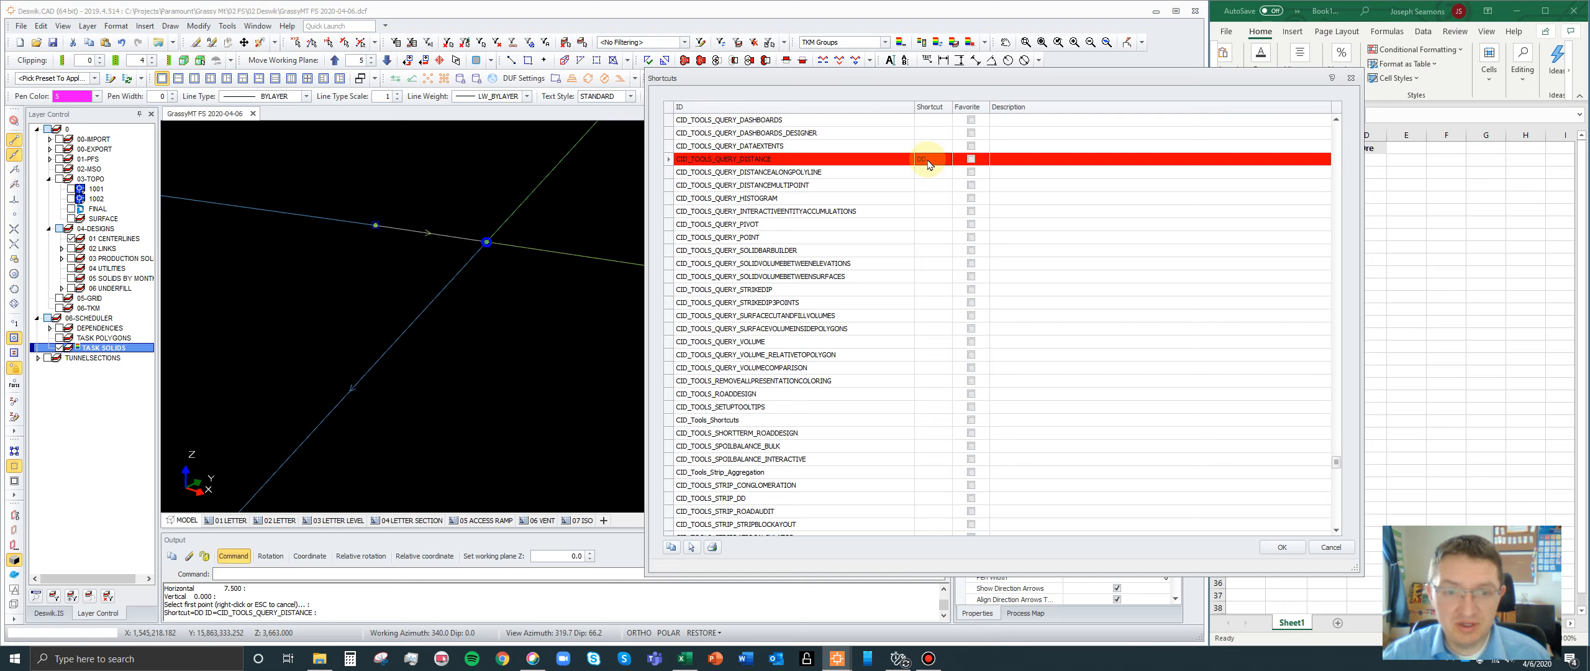
left_click(941, 238)
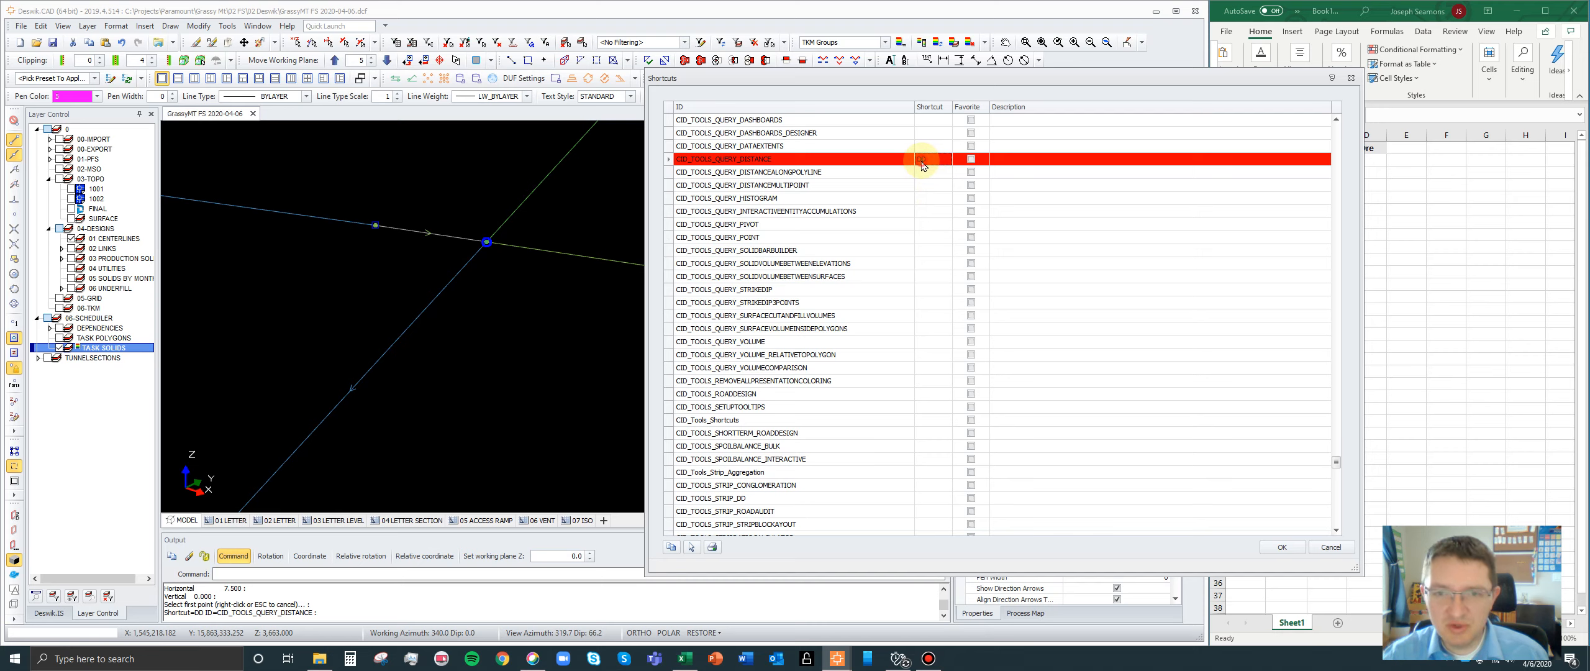
left_click(923, 160)
type("d")
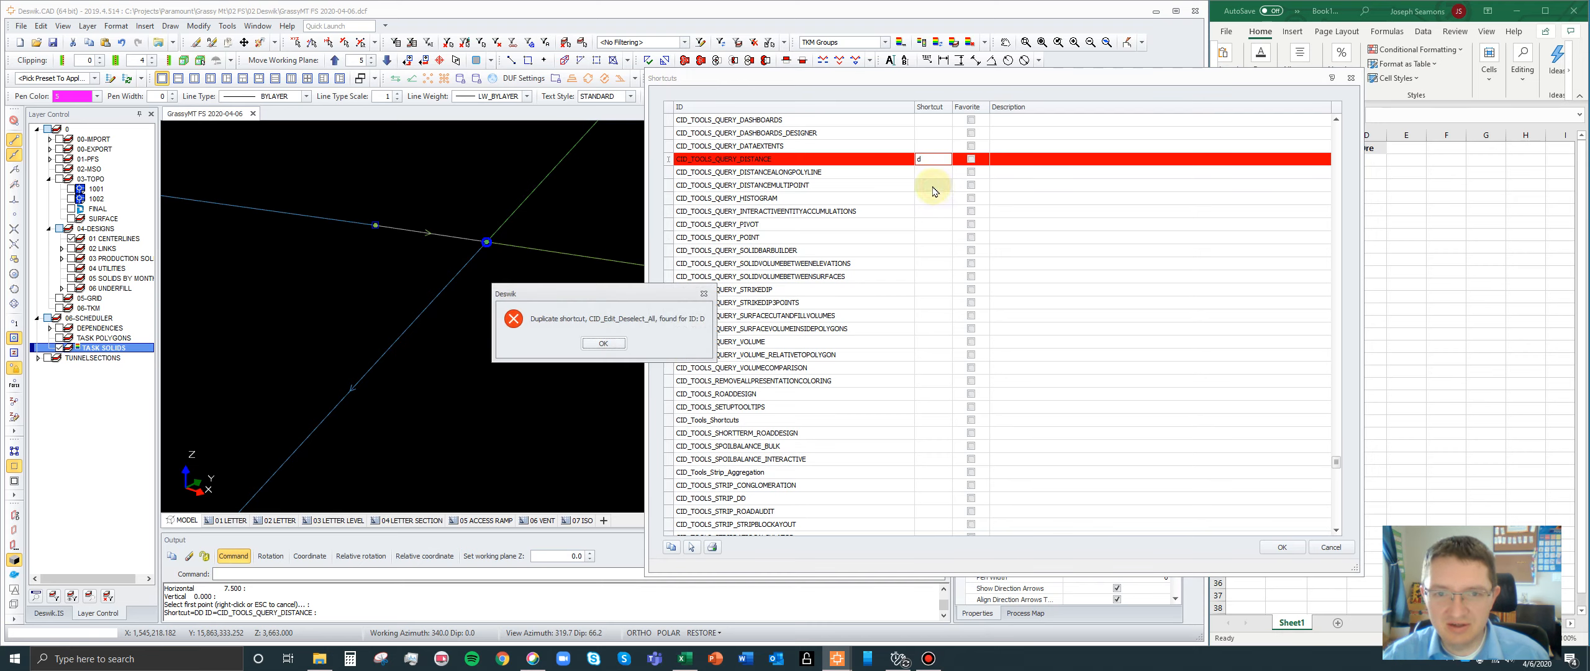
left_click(603, 343)
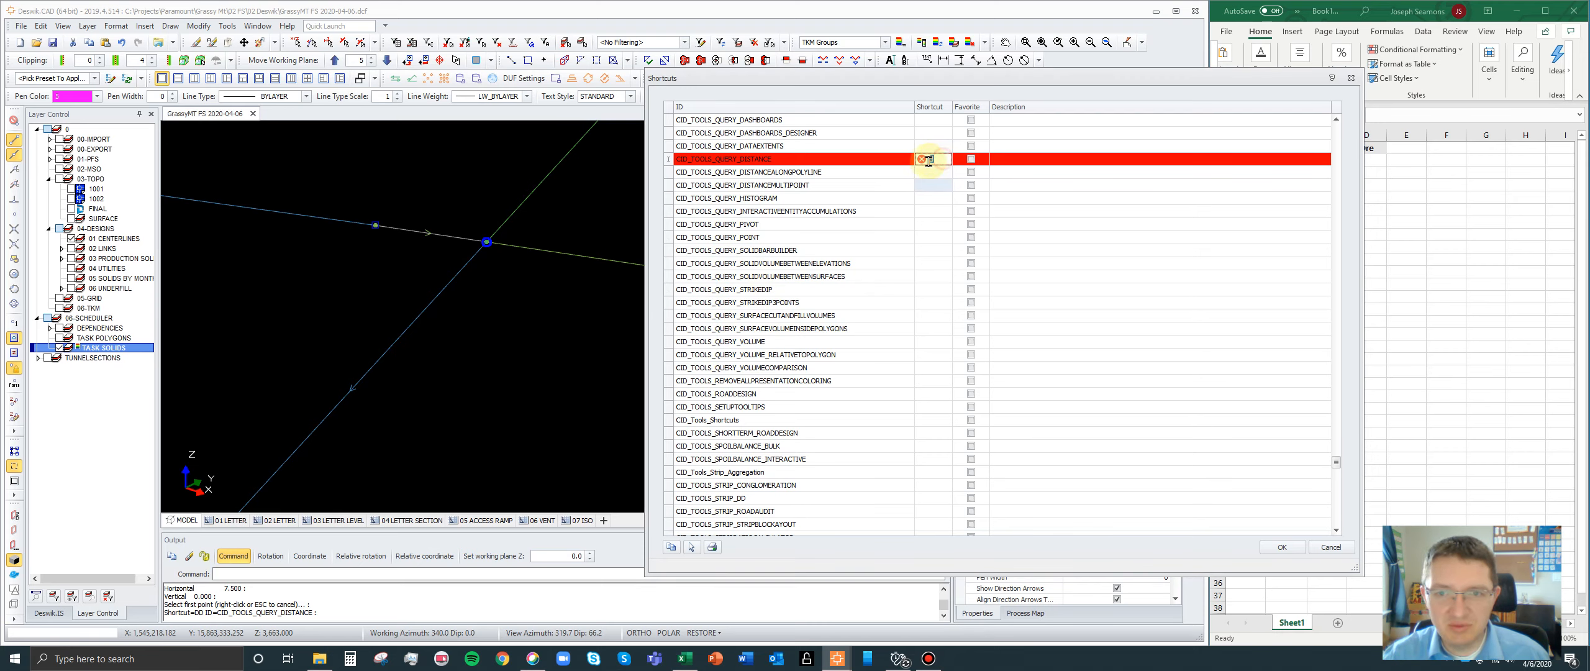
- Set the shortcut for CID_TOOLS_QUERY_DISTANCE to DD and accept the shortcut list
type("DD")
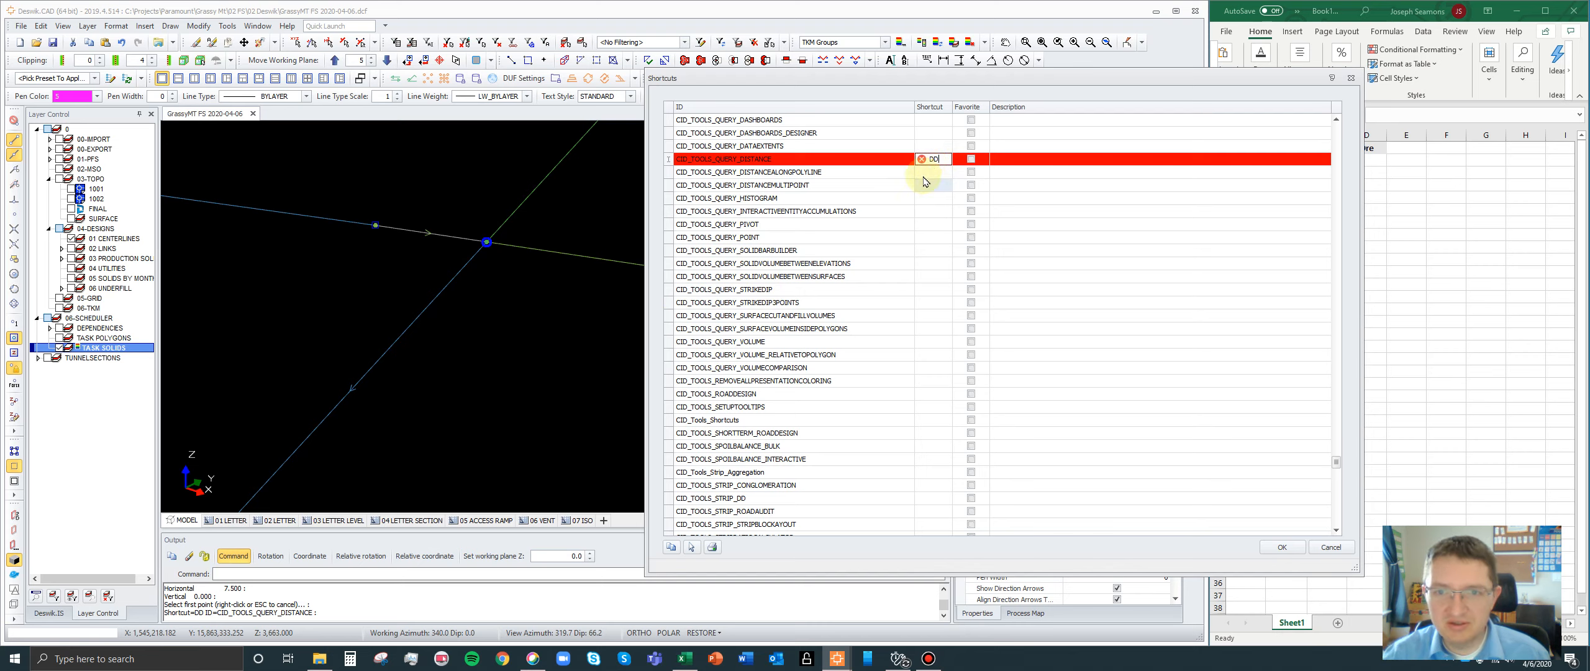
left_click(924, 175)
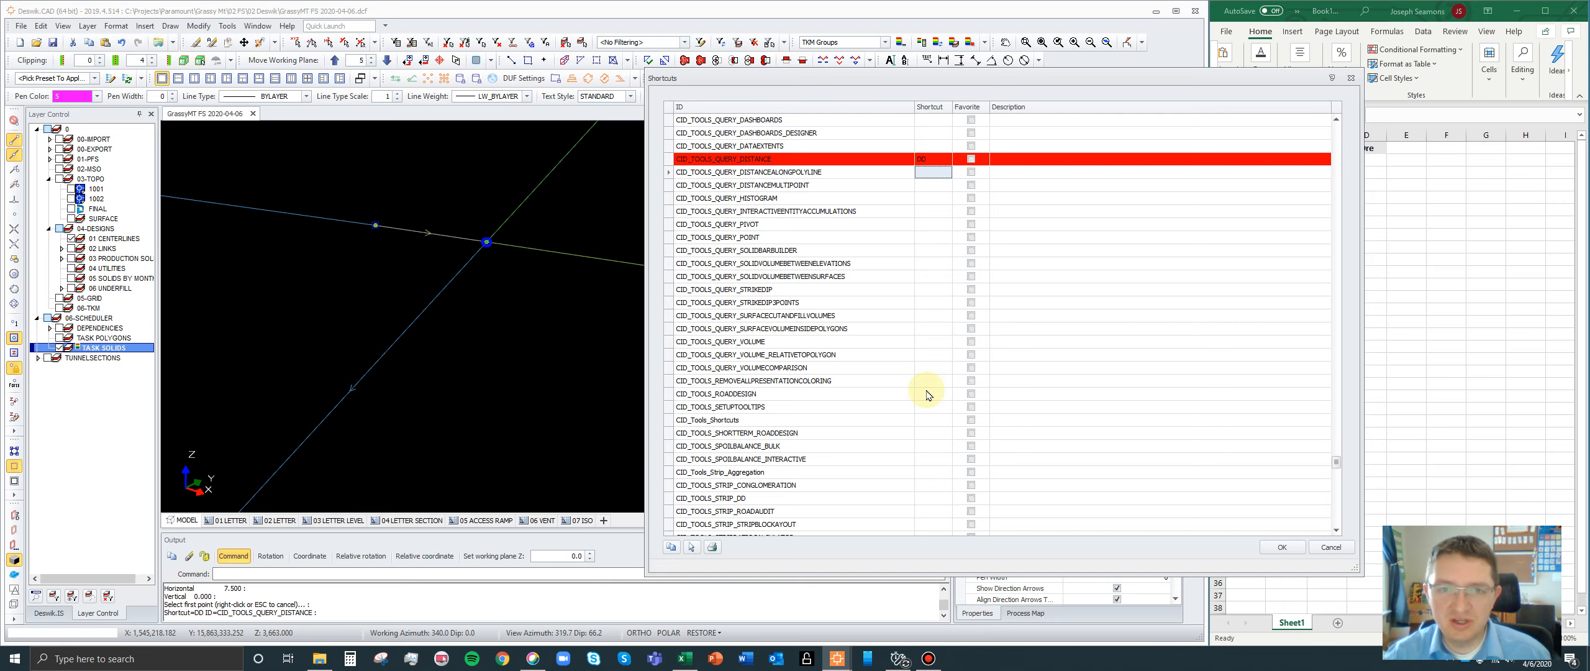
left_click(929, 160)
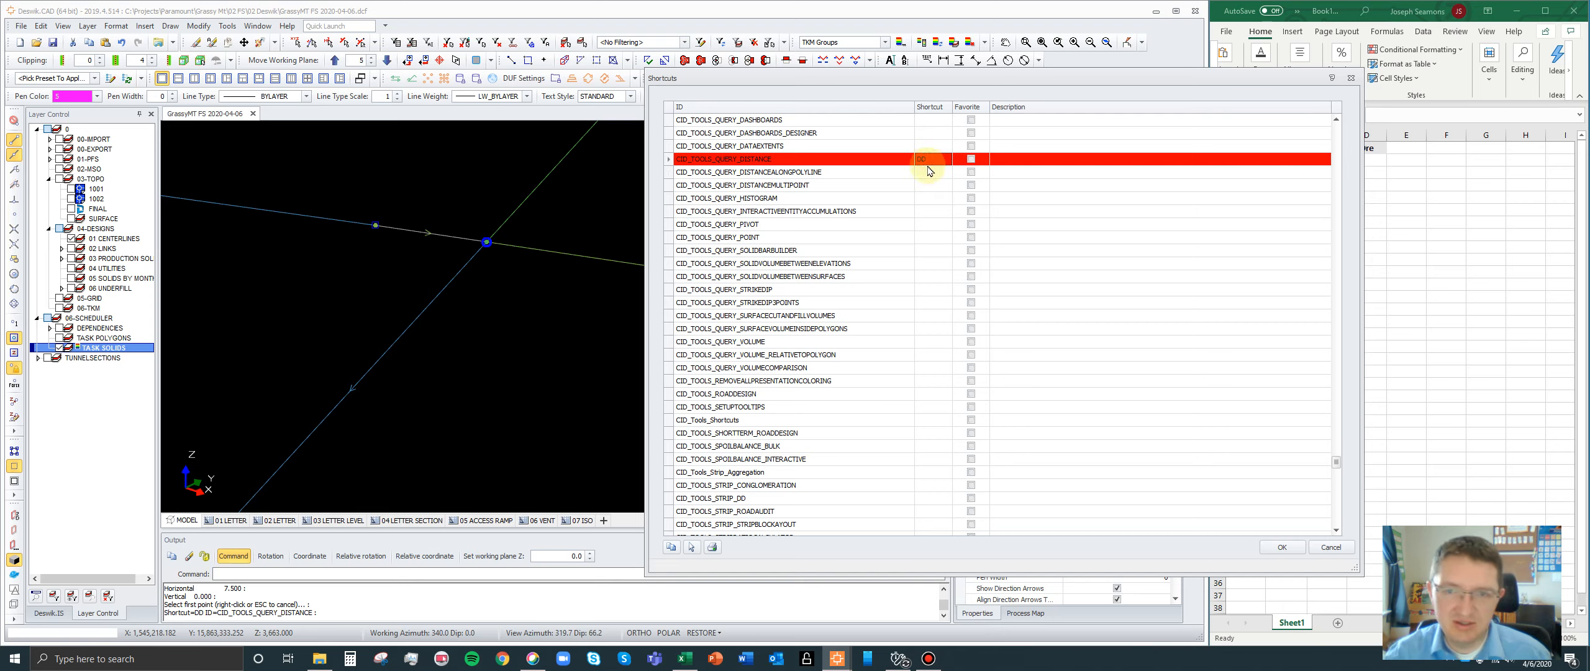
left_click(930, 172)
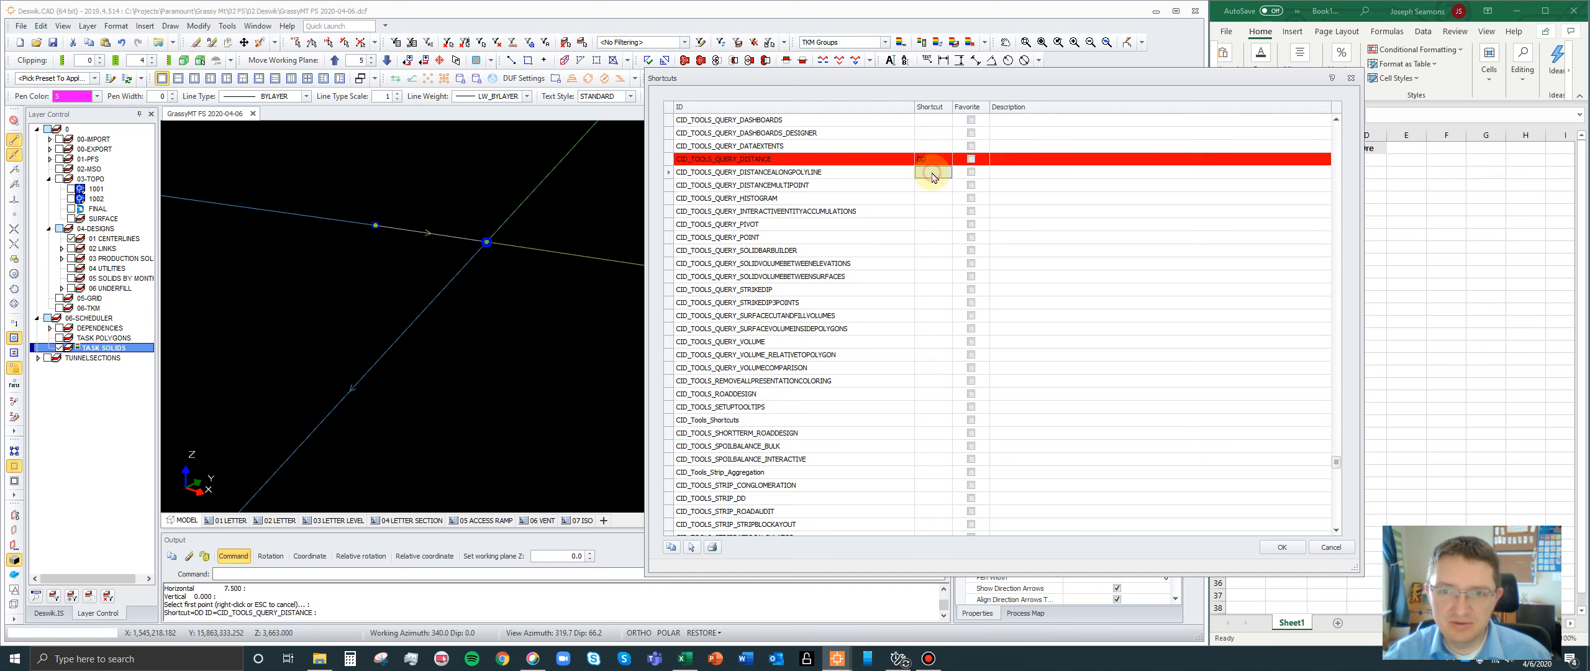
left_click(1283, 548)
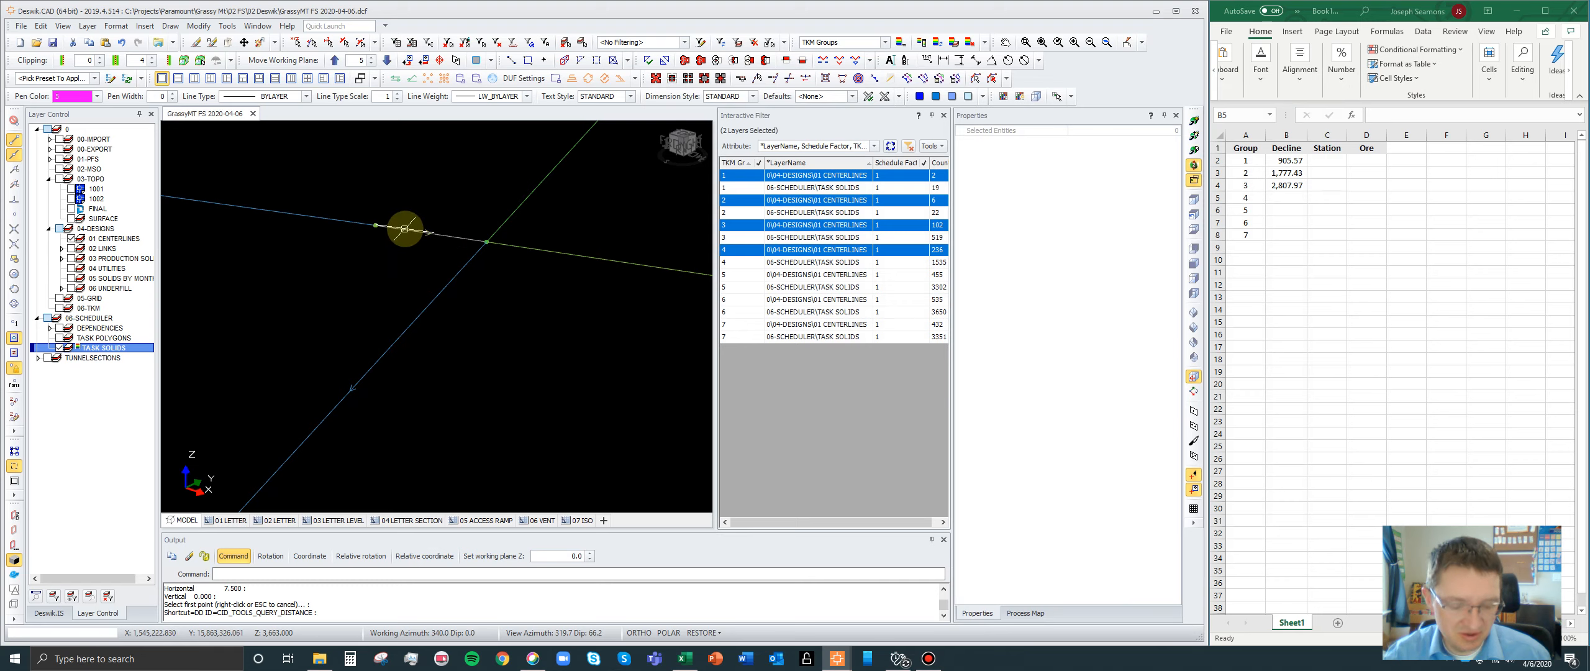
- Query the distance between group 3's decline end node and group 4's decline start node using the DD shortcut, and close the results
key("d")
key("d")
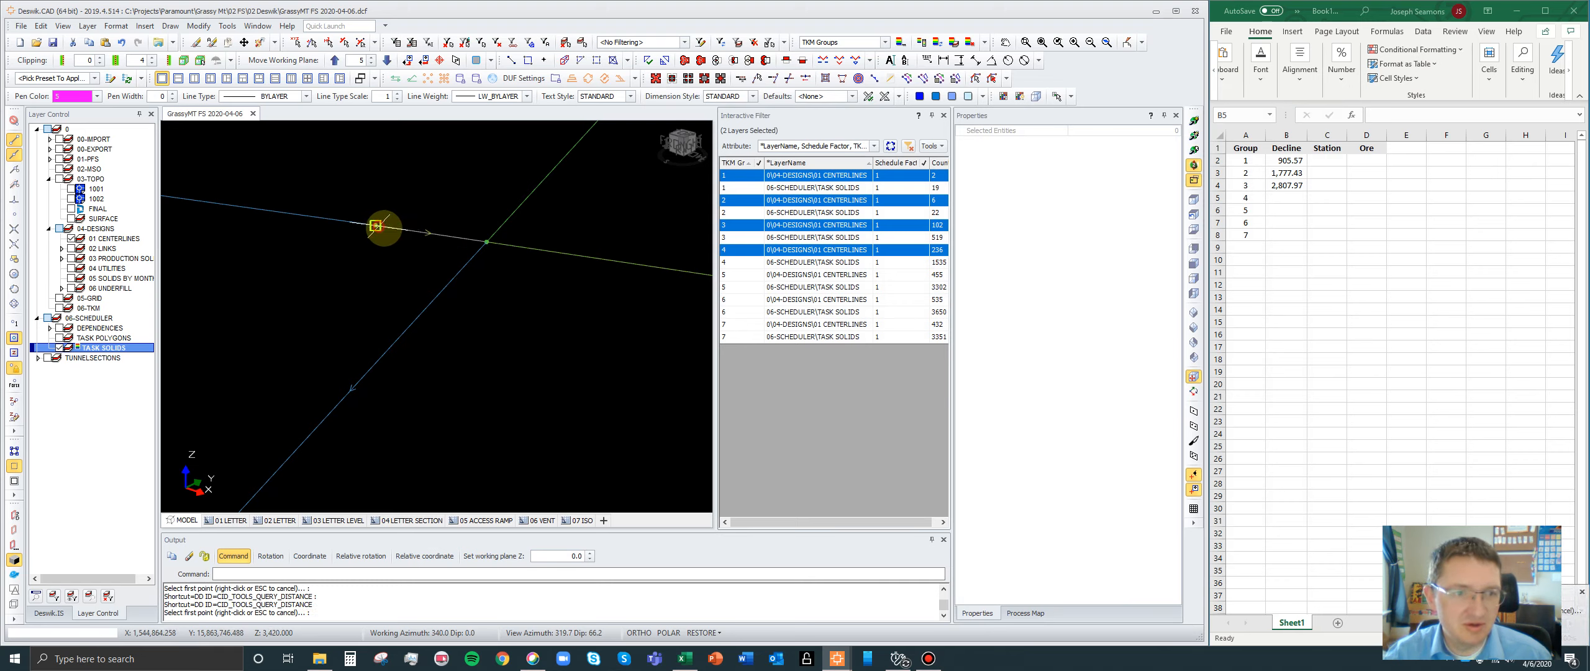
left_click(375, 225)
left_click(487, 241)
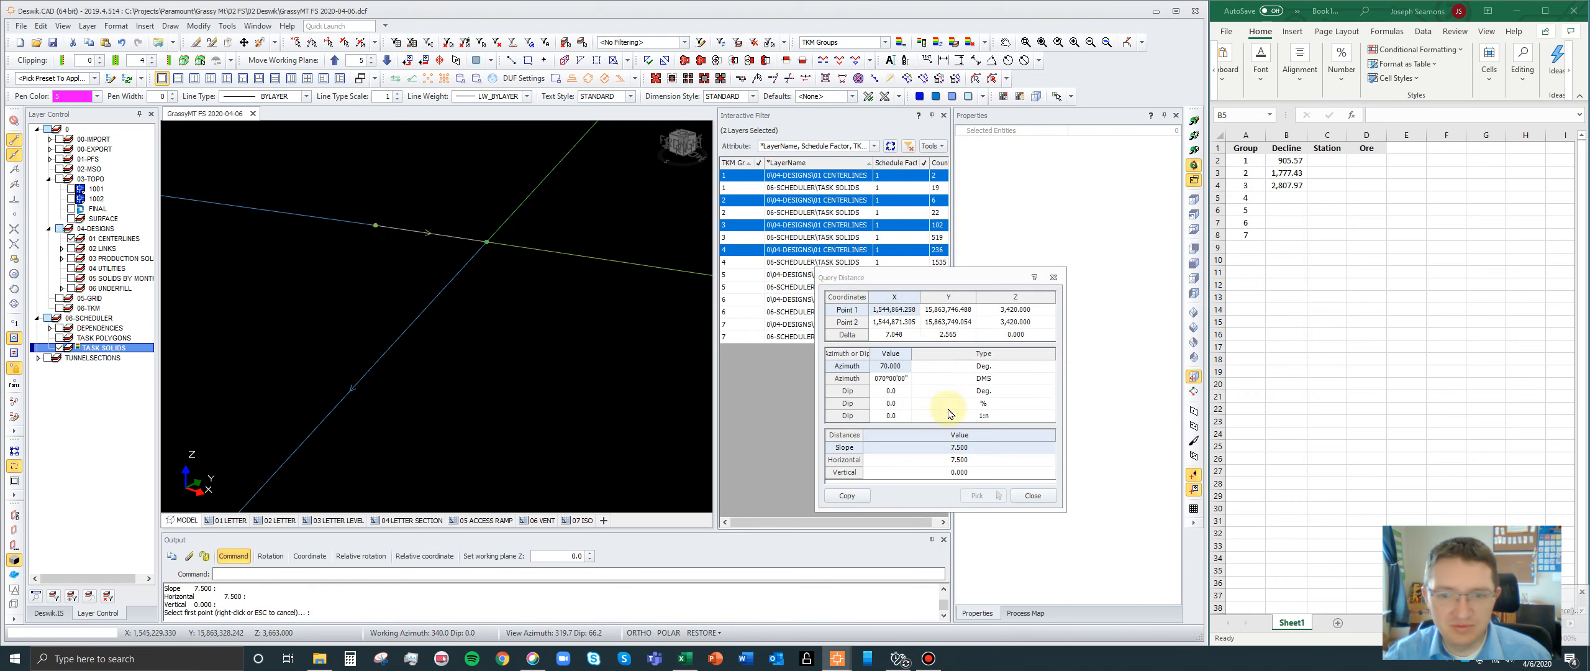
left_click(1046, 495)
- Reselect the decline polylines of groups 1 through 4 as one continuous haul route
scroll(567, 295, "down", 4)
scroll(538, 283, "down", 5)
scroll(459, 322, "down", 4)
scroll(619, 243, "up", 2)
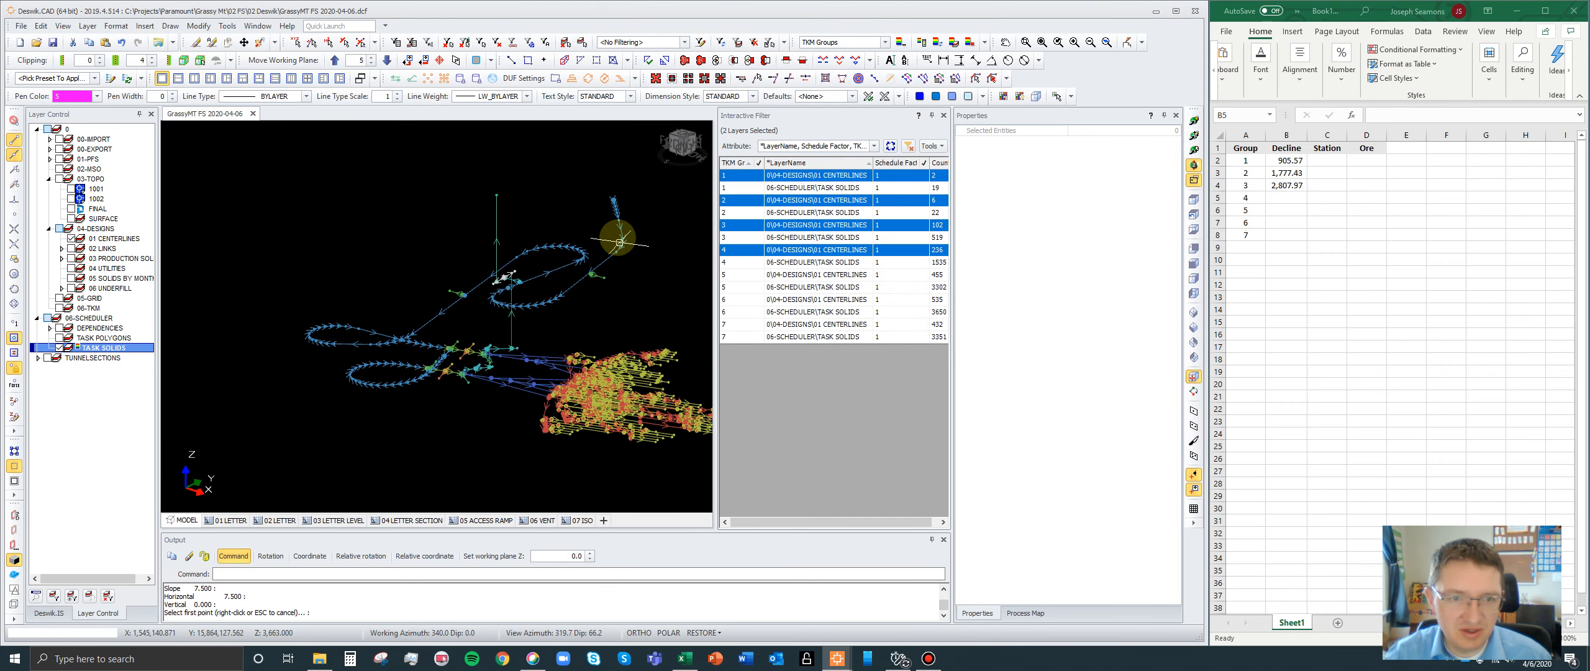
left_click(618, 241)
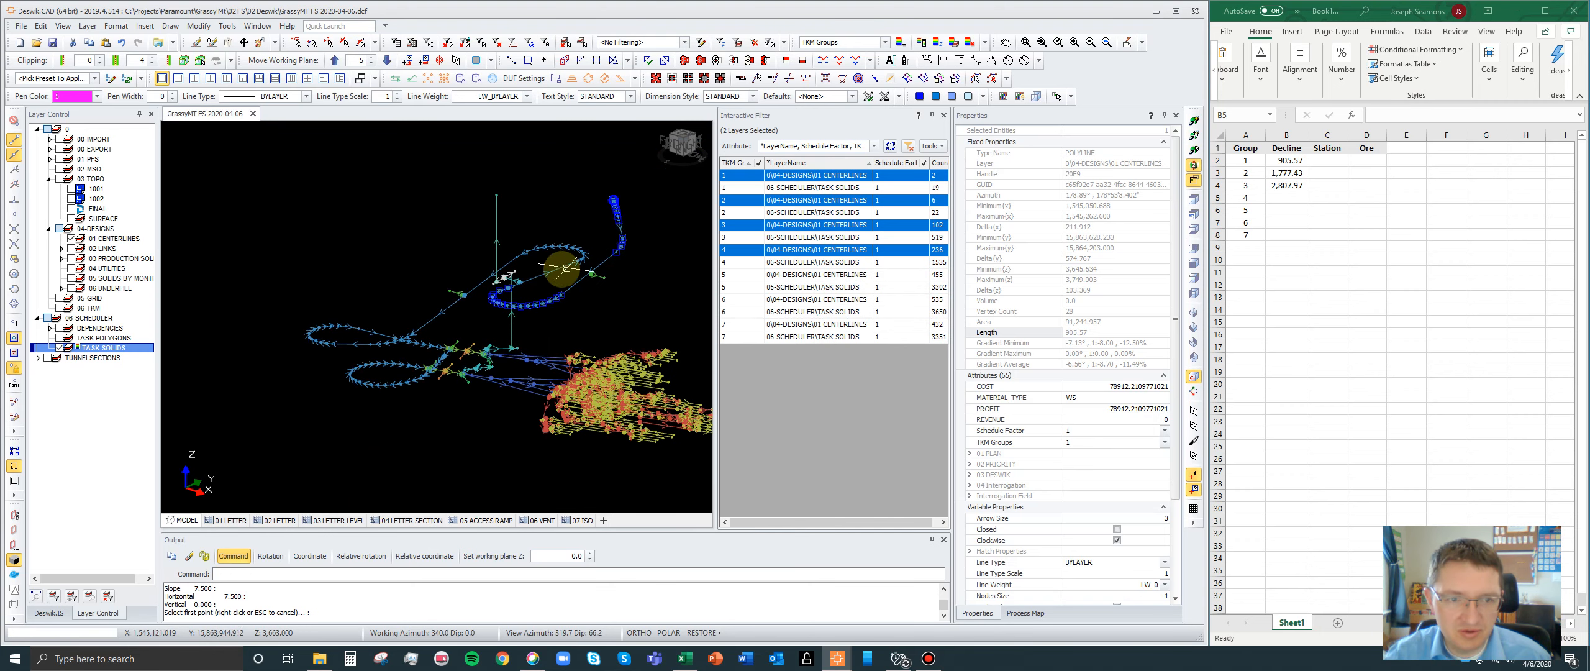
left_click(562, 271)
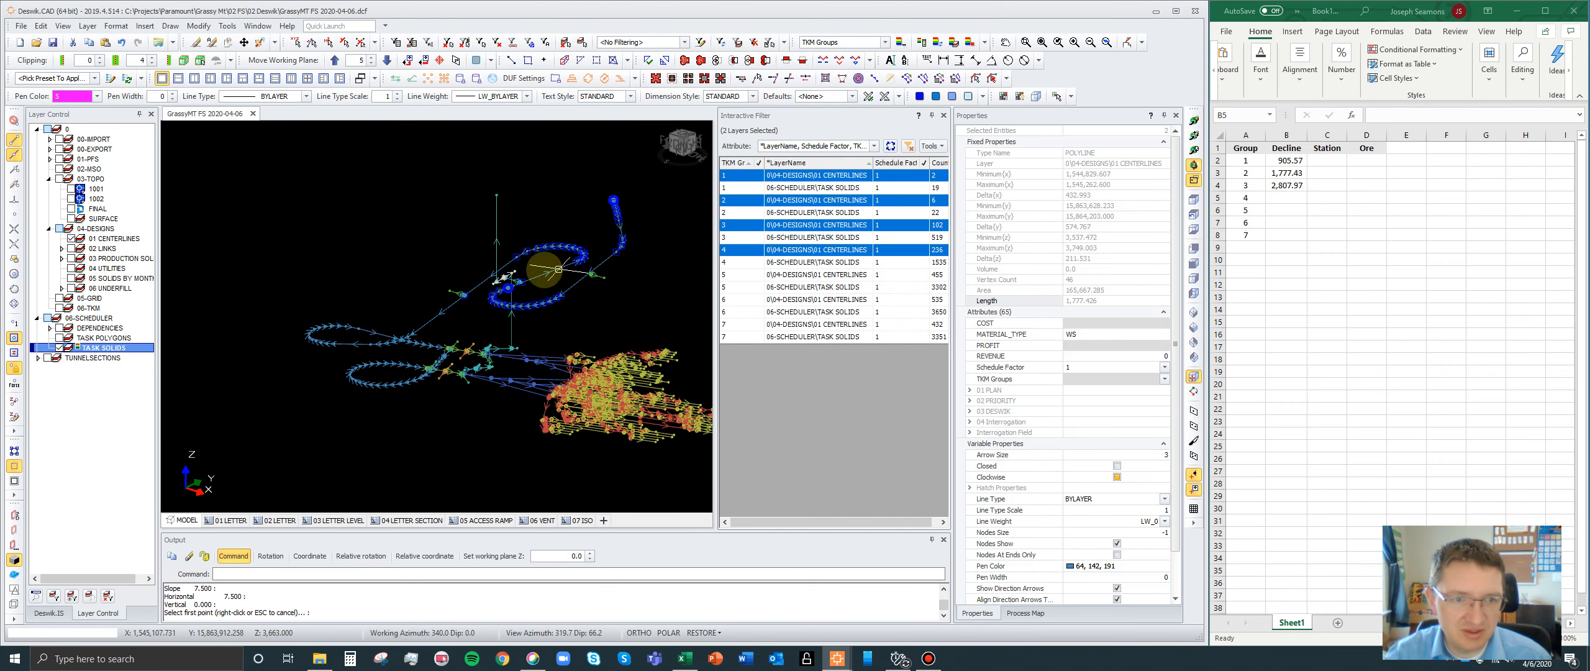
left_click(435, 320)
scroll(438, 326, "up", 3)
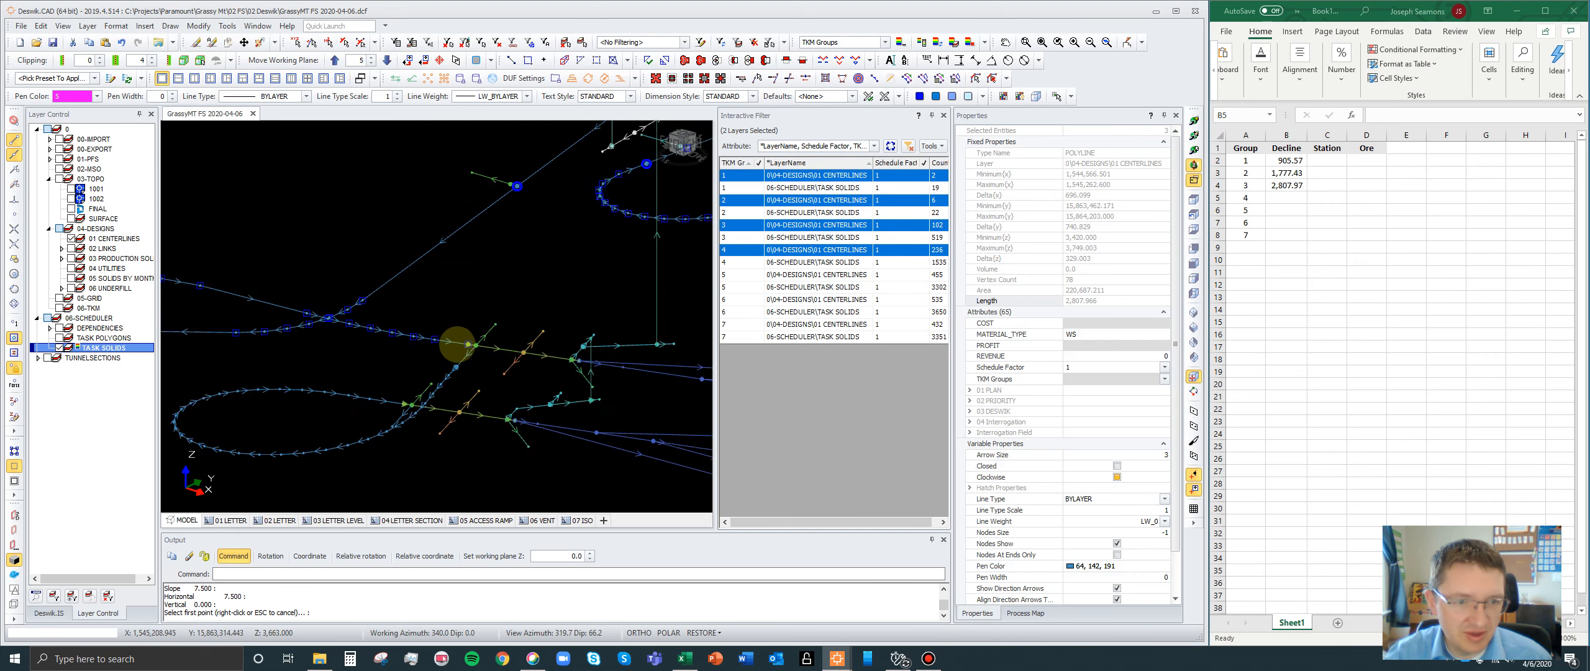
scroll(457, 343, "up", 2)
scroll(469, 351, "up", 2)
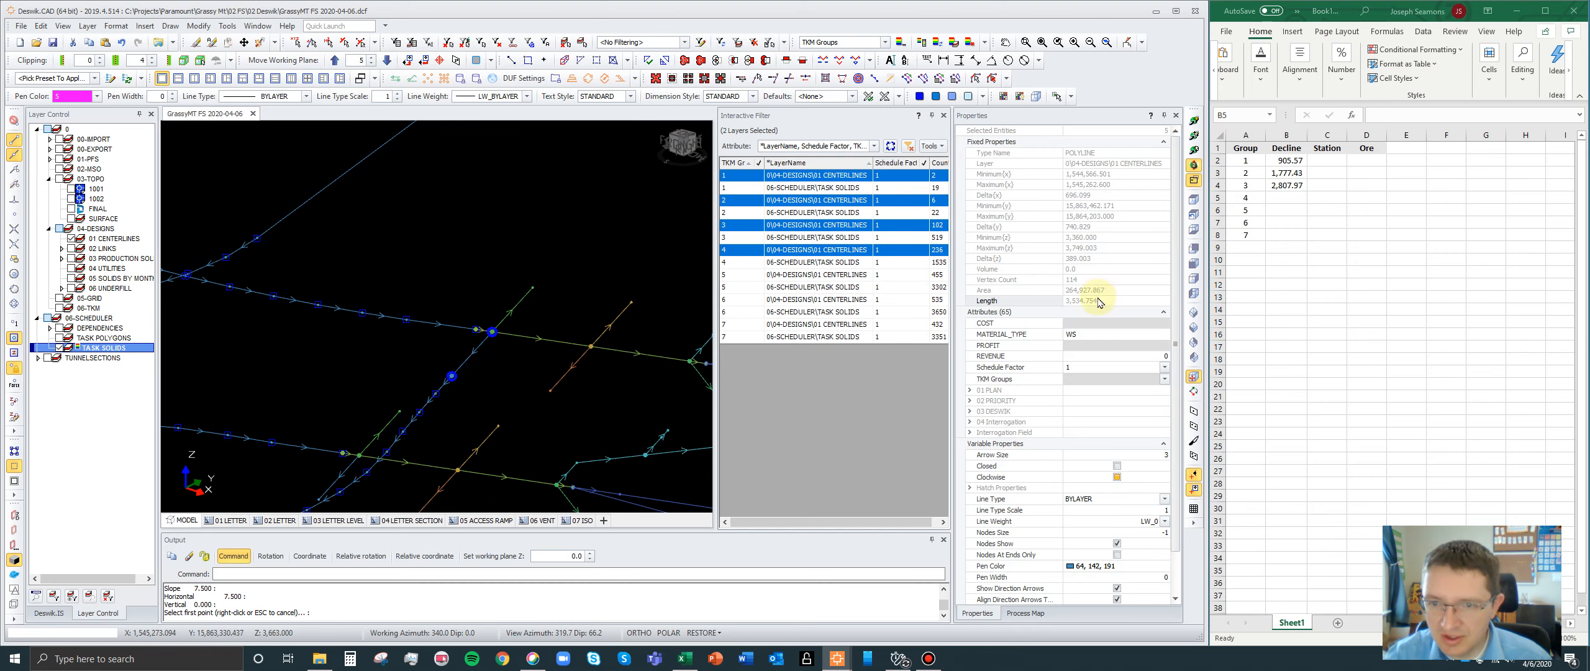
- Copy the selected declines' combined length into group 4's Decline cell B5 and add the gap as =3534.754+7.5
left_click(1098, 301)
key("ctrl+c")
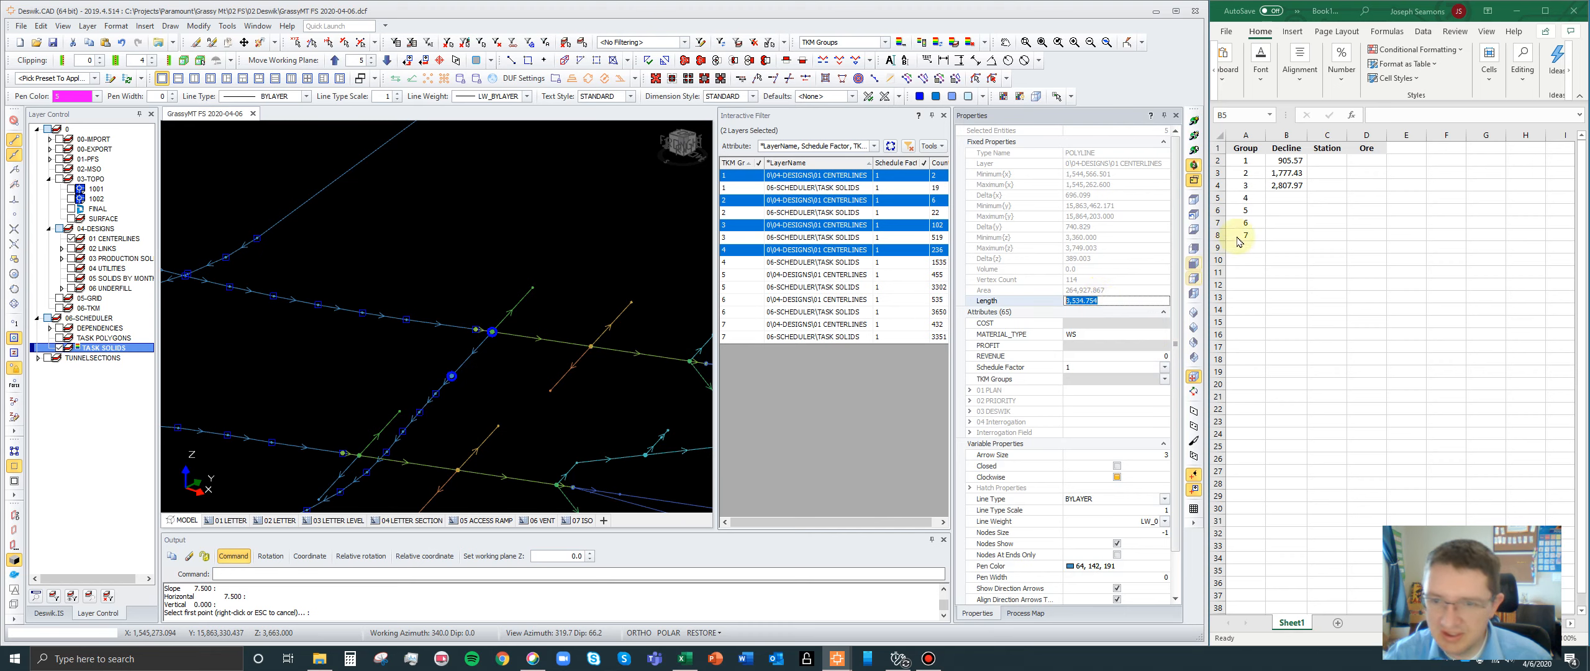
left_click(1286, 198)
key("ctrl+v")
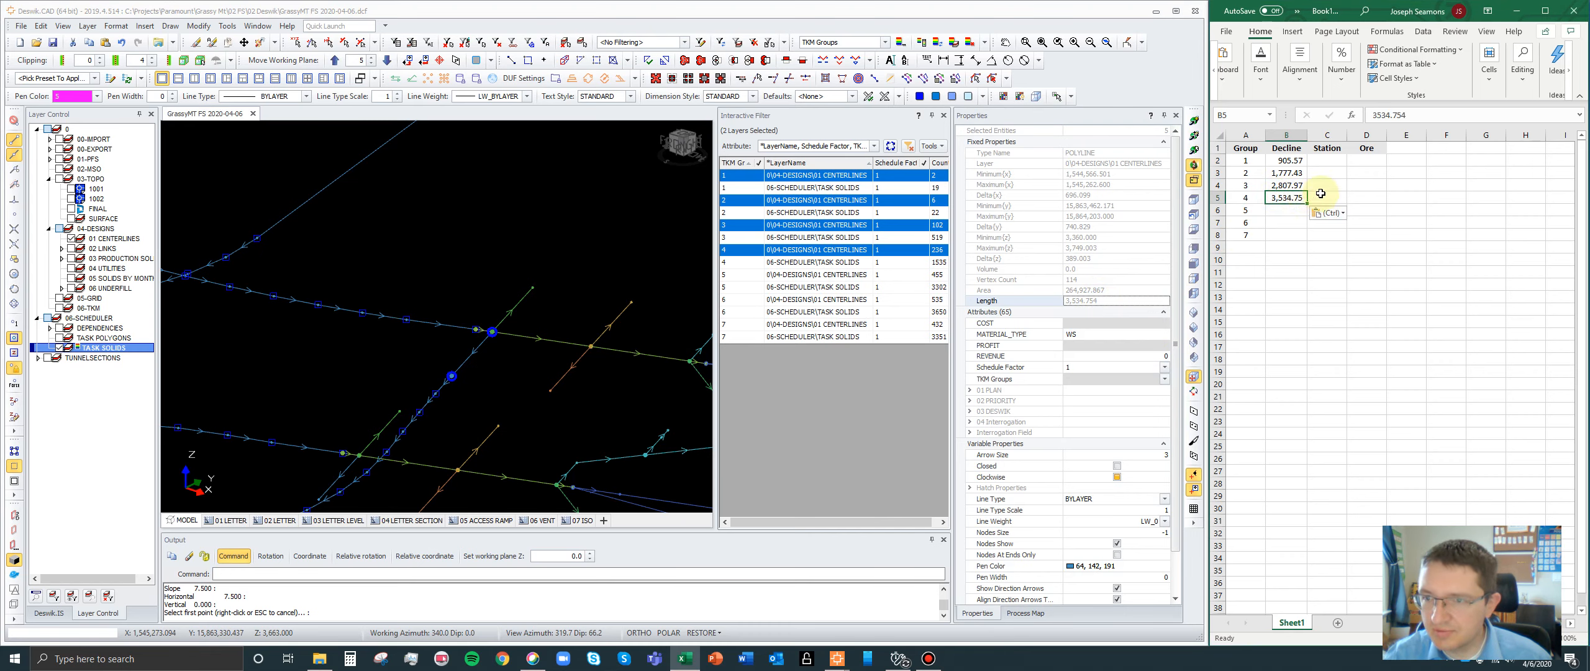
left_click(1420, 116)
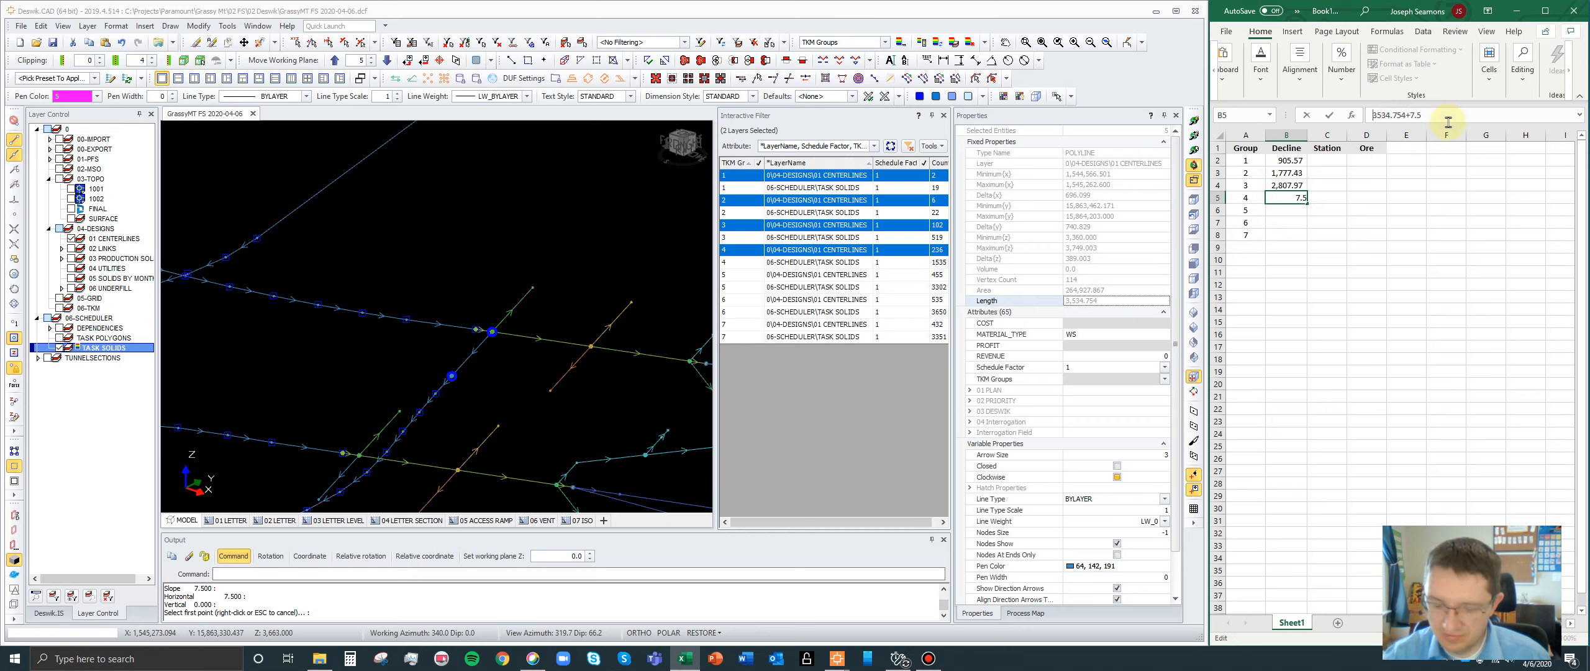
type("=")
key("Return")
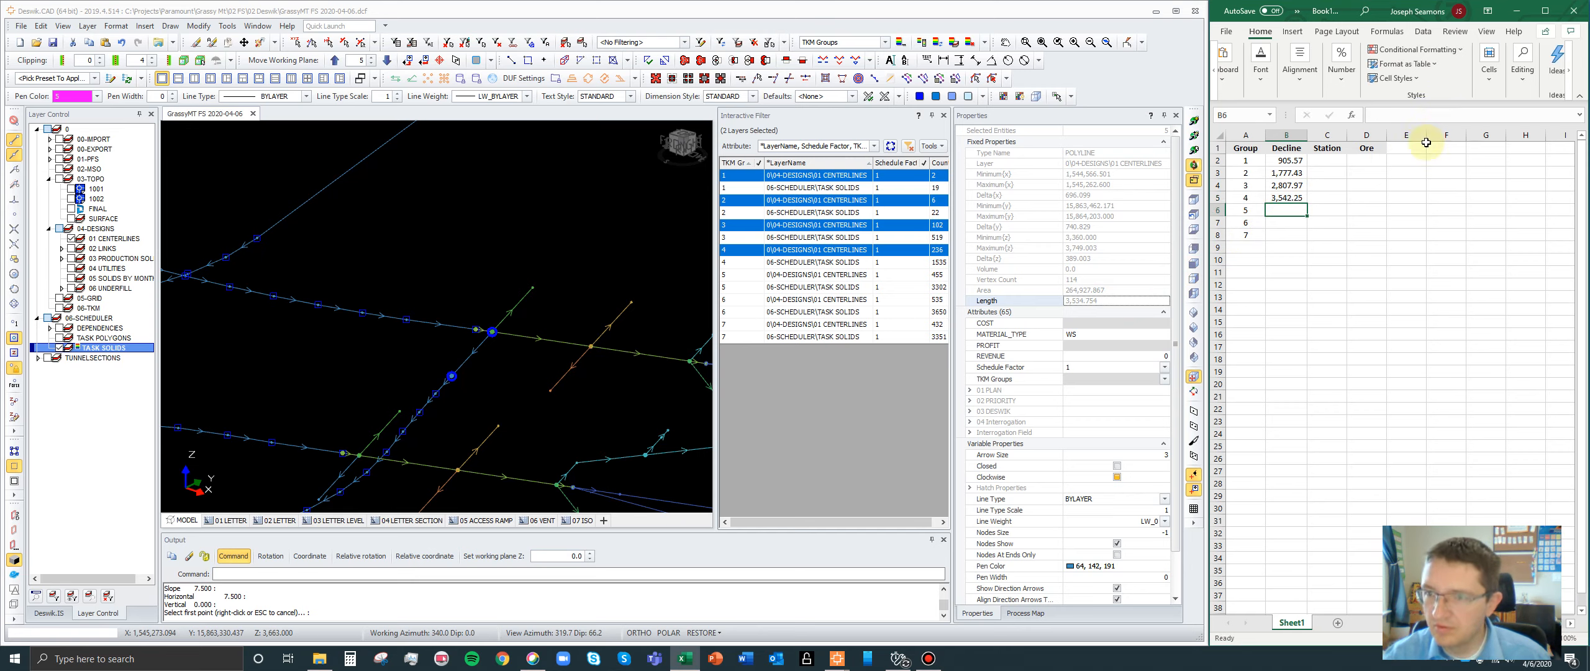
- Add group 5's 04-DESIGNS\01 CENTERLINES entry to the layers shown by the Interactive Filter
scroll(572, 215, "down", 6)
scroll(497, 295, "up", 5)
scroll(494, 317, "up", 2)
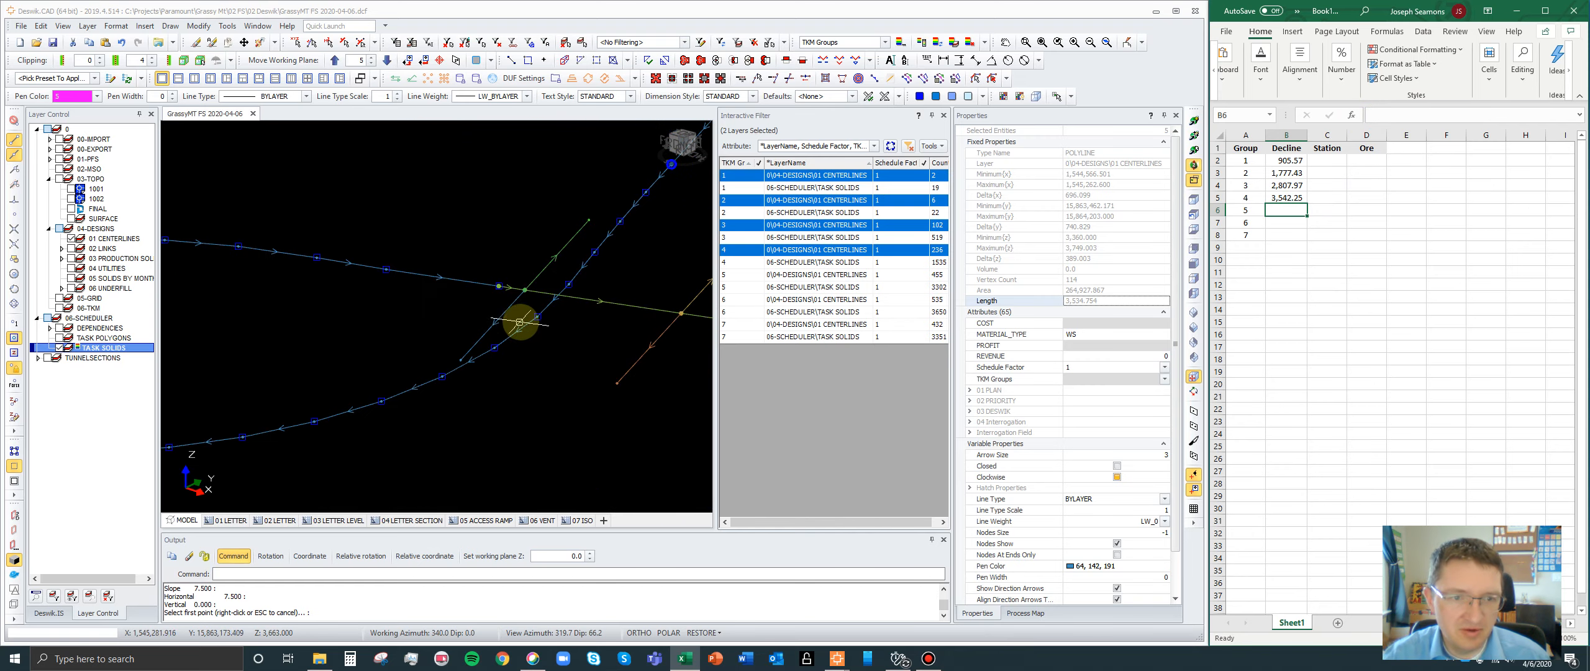
left_click(747, 277, "ctrl")
scroll(613, 259, "down", 2)
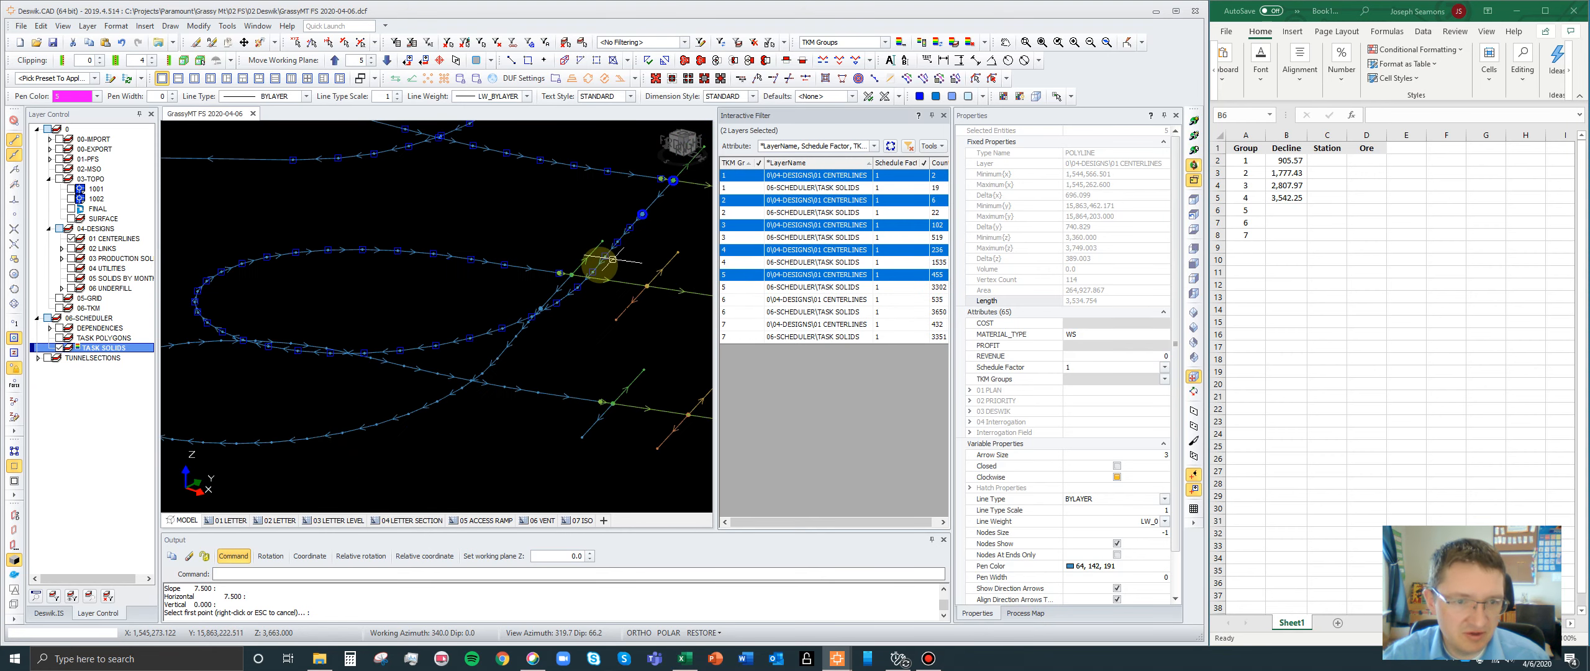
- Query the distance between group 4's decline end node and group 5's connecting node using the DD shortcut, and close the results
scroll(567, 272, "up", 4)
key("d")
key("d")
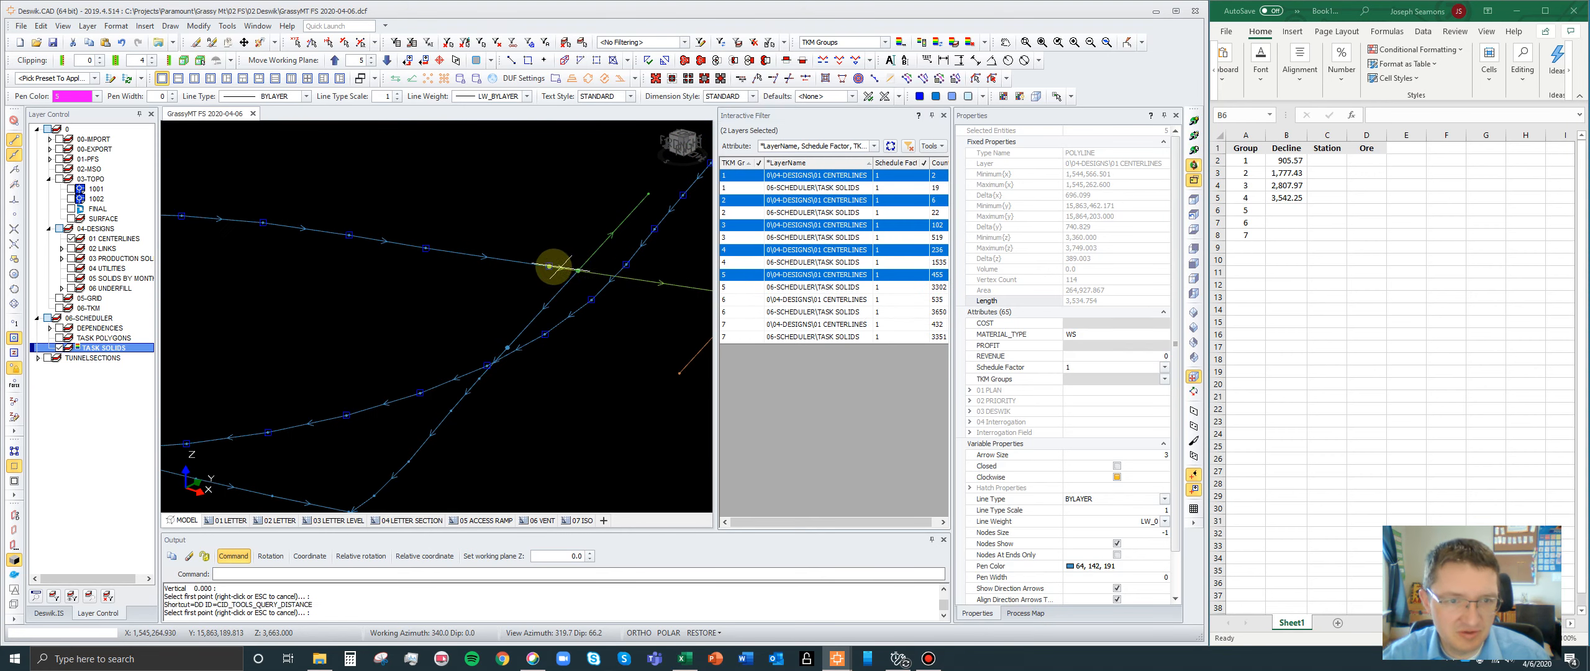
left_click(550, 267)
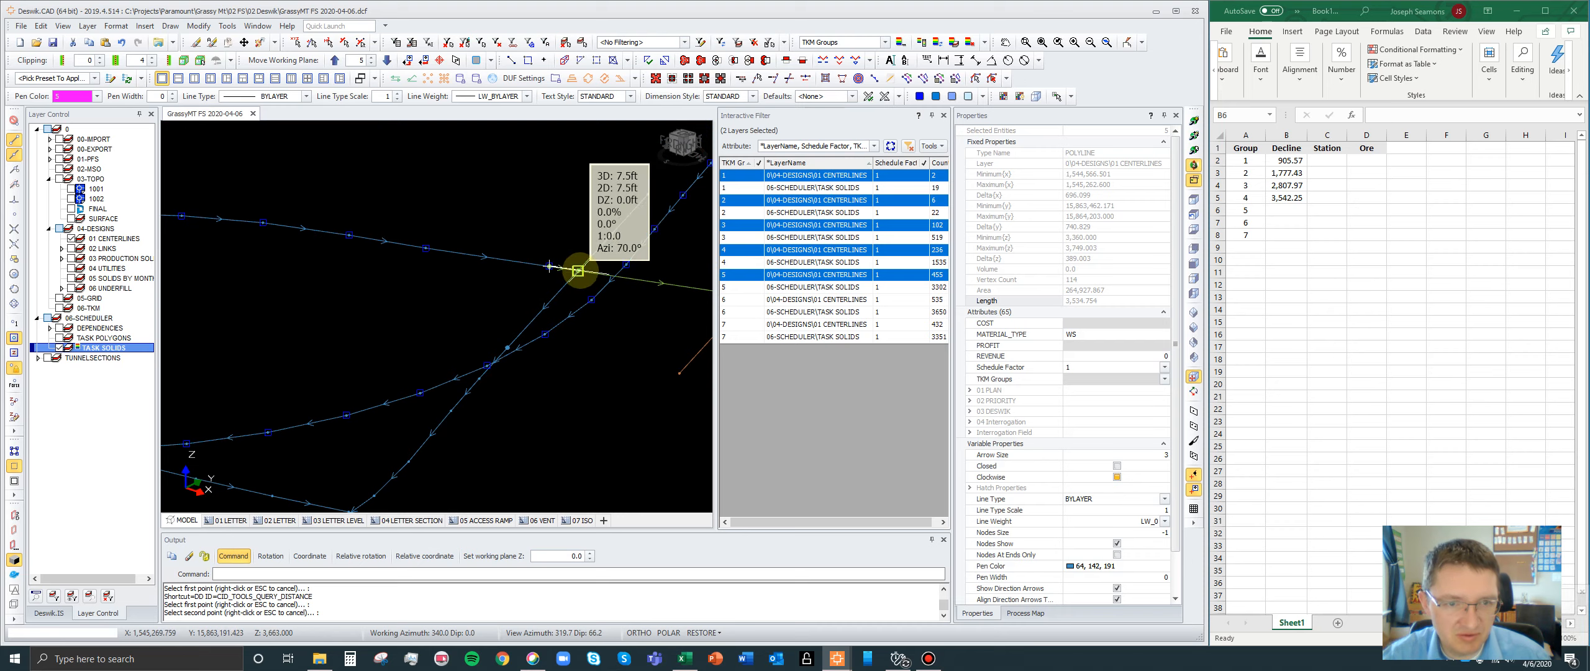
left_click(579, 270)
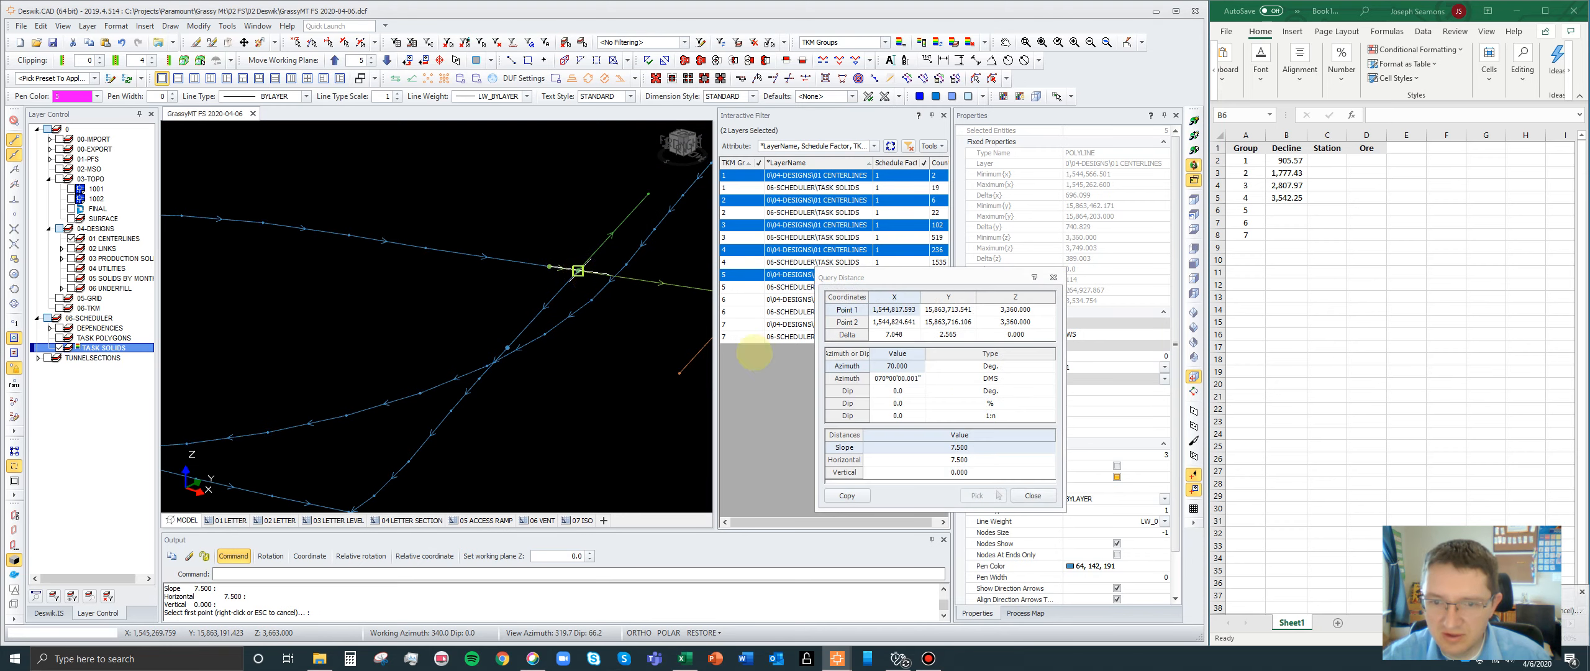
left_click(1032, 495)
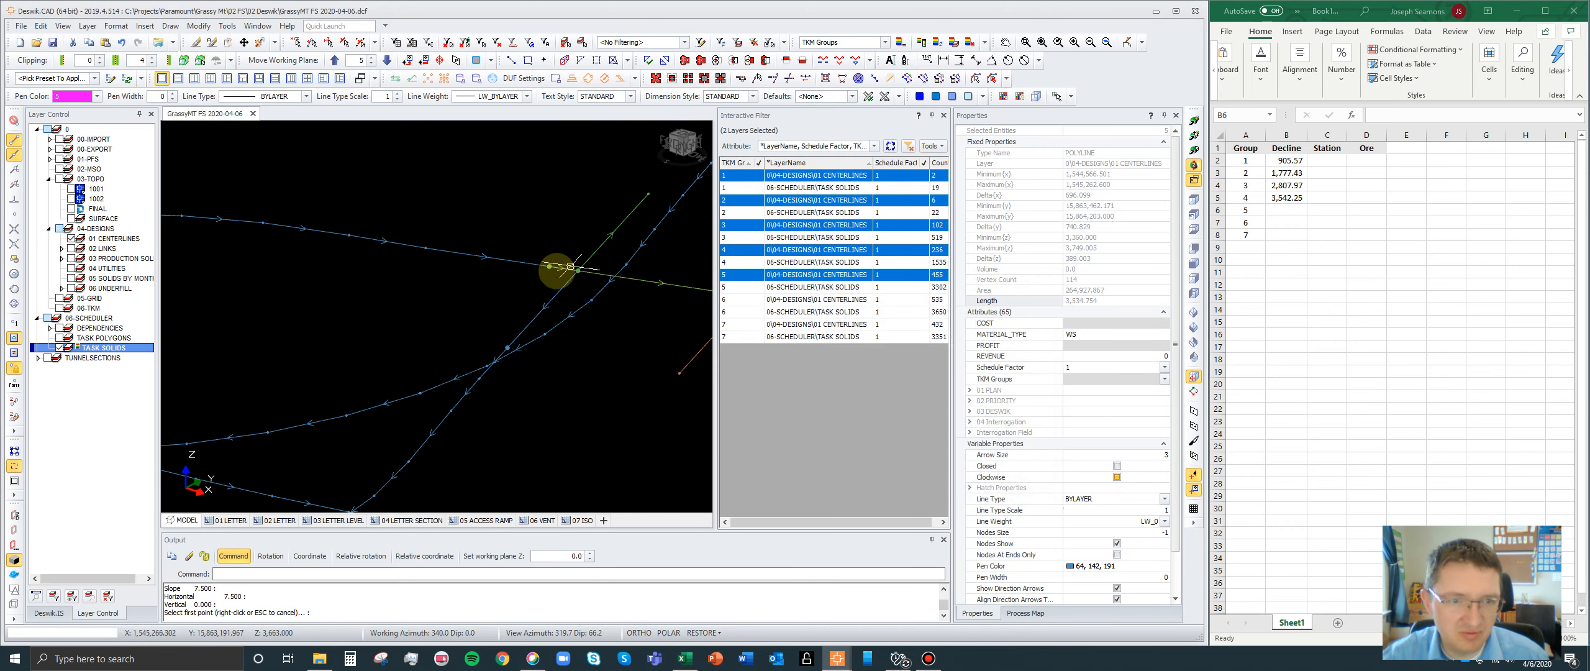
- Select the short connecting segment at the end of group 4's decline together with group 5's looping decline polyline
scroll(570, 265, "down", 4)
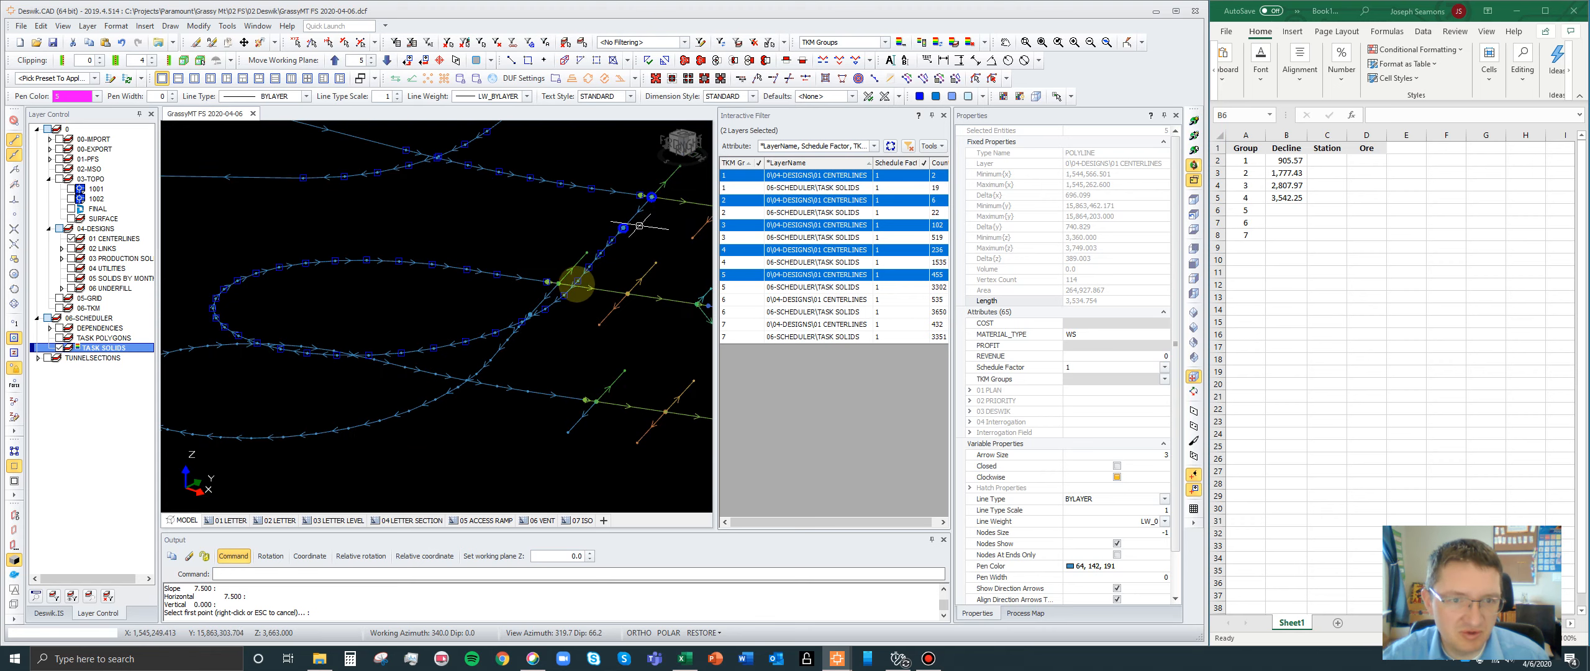
scroll(530, 313, "up", 2)
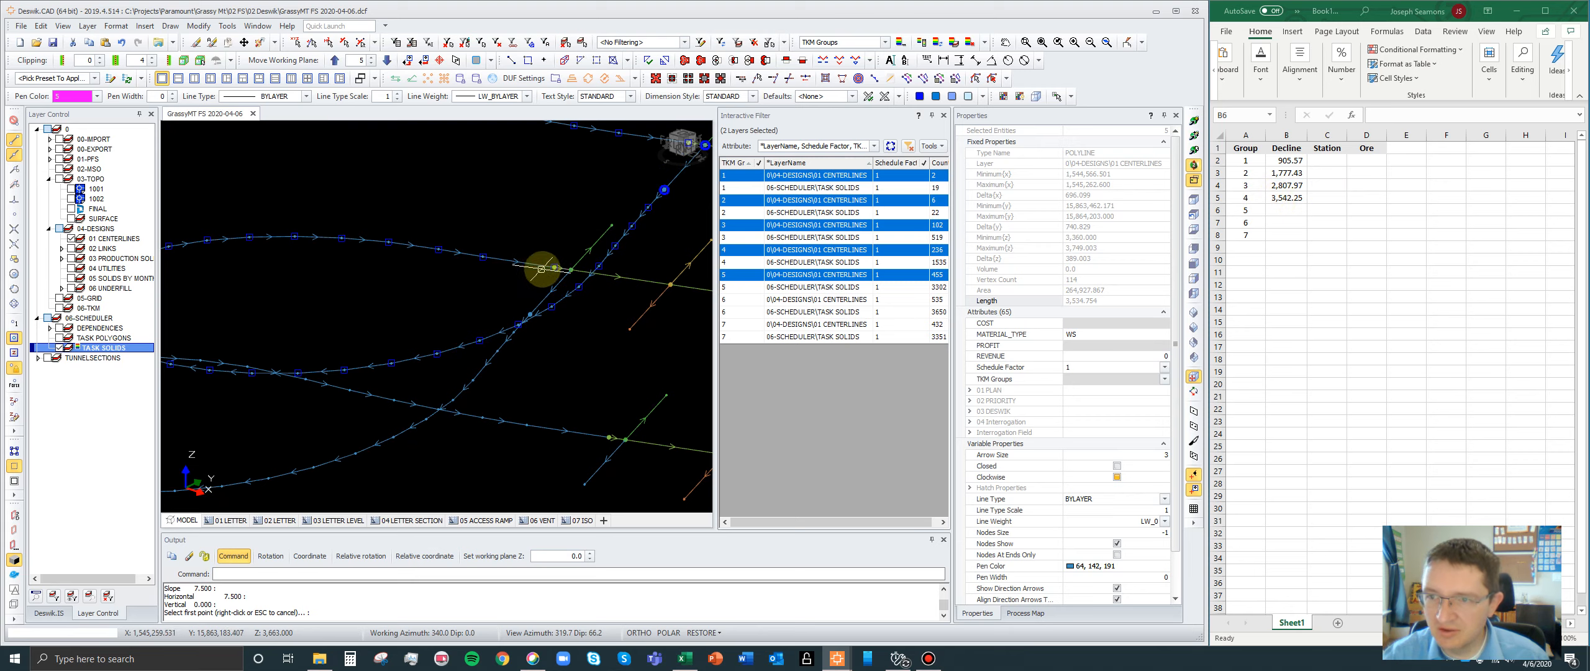
scroll(526, 291, "down", 5)
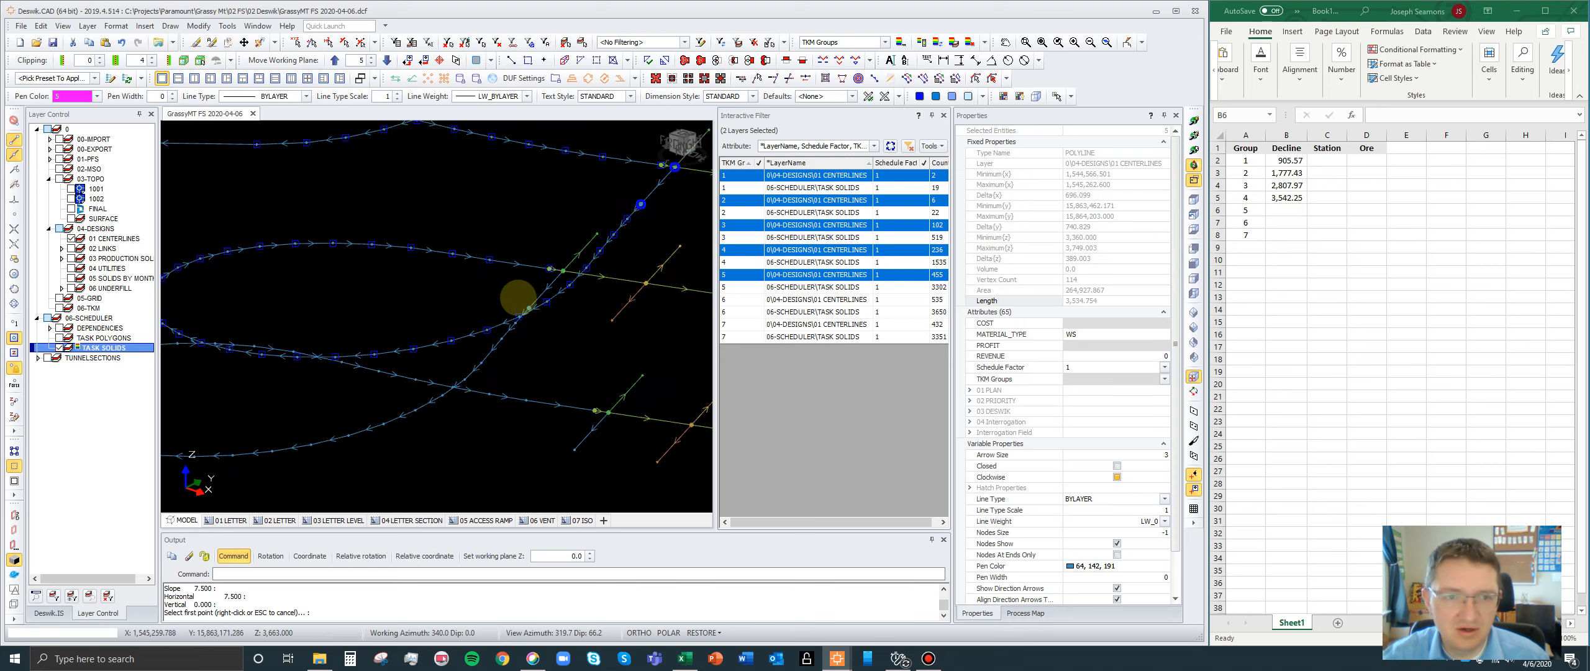
scroll(563, 252, "up", 5)
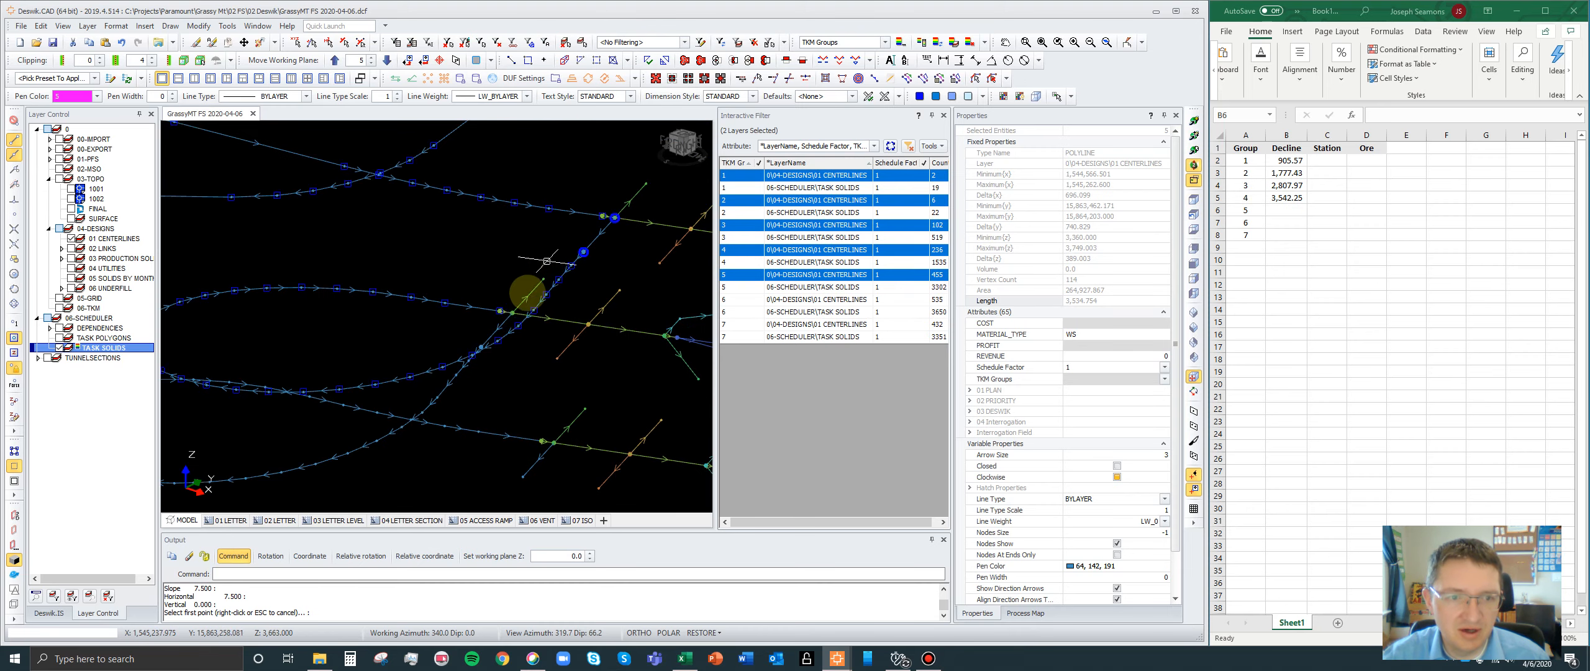
left_click(499, 327)
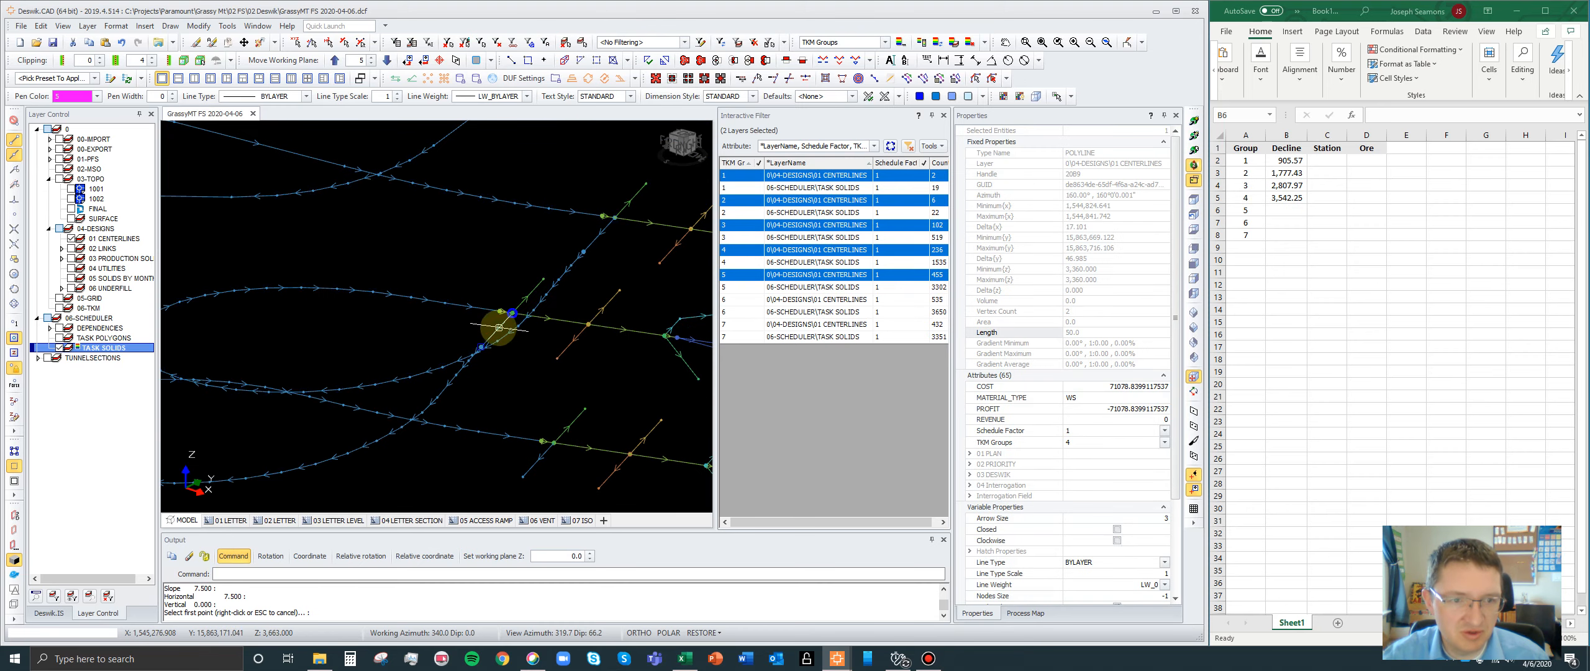
scroll(472, 358, "down", 3)
scroll(477, 366, "up", 3)
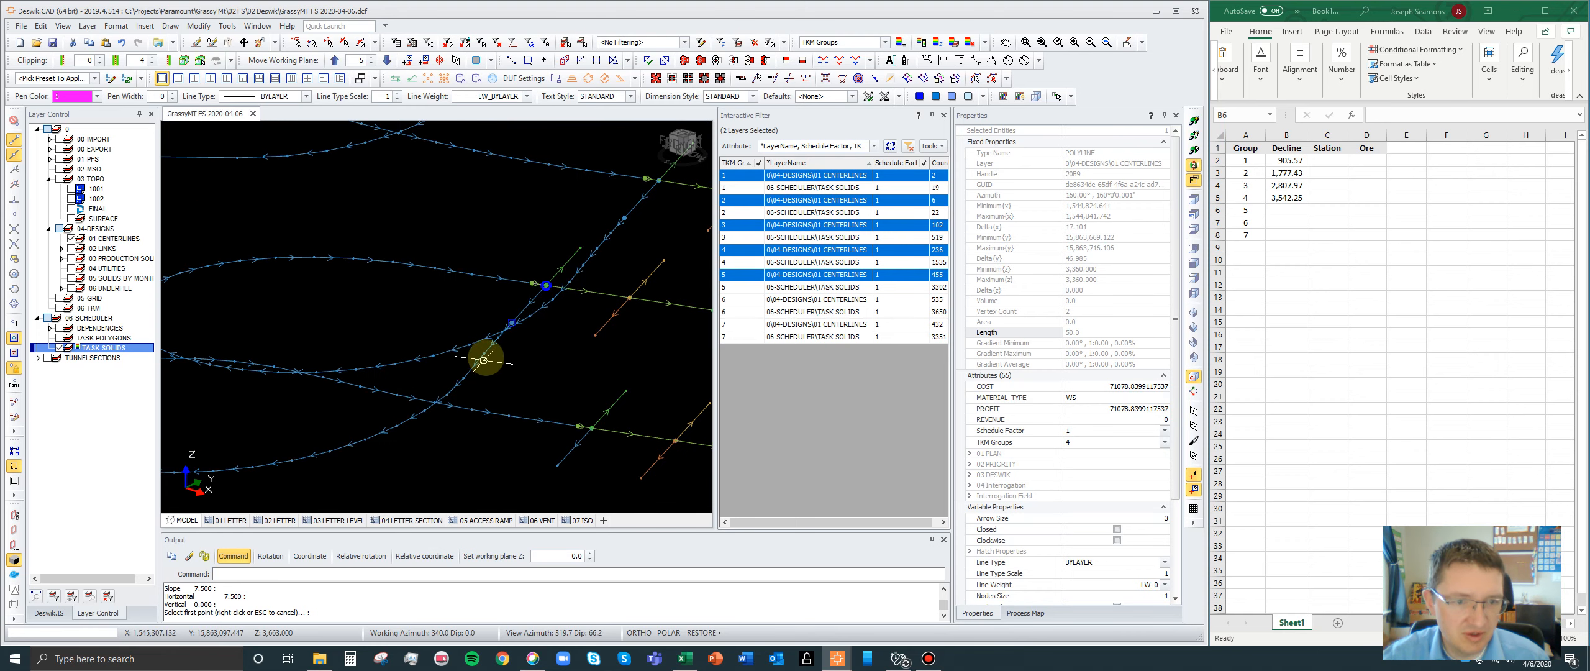
left_click(486, 356)
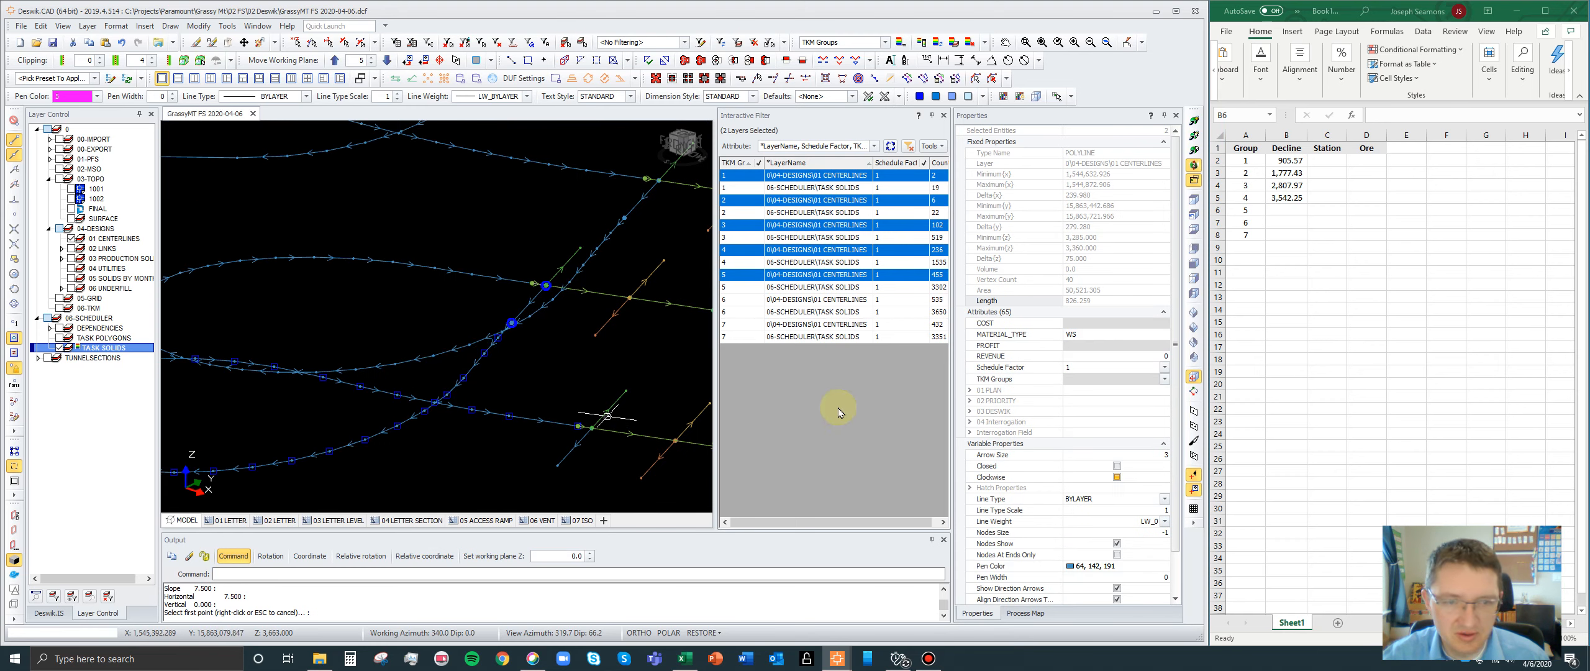
- Copy the selected combined length into group 5's Decline cell B6 and add the gap and group 4's total as =826.259+7.5+B5
left_click(1094, 301)
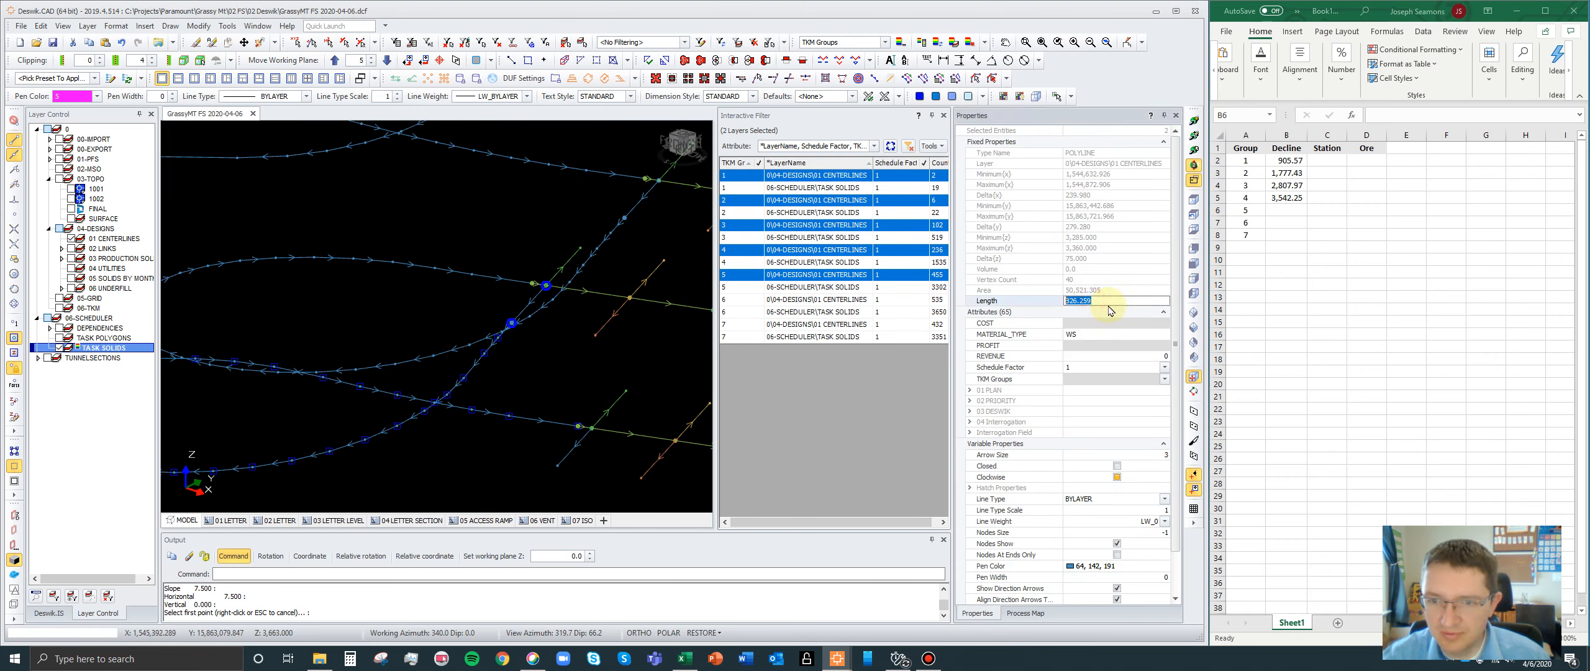
left_click(1287, 211)
type("=826.259+7.5+")
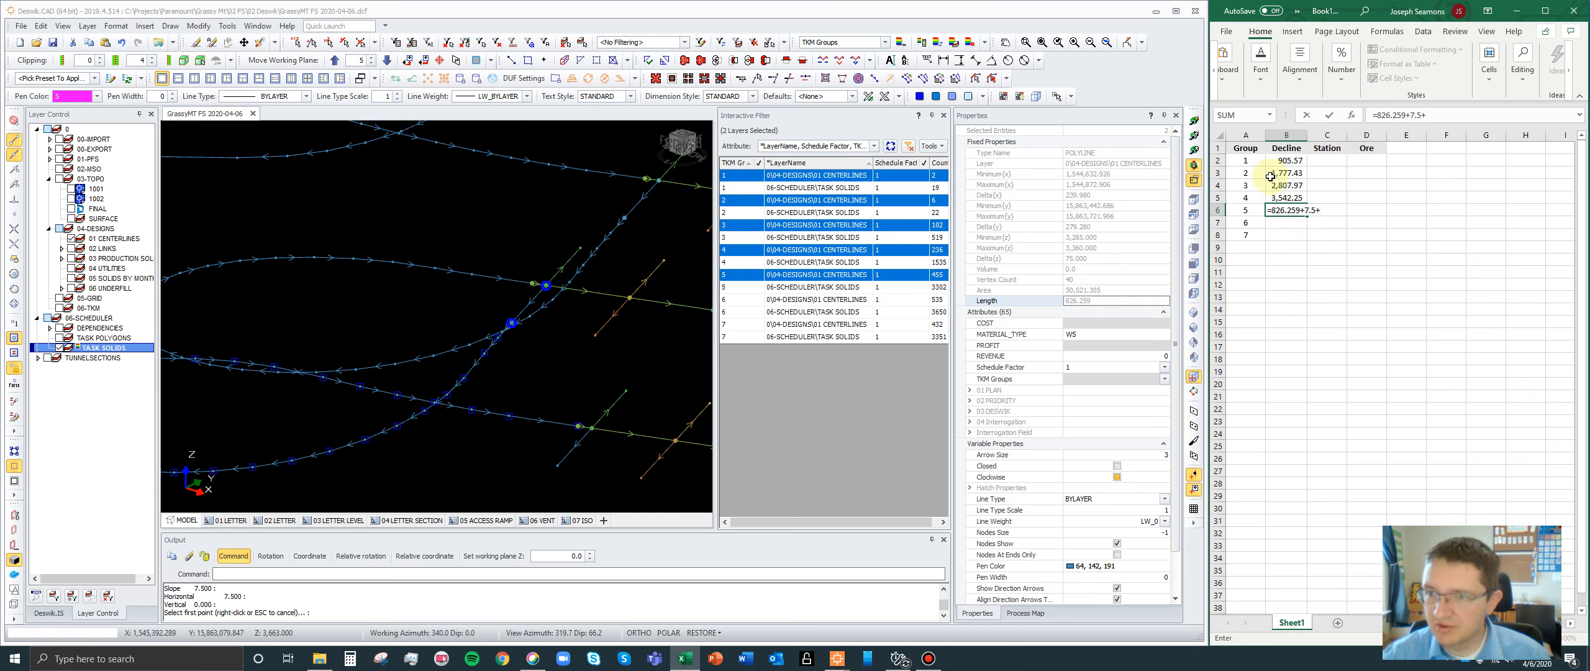
left_click(1283, 197)
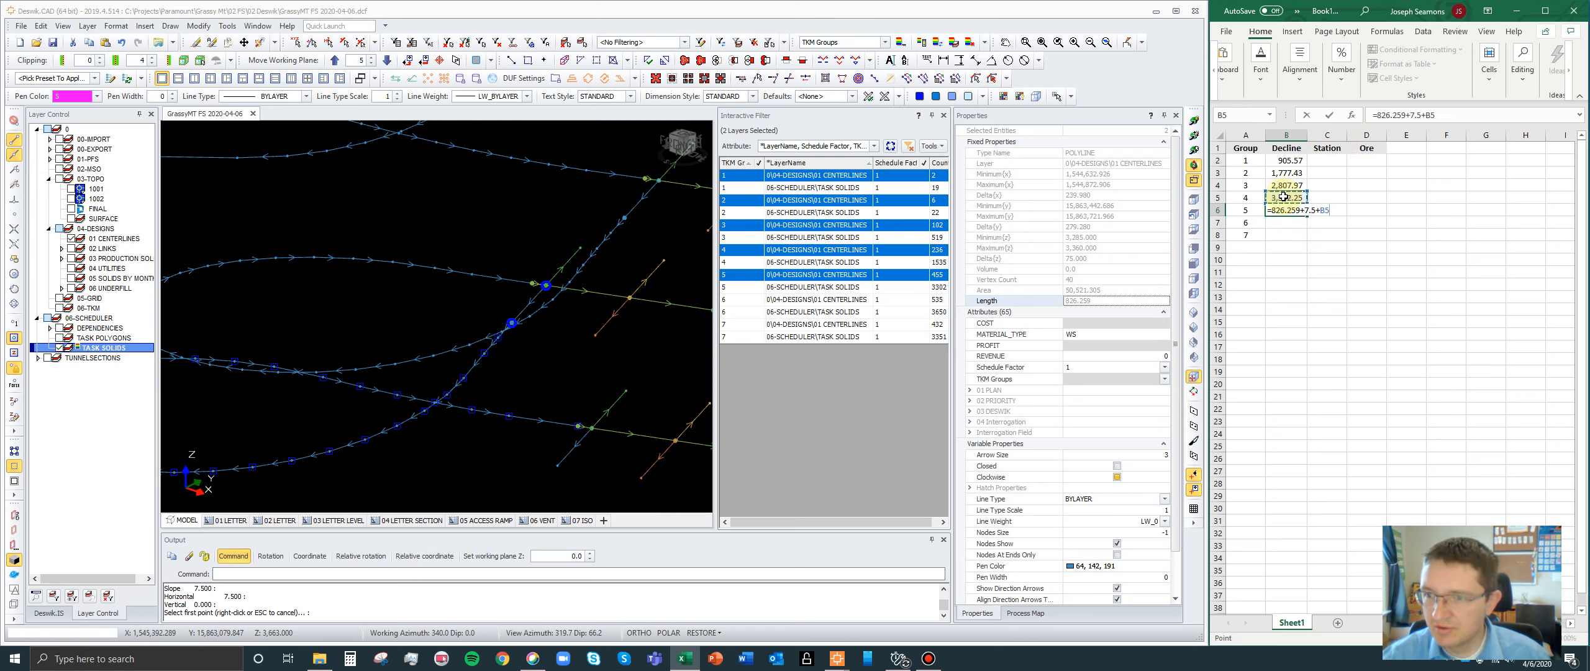
key("Return")
- Filter to the group 5 and 6 centerlines and select group 6's decline polyline with the connecting segment from group 5
scroll(525, 252, "down", 3)
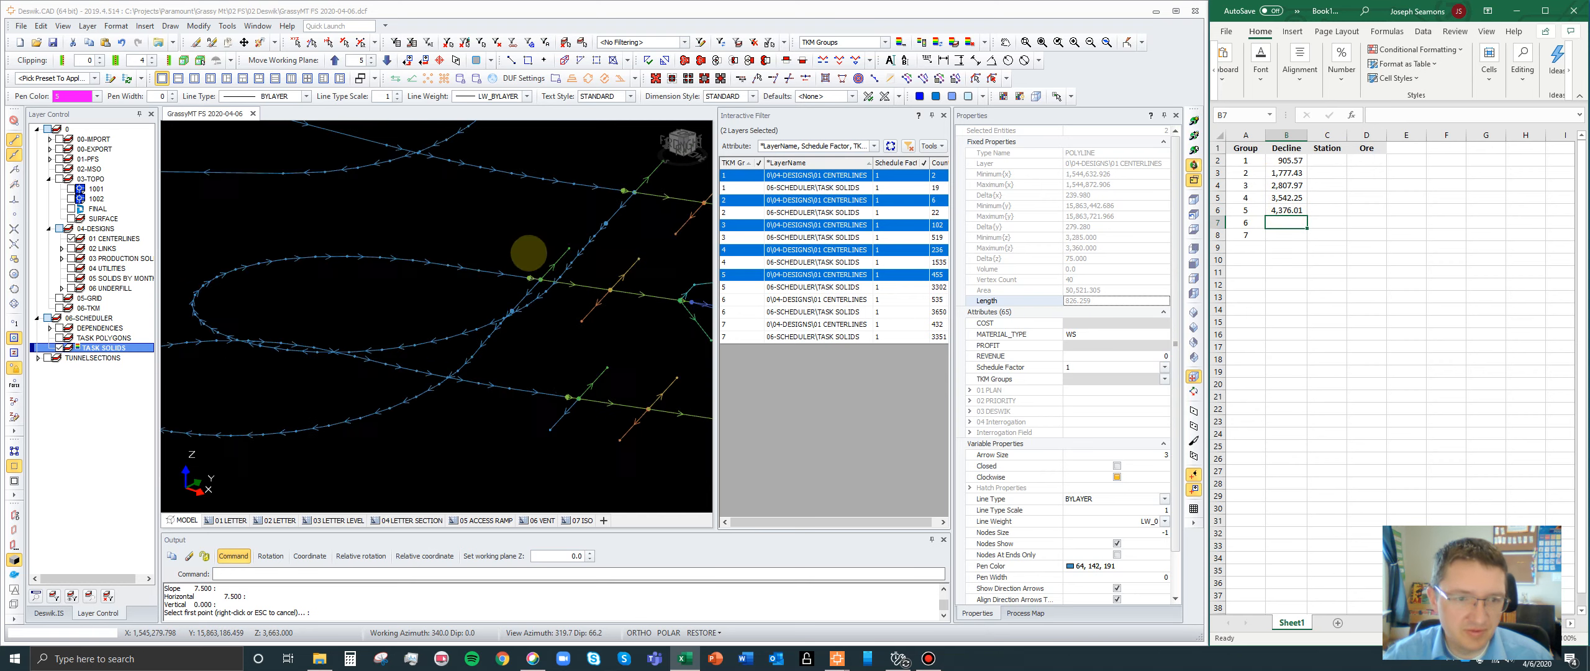
left_click(753, 299)
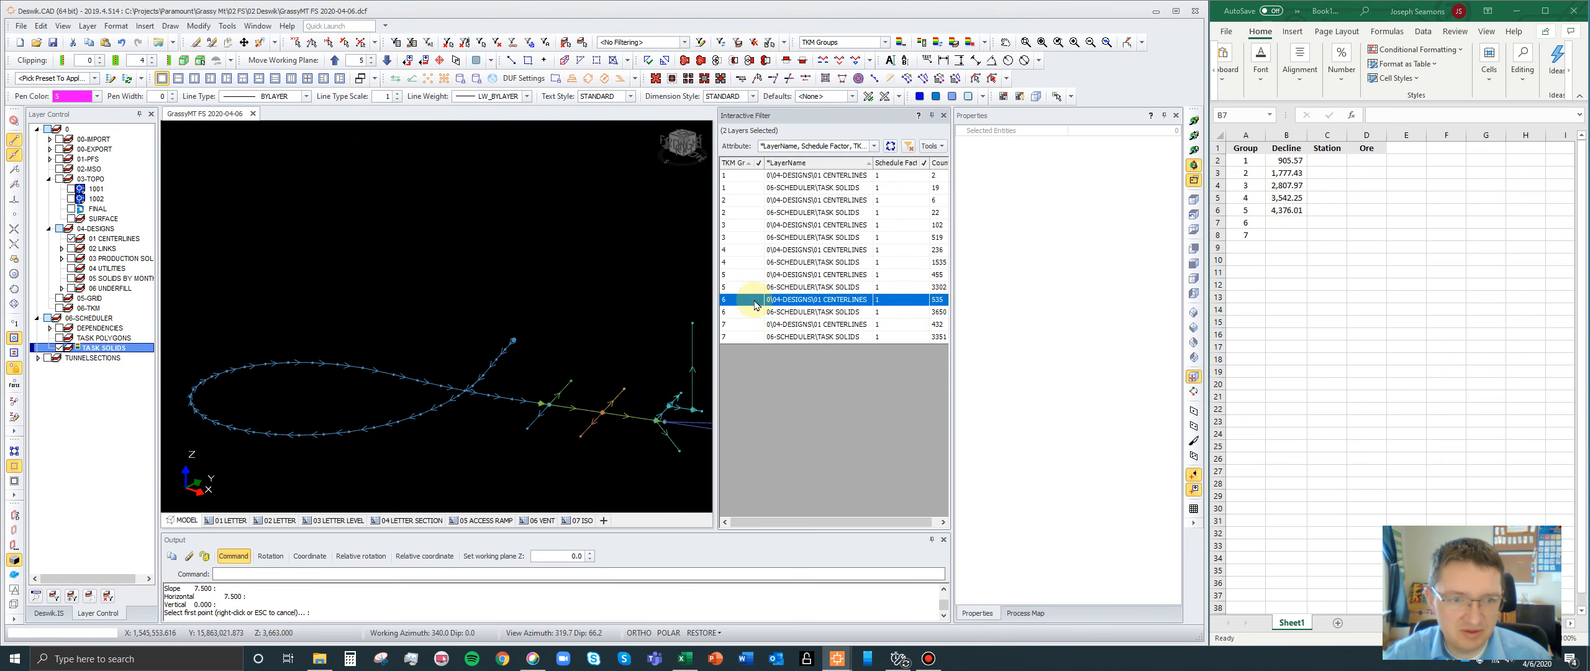
left_click(507, 396)
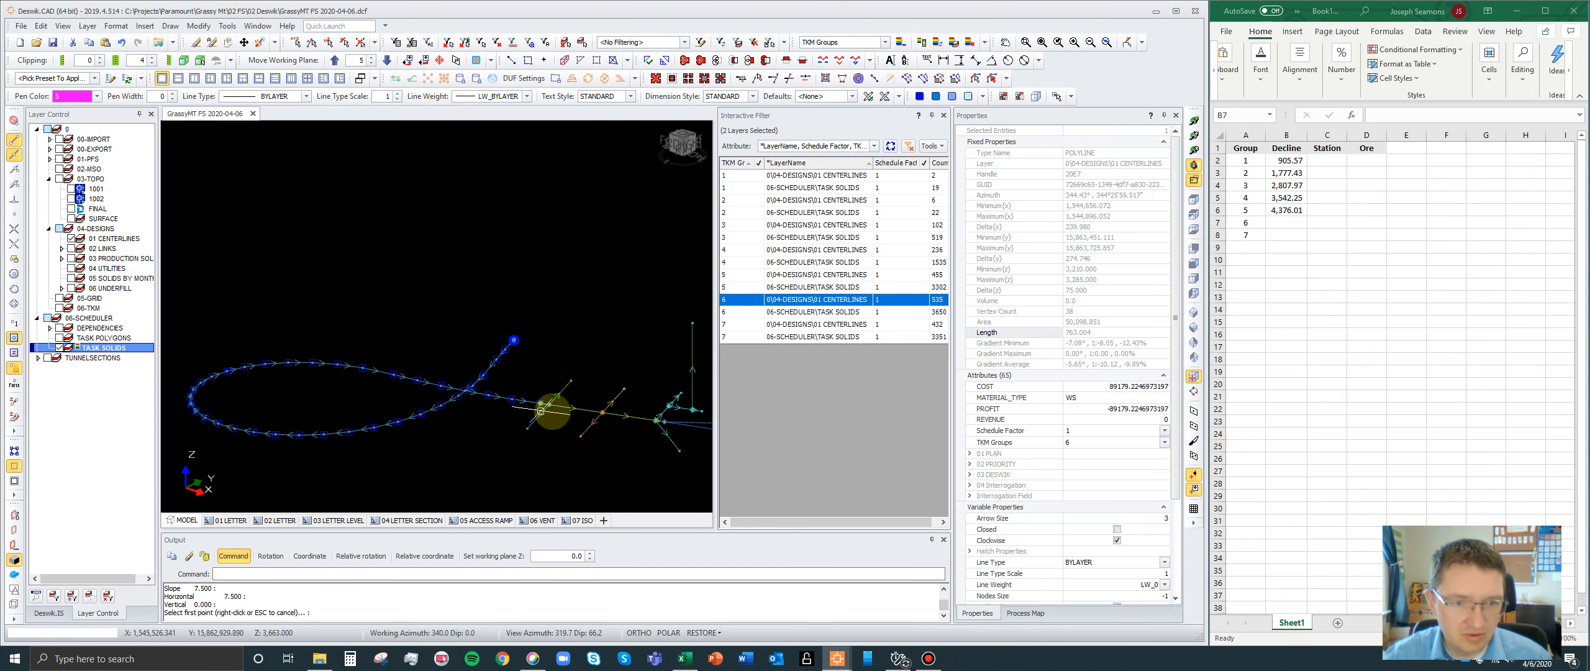
left_click(772, 277, "ctrl")
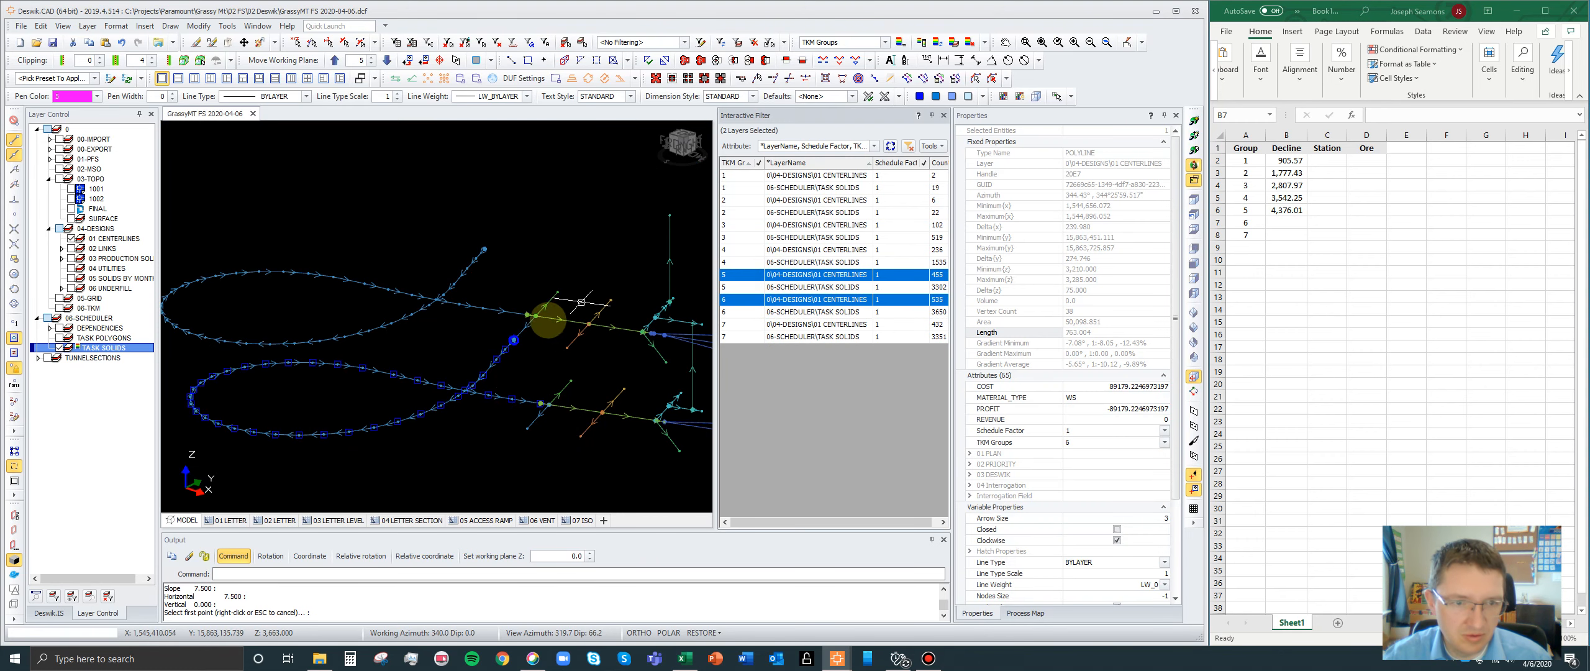
scroll(528, 321, "up", 5)
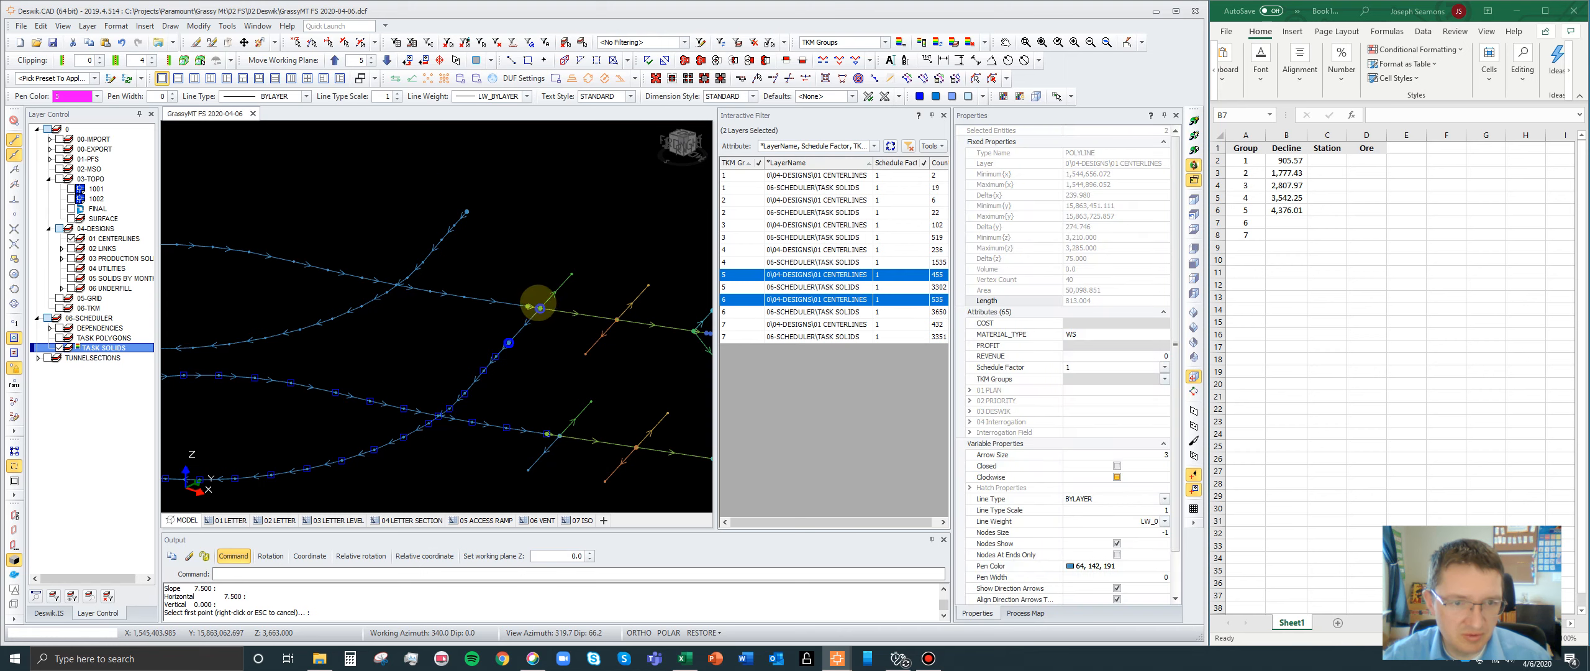
- Query the distance between group 5's decline end node and group 6's connecting segment using the DD shortcut, and close the results
scroll(525, 317, "up", 2)
key("d")
key("d")
left_click(522, 308)
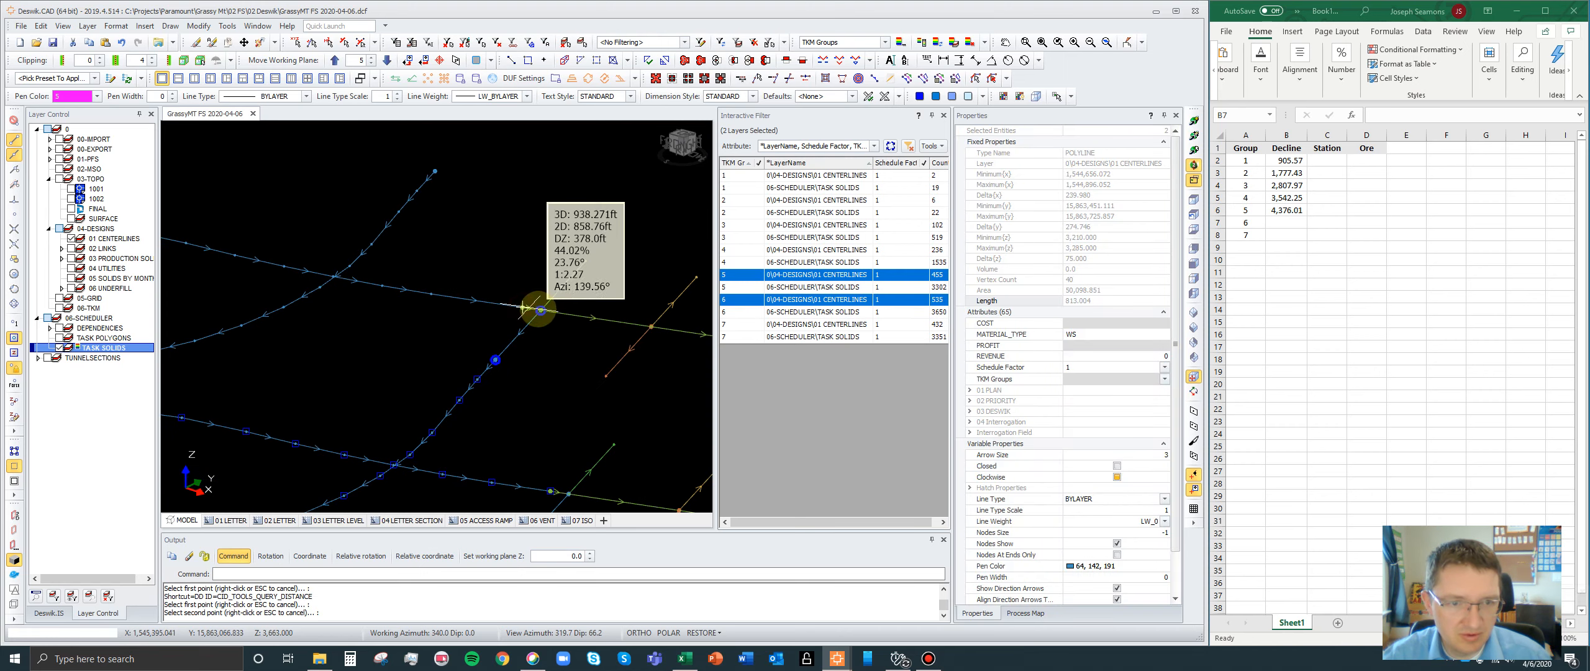
left_click(540, 309)
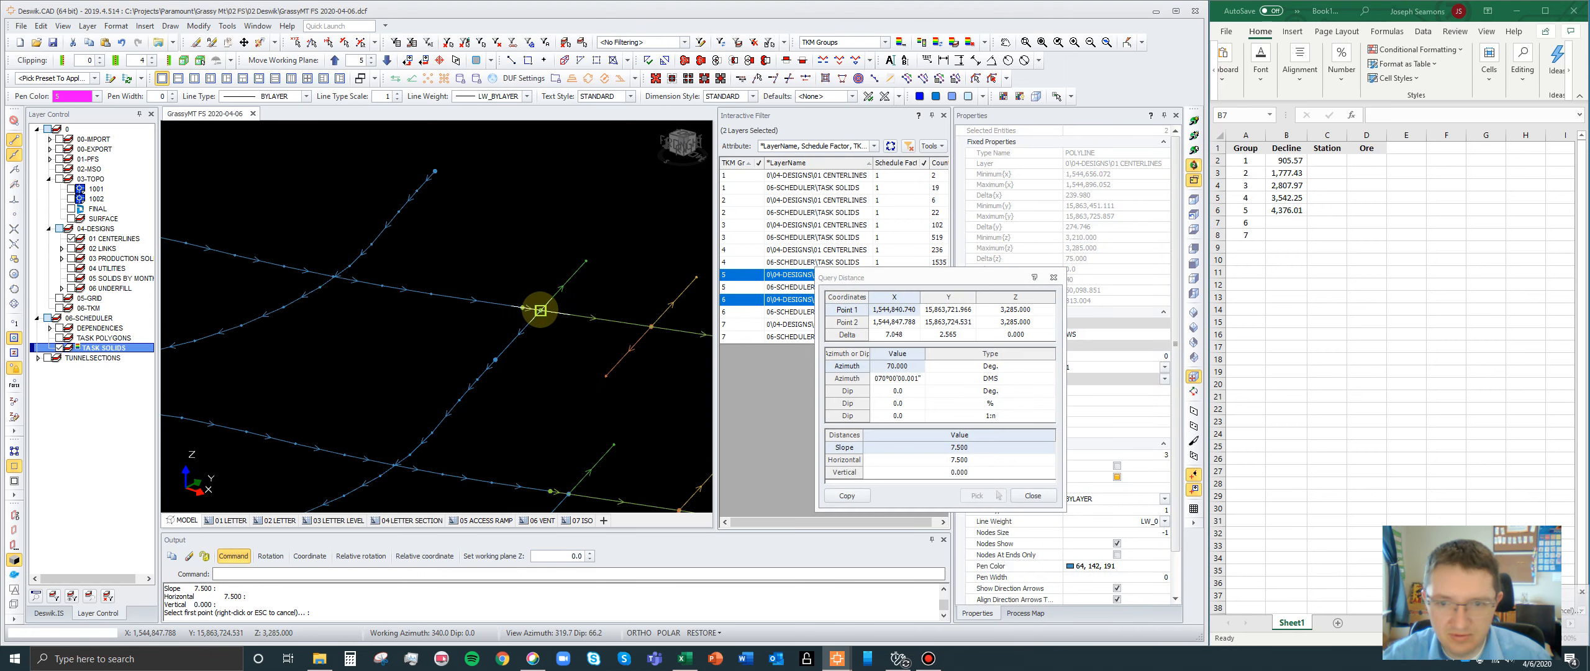
left_click(1018, 498)
- Copy the selected combined length into group 6's Decline cell B7 and add the gap and group 5's total as =813.004+7.5+B6
scroll(551, 225, "down", 4)
scroll(531, 295, "up", 2)
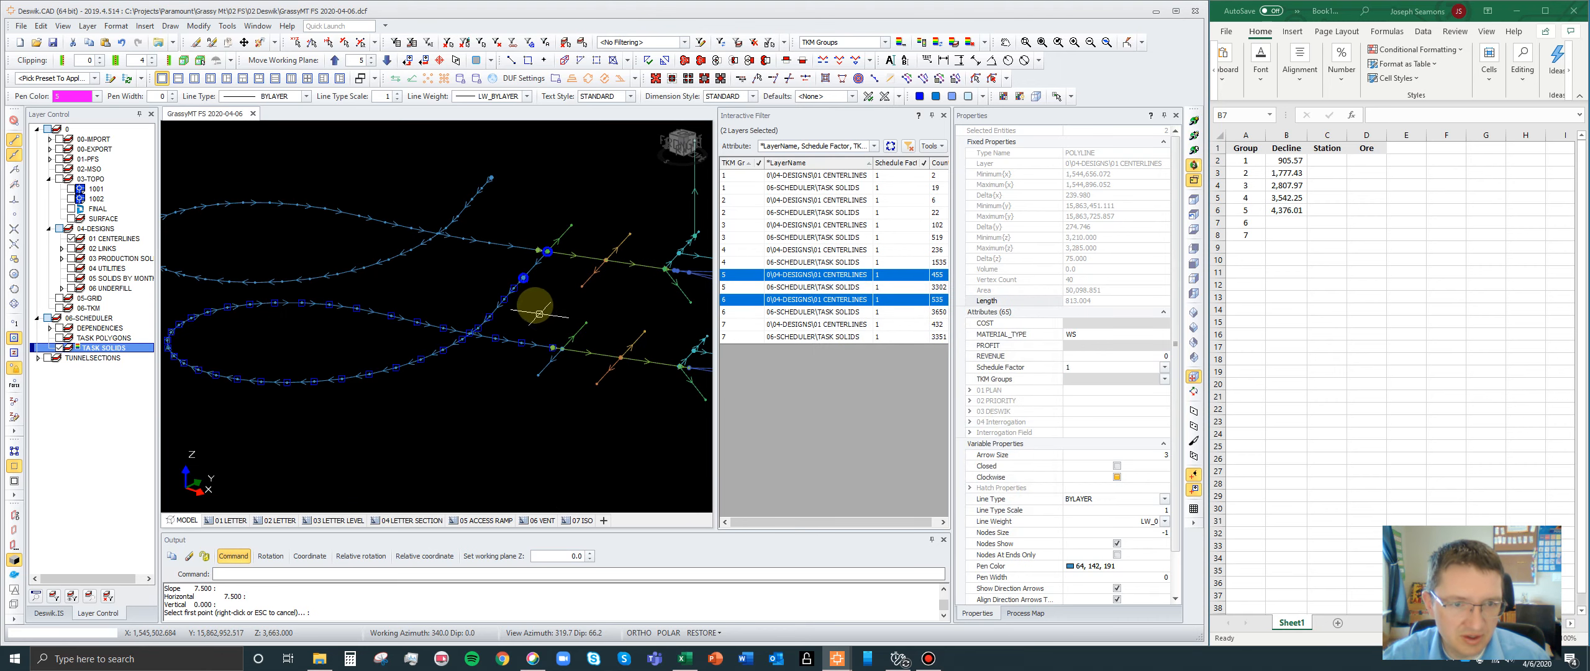
left_click(1093, 302)
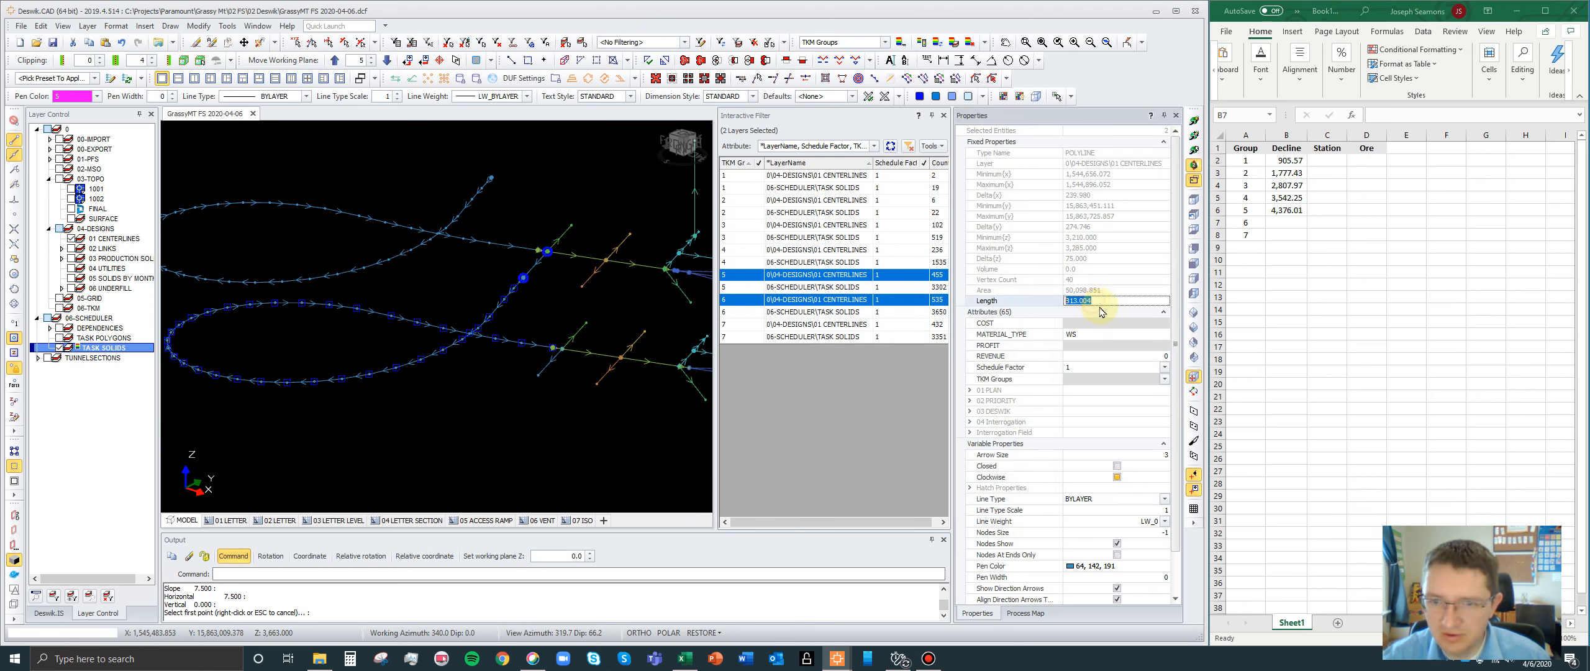
left_click(1282, 221)
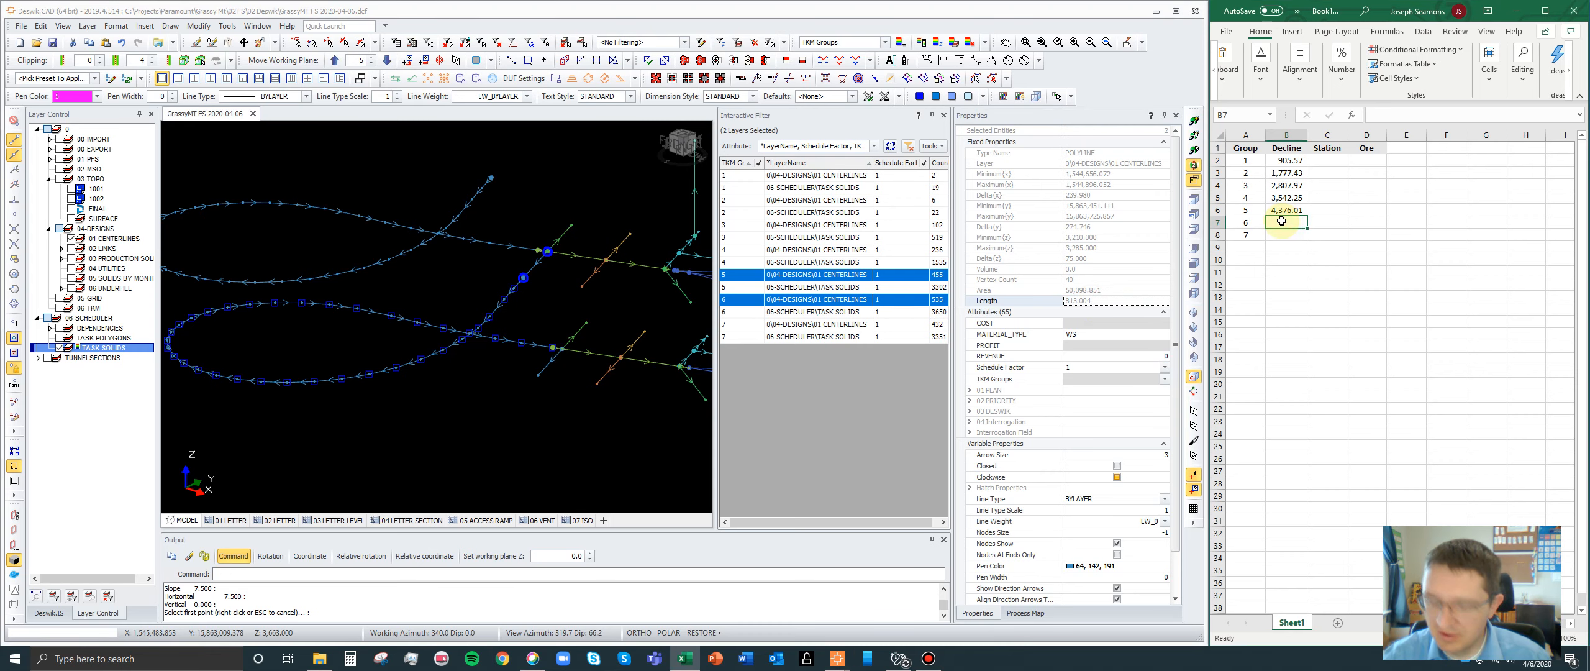
type("=")
key("ctrl+v")
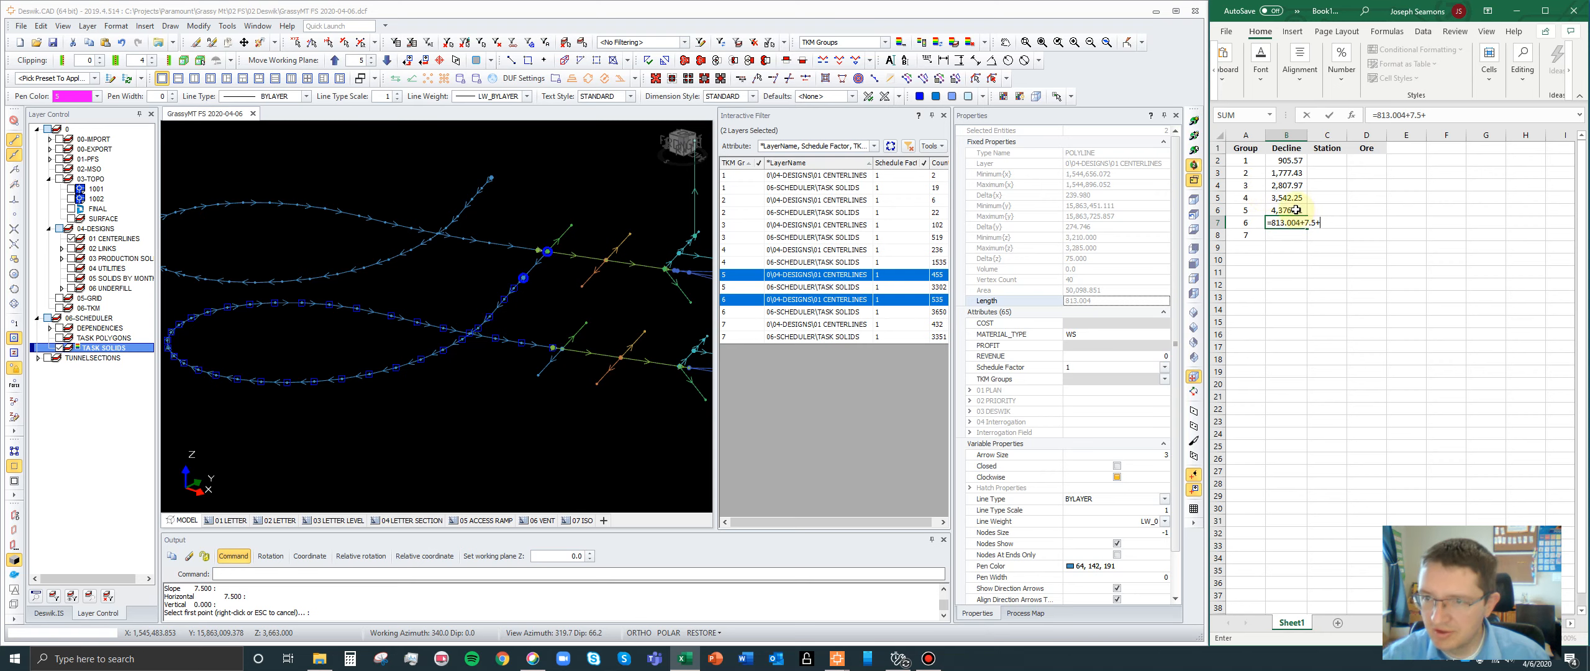
left_click(1296, 210)
key("Return")
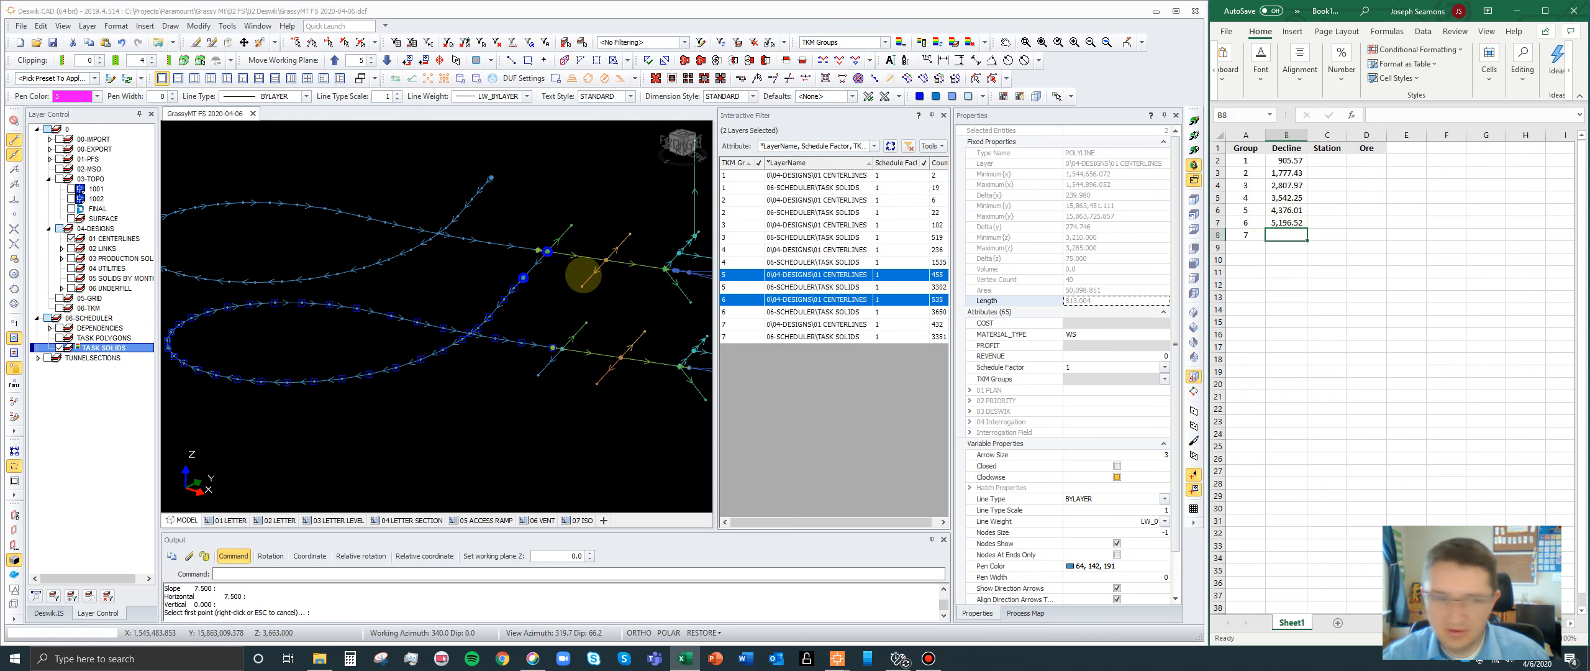
- Filter to the group 6 and 7 centerlines and select group 7's decline polyline with the connecting segment from group 6
scroll(454, 242, "down", 2)
scroll(560, 328, "up", 2)
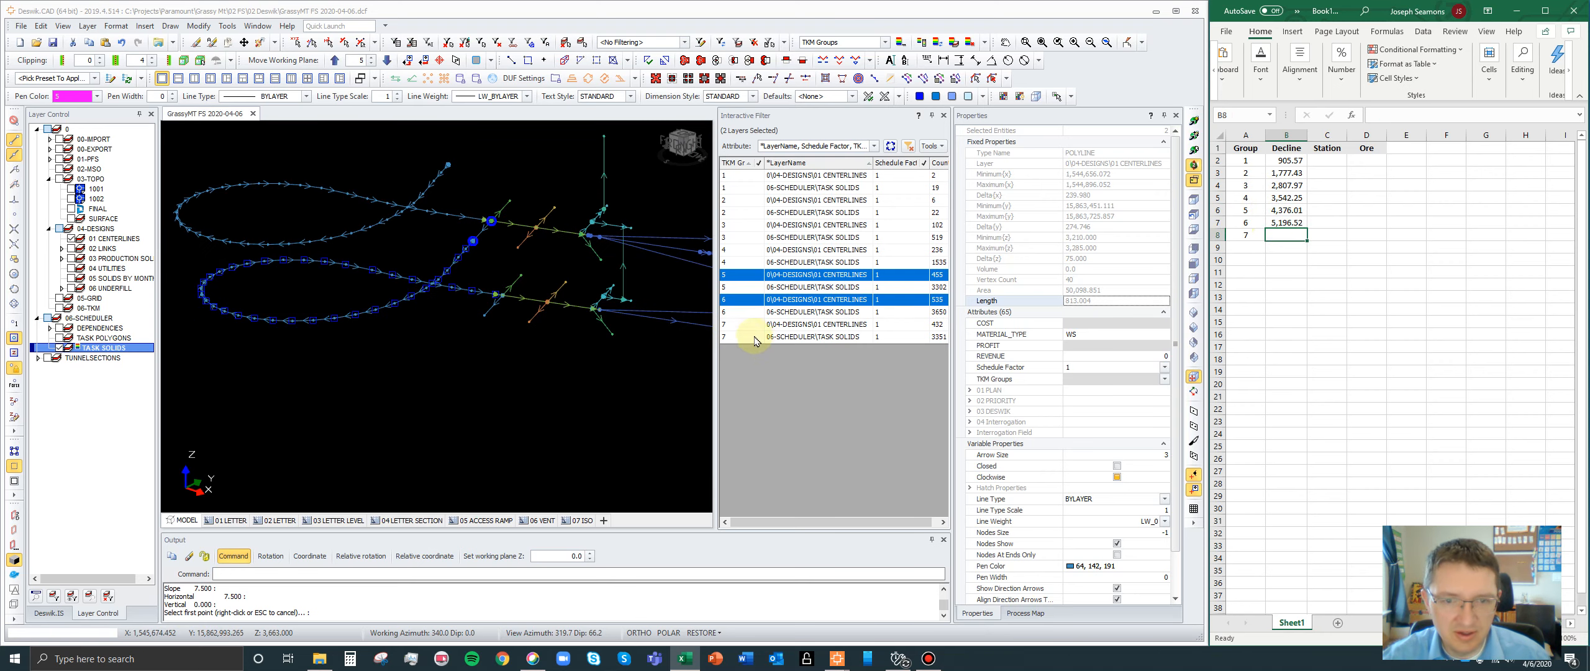
left_click(763, 300)
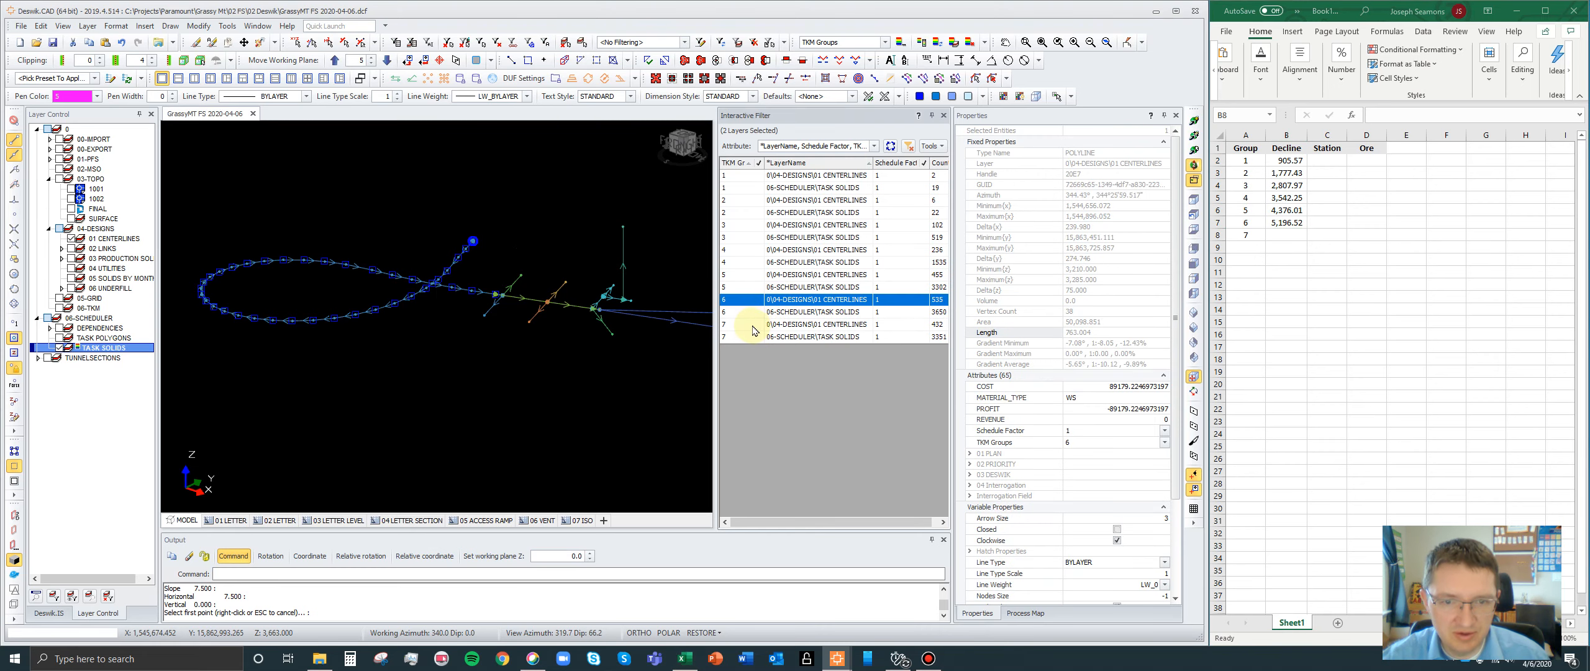
left_click(753, 325, "ctrl")
scroll(497, 330, "up", 3)
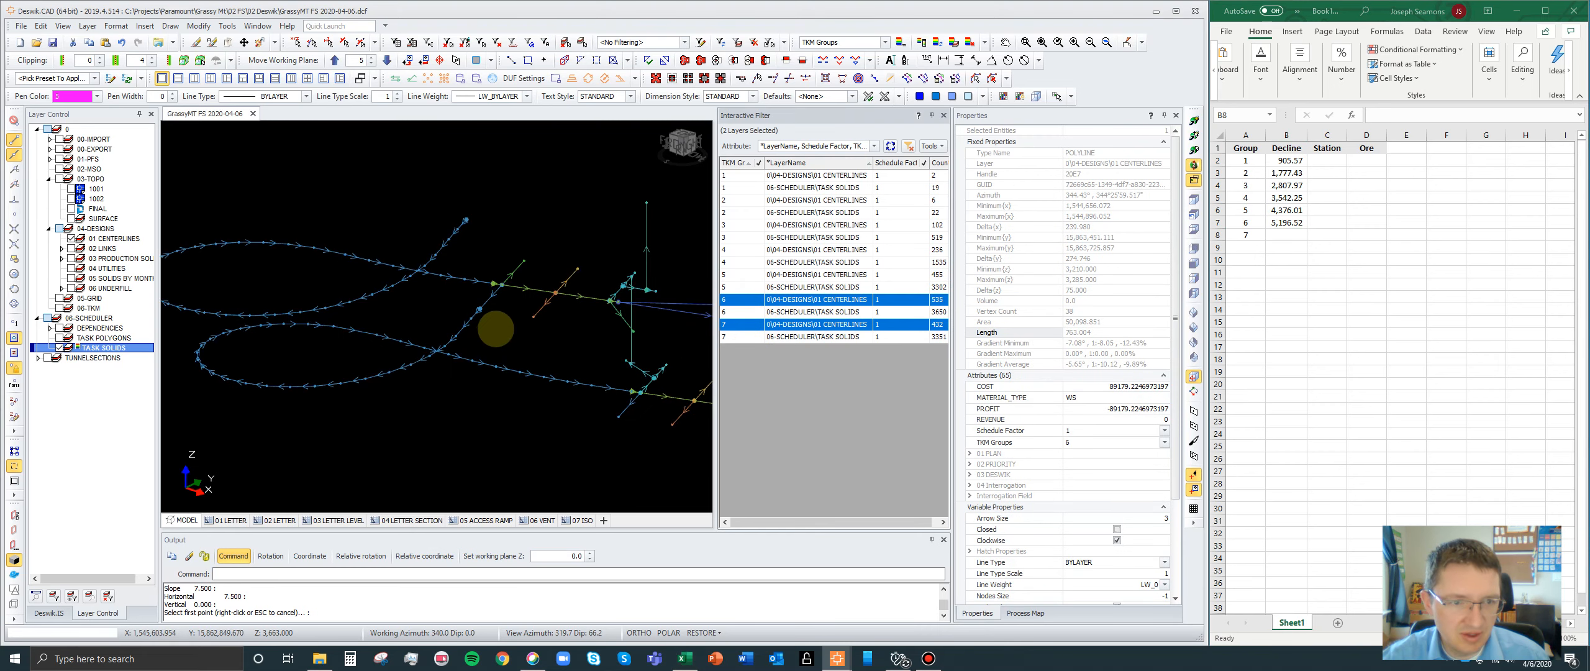
left_click(476, 300)
scroll(472, 305, "up", 3)
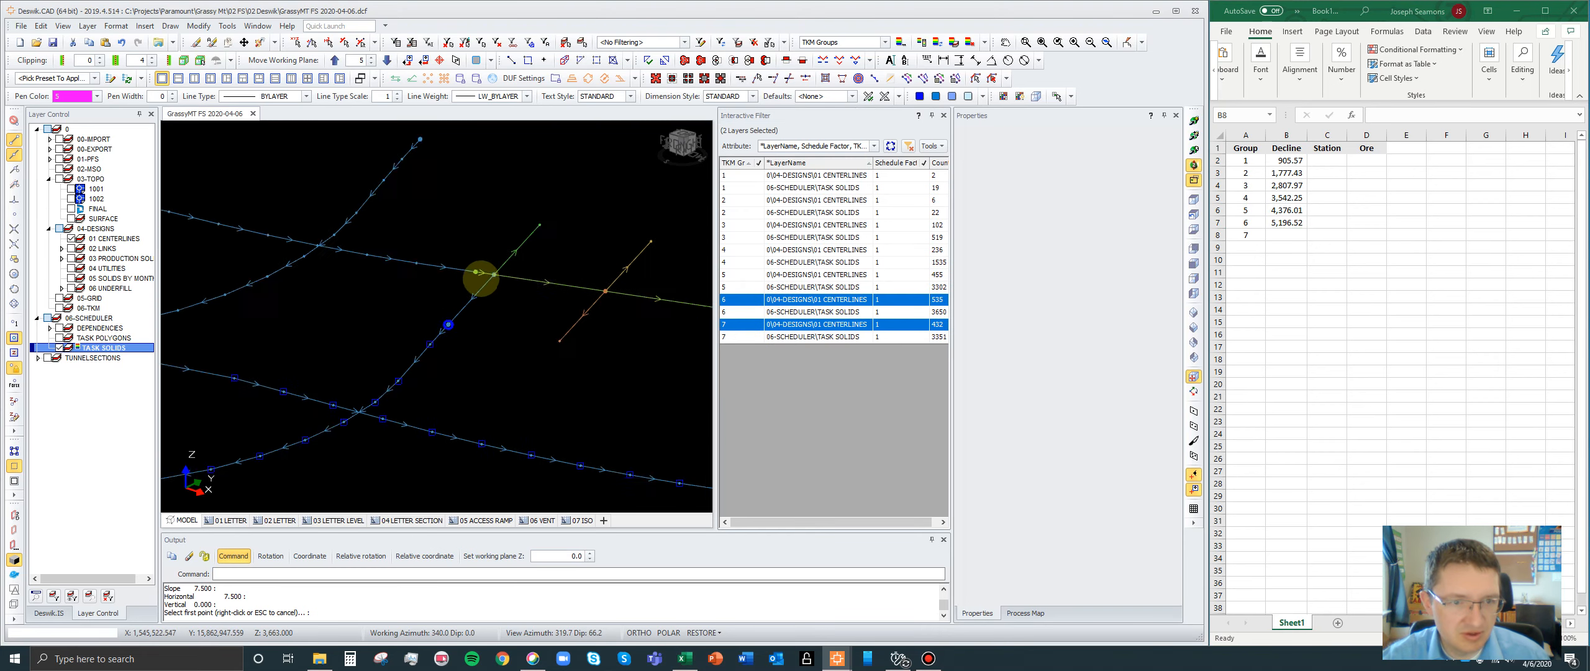
left_click(472, 283, "ctrl")
- Query the distance between group 6's decline end node and group 7's connecting segment using the DD shortcut, and close the results
type("d")
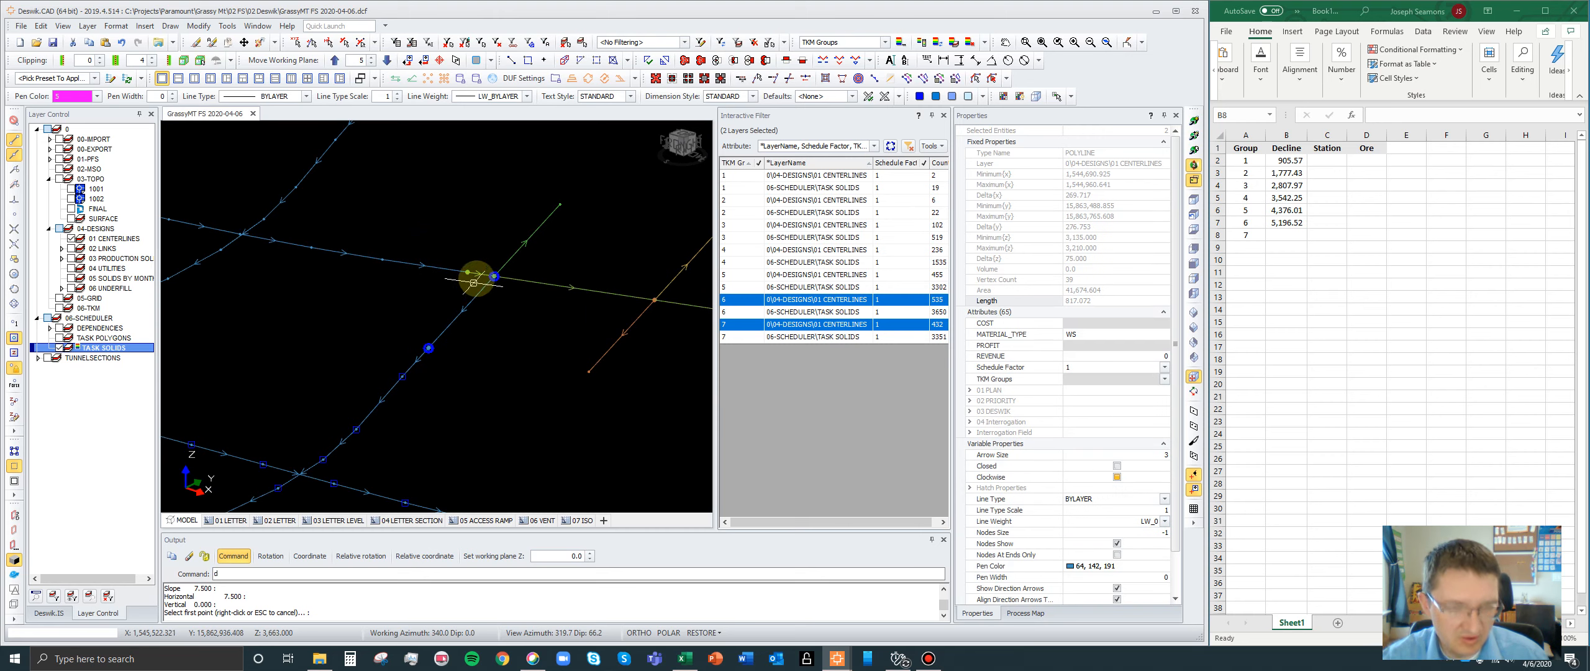
type("d")
key("Return")
left_click(468, 272)
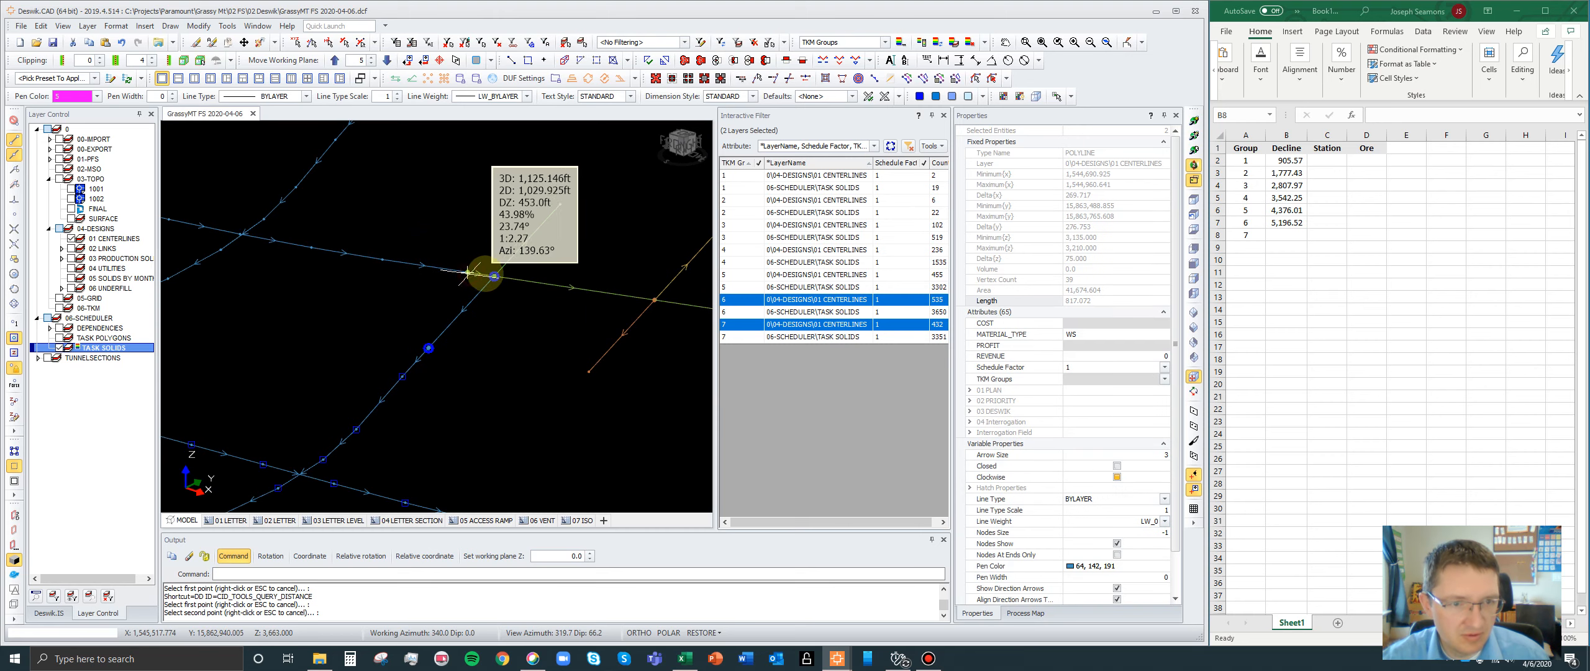
left_click(494, 275)
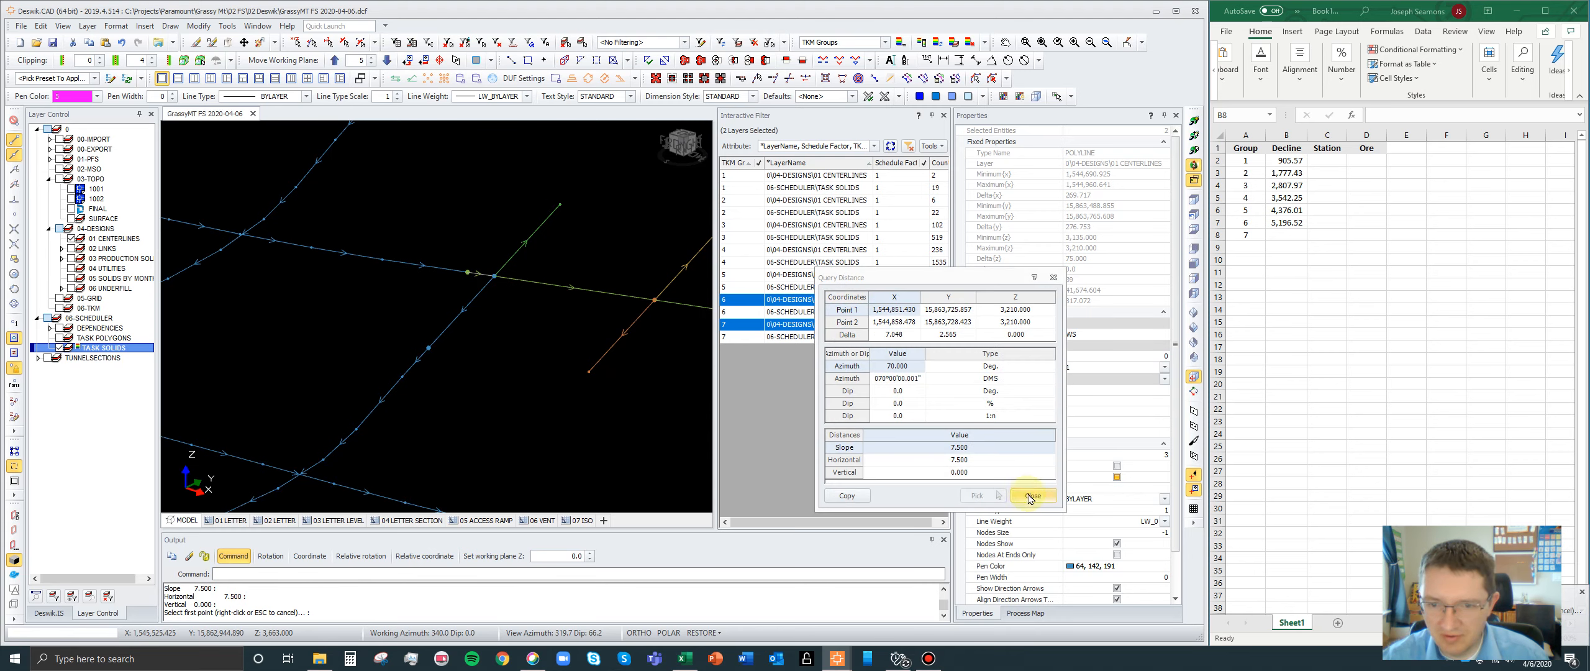
left_click(1030, 496)
- Copy the selected combined length into group 7's Decline cell B8 and add the gap and group 6's total as =817.072+7.5+B7
scroll(497, 236, "down", 5)
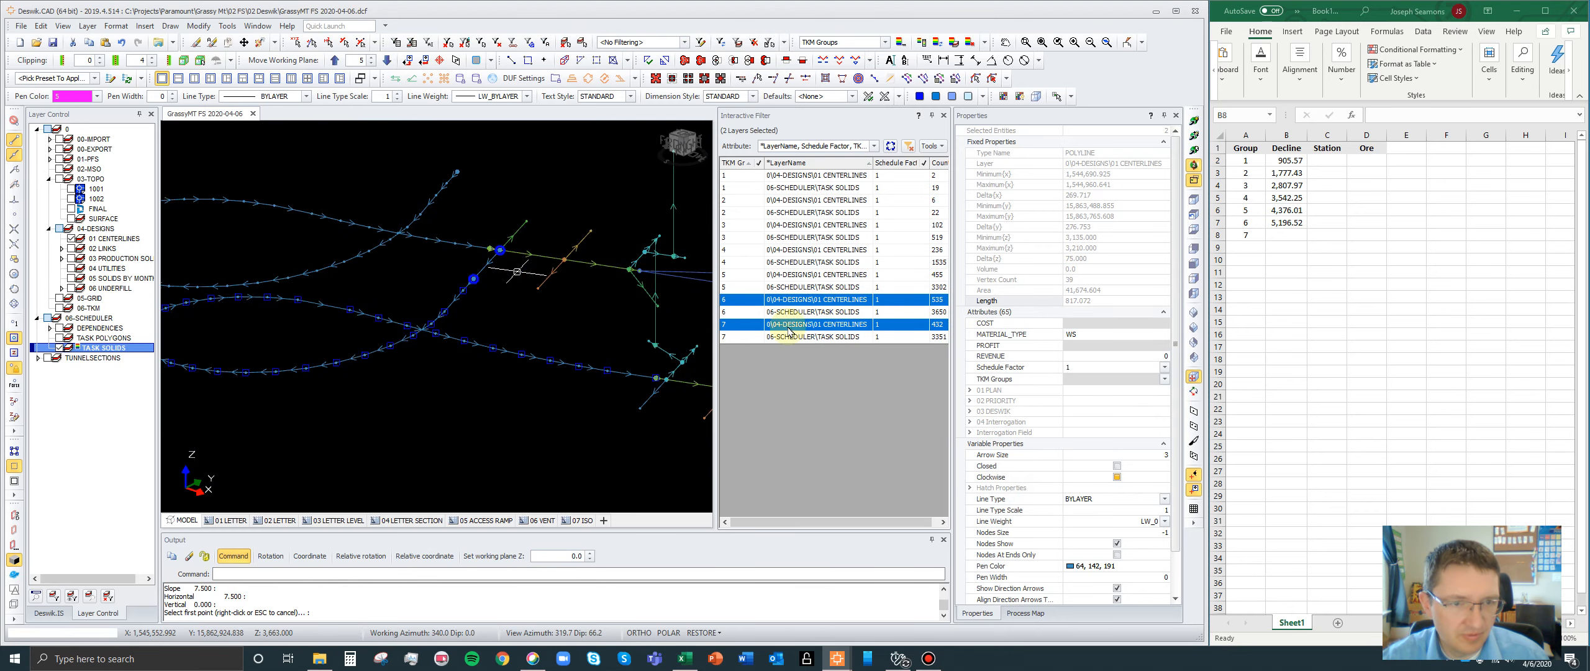
double_click(1098, 302)
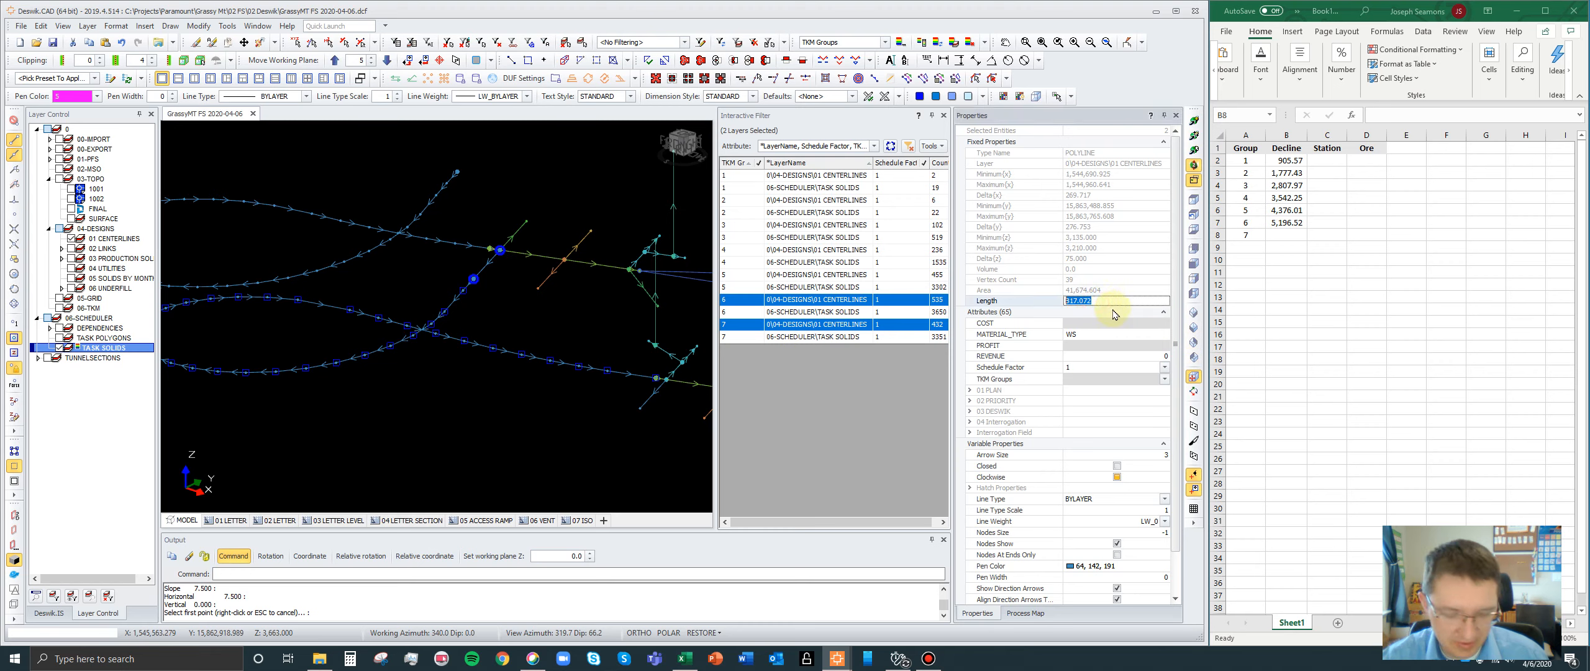
left_click(1288, 236)
type("=817.072+7.5+")
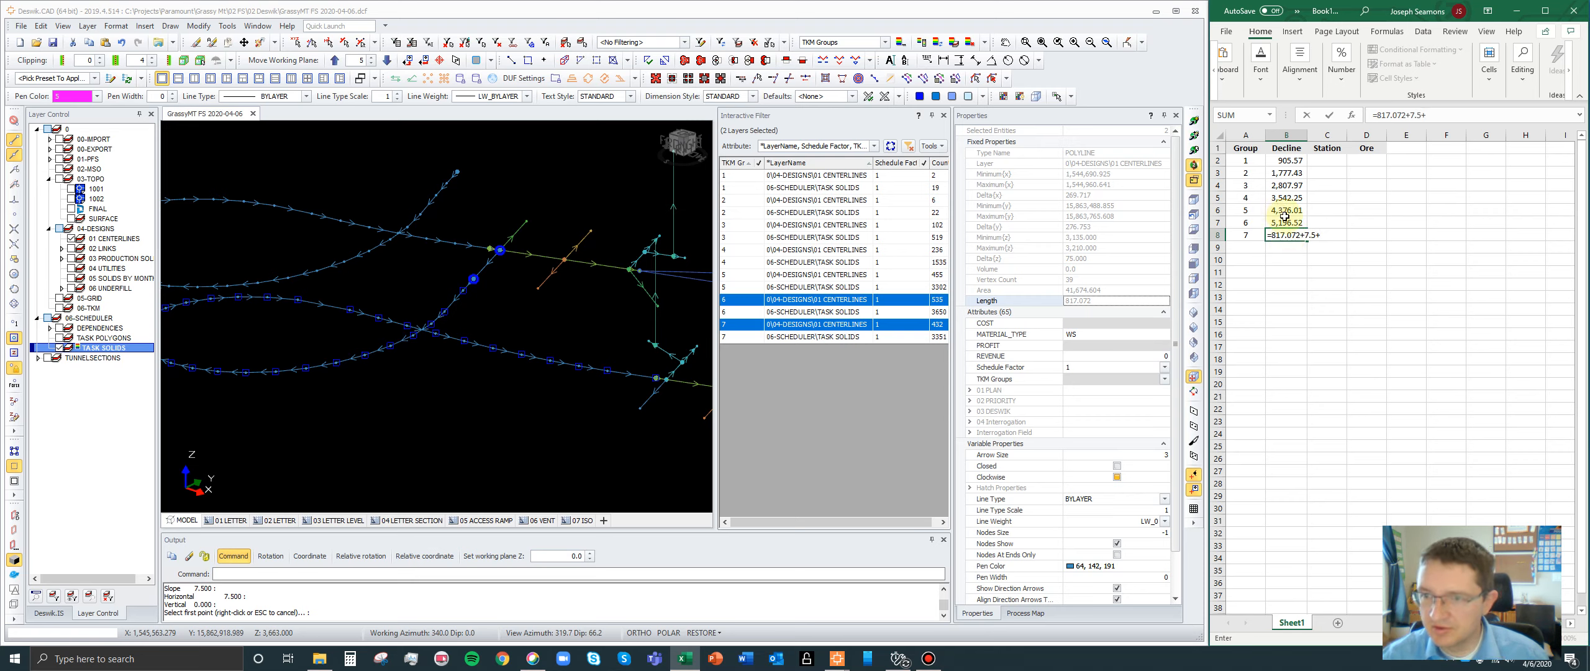
left_click(1293, 223)
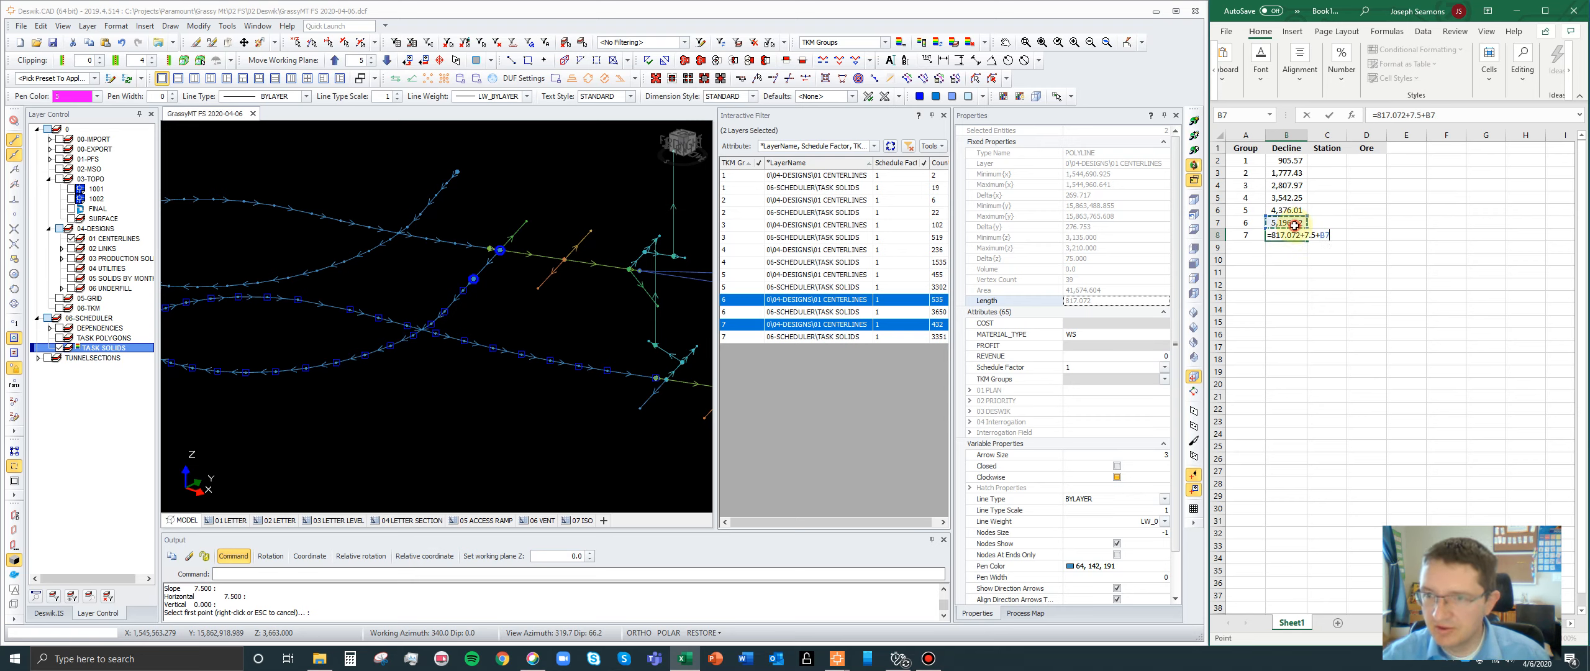
key("Return")
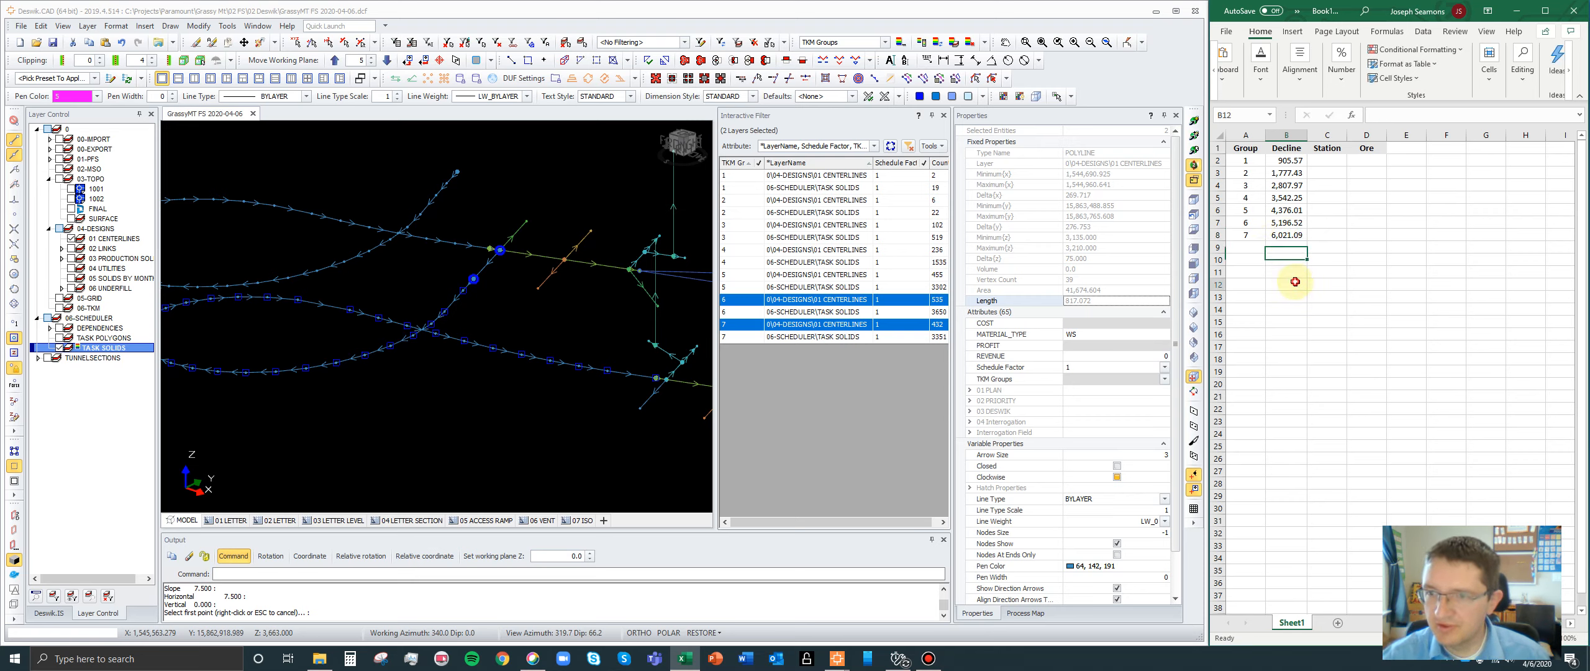
left_click(1296, 281)
- Filter to group 7's centerlines only and select the station polyline off the decline's end to check its length
scroll(381, 363, "down", 4)
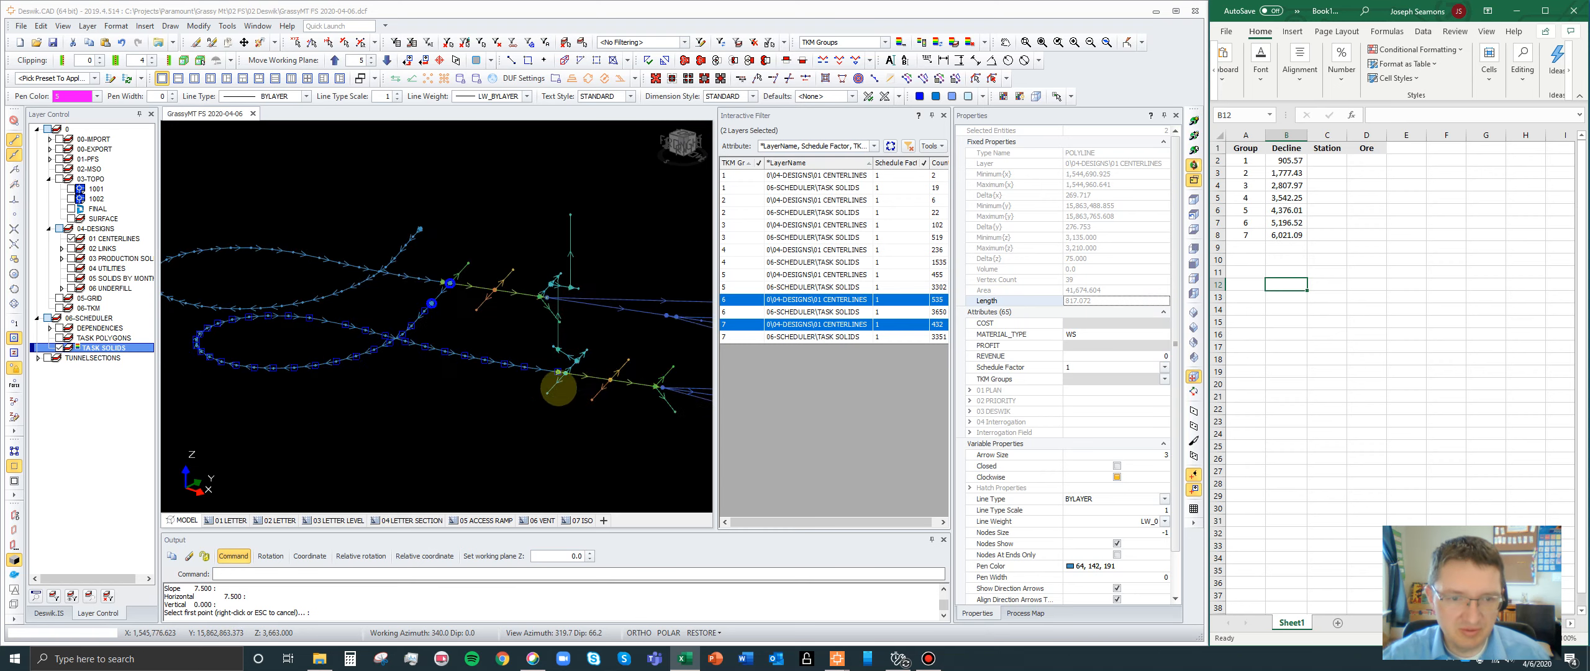
scroll(556, 384, "up", 6)
scroll(543, 385, "up", 3)
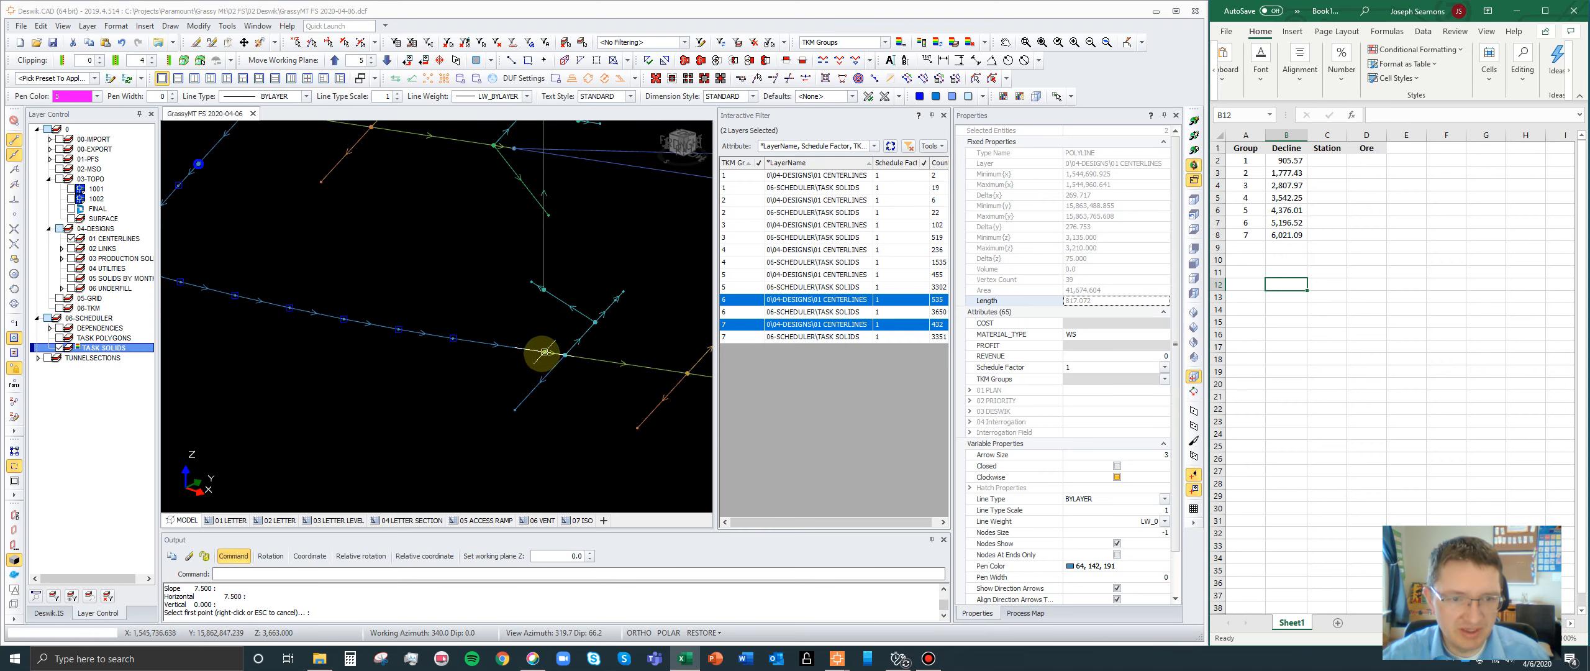
scroll(355, 302, "down", 3)
left_click(838, 327)
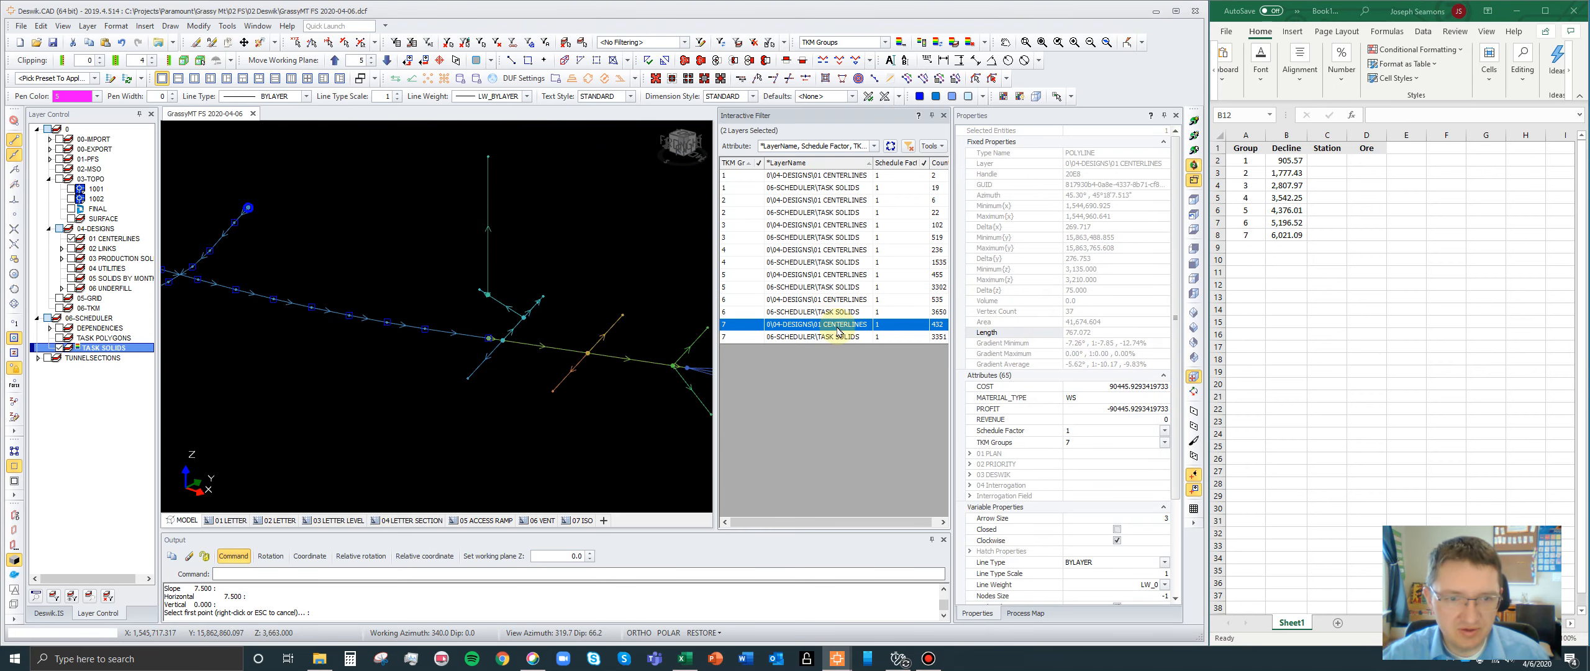
scroll(331, 269, "down", 4)
scroll(410, 284, "up", 4)
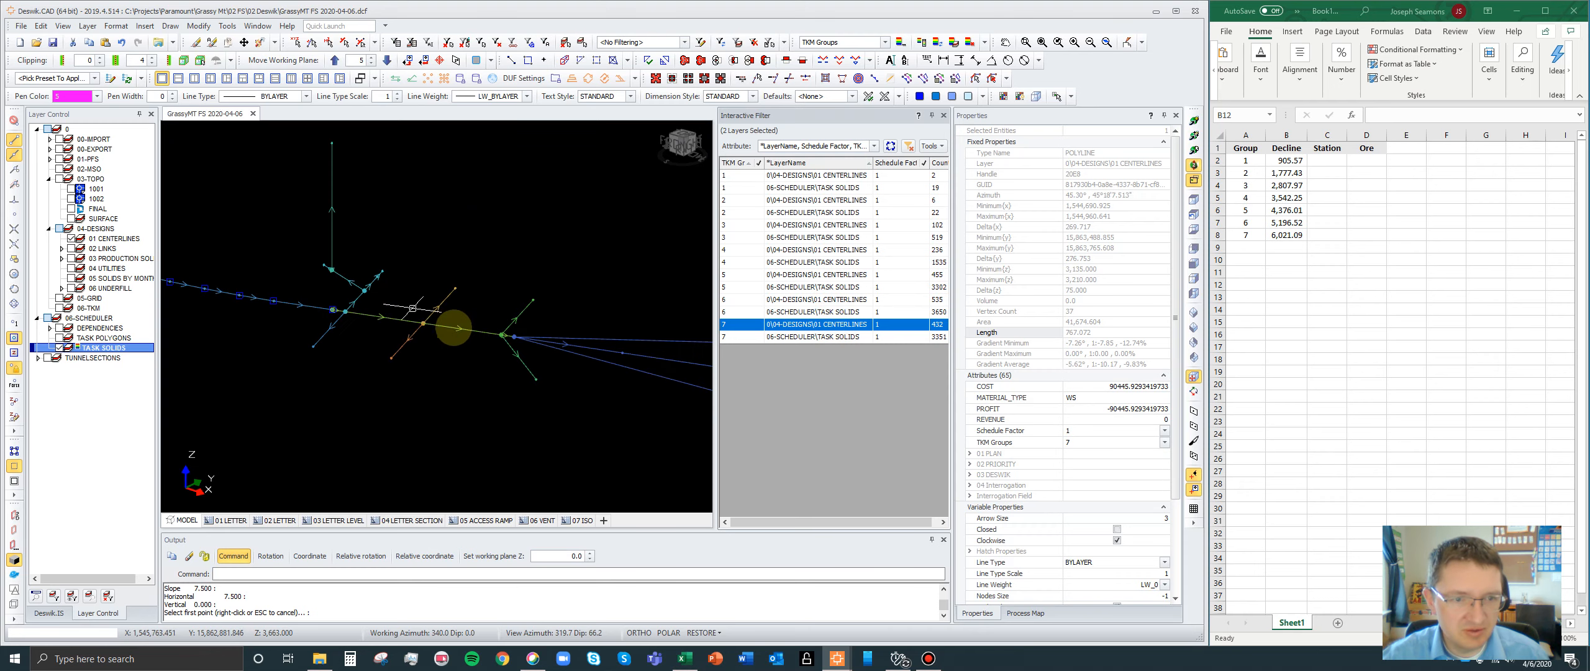
left_click(476, 332)
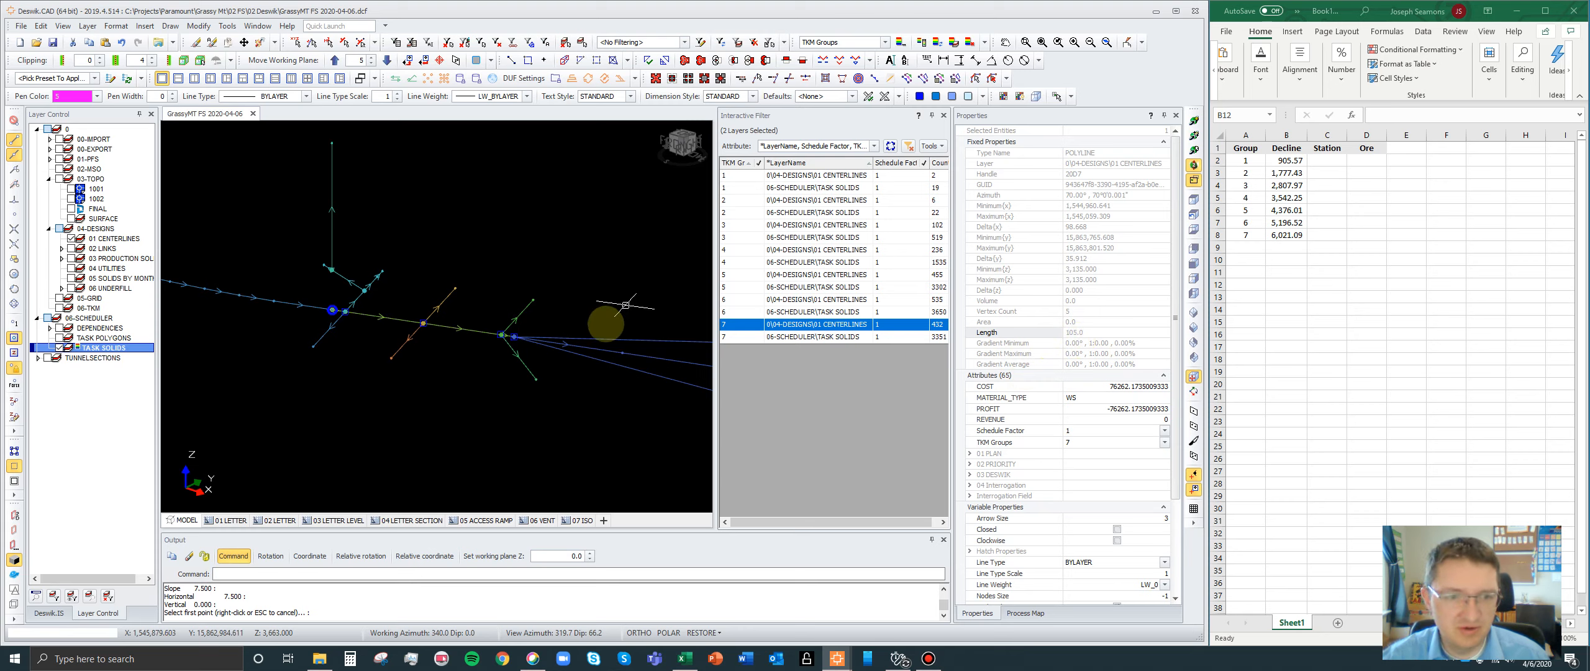
scroll(534, 319, "down", 2)
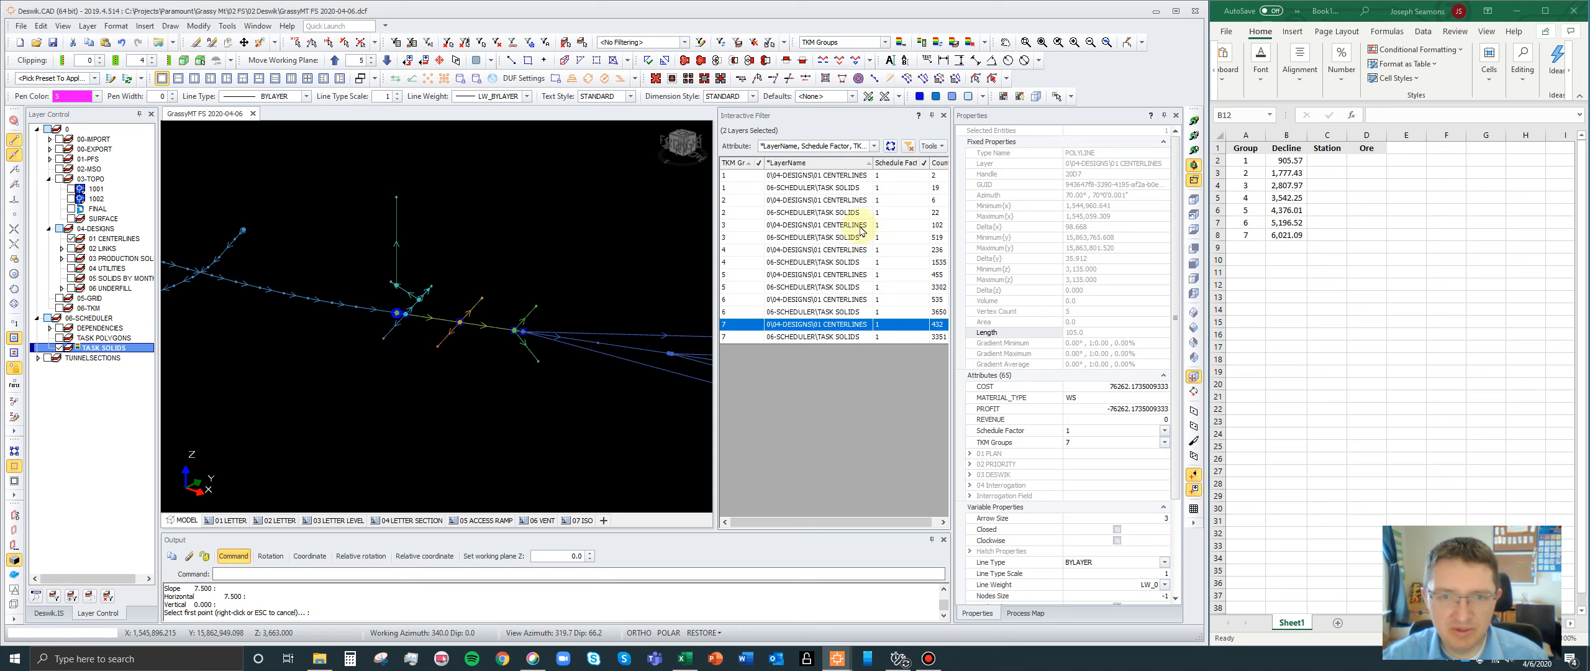
- Add the ACT_TYPE attribute to the interactive filter and restrict the list to the STA activity type
left_click(874, 146)
left_click(765, 243)
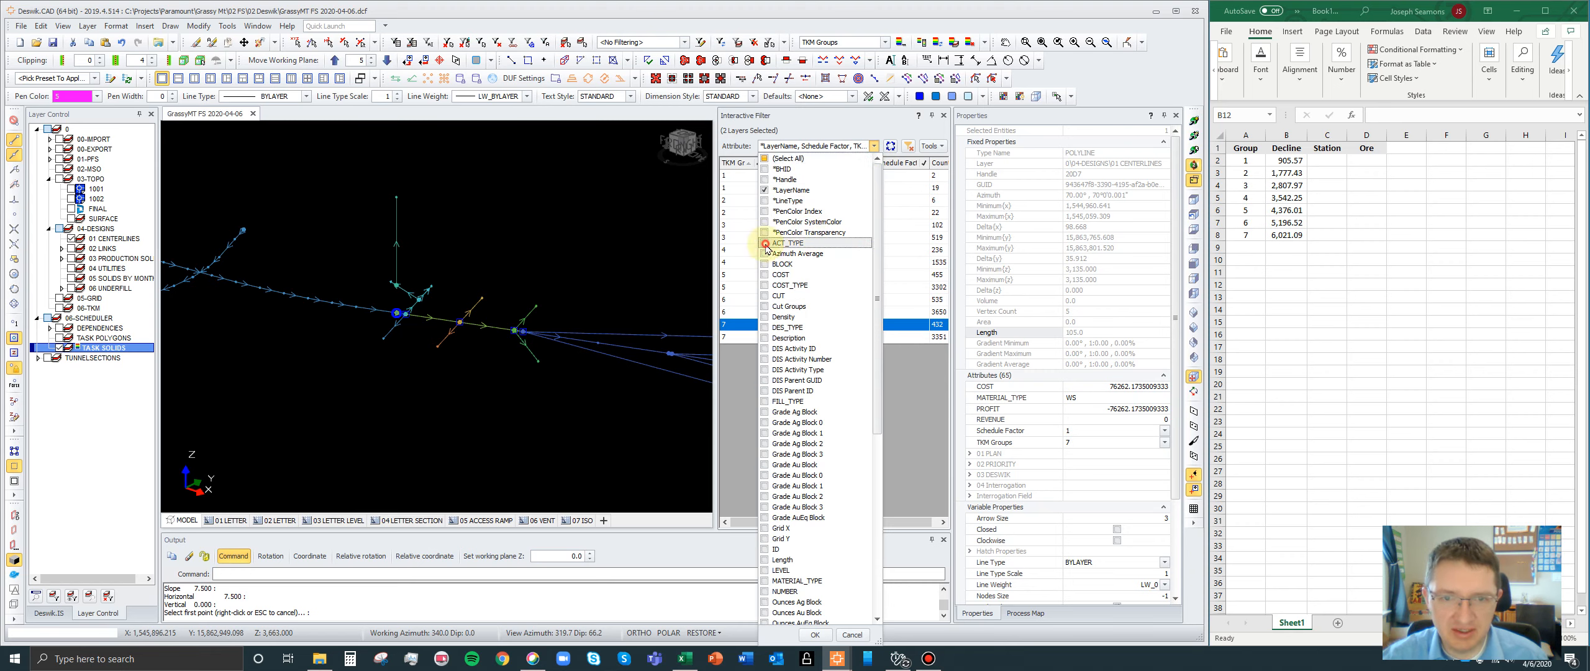
left_click(815, 635)
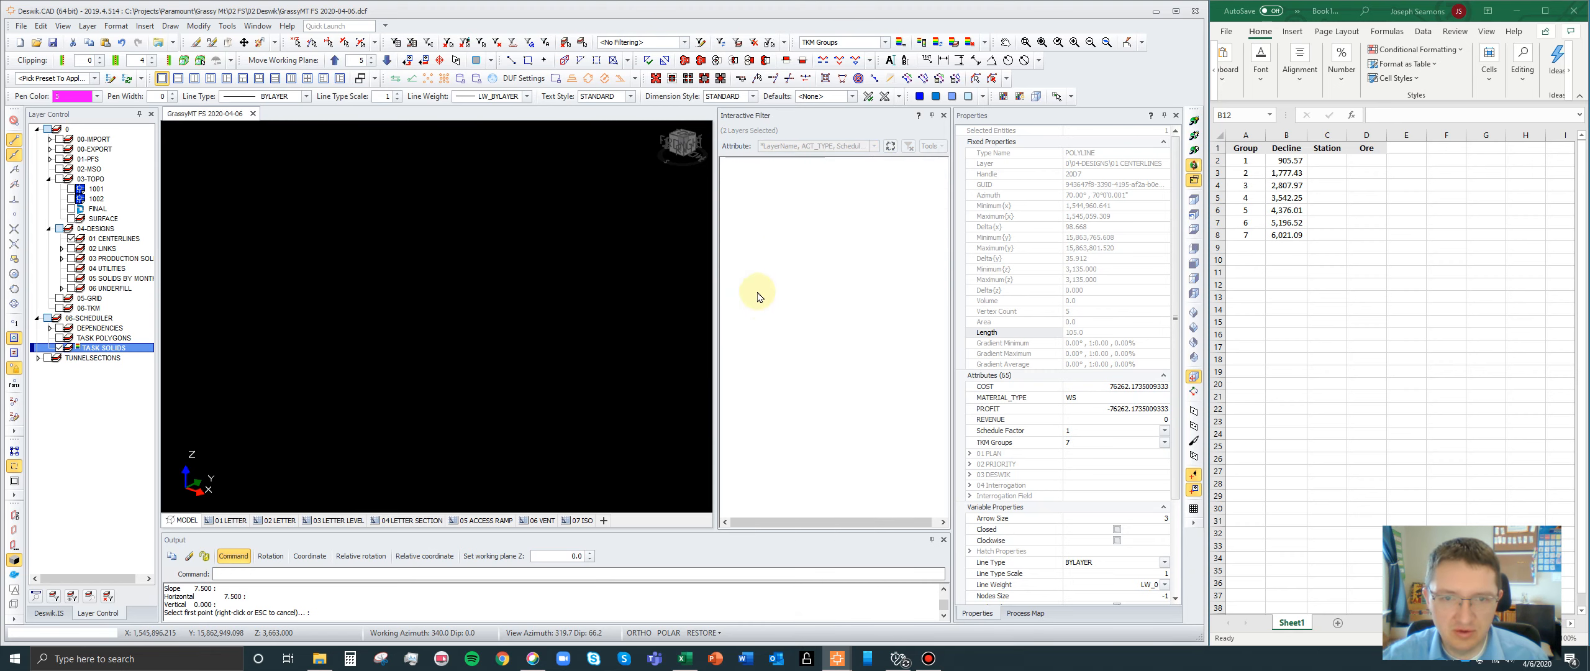
left_click(753, 163)
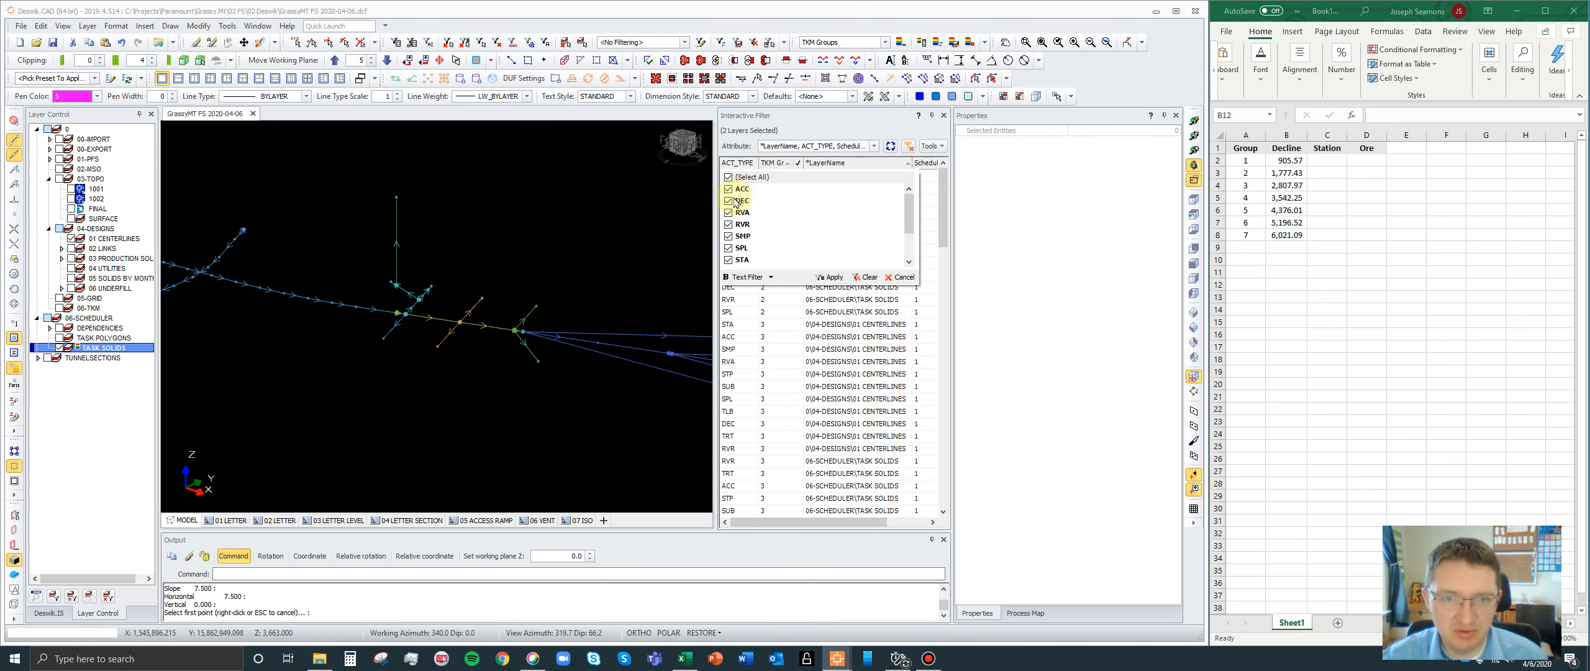
left_click(728, 178)
left_click(728, 260)
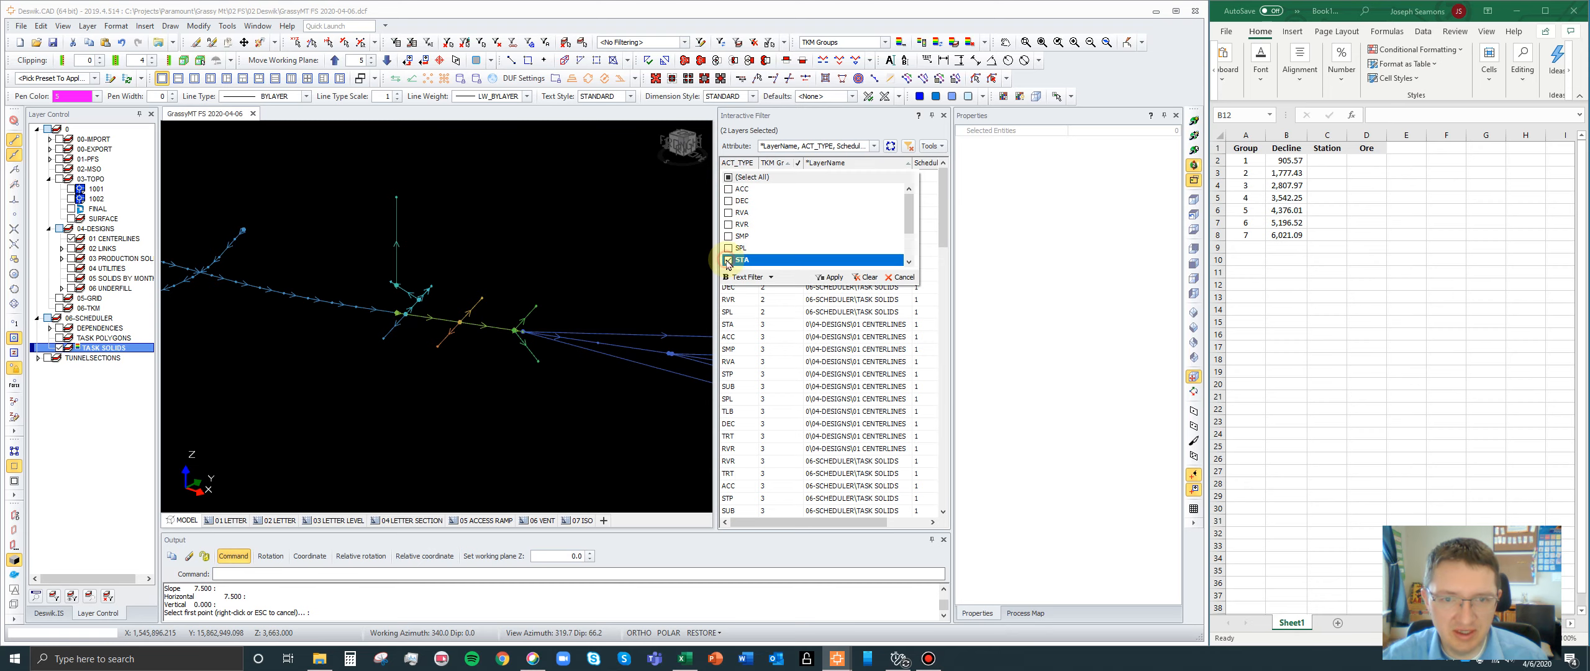
left_click(832, 277)
- Show the STA centerlines of groups 3, 4, 5, 6 and 7 together in the model
left_click(833, 274)
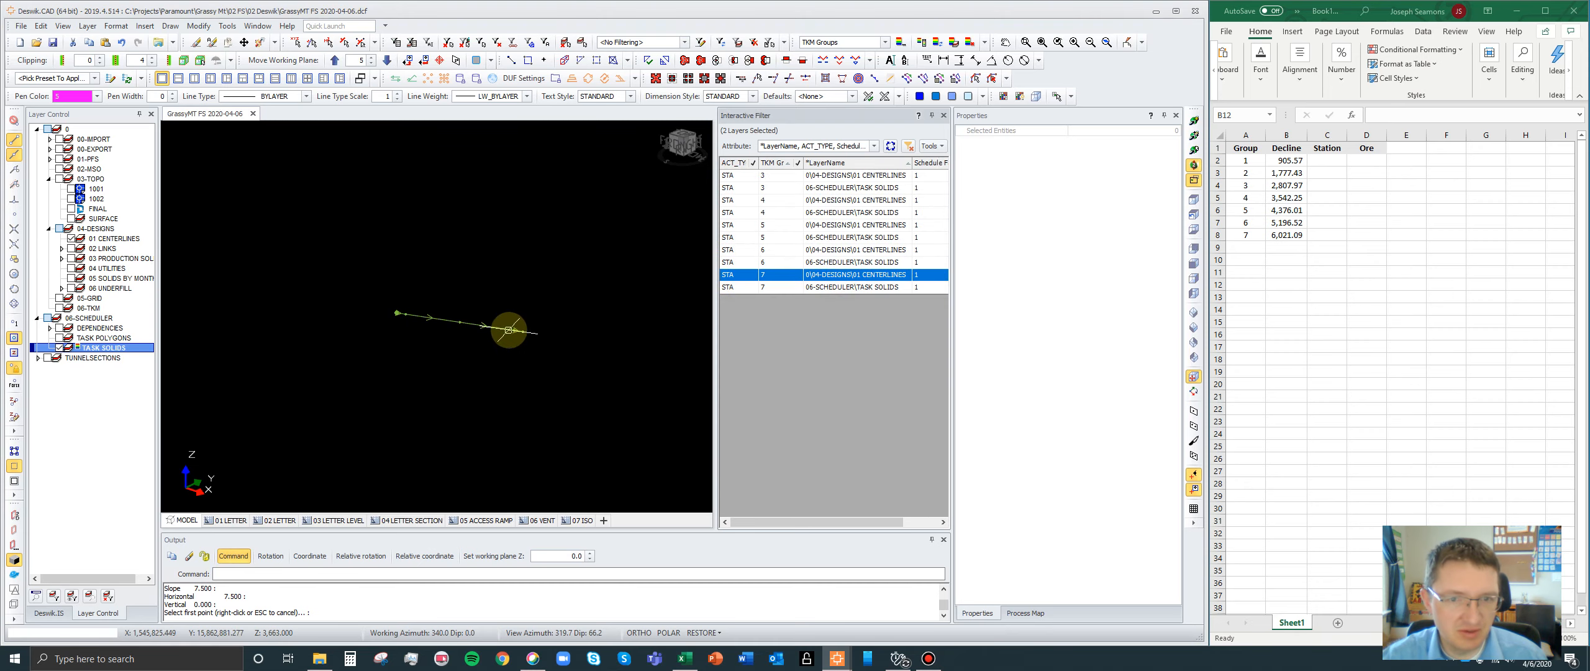
left_click(775, 250, "ctrl")
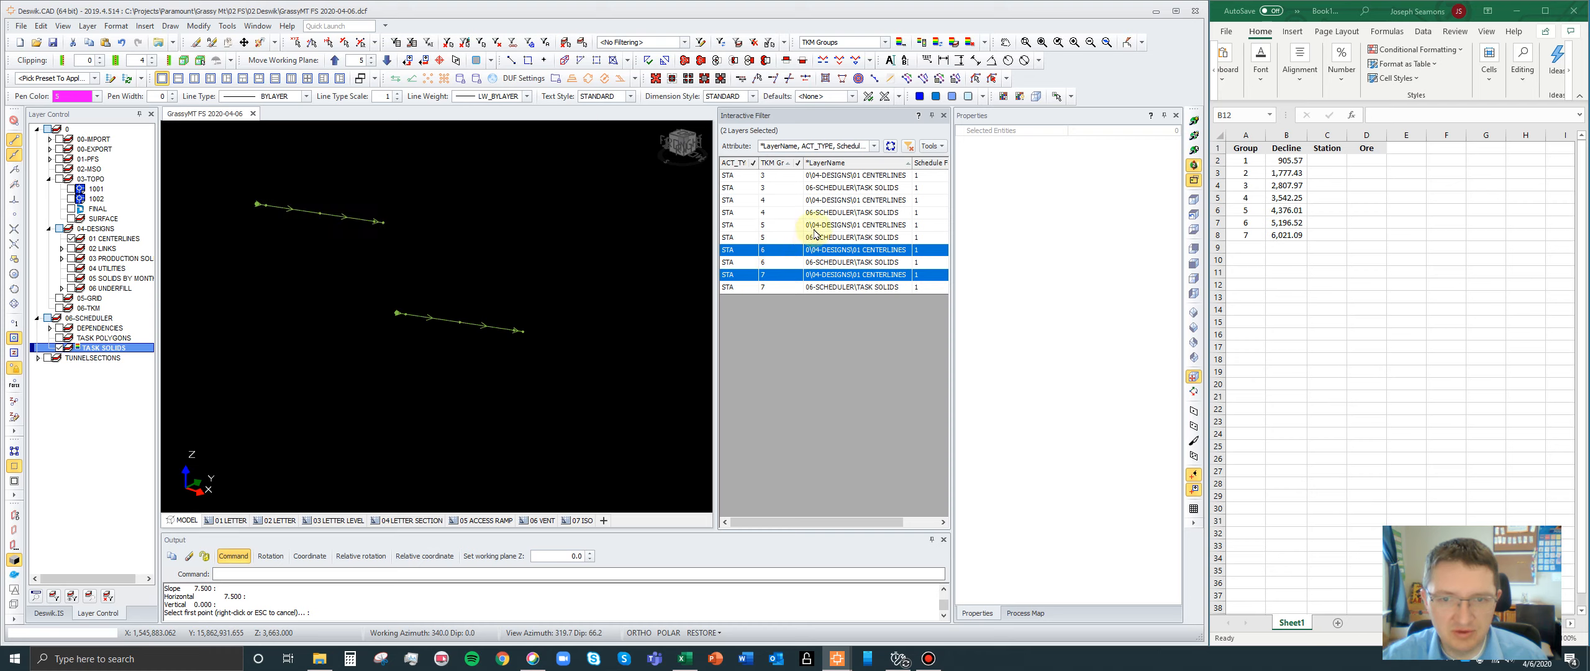
left_click(815, 222, "ctrl")
left_click(820, 200, "ctrl")
left_click(820, 175, "ctrl")
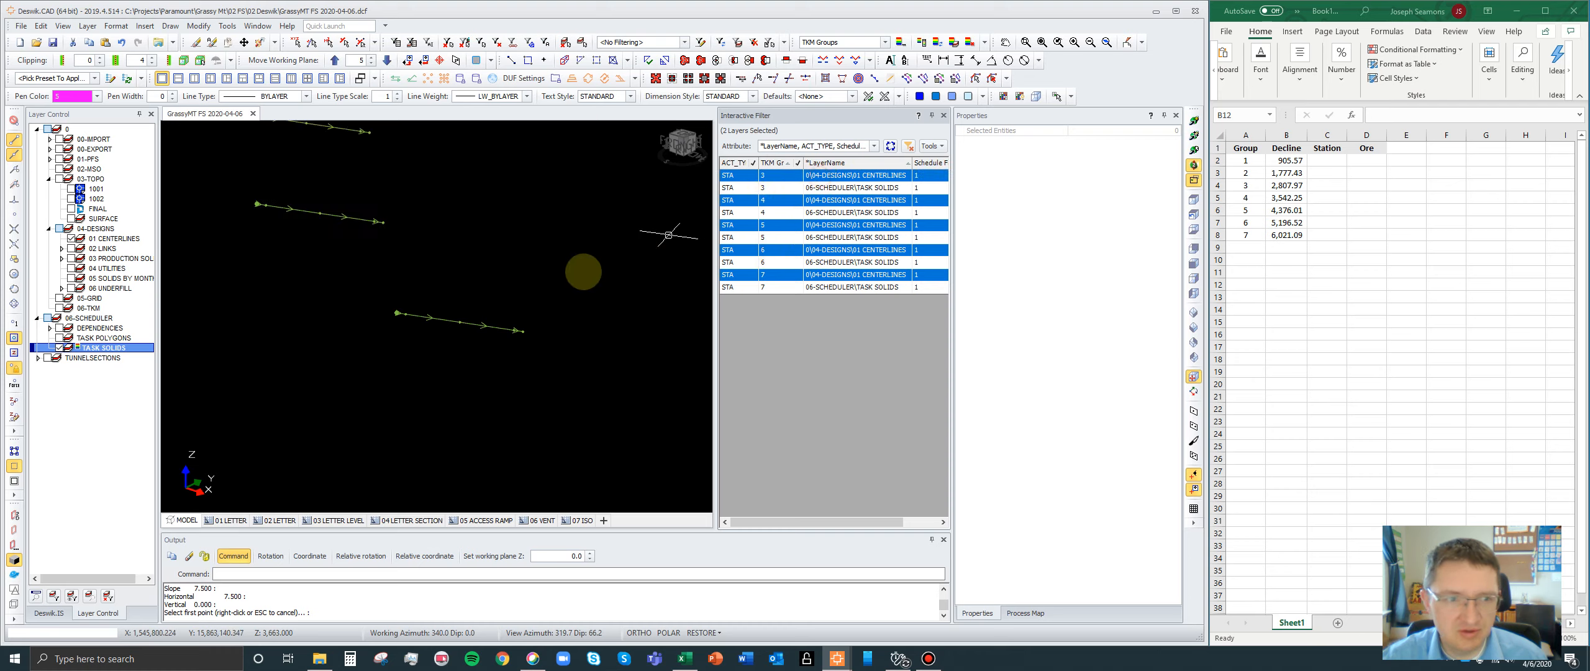
- Select the station centerlines one at a time from group 7 up to group 3 and compare their lengths
scroll(539, 357, "down", 3)
scroll(536, 357, "up", 2)
left_click(507, 367)
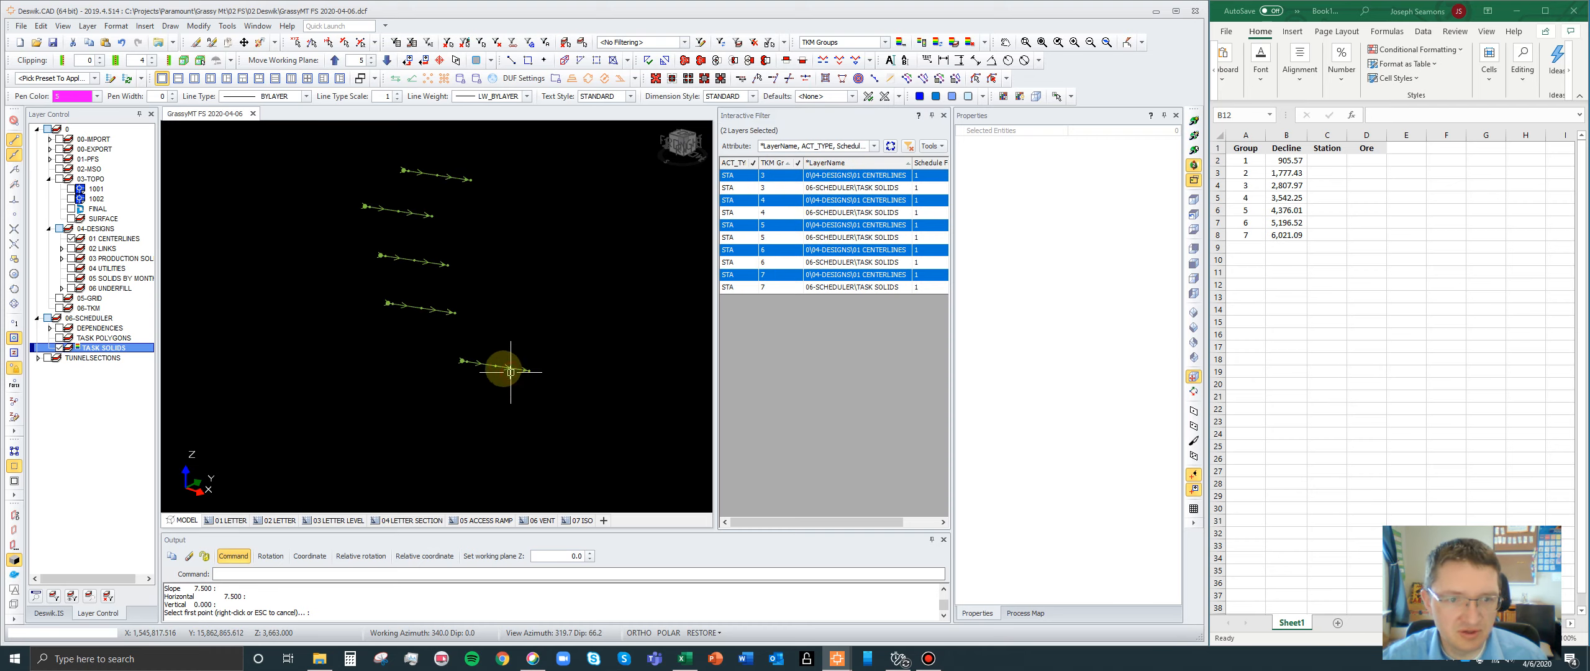
left_click(1079, 336)
left_click(422, 308)
left_click(386, 255)
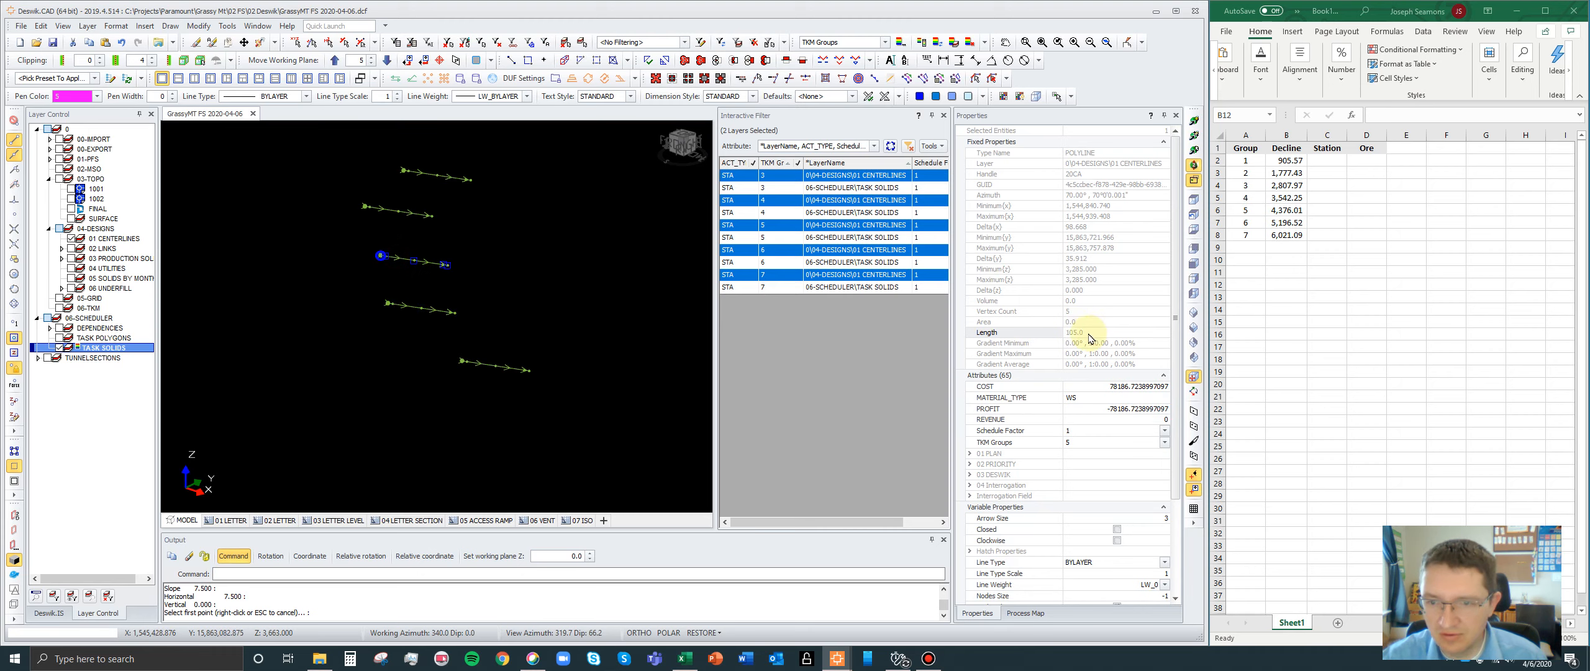
left_click(415, 212)
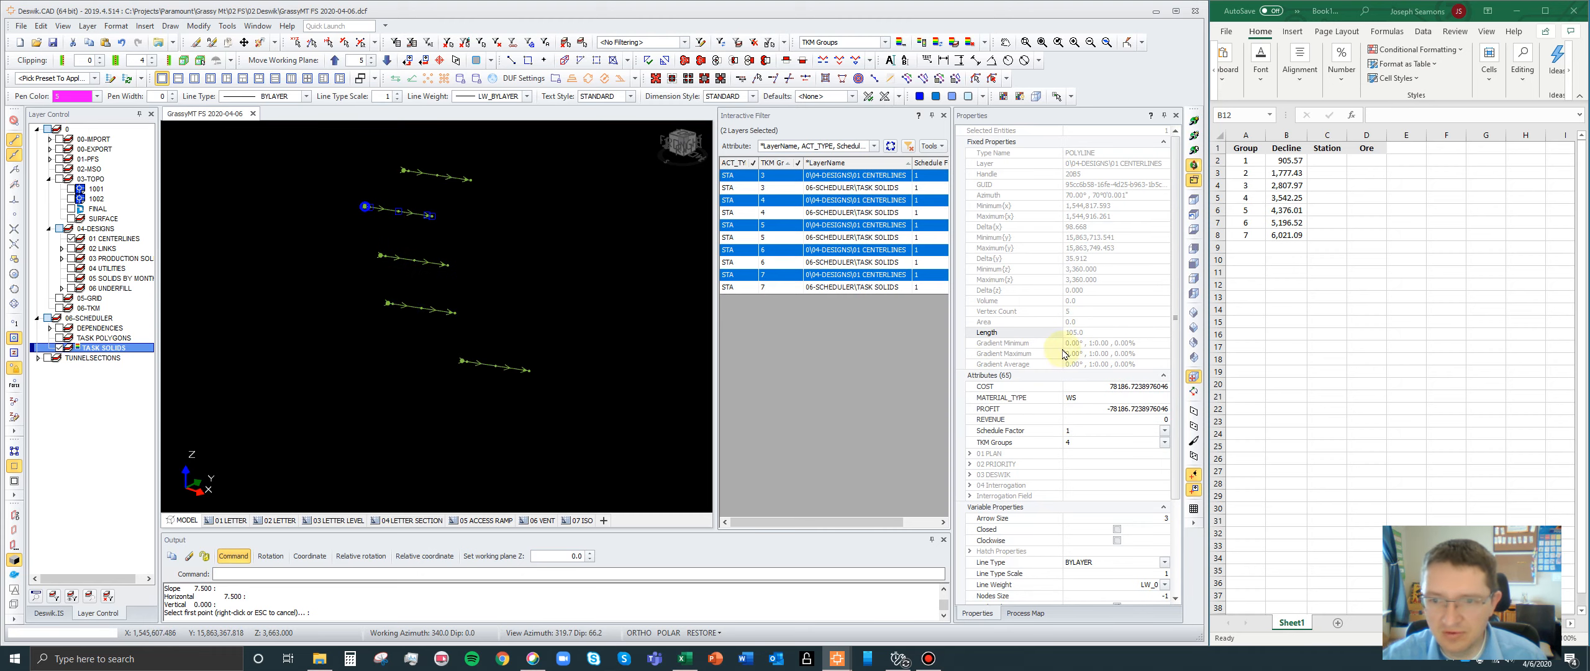
left_click(423, 174)
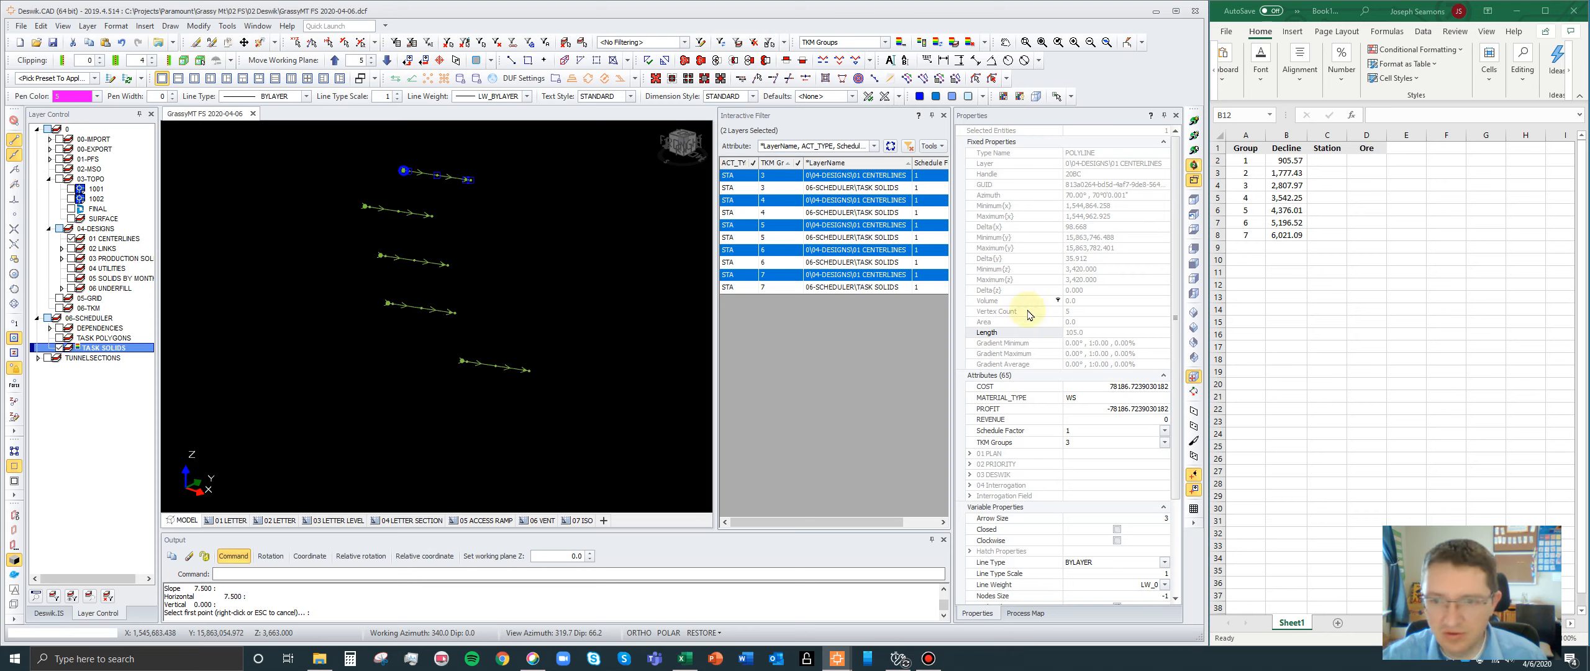
scroll(446, 344, "down", 3)
scroll(440, 313, "up", 2)
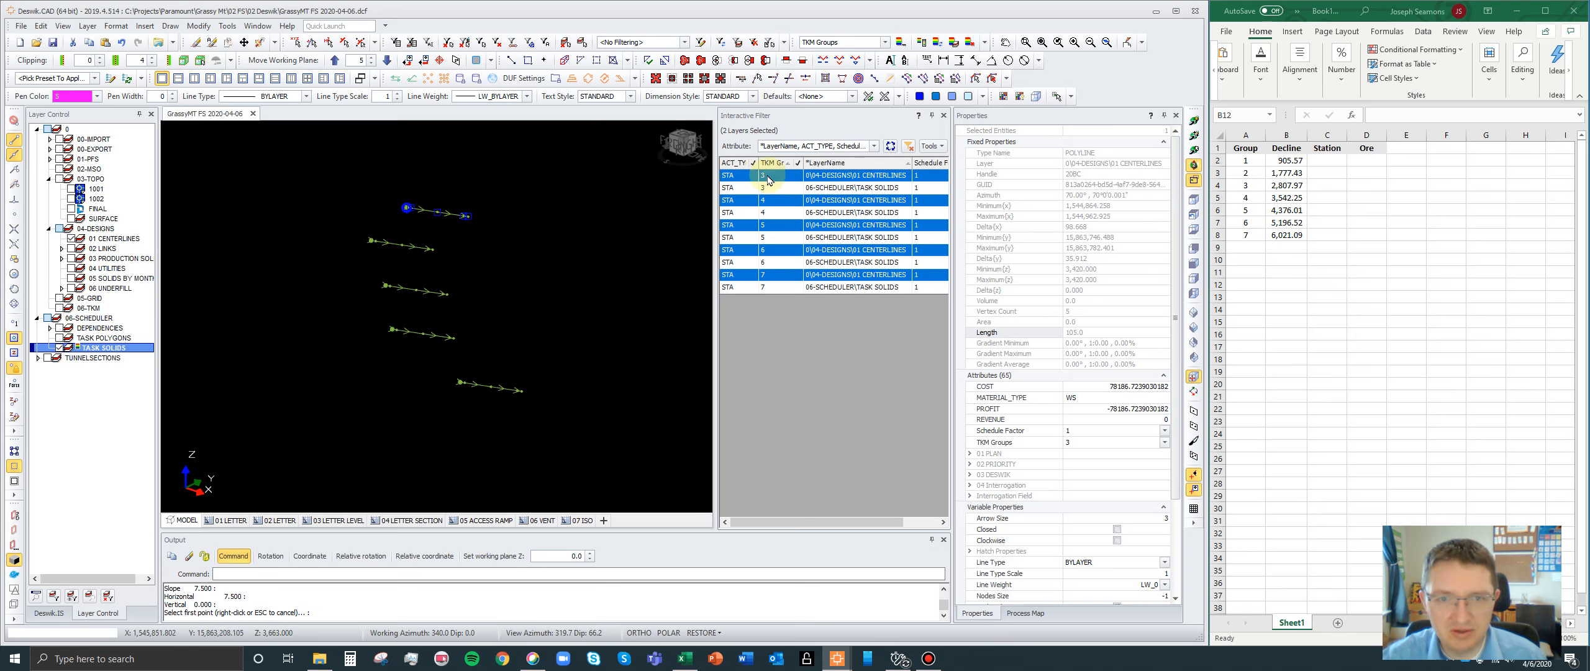
- Enter 105 as group 3's Station distance in C4 and copy it into C5:C8 for groups 4 to 7
left_click(1329, 187)
type("105")
key("ctrl+Return")
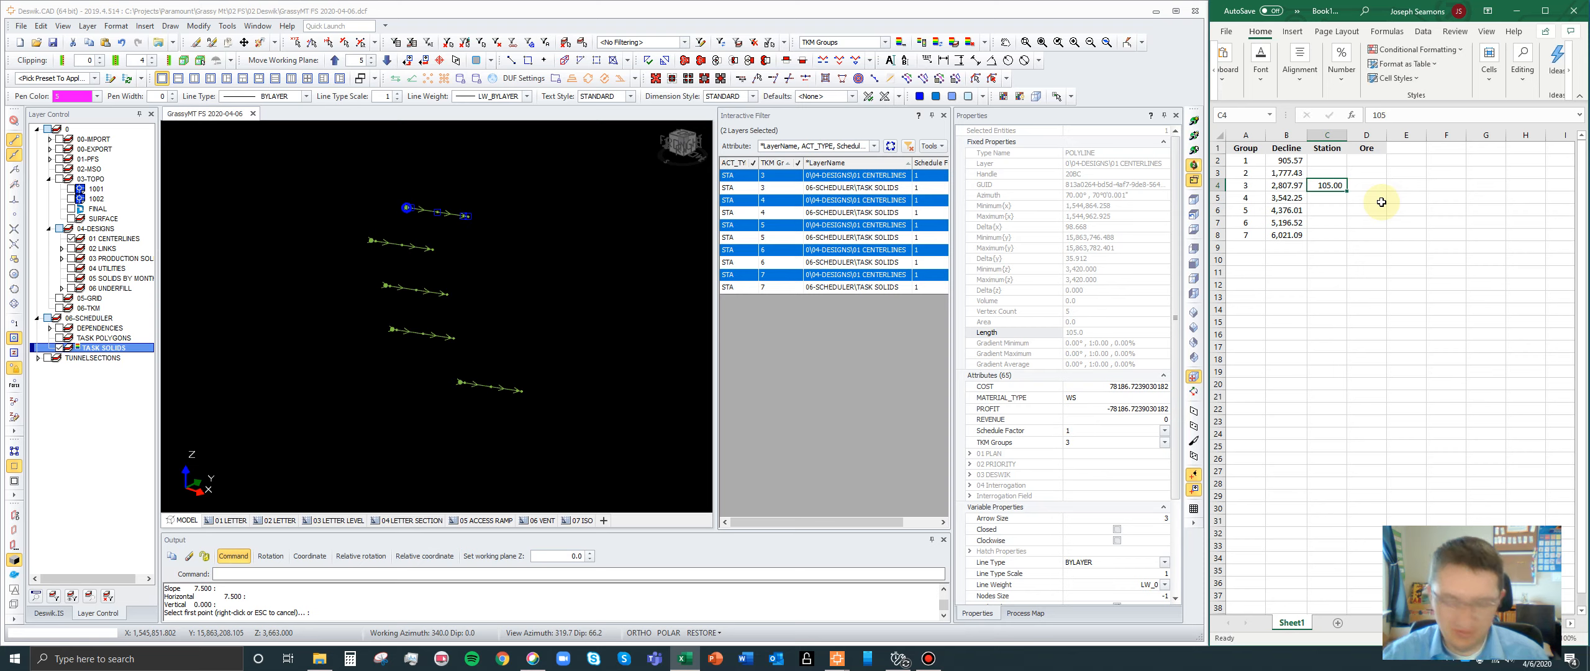
key("ctrl+c")
key("shift+Down")
key("shift+Down")
key("shift+Down")
key("shift+Down")
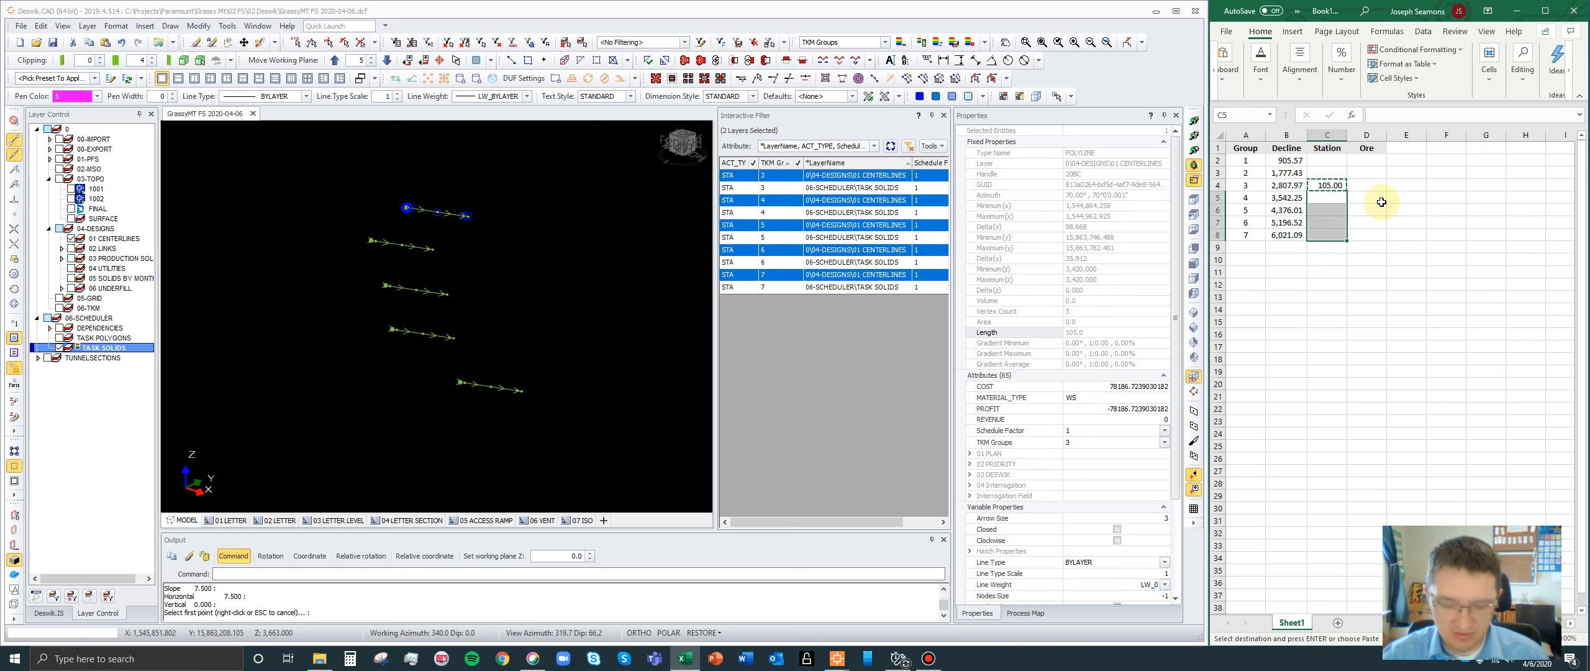
key("ctrl+v")
left_click(1372, 188)
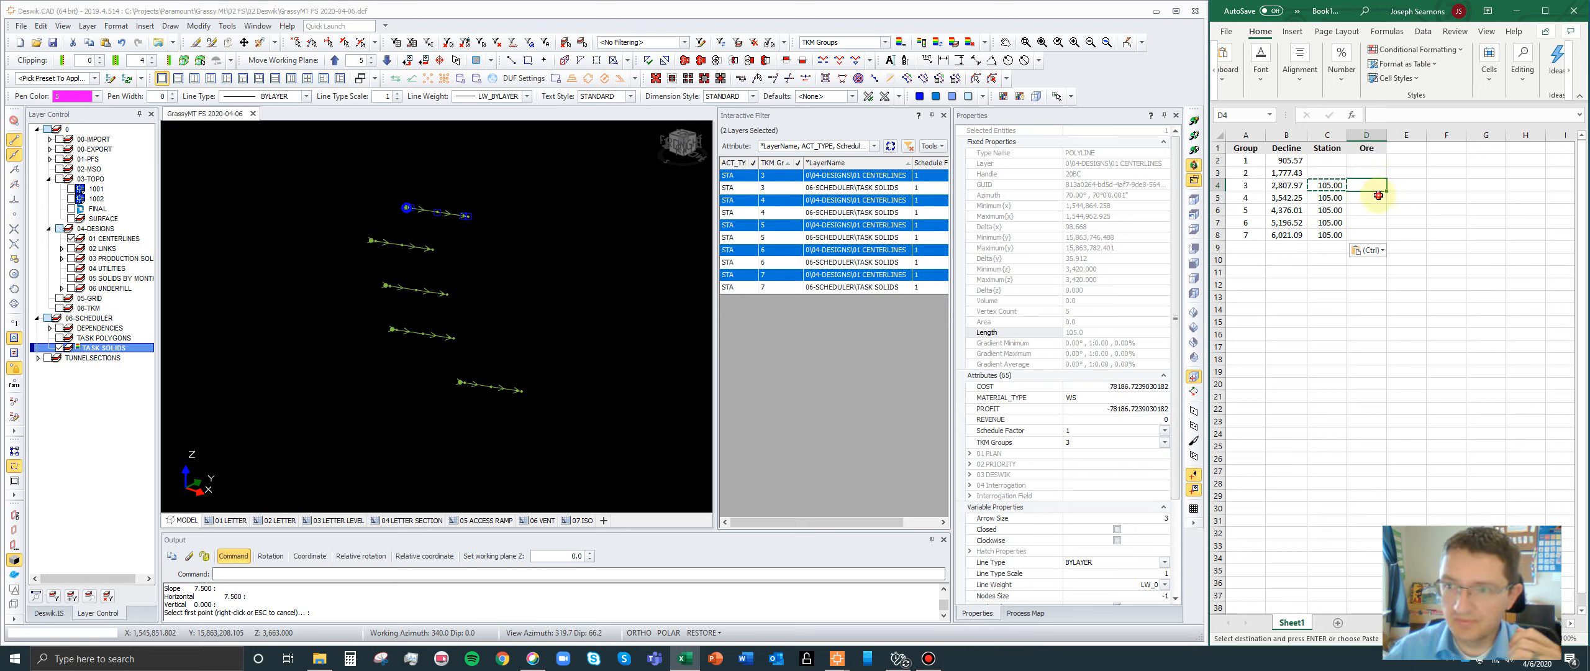
key("Escape")
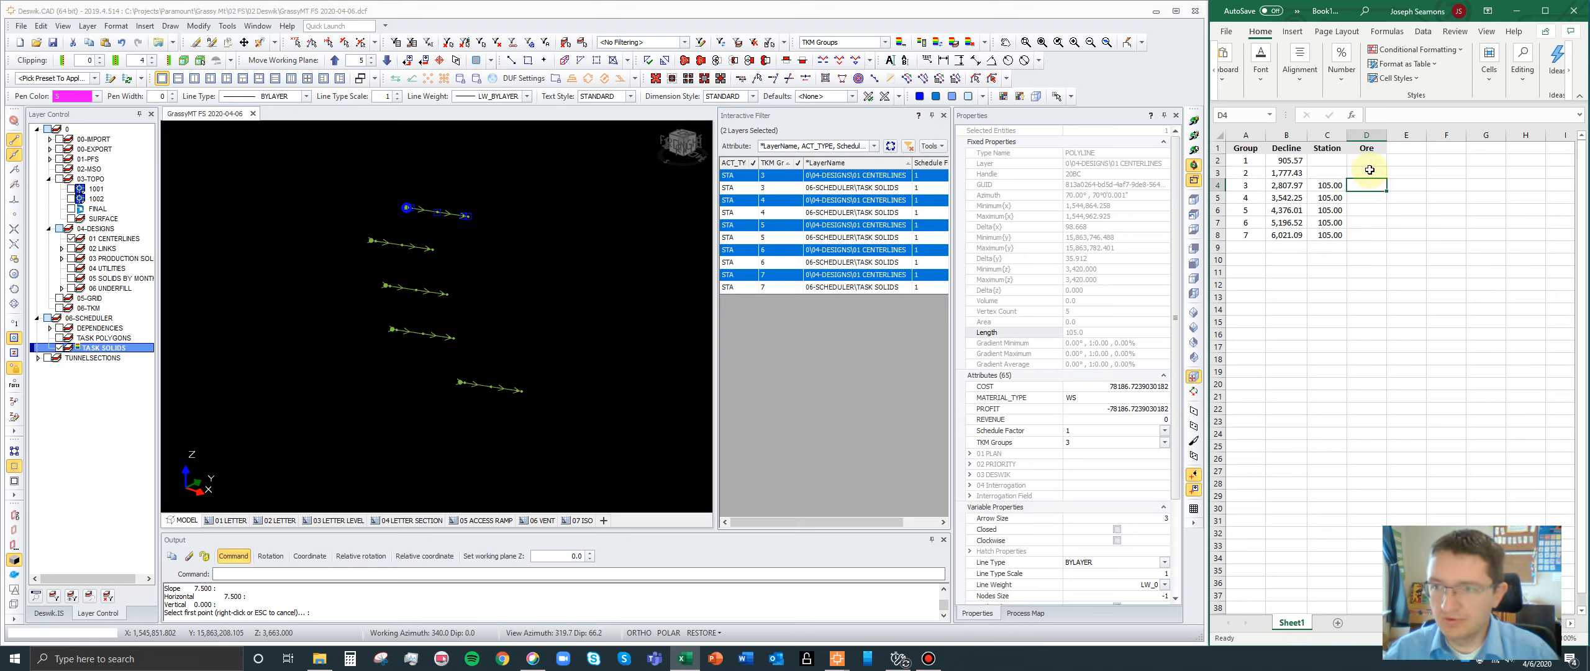
left_click(1369, 148)
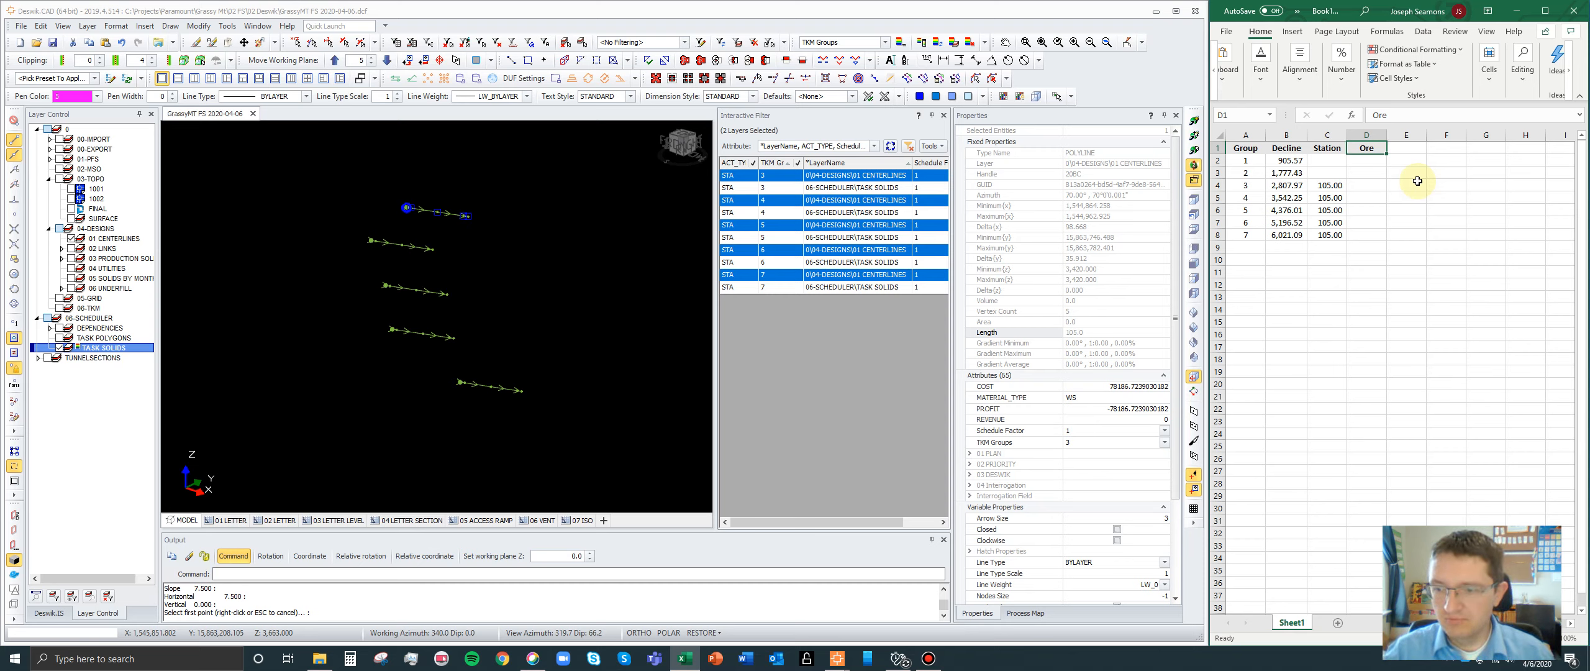
left_click(1367, 185)
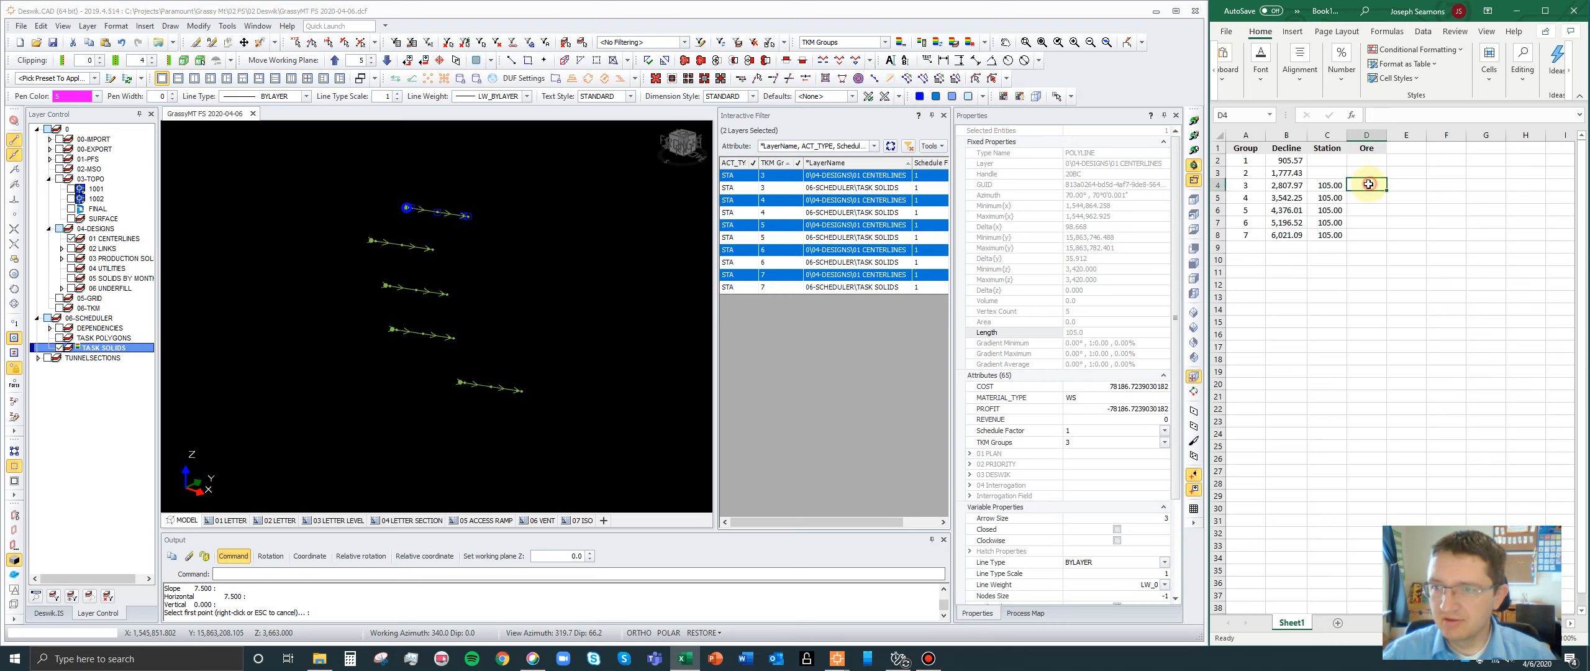
- Clear the polyline selection and remove the ACT_TYPE attribute from the interactive filter
left_click(520, 295)
scroll(536, 298, "down", 2)
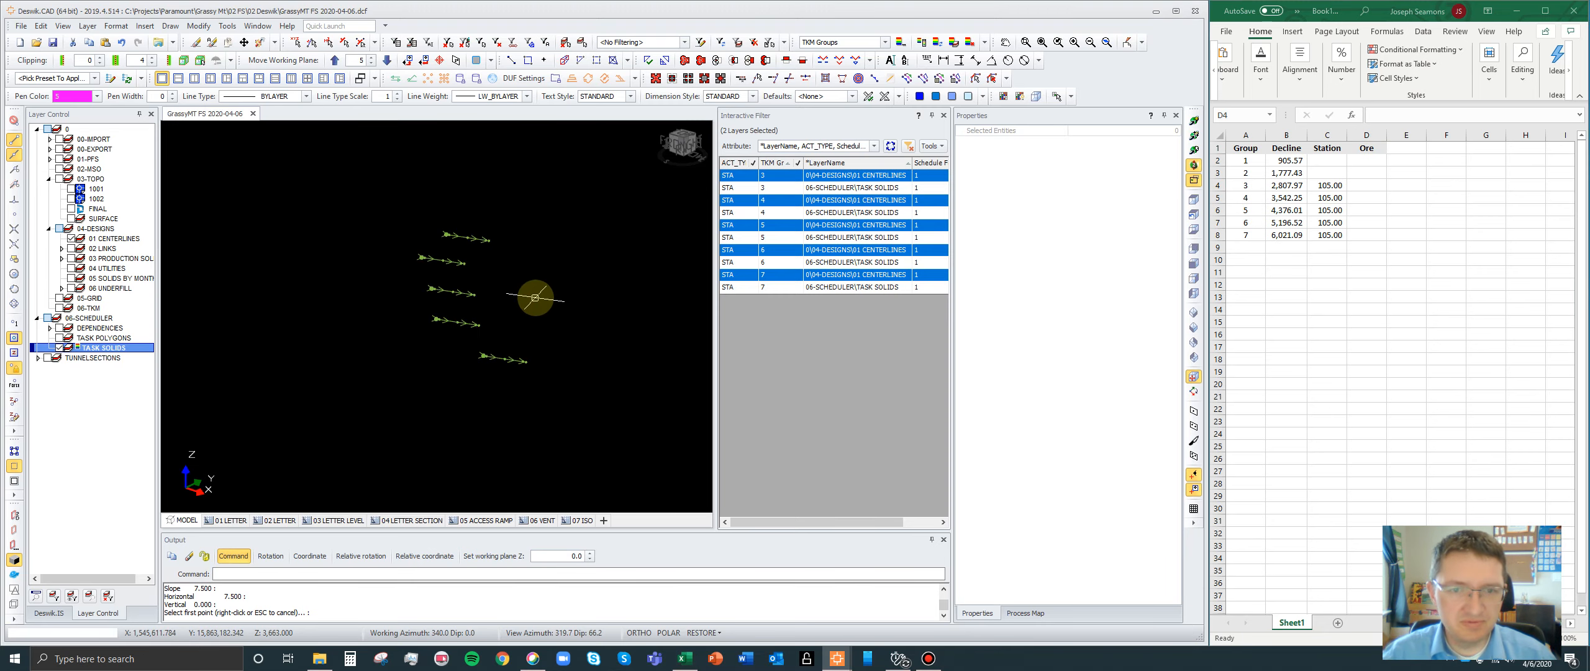
scroll(535, 298, "up", 1)
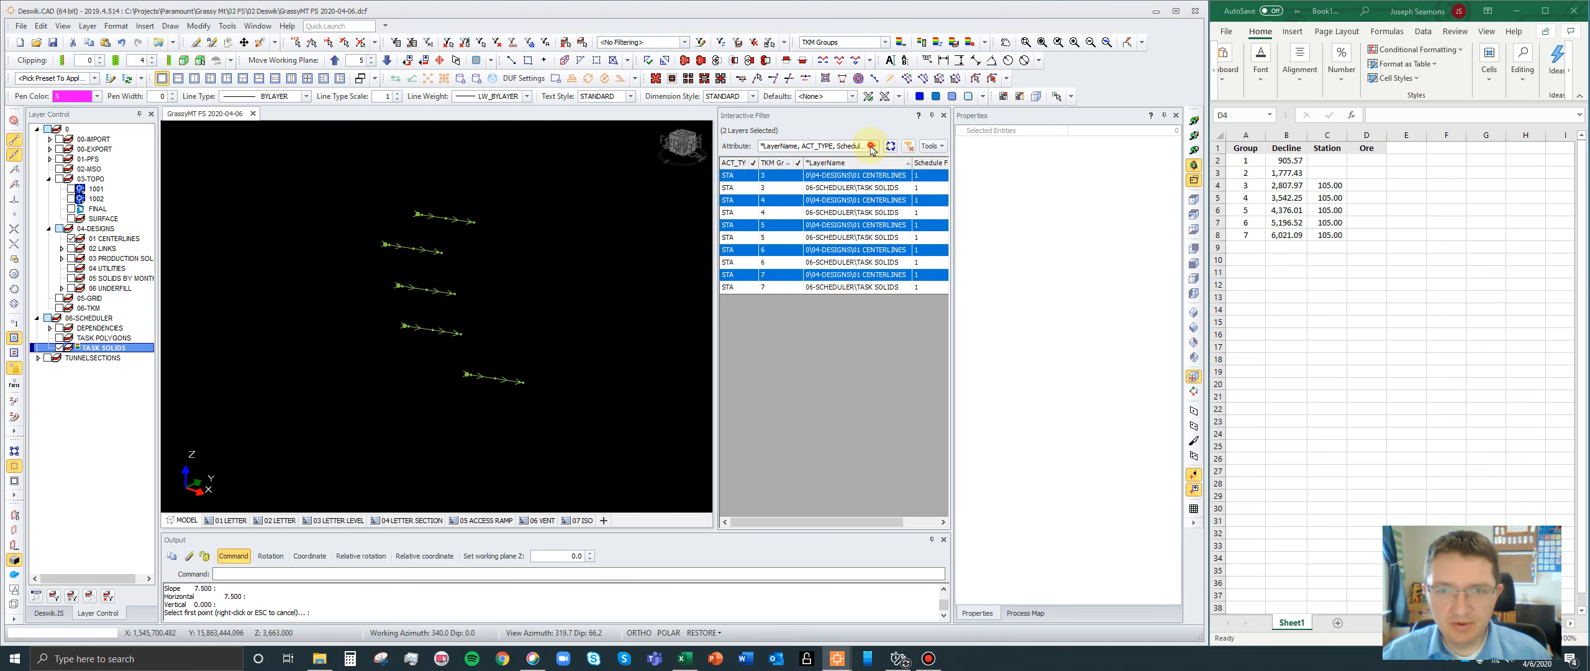
left_click(872, 147)
left_click(766, 244)
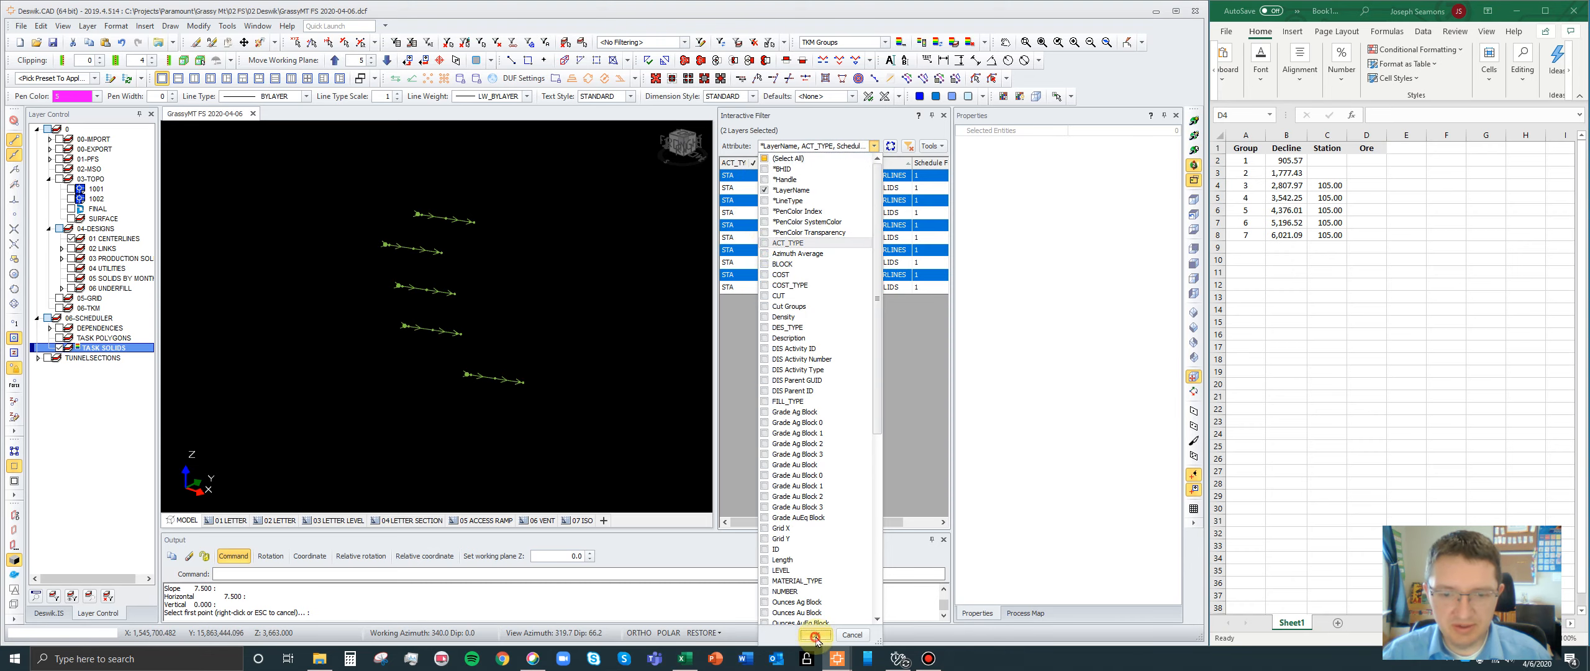
left_click(814, 636)
- Hide the 01 CENTERLINES layer and filter to groups 3 to 7 so only their task solids are displayed
left_click_drag(733, 187, 733, 225)
scroll(503, 285, "up", 2)
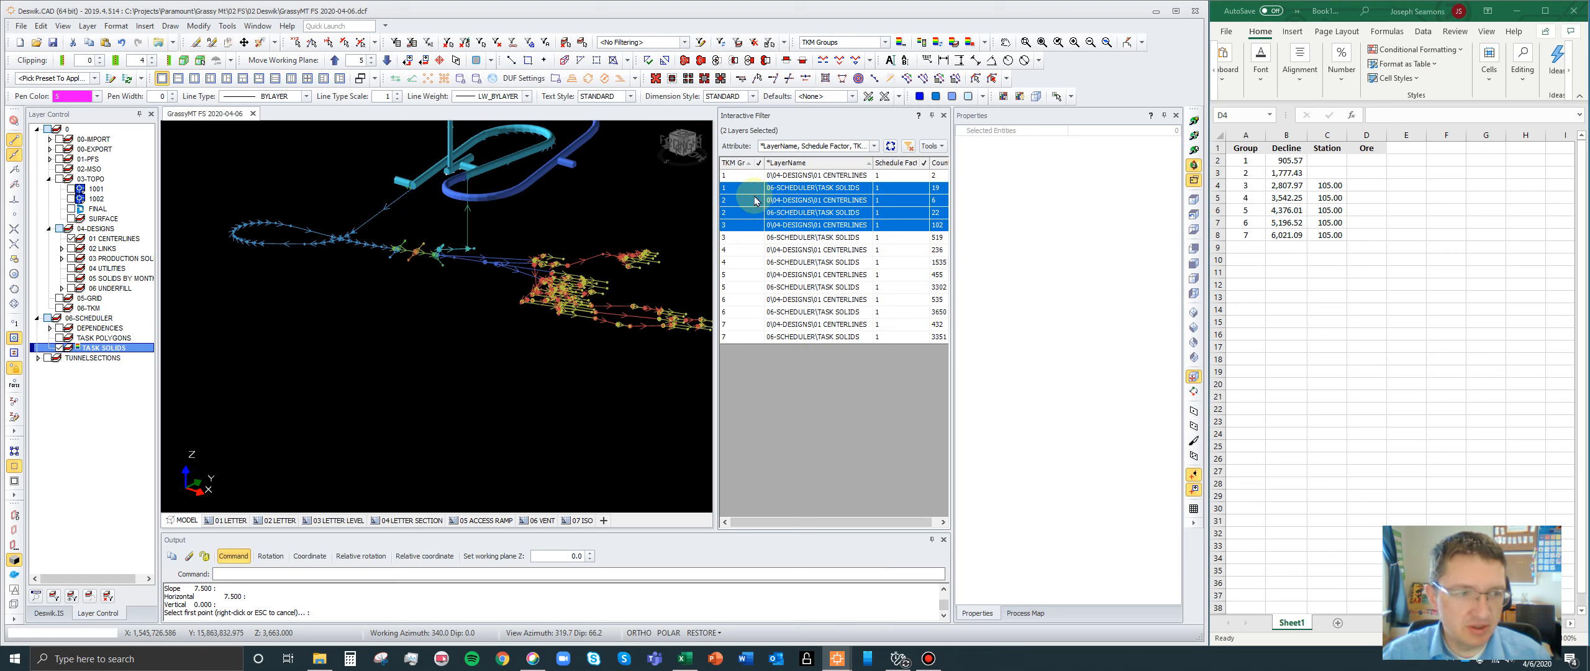
left_click(72, 239)
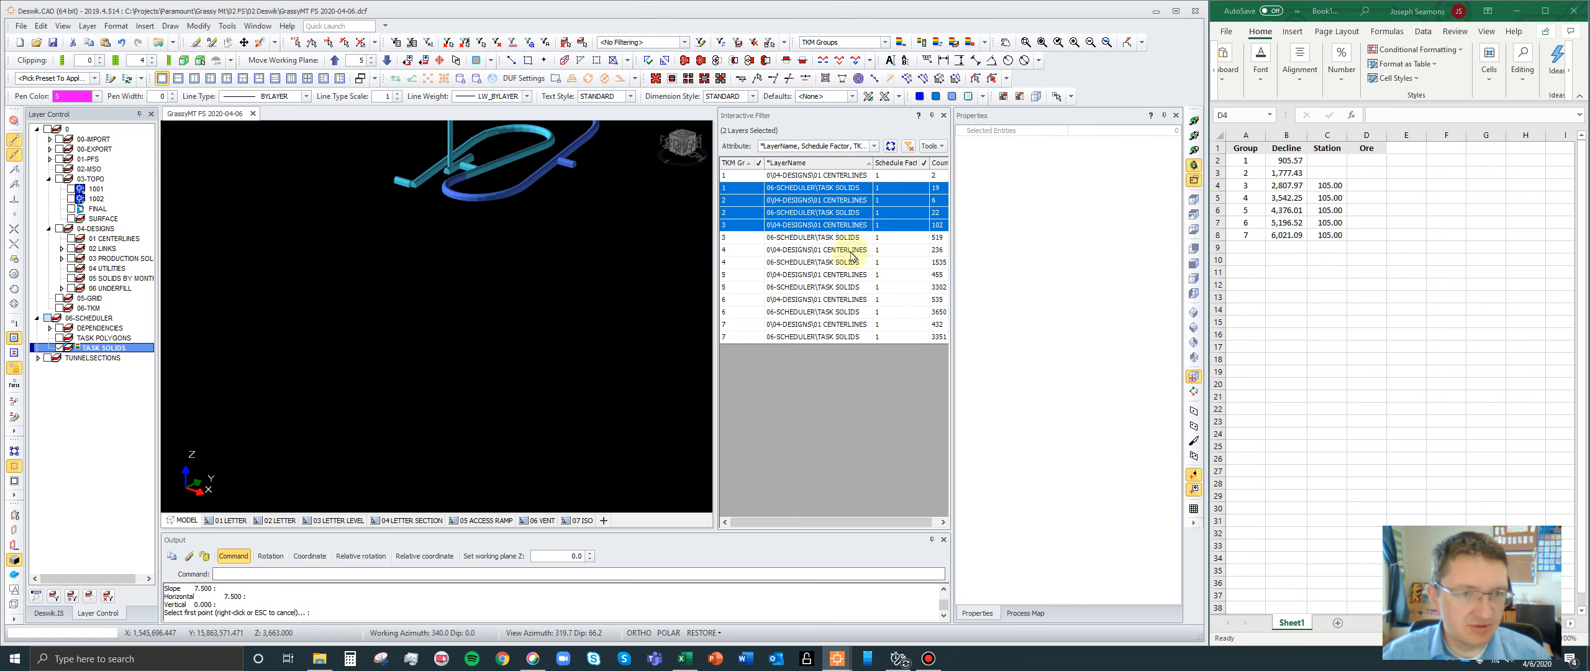
left_click_drag(755, 237, 753, 338)
scroll(497, 340, "up", 5)
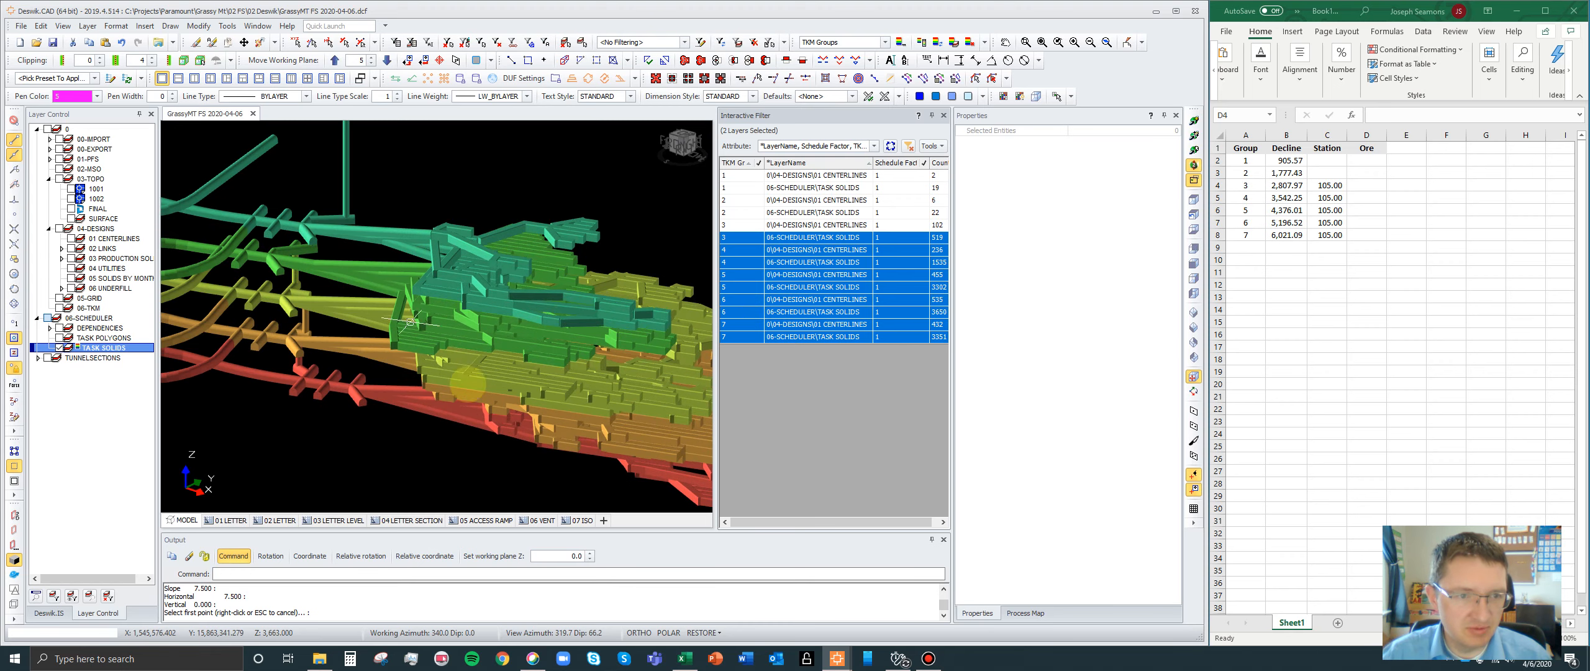
- Limit the interactive filter to the TASK SOLIDS layer and display the task solids of all seven TKM groups
left_click(1194, 135)
scroll(419, 338, "up", 2)
left_click_drag(419, 339, 603, 223)
left_click(892, 146)
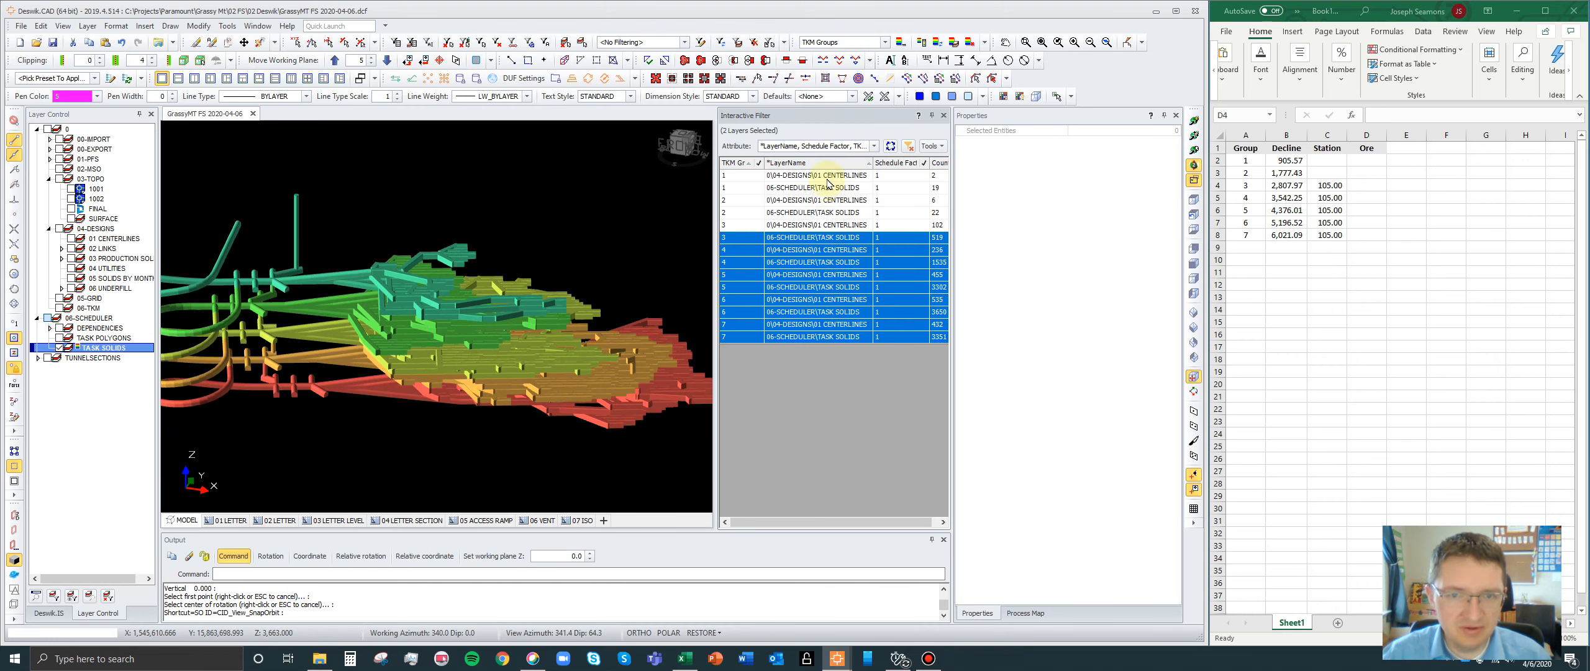
left_click_drag(828, 180, 815, 213)
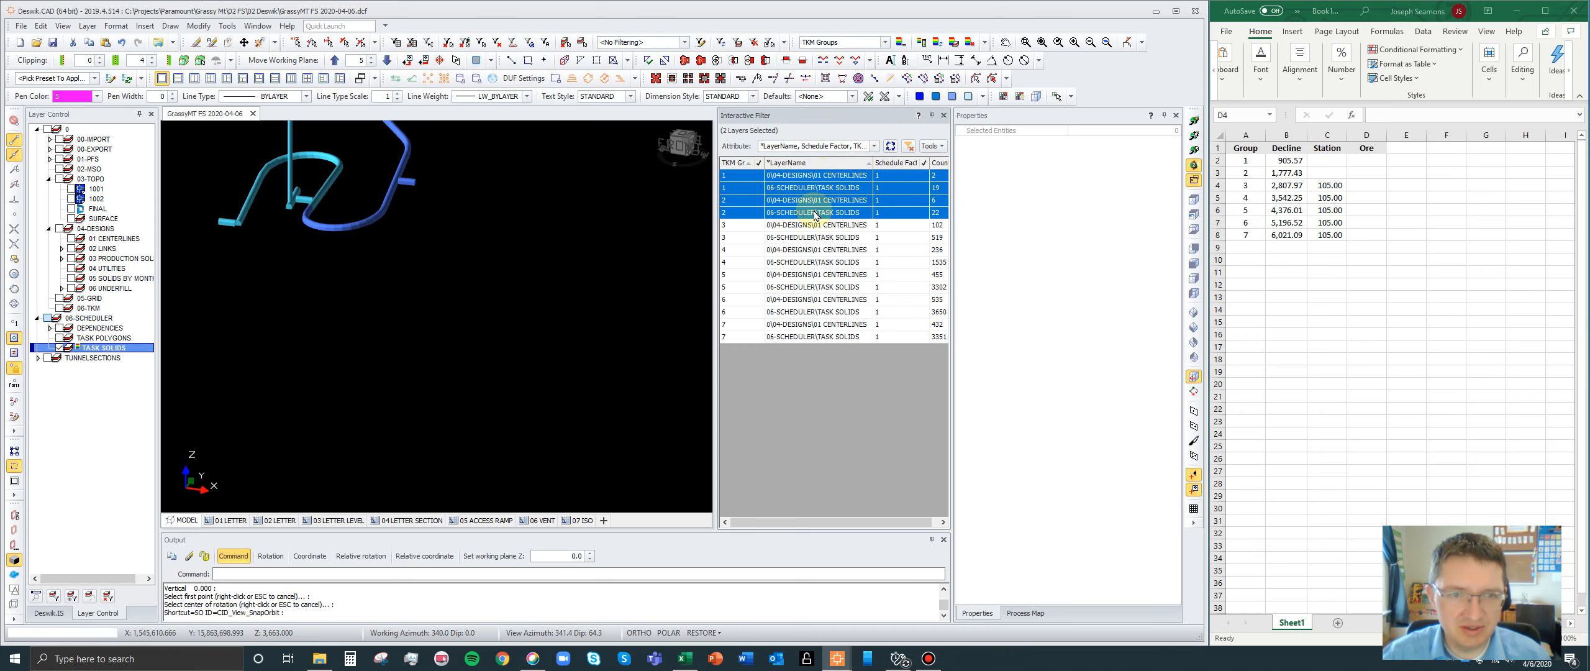
mouse_move(756, 132)
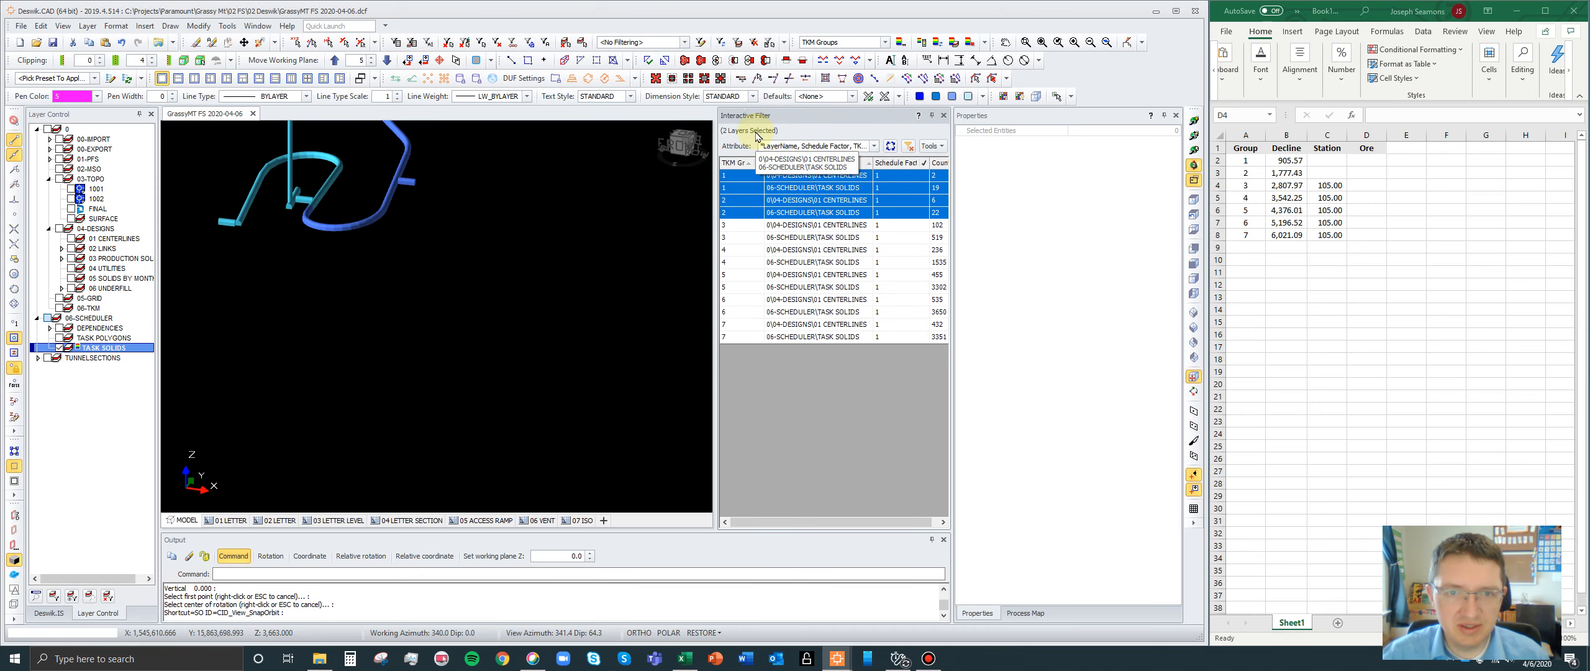
left_click(931, 146)
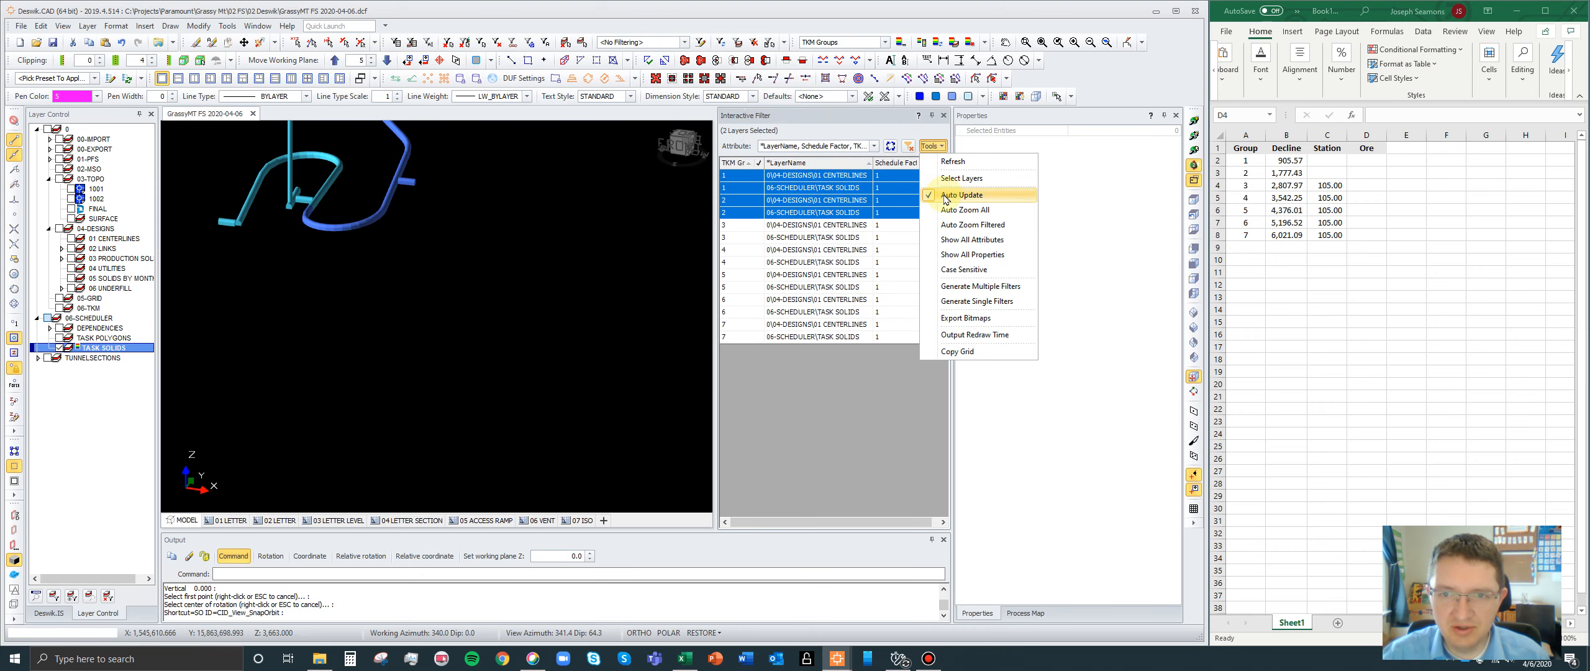
left_click(962, 178)
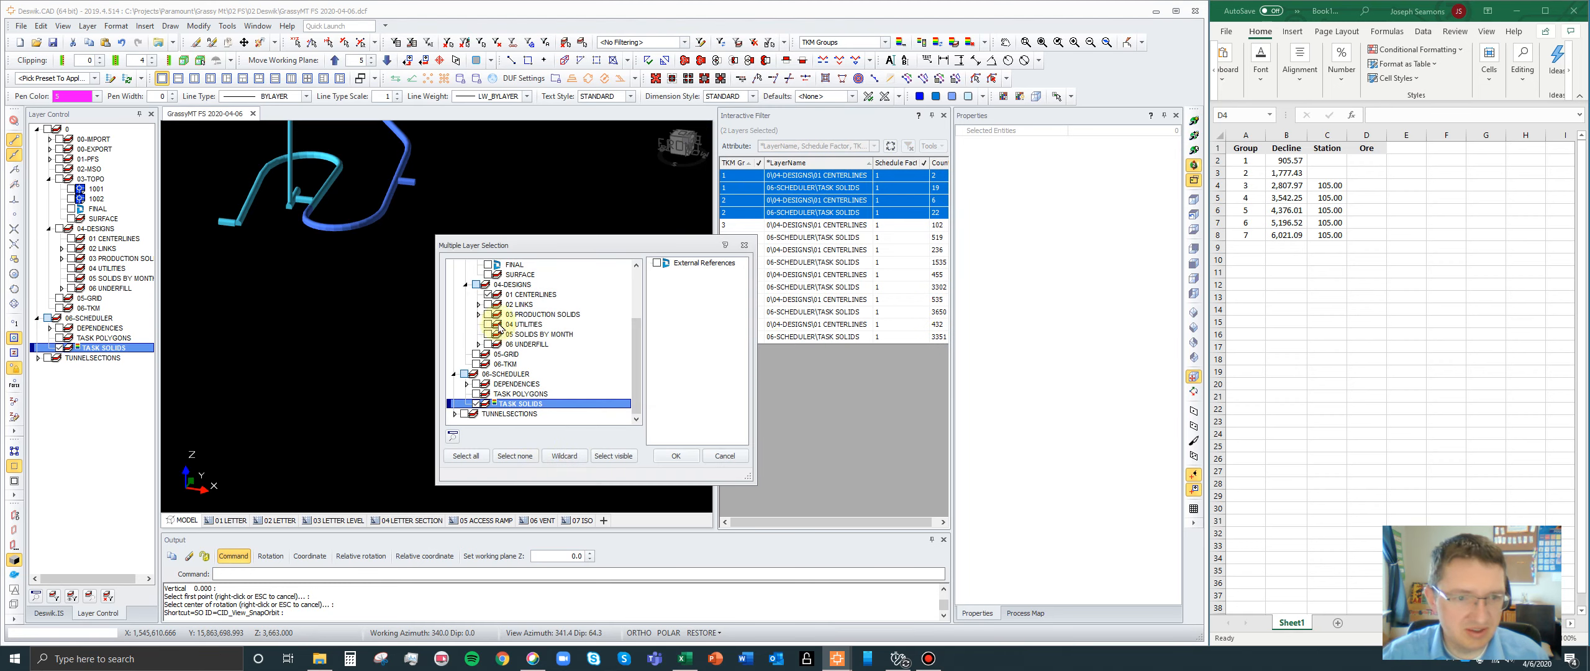
left_click(677, 456)
left_click_drag(801, 177, 853, 249)
- Replace the LayerName attribute with ACT_TYPE in the interactive filter, keeping Schedule Factor and TKM Groups
left_click(874, 146)
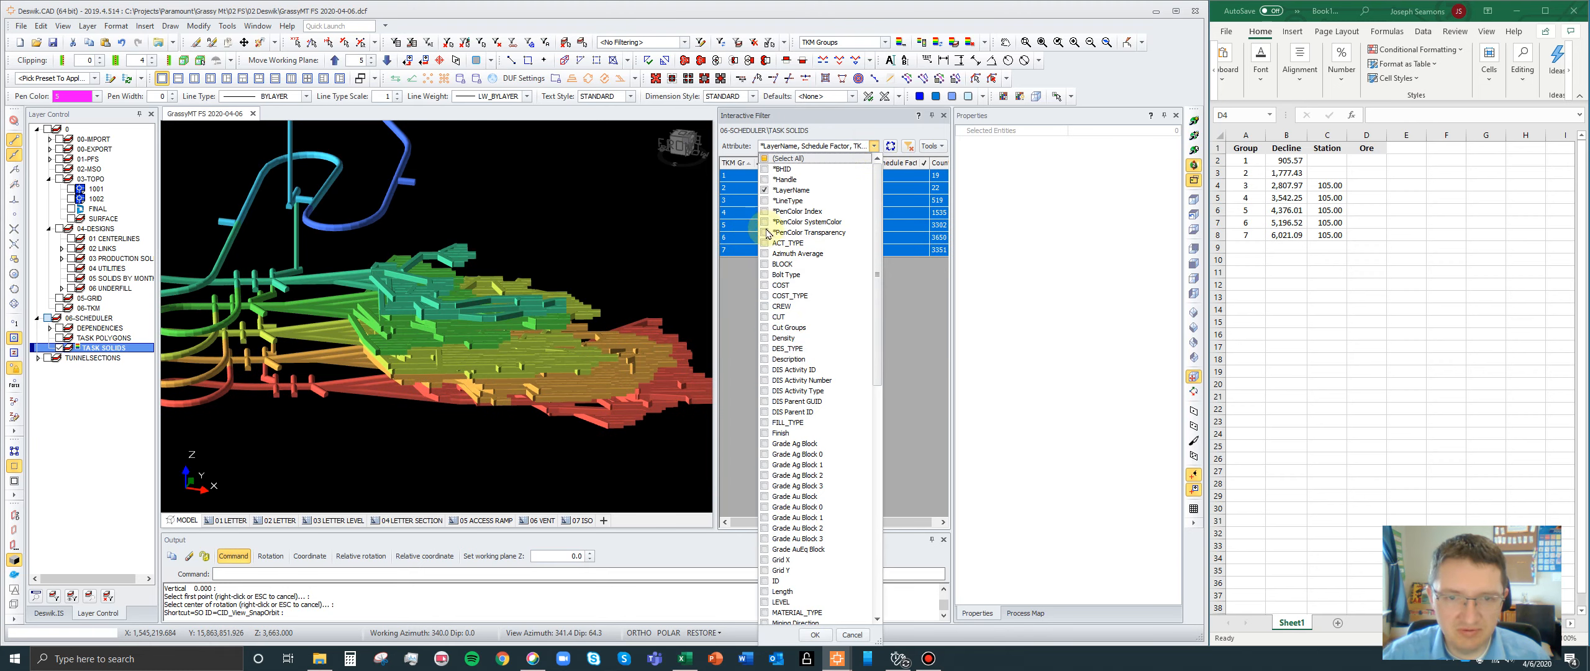
scroll(792, 435, "down", 7)
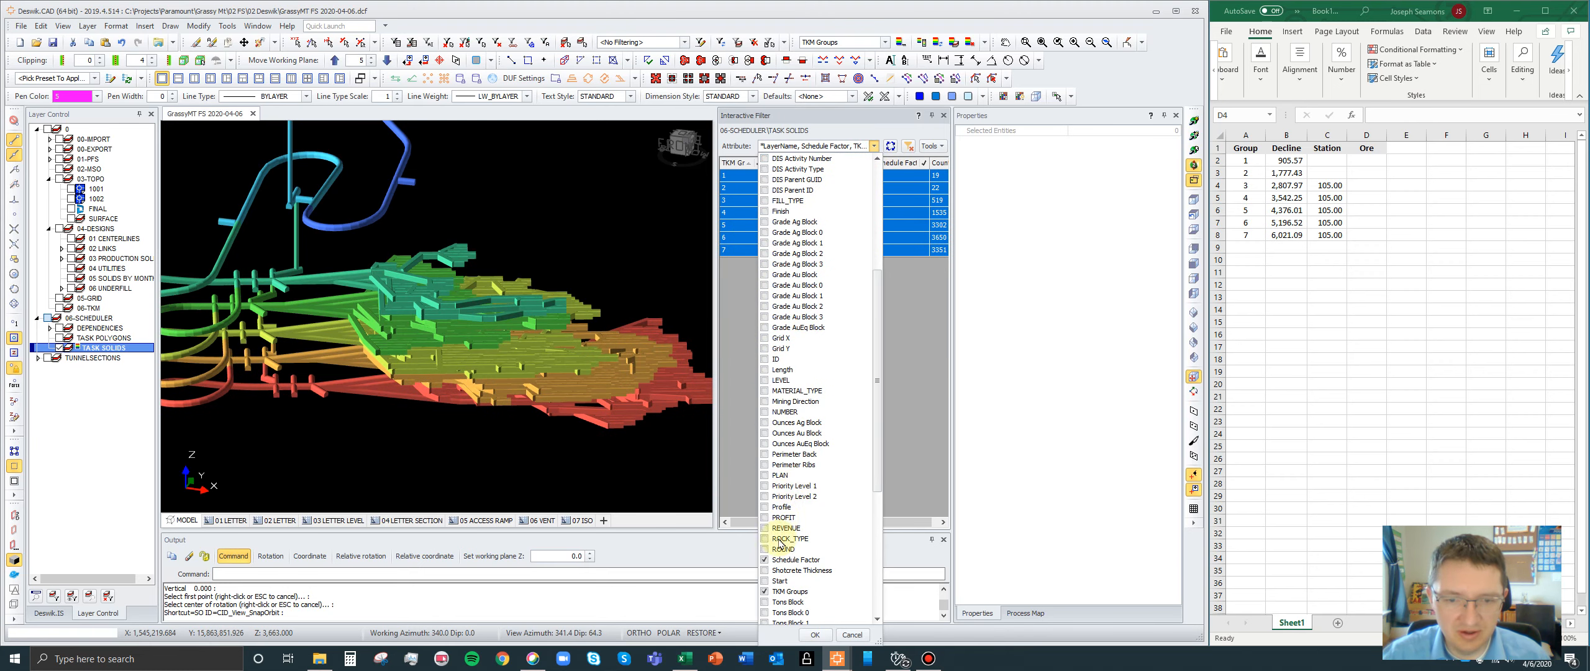
scroll(795, 409, "up", 7)
left_click(765, 190)
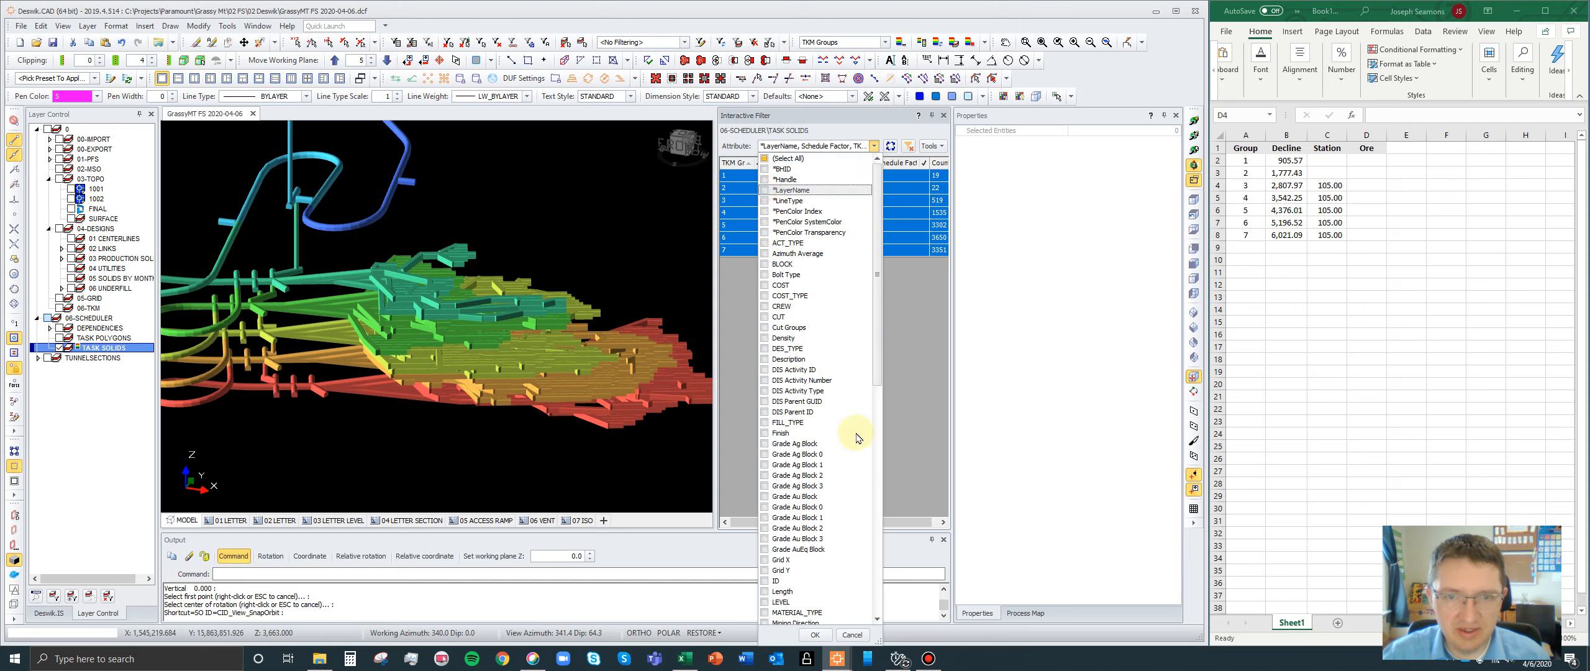
left_click(766, 243)
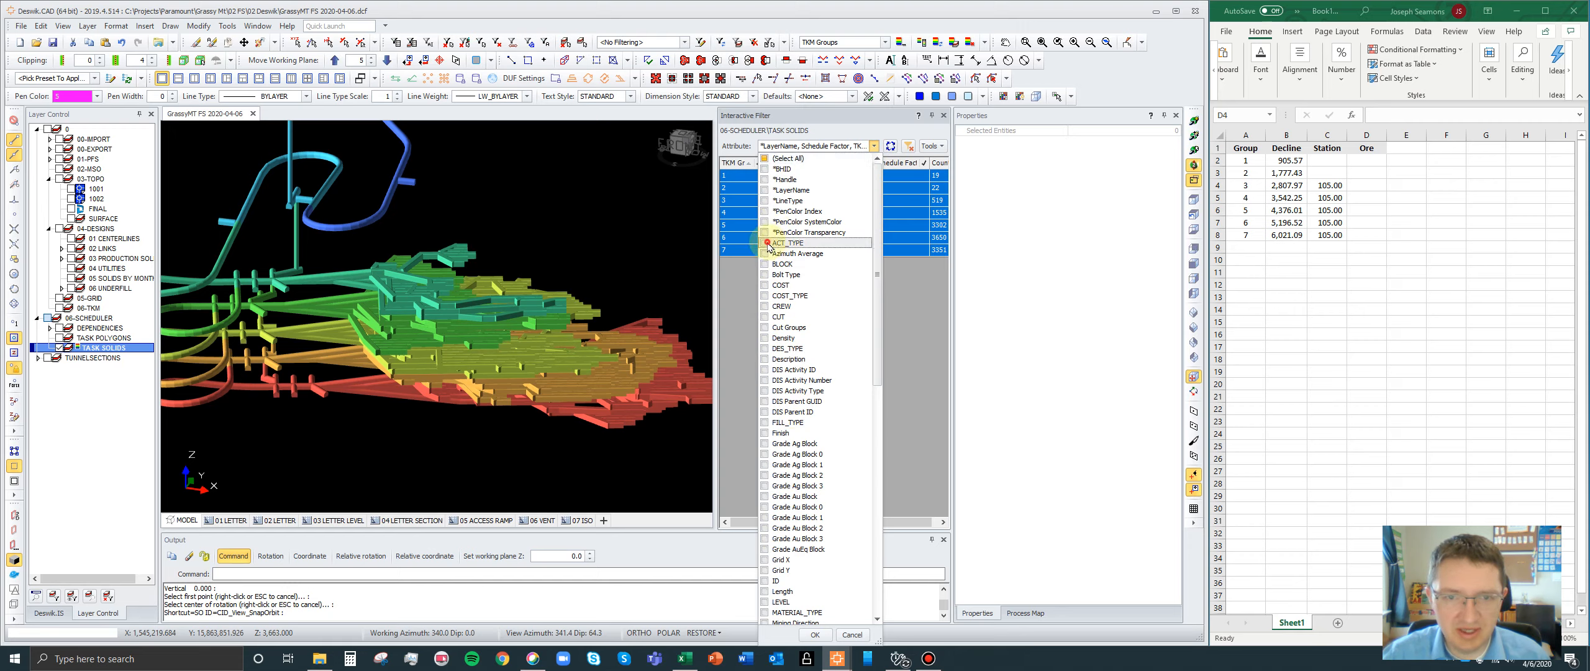
left_click(815, 634)
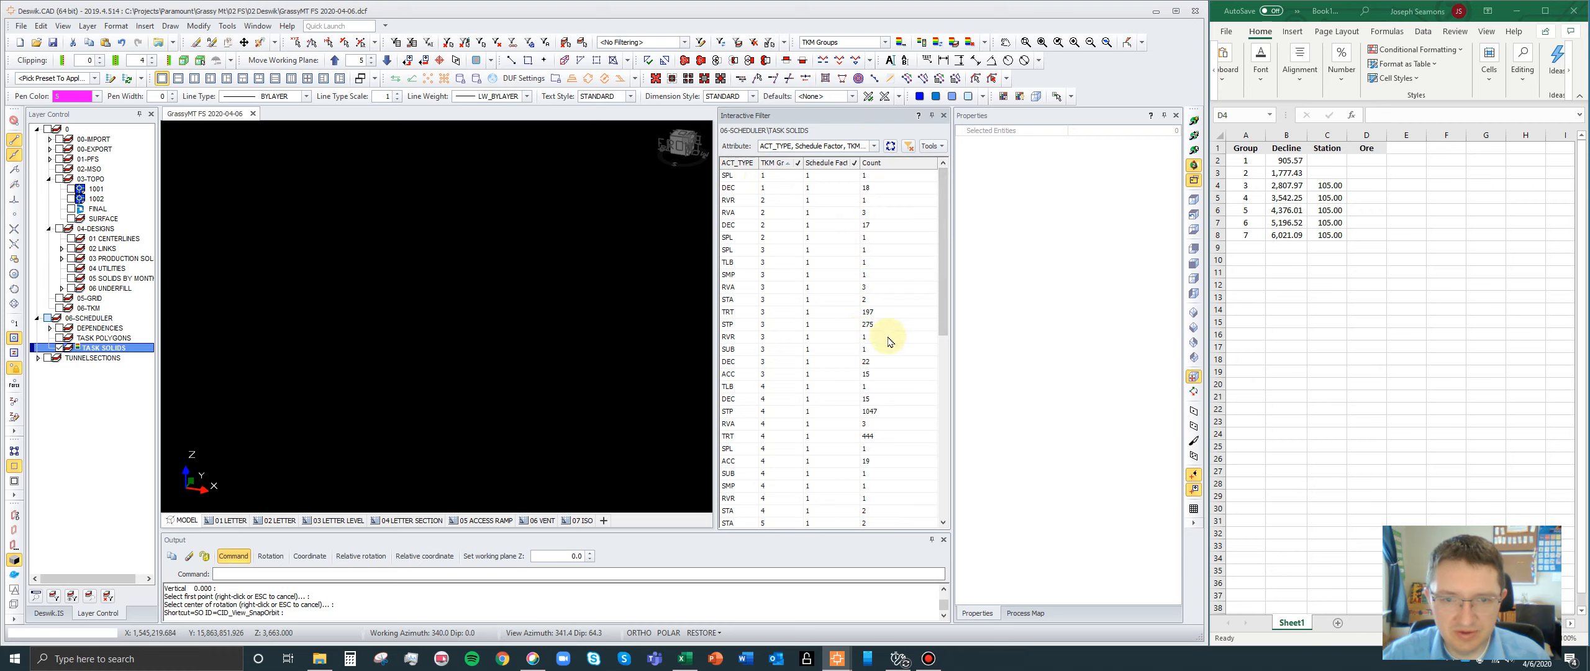
- Display only group 7's STP and TRT task solids
left_click_drag(945, 274, 934, 459)
scroll(934, 460, "down", 2)
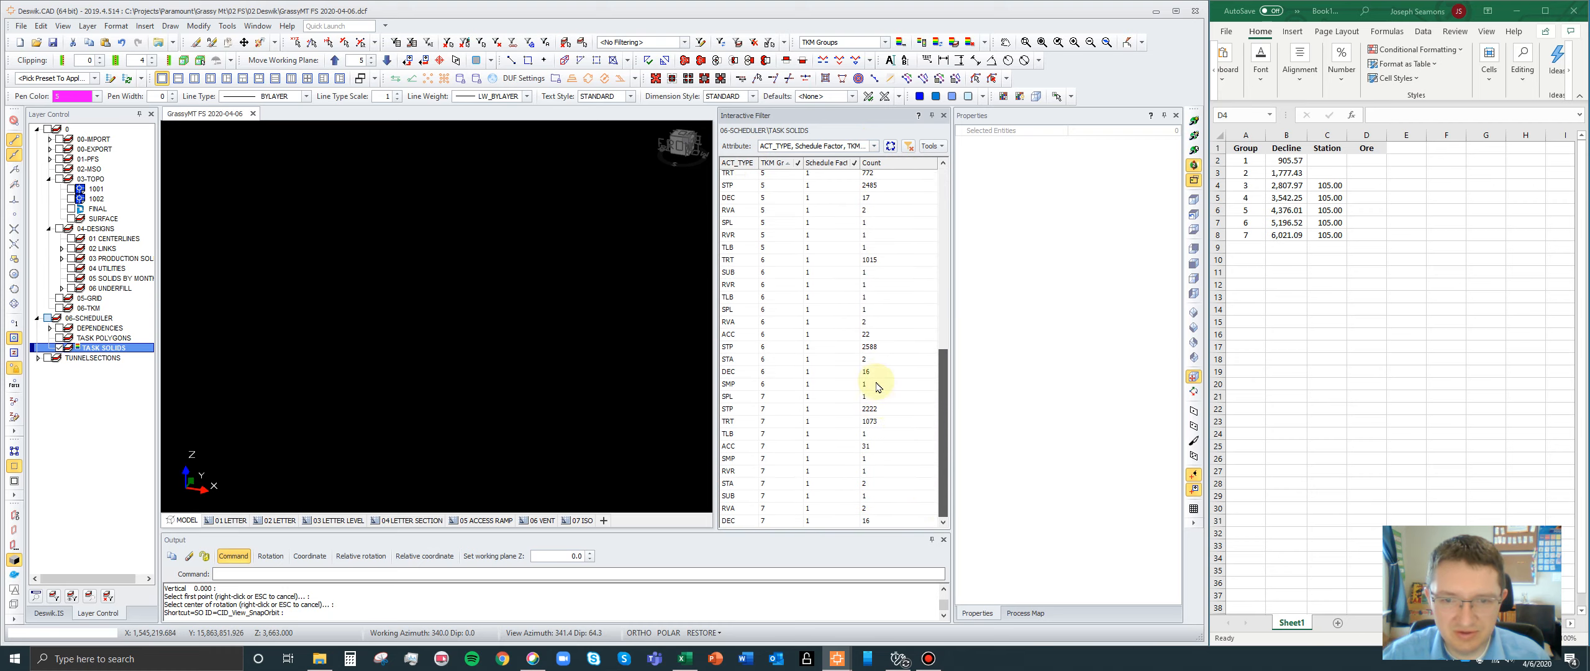
left_click(870, 409)
left_click(738, 421, "ctrl")
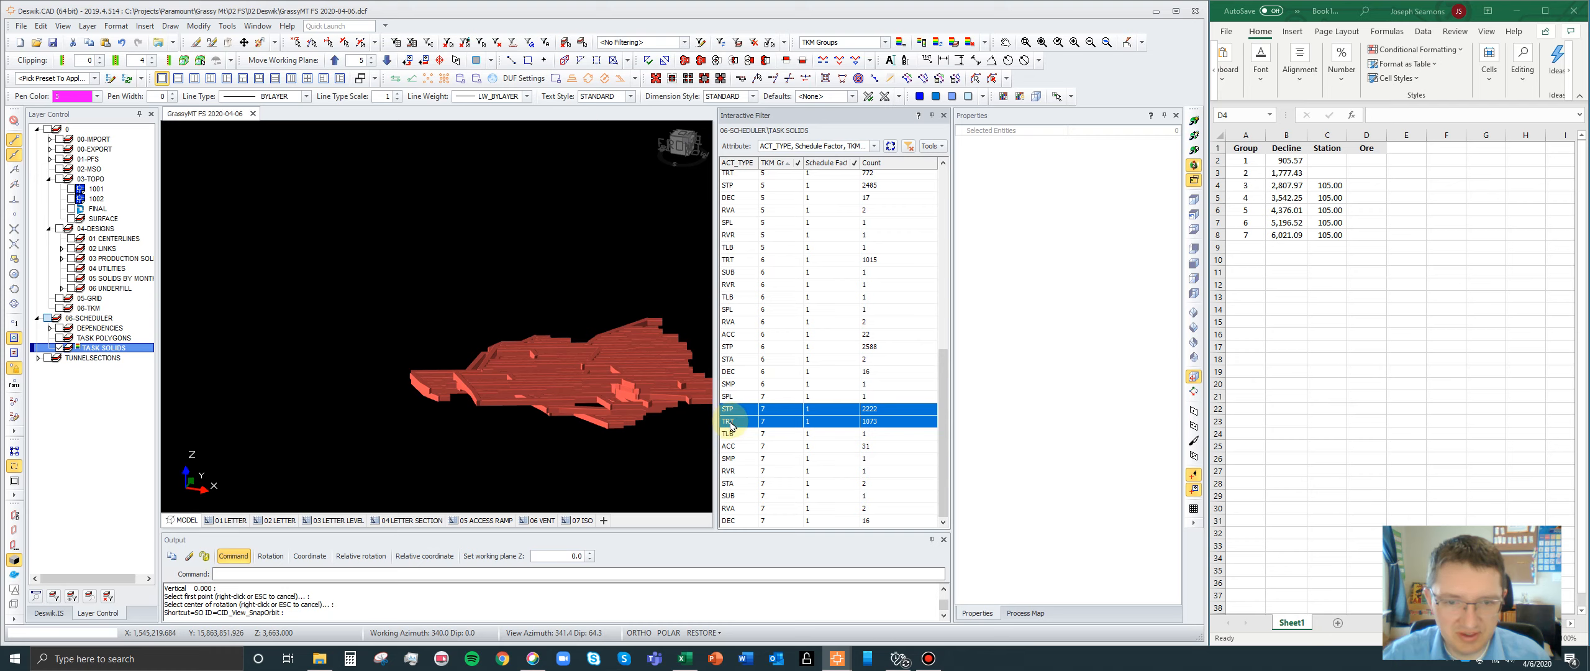
- Filter the ACT_TYPE column to list only the STP and TRT activity types
left_click(753, 163)
left_click(730, 178)
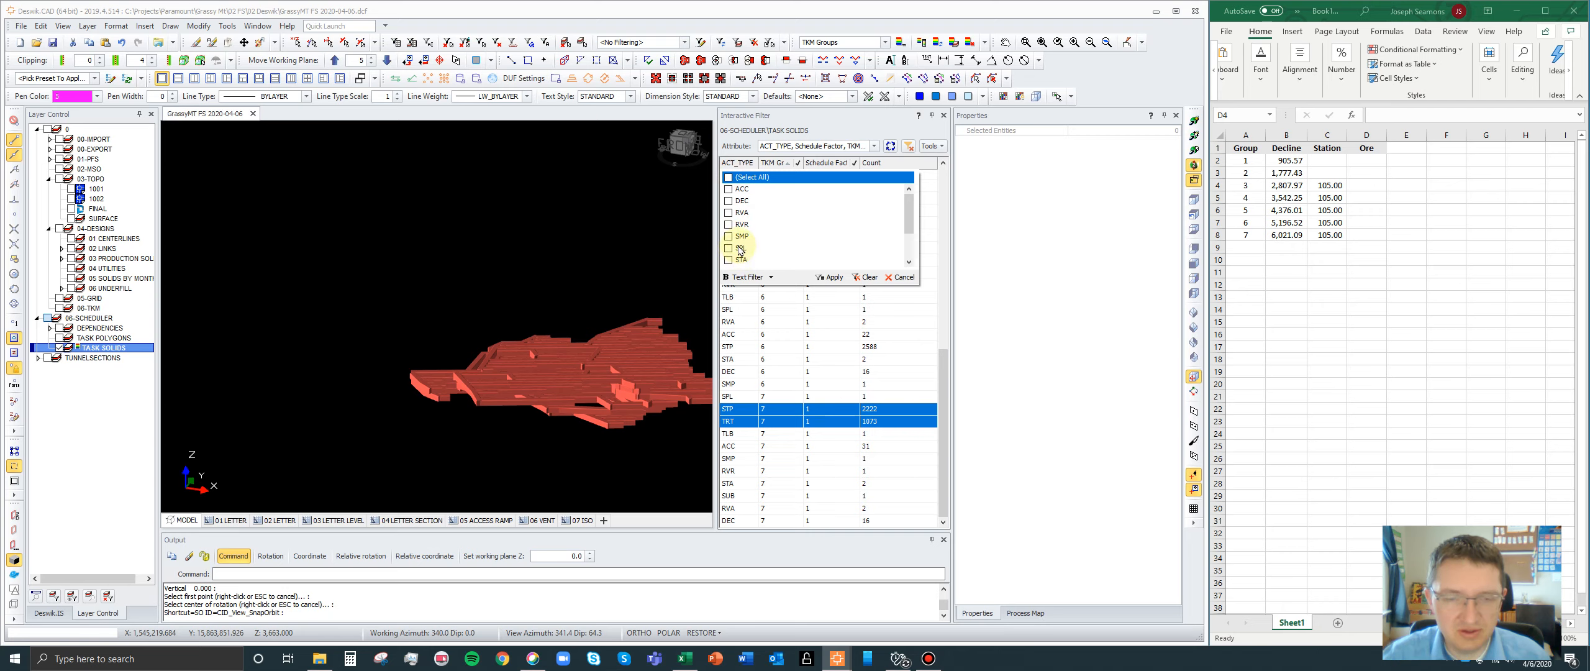
scroll(757, 252, "down", 1)
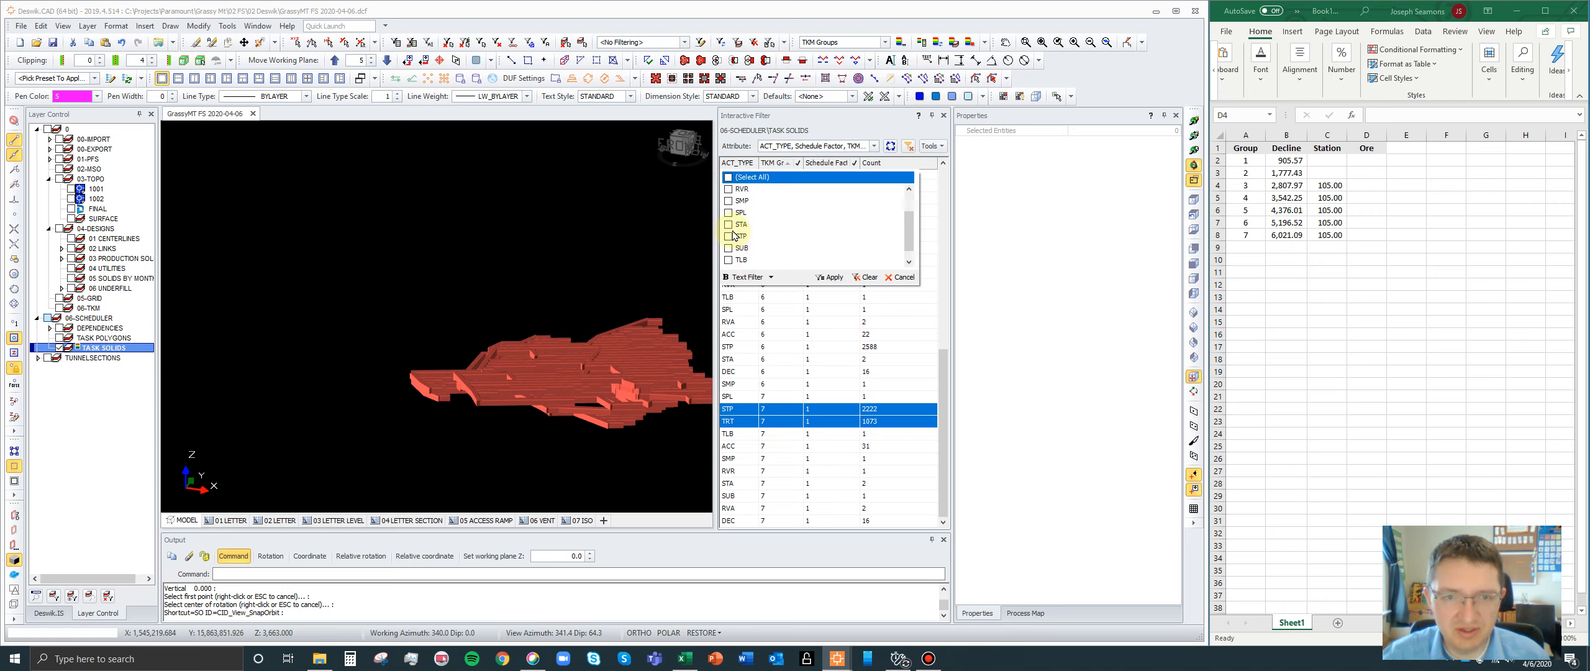
left_click(730, 236)
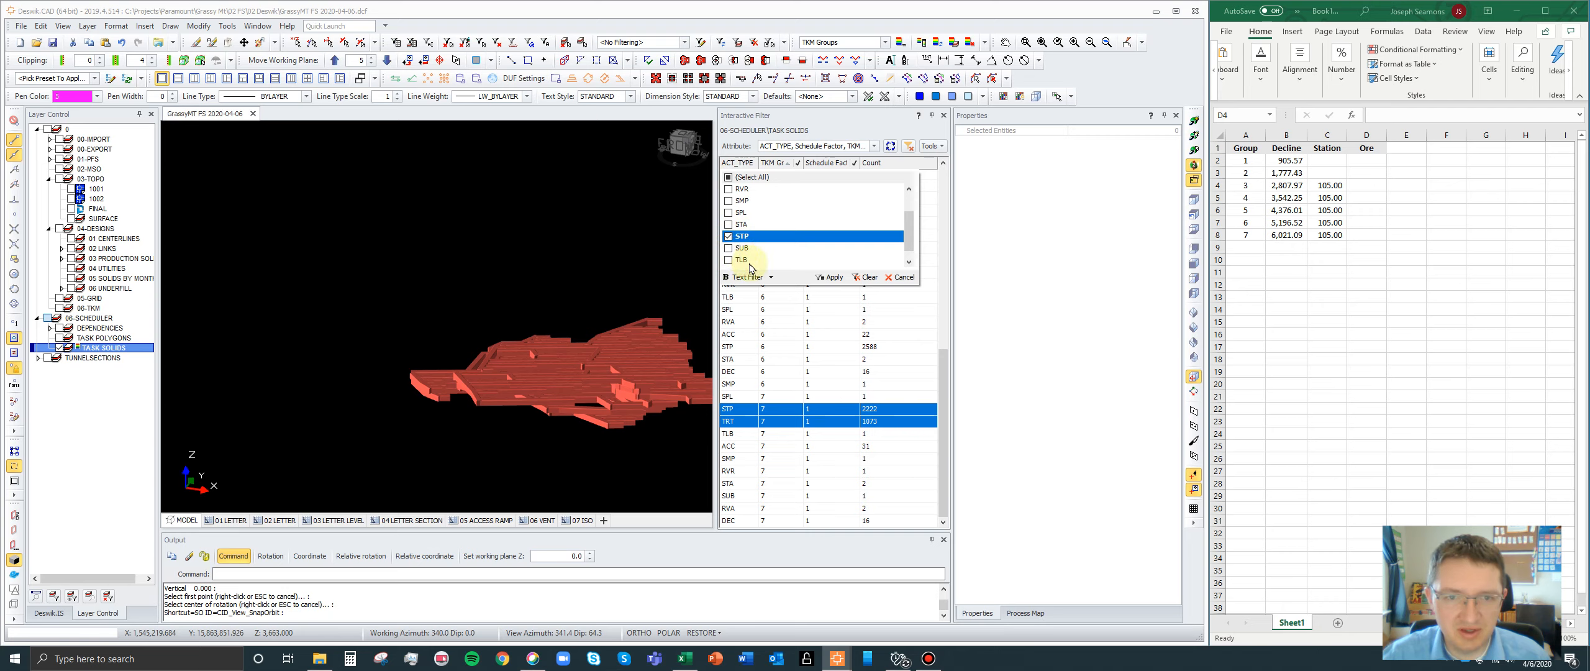
scroll(736, 262, "down", 1)
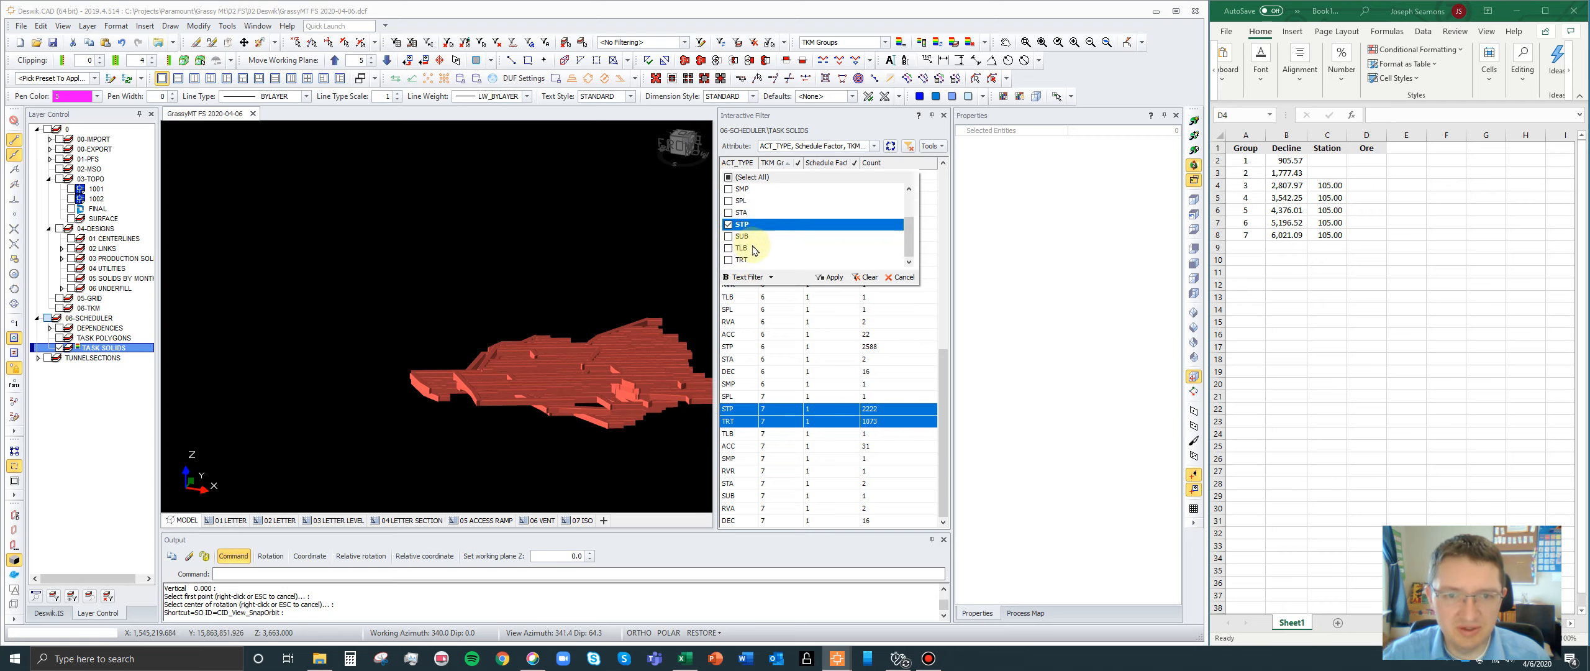
left_click(729, 260)
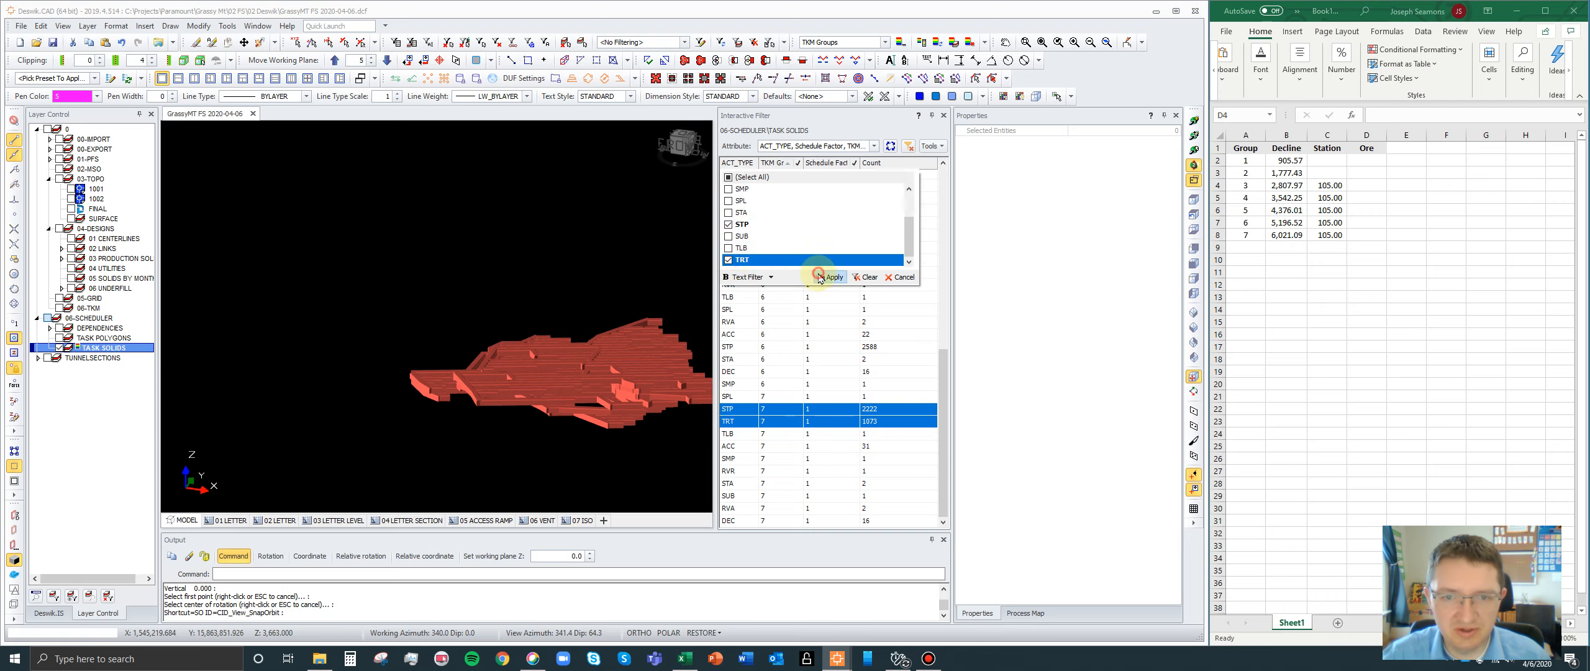
left_click(830, 277)
- Examine the STP and TRT solids of group 3, groups 3 and 4 together, and group 5 alone
mouse_move(739, 175)
left_mouse_down()
mouse_move(742, 287)
mouse_move(750, 194)
left_mouse_up()
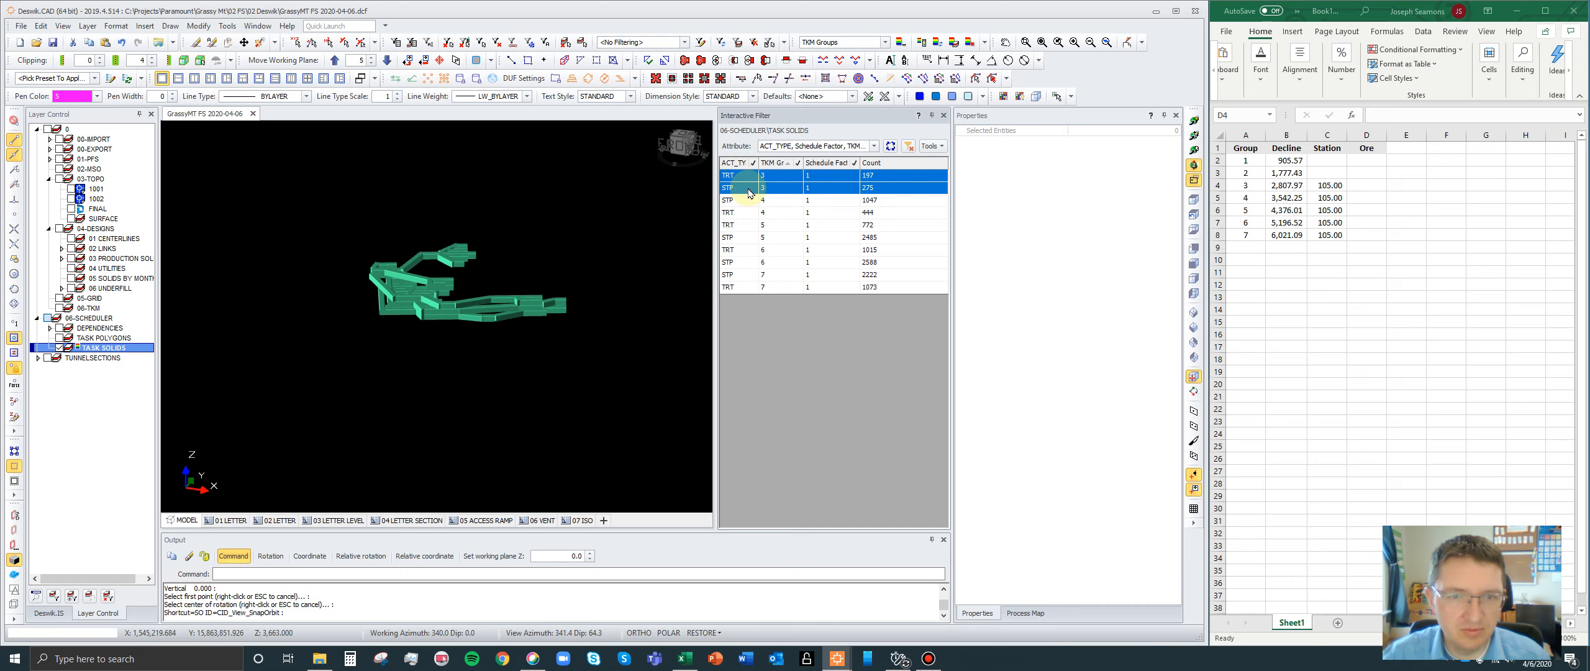
left_click_drag(750, 193, 740, 216)
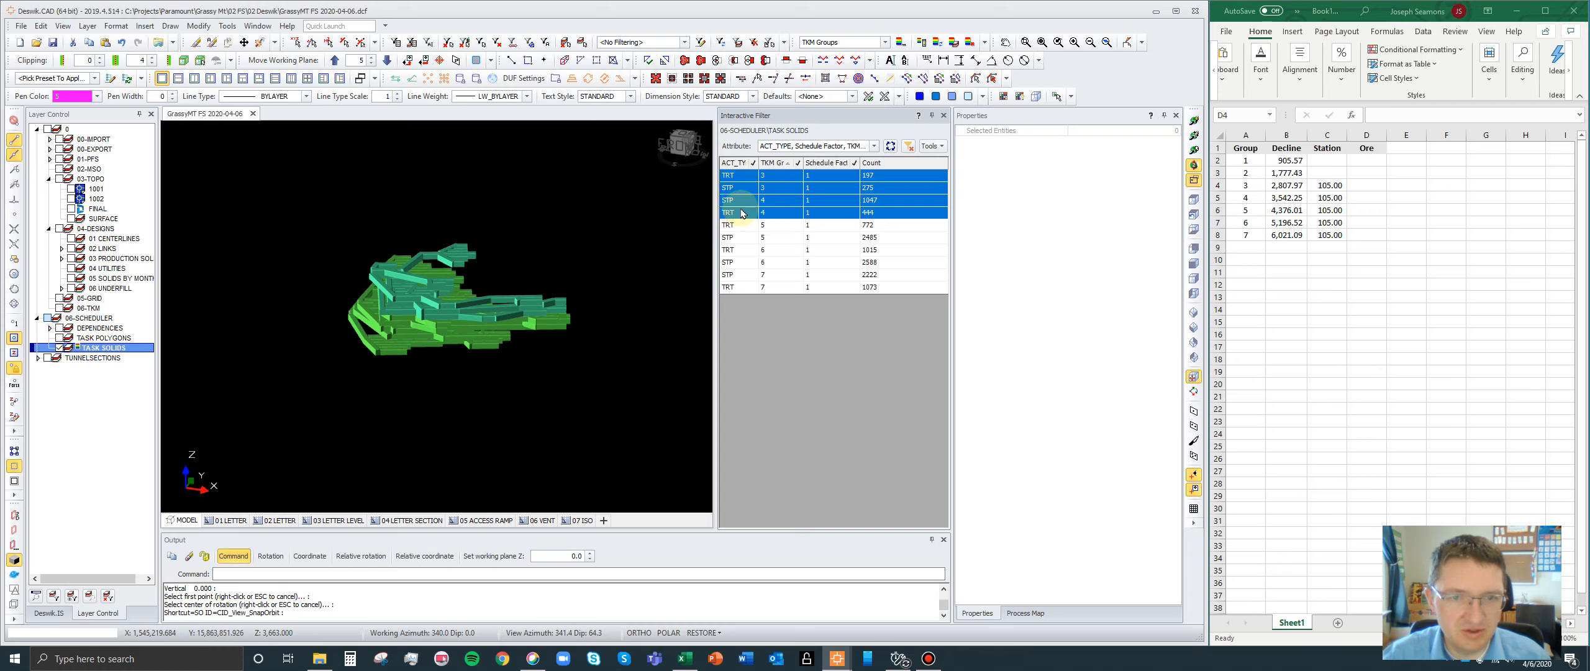
scroll(615, 287, "down", 3)
scroll(507, 294, "up", 6)
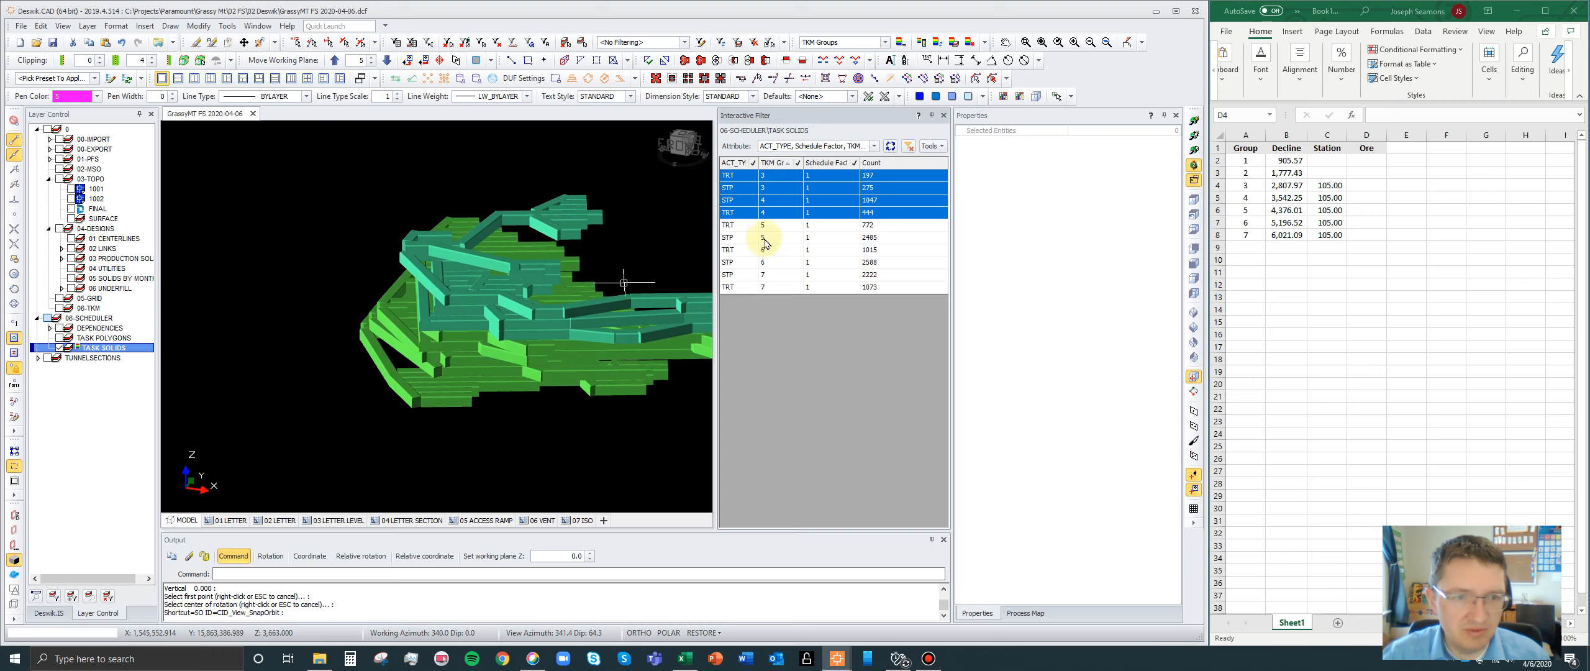
left_click_drag(744, 227, 743, 239)
scroll(461, 234, "down", 3)
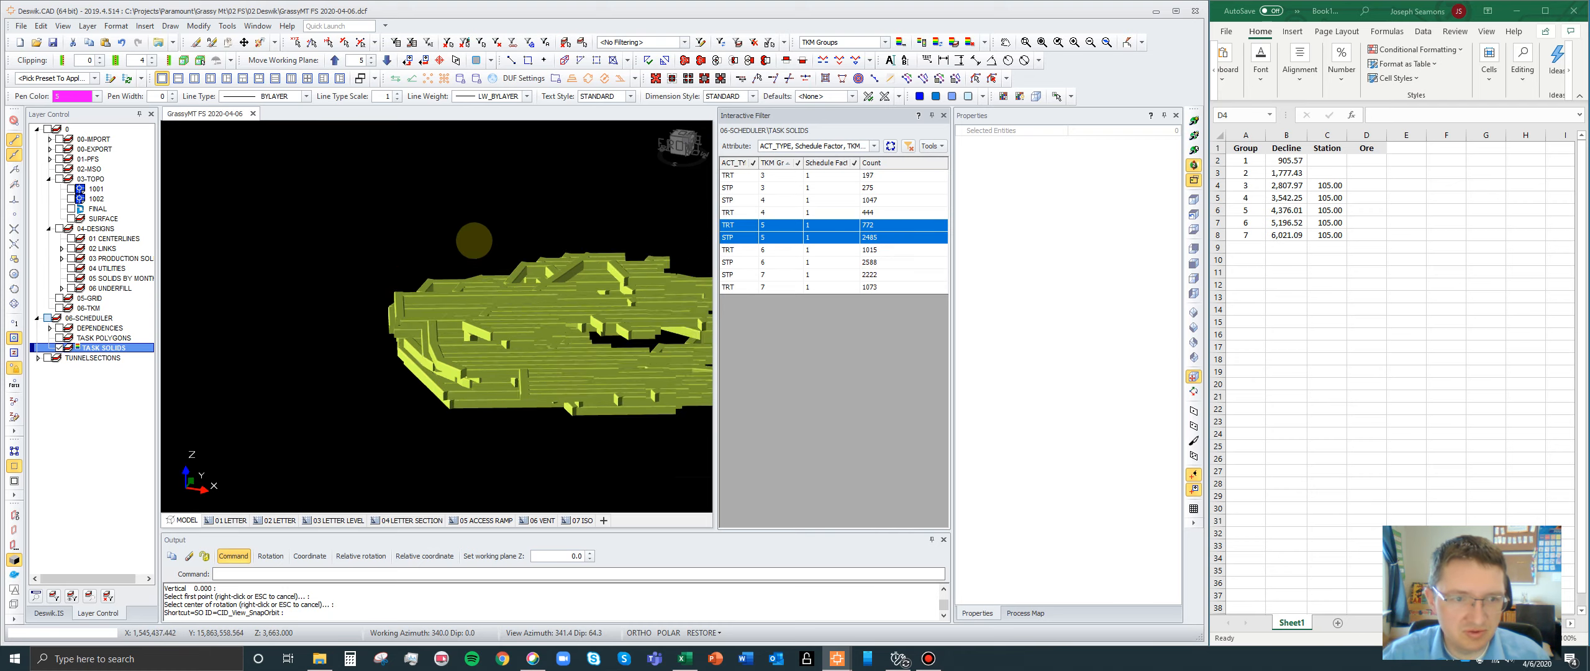
scroll(551, 272, "up", 2)
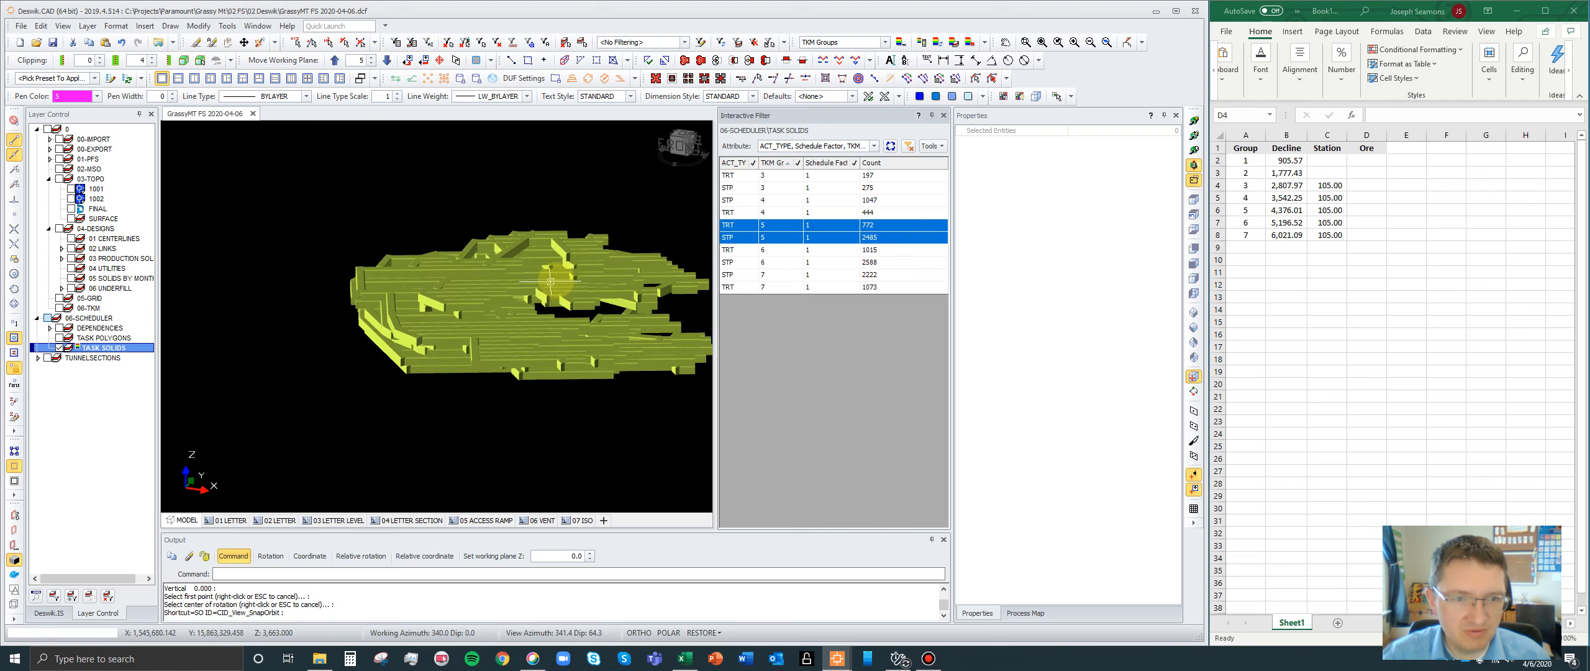
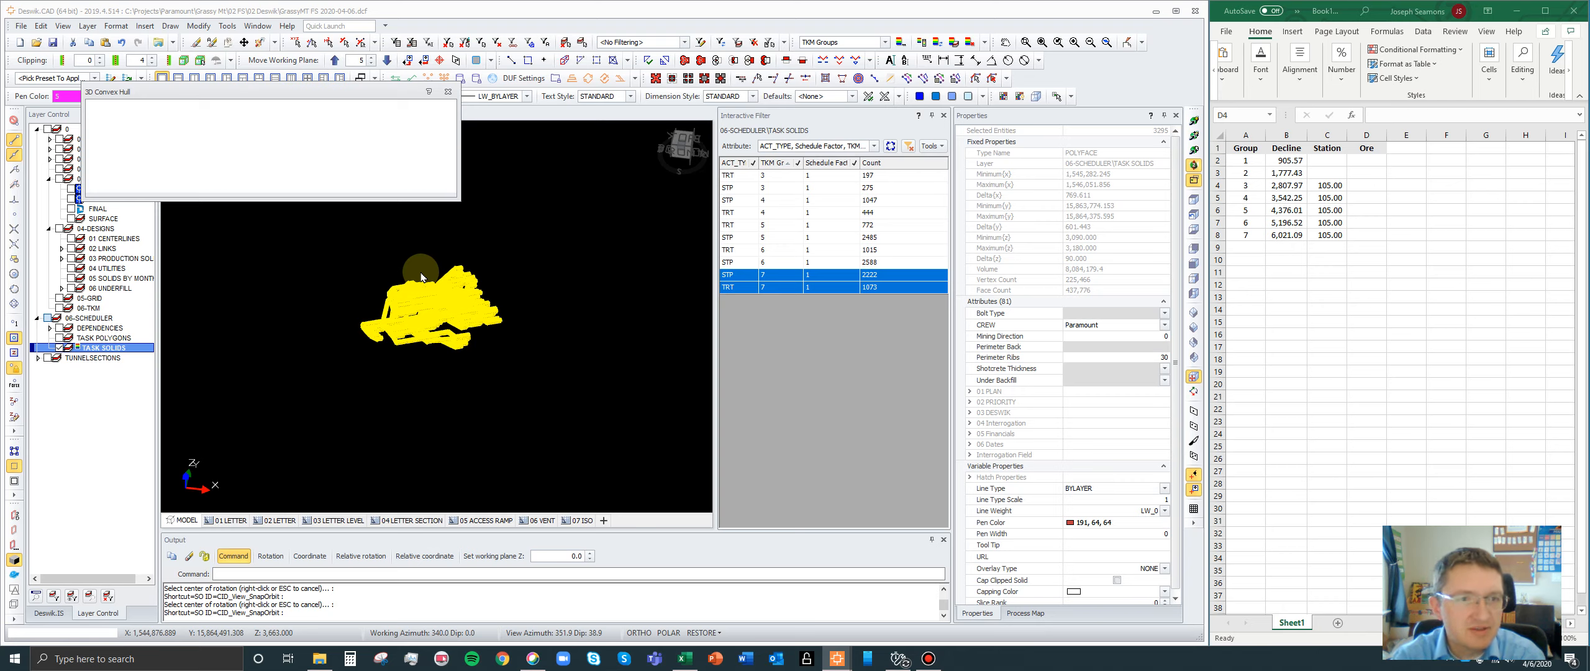
- Clear the selection and isolate the 06-TKM layer so that its bounding box solid shows alone
key("Escape")
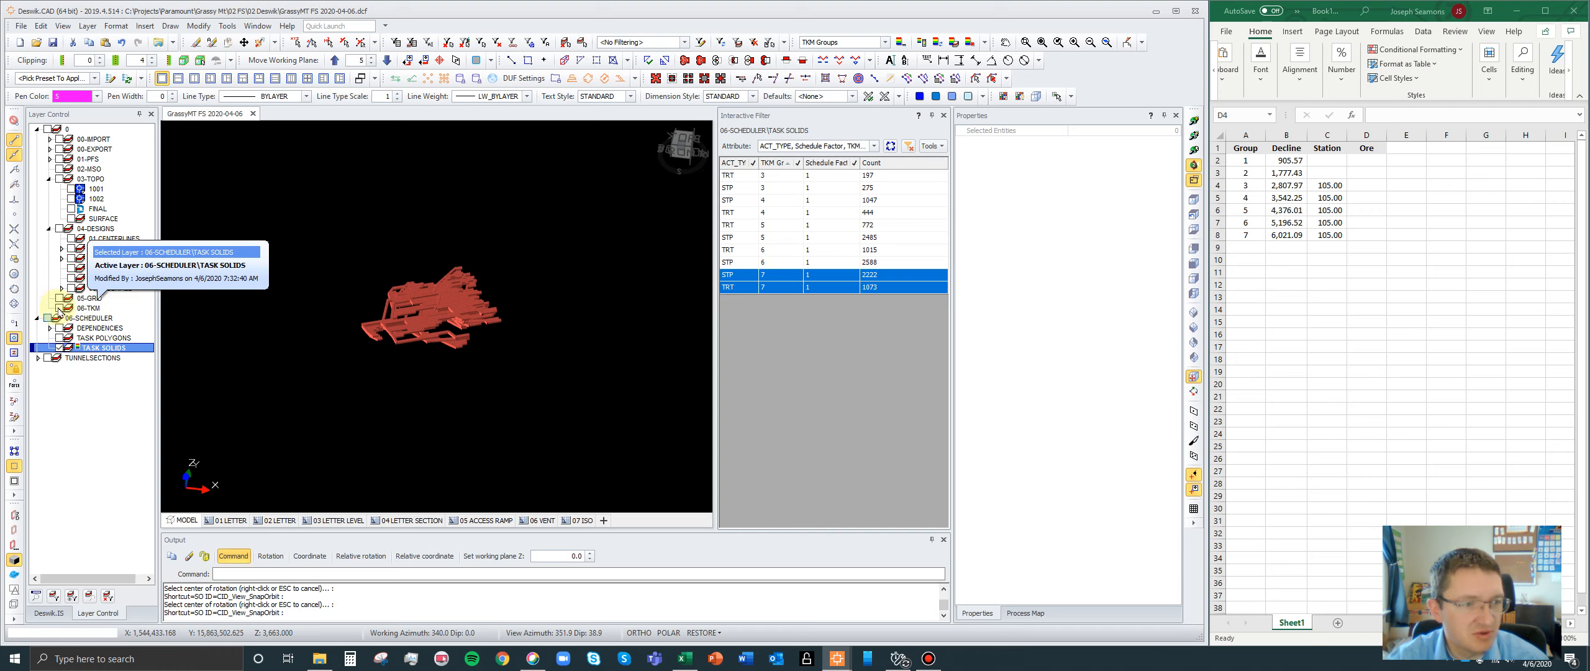
left_click(59, 308)
scroll(526, 380, "down", 3)
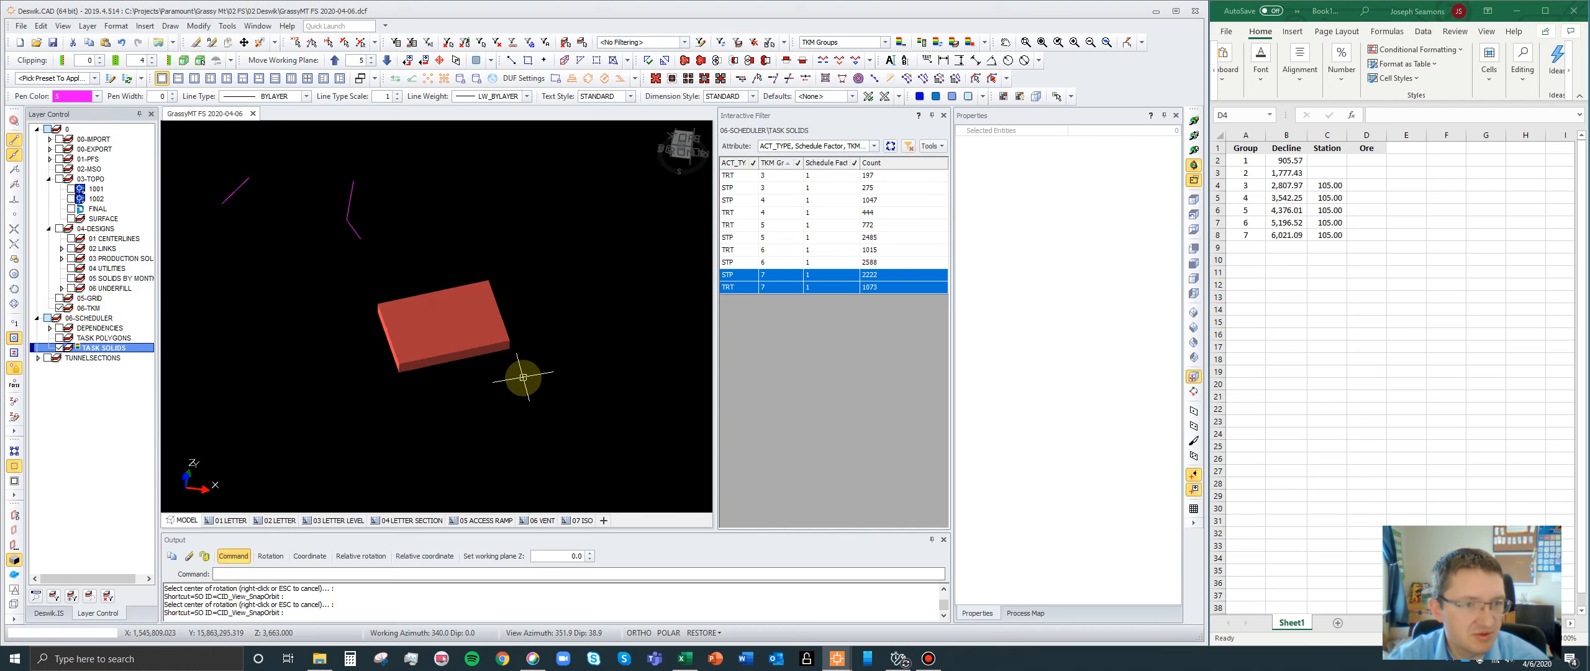
right_click(92, 309)
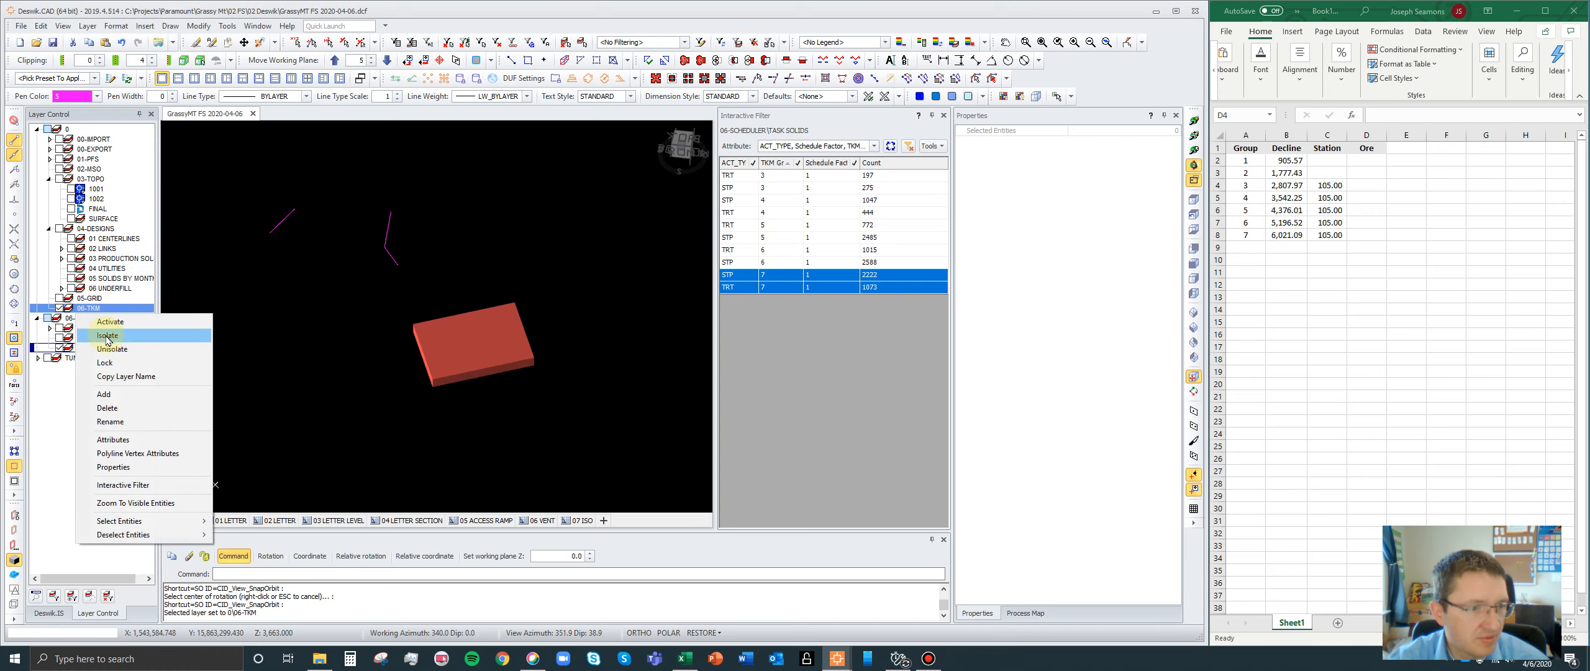
left_click(105, 336)
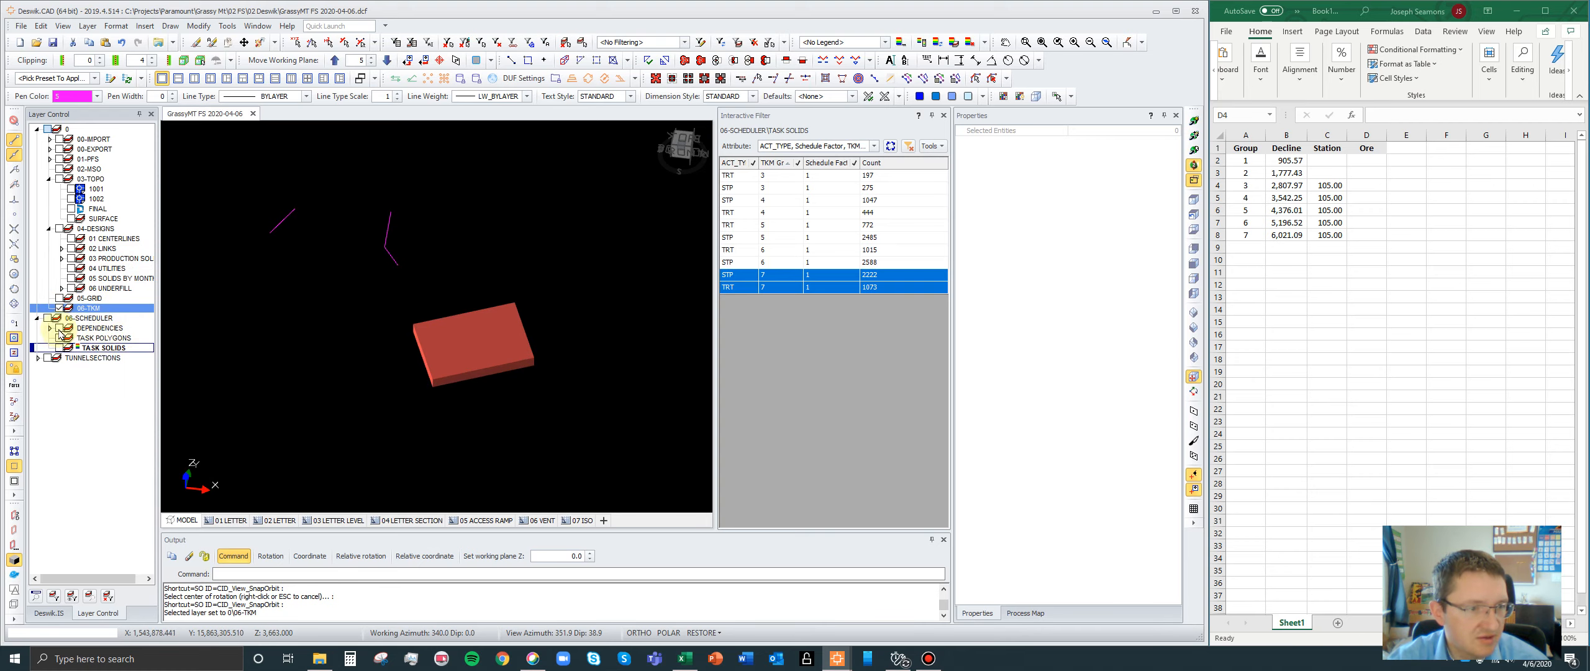
left_click(59, 308)
left_click(59, 308)
- Make the group 7 bounding box solid on the 06-TKM layer semi-transparent
left_click(447, 372)
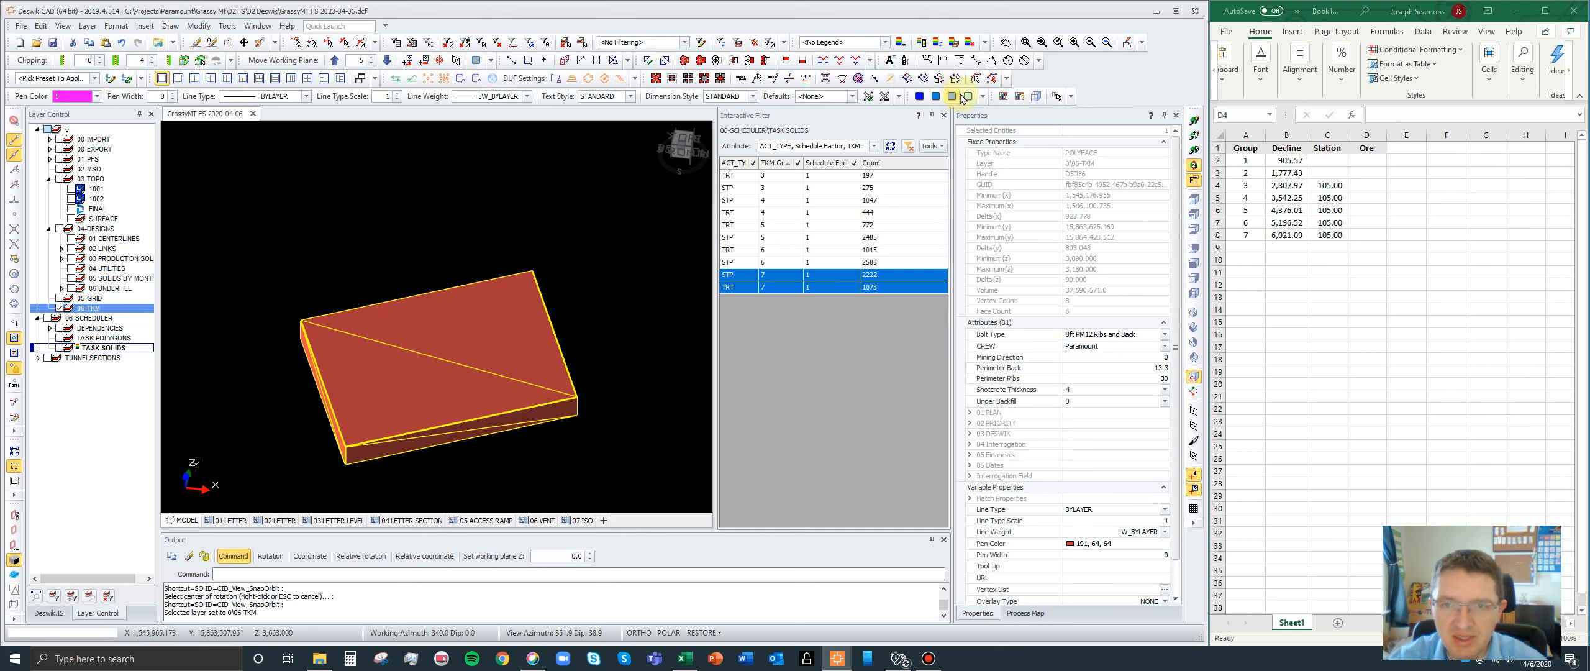
left_click(966, 98)
left_click(920, 96)
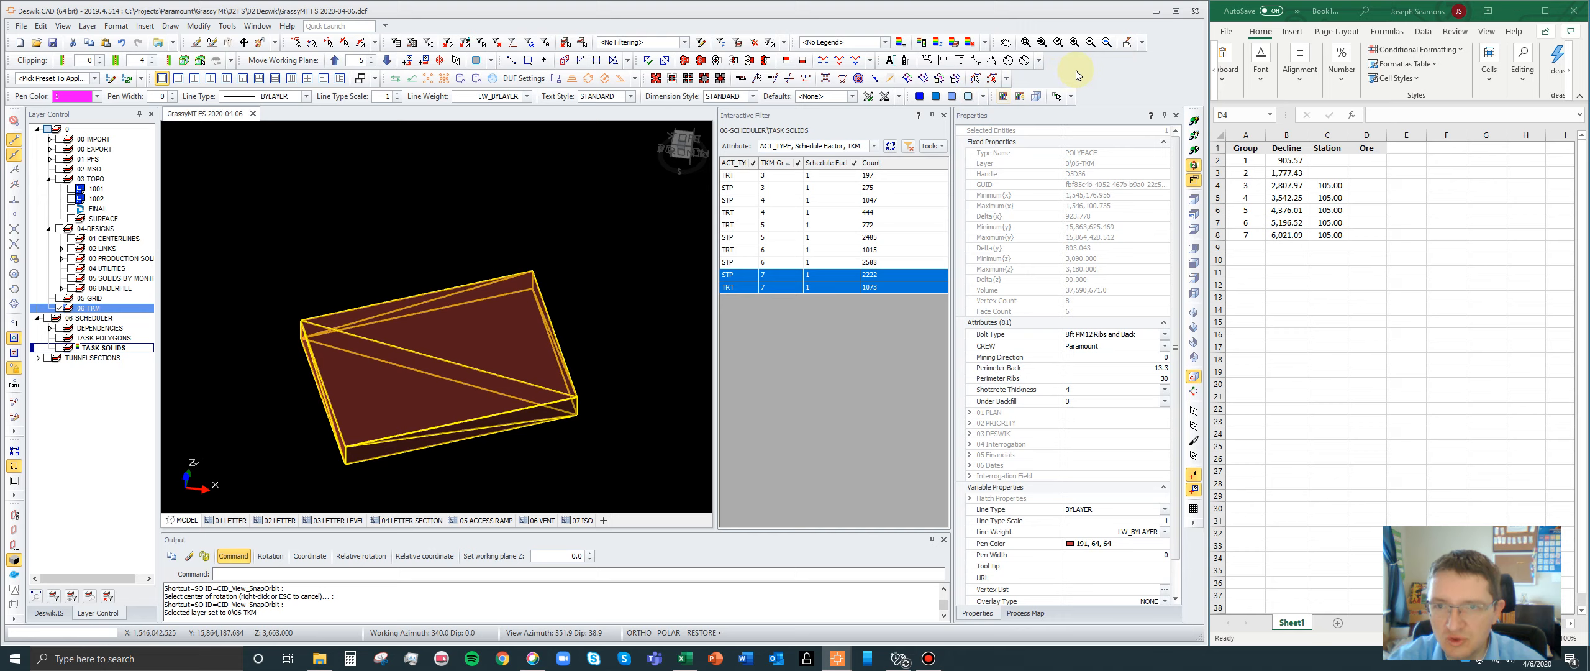
right_click(1121, 44)
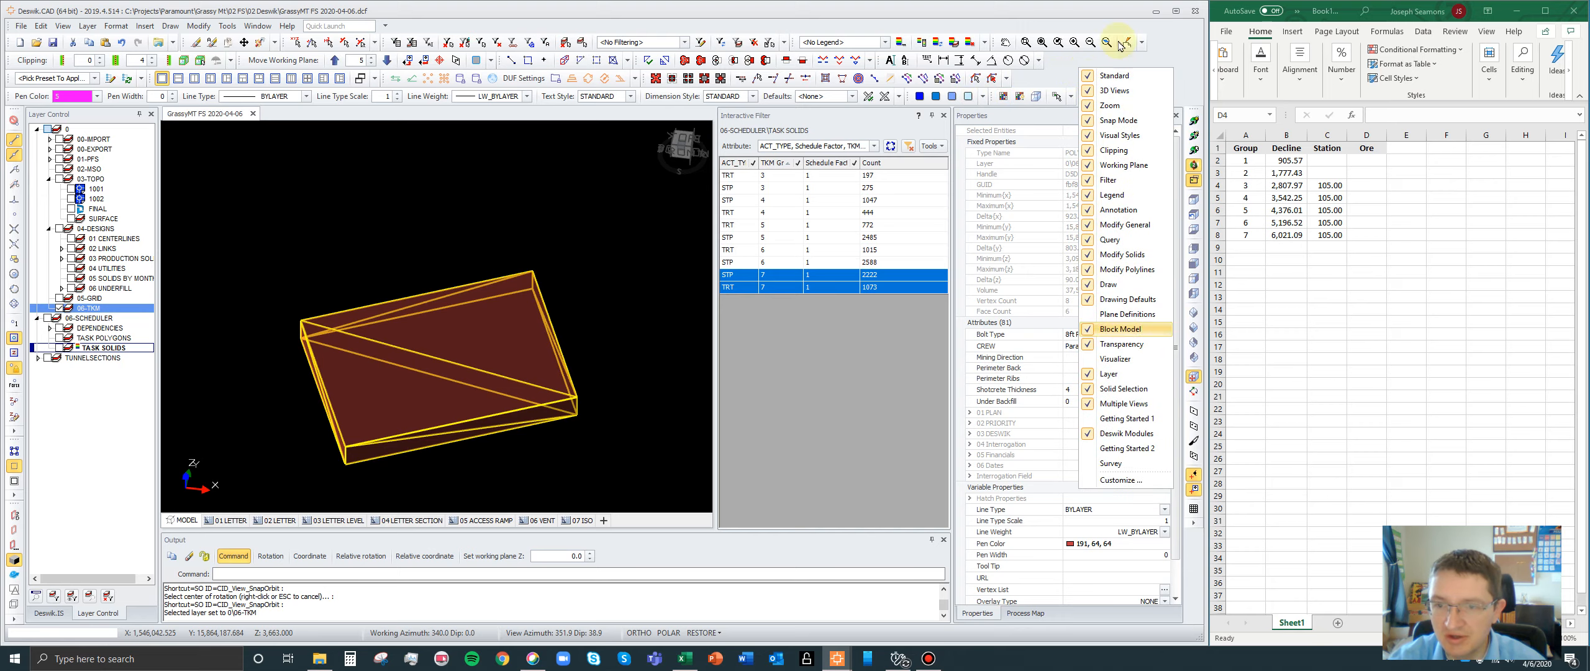
right_click(1064, 66)
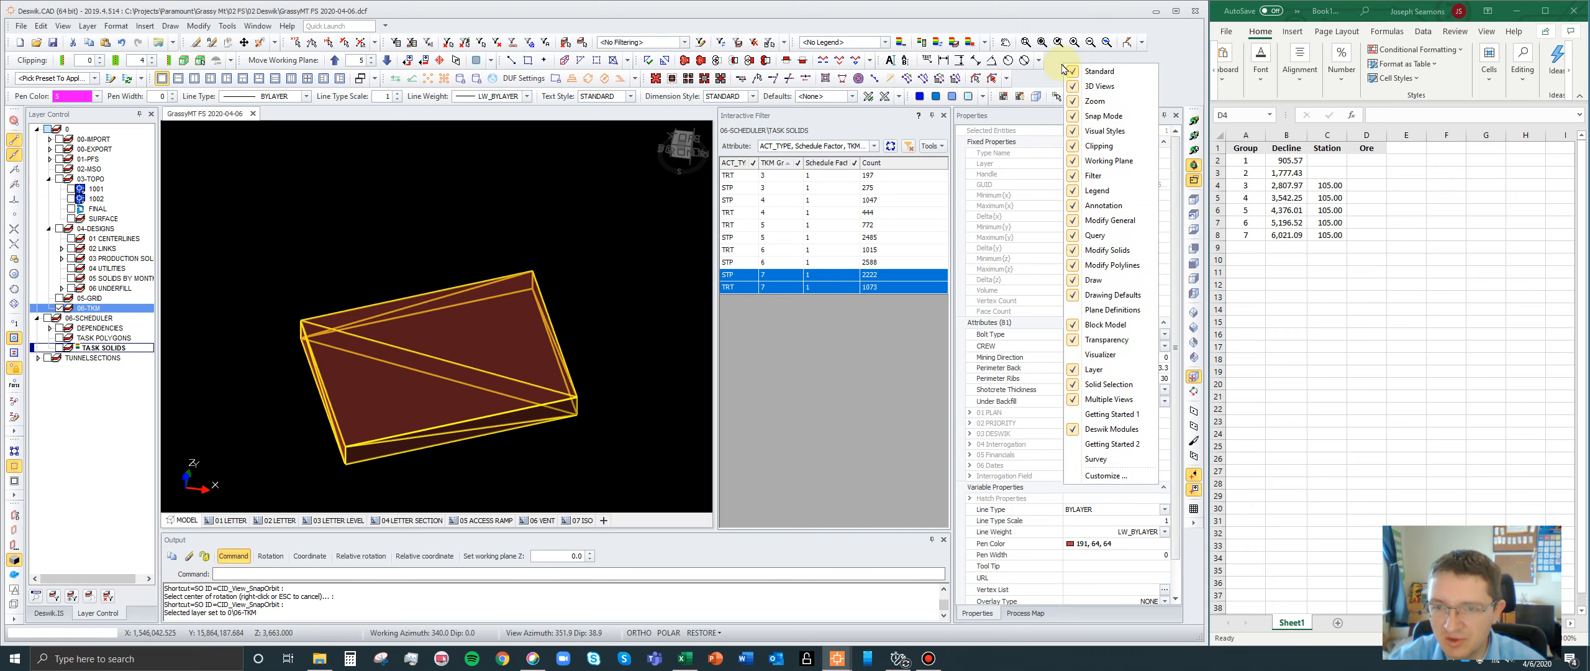
left_click(1101, 341)
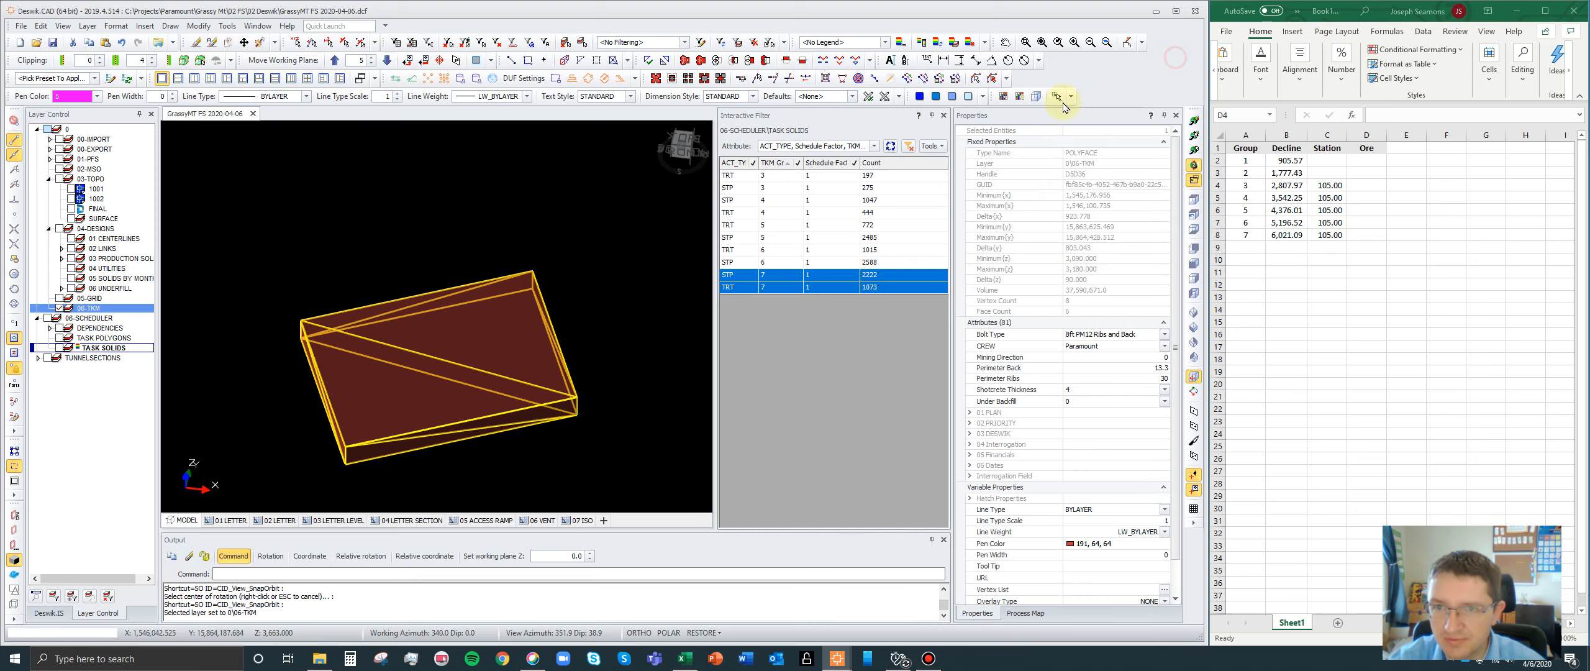
left_click(936, 97)
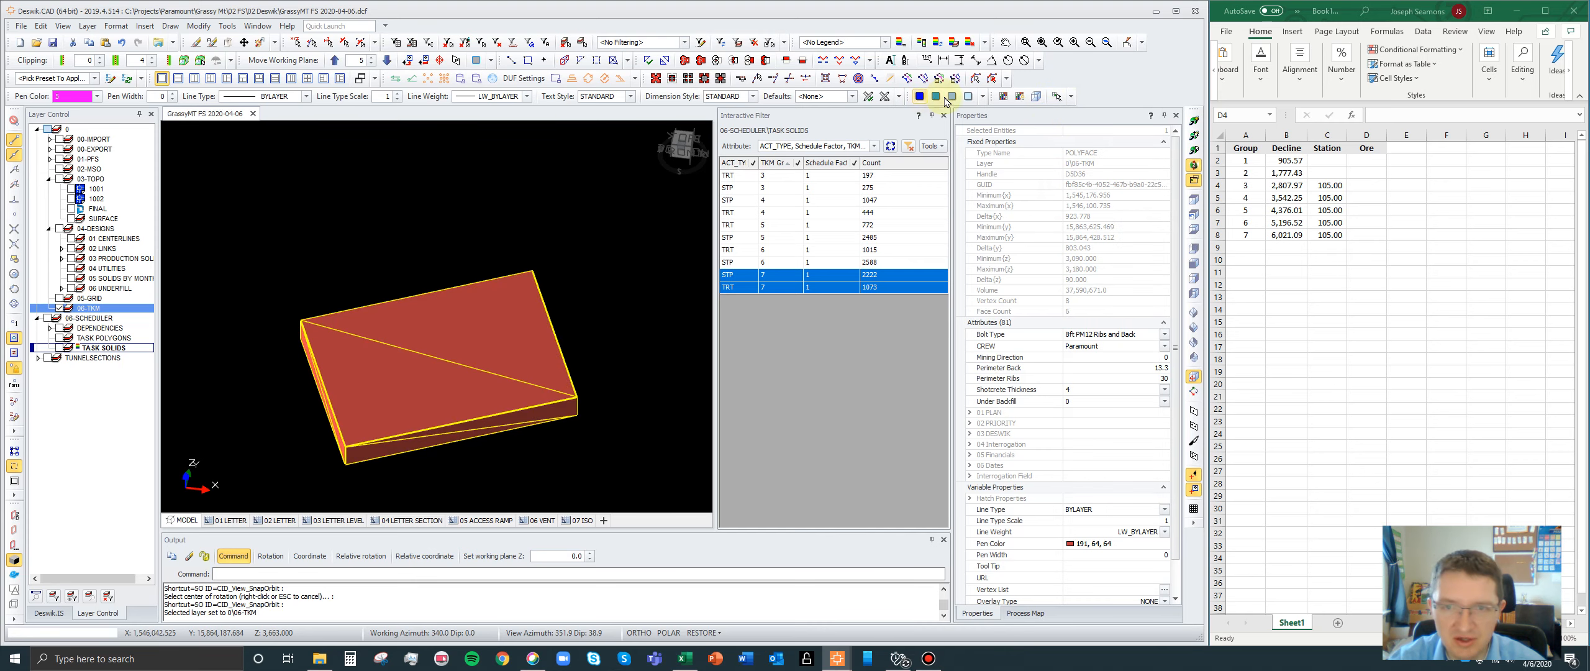
left_click(936, 96)
left_click(952, 96)
- Display group 7's STP and TRT task solids together with the transparent box and examine how they fit inside it
scroll(532, 230, "down", 2)
left_click(61, 347)
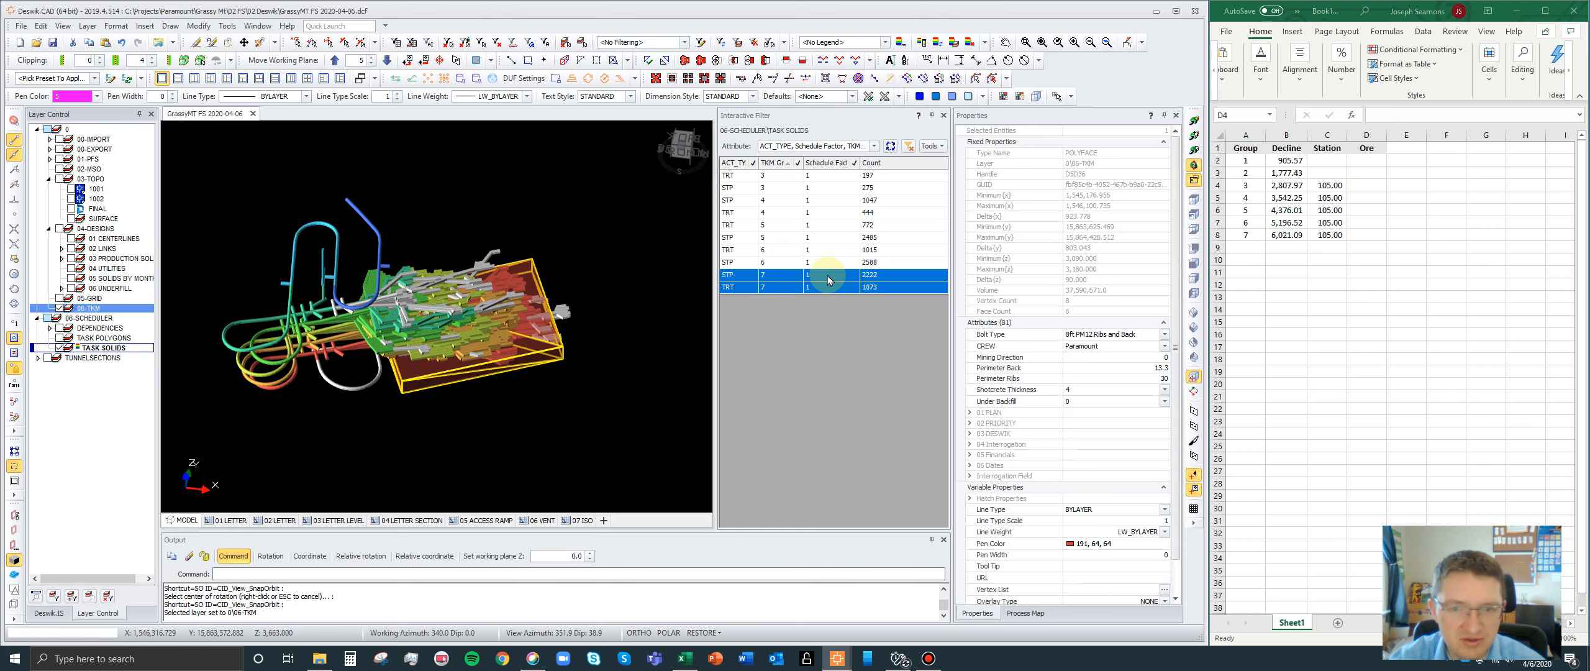
left_click(783, 289)
scroll(435, 354, "up", 3)
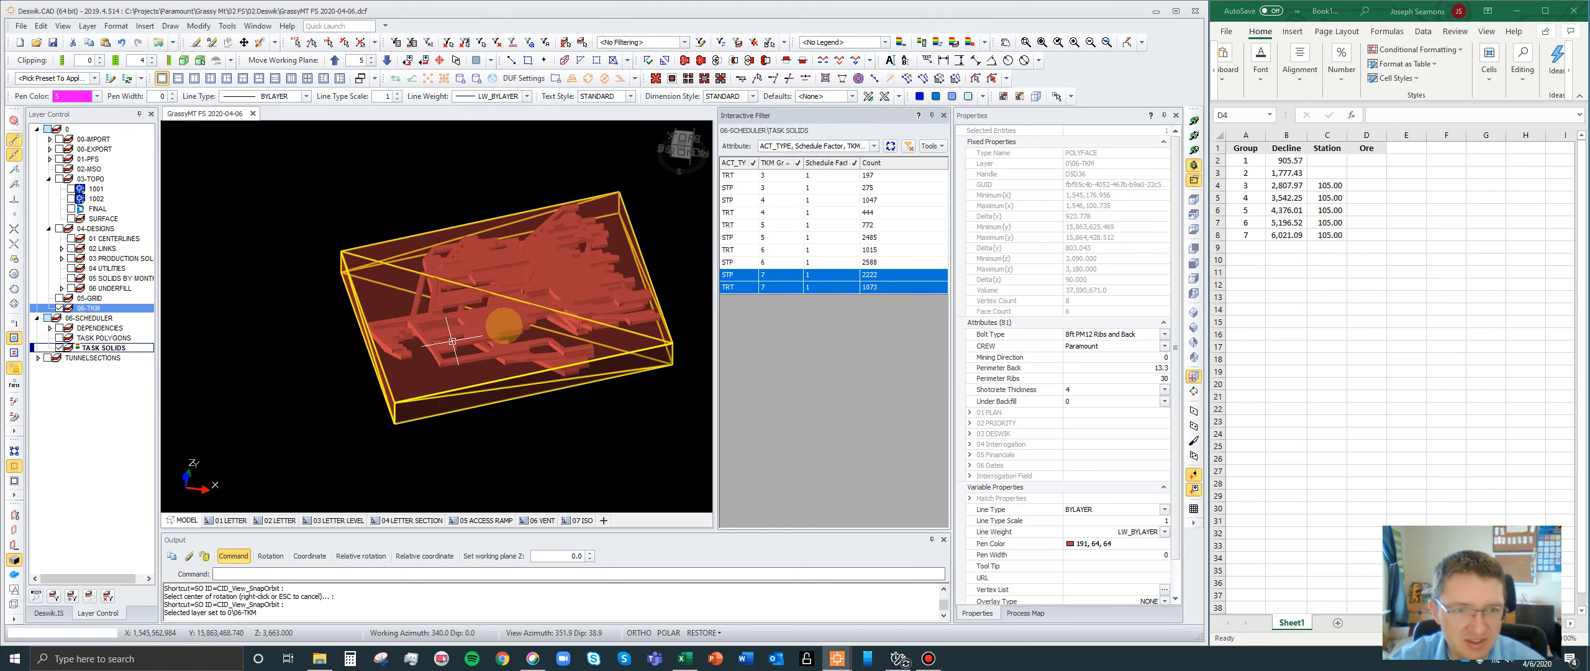
left_click(1197, 138)
left_click_drag(519, 315, 254, 342)
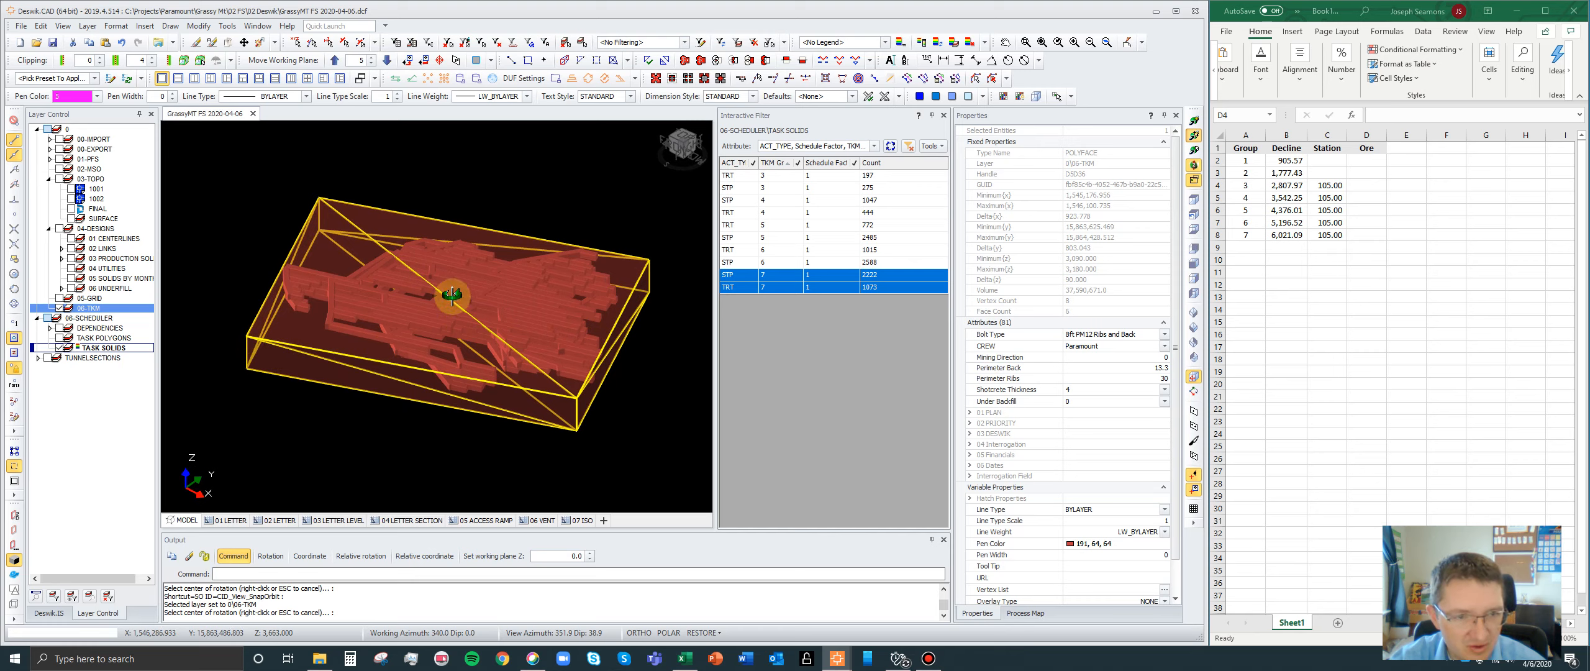
left_click_drag(415, 356, 419, 429)
- Activate the 06-TKM layer and draw polylines along the box's diagonals between its opposite corners
left_click(90, 310)
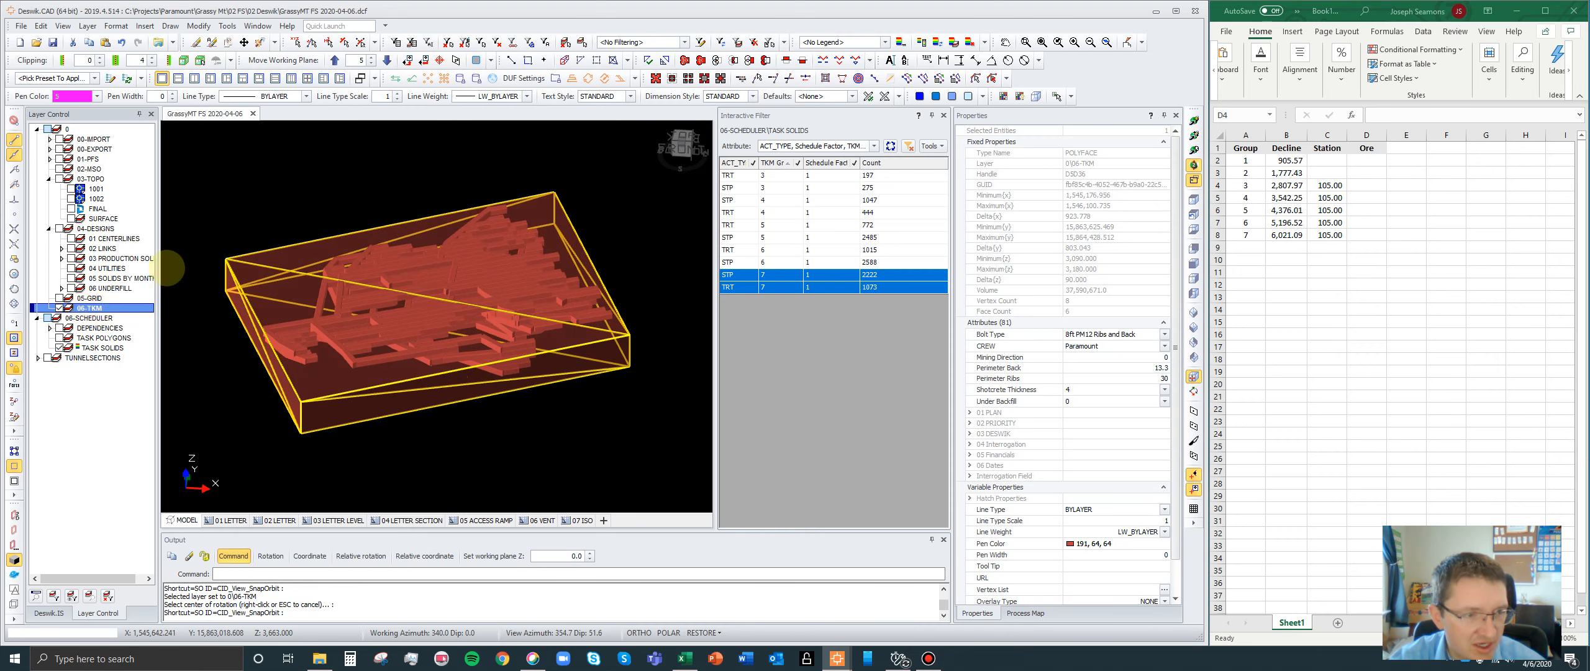
left_click(253, 201)
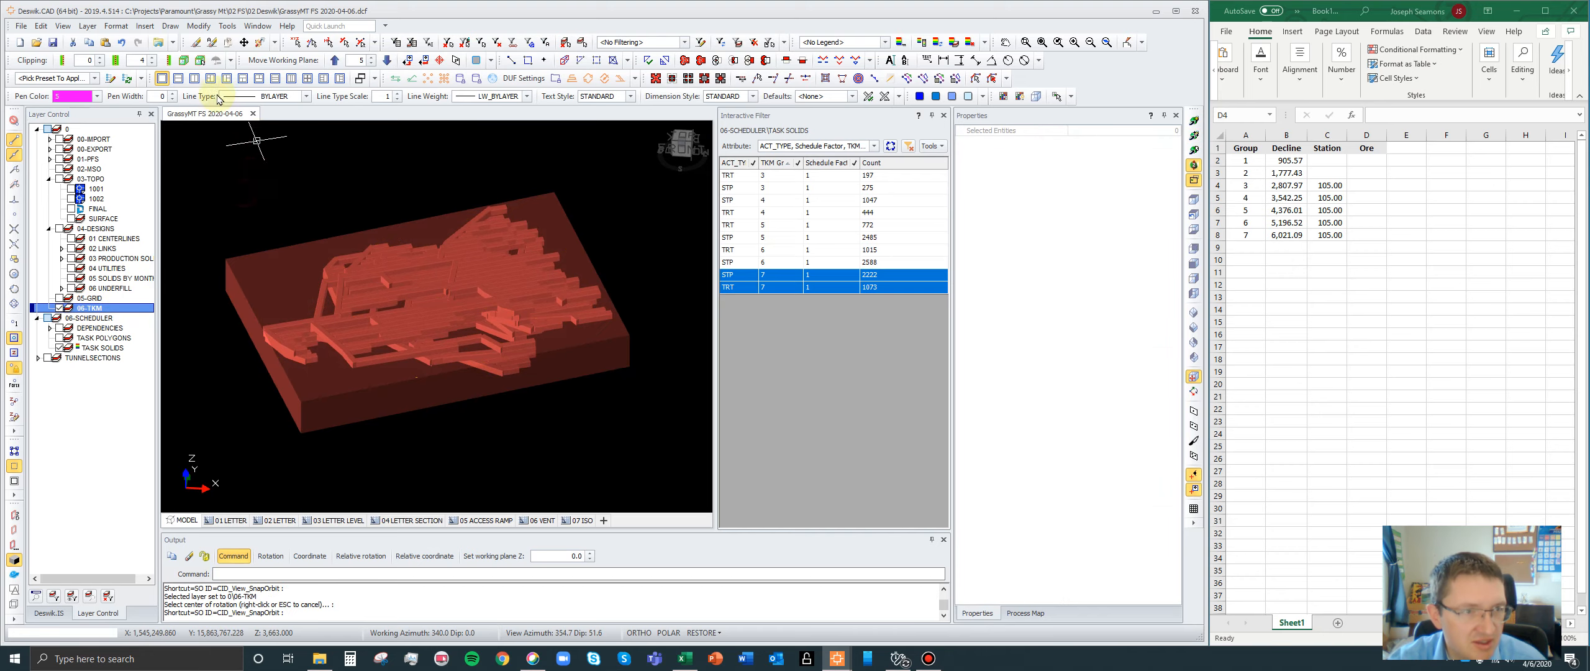
left_click(169, 26)
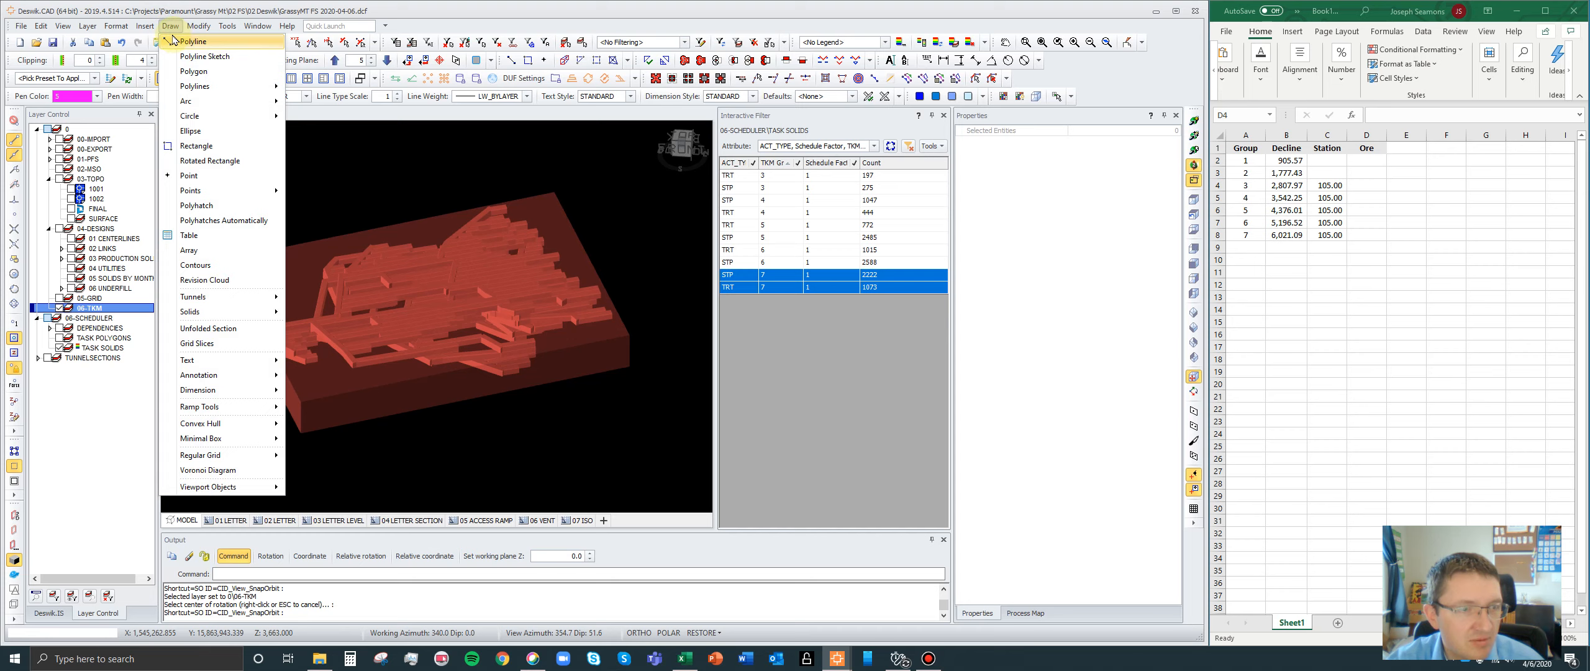
left_click(169, 27)
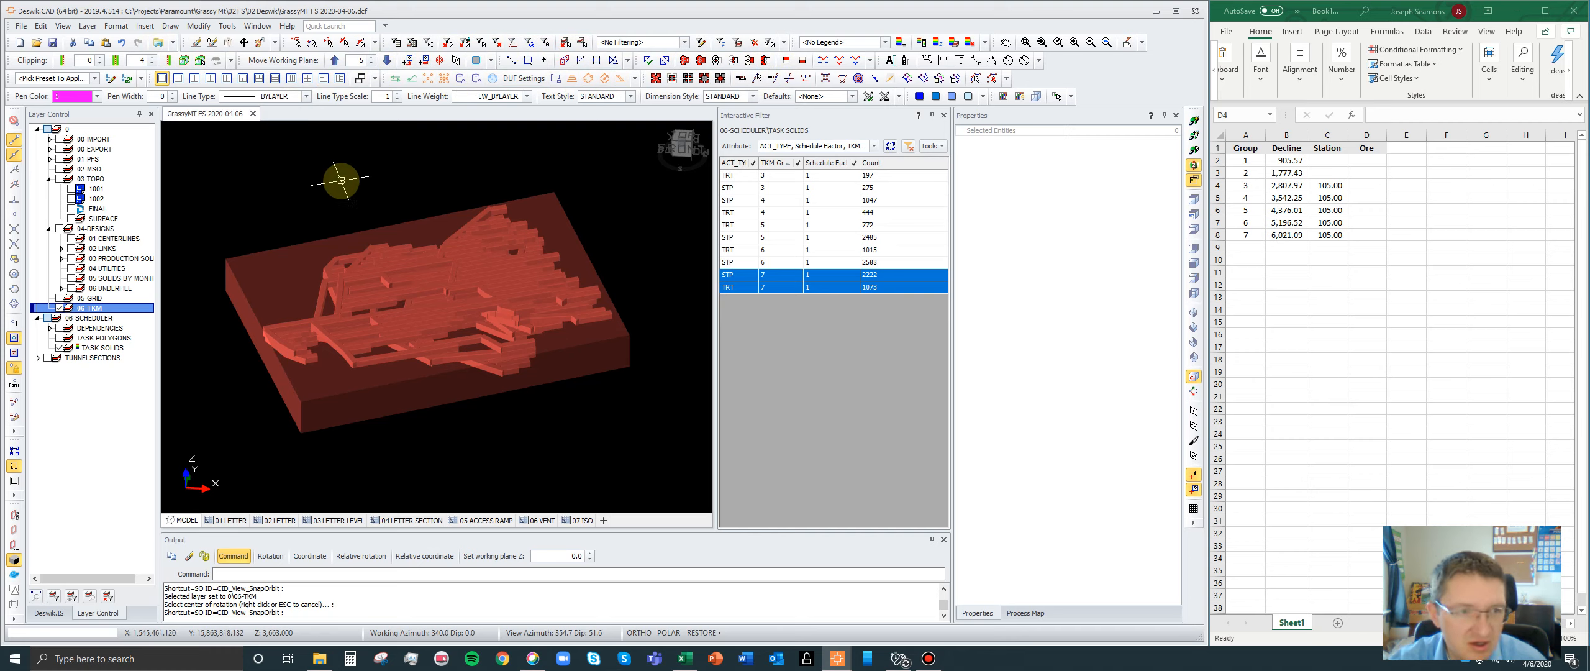
key("n")
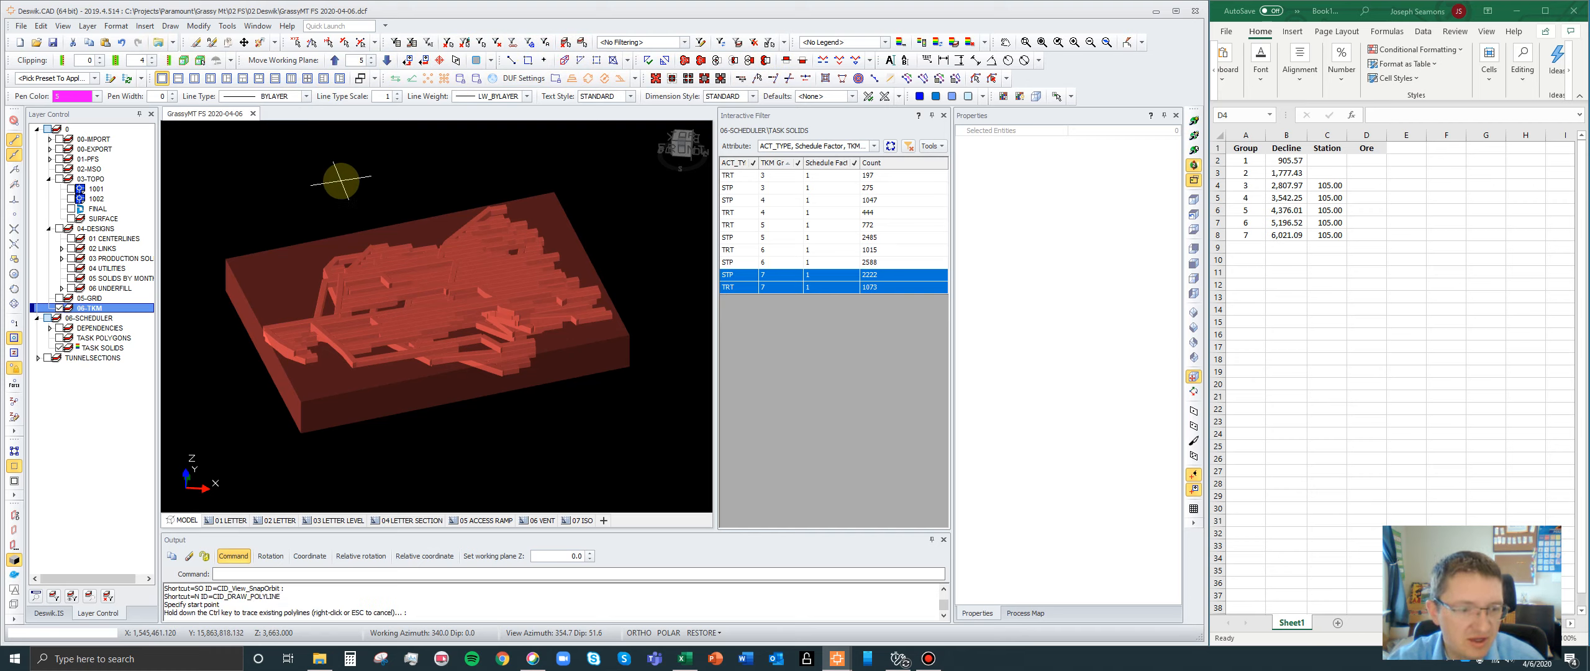
left_click(300, 401)
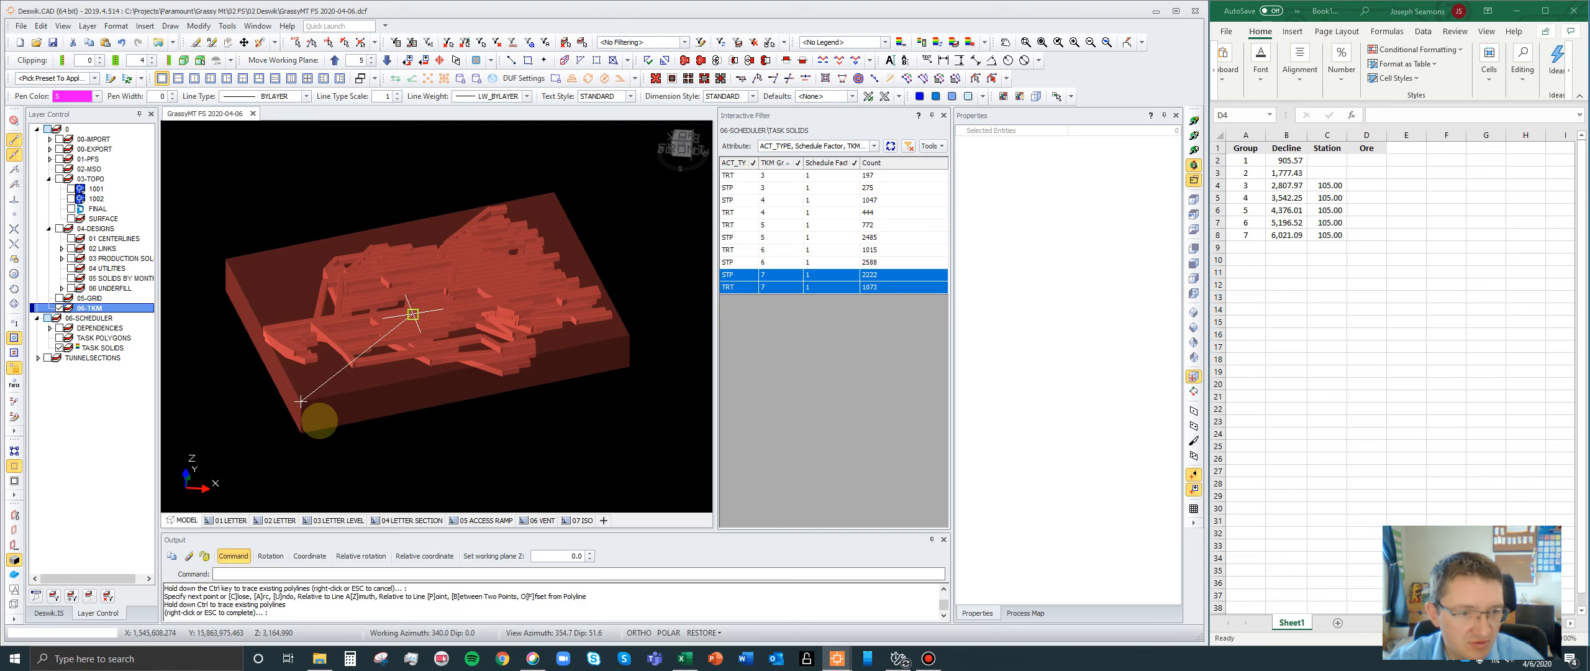
scroll(543, 192, "up", 5)
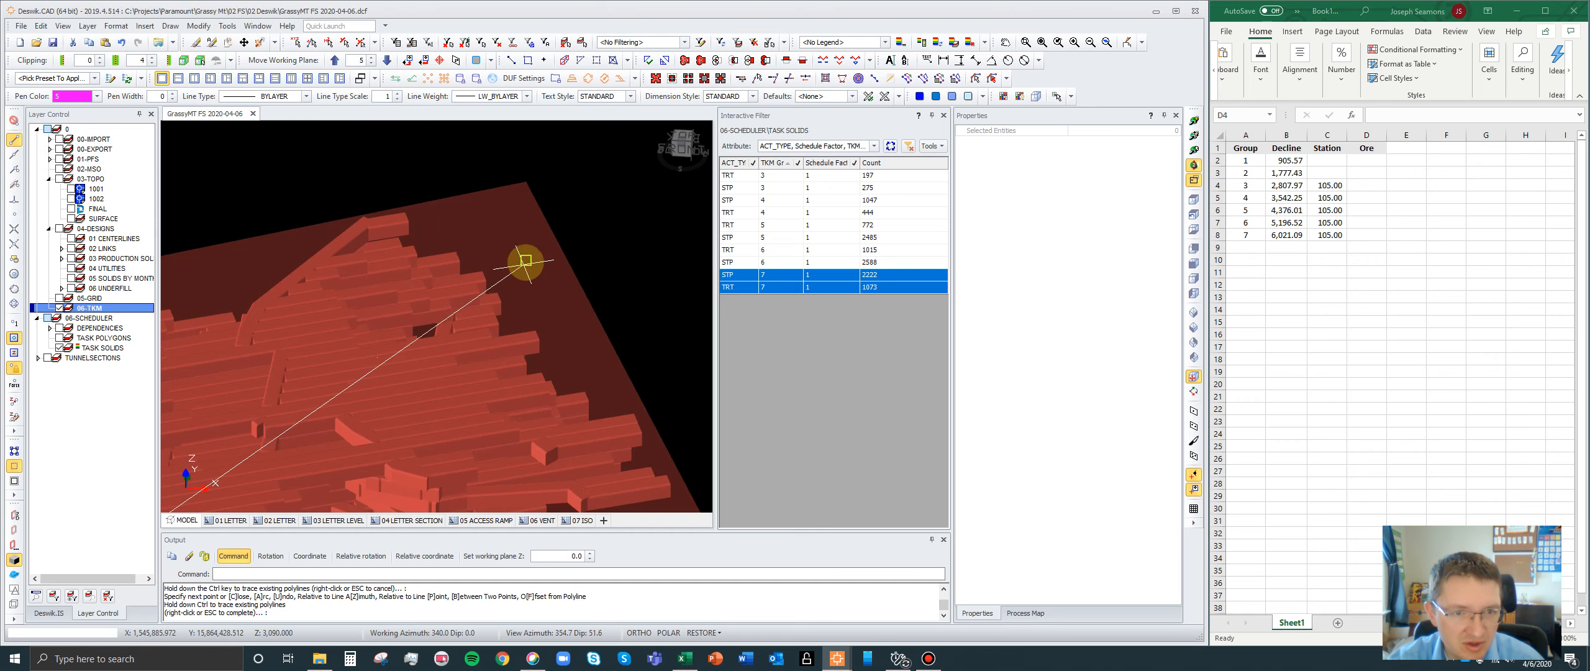
scroll(565, 236, "down", 5)
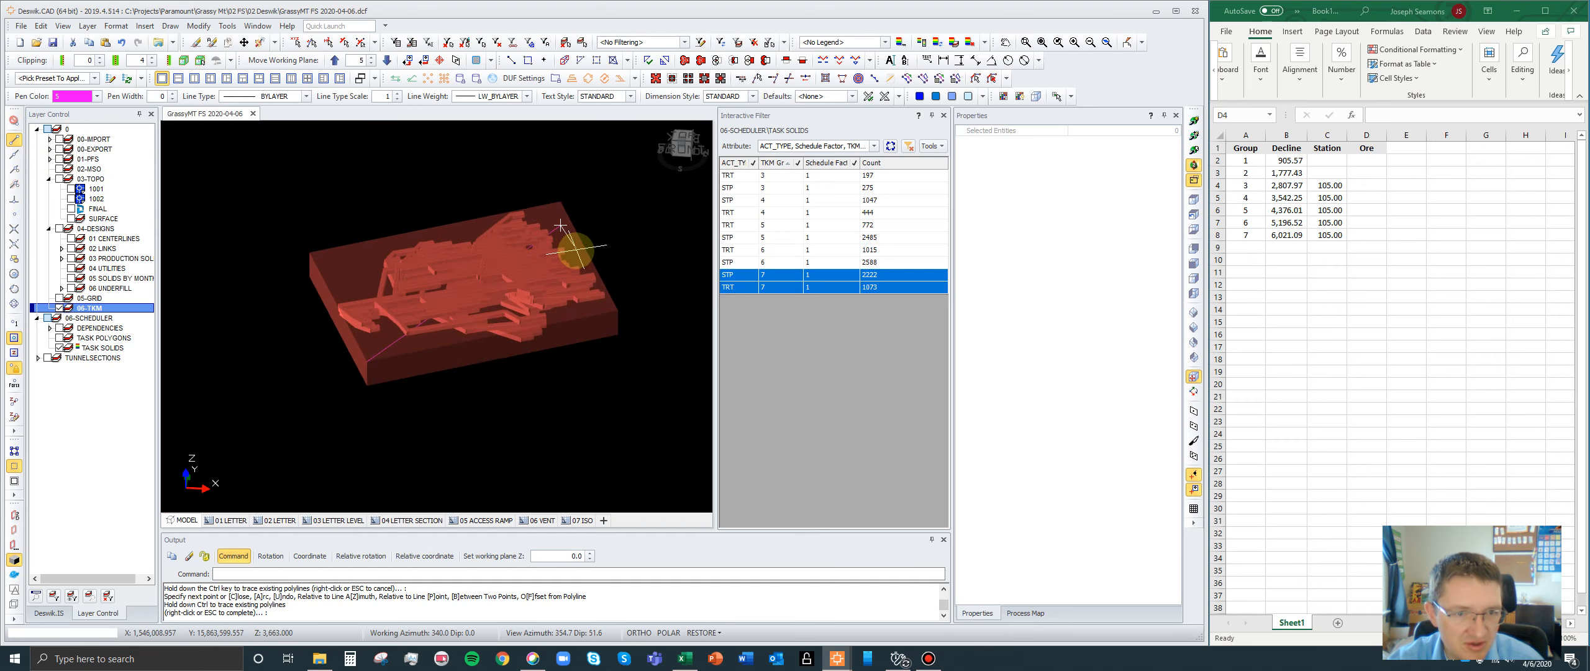
scroll(454, 305, "up", 10)
scroll(454, 305, "down", 2)
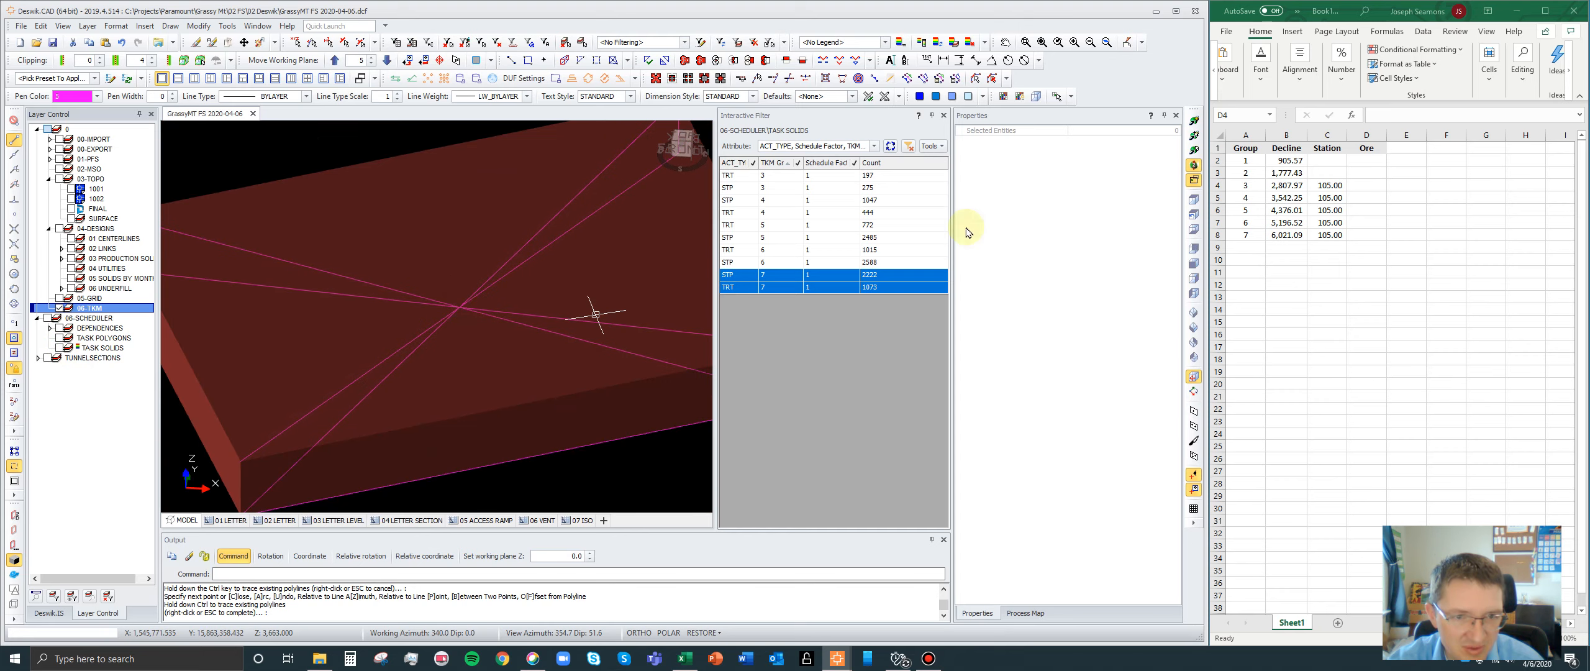
scroll(366, 335, "down", 5)
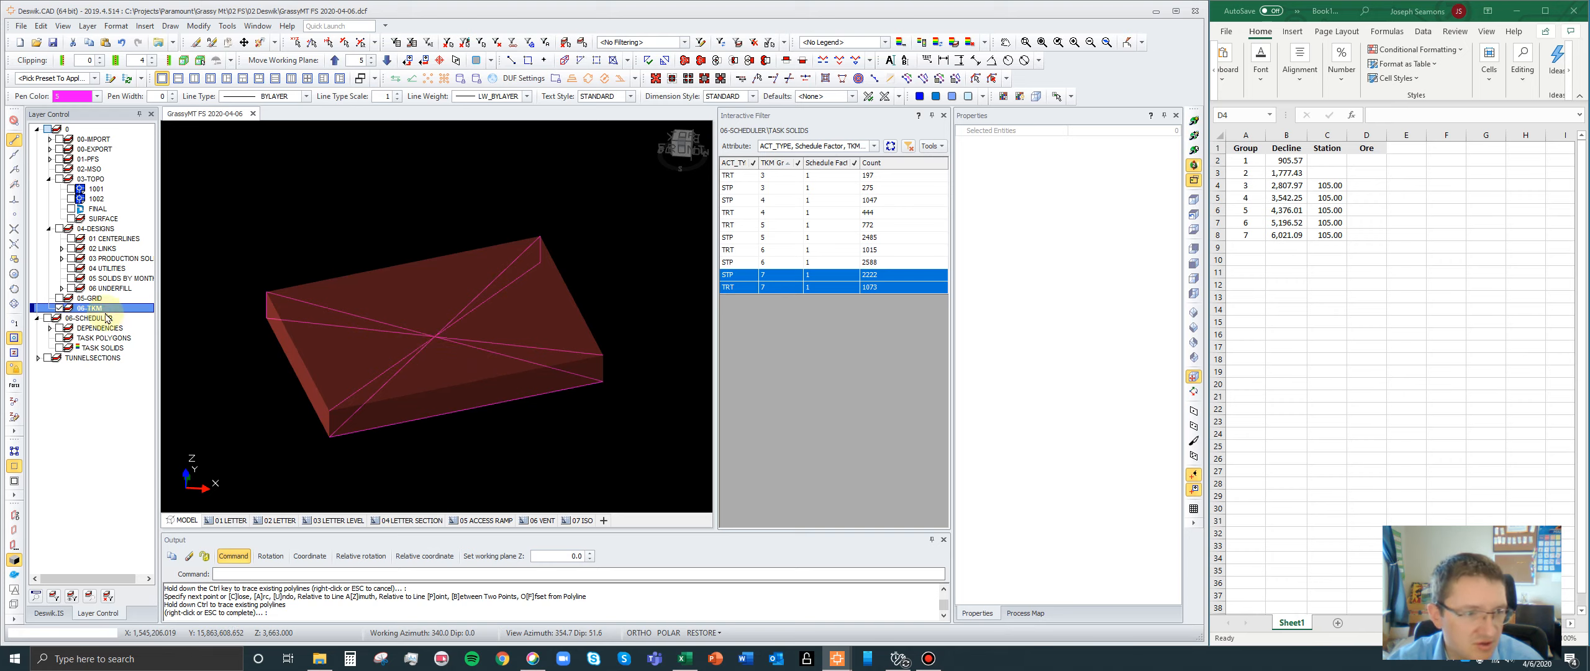
- Hide the 06-TKM layer and display the STP and TRT task solids of groups 3 to 6
left_click(59, 308)
left_click(60, 347)
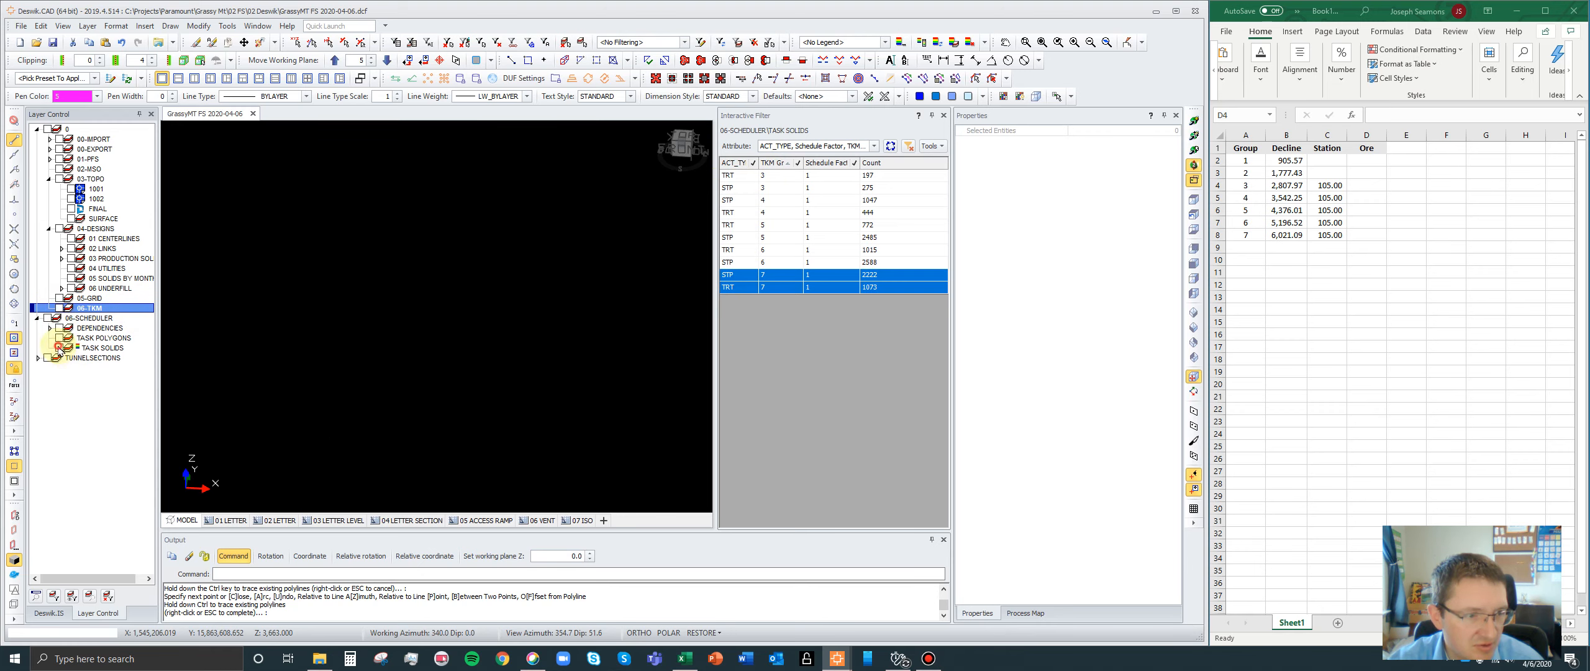
left_click(767, 262)
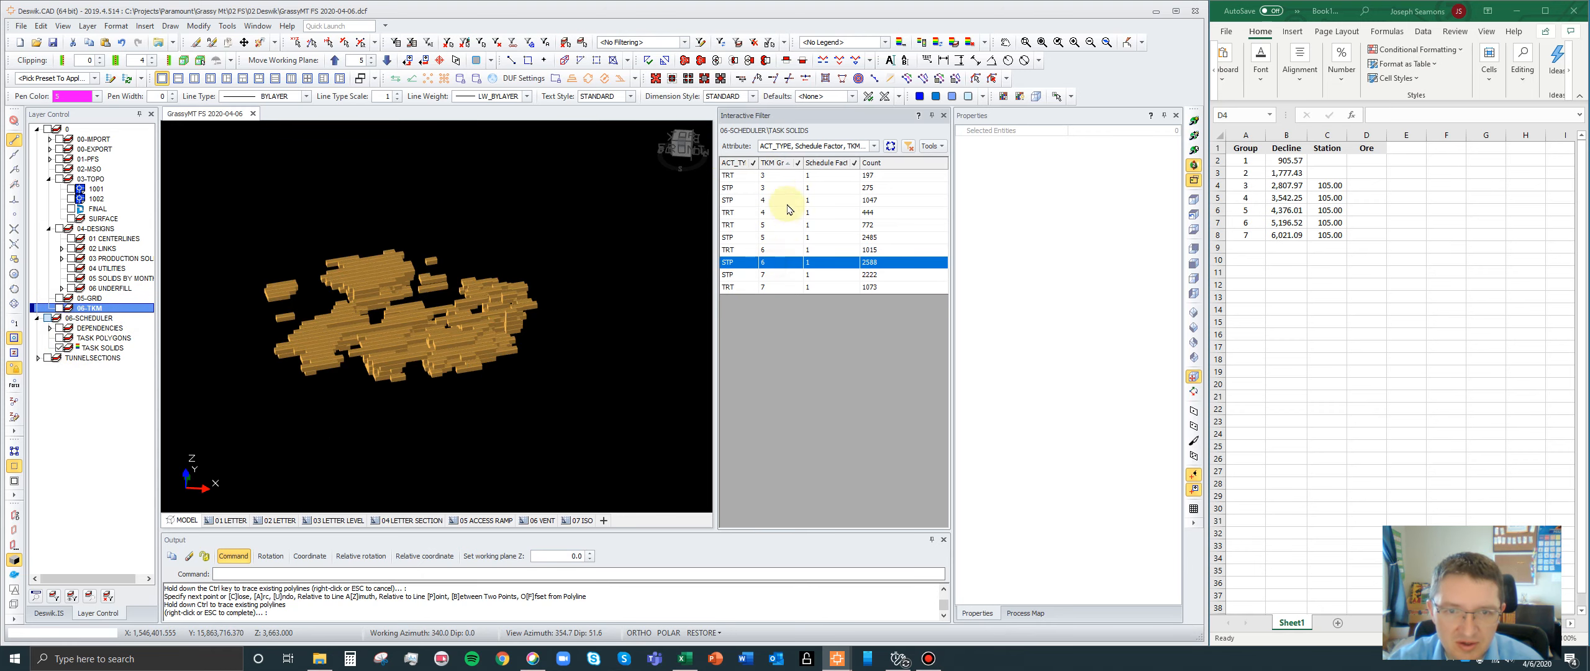
left_click(774, 175, "shift")
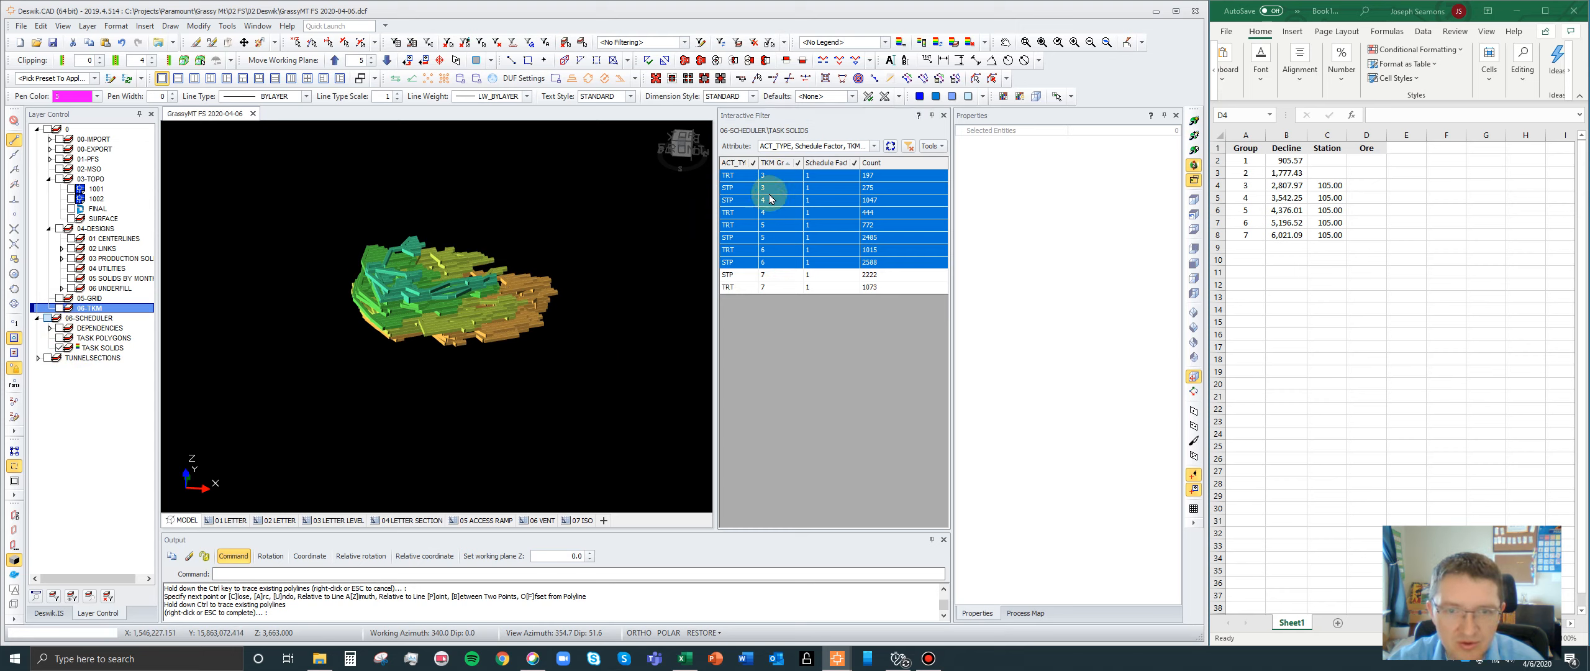
- Draw 3D minimal bounding boxes around the selected displayed task solids, grouped on the TKM Groups attribute, onto the specified layer 0\06-TKM
left_click_drag(648, 393, 287, 164)
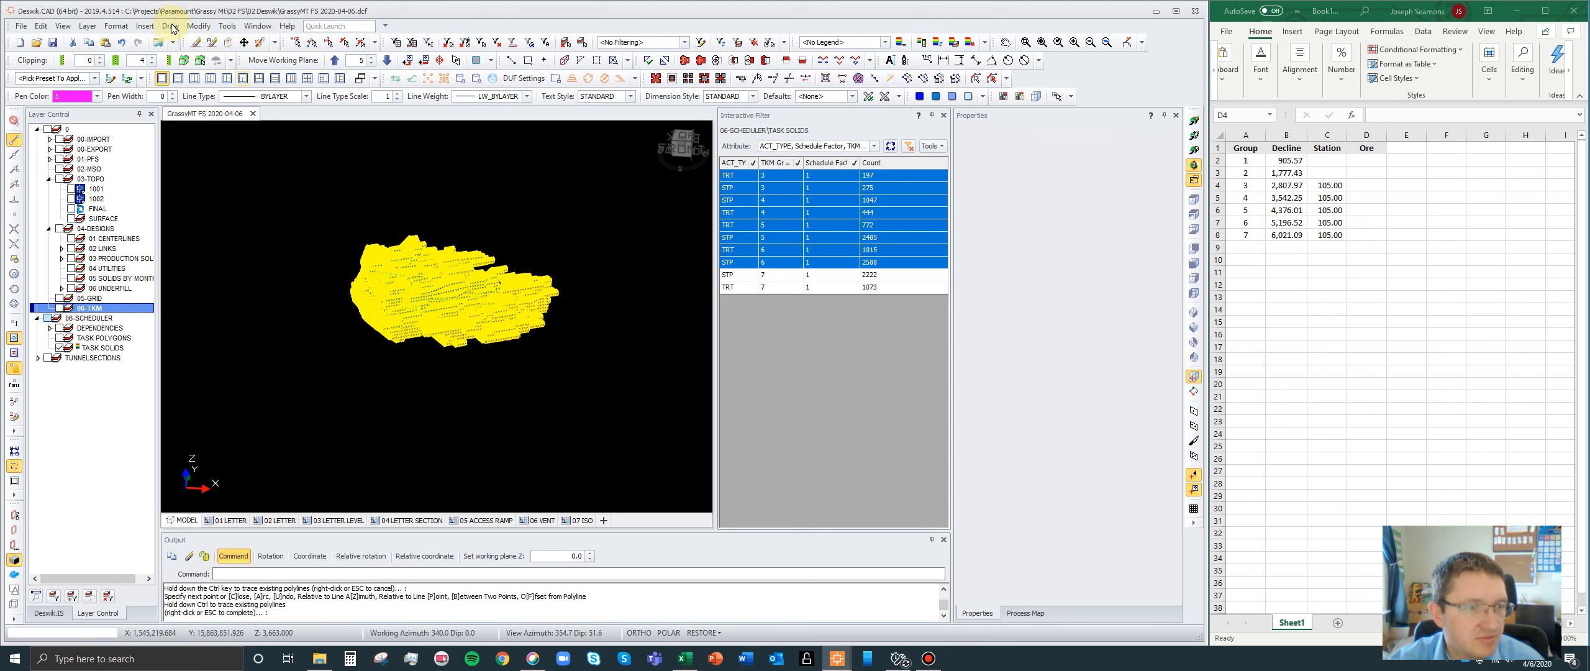
left_click(228, 390)
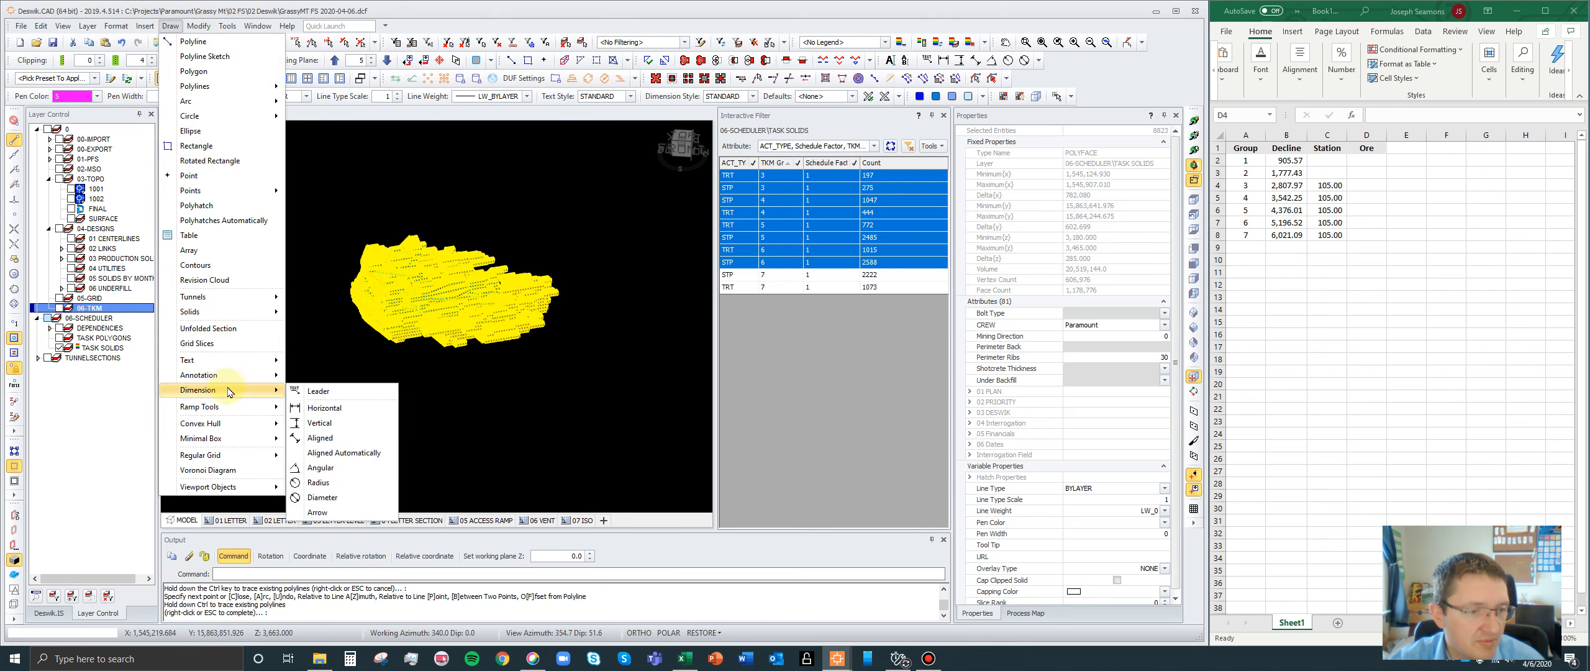
left_click(213, 438)
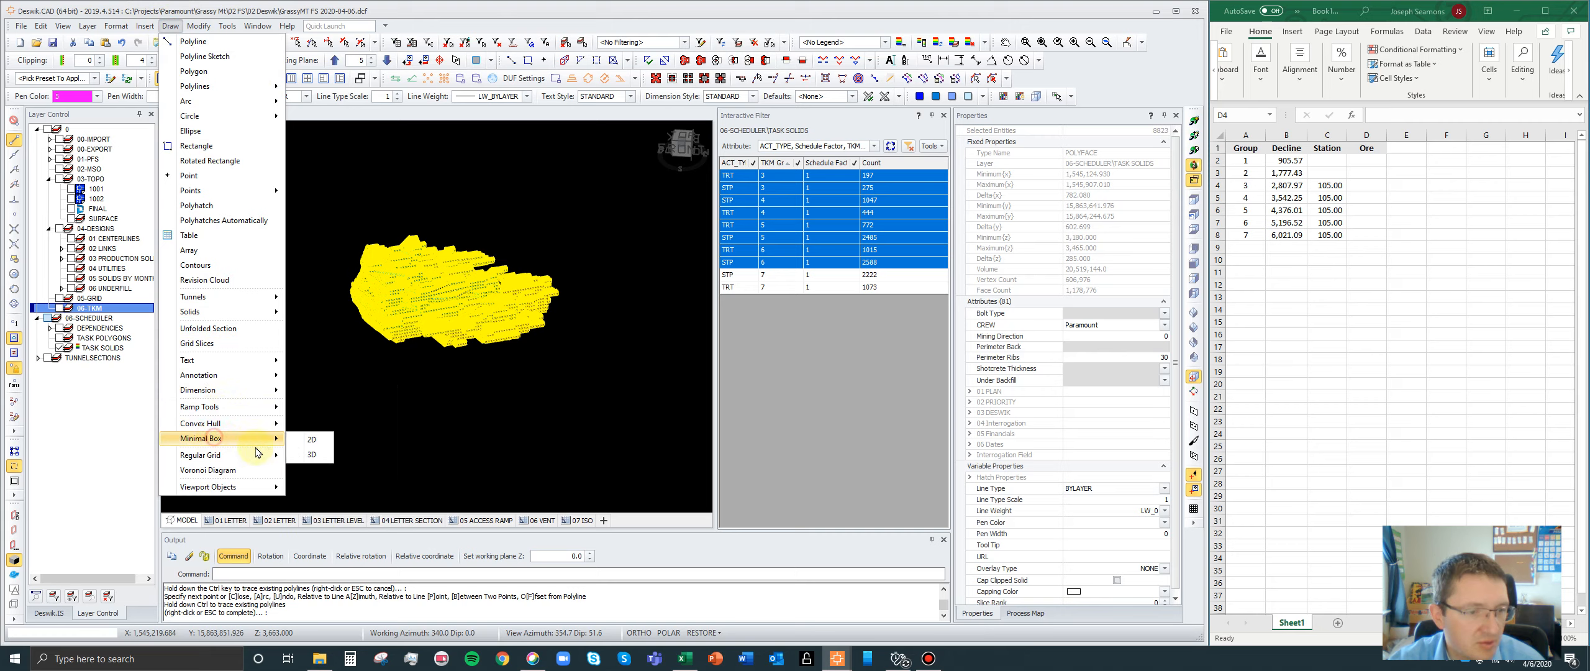
left_click(311, 454)
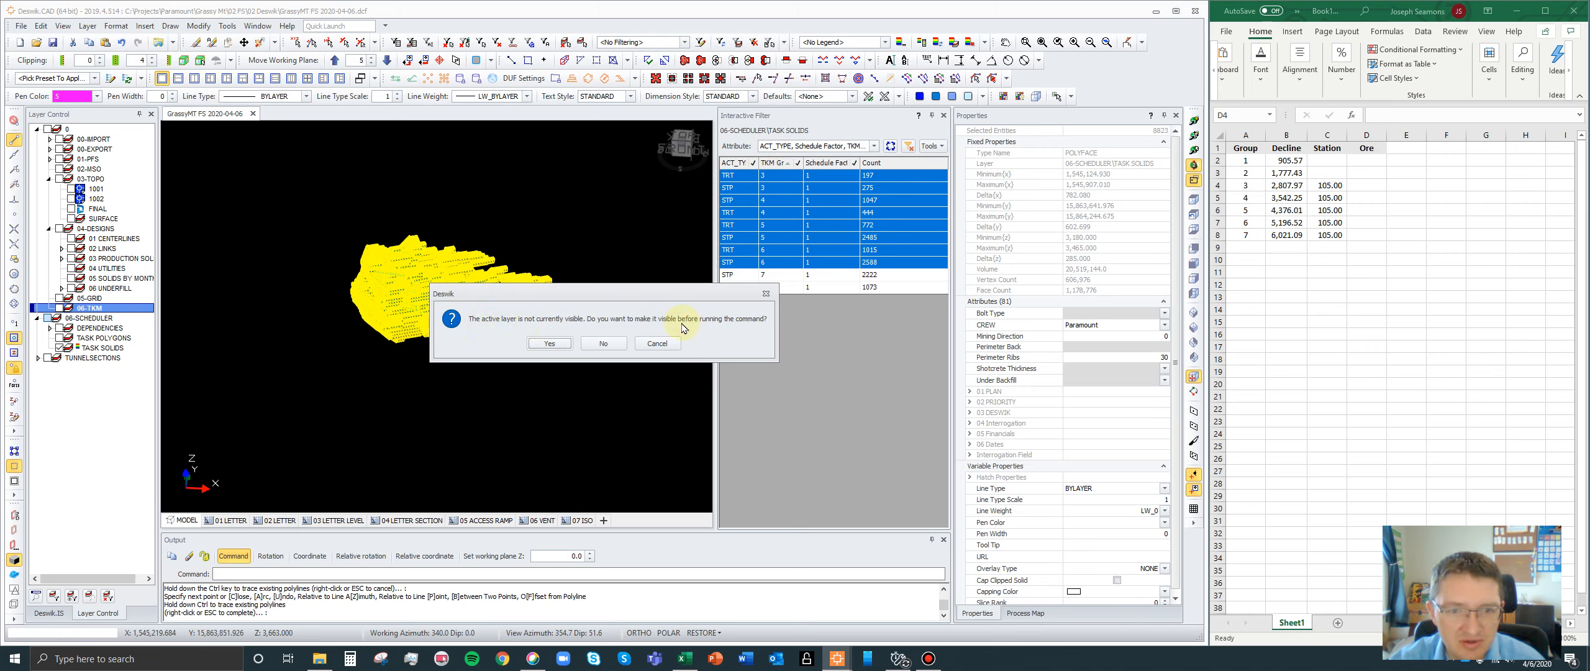
left_click(603, 343)
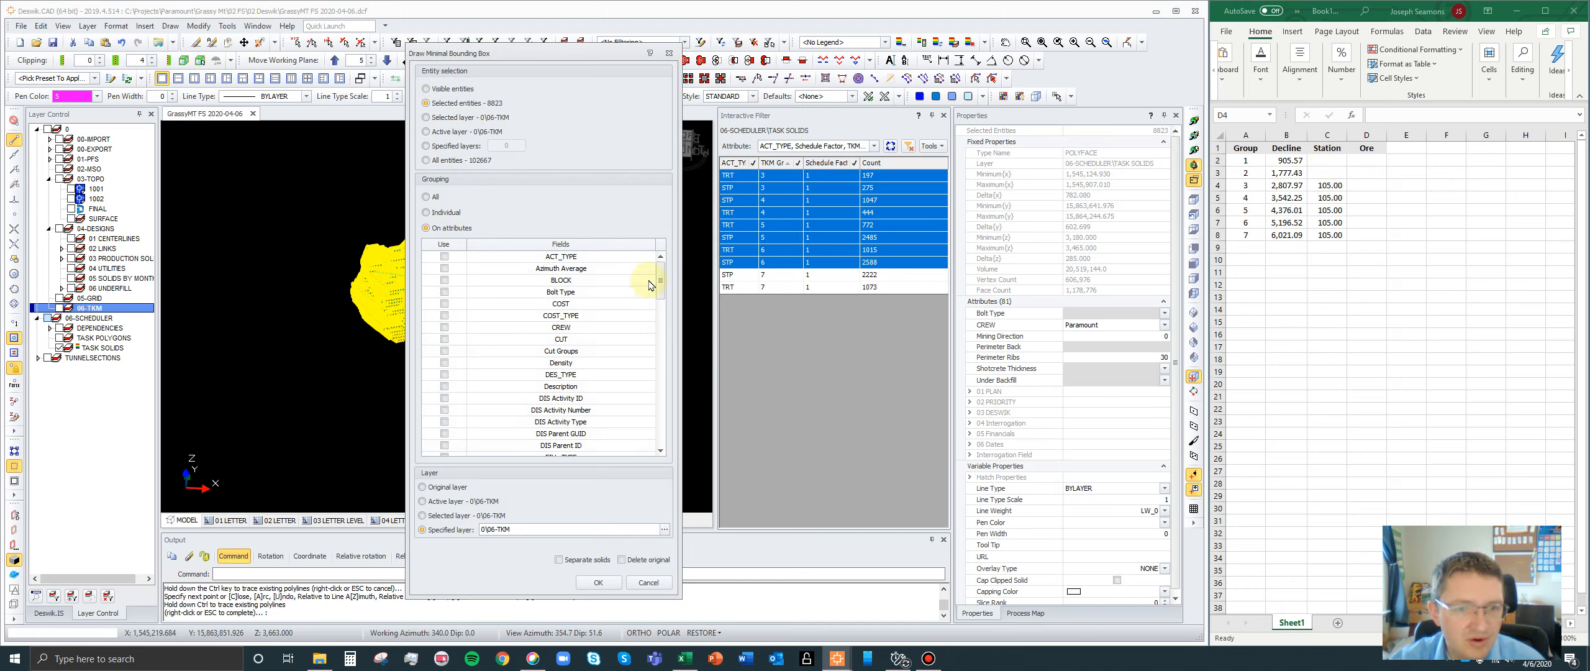
left_click_drag(661, 274, 653, 389)
scroll(654, 388, "down", 3)
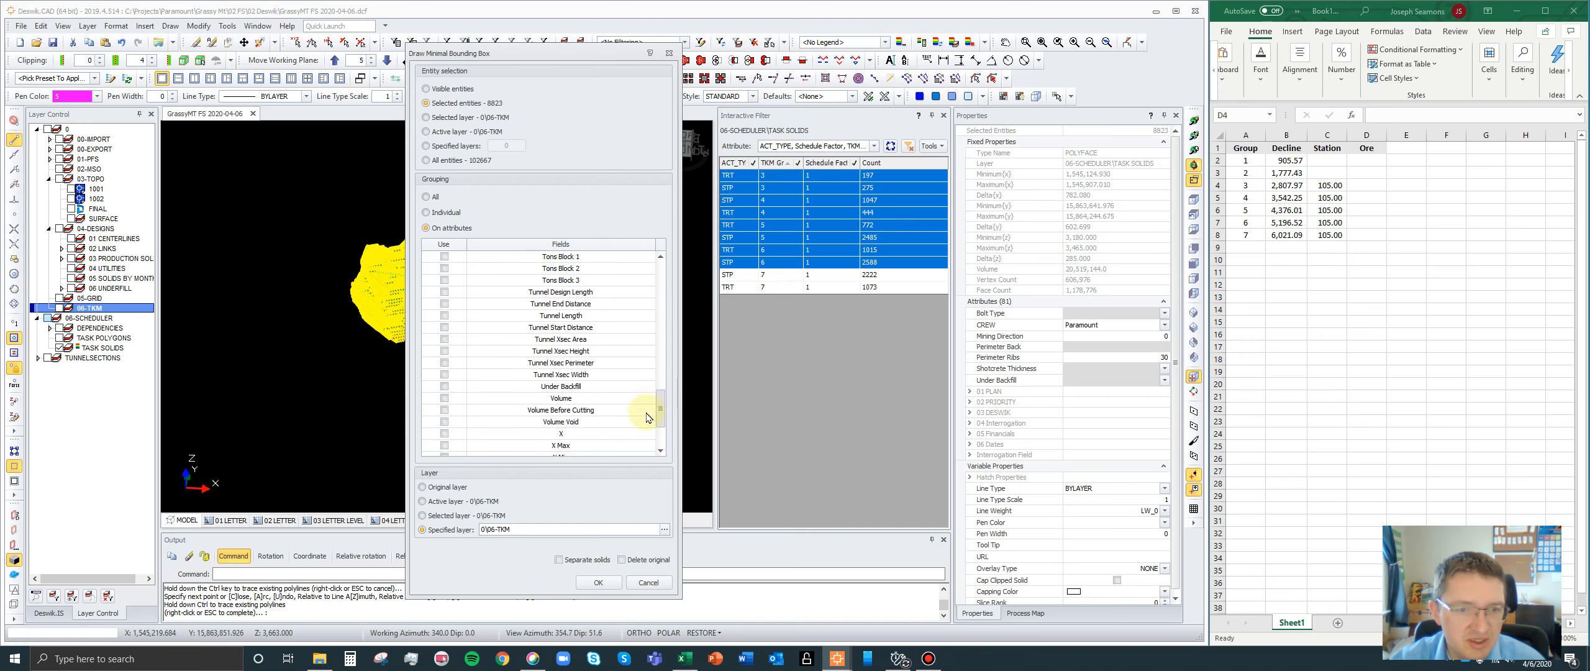
scroll(642, 398, "up", 2)
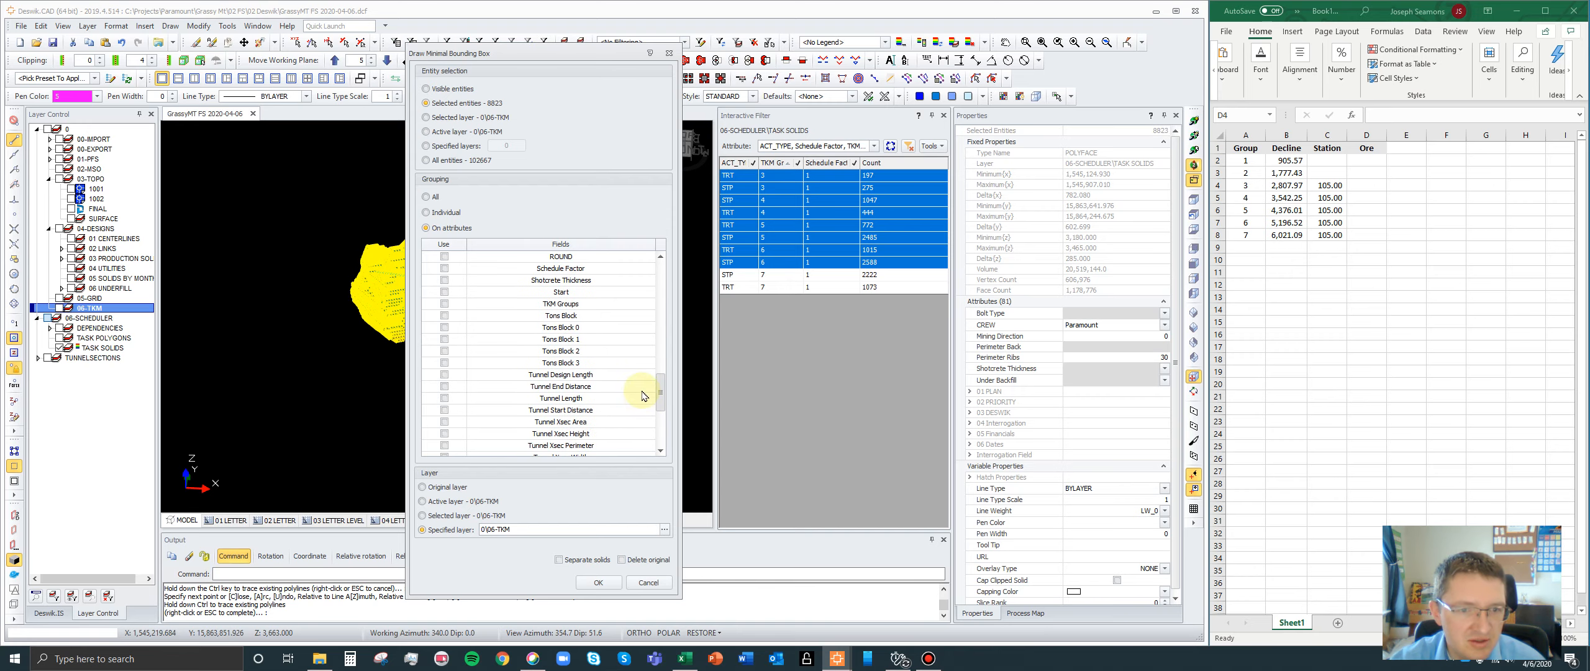
left_click(443, 326)
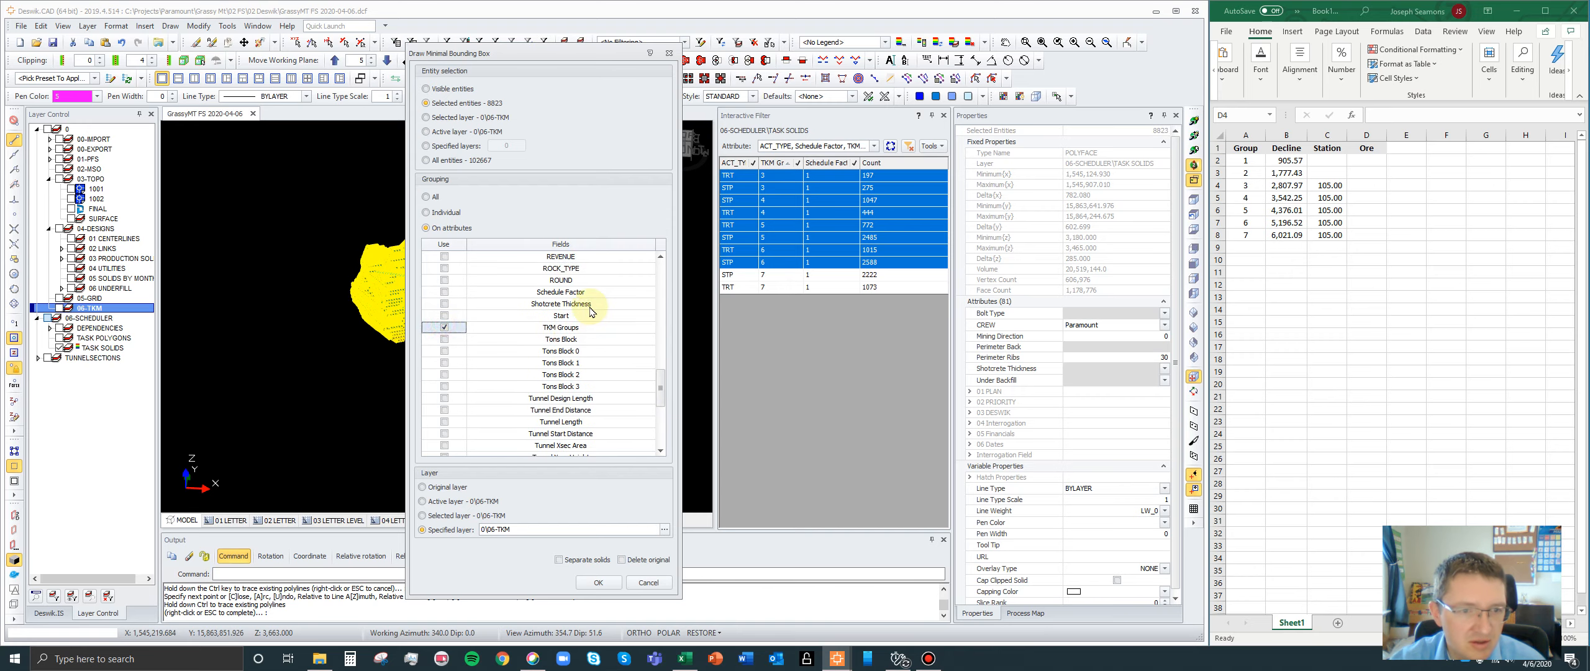
scroll(572, 336, "down", 5)
scroll(572, 338, "up", 6)
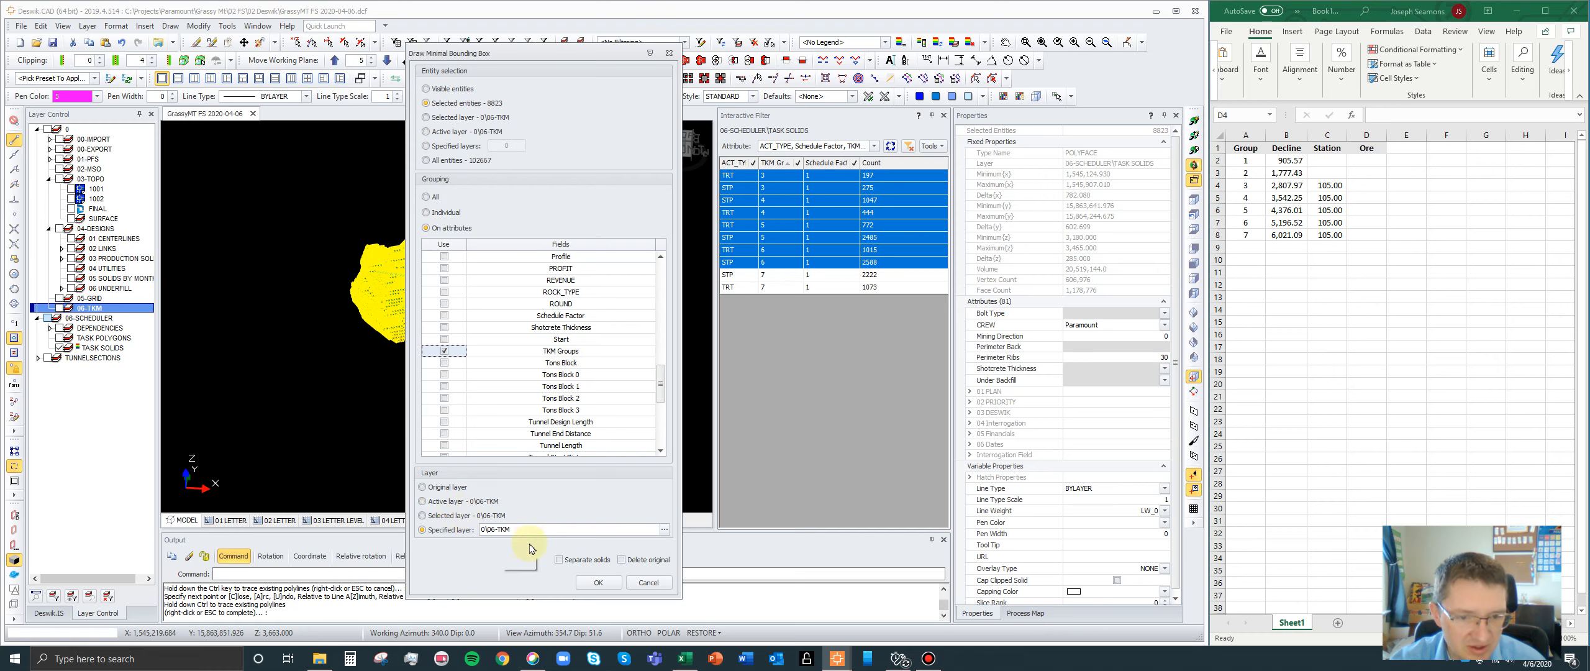
left_click(600, 583)
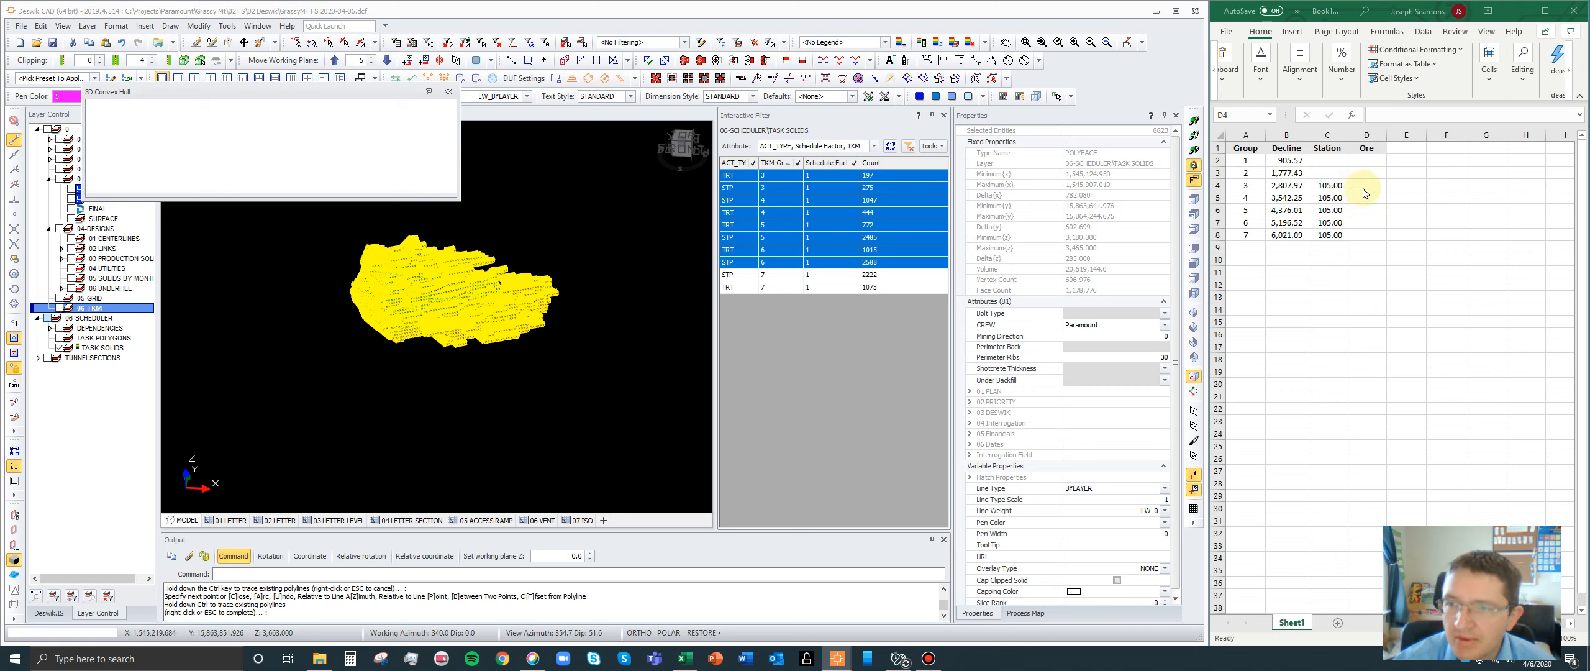
- Switch to Excel, head column E as Total and enter a SUM formula in E2 for the first group's distances
left_click(1408, 149)
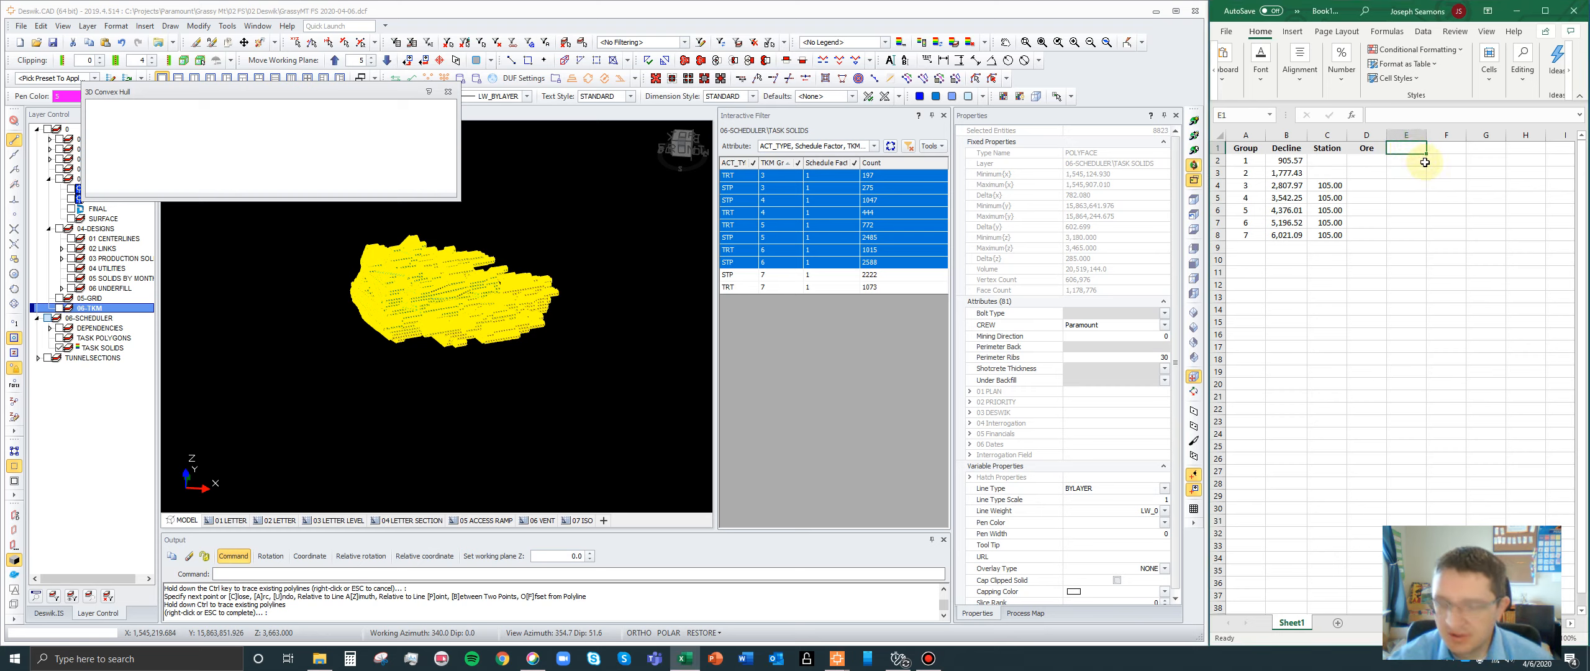
type("Total")
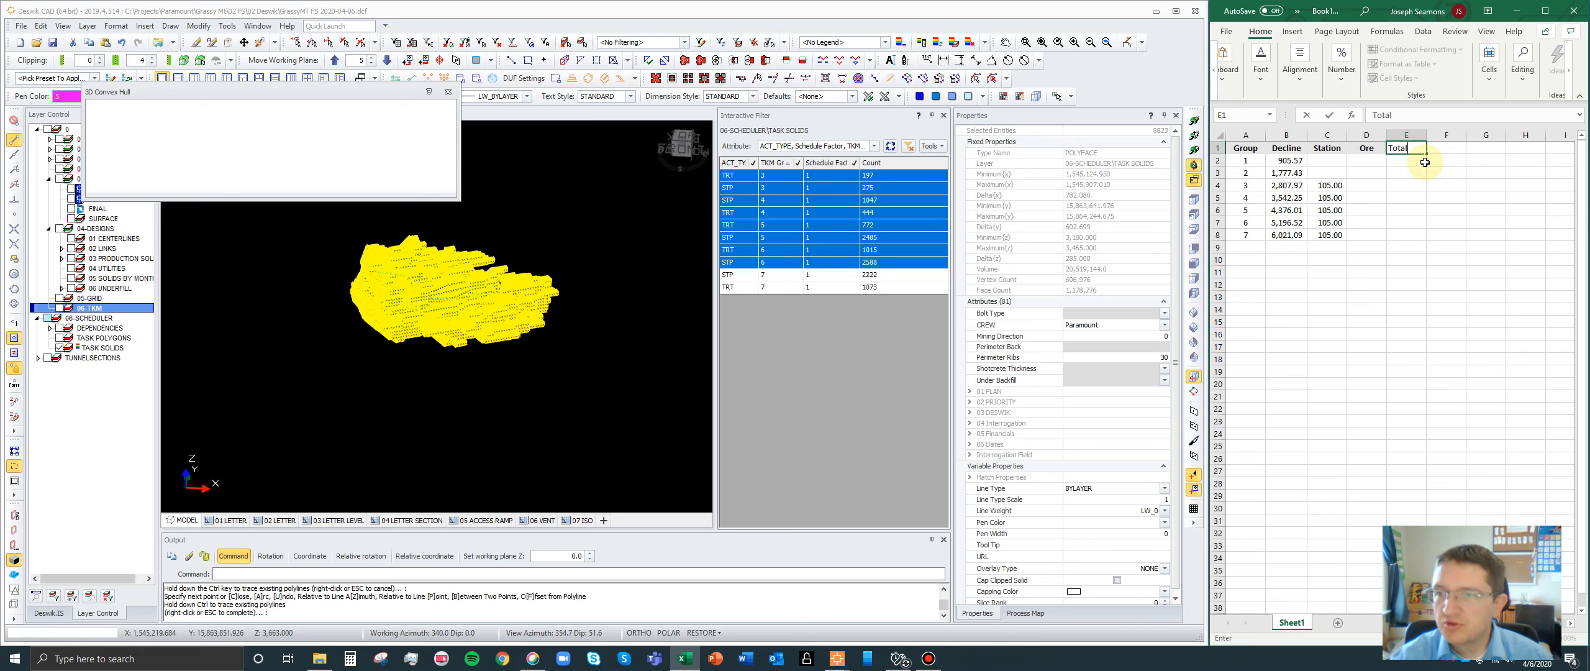
key("Return")
type("=sum(")
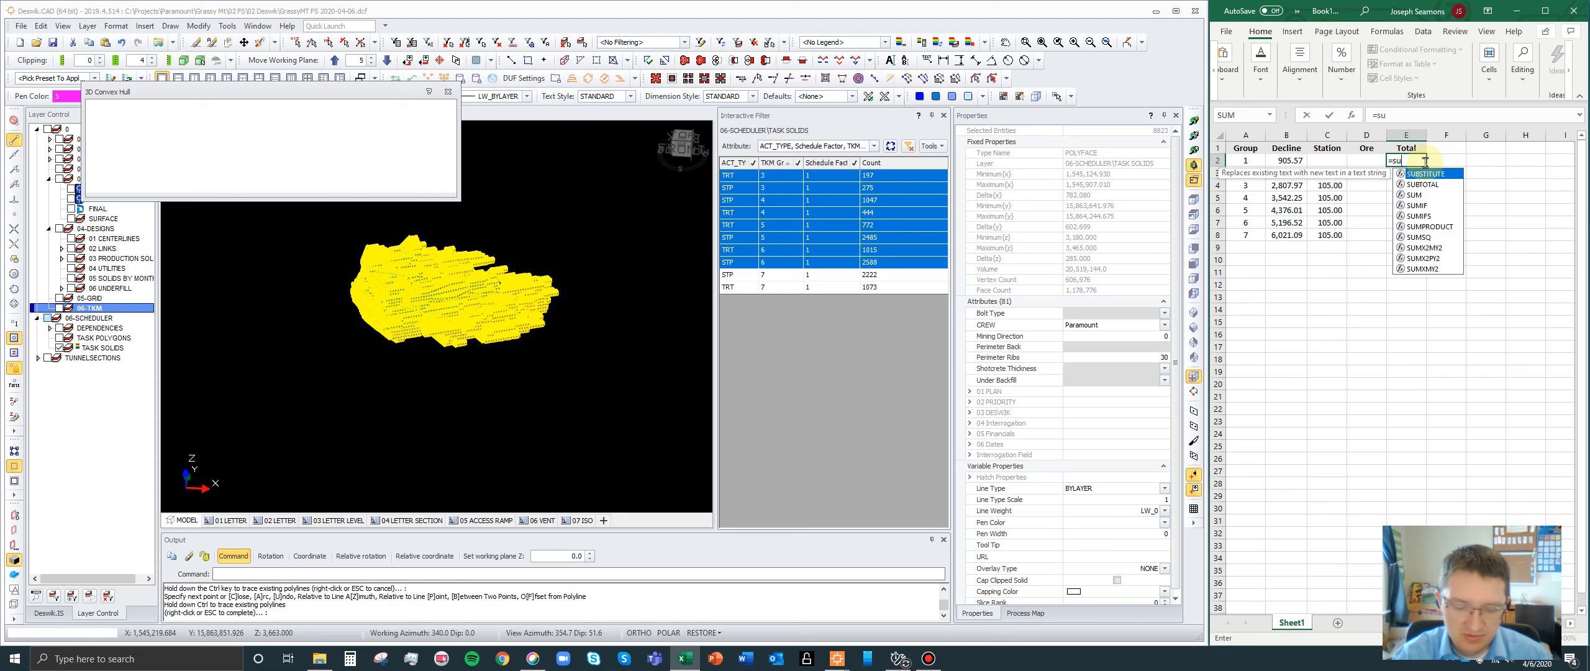
key("Left")
key("shift+Left")
key("shift+Left")
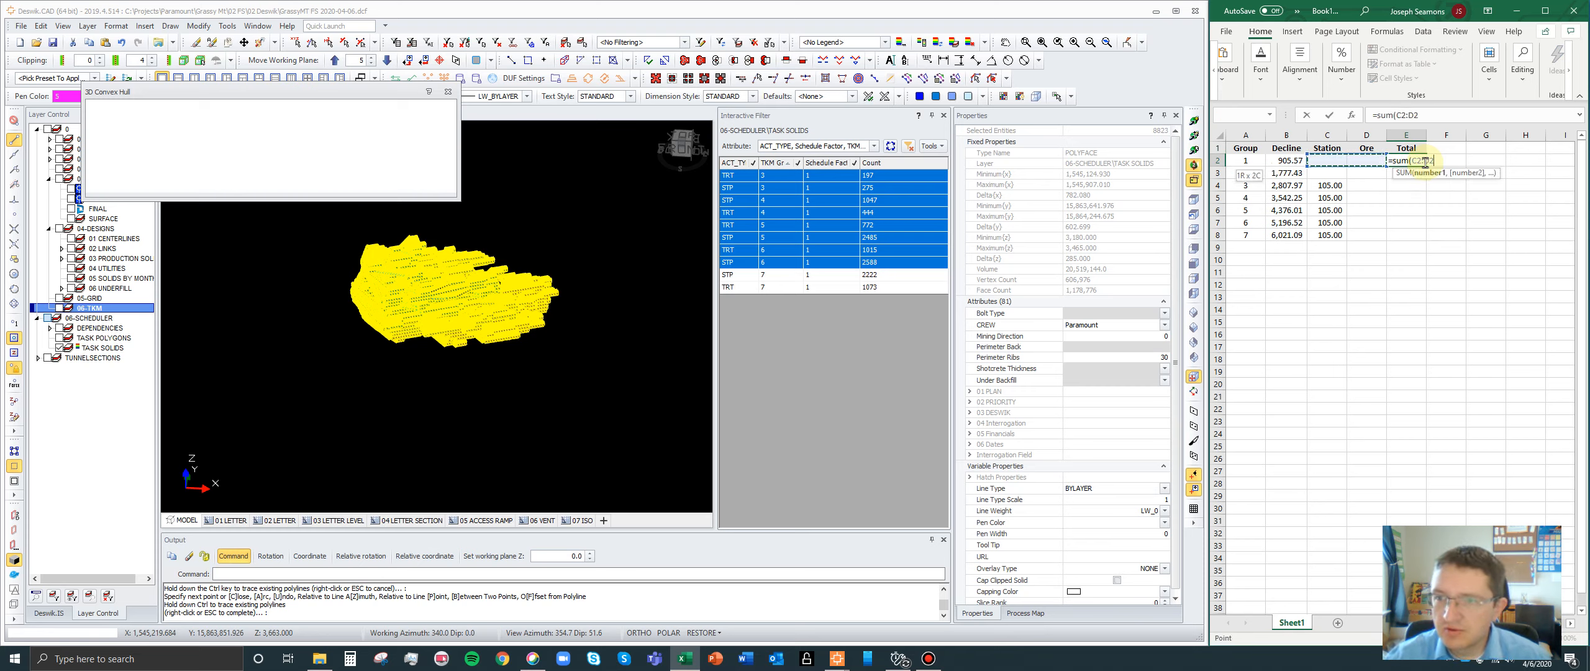
key("Return")
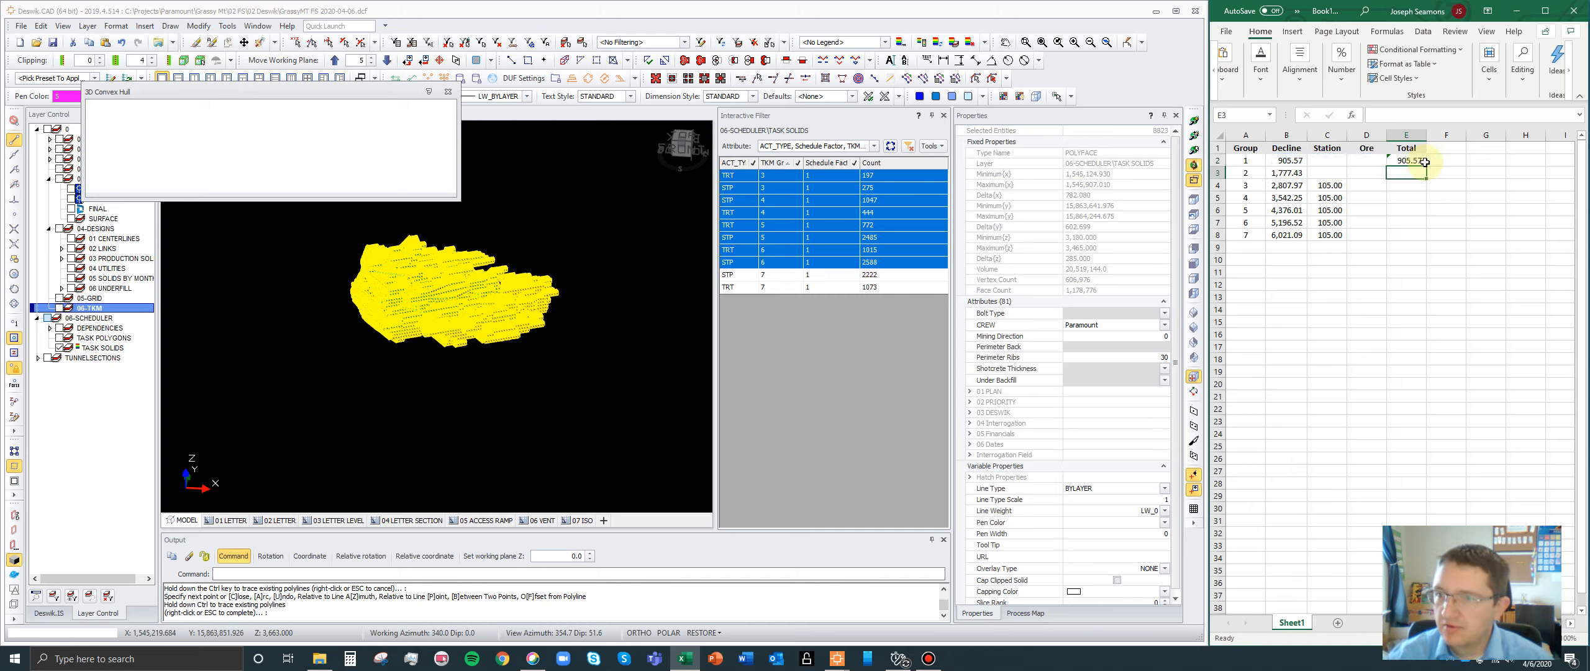
- Fill the Total formula from E2 down to E8 and fit column E's width to its contents
left_click(1422, 162)
left_click_drag(1426, 167, 1429, 236)
left_click(1410, 135)
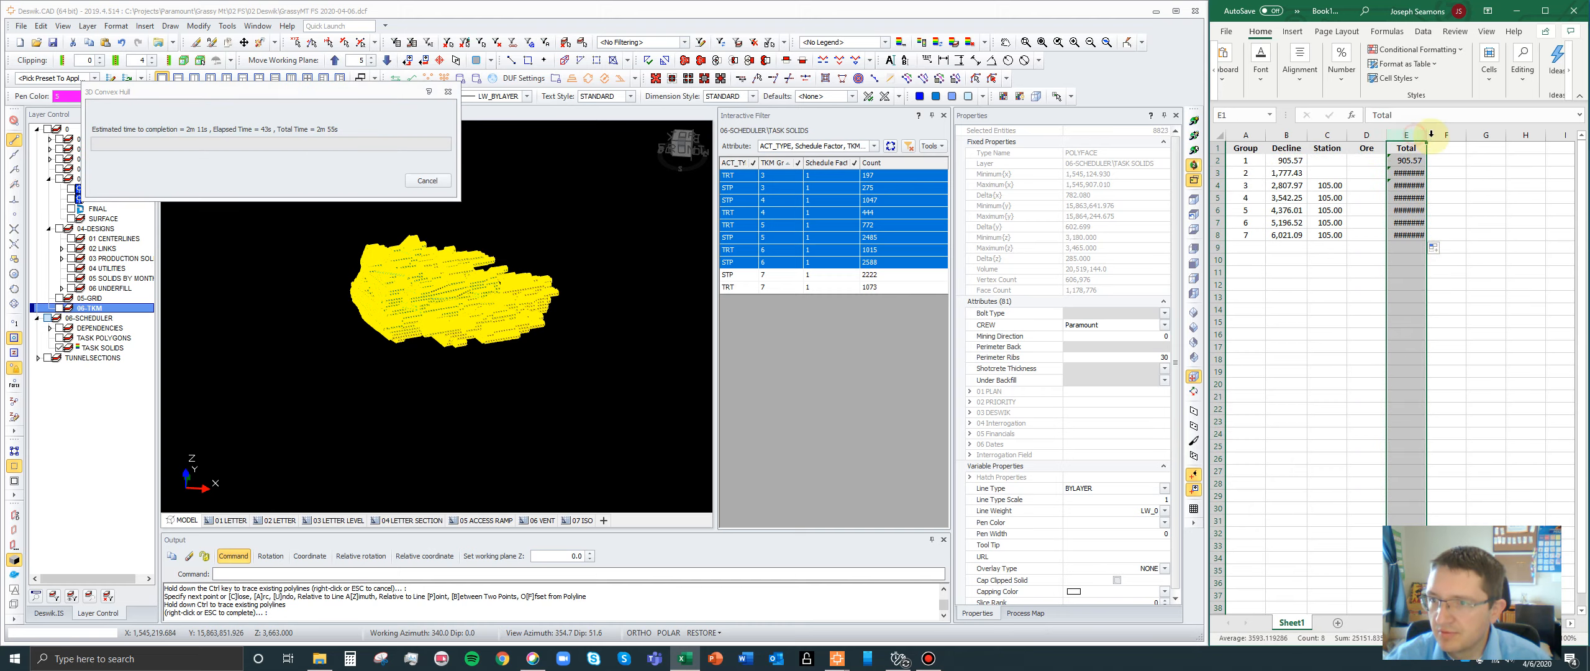
left_click(1431, 135)
left_click(1410, 134)
double_click(1426, 135)
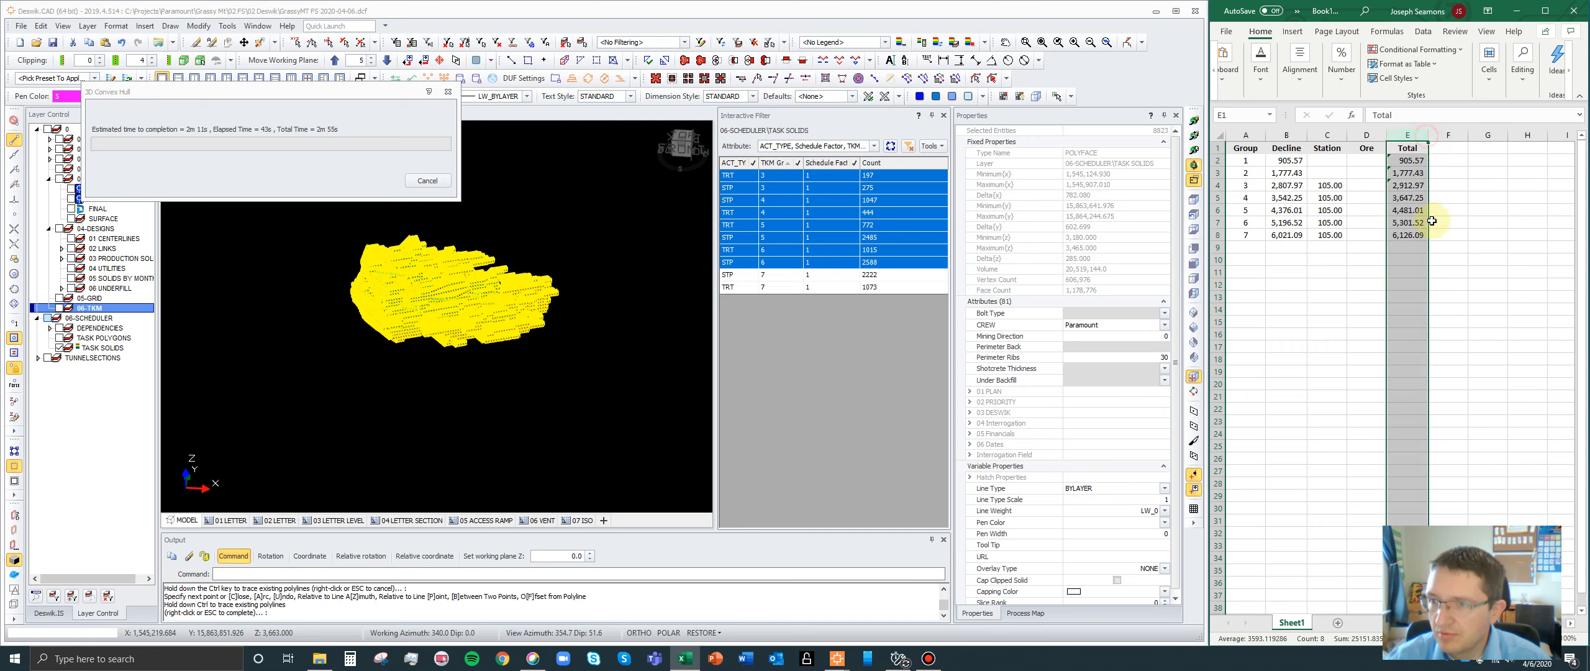
- Check the Total formulas for groups 6 and 7, the empty Ore cells and the full range of group totals
left_click(1413, 235)
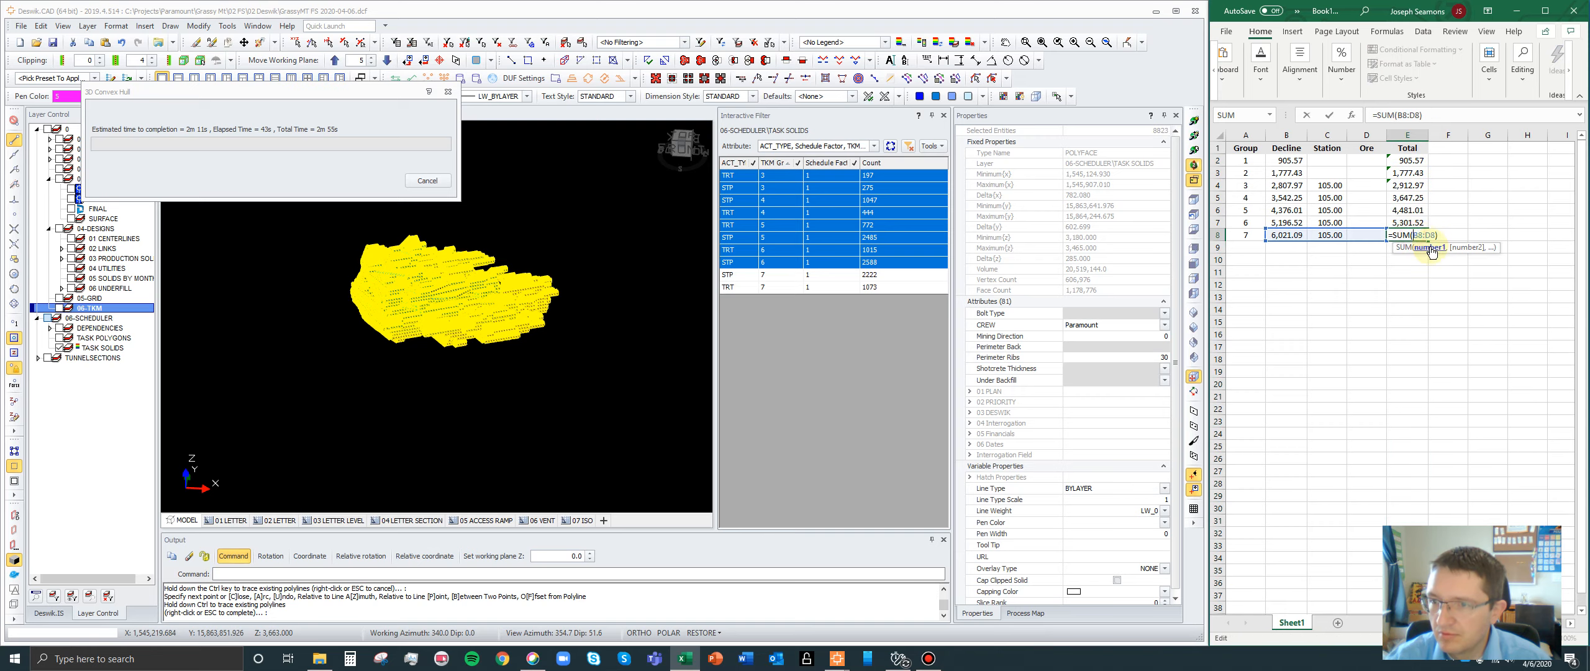
left_click(1366, 232)
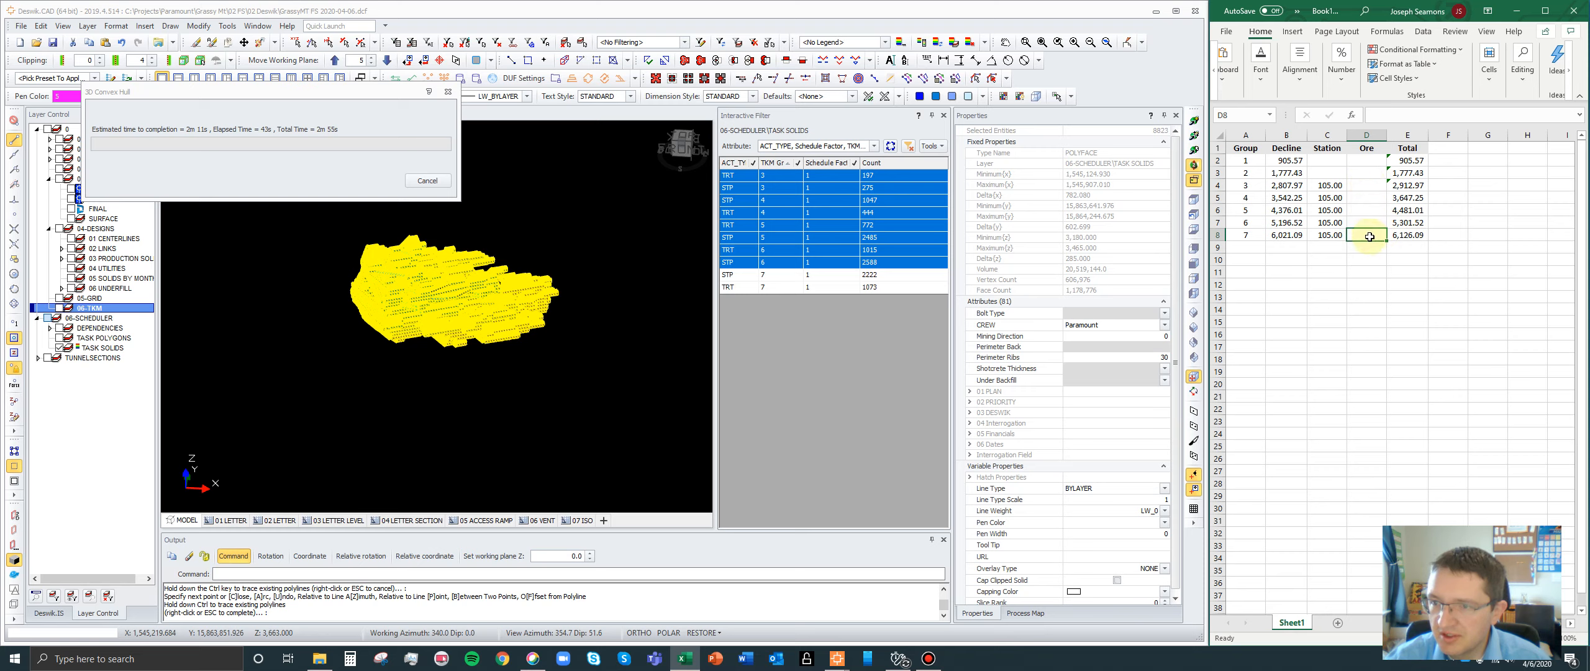
left_click(1369, 222)
left_click(1367, 235)
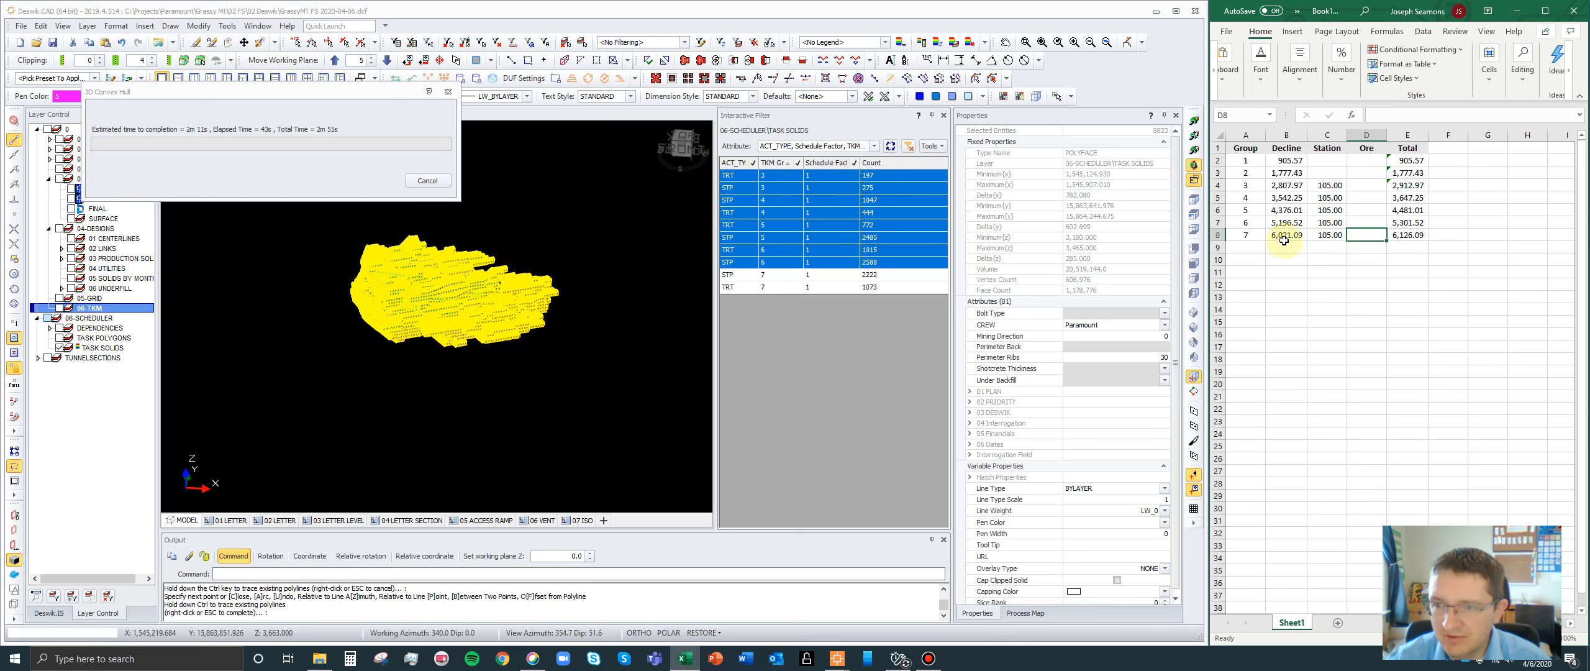
left_click(1403, 222)
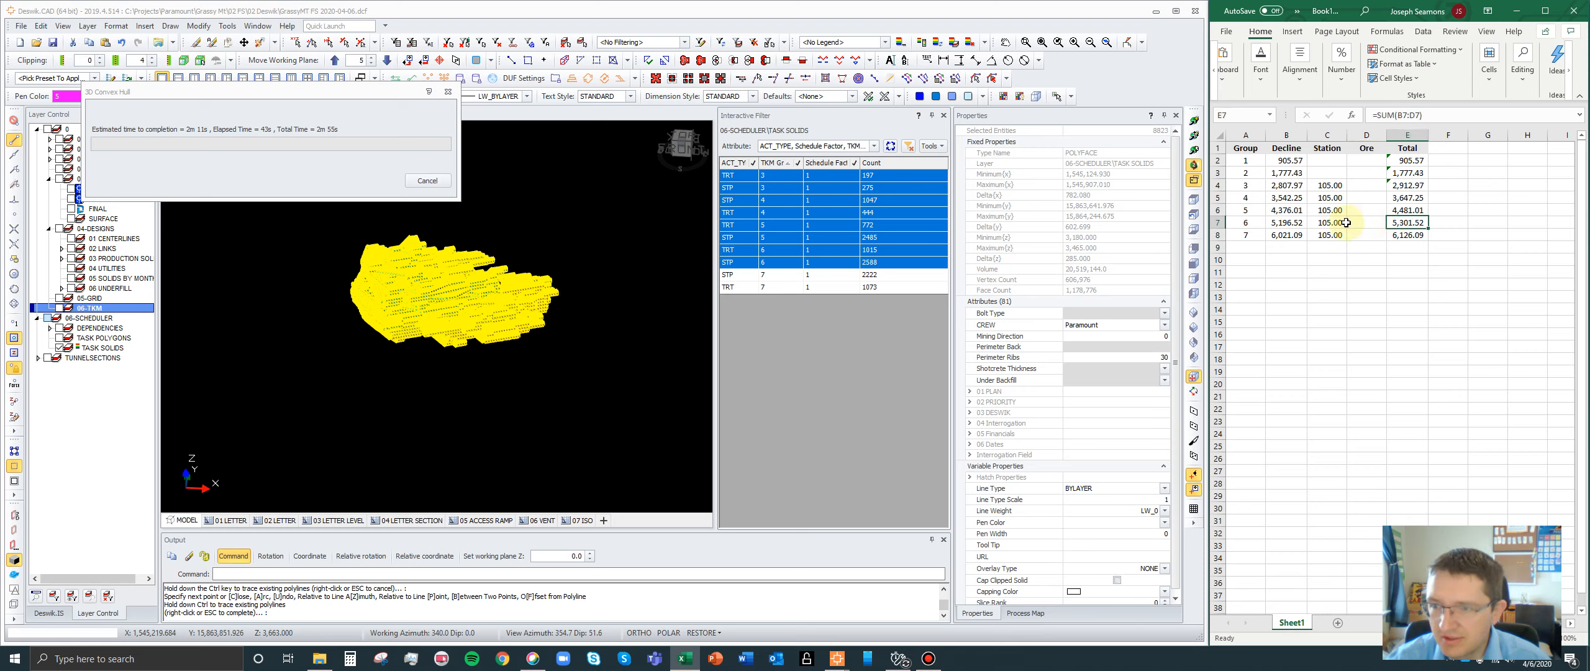
left_click_drag(1408, 159, 1415, 234)
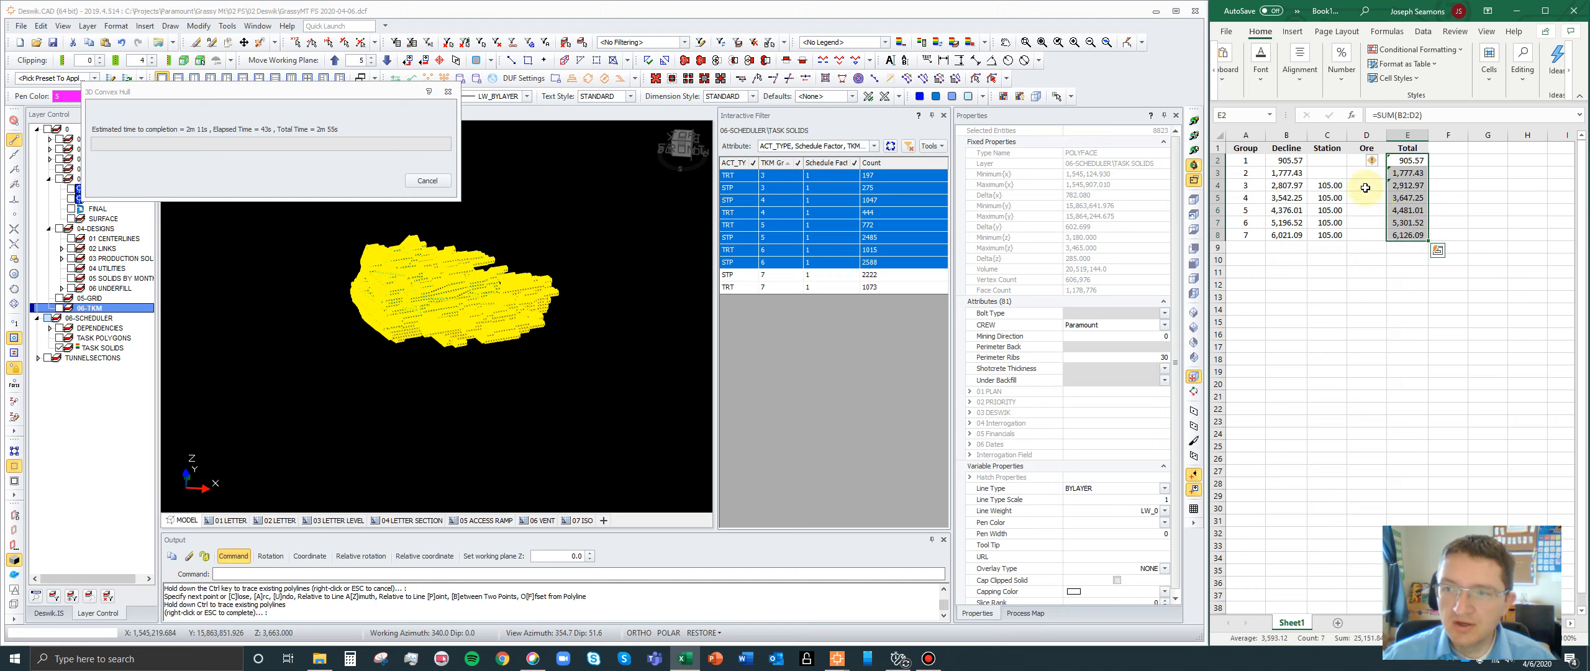
- Shift the seven group rows down two rows to make room for two blank rows beneath the headings
left_click_drag(1239, 160, 1407, 269)
left_click(1250, 161)
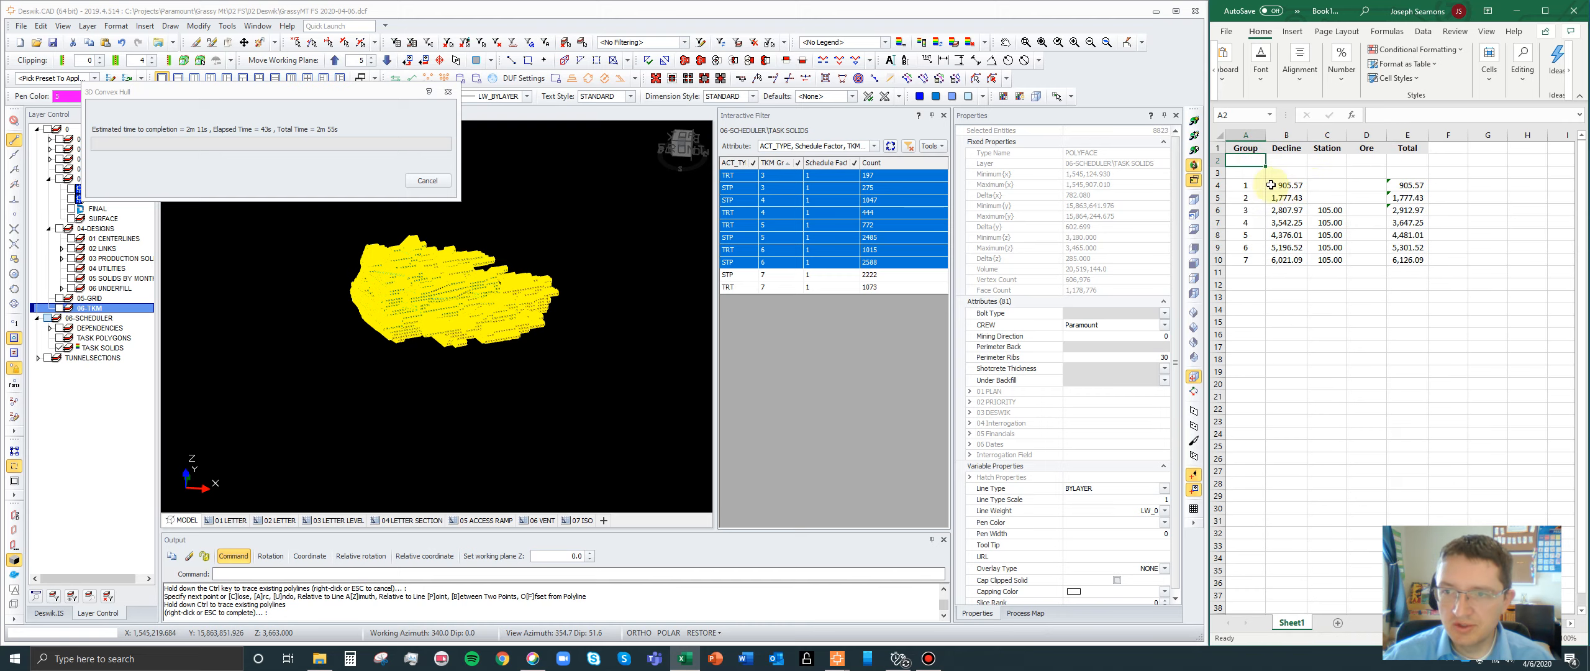
left_click_drag(1244, 185, 1424, 252)
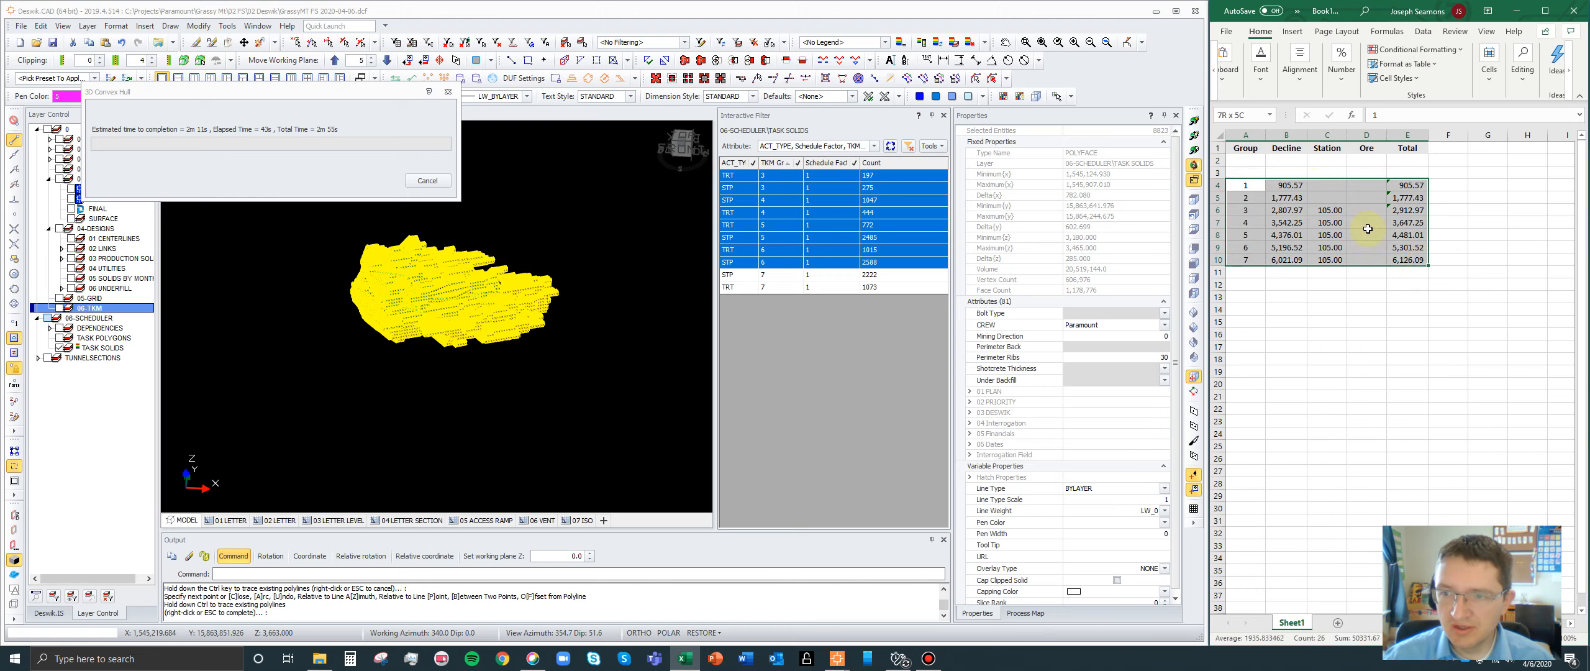
- Label A2 as ore stkp and A3 as waste dmp, and widen column A to fit the labels
left_click(1261, 163)
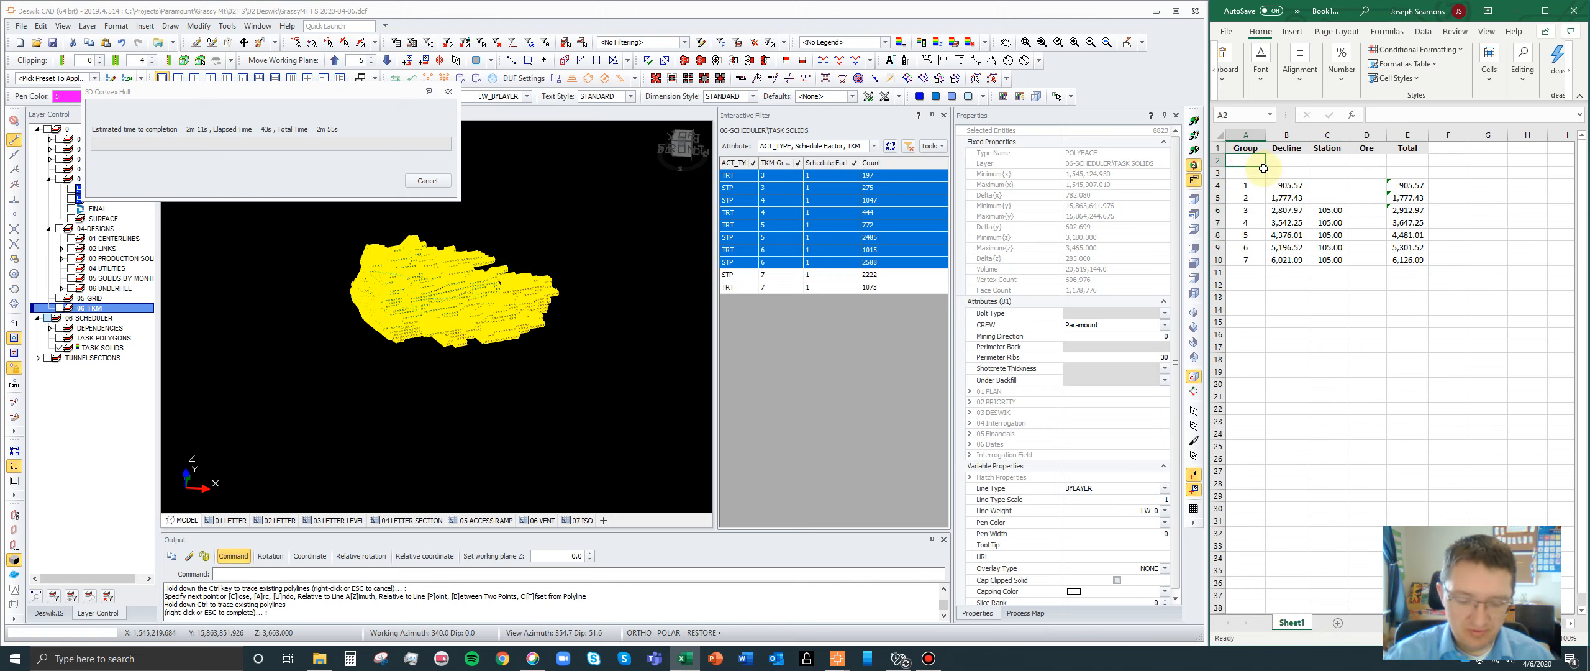
type("ore st")
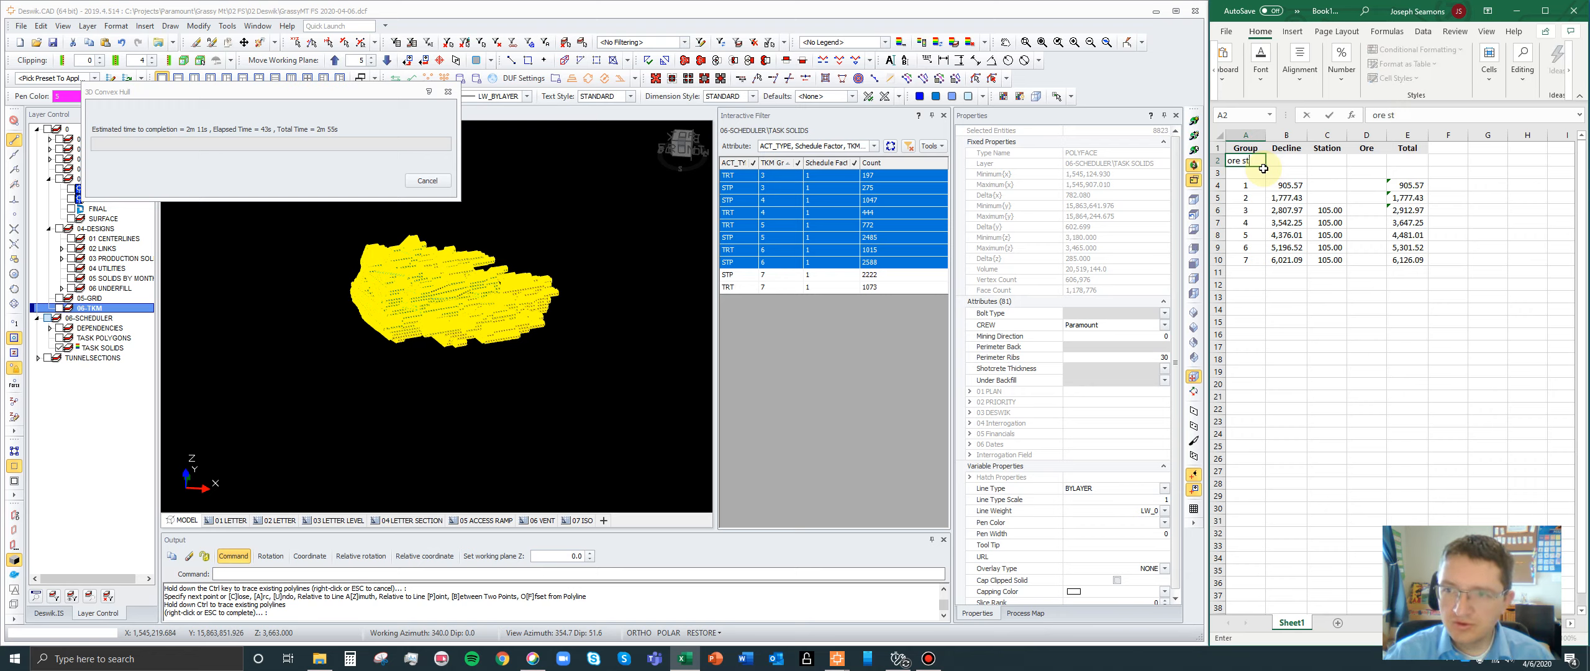
type("kp")
key("Return")
type("waste dmp")
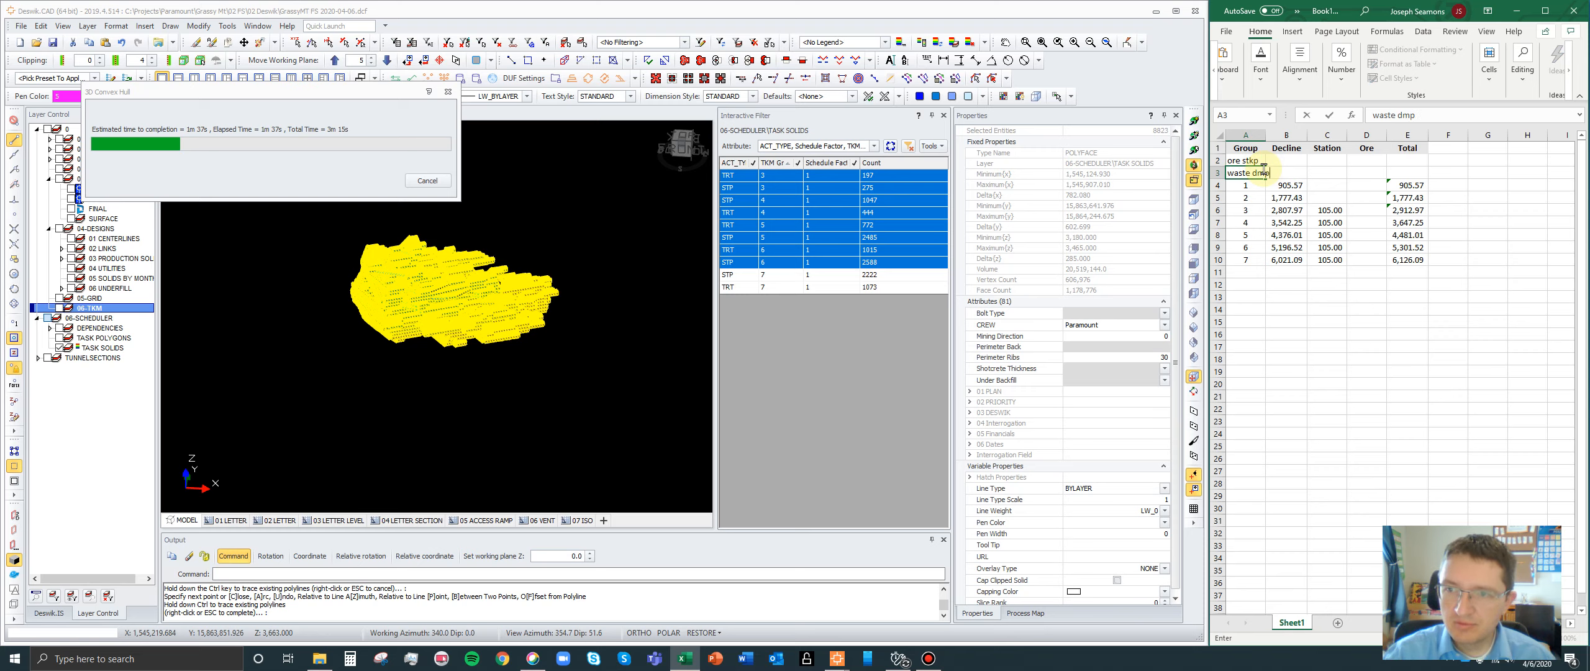
key("Return")
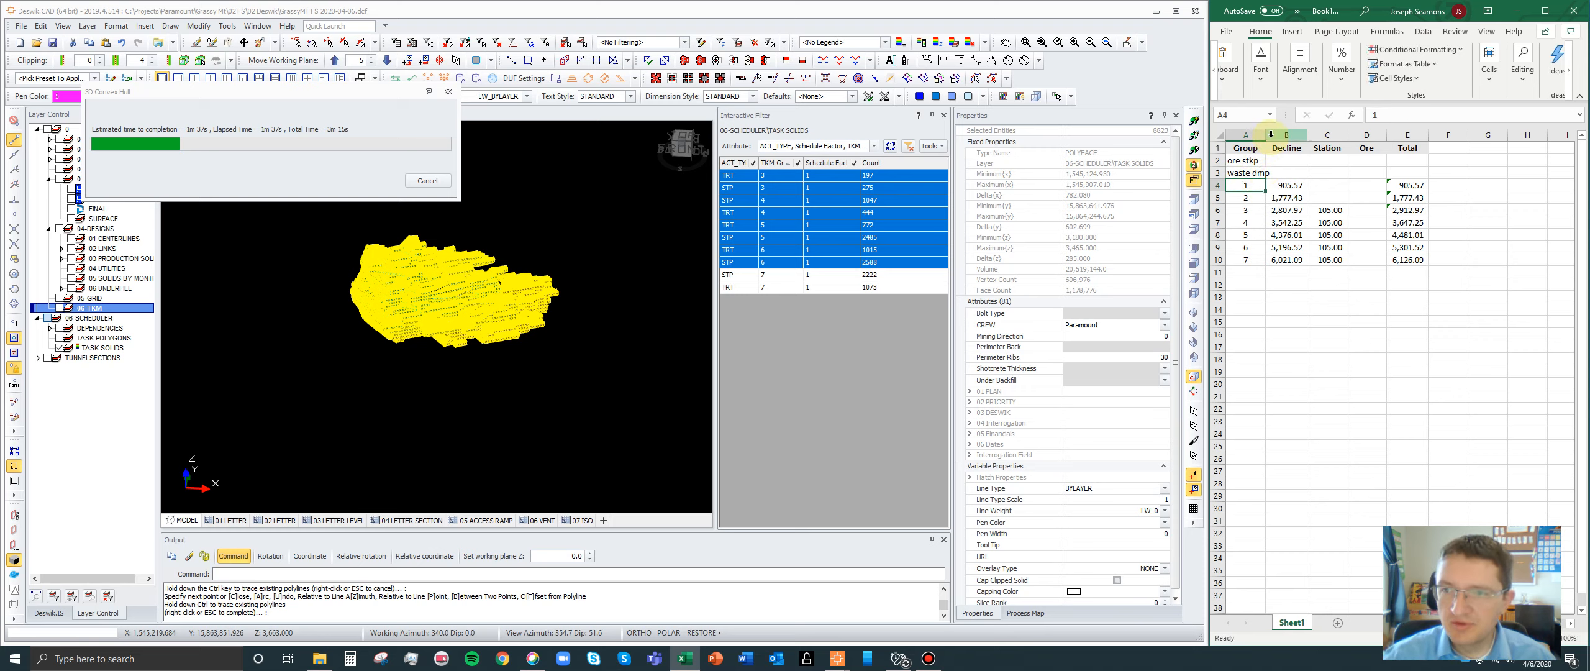
left_click_drag(1265, 136, 1417, 157)
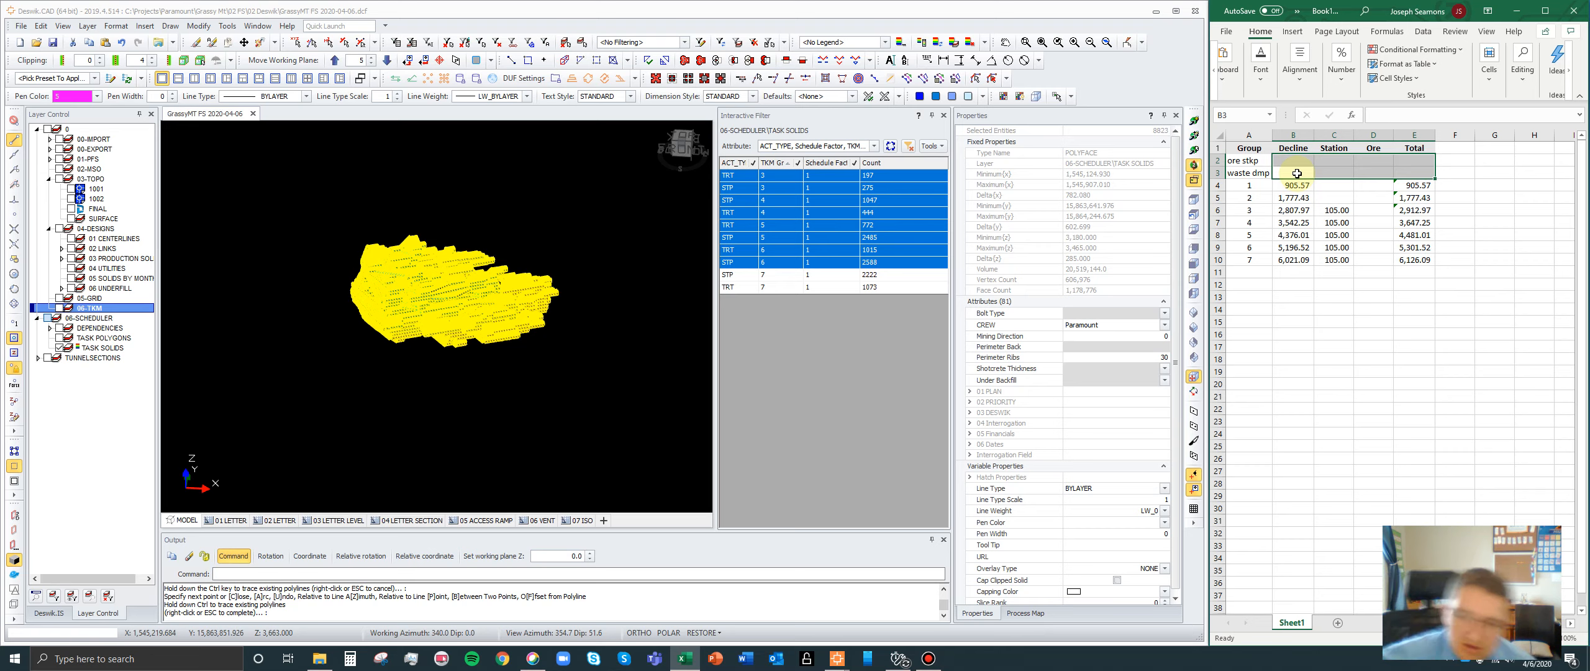
- Deselect the task solids and examine the ore stkp and waste dmp rows alongside the groups' Total distances in the sheet
left_click(630, 307)
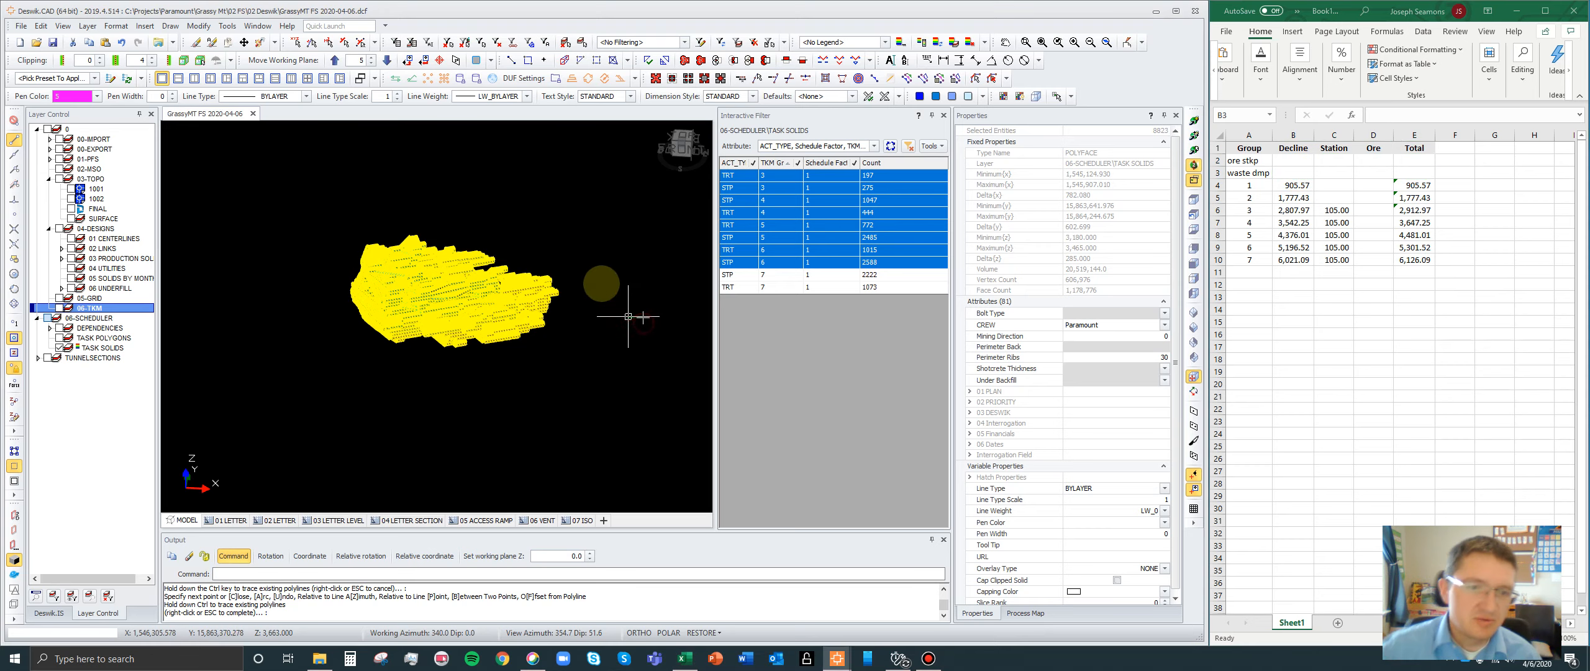
left_click(1255, 161)
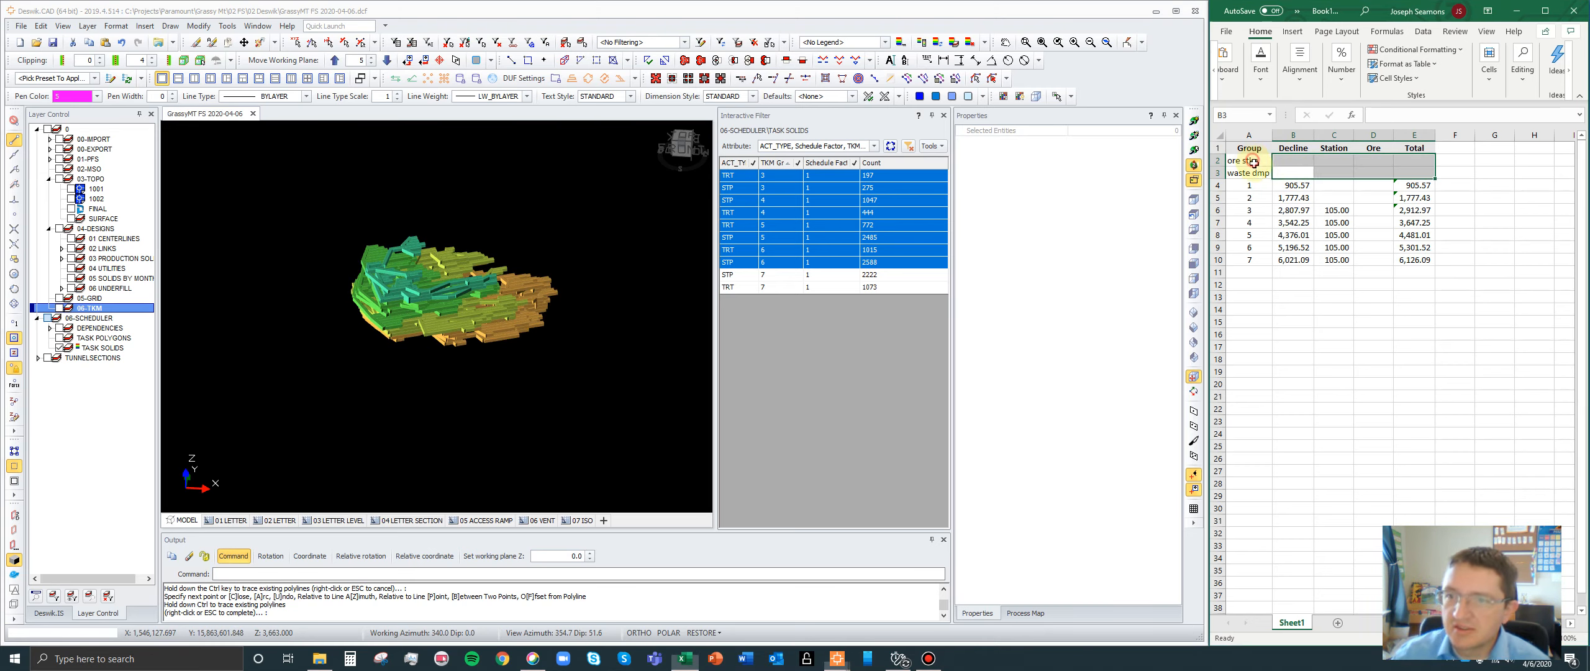
left_click_drag(1261, 174, 1435, 175)
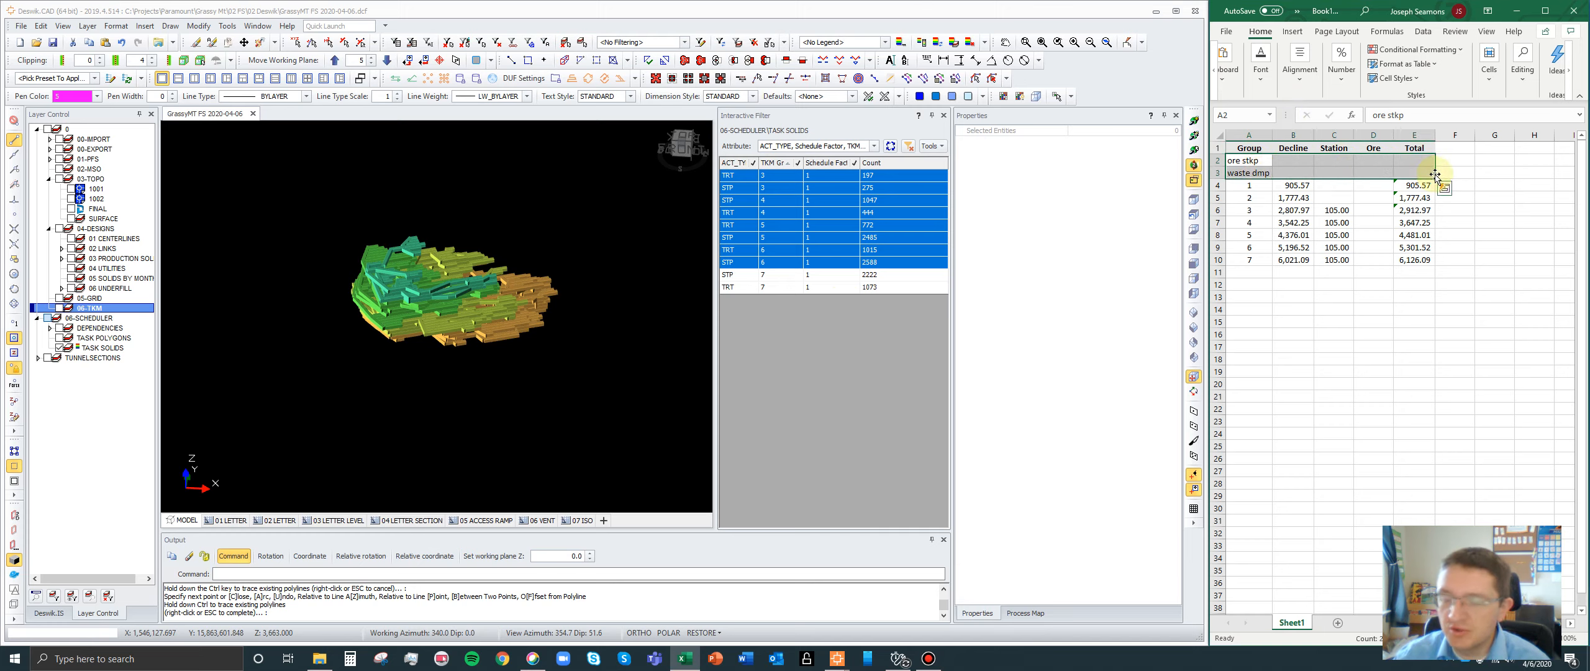
left_click_drag(1428, 186, 1425, 257)
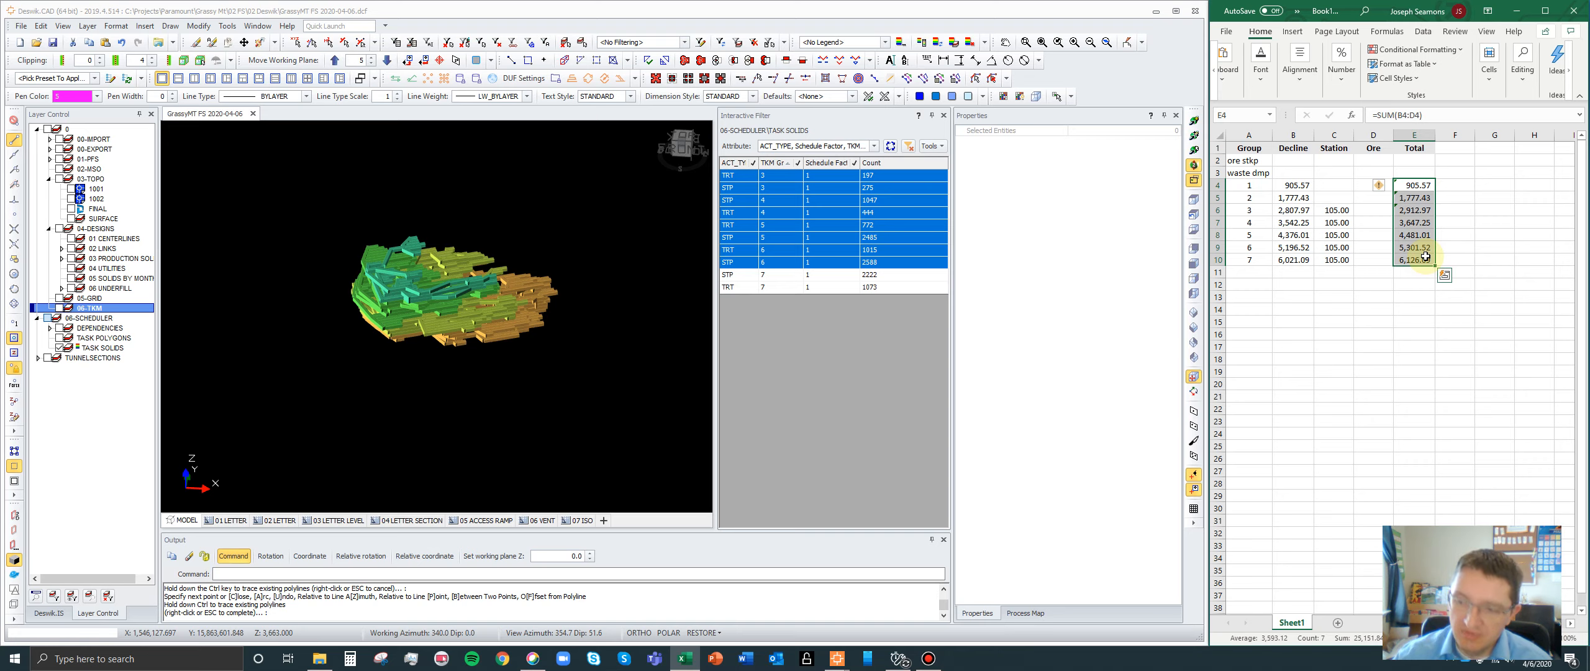
left_click(1401, 160)
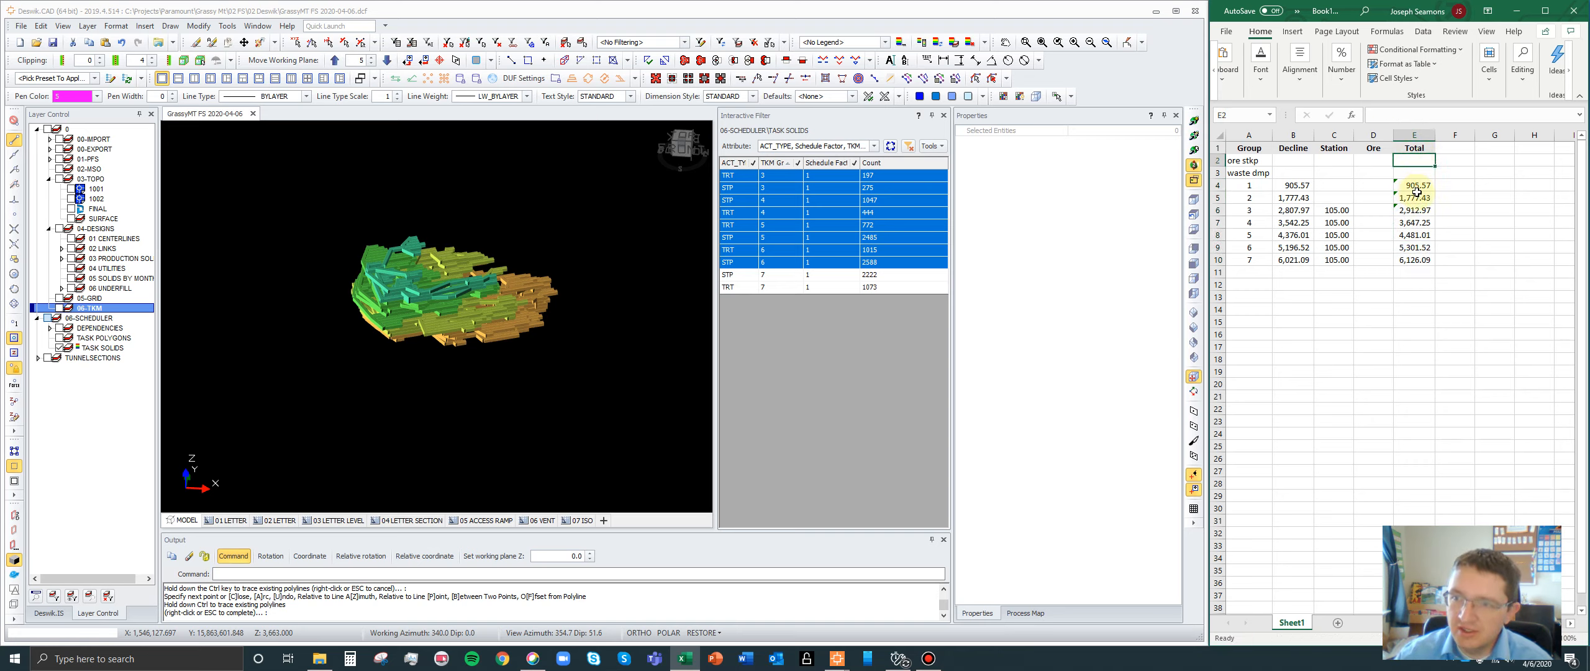
left_click(1416, 259)
left_click_drag(1416, 238, 1415, 172)
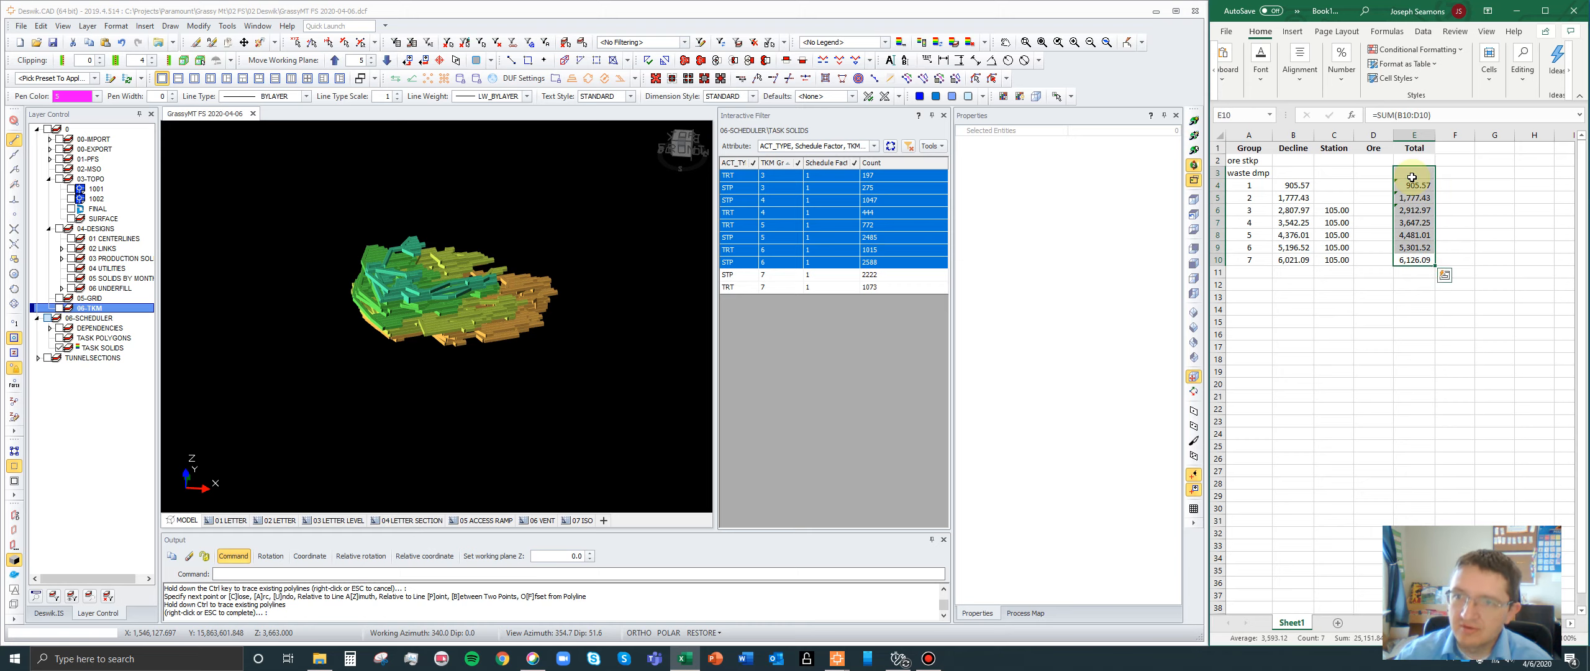
- Examine the group totals alongside the blank ore stkp and waste dmp rows in the haul distance sheet
left_click_drag(1420, 261, 1413, 186)
left_click(1409, 159, "ctrl")
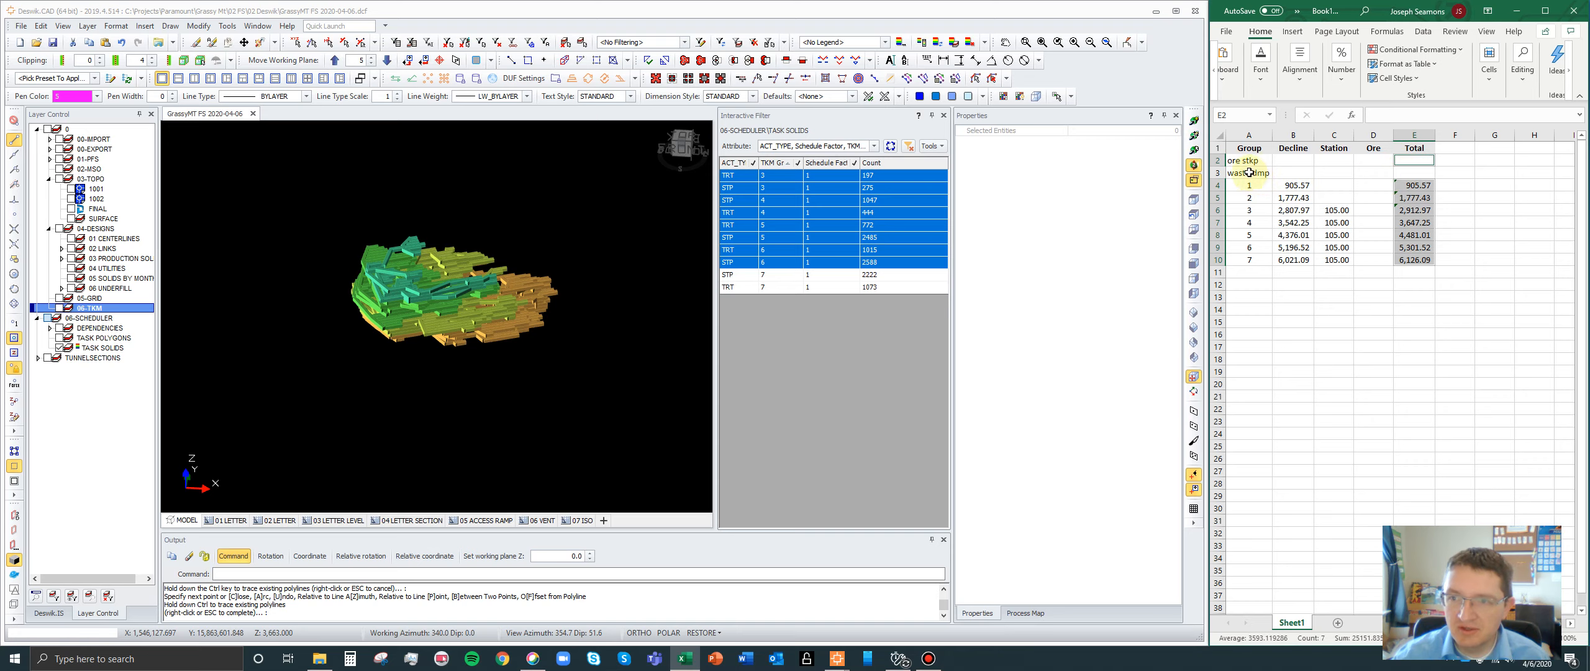
left_click_drag(1249, 173, 1417, 168)
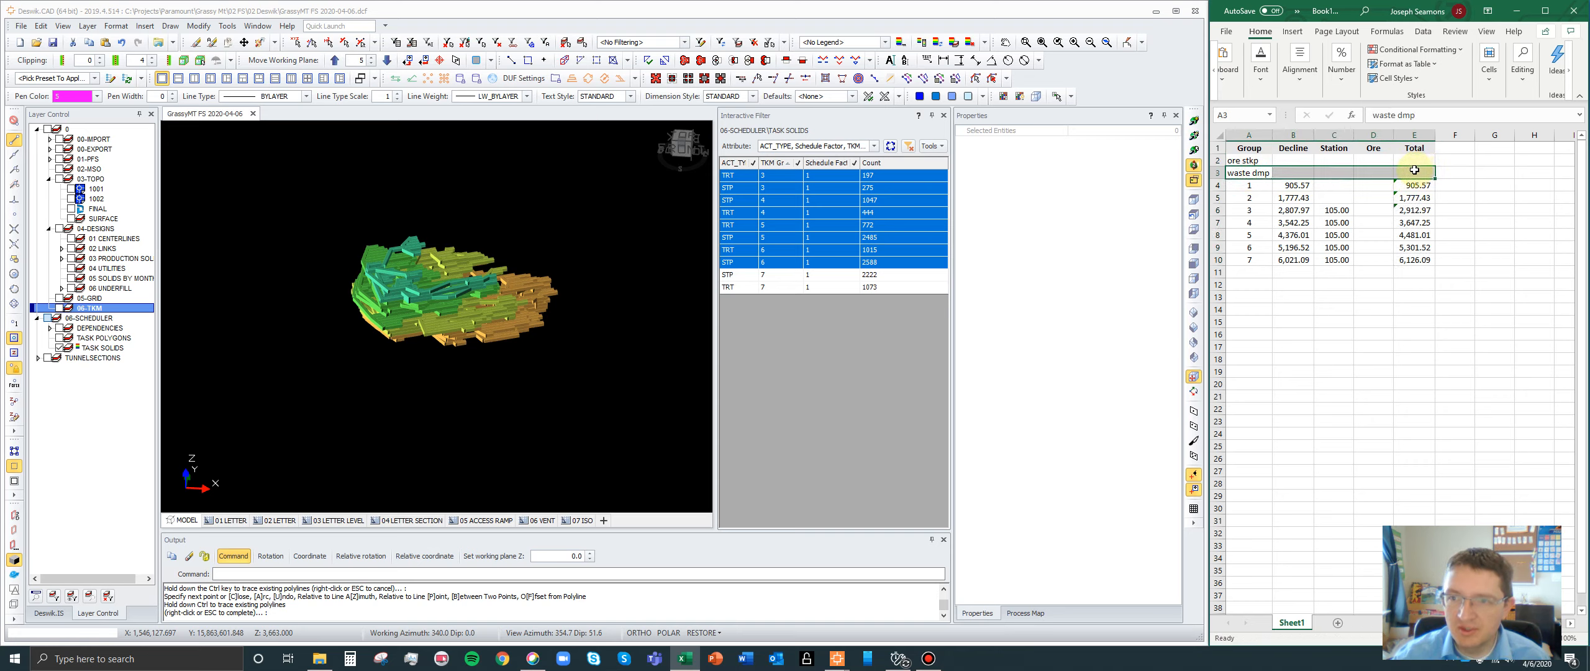
left_click(1367, 287)
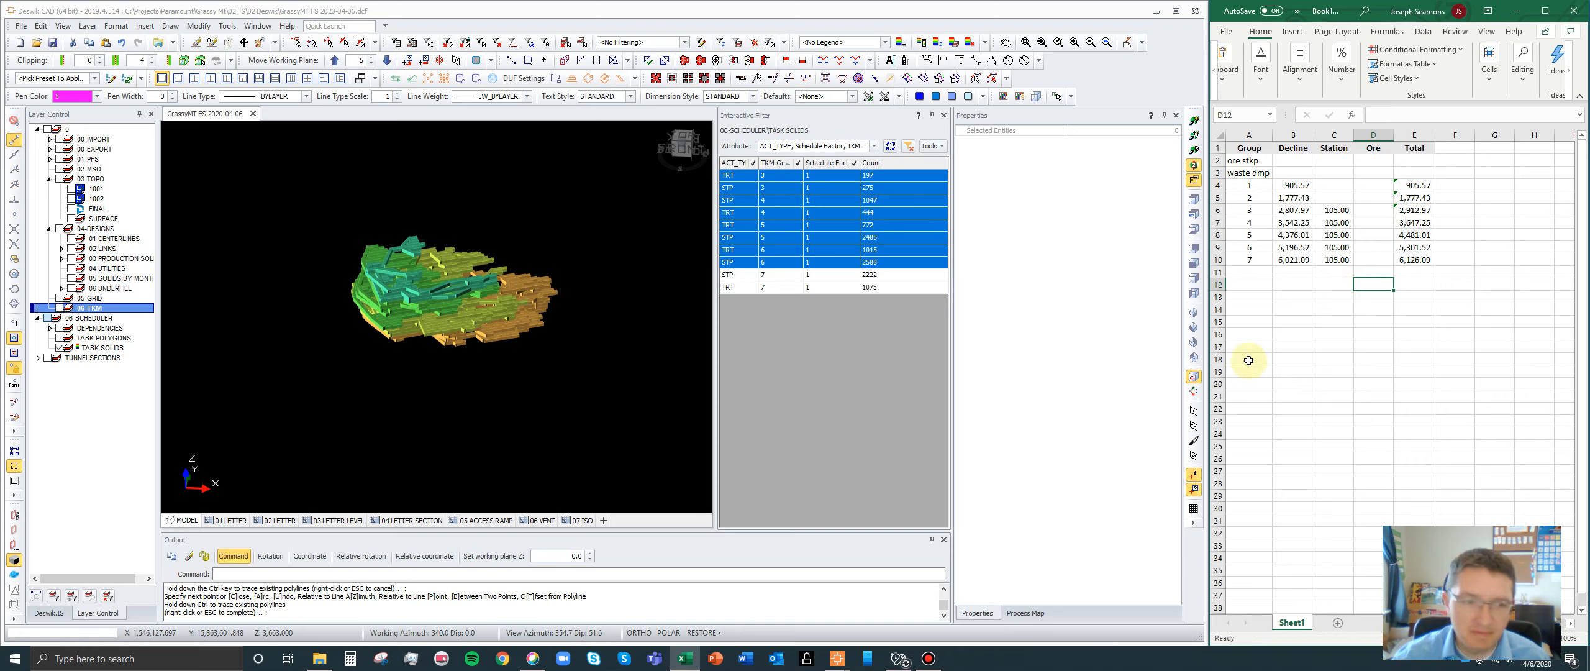
- Switch to the mine model, make 06-TKM the active layer and show its bounding boxes in place of the task solids
right_click(87, 310)
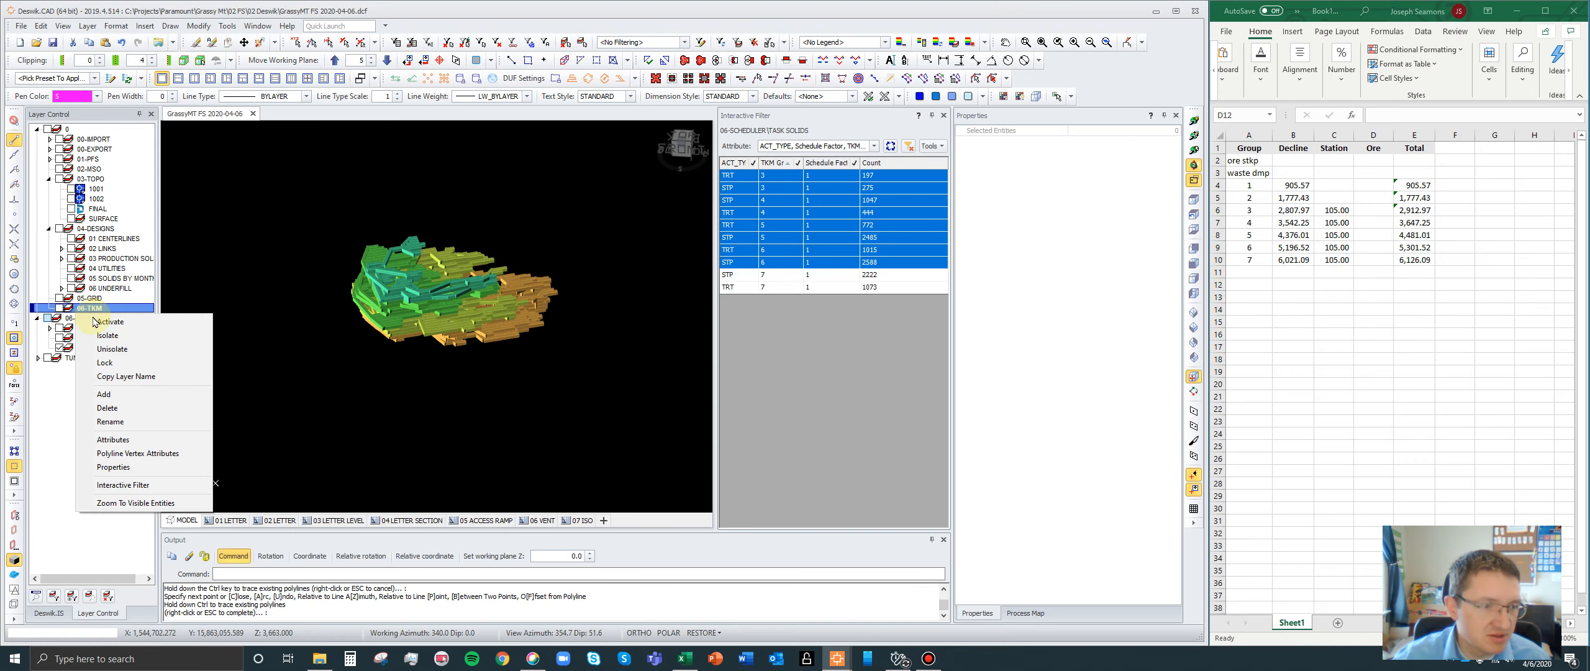
left_click(95, 321)
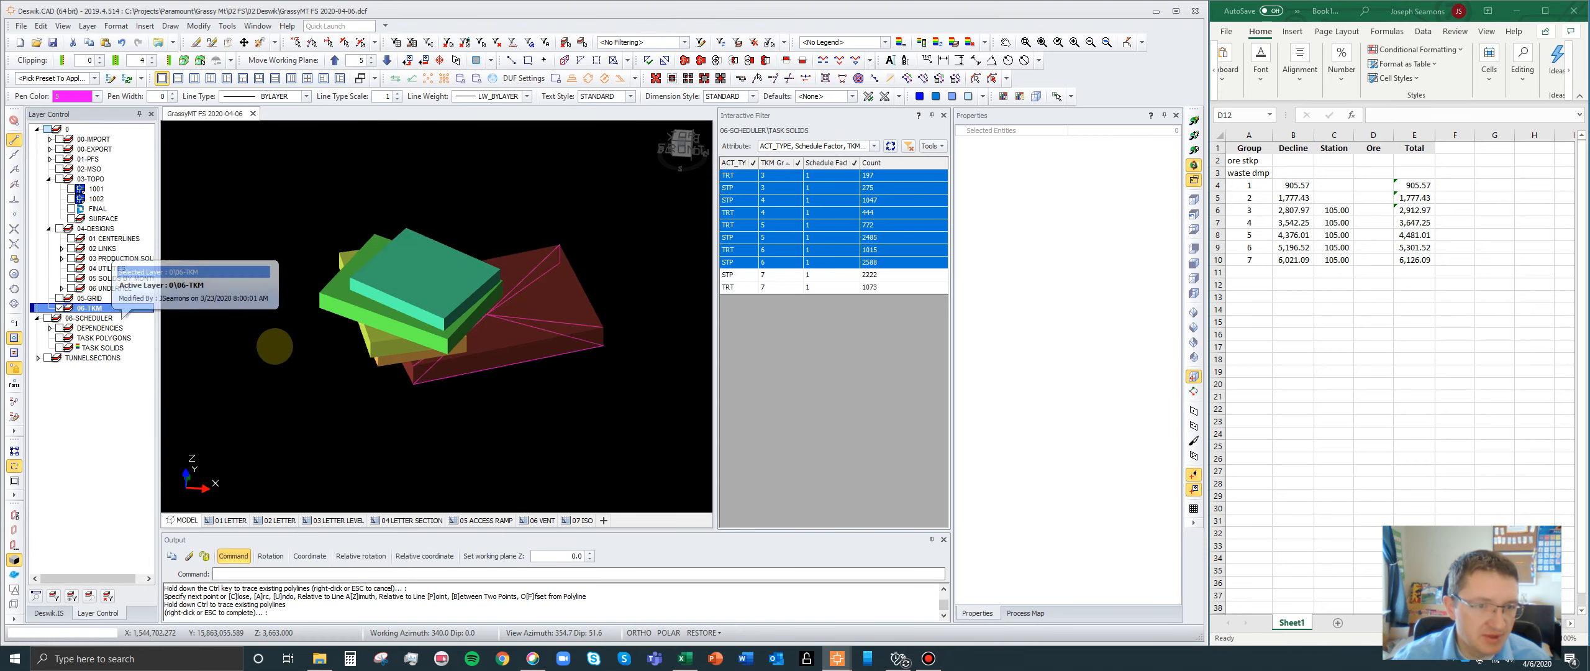
scroll(303, 338, "up", 5)
scroll(411, 357, "down", 3)
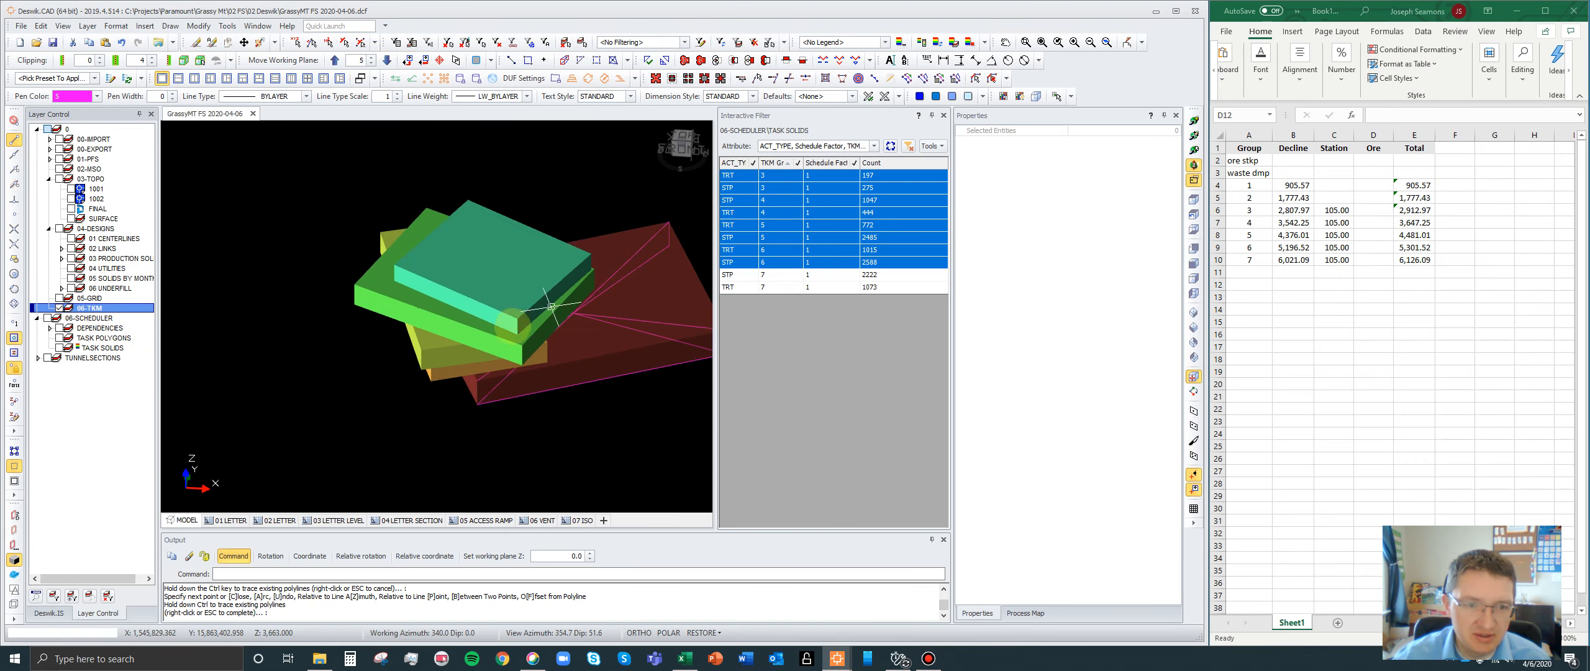
scroll(404, 354, "down", 2)
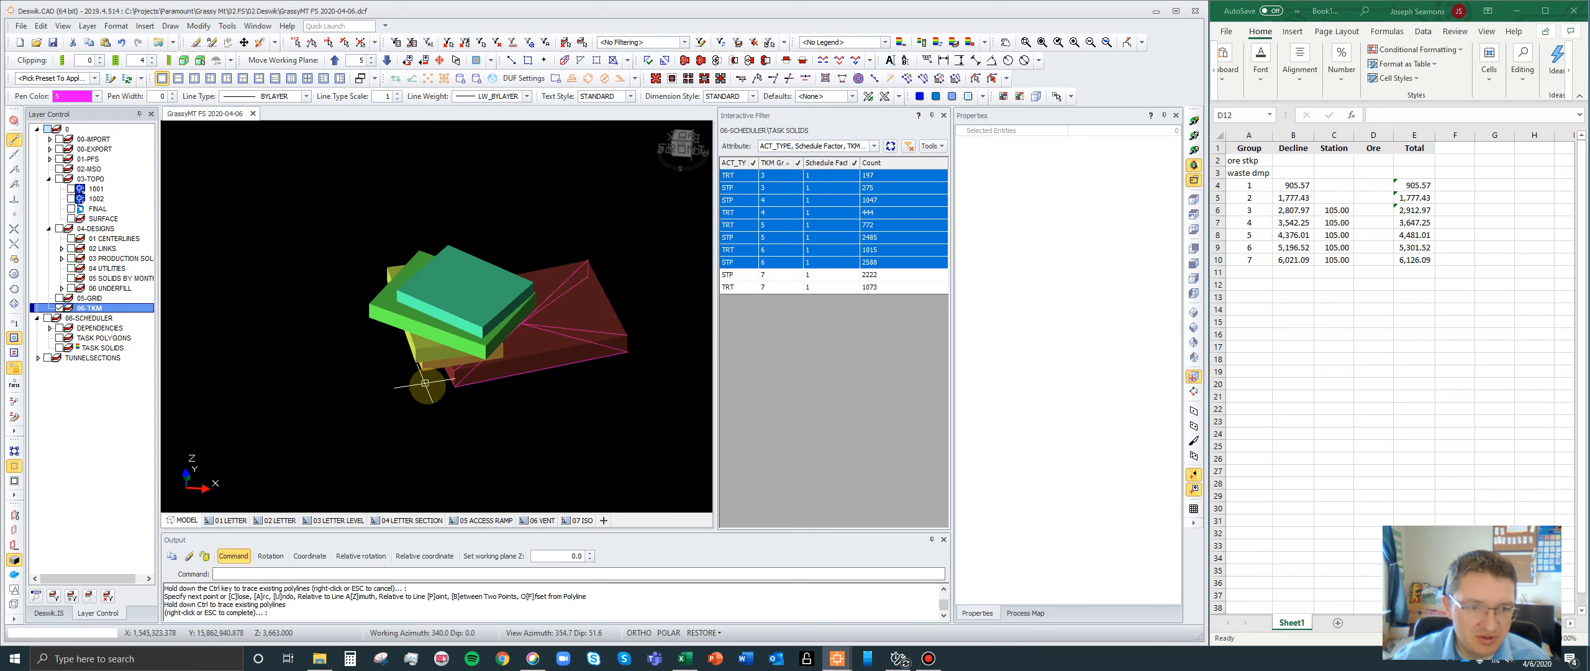
- Make the stacked upper bounding boxes semi-transparent like the large red one and clear the selection
left_click(417, 356)
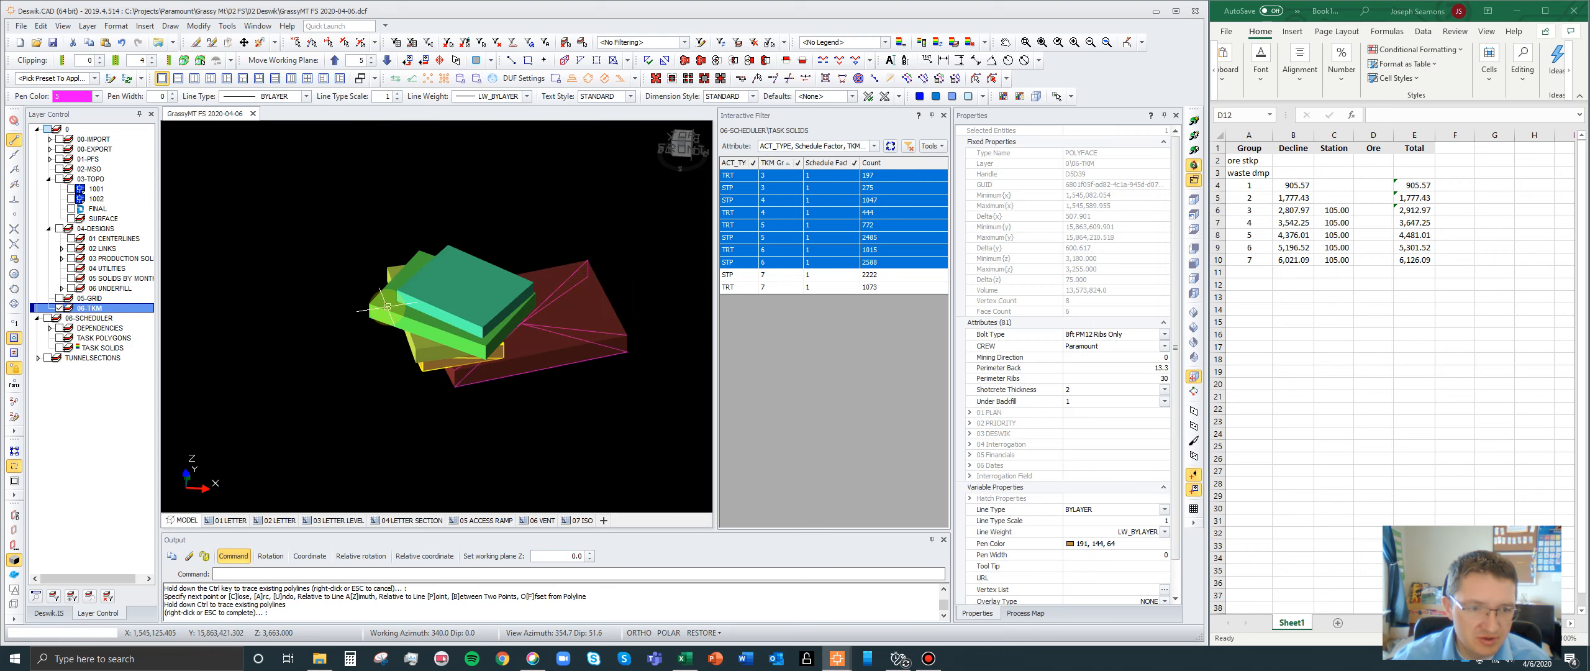
left_click(417, 350)
left_click(401, 323)
left_click(415, 303)
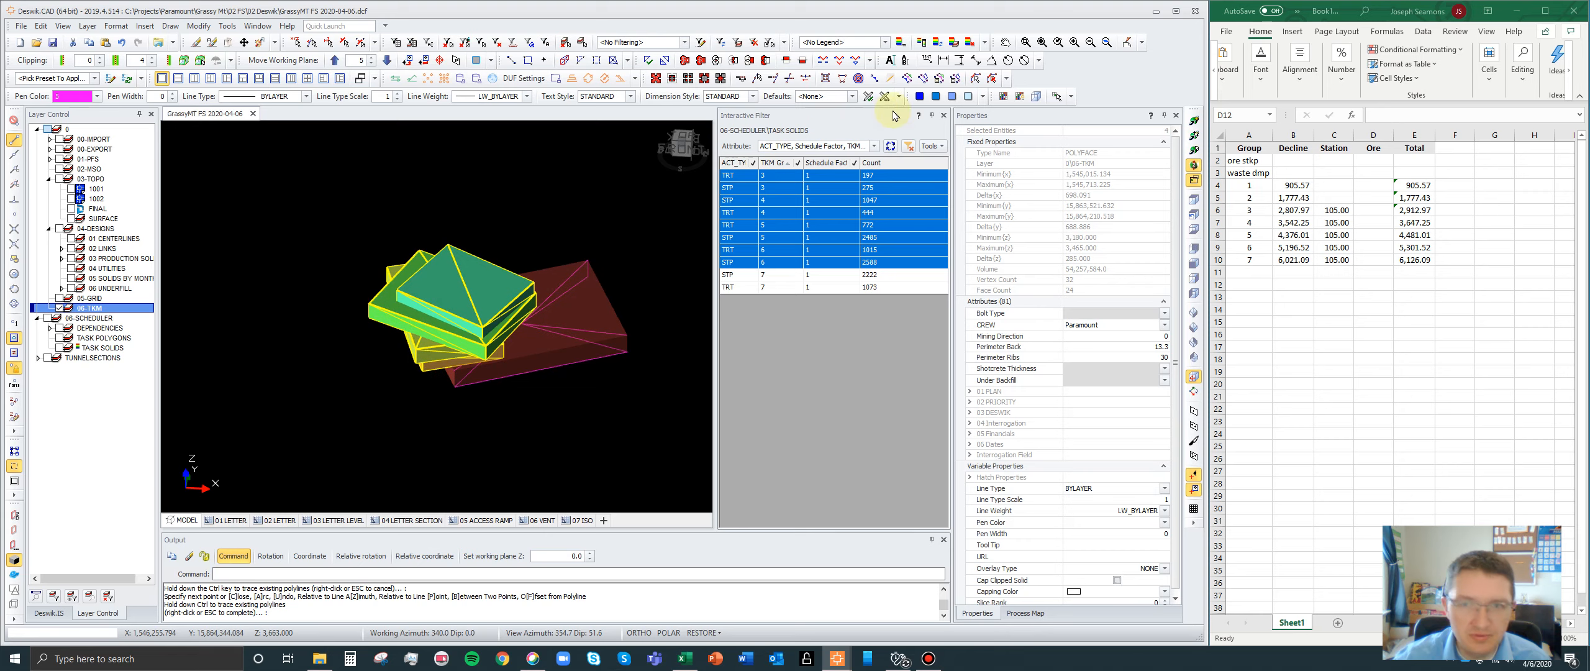
left_click(952, 98)
scroll(470, 344, "down", 3)
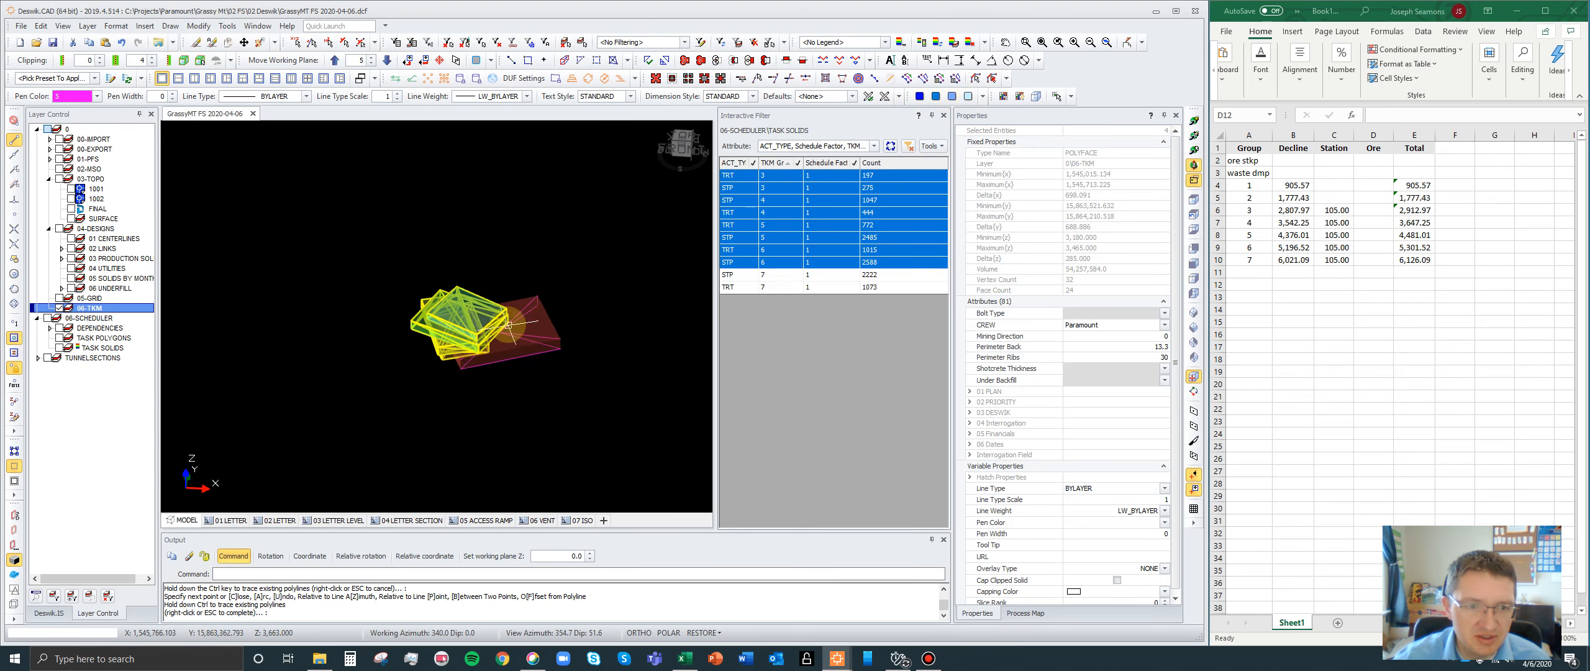
scroll(508, 324, "up", 2)
key("Escape")
scroll(534, 354, "up", 3)
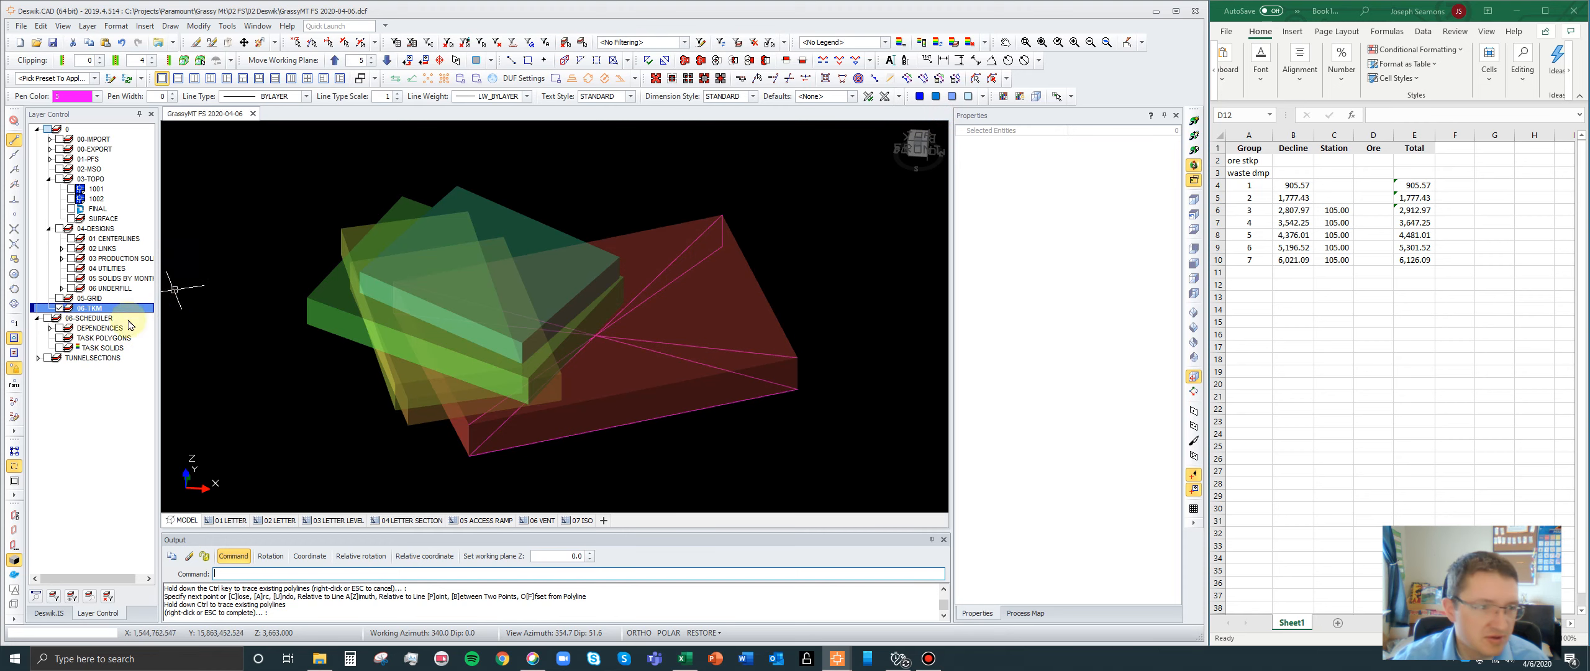
- Set up an interactive filter on the 06-TKM layer by the TKM Groups attribute
right_click(76, 309)
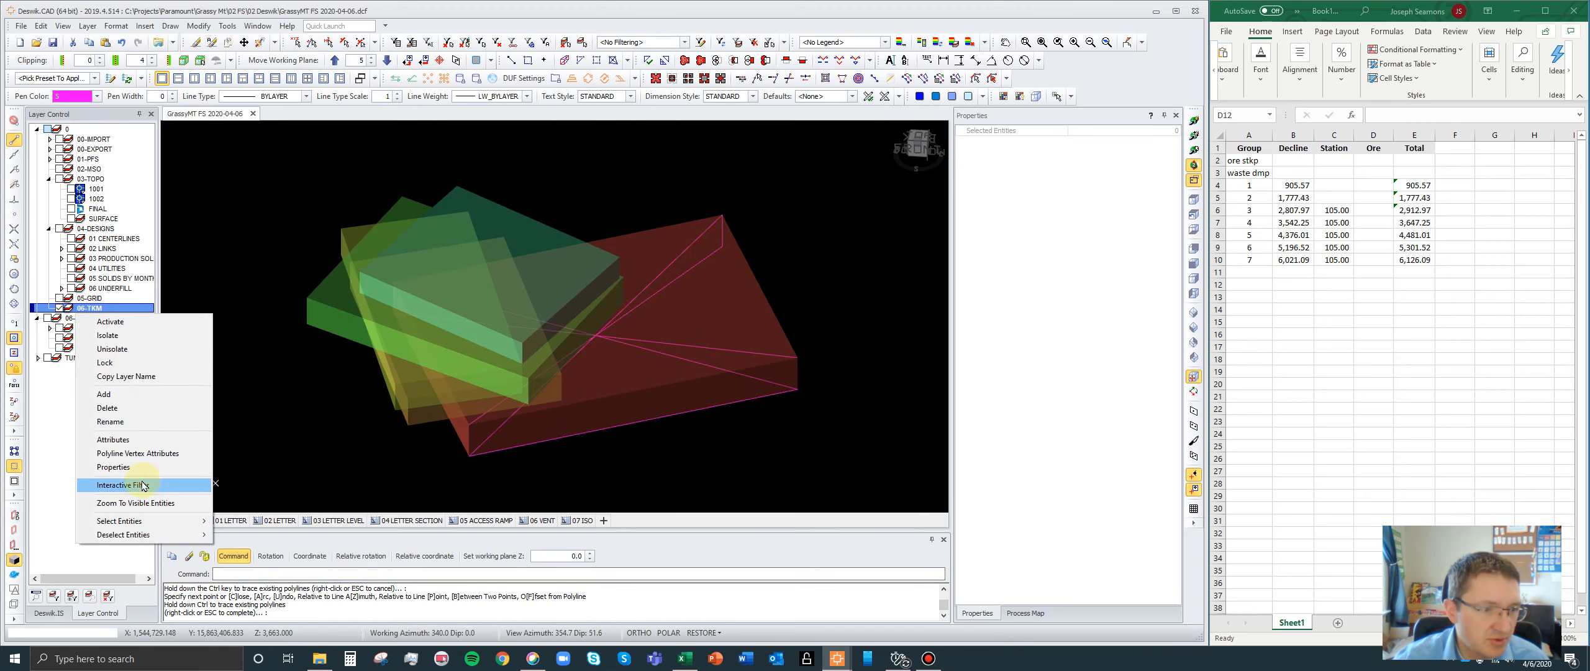
left_click(123, 485)
left_click(874, 146)
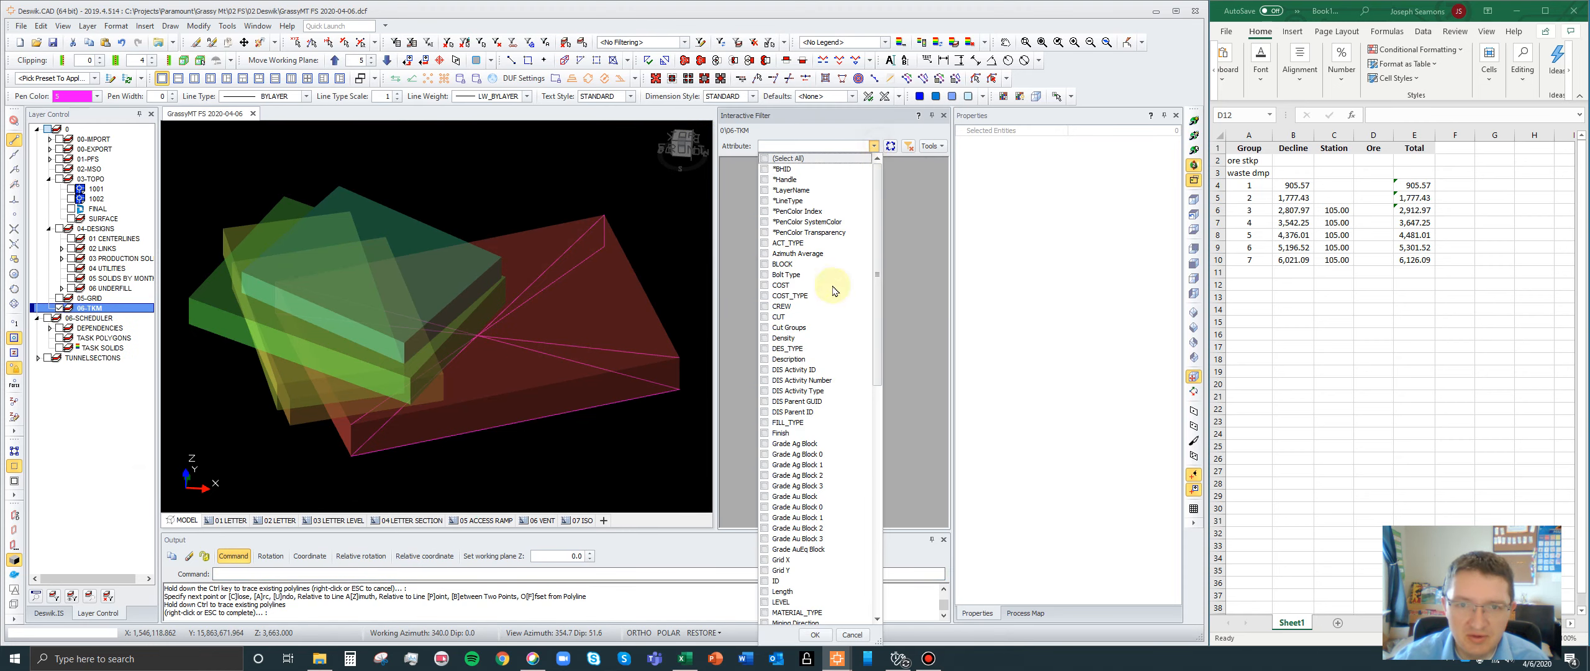
scroll(846, 404, "down", 9)
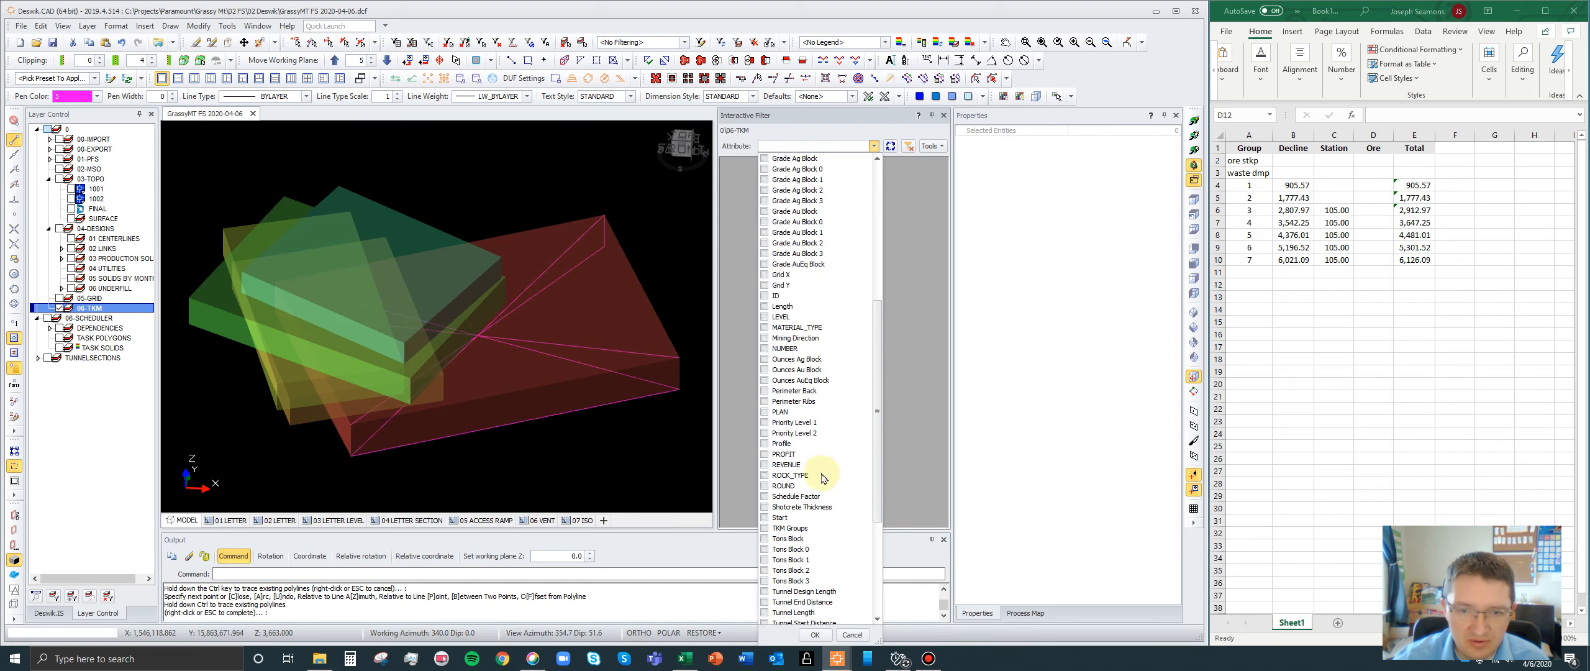
left_click(789, 528)
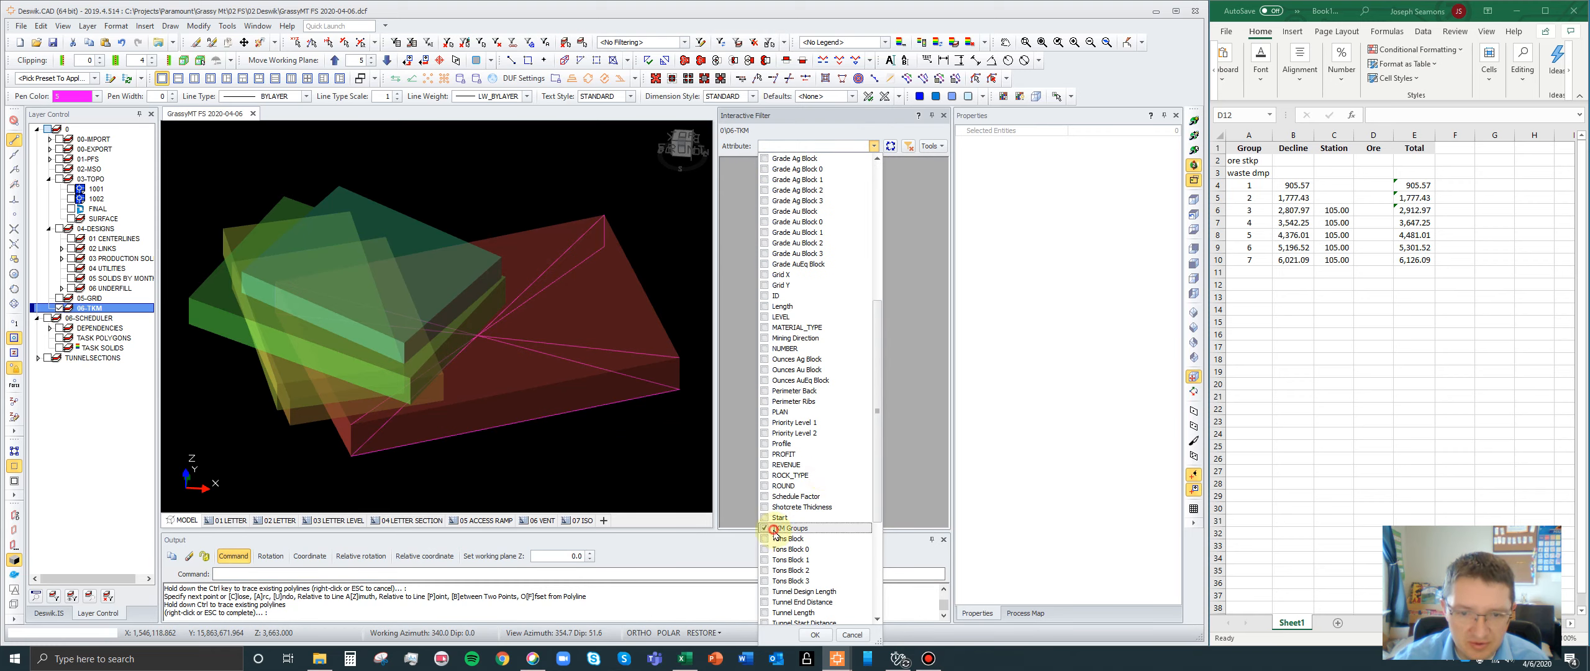
left_click(815, 634)
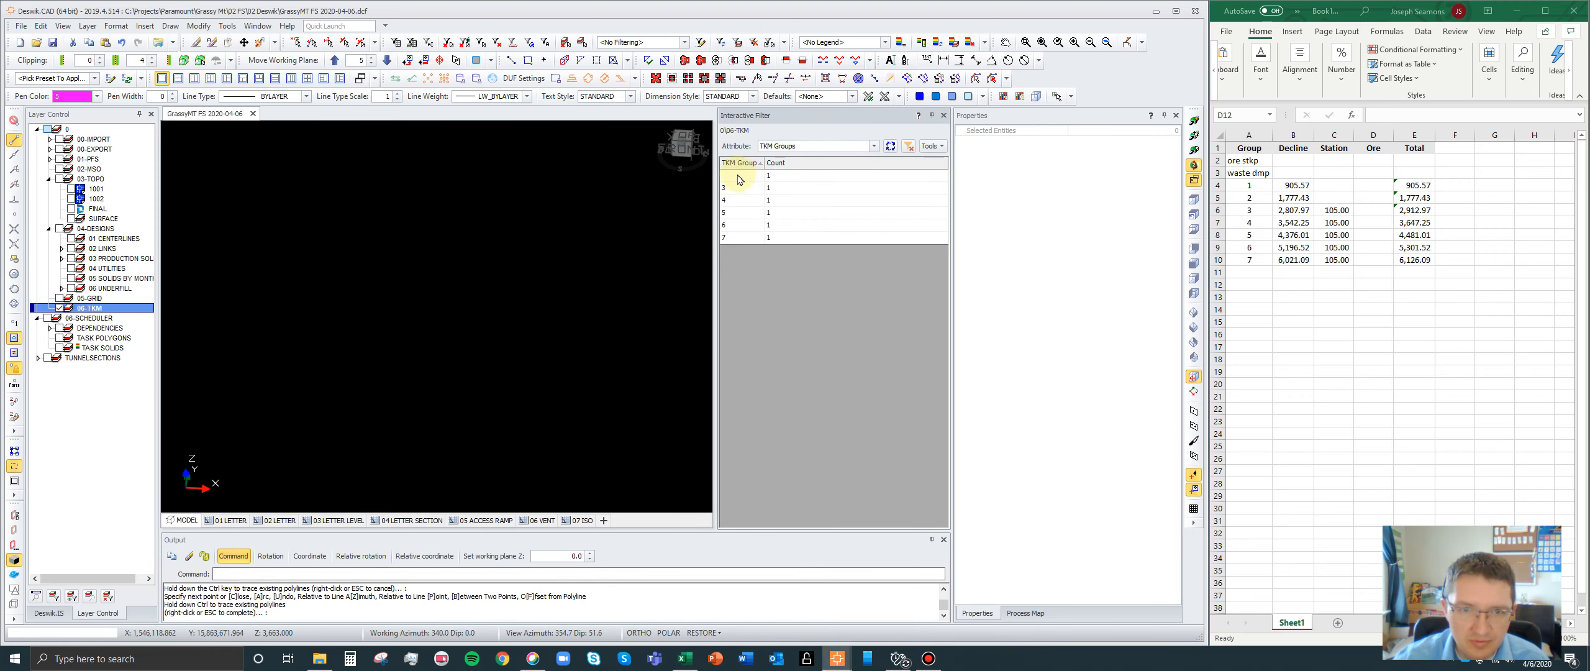
- Isolate the TKM group 3 bounding box and draw a diagonal polyline between its opposite corners
left_click(740, 180)
left_click(740, 188)
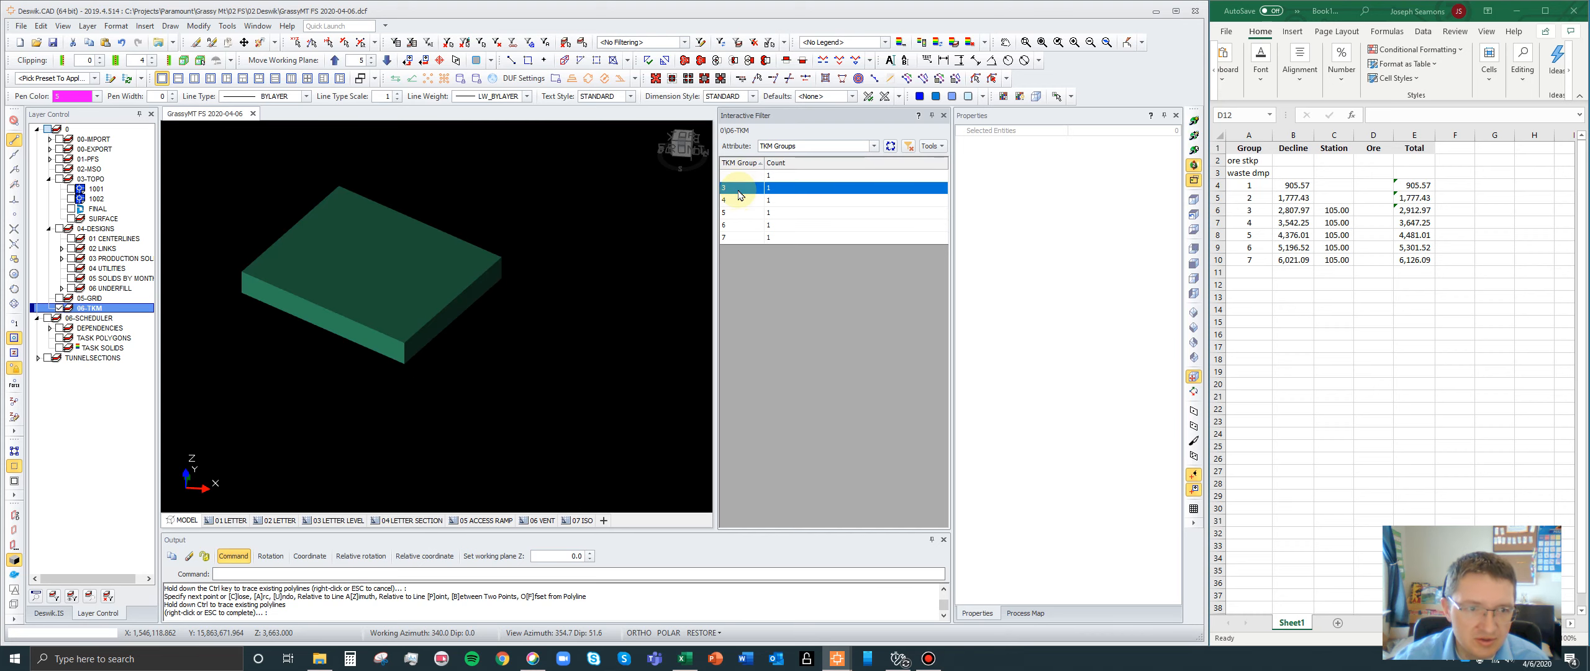
left_click(433, 269)
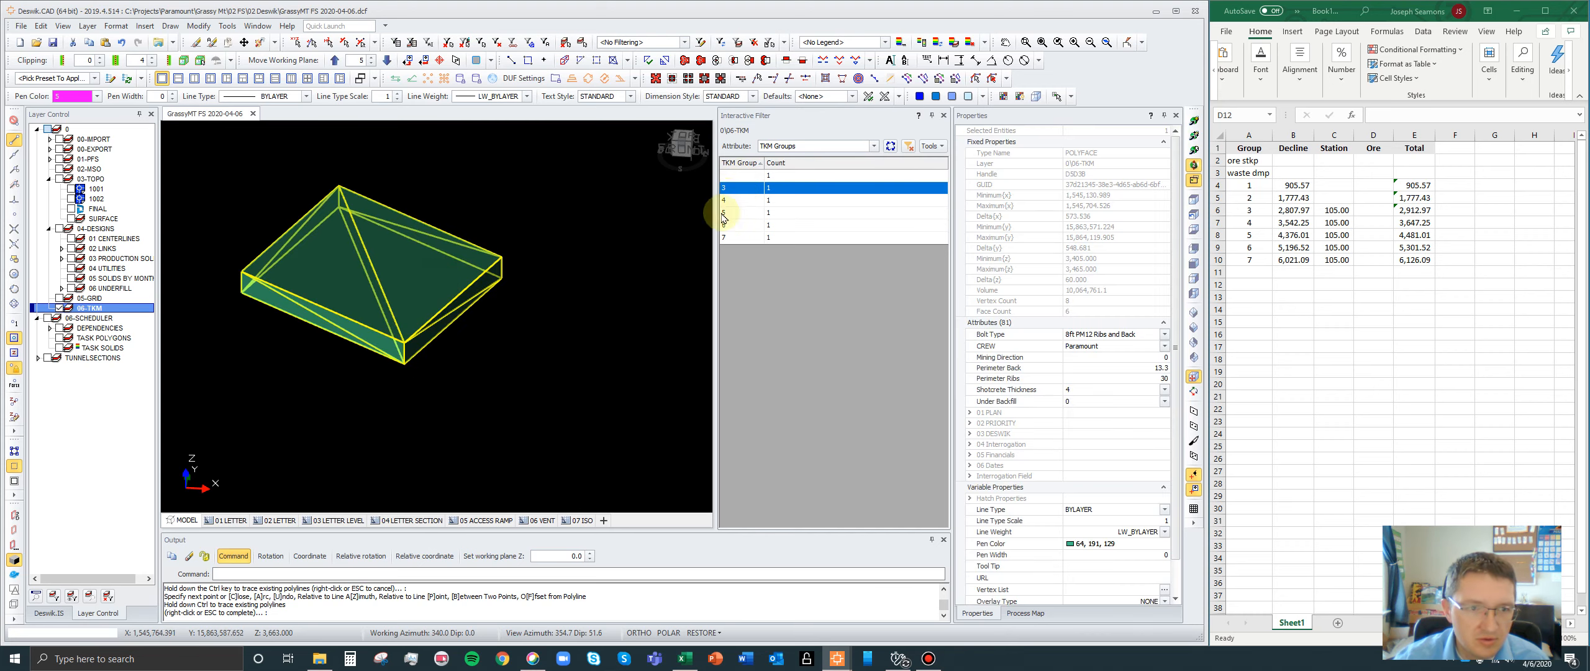
key("Escape")
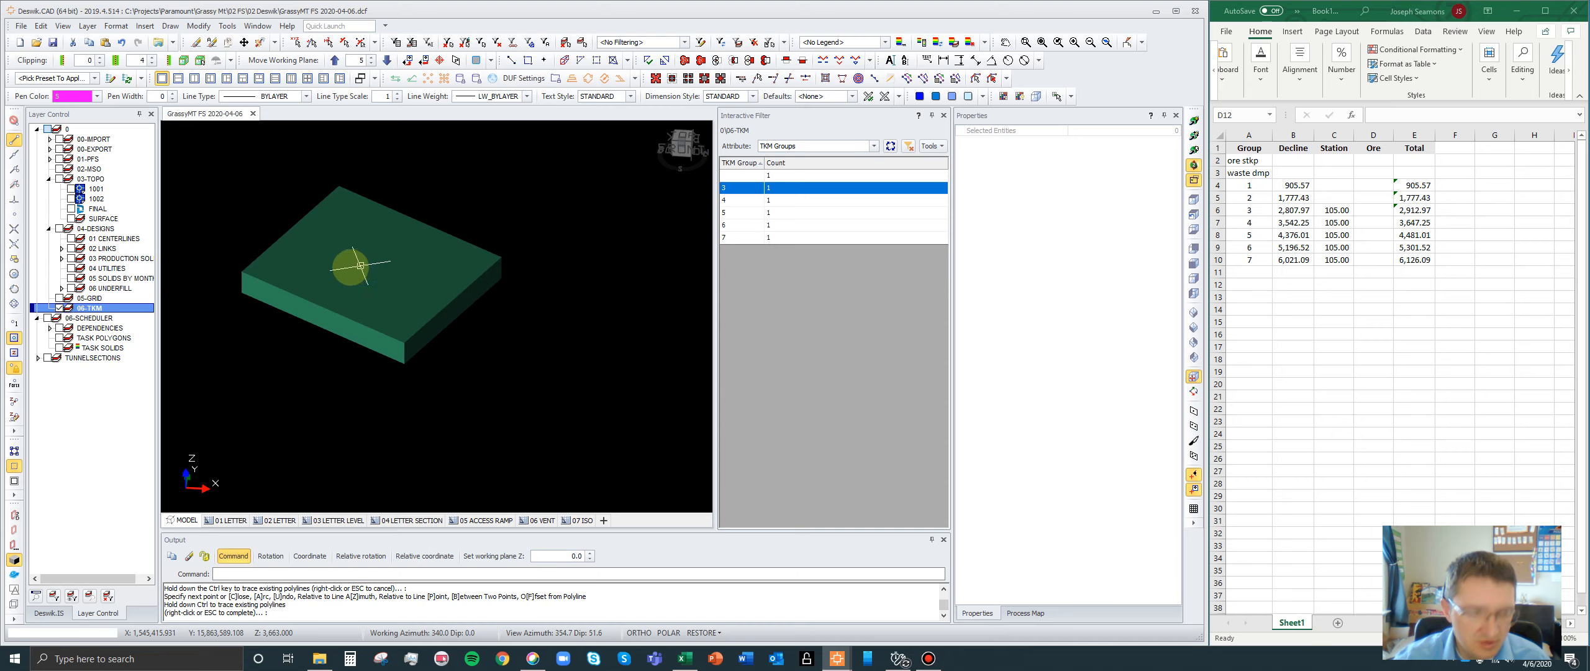
key("n")
left_click(241, 272)
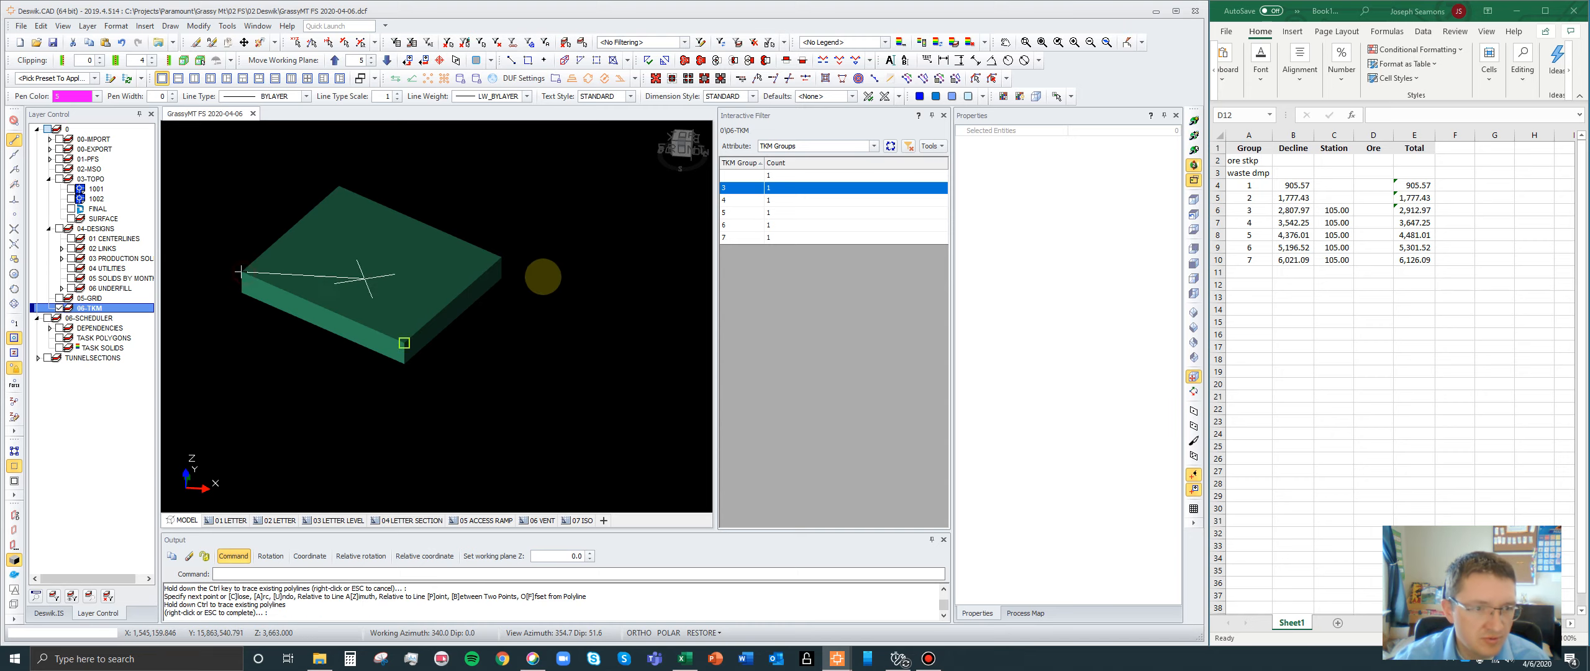
- Isolate the TKM group 4 bounding box and draw a diagonal polyline between its opposite corners
left_click(739, 200)
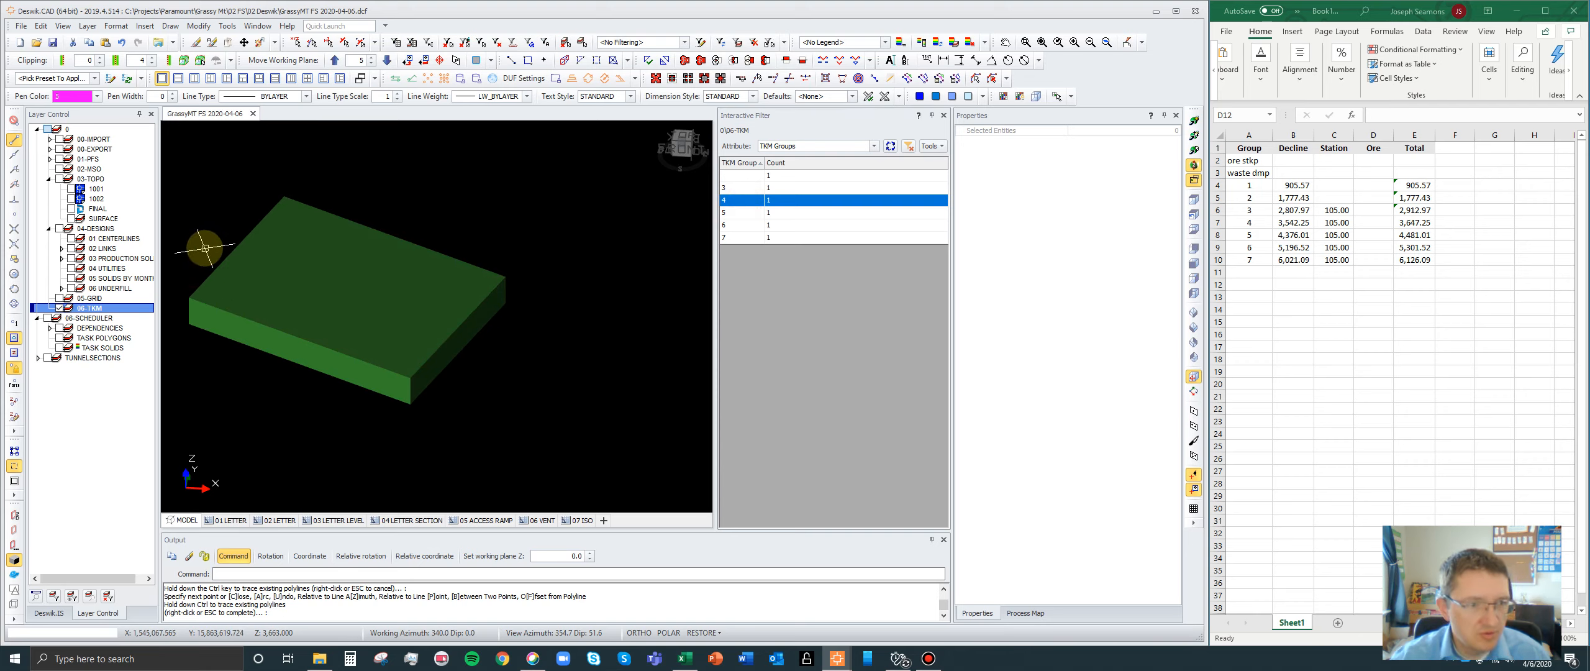
key("n")
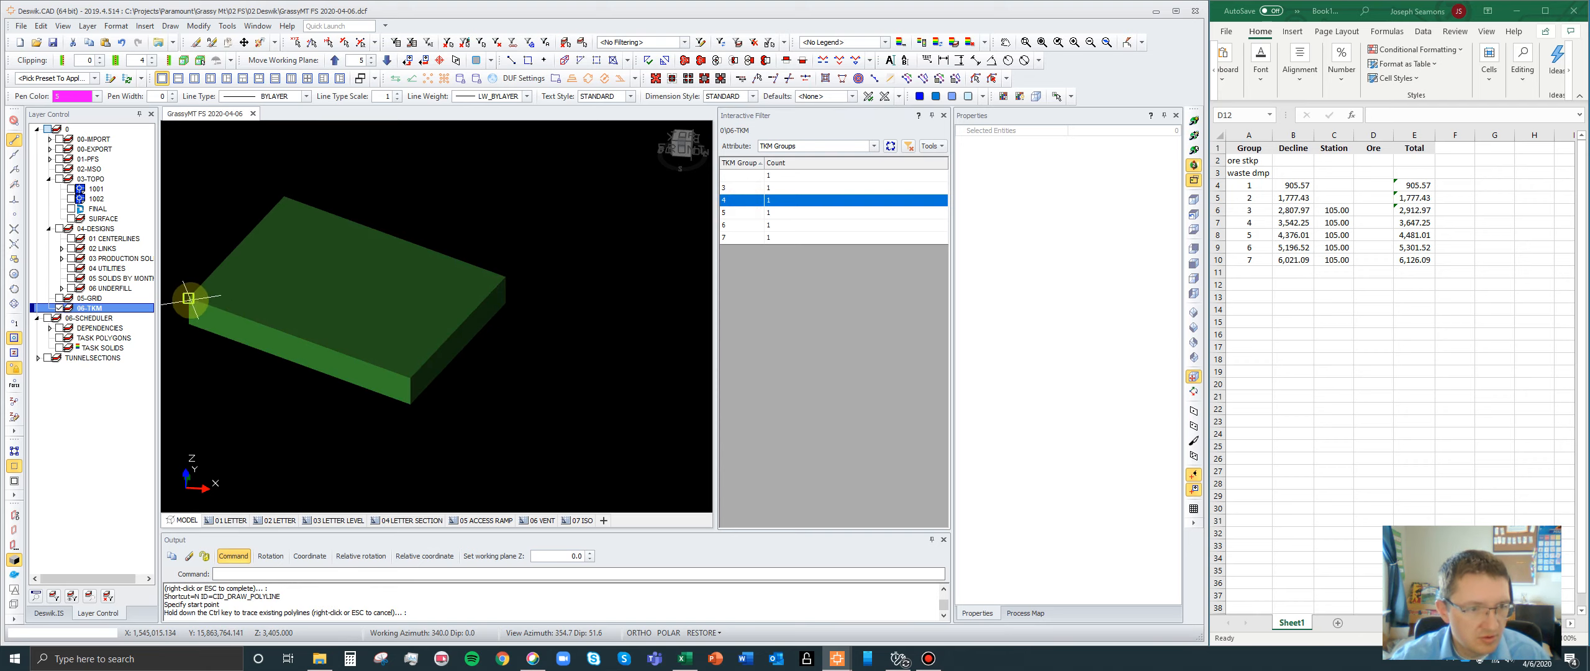
left_click(188, 298)
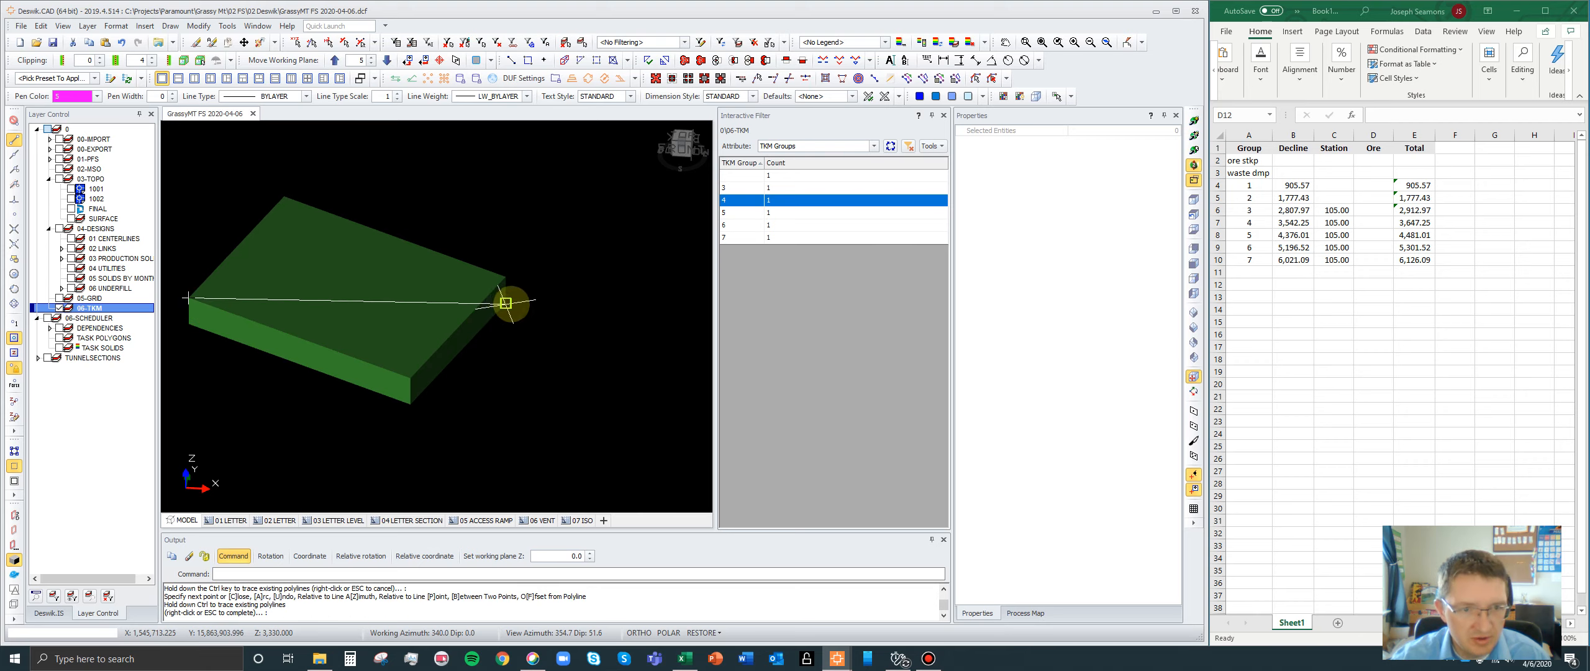
- Isolate the TKM group 5 bounding box and draw a diagonal polyline from its far top corner to the opposite near bottom corner
left_click(743, 212)
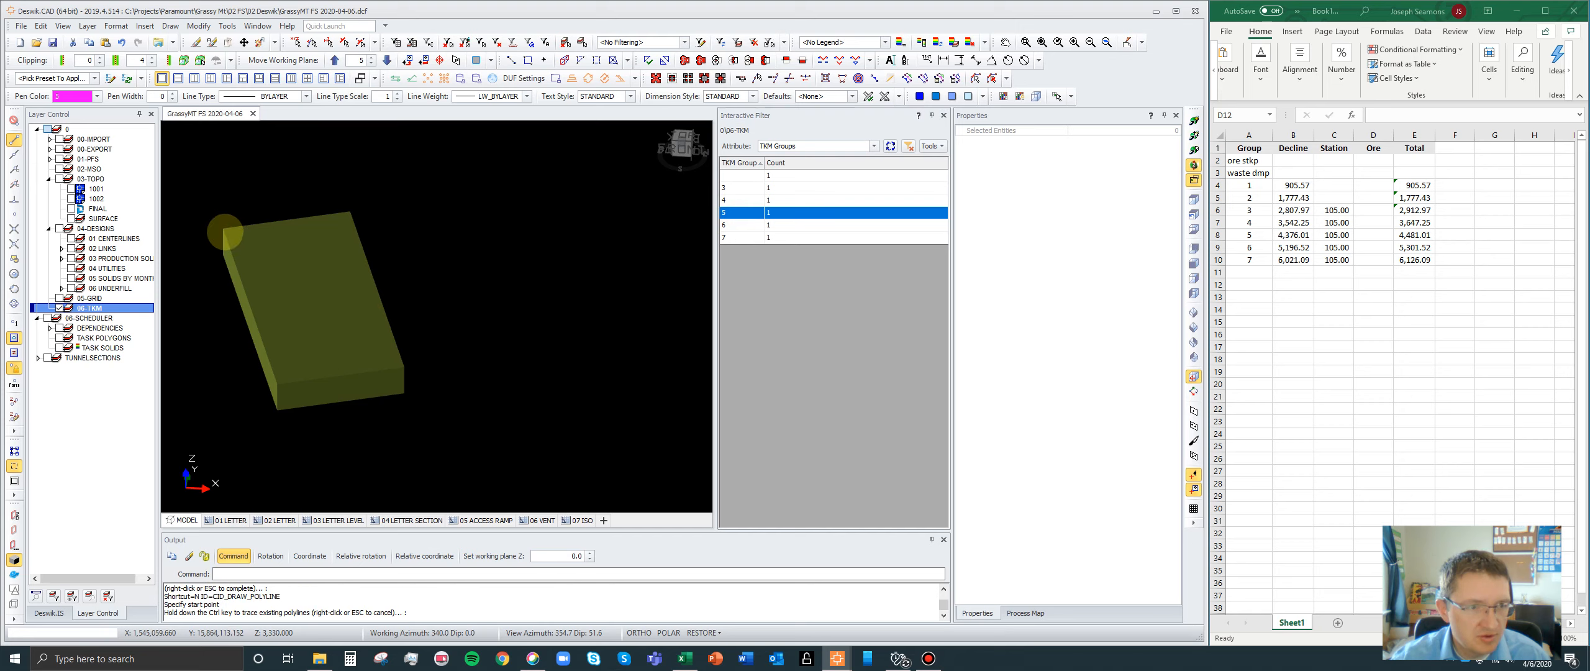
left_click(223, 228)
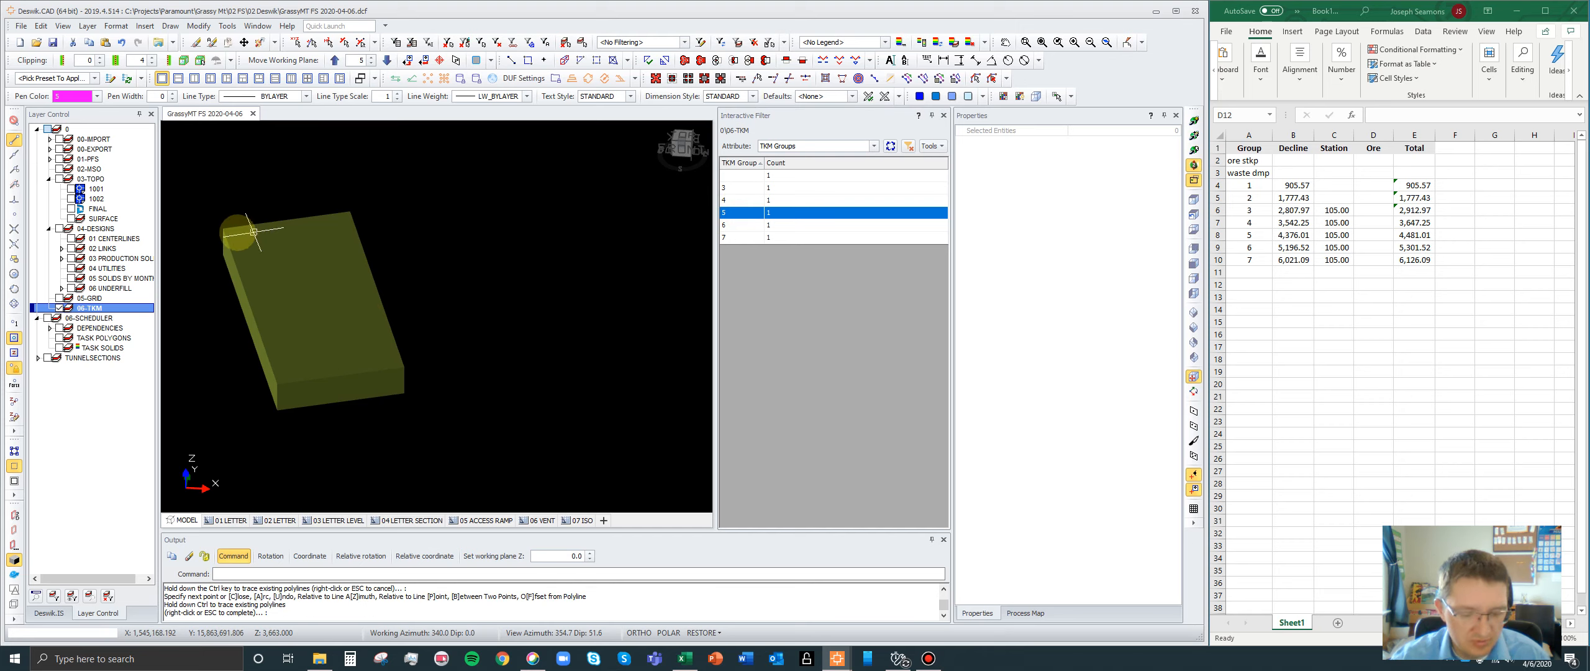
key("Escape")
key("n")
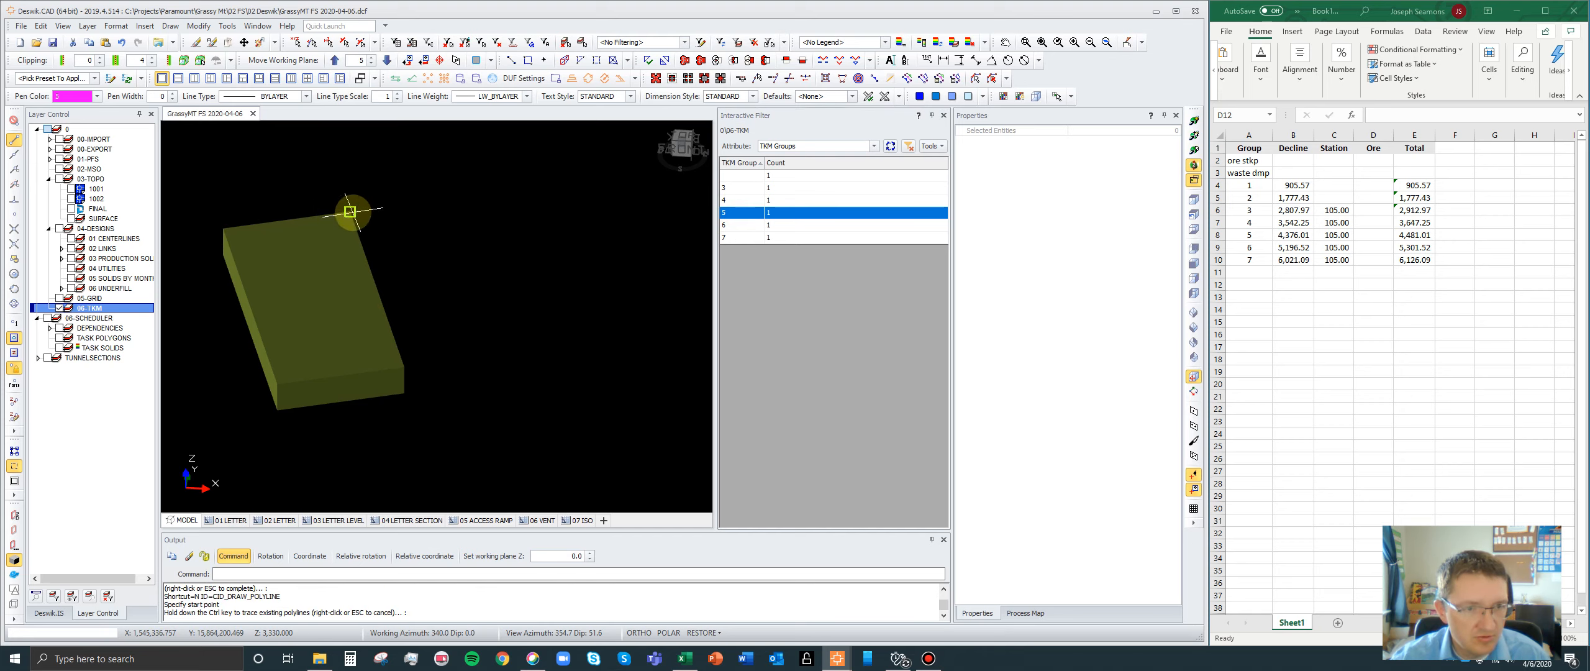
left_click(350, 212)
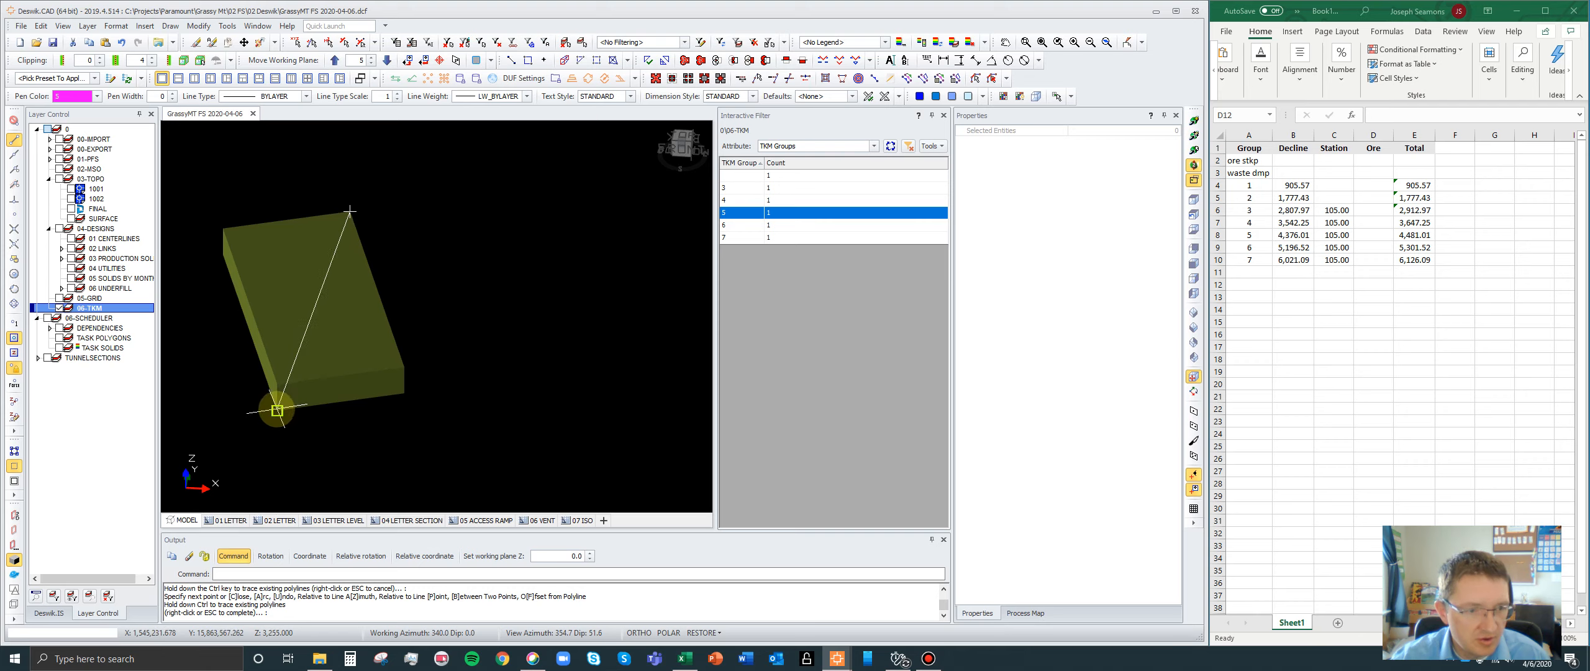
- Isolate the TKM group 6 bounding box and draw a diagonal polyline from its far top corner to the opposite near bottom corner
left_click(780, 225)
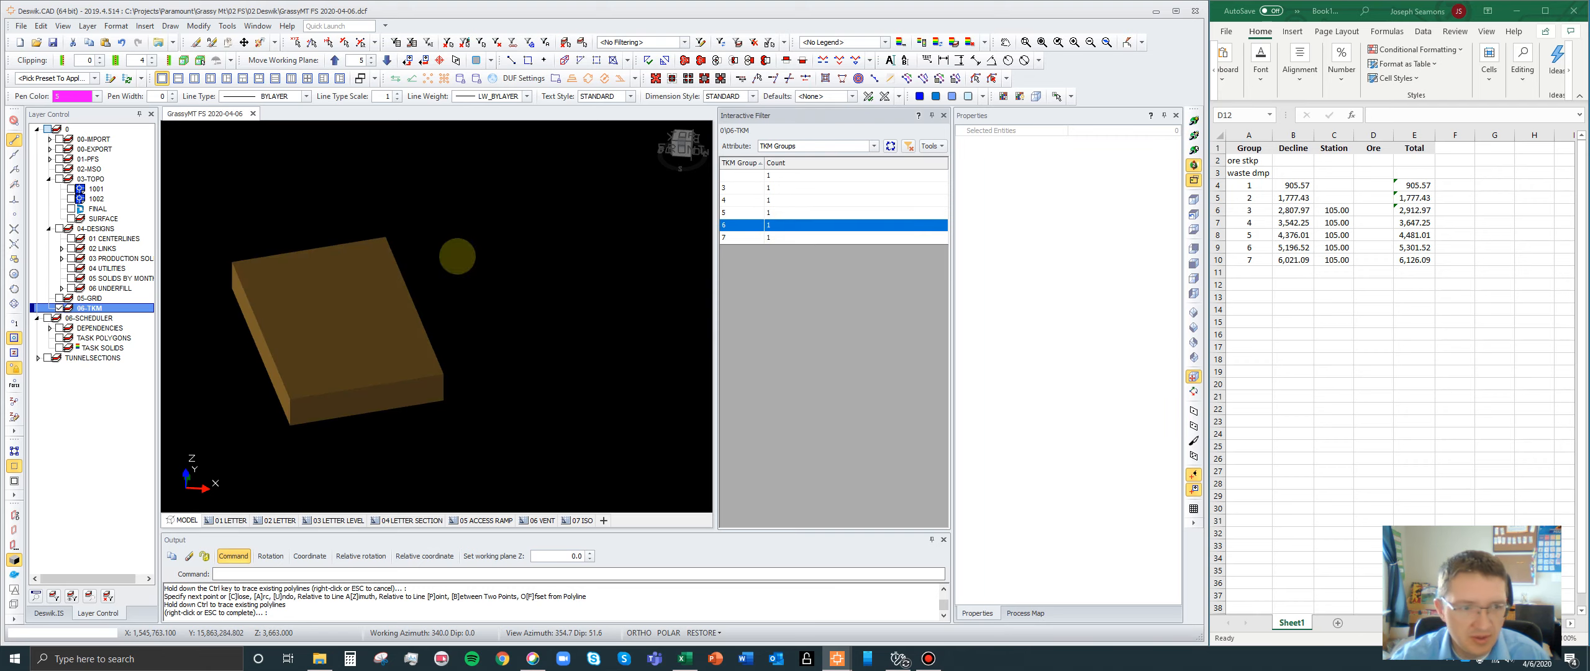
key("n")
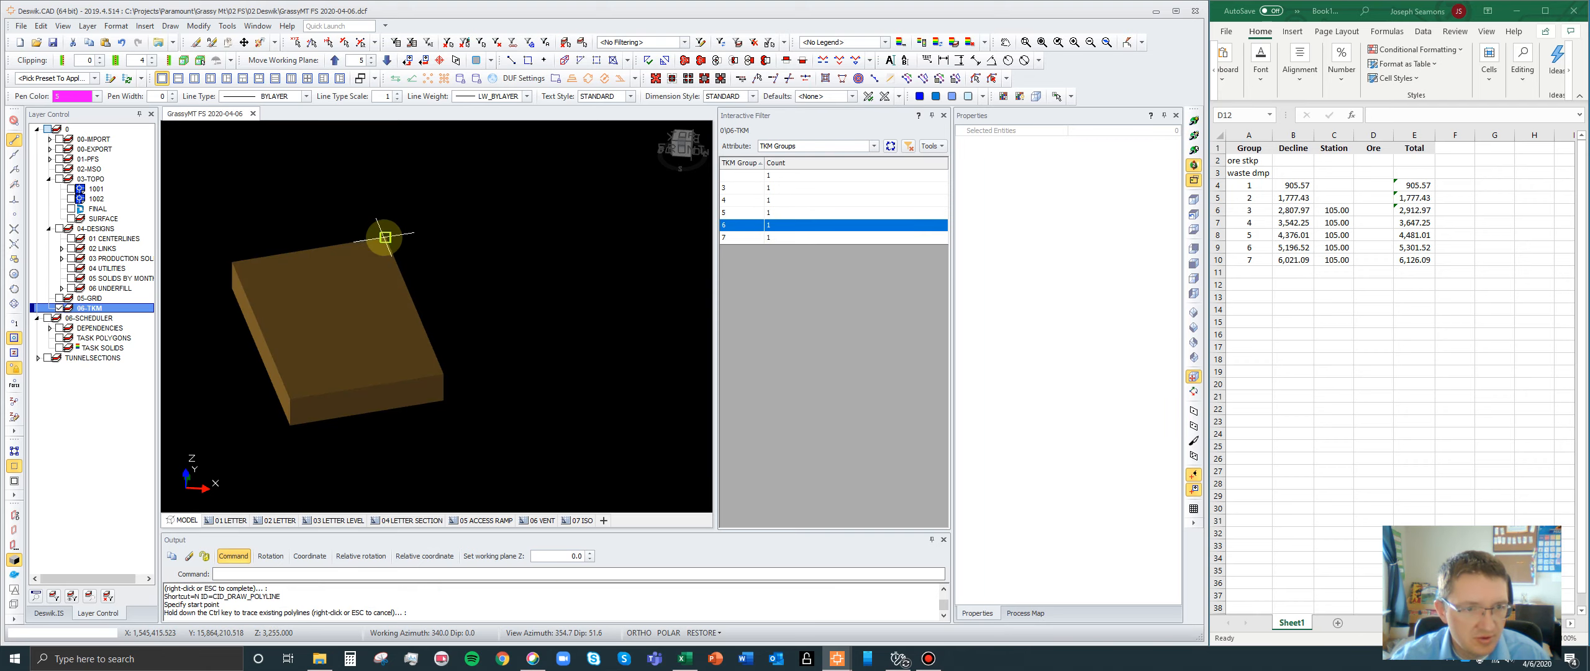
left_click(385, 237)
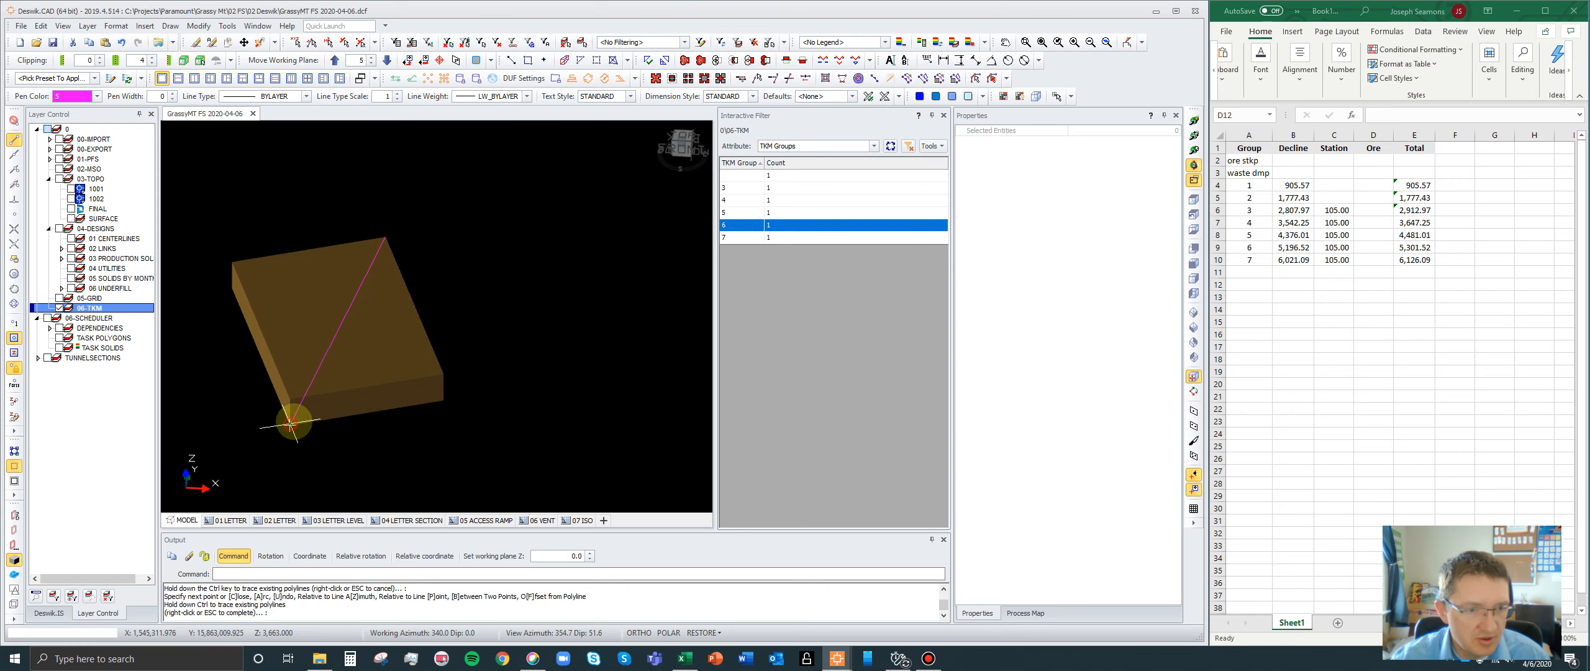
left_click(290, 423)
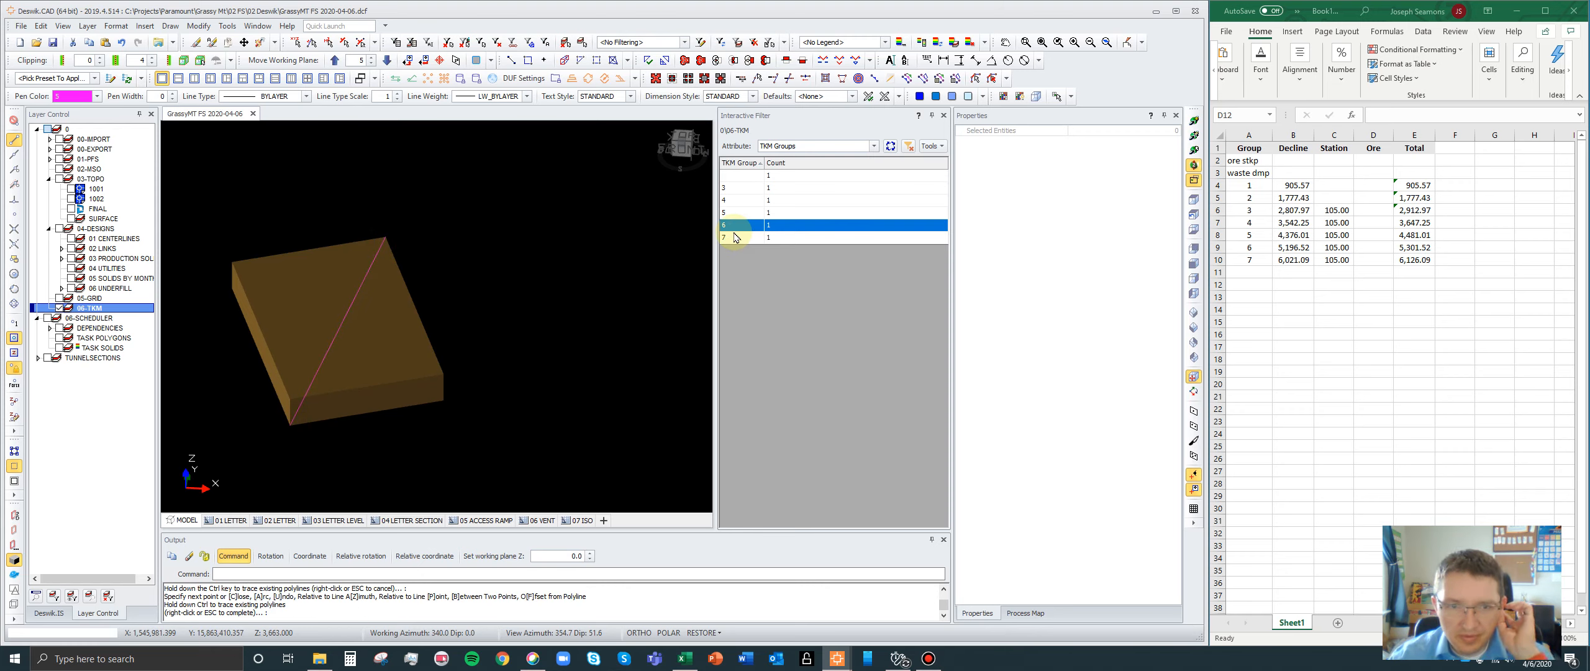
- Show only the polylines without a TKM group, orbit them to a front view and close the interactive filter
left_click(891, 146)
left_click(738, 176)
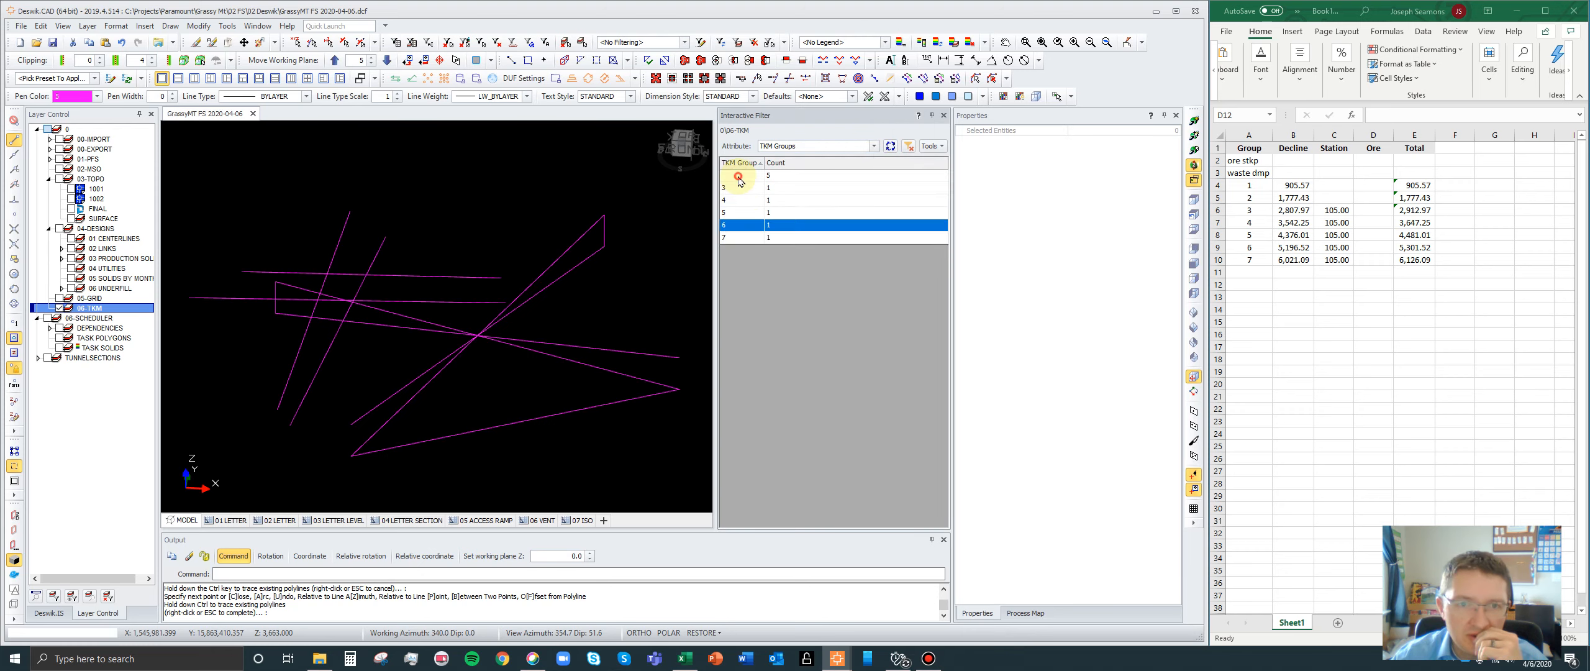
left_click(1191, 134)
left_click_drag(472, 341, 635, 244)
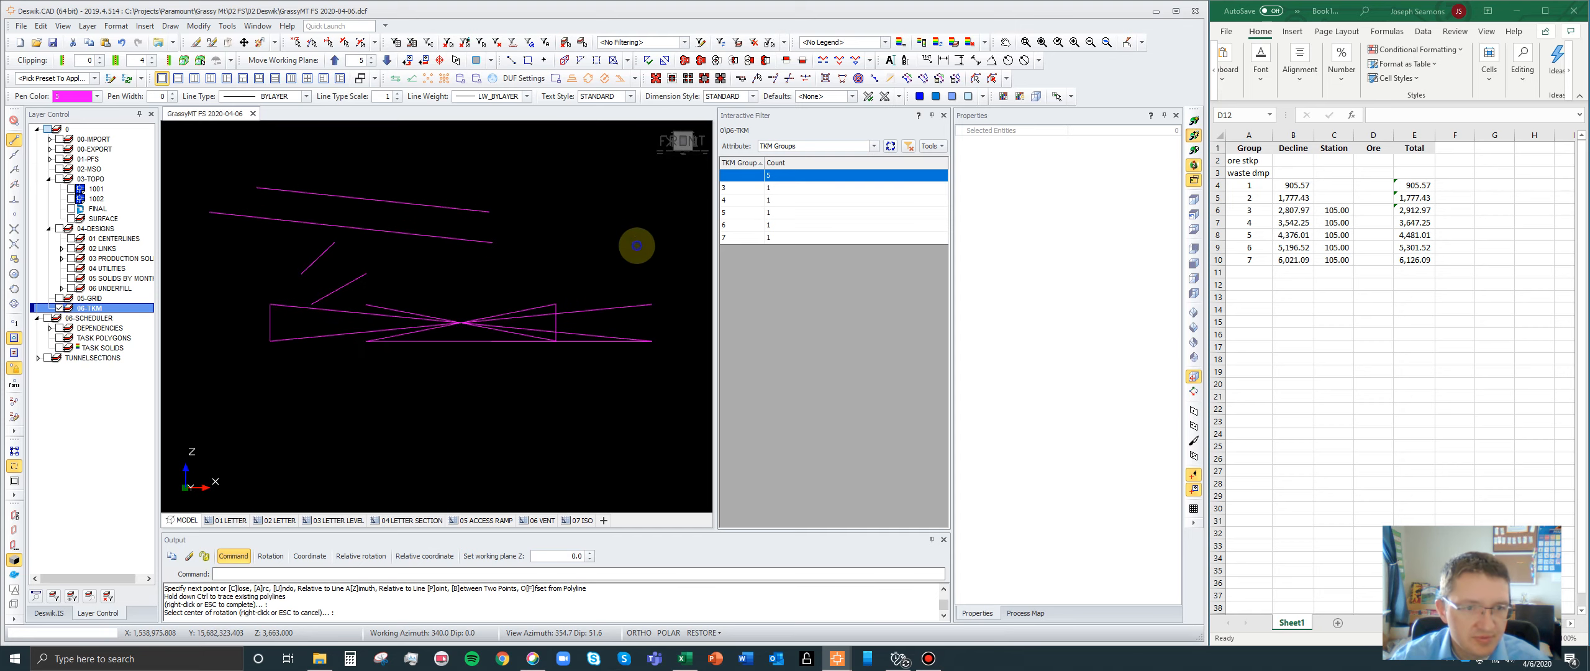
left_click(14, 141)
left_click_drag(454, 294, 636, 282)
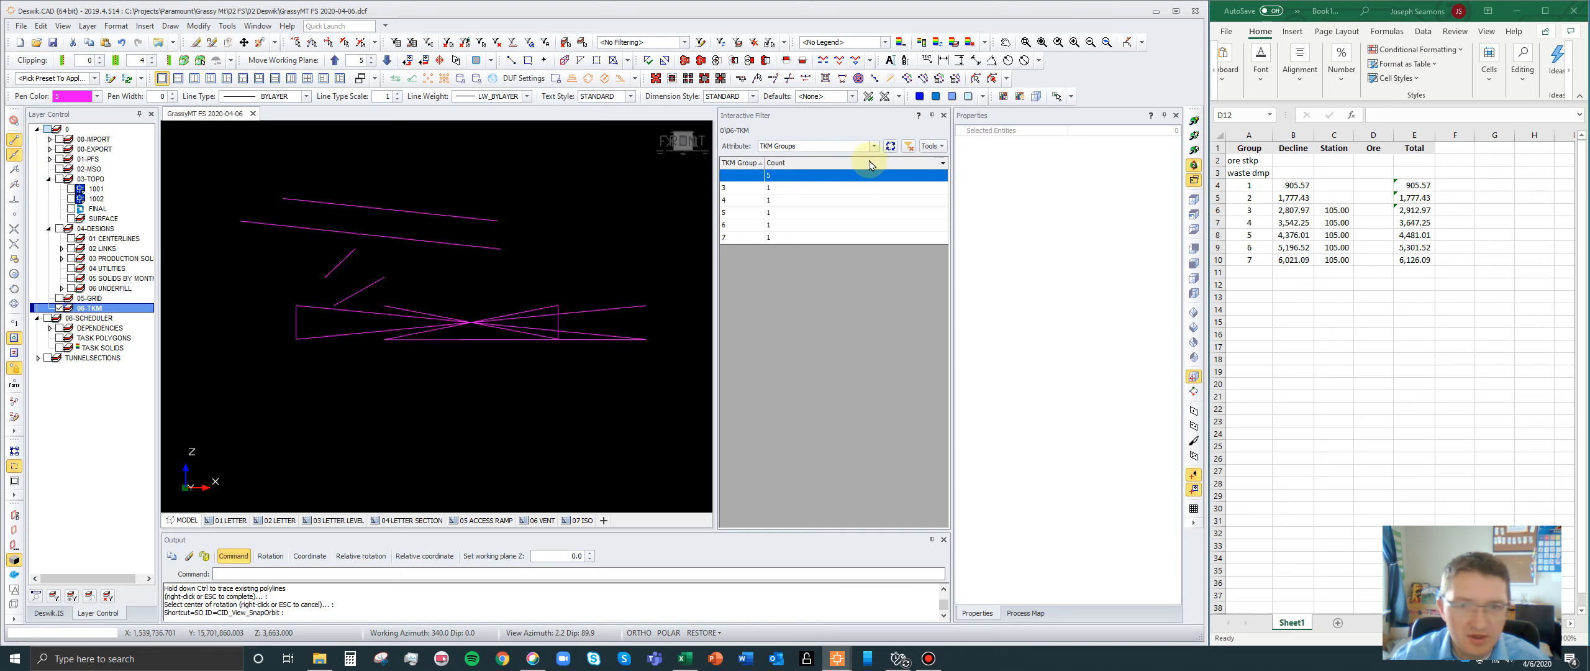
left_click(943, 116)
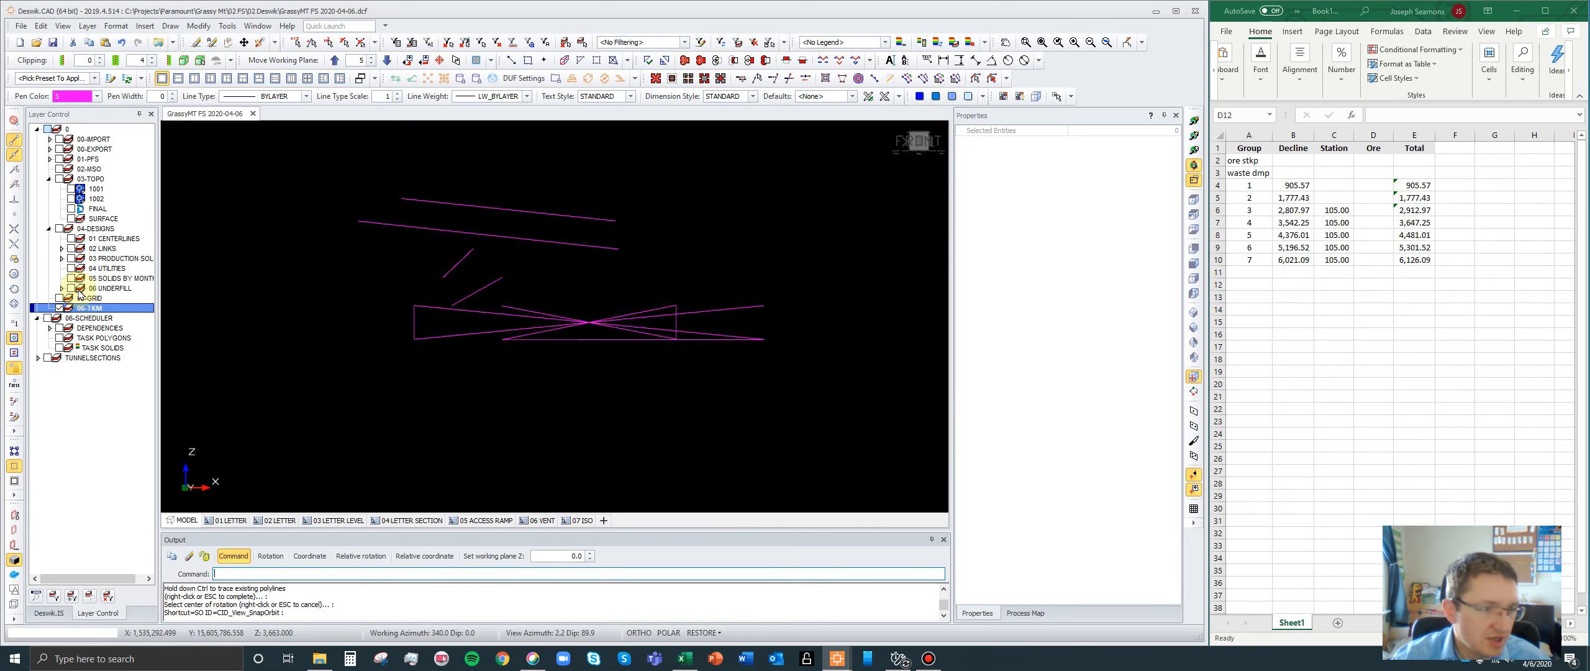
- Open the interactive filter on the 01 CENTERLINES layer, group it by Schedule Factor and TKM Groups, and keep only schedule factor 1
right_click(106, 240)
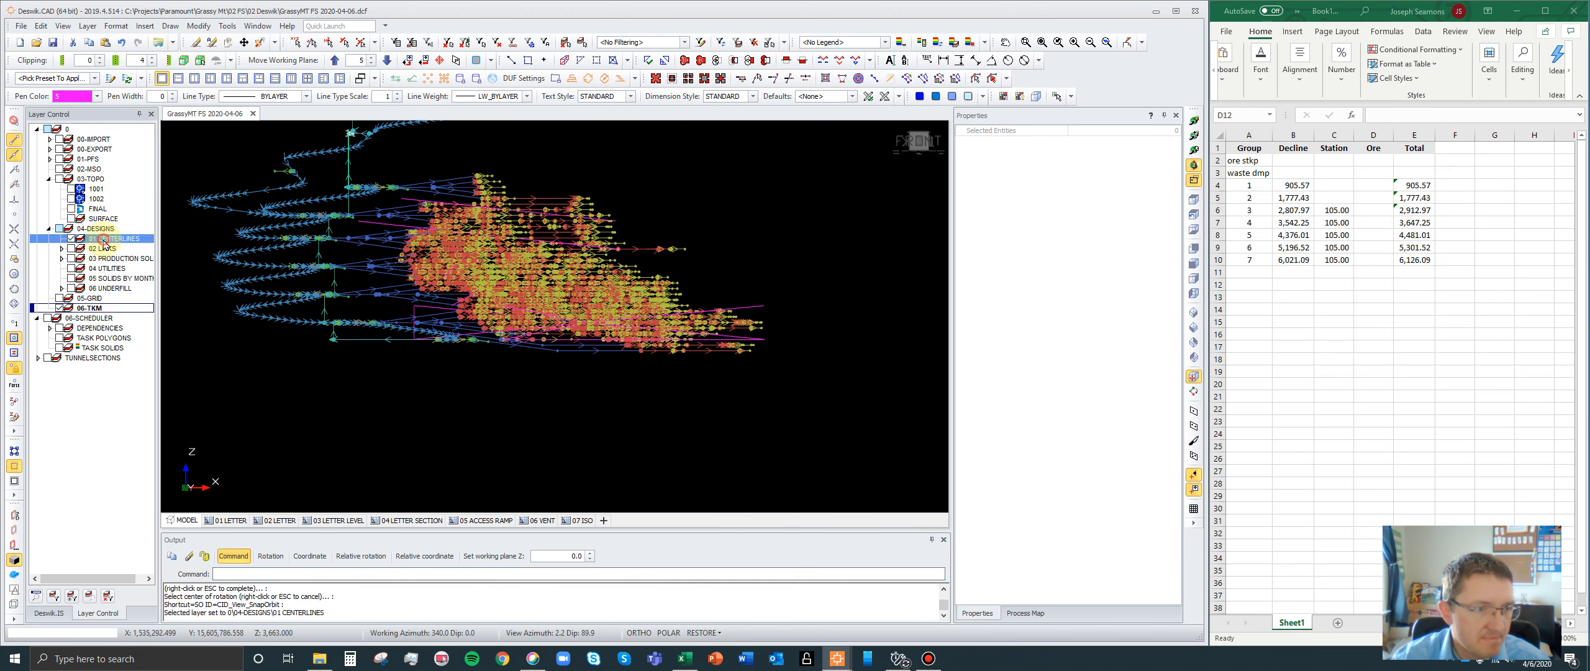
left_click(134, 415)
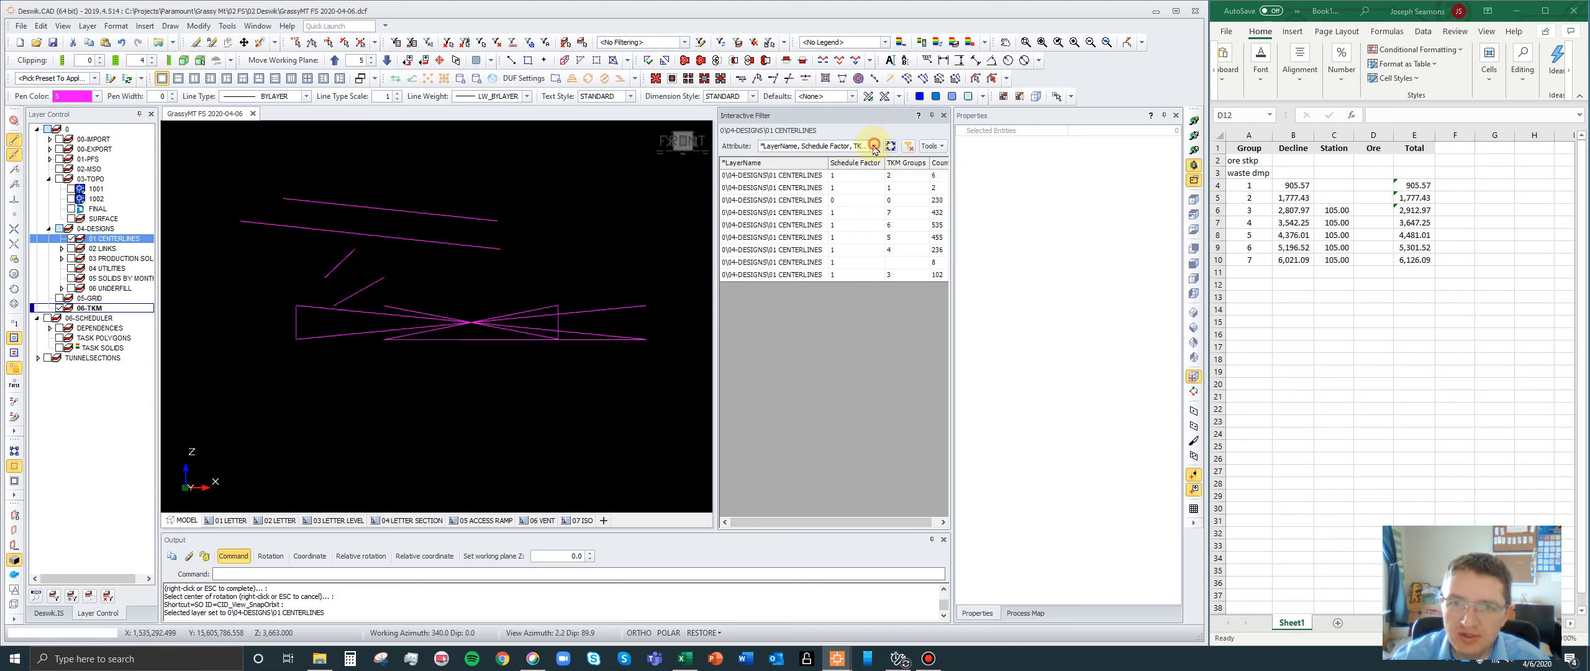
left_click(874, 146)
left_click(766, 190)
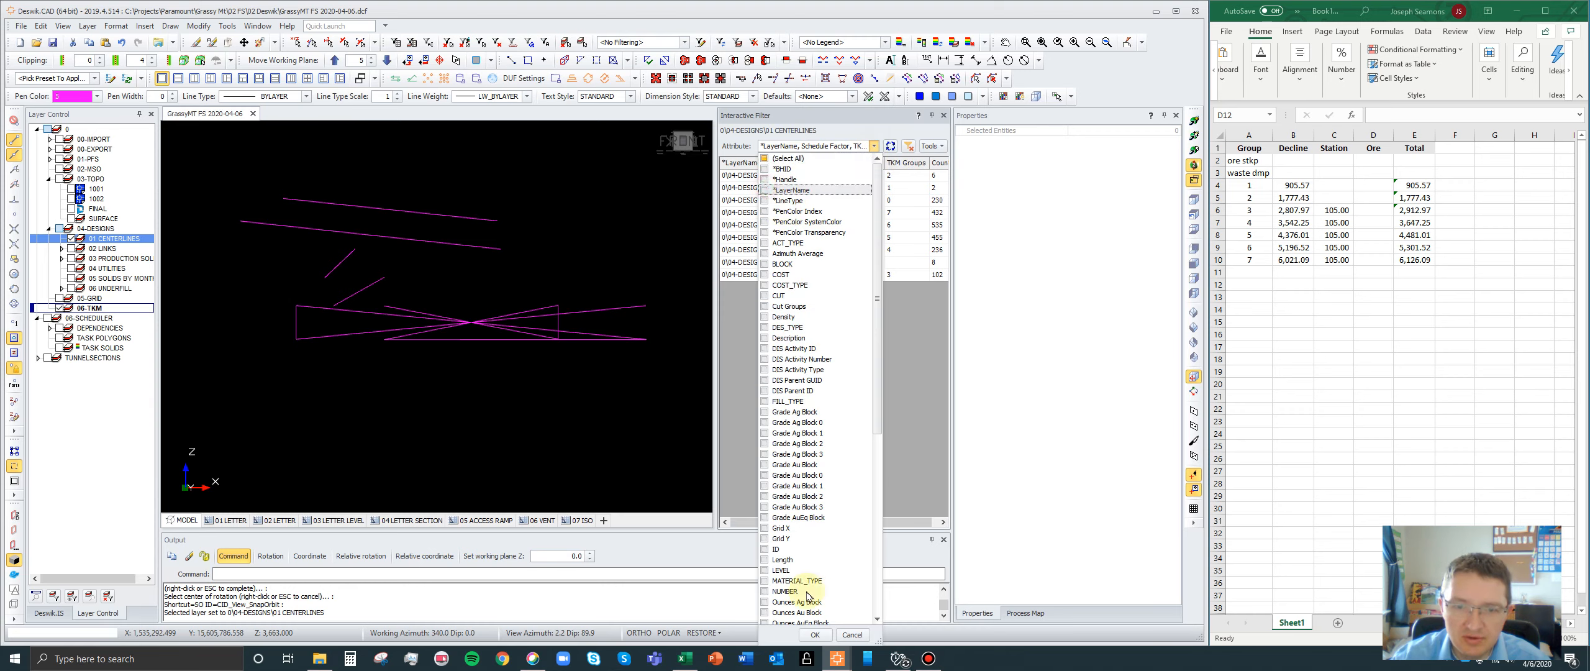
left_click(815, 634)
left_click(815, 163)
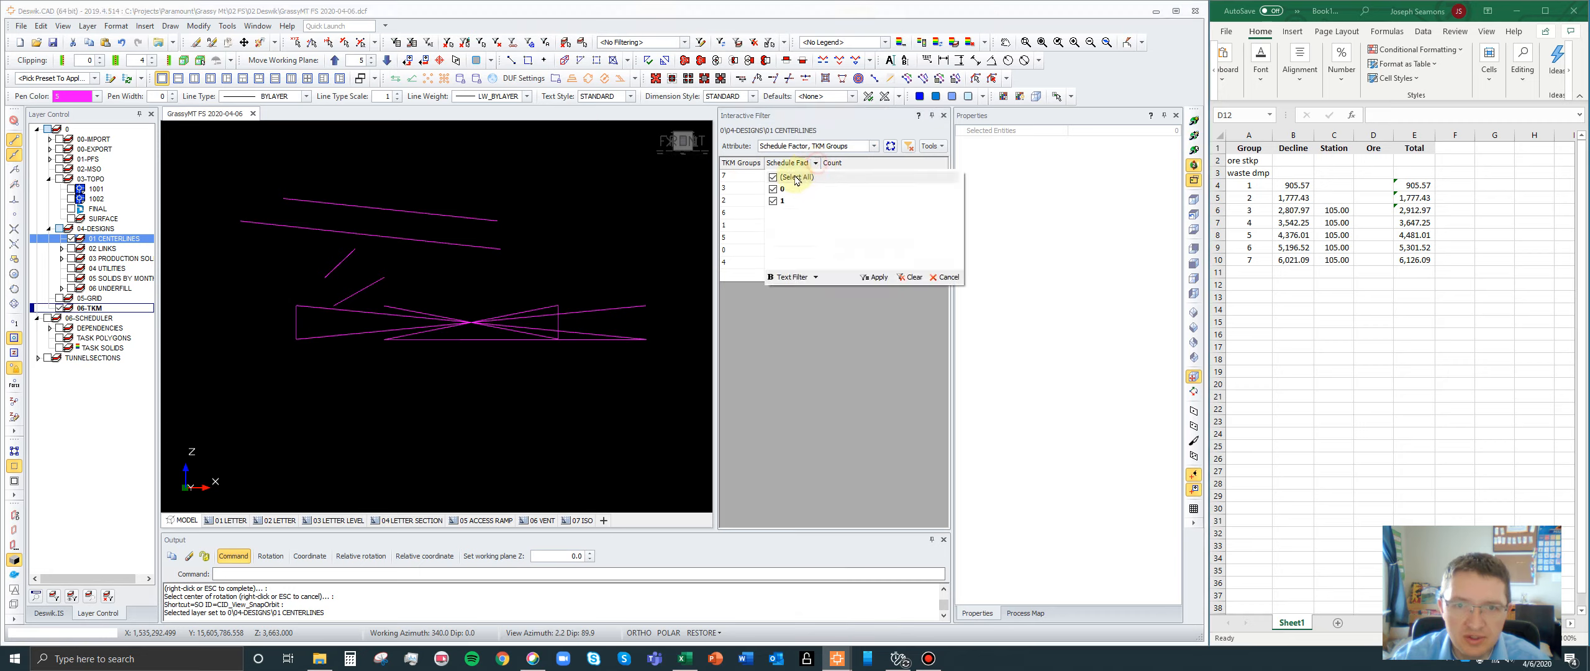
left_click(774, 189)
left_click(874, 277)
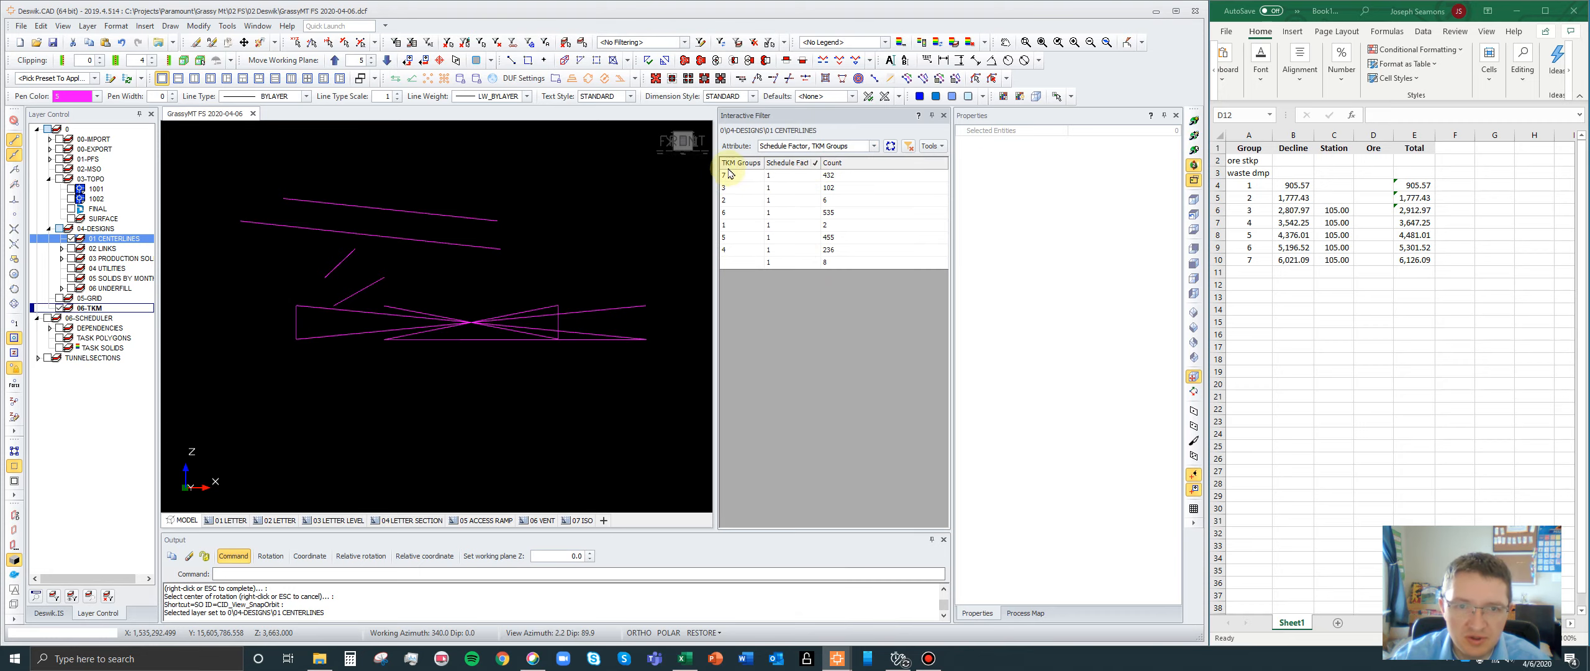
- Isolate the TKM group 3 centerlines and orbit them to an angled view showing the group's diagonal and the level access
left_click(738, 188)
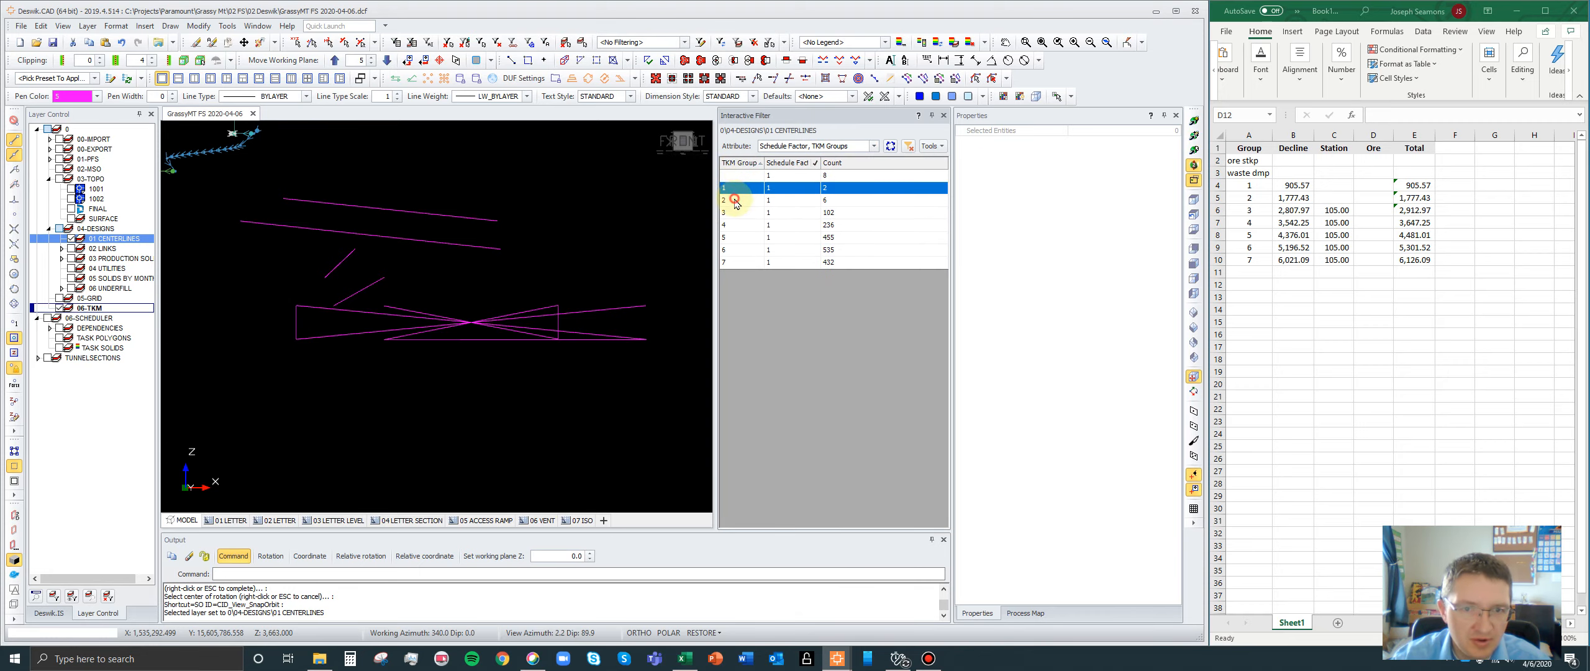
left_click(736, 200)
left_click(736, 212)
scroll(642, 266, "down", 3)
scroll(412, 199, "up", 5)
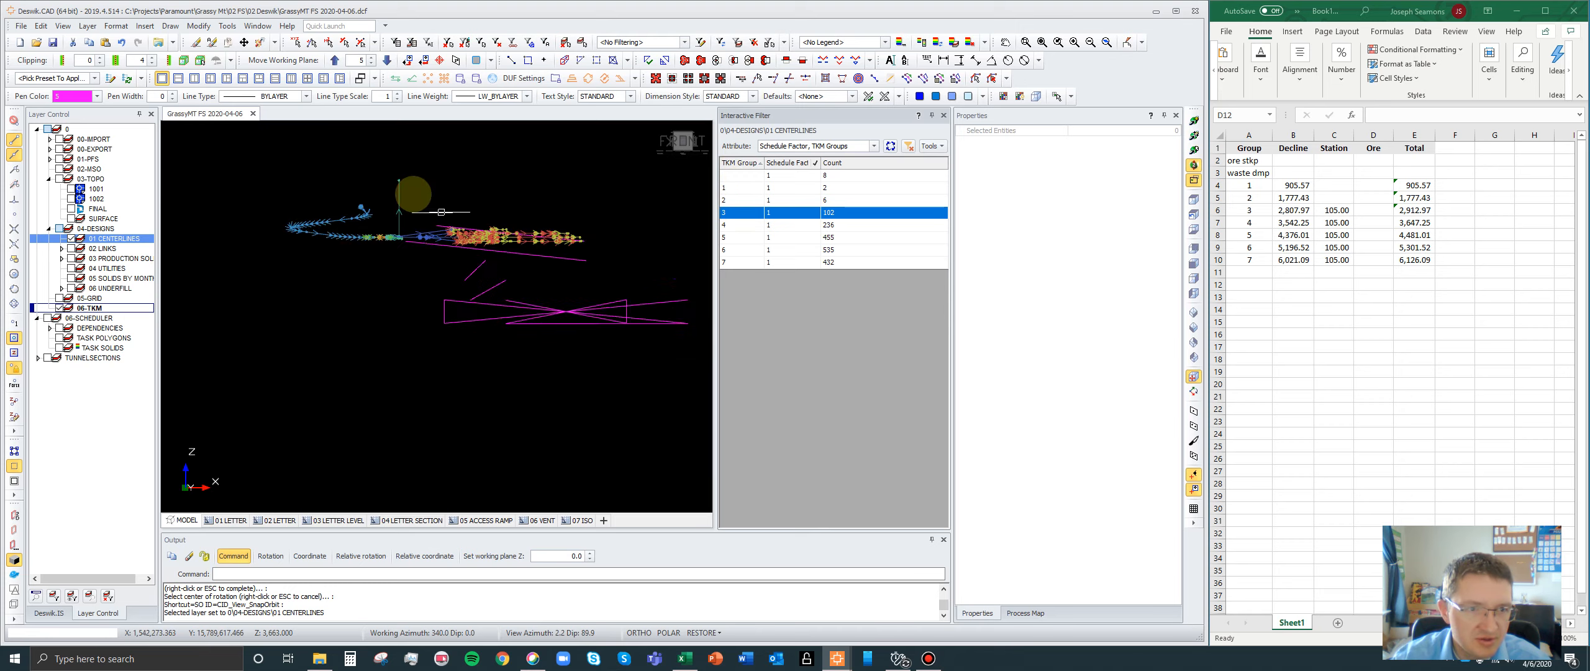
left_click(1193, 137)
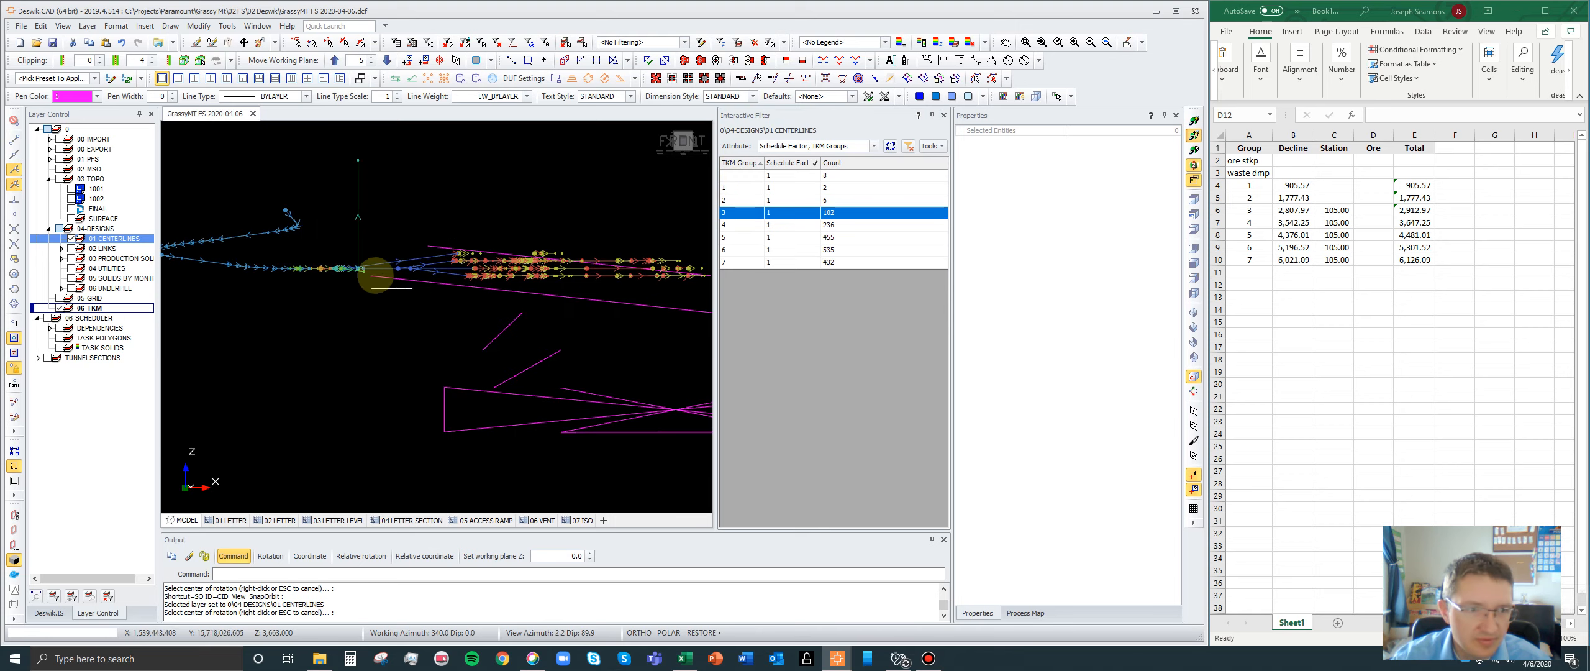
left_click(369, 268)
left_click_drag(508, 311, 559, 384)
right_click(605, 266)
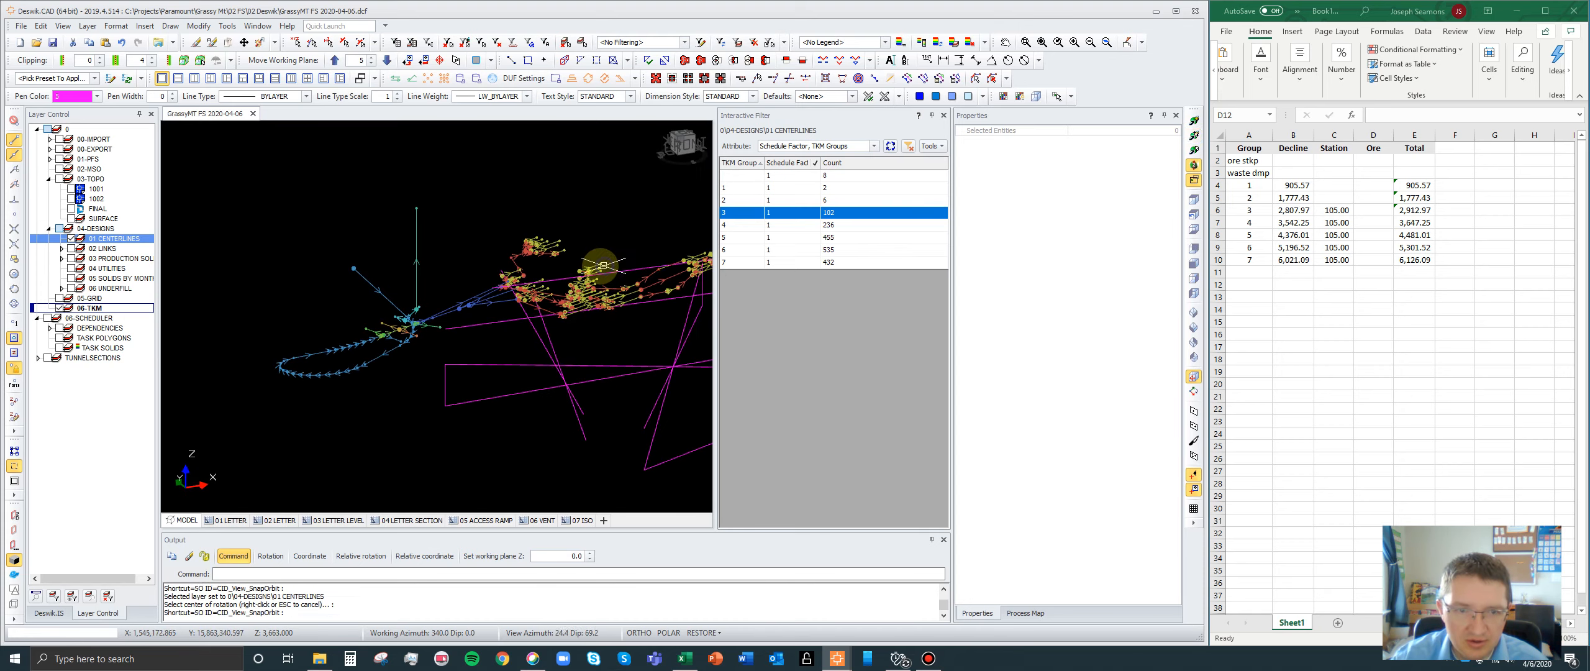
scroll(628, 264, "up", 3)
scroll(626, 256, "up", 2)
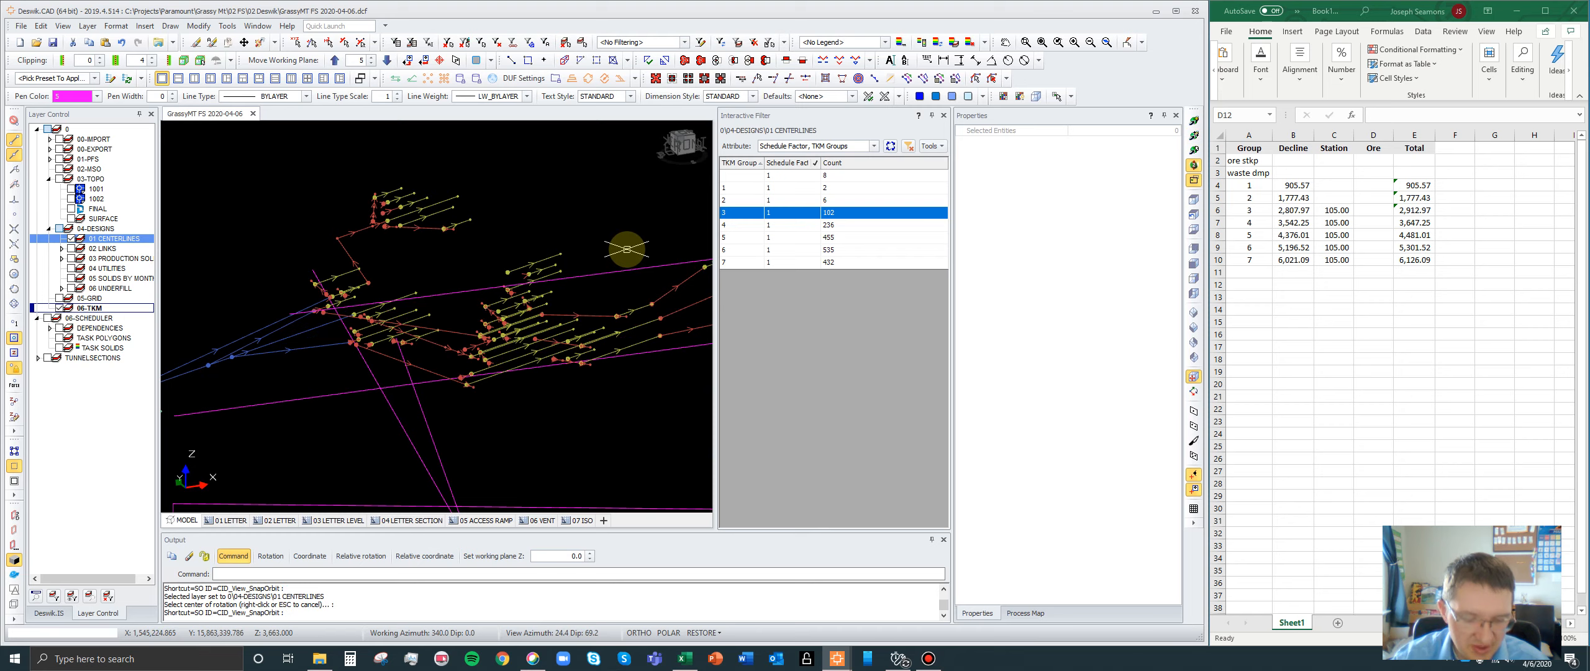
- Query the distance from the midpoint of the TKM group 3 diagonal to the level access point beside the decline
key("d")
key("d")
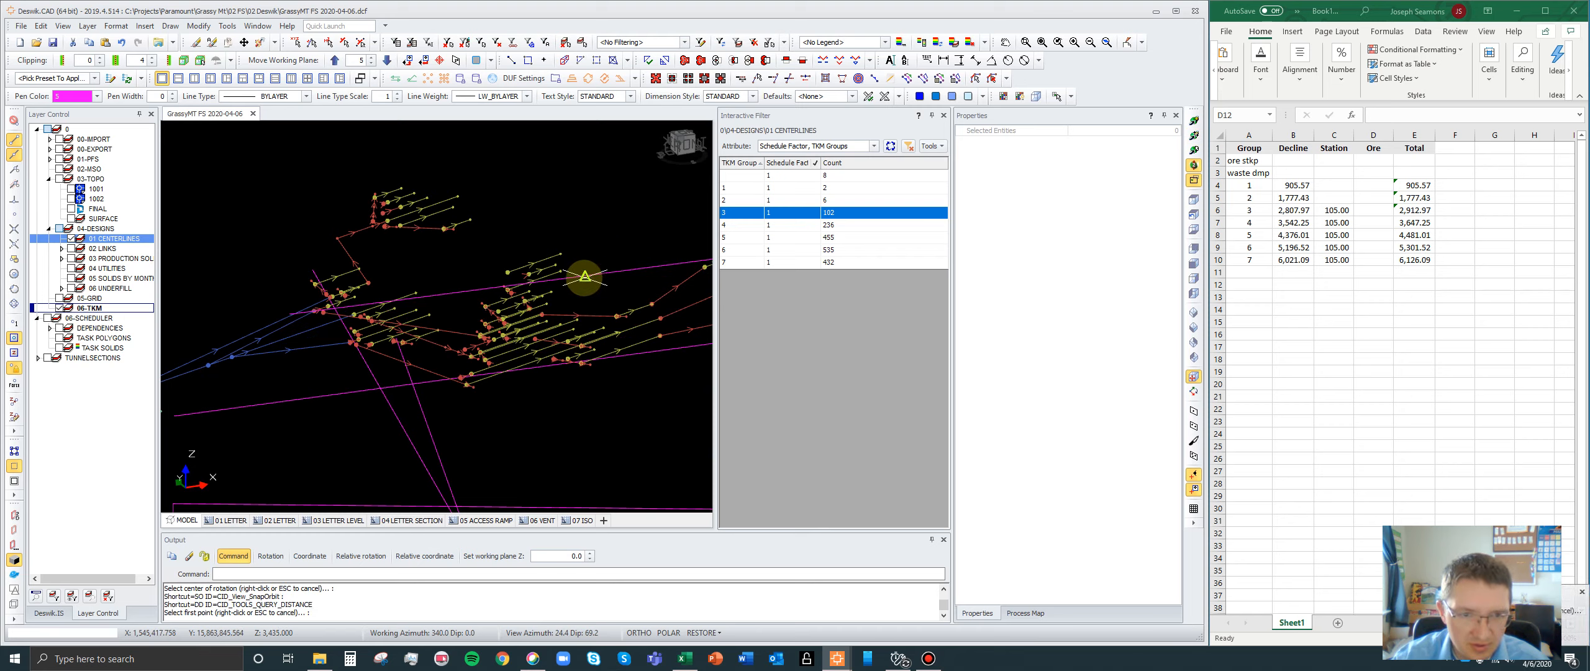
left_click(584, 278)
scroll(625, 252, "down", 4)
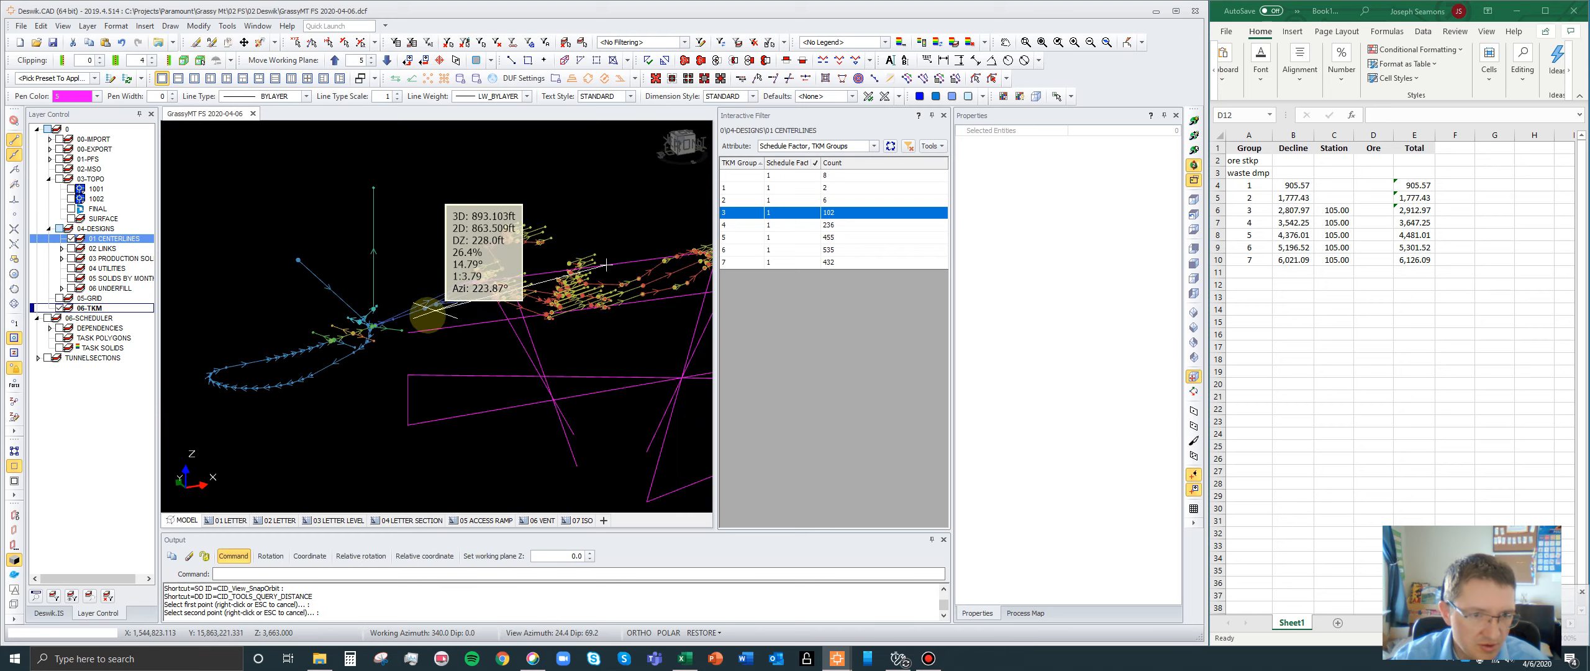
scroll(354, 322, "up", 2)
scroll(355, 322, "up", 4)
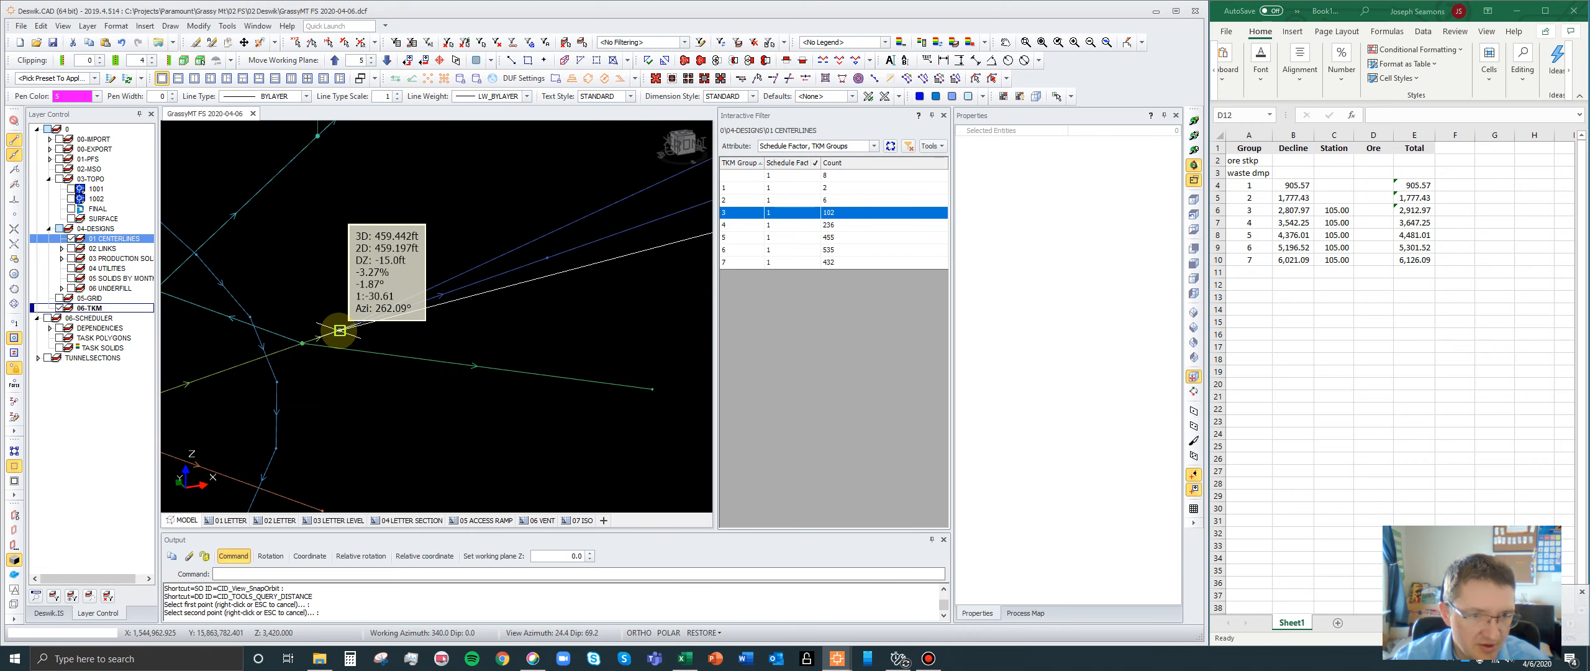
left_click(340, 330)
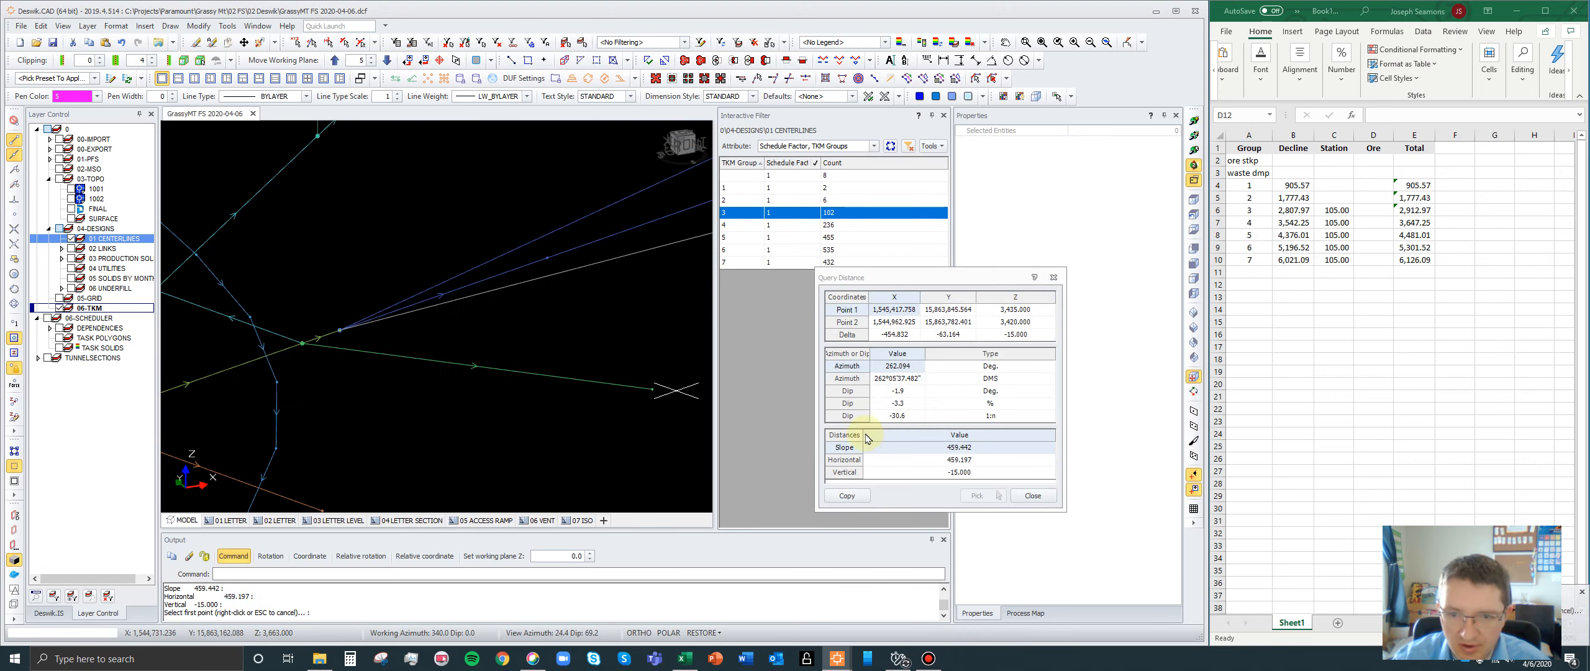
left_click(964, 461)
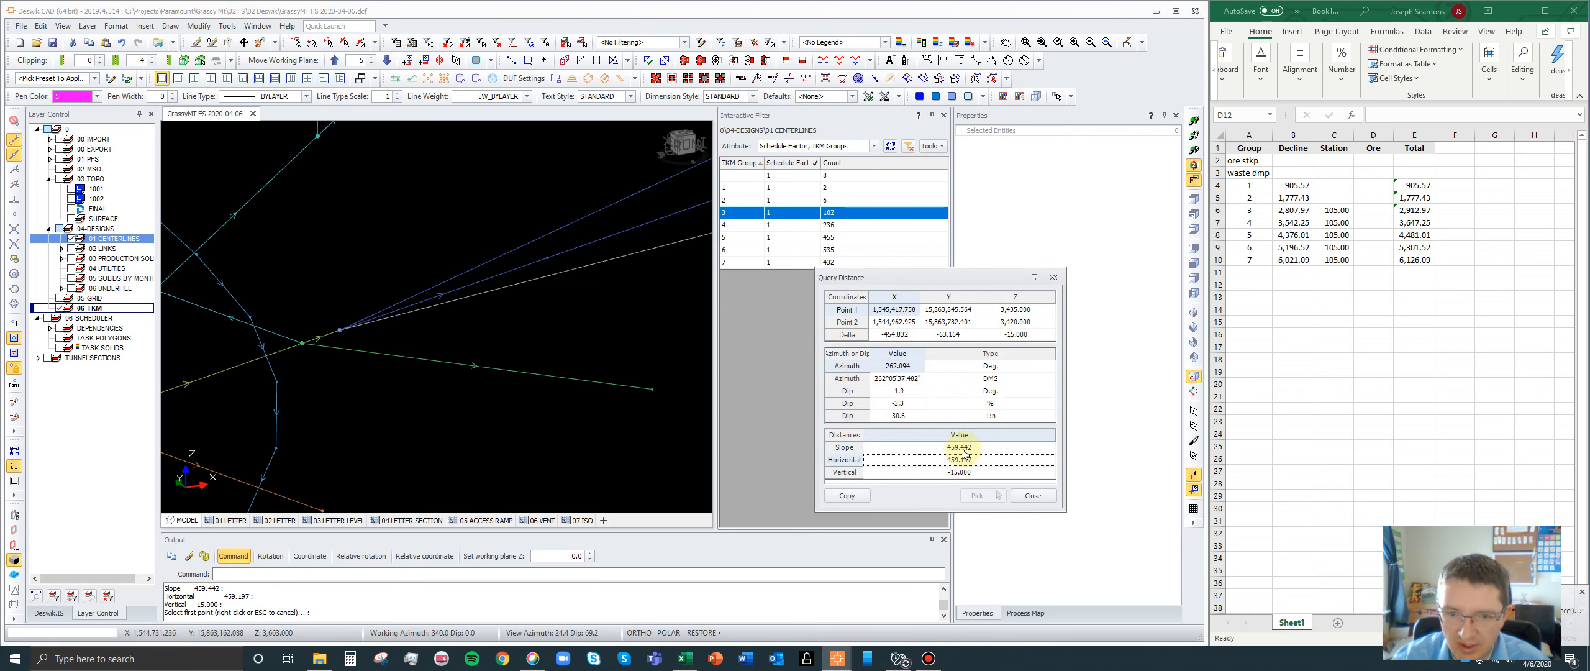
left_click(963, 452)
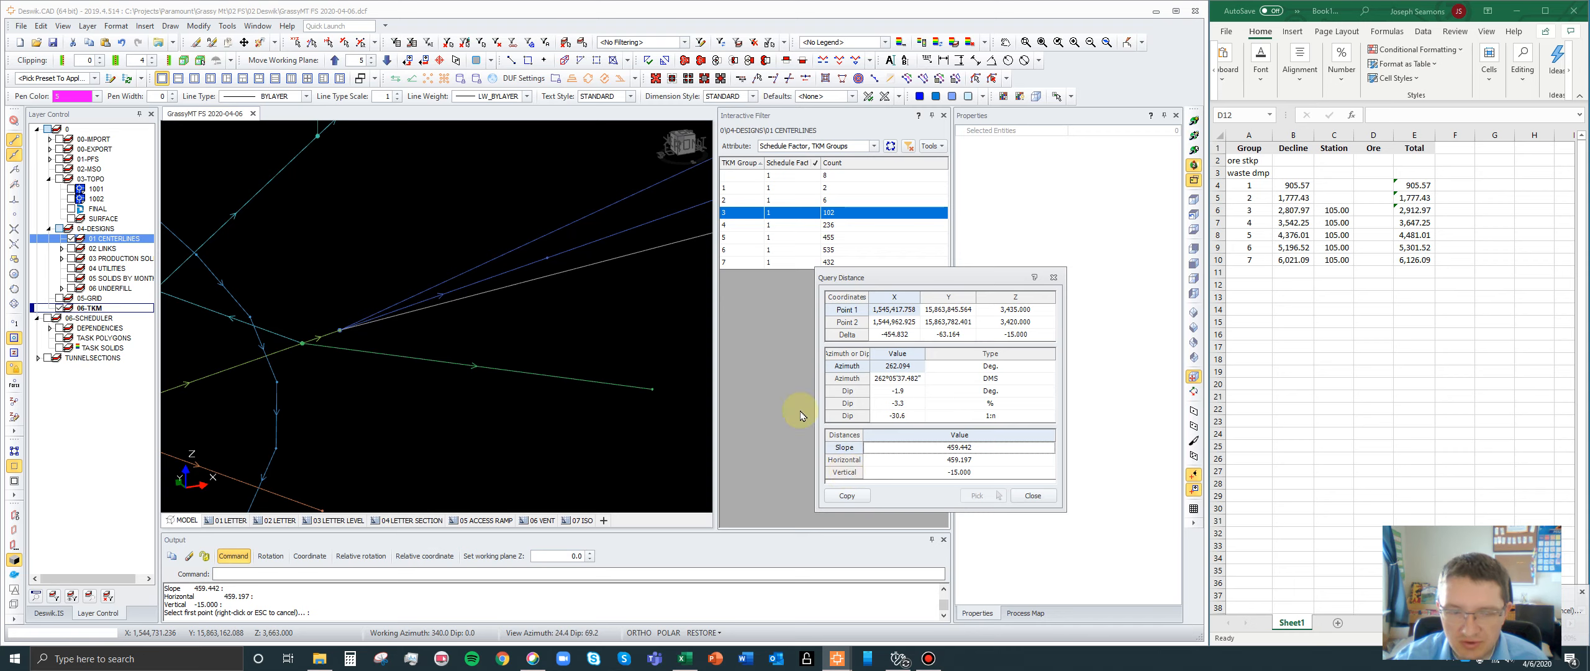
scroll(355, 344, "down", 3)
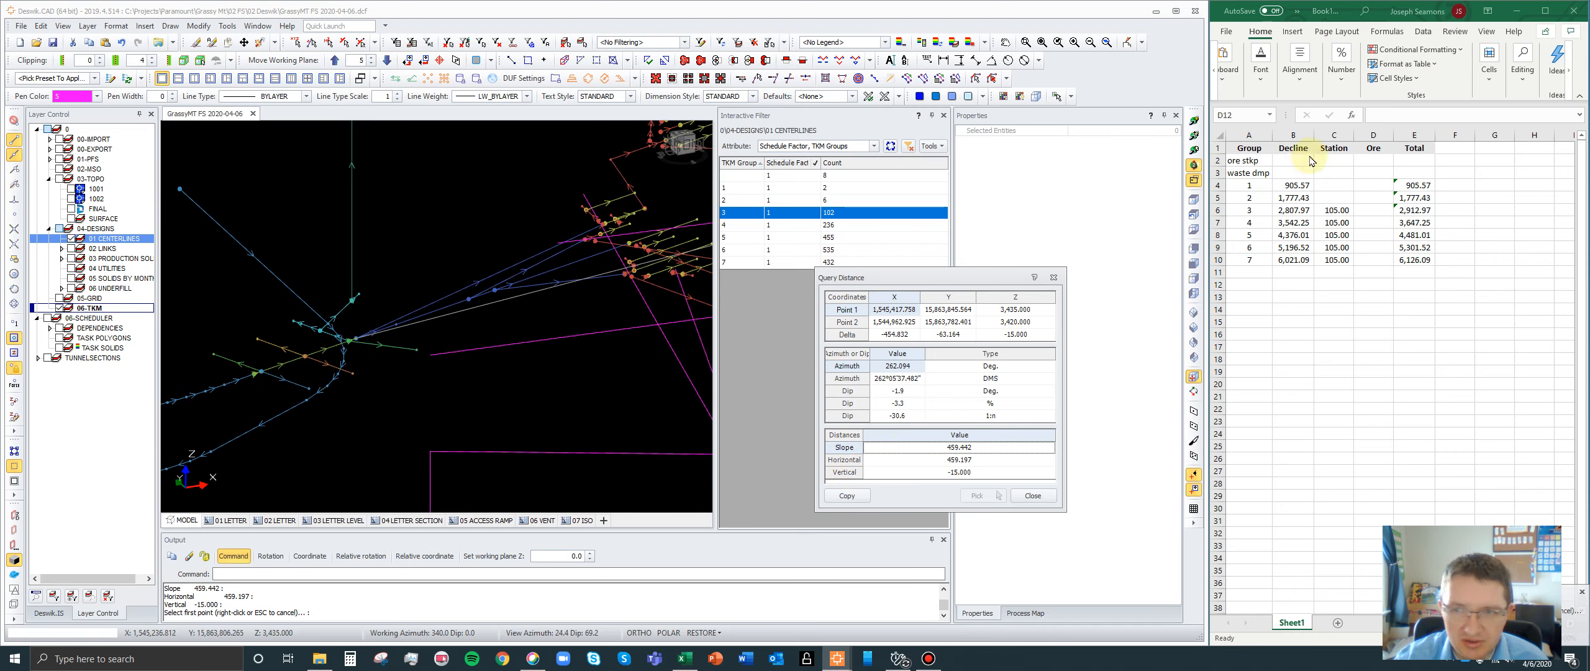
left_click(1193, 248)
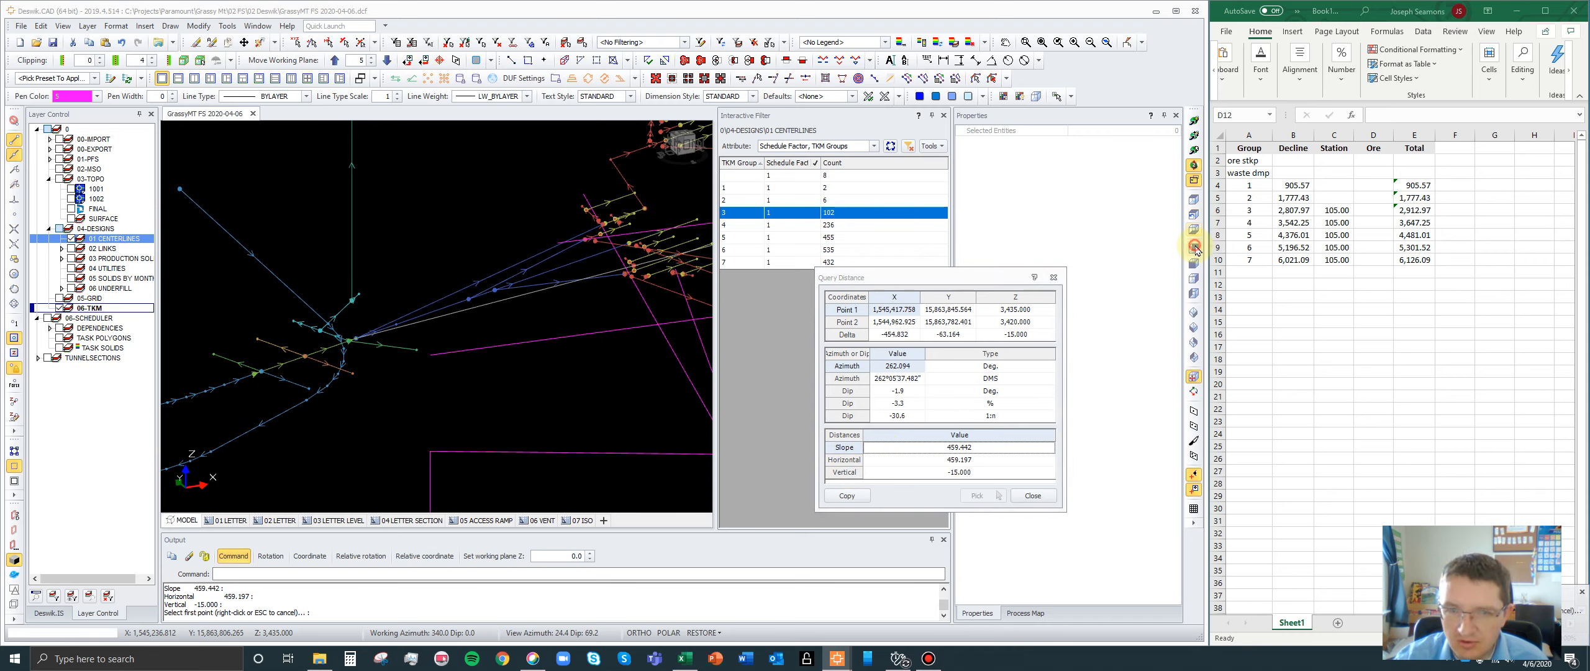
scroll(433, 295, "up", 3)
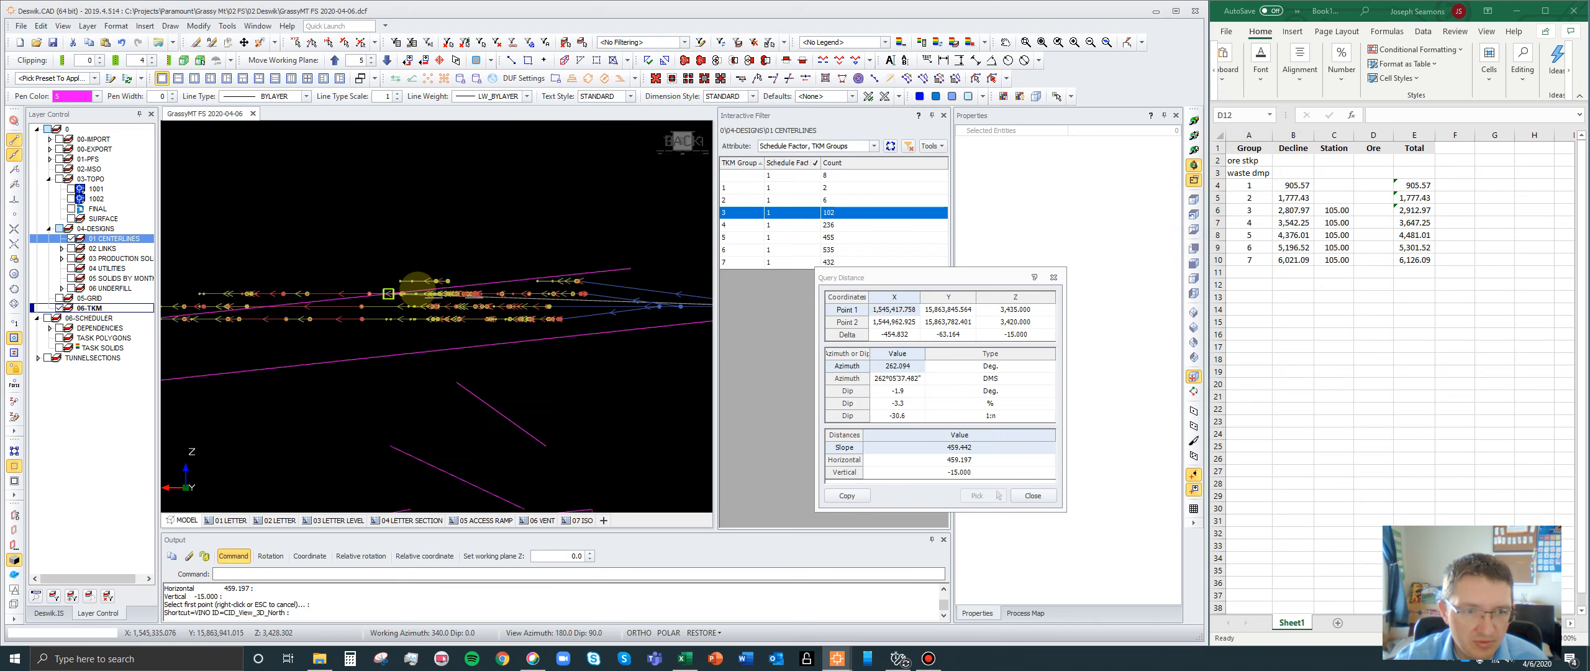
scroll(388, 293, "down", 2)
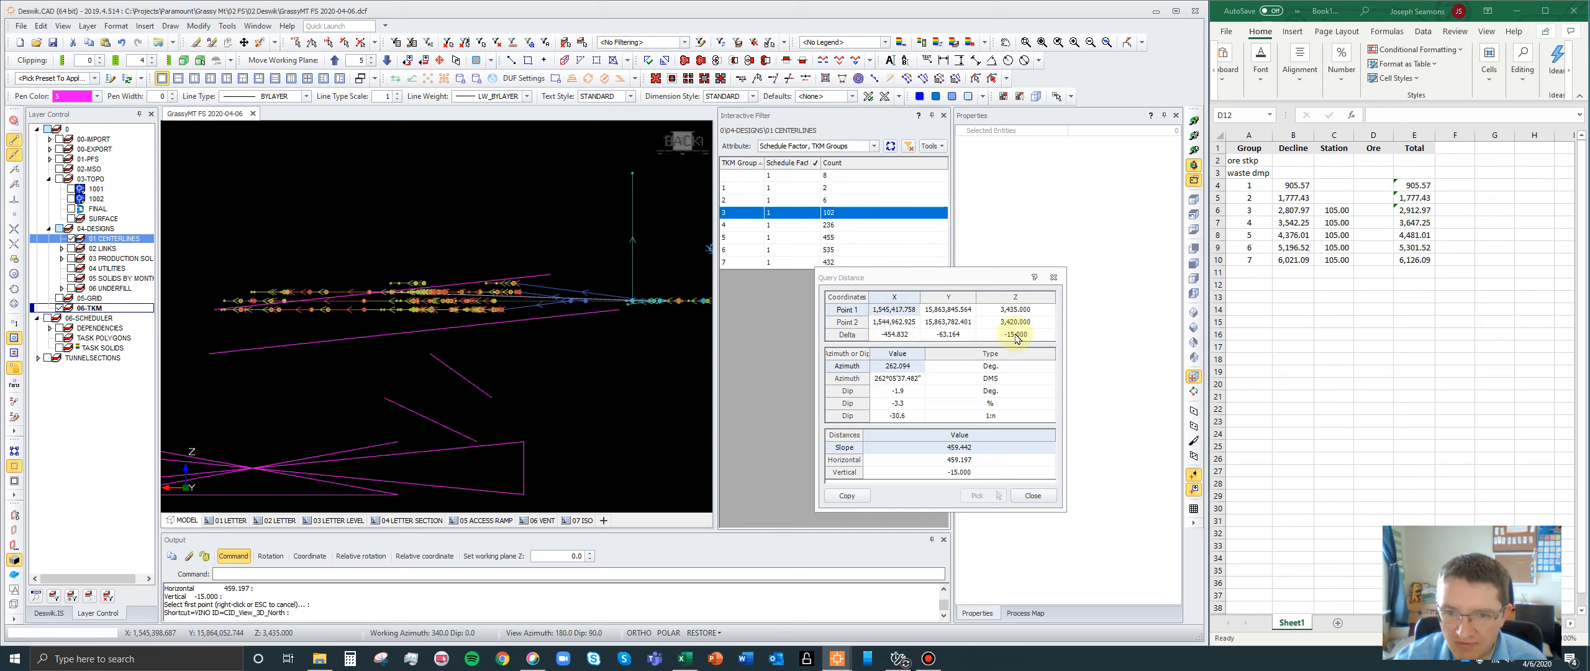
key("ctrl")
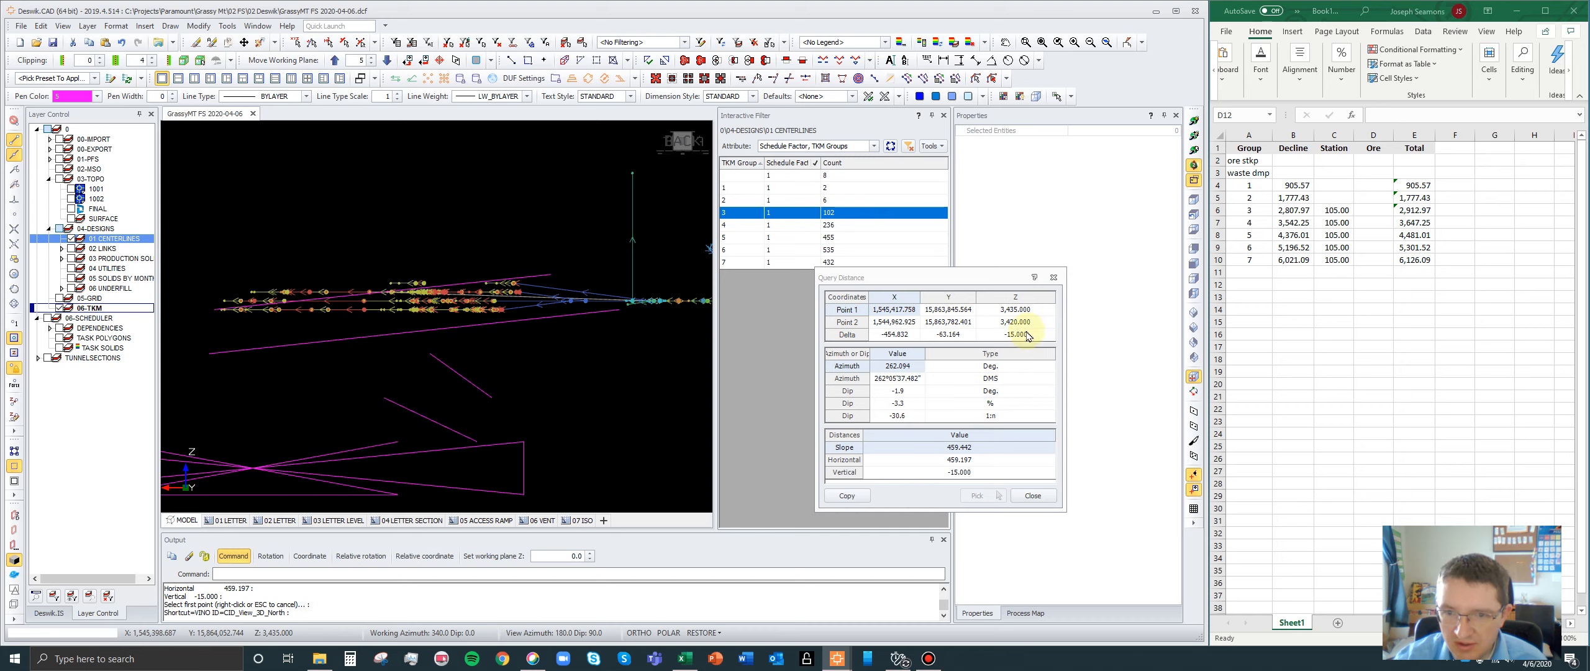
key("ctrl")
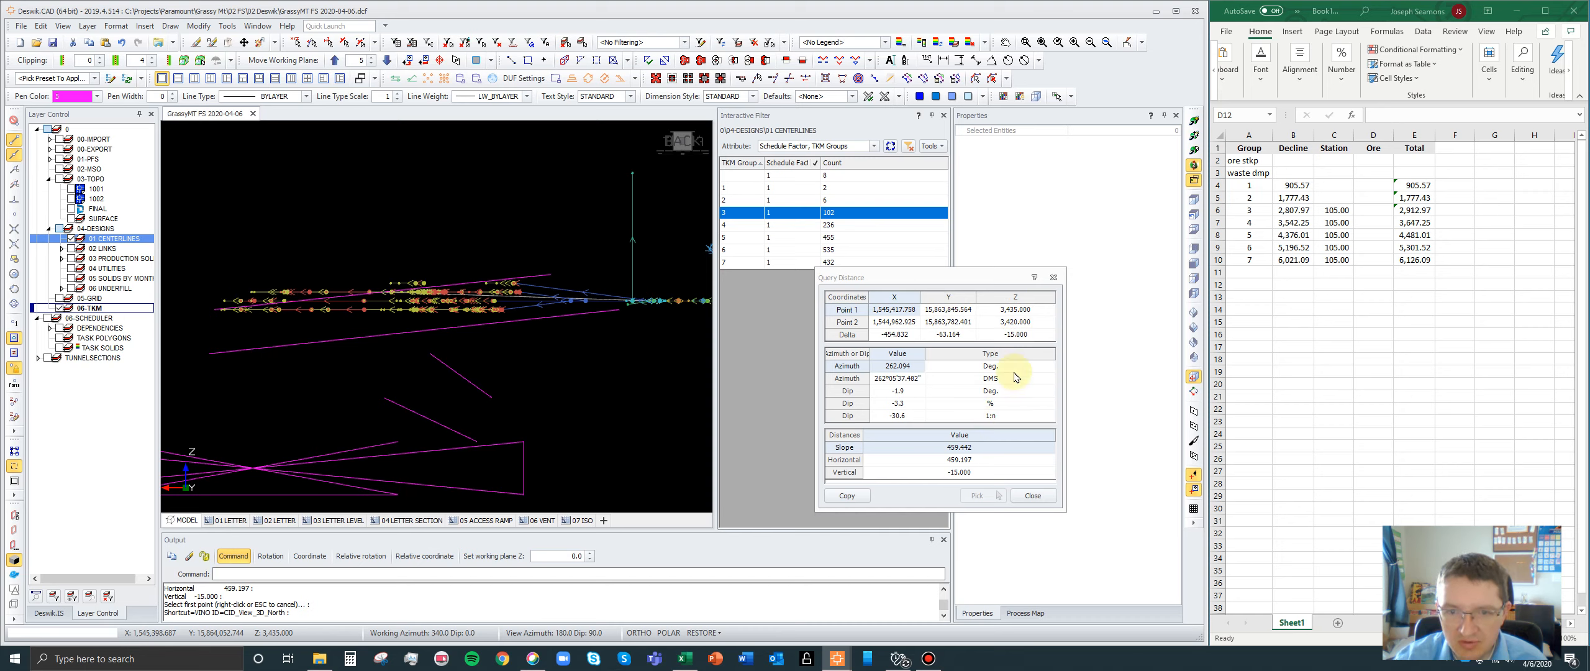
- Copy the 459.442 slope distance from the query results into the spreadsheet's Ore cell for group 3
left_click(962, 447)
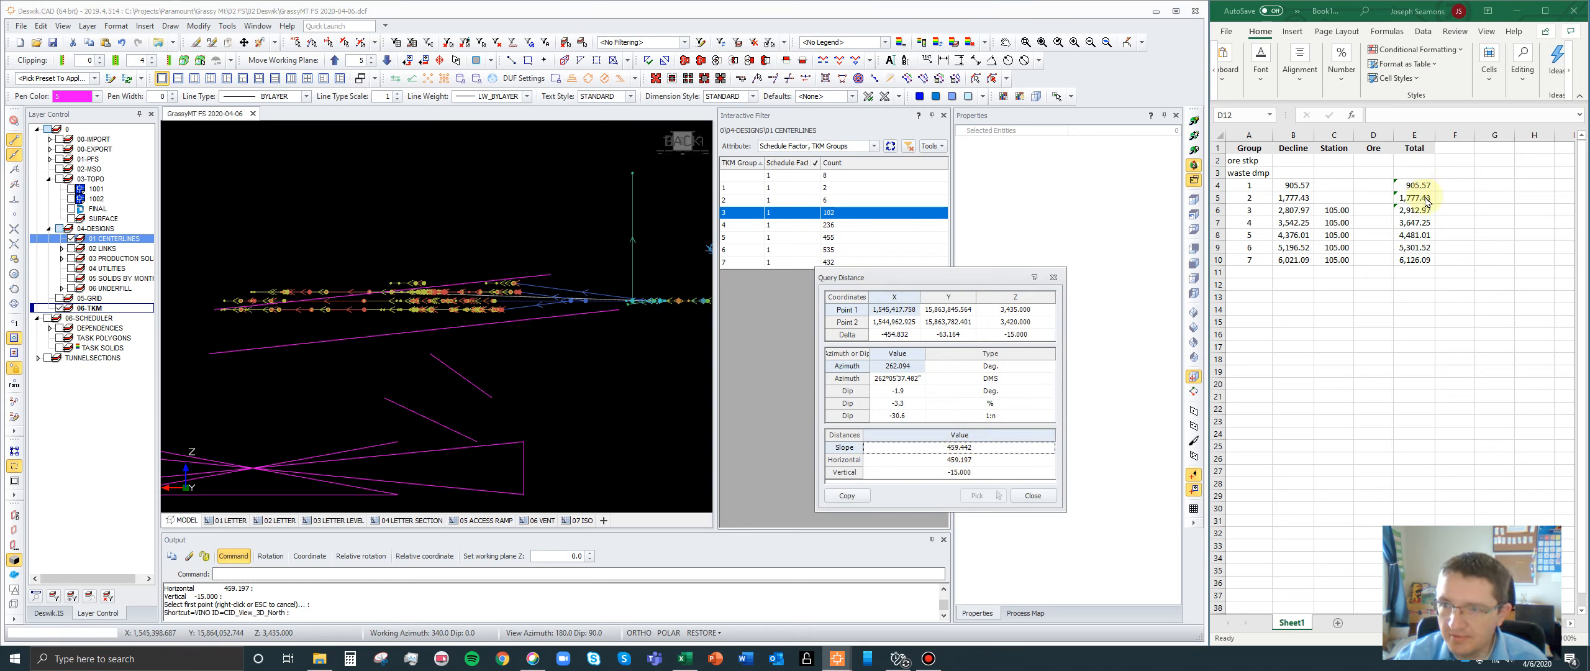
left_click(1382, 192)
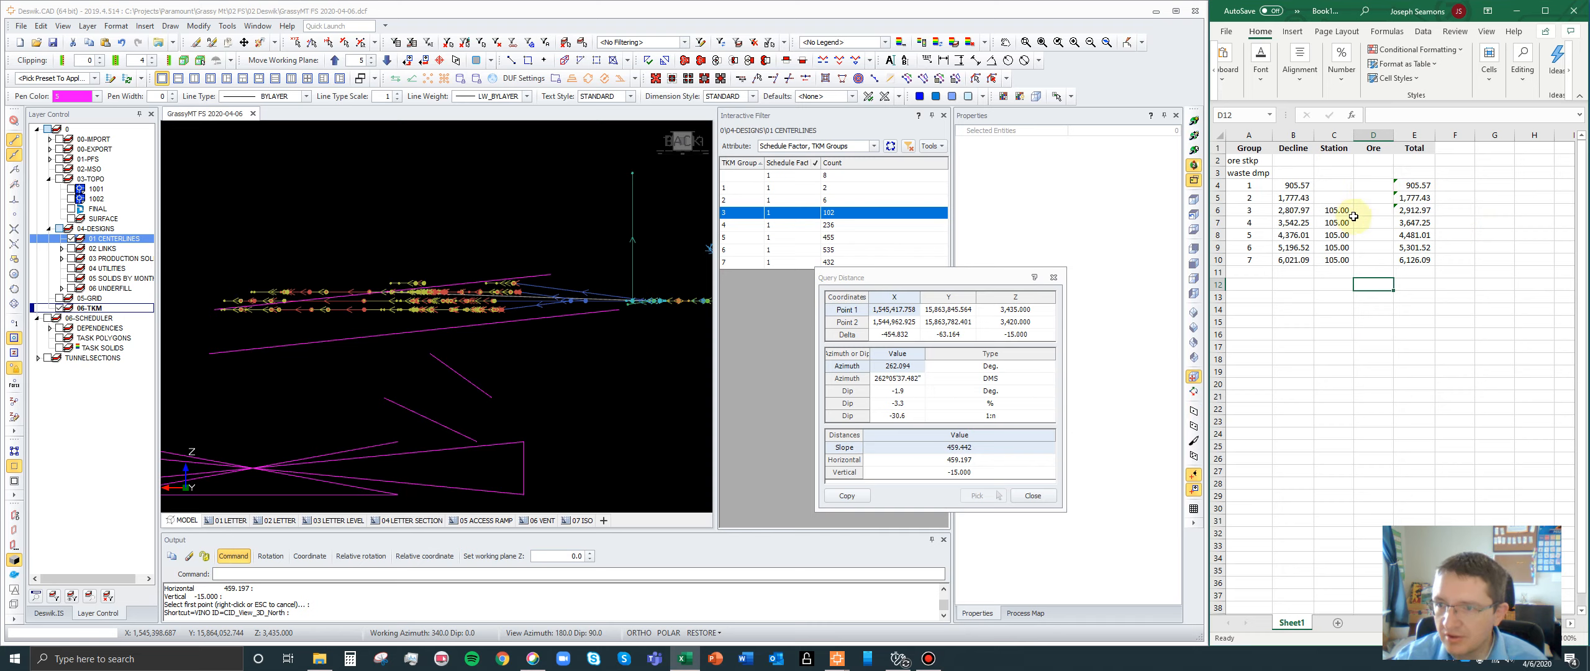
left_click(1370, 210)
type("459.442")
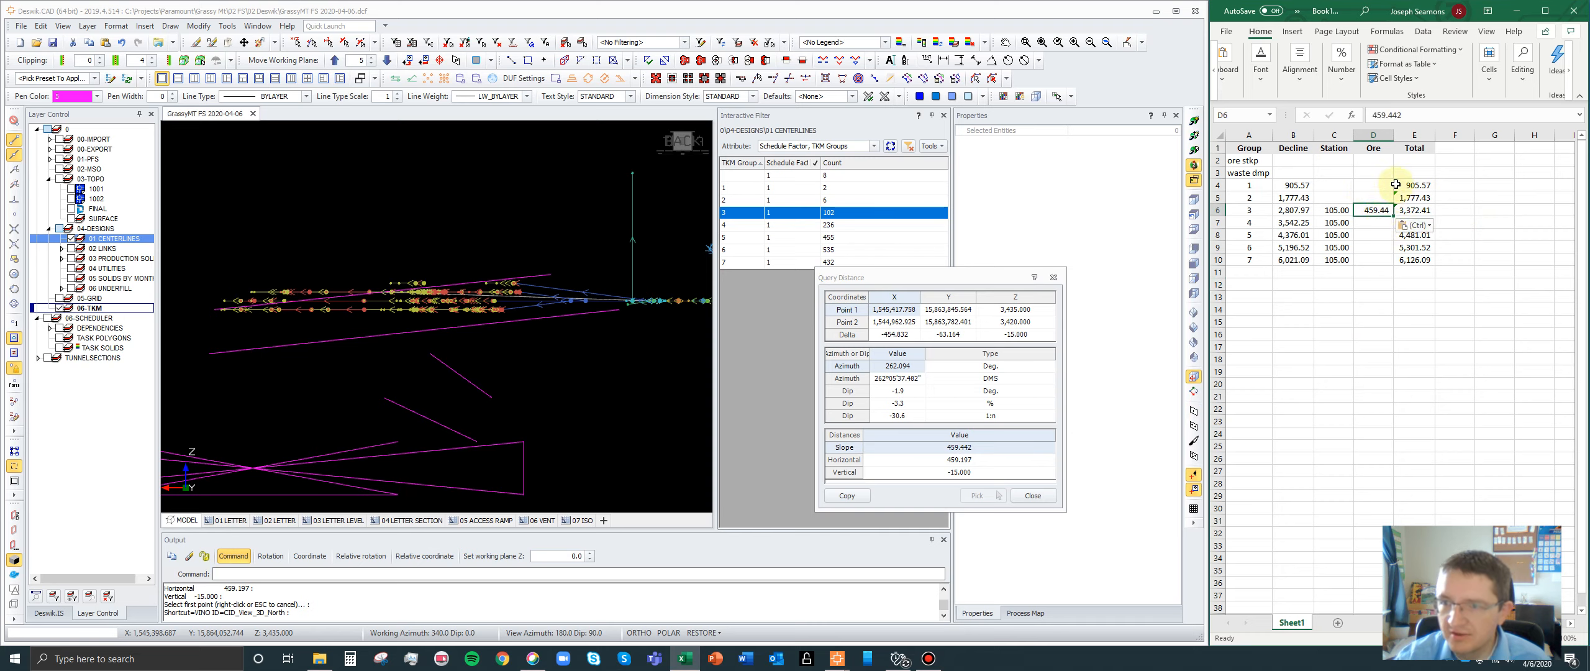
left_click(1368, 225)
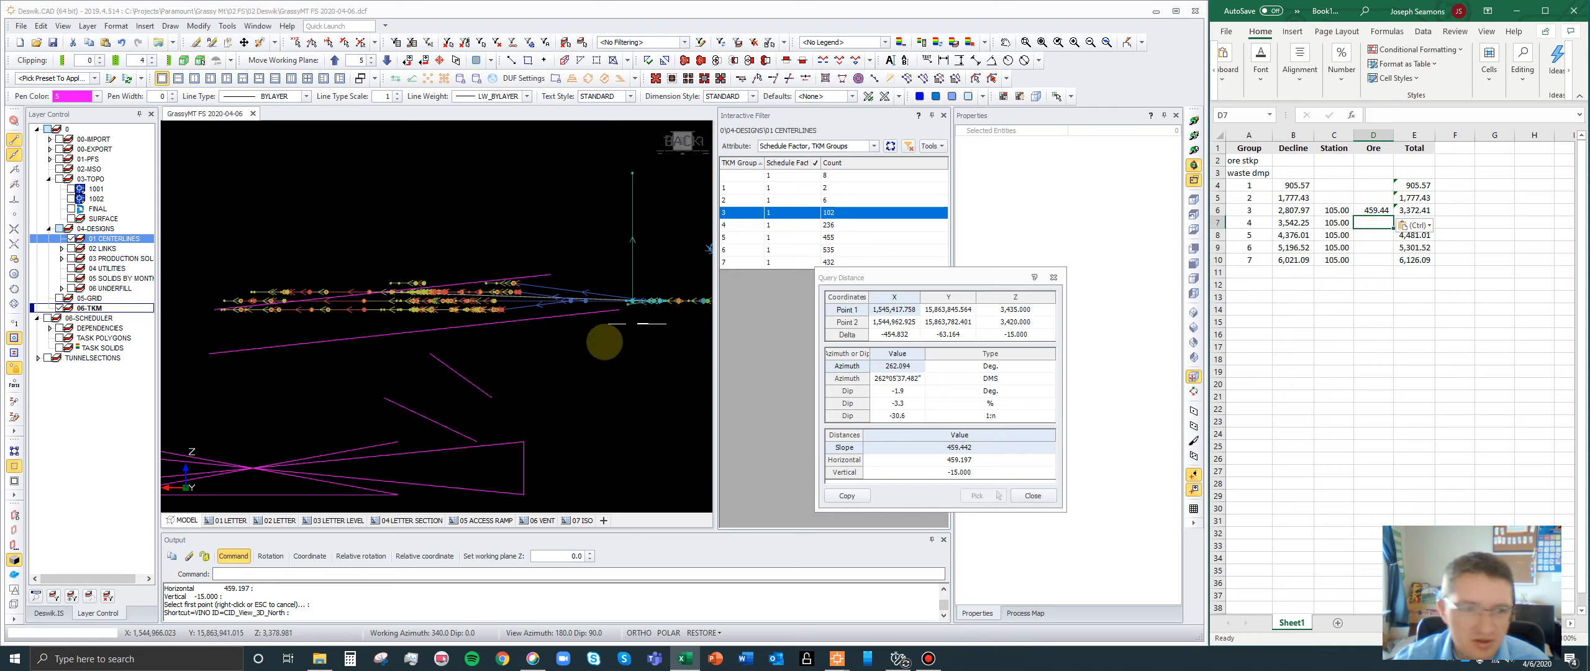
- Isolate the TKM group 4 centerlines and delete the leftover group 3 diagonal polyline above them
scroll(531, 252, "down", 3)
left_click(734, 225)
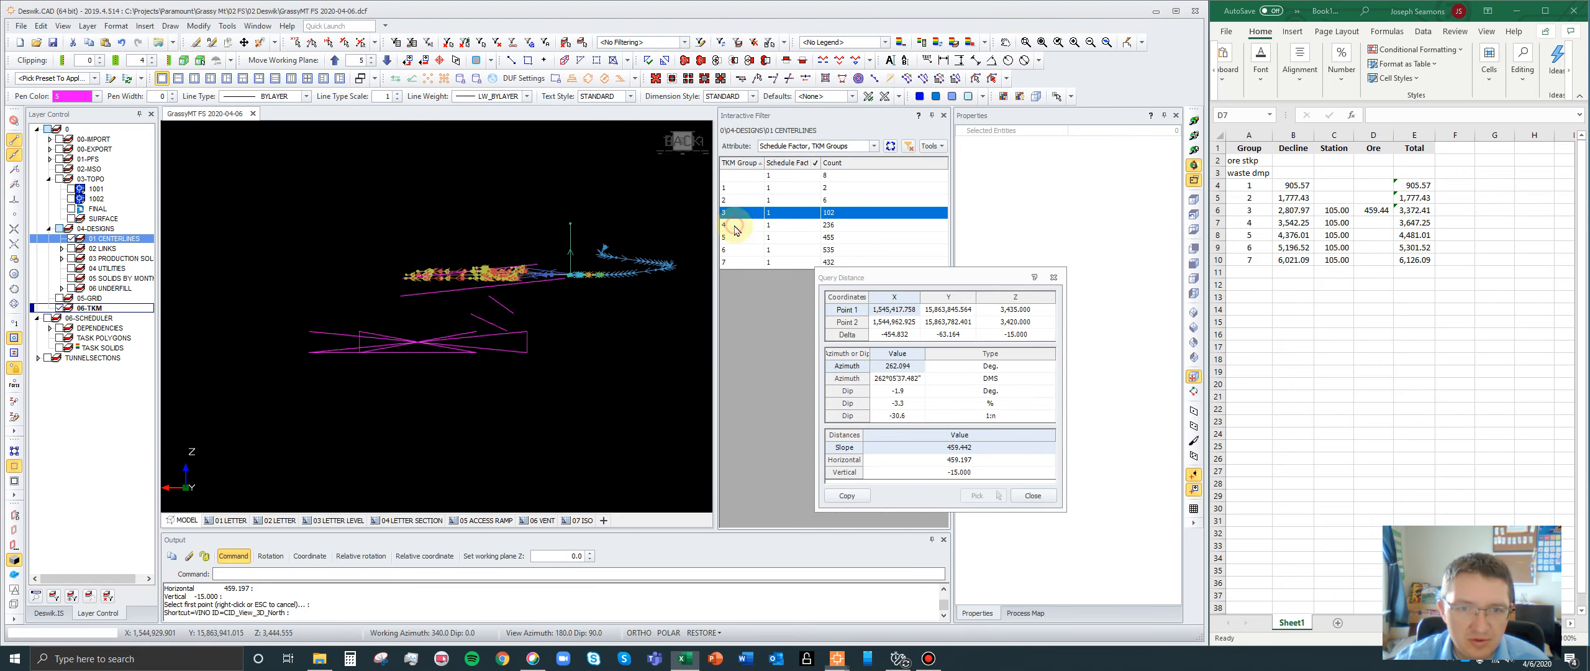
scroll(651, 246, "up", 2)
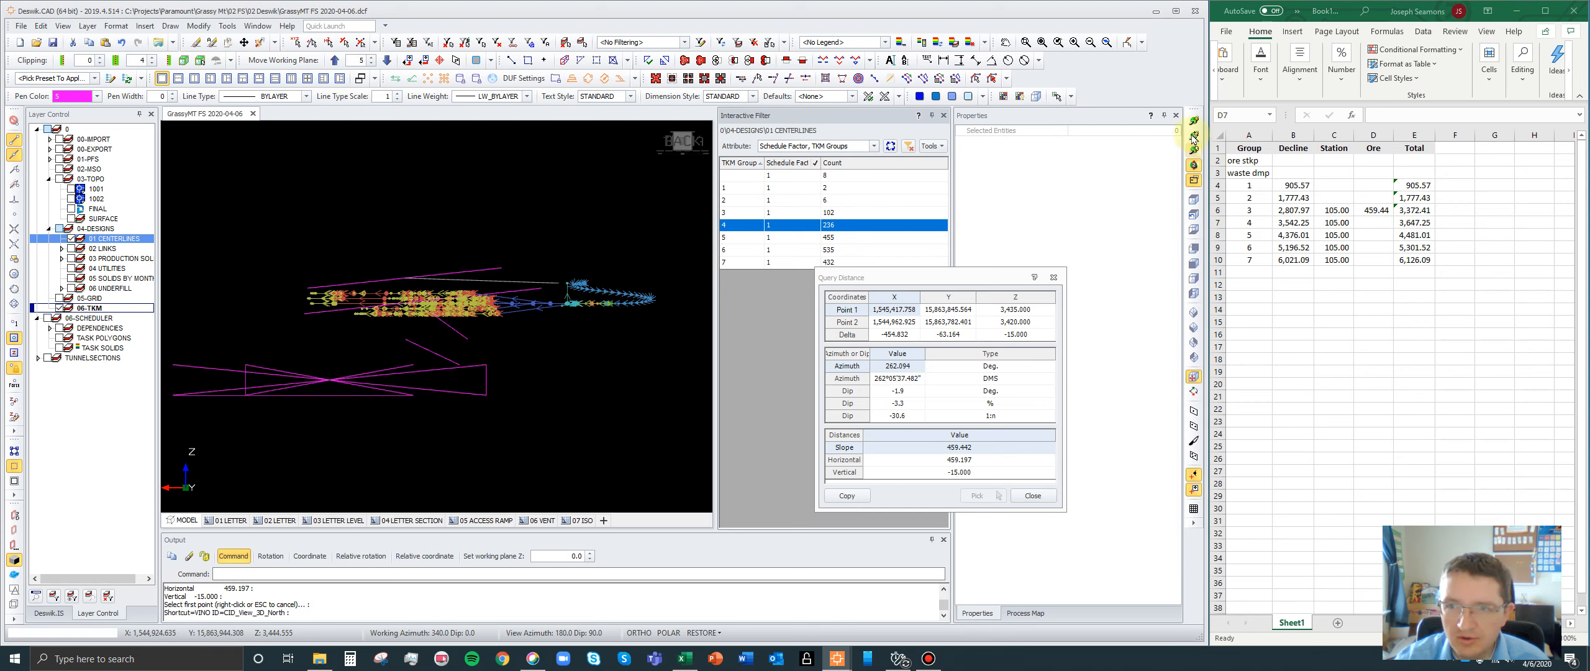
left_click(482, 304)
left_click_drag(329, 335, 488, 298)
scroll(397, 278, "up", 1)
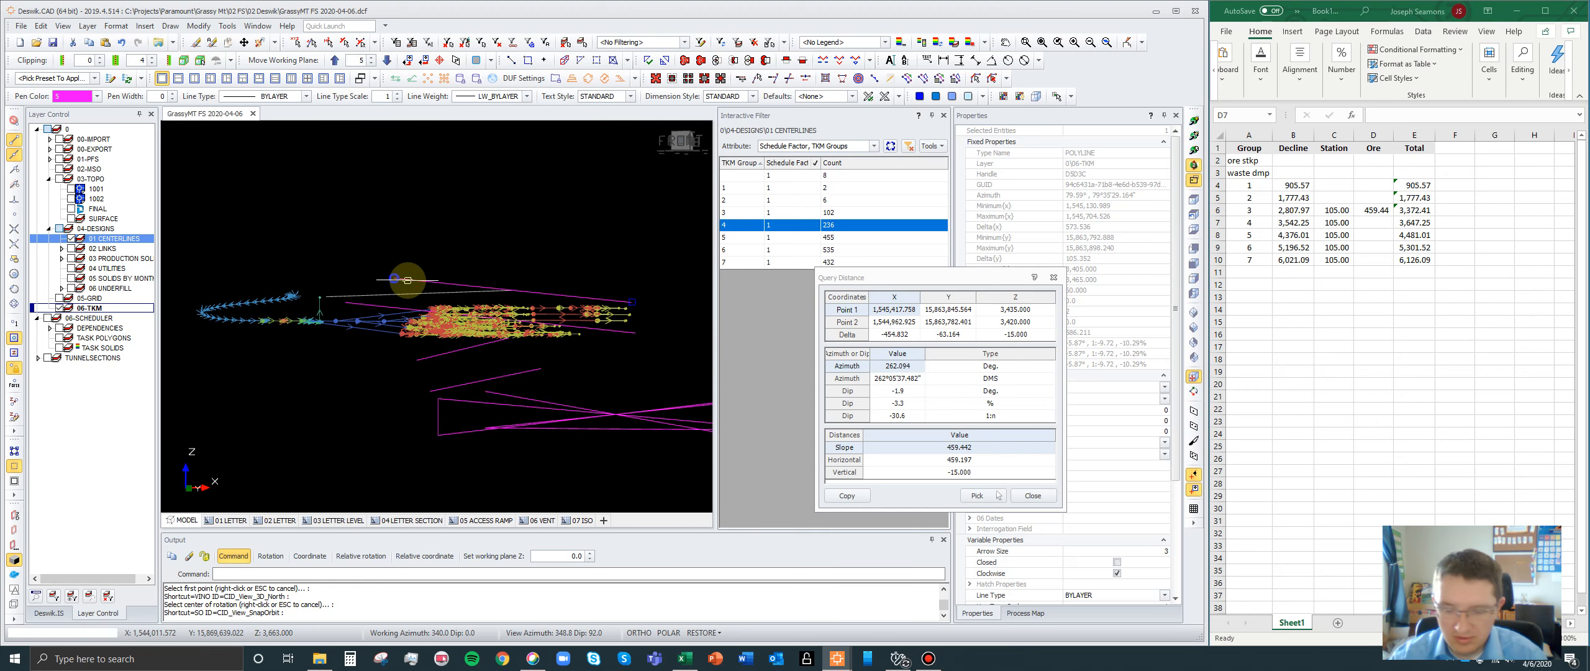
key("Delete")
scroll(417, 301, "up", 2)
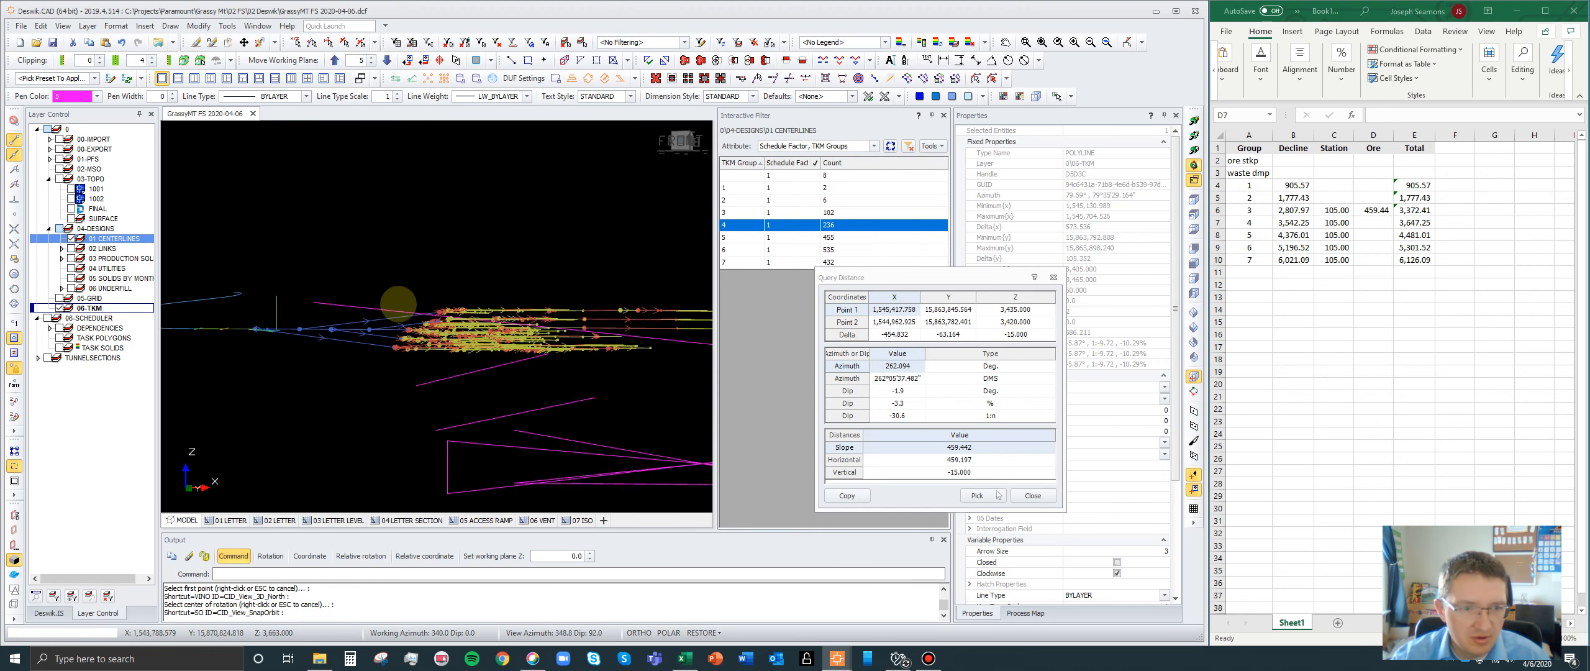
scroll(399, 304, "up", 1)
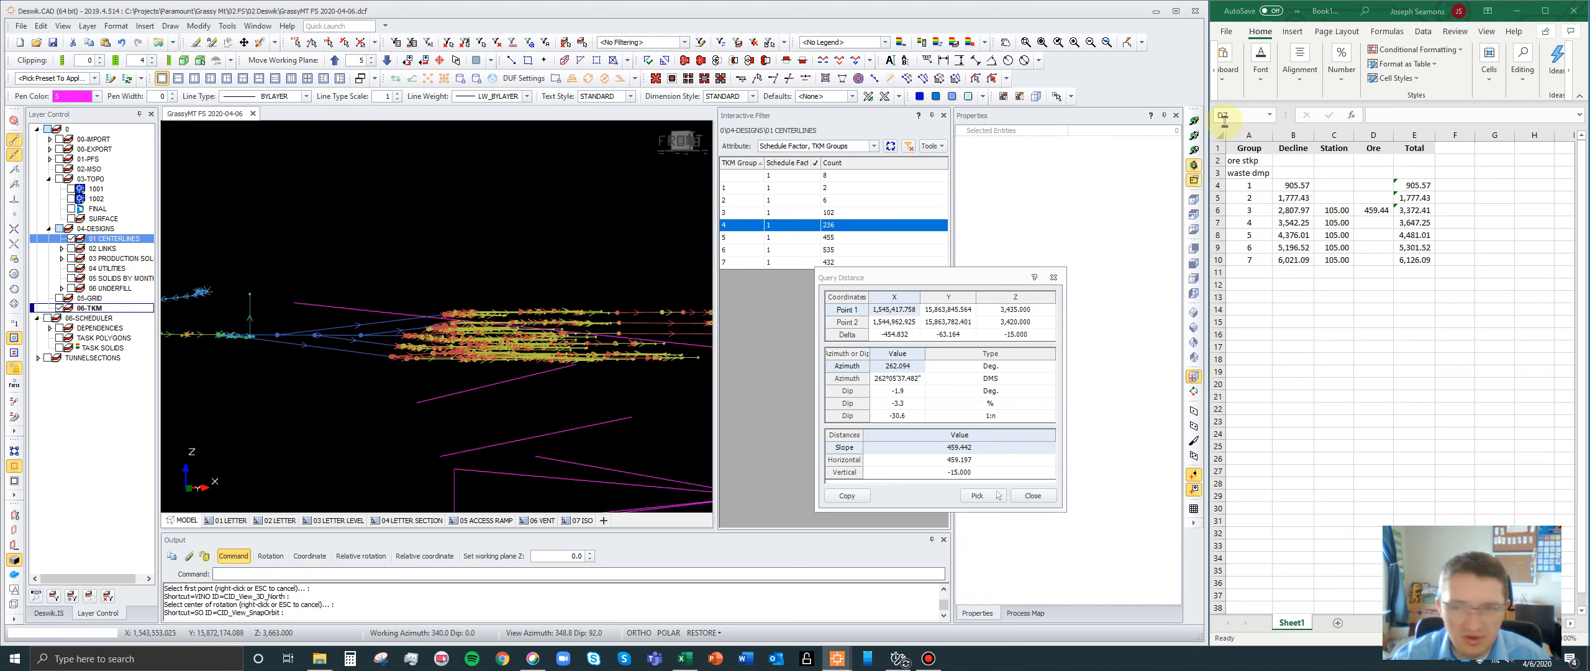
- Query the distance from the midpoint of the TKM group 4 diagonal to the level access point beside the decline
left_click(1196, 137)
left_click(527, 336)
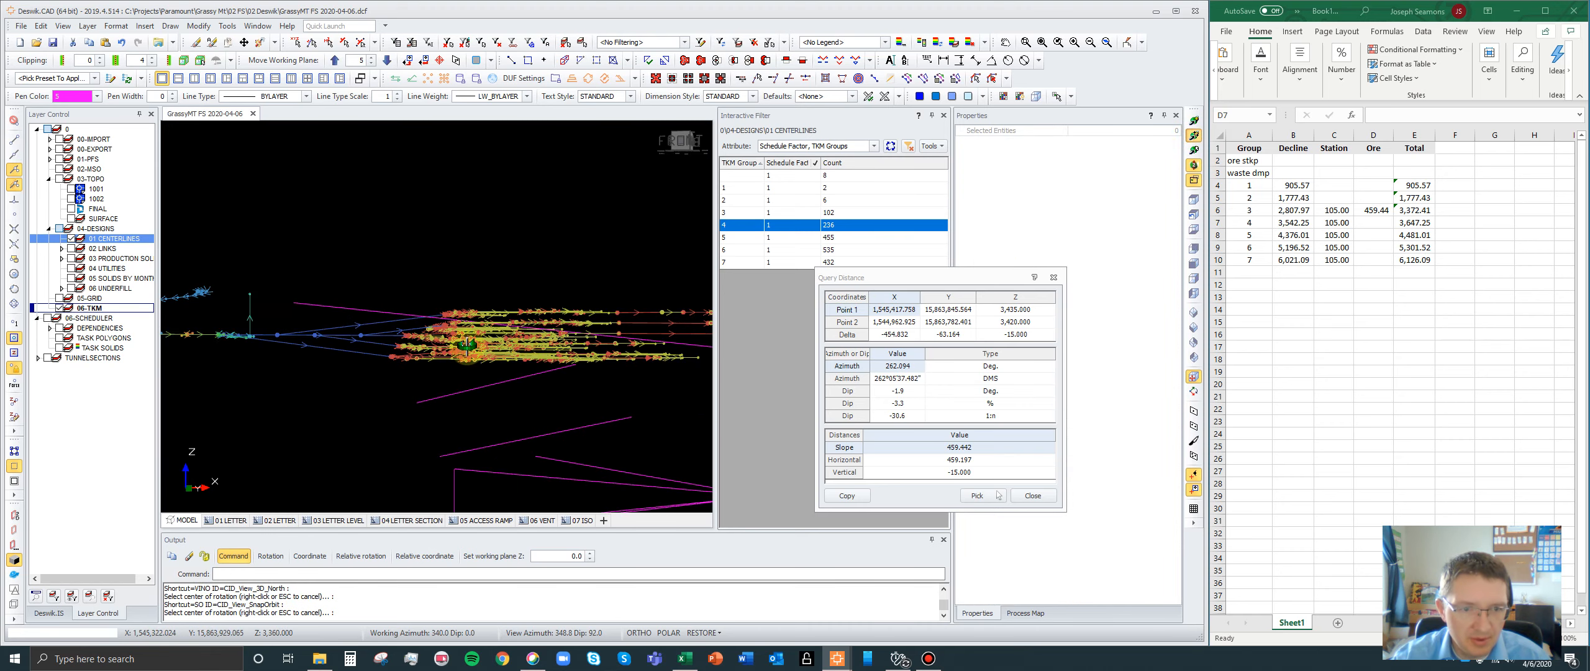
left_click_drag(459, 360, 497, 397)
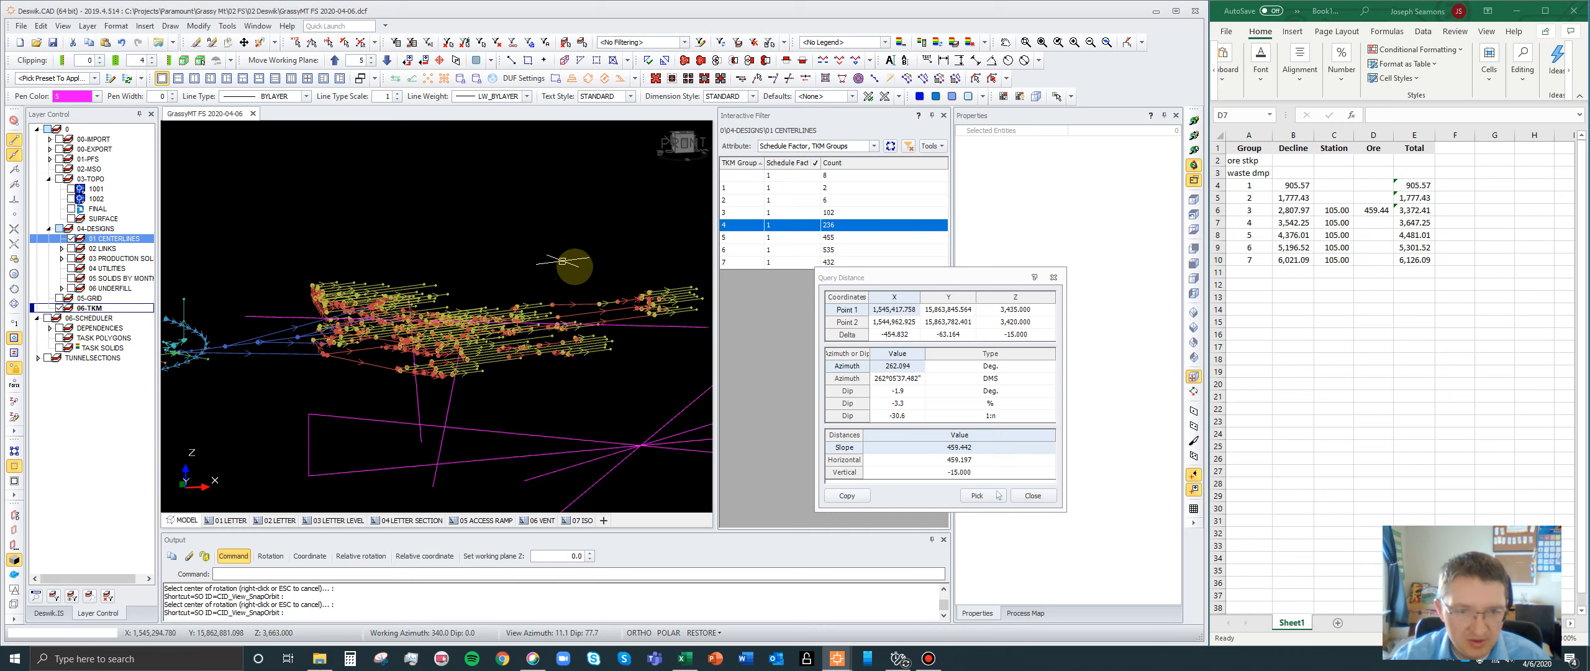
key("d")
key("d")
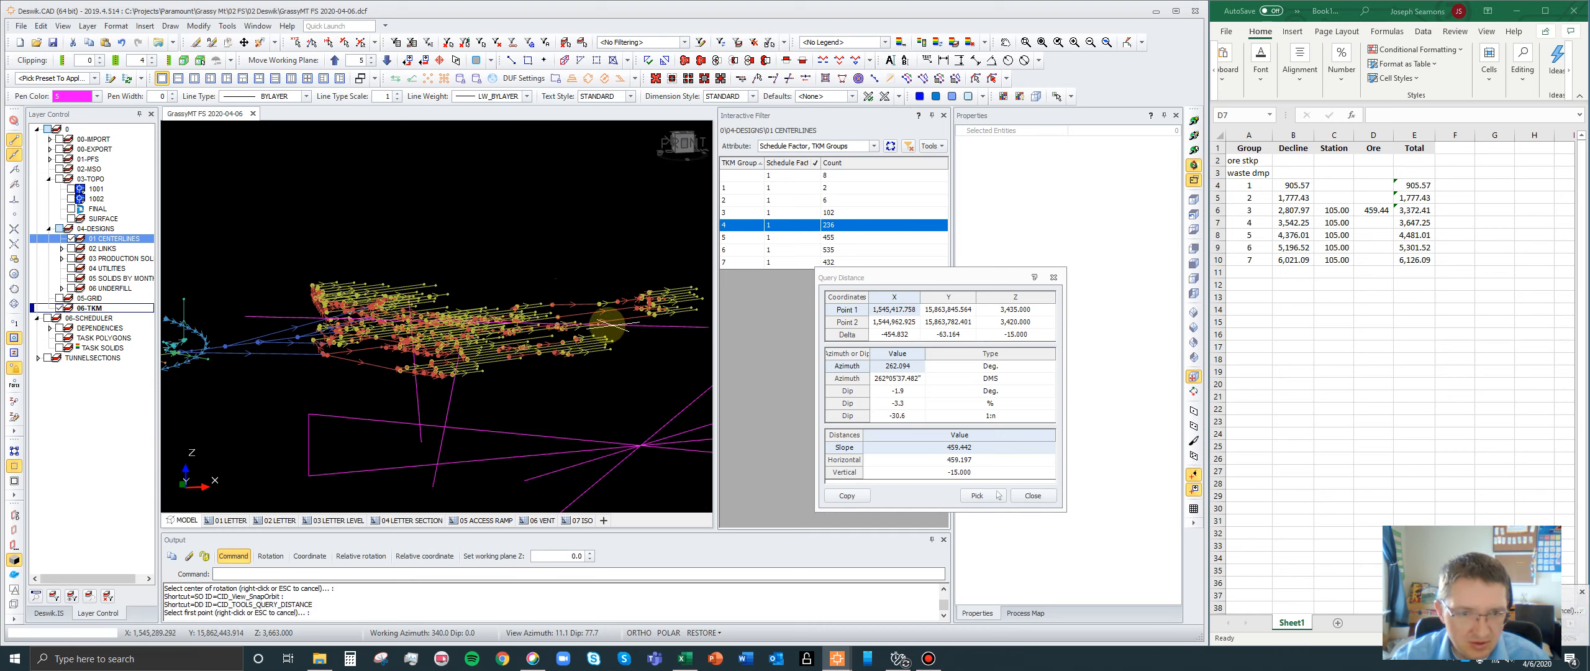
scroll(580, 324, "up", 5)
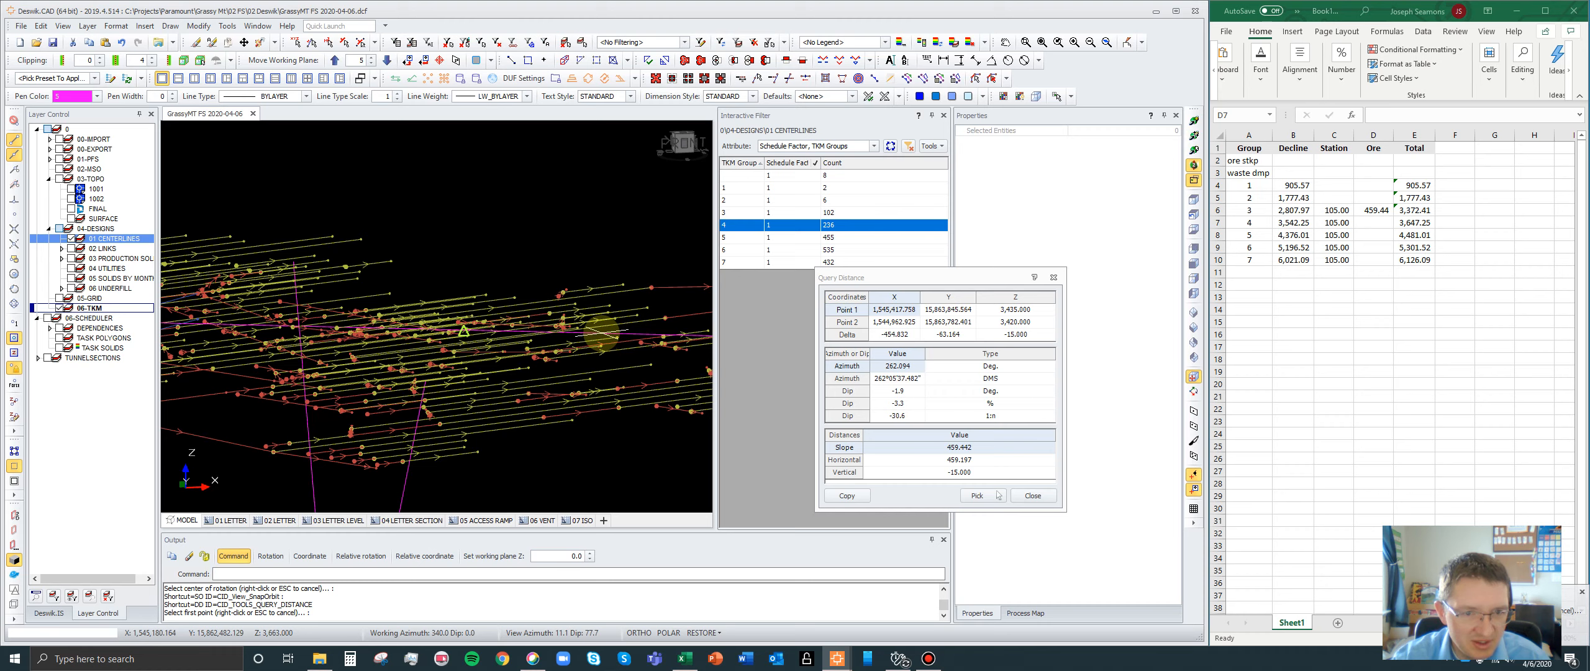
left_click(601, 333)
scroll(550, 213, "down", 3)
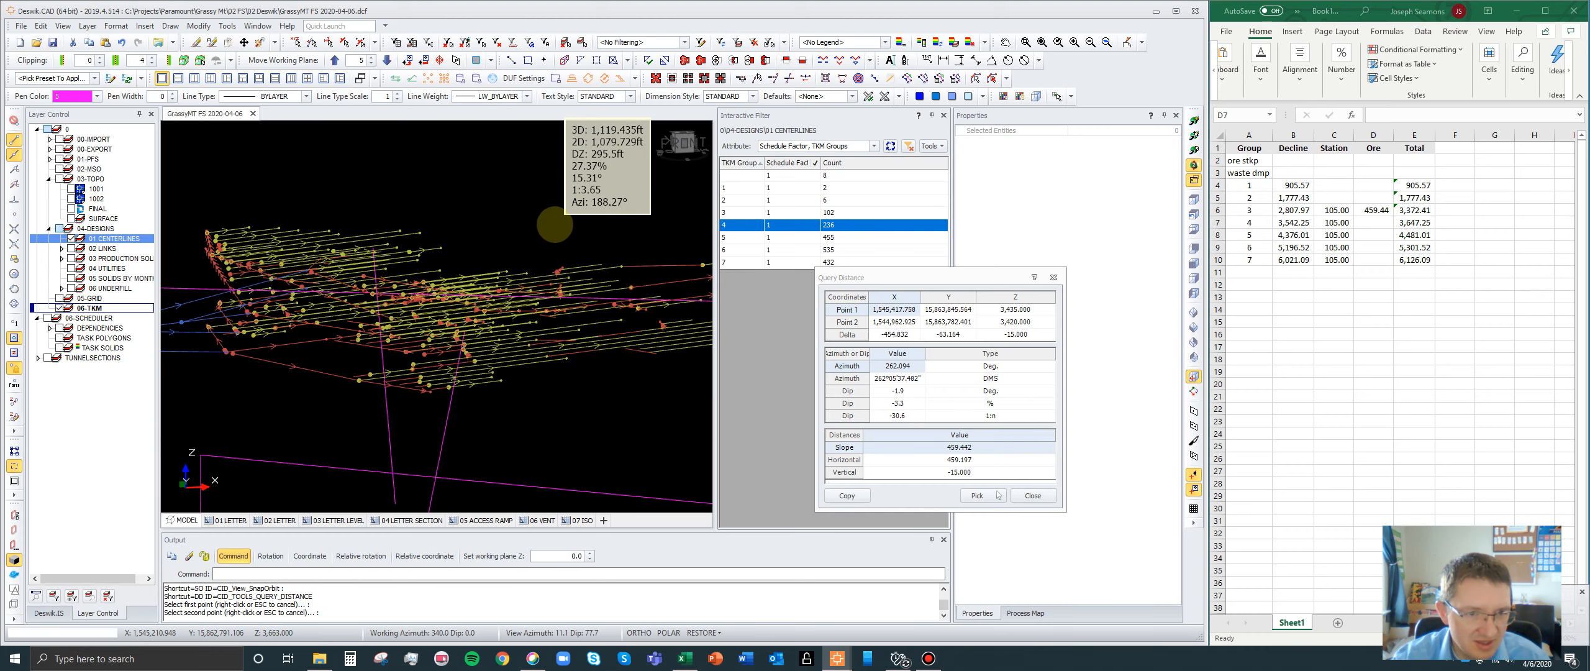
scroll(233, 317, "up", 4)
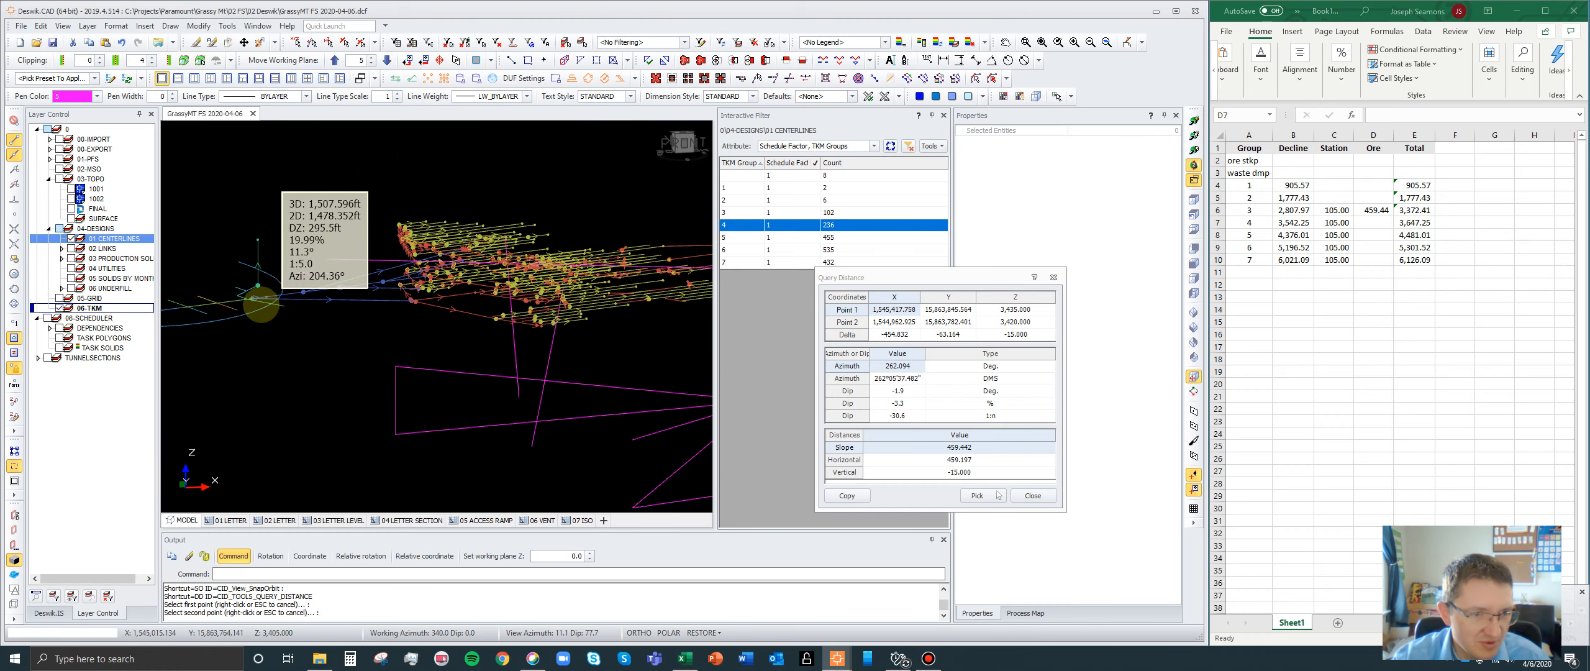
scroll(233, 318, "up", 2)
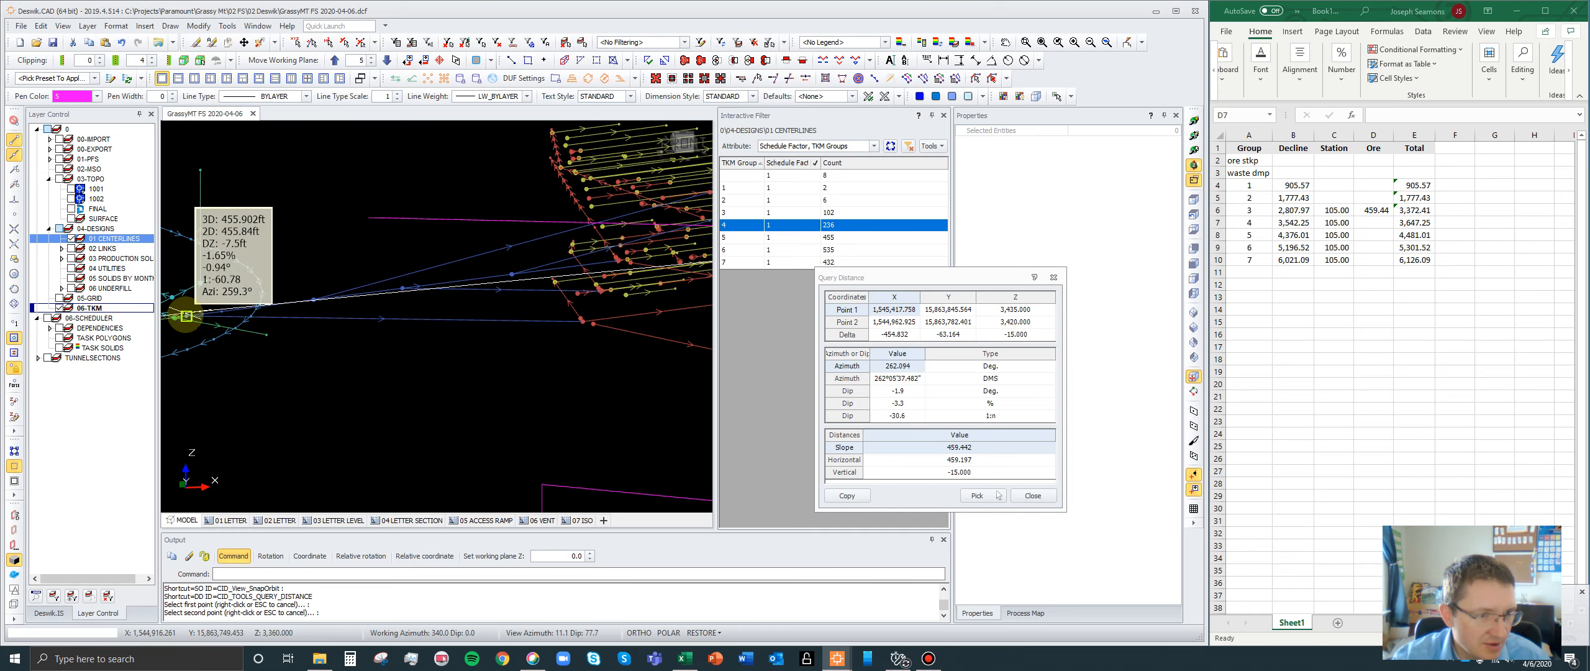
left_click(186, 316)
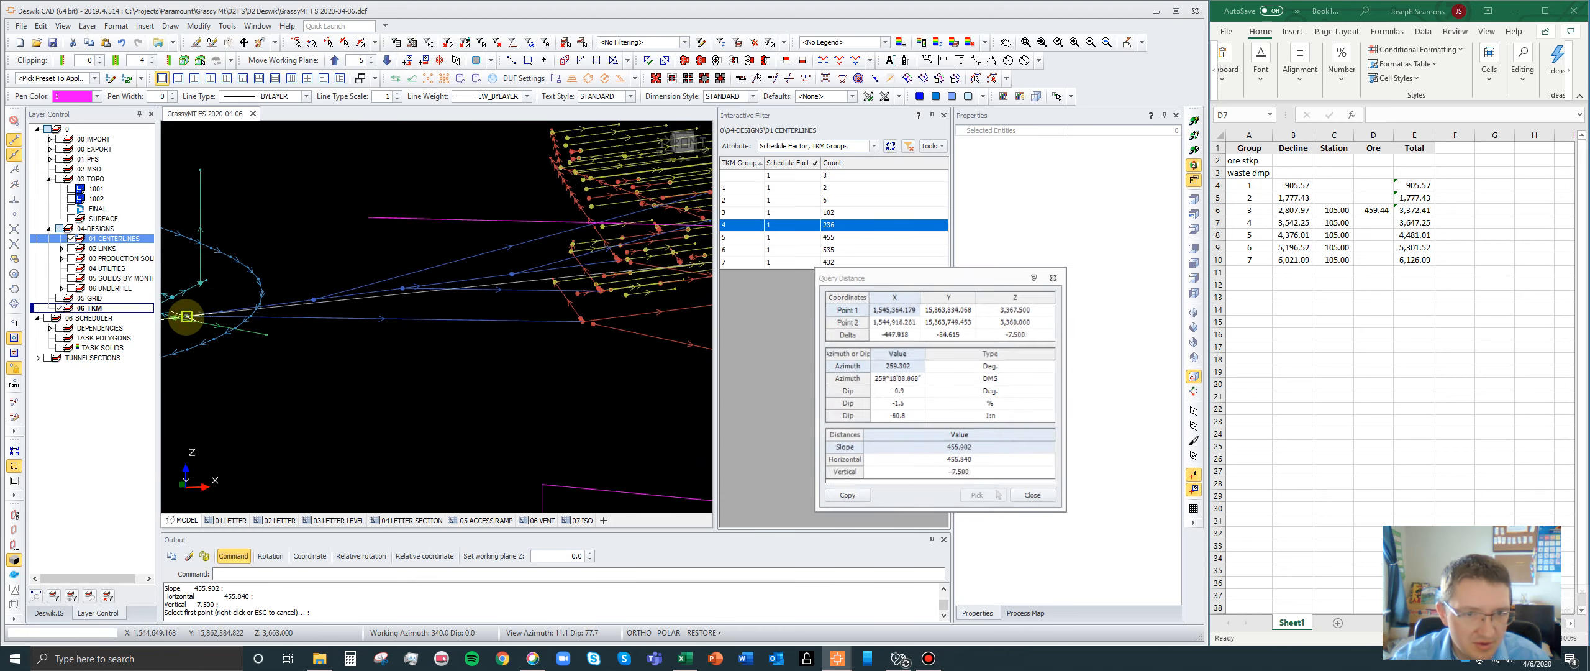
- Copy the 455.902 slope distance into the spreadsheet's Ore cell for group 4 and close the distance query
scroll(180, 318, "down", 3)
scroll(581, 252, "up", 3)
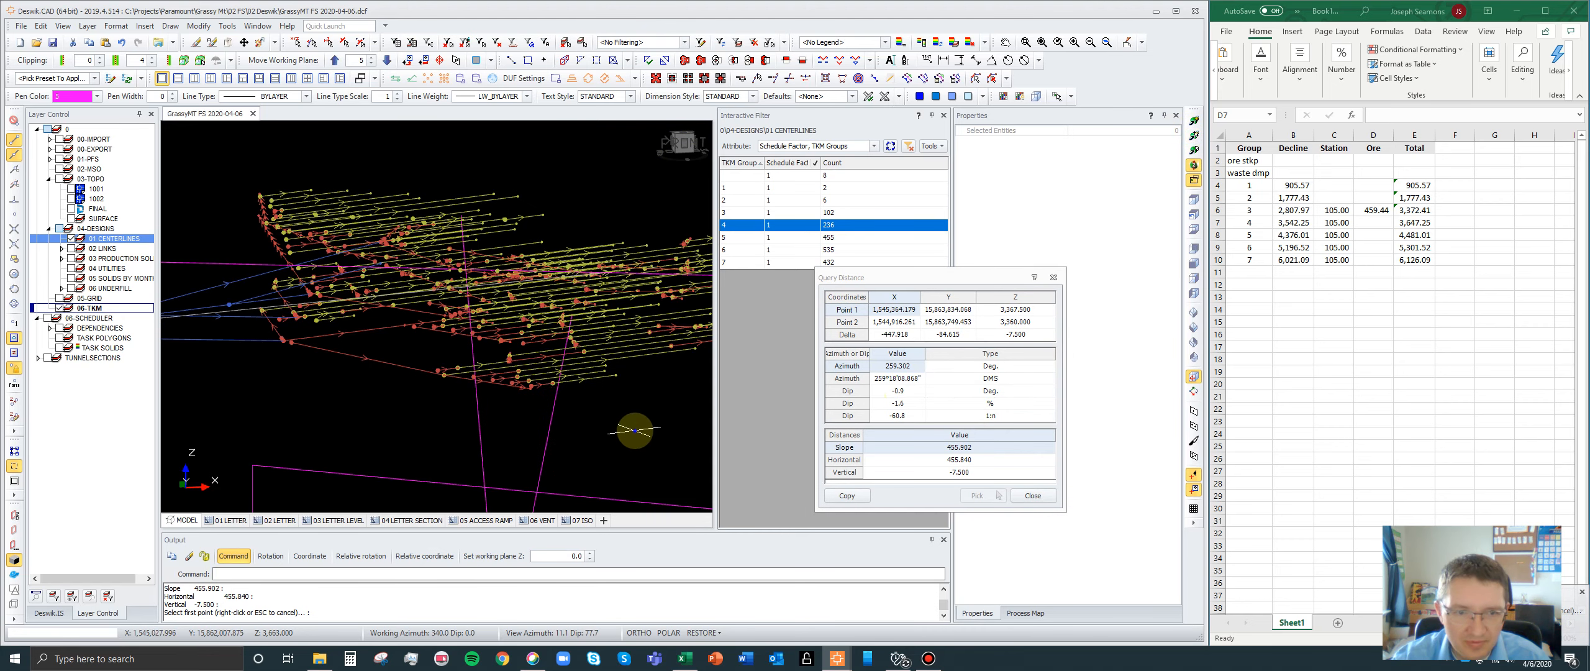
left_click(962, 448)
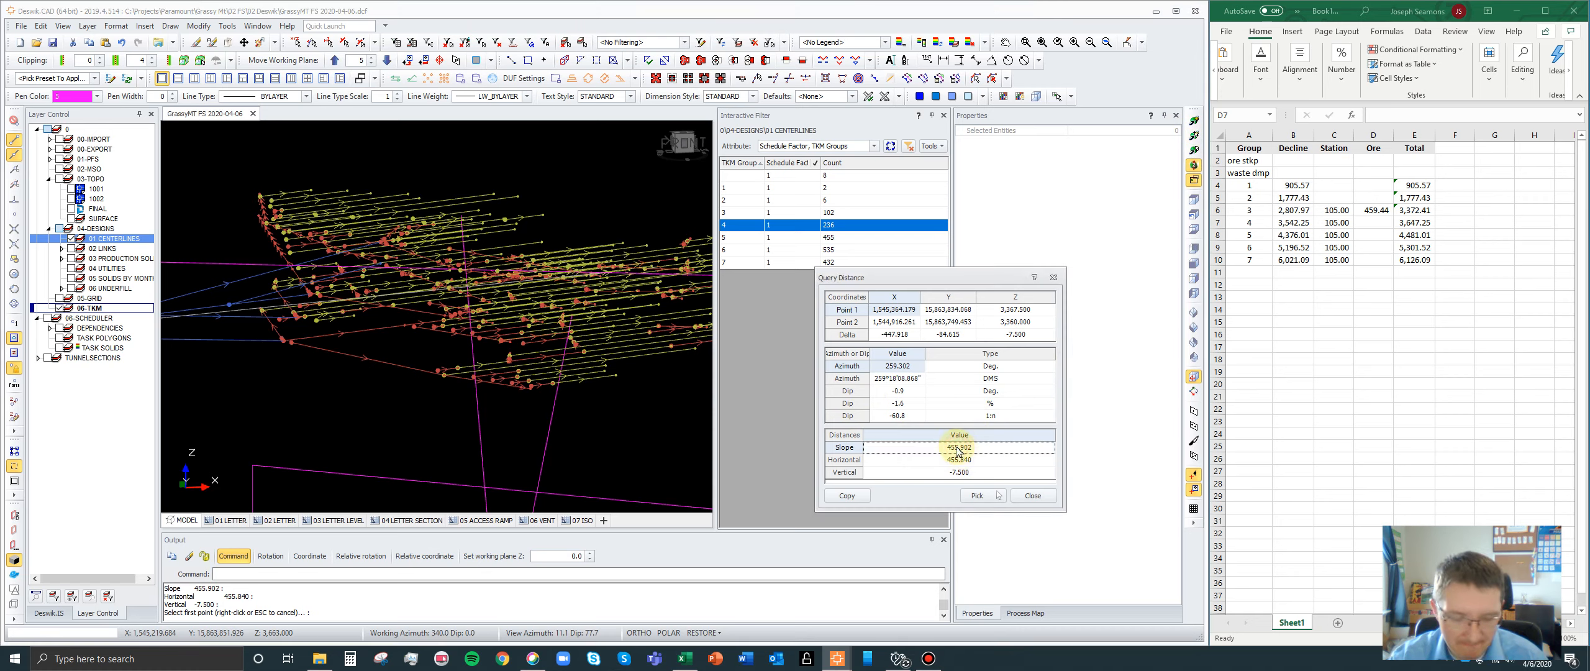
left_click(1368, 223)
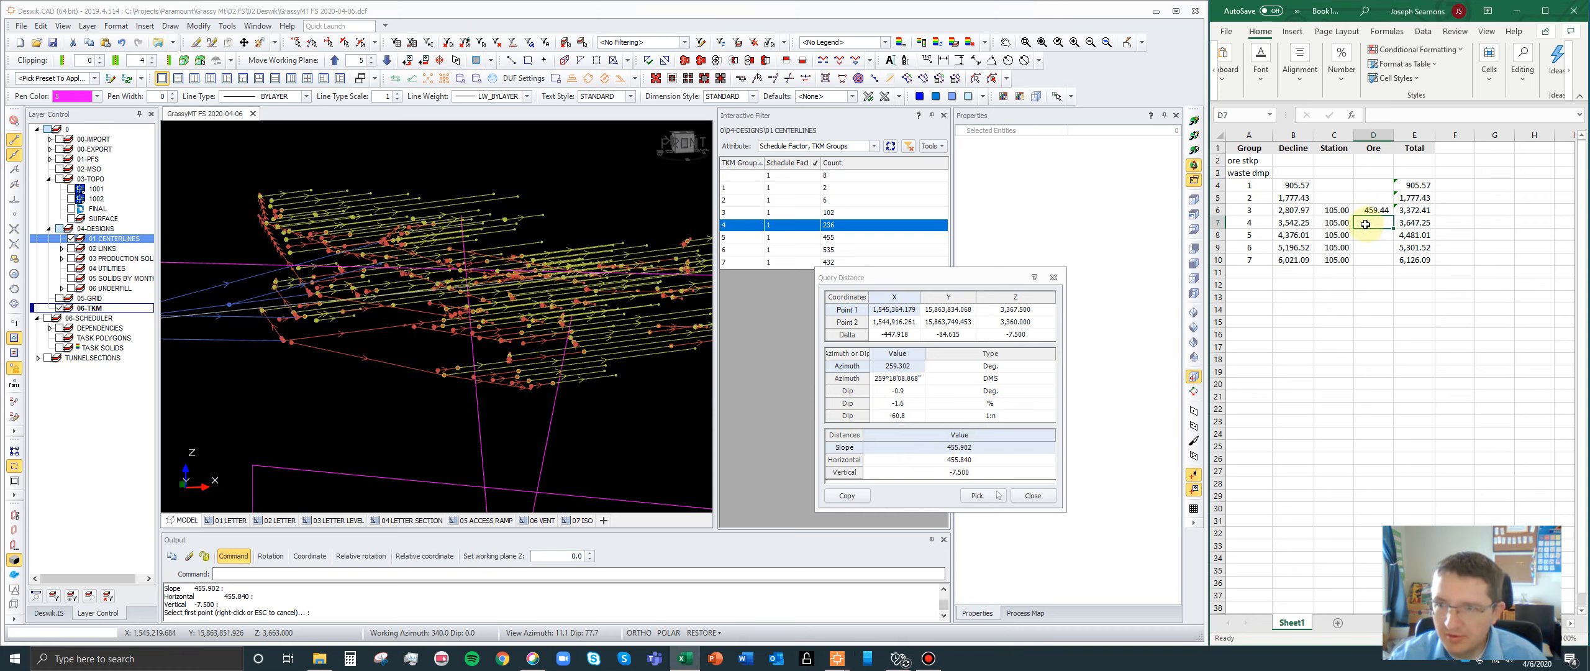
left_click(1377, 234)
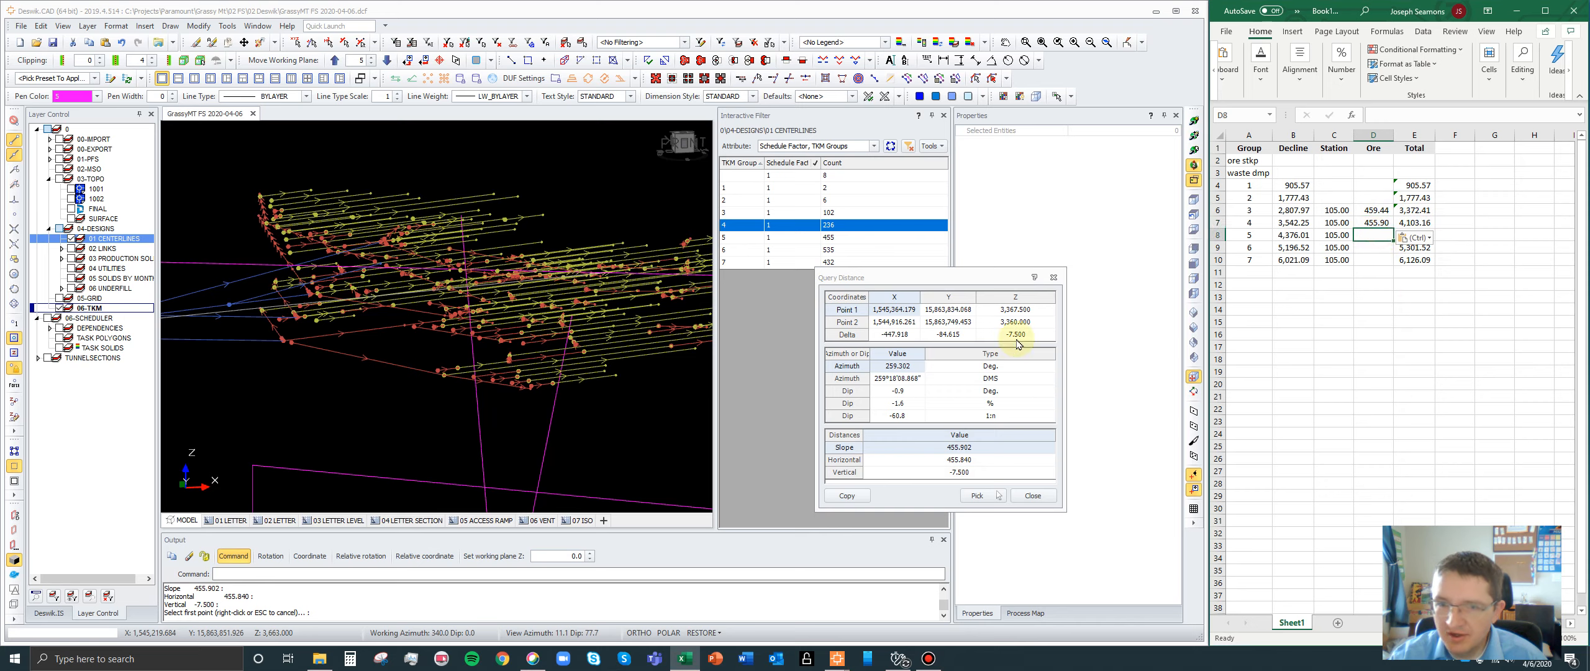
left_click(1055, 277)
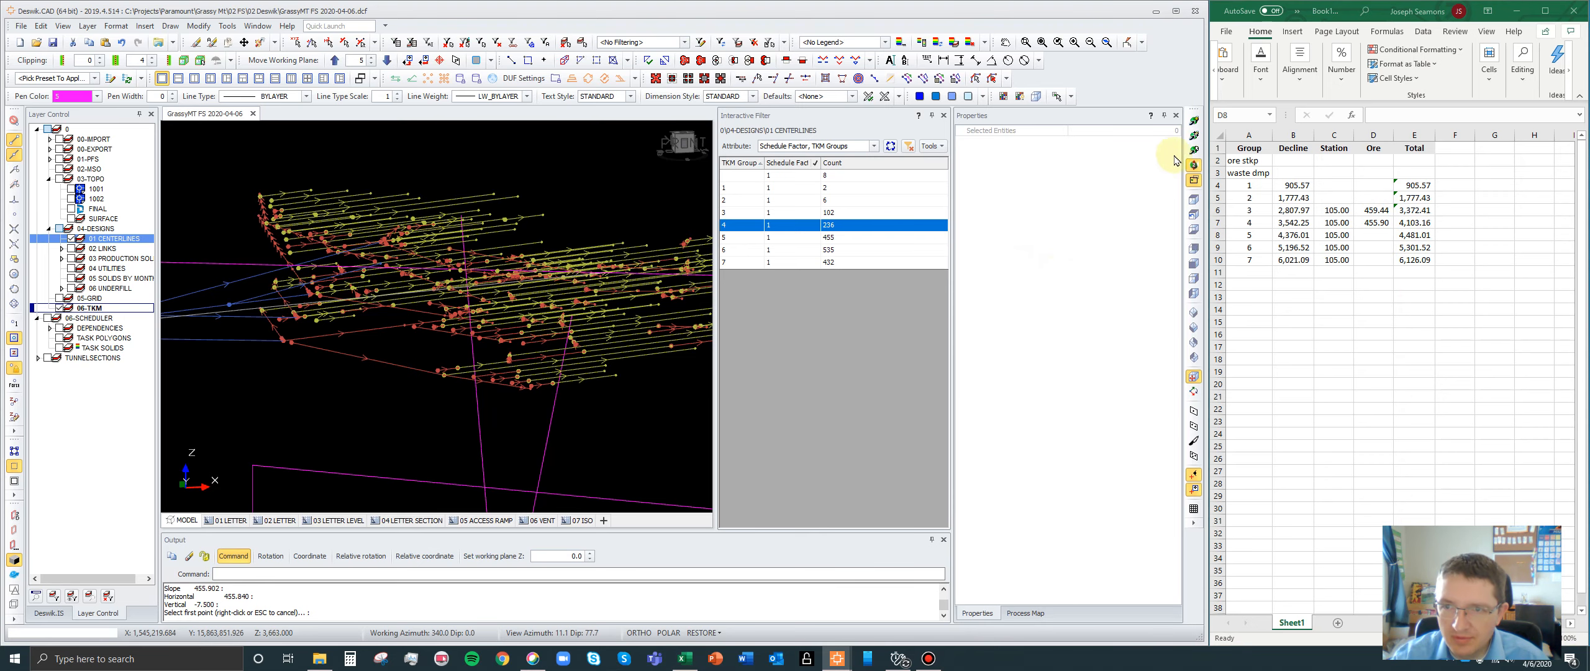
- Orbit to a near-level view and delete the used group 4 diagonal polyline above the centerlines
left_click(1192, 136)
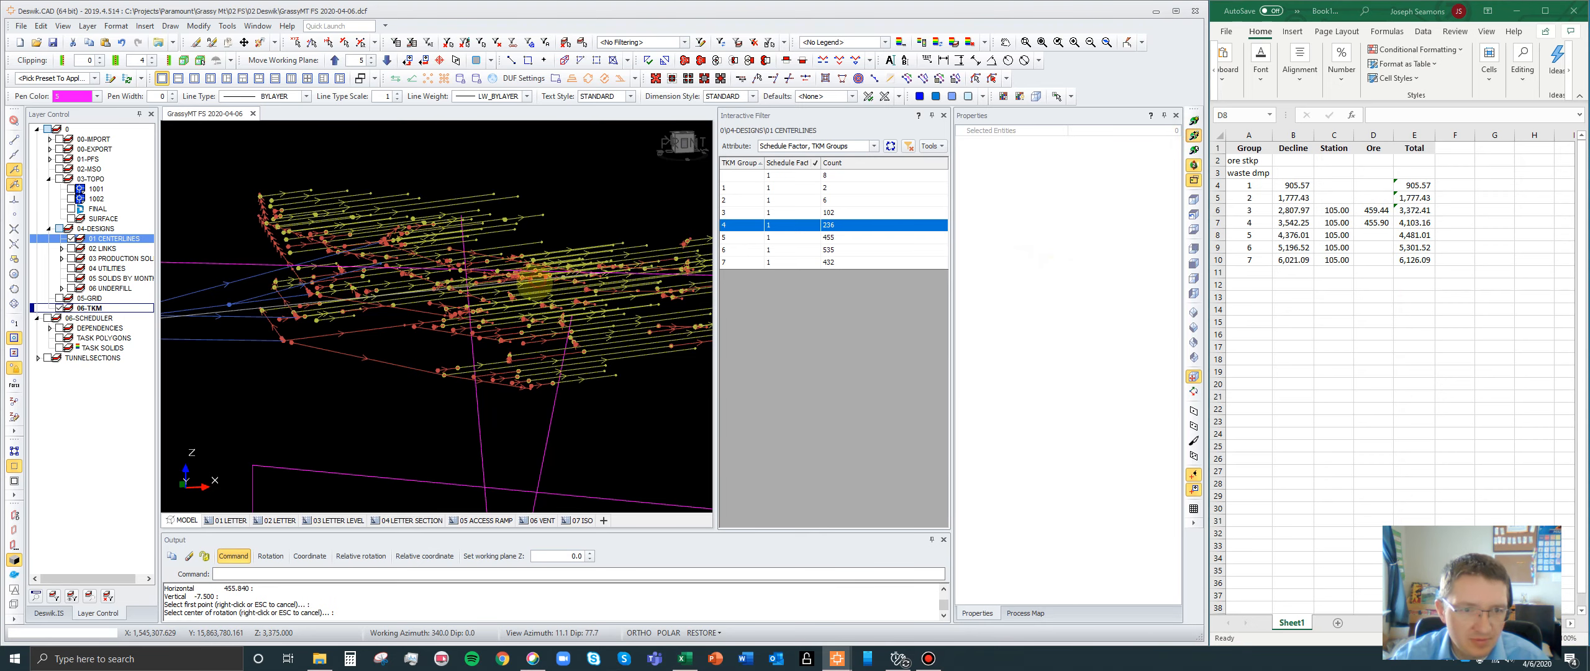
scroll(515, 350, "up", 2)
left_click_drag(515, 350, 234, 262)
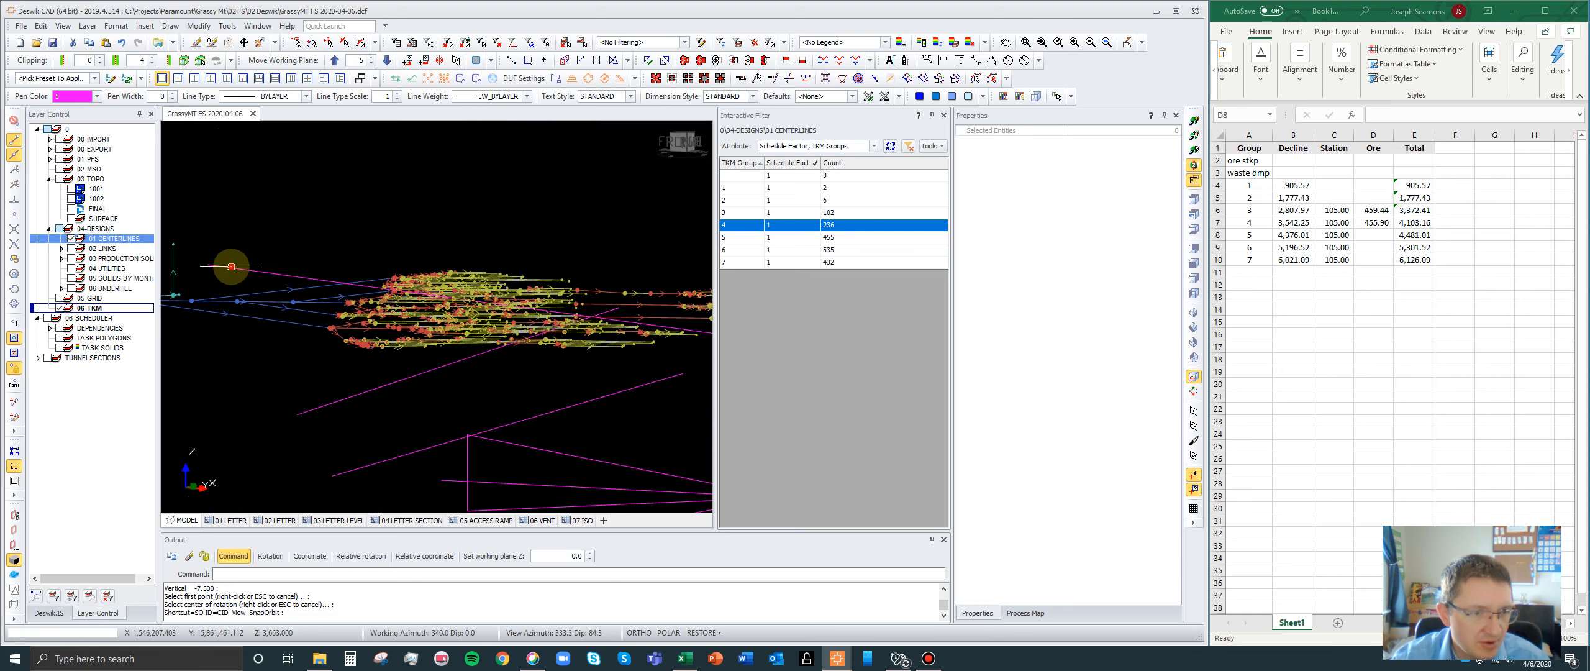
left_click(277, 271)
key("Delete")
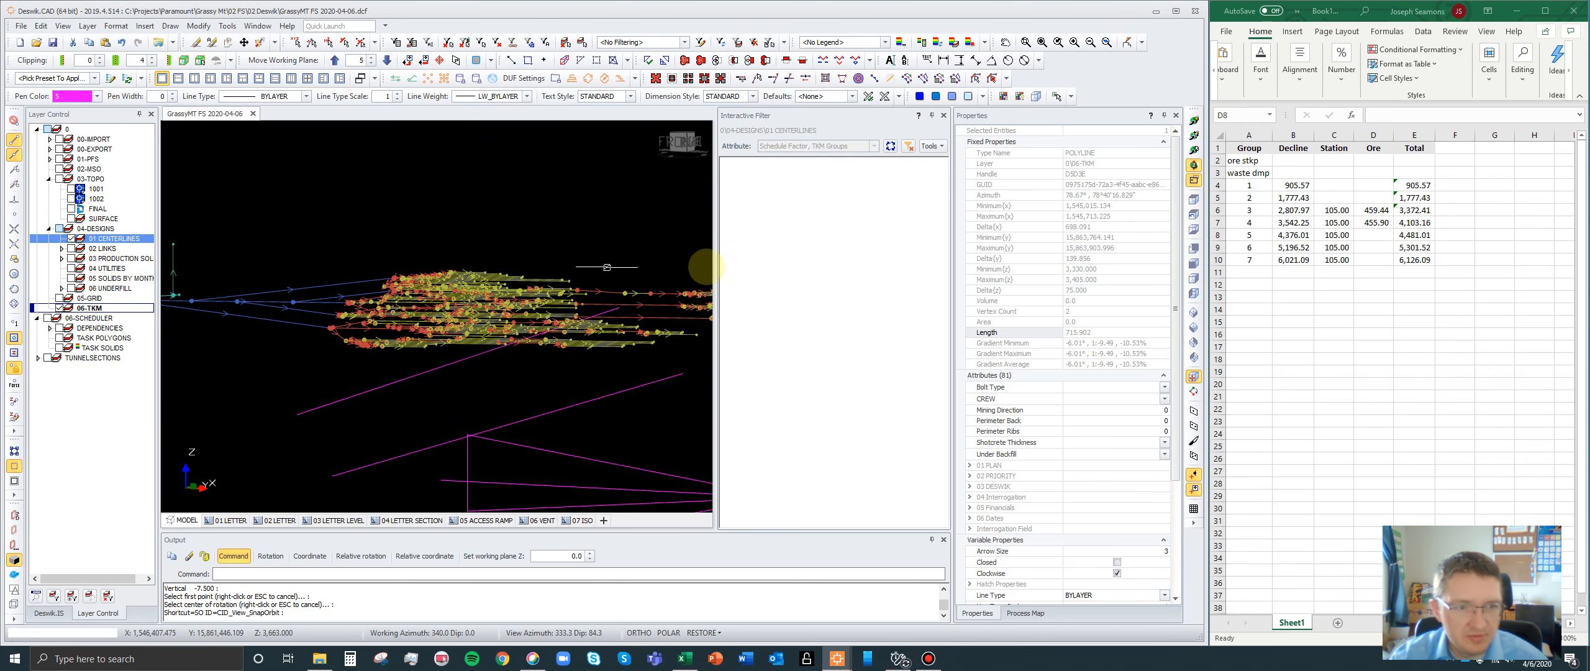
- Isolate the TKM group 5 centerlines and orbit them to an angled view
left_click(801, 238)
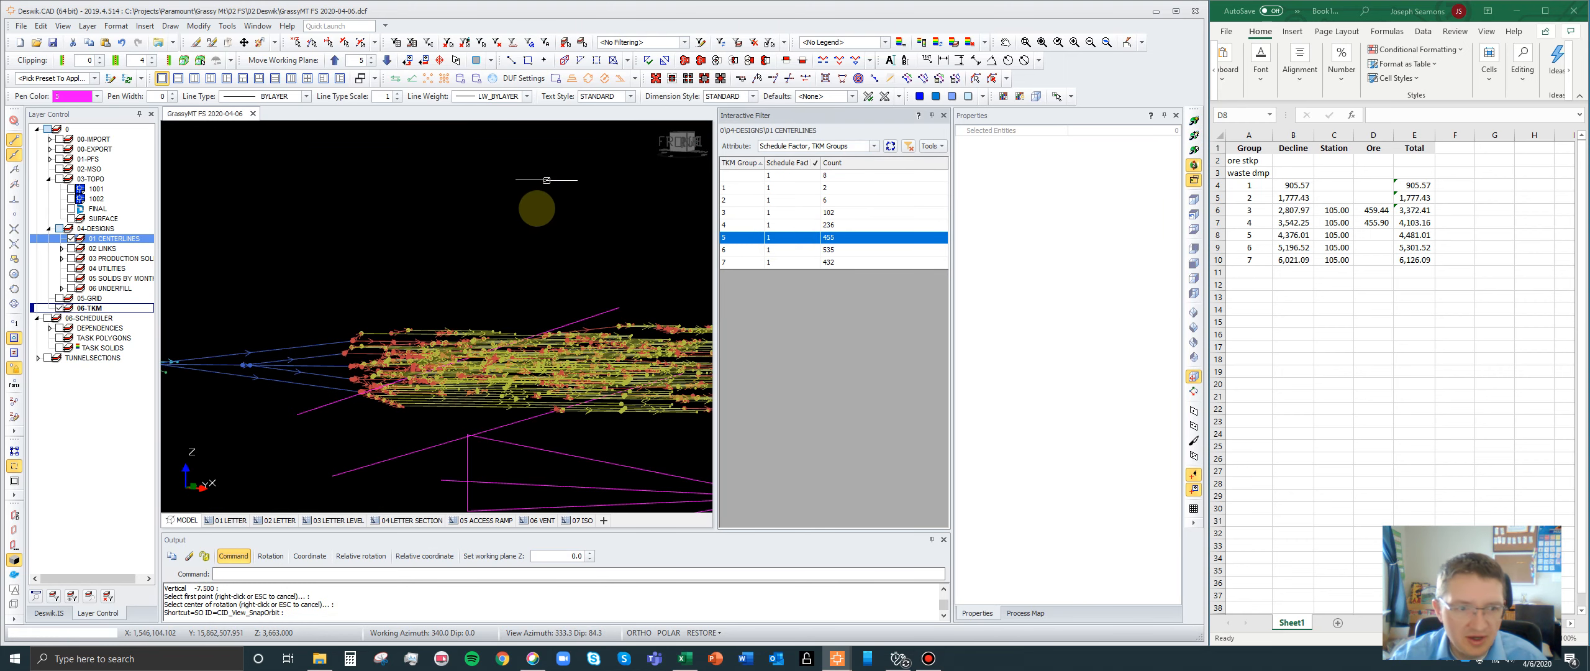
middle_click_drag(496, 253, 526, 205)
scroll(526, 205, "up", 2)
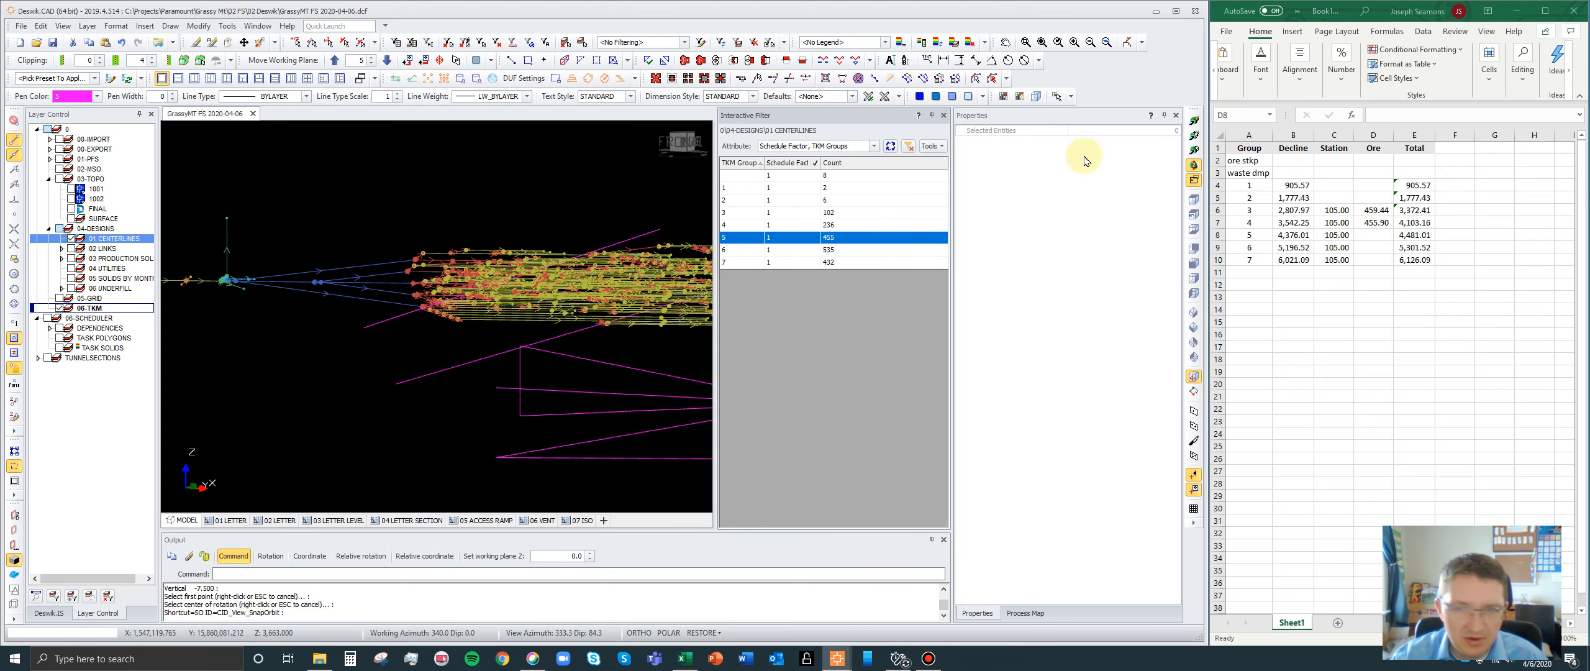
left_click(1194, 135)
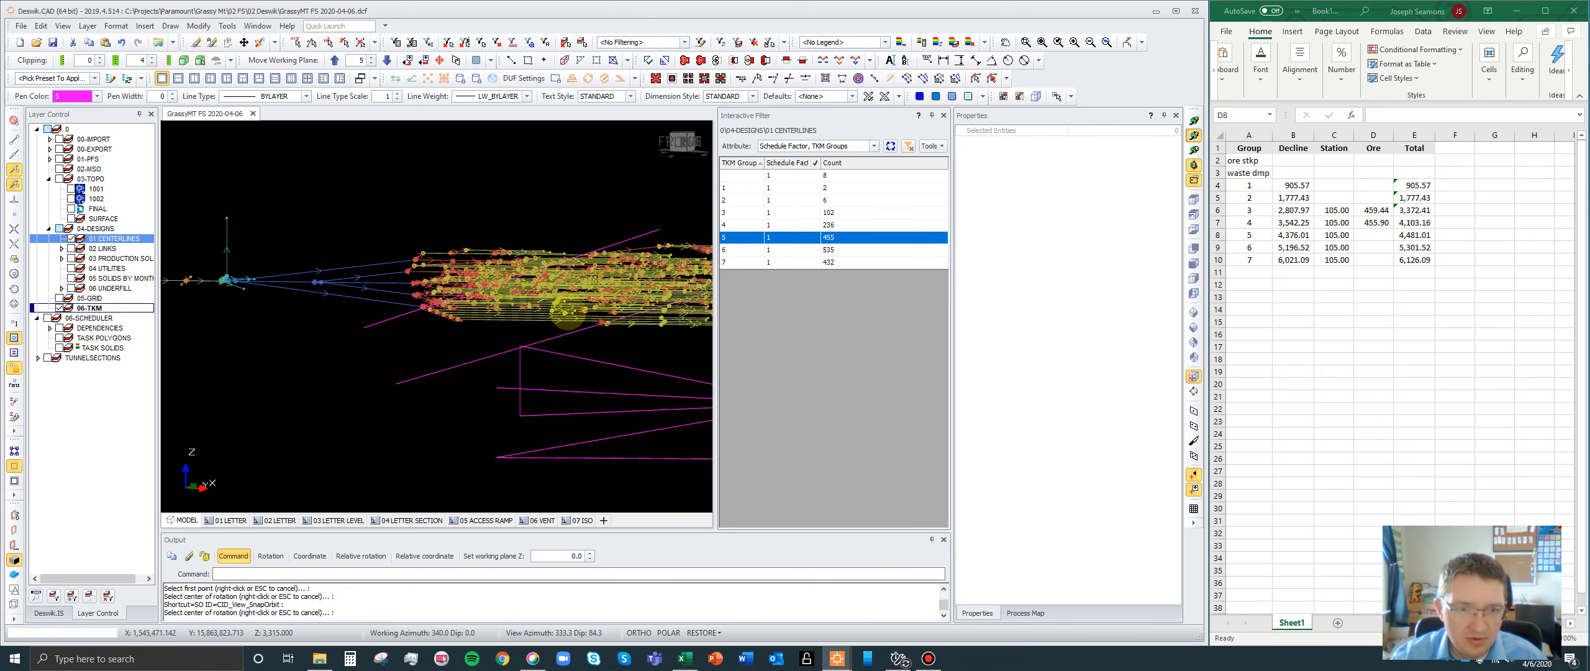
left_click_drag(568, 313, 394, 229)
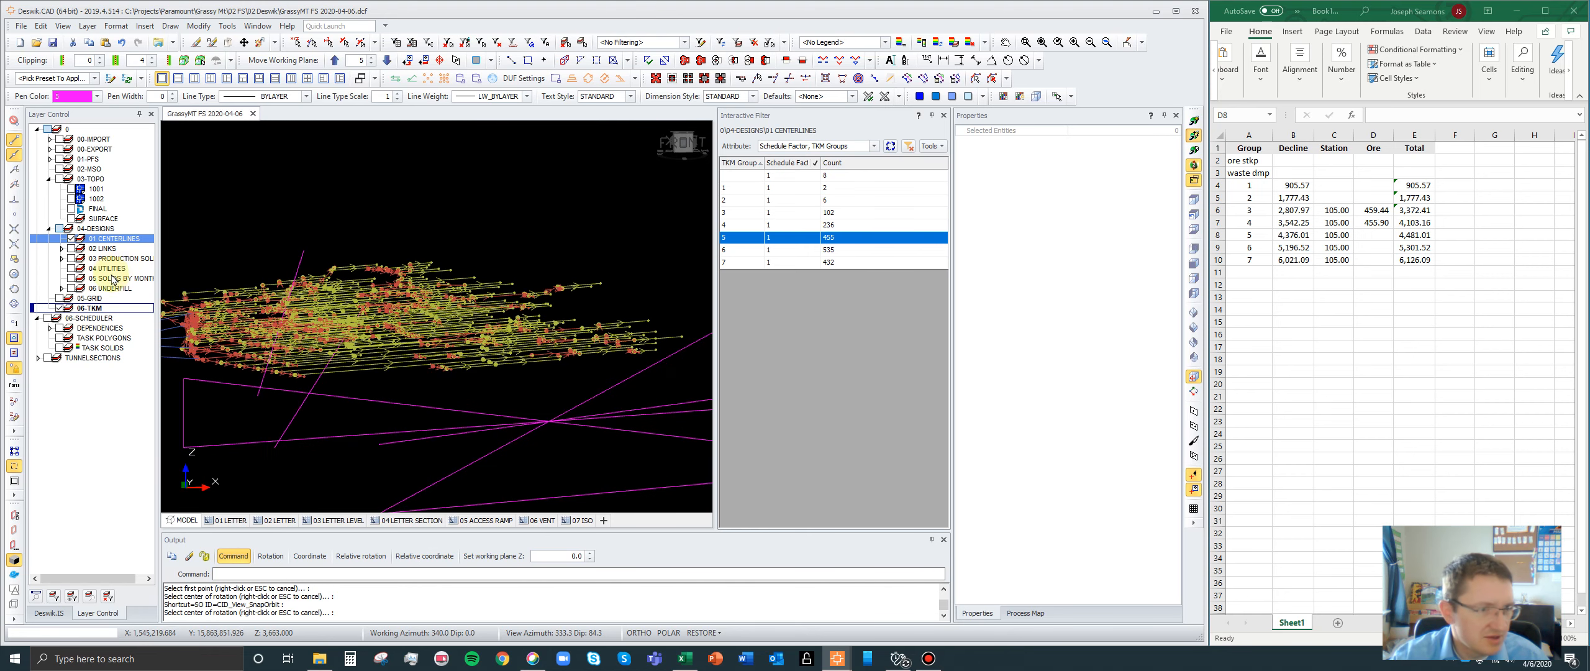
- Show the 06-TKM group boxes and orbit around them to compare their extents with the group 5 centerlines
left_click(59, 308)
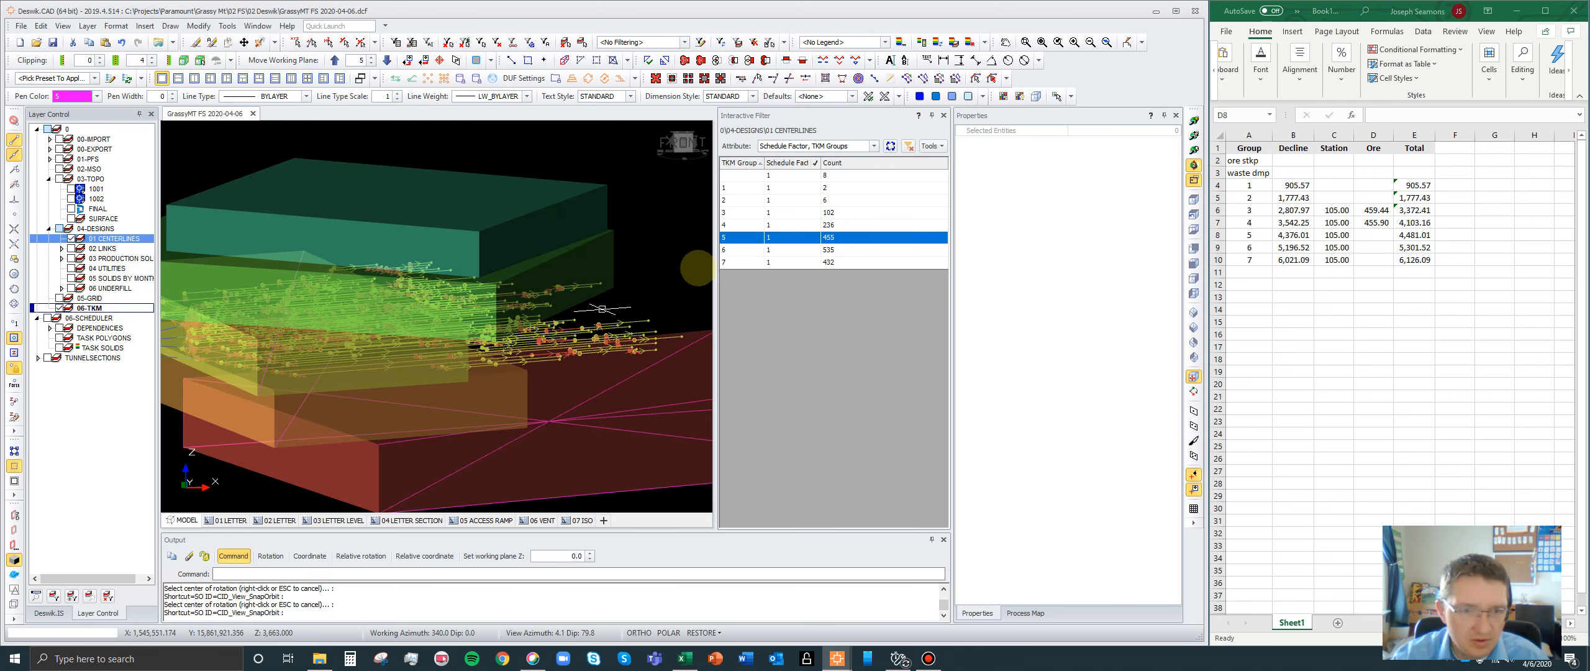
scroll(700, 268, "down", 1)
scroll(631, 280, "down", 1)
middle_click_drag(497, 320, 573, 311)
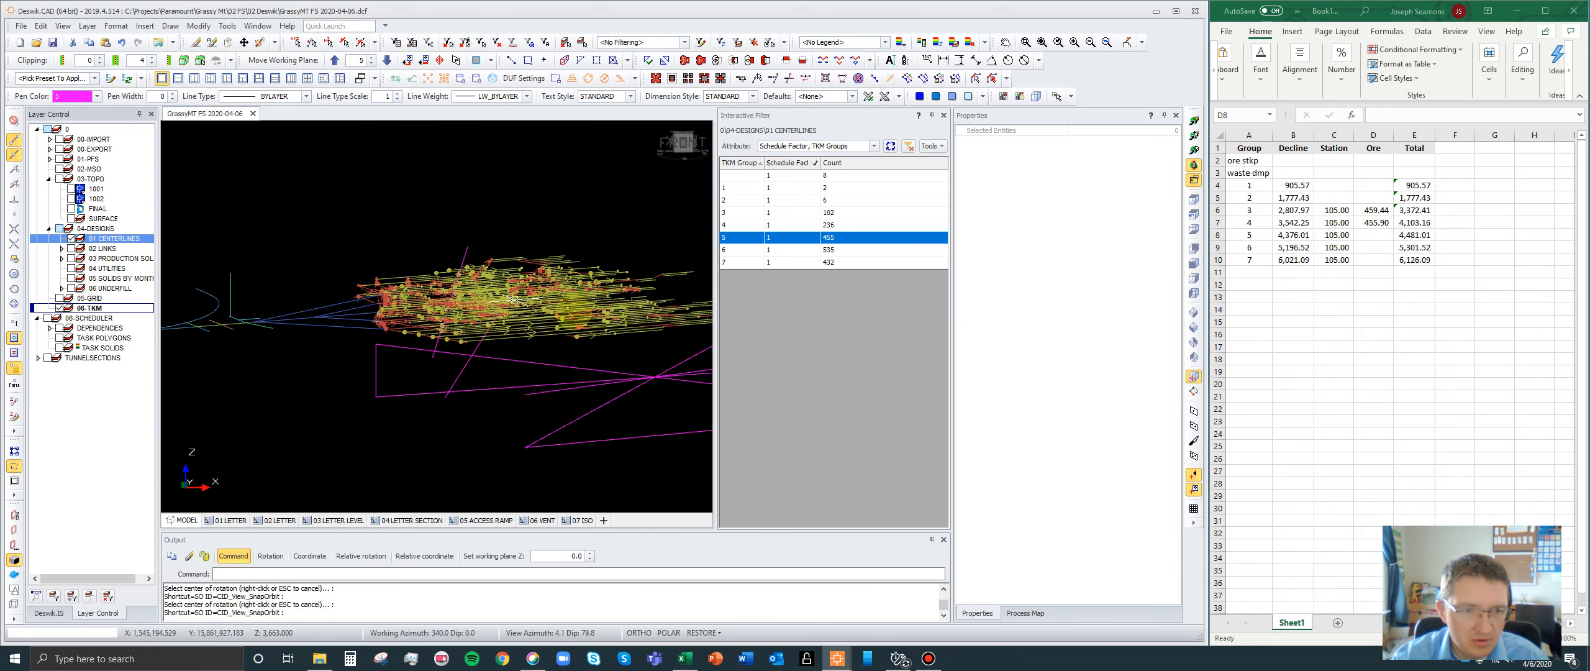
left_click(1193, 136)
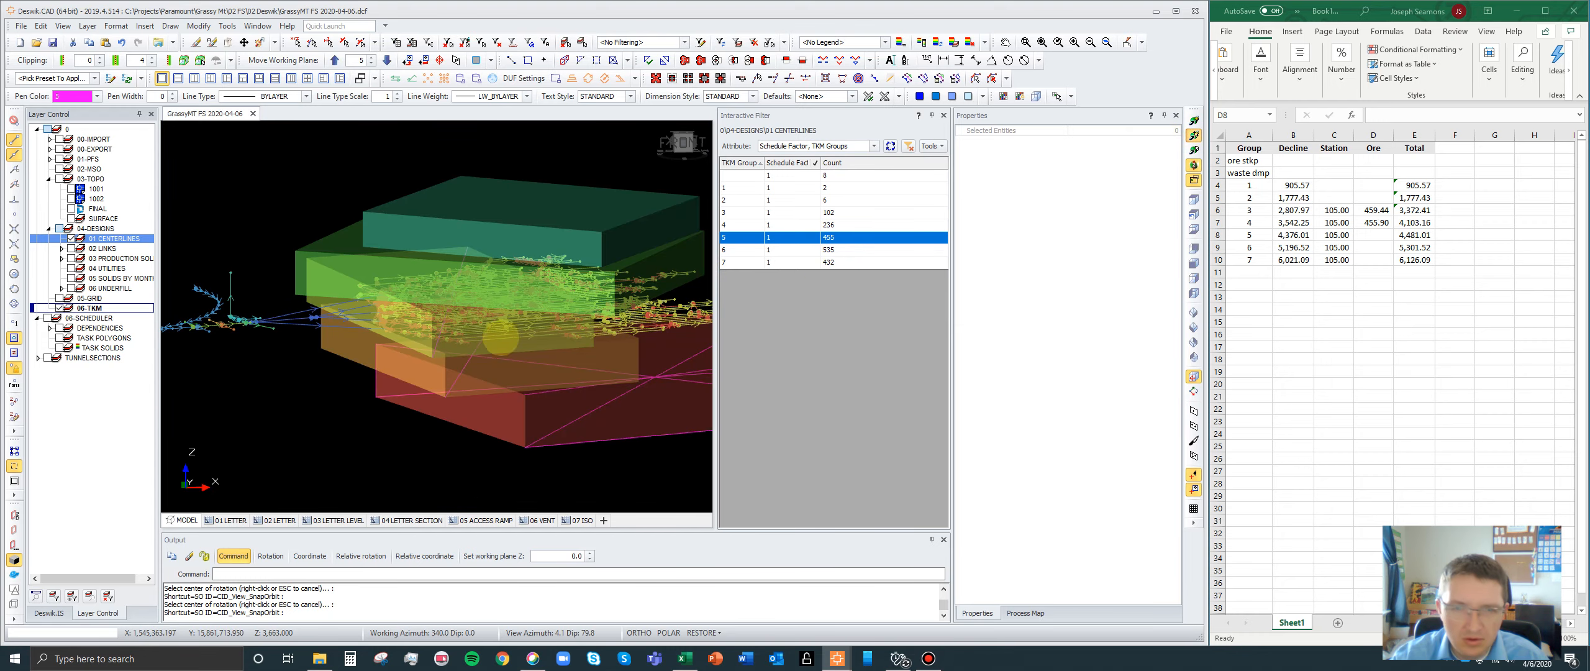
left_click(469, 331)
left_click_drag(487, 402, 340, 351)
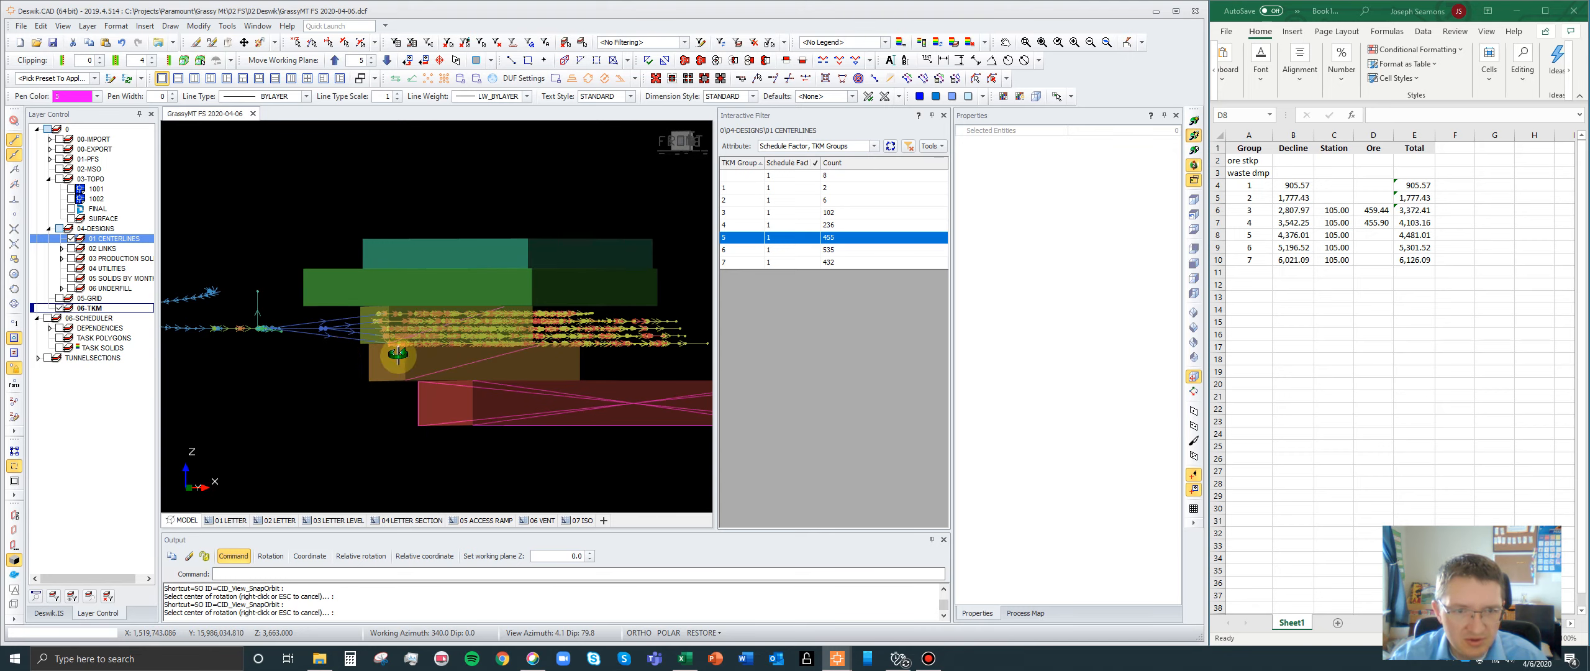
left_click_drag(557, 336, 528, 344)
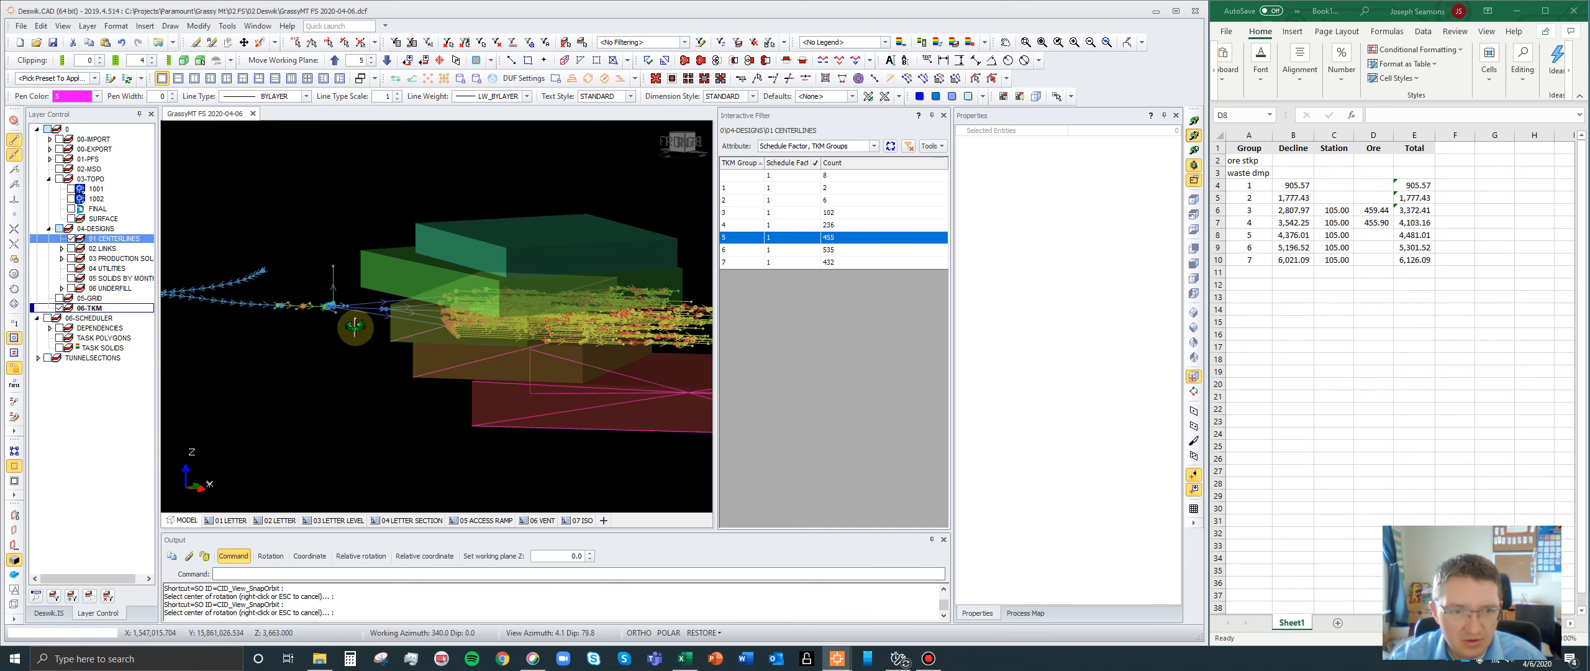
- Show the TASK SOLIDS layer together with the TKM boxes
key("s")
key("o")
left_click(59, 348)
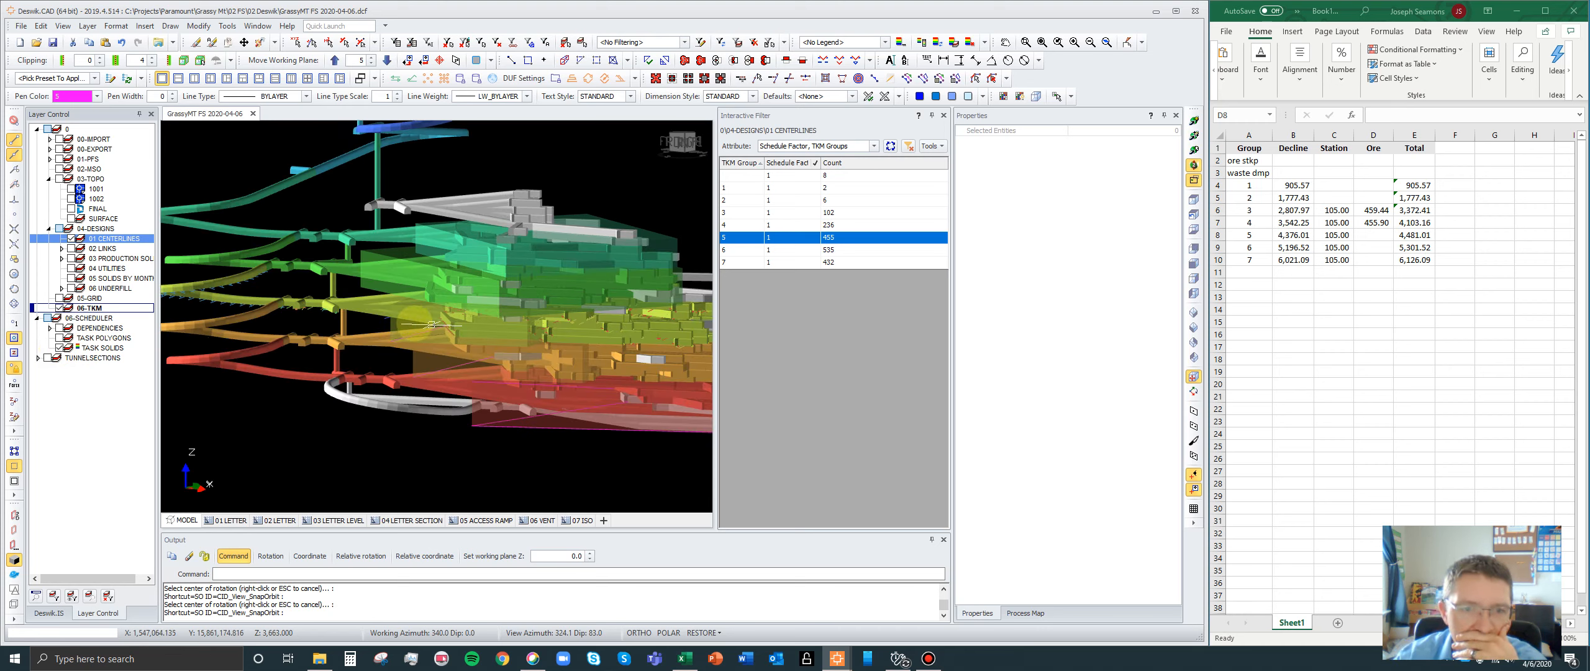
scroll(348, 318, "down", 1)
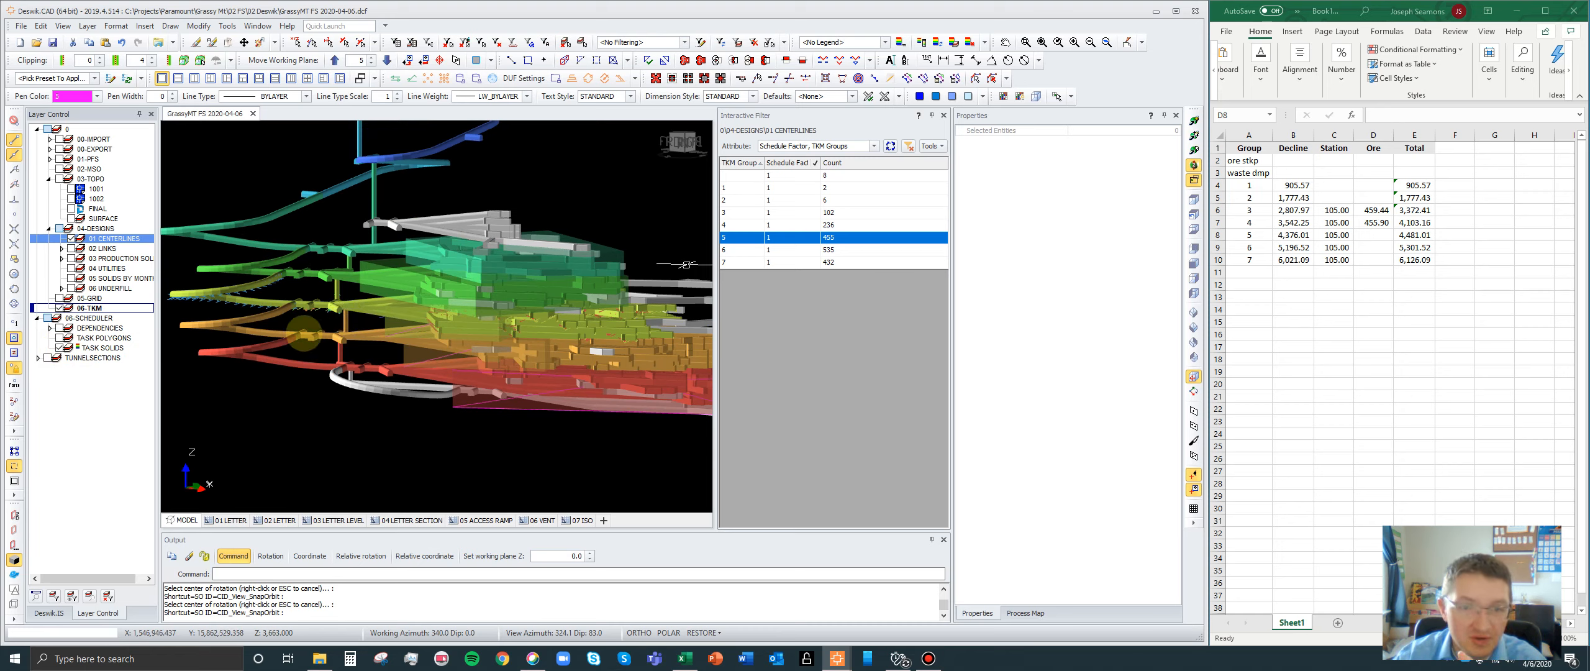
- Add the TASK SOLIDS and 06-TKM layers to the interactive filter's layer selection alongside 01 CENTERLINES
left_click(100, 350)
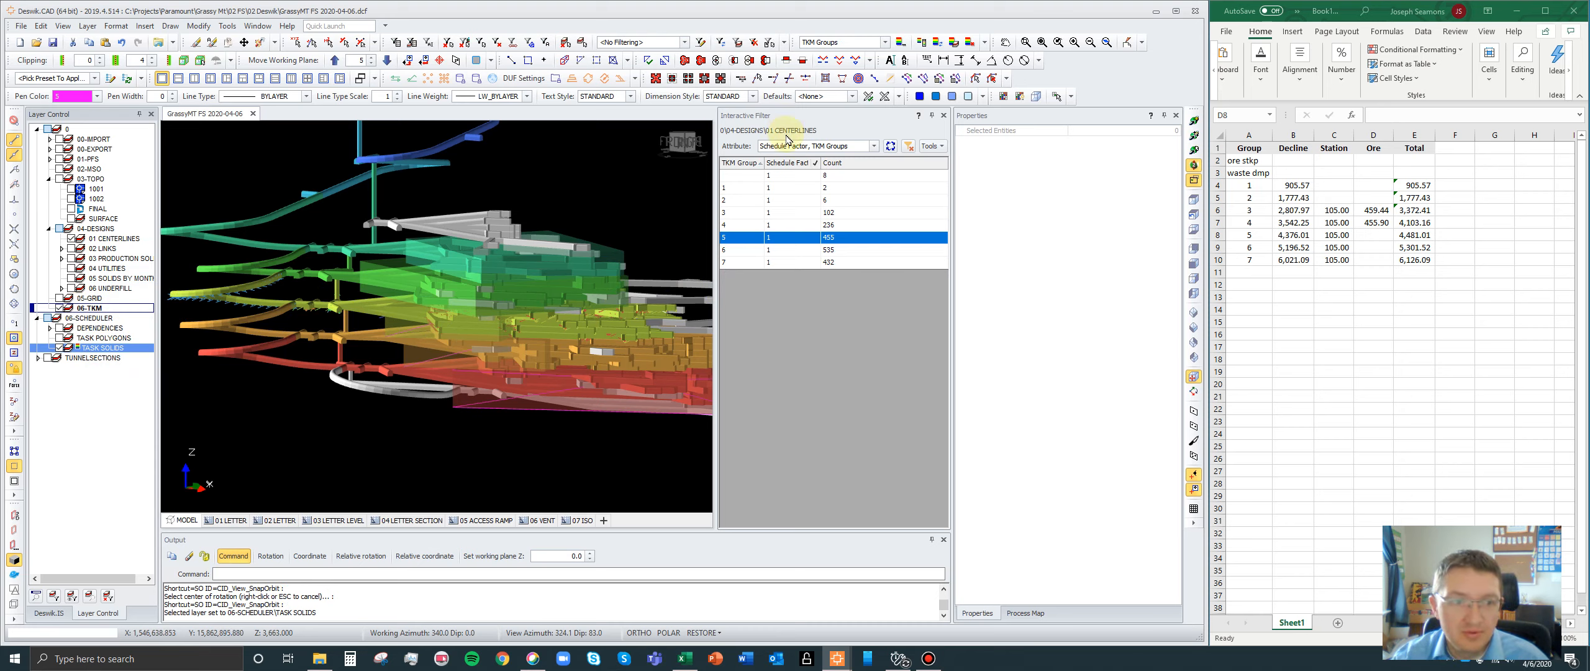
left_click(928, 146)
left_click(953, 169)
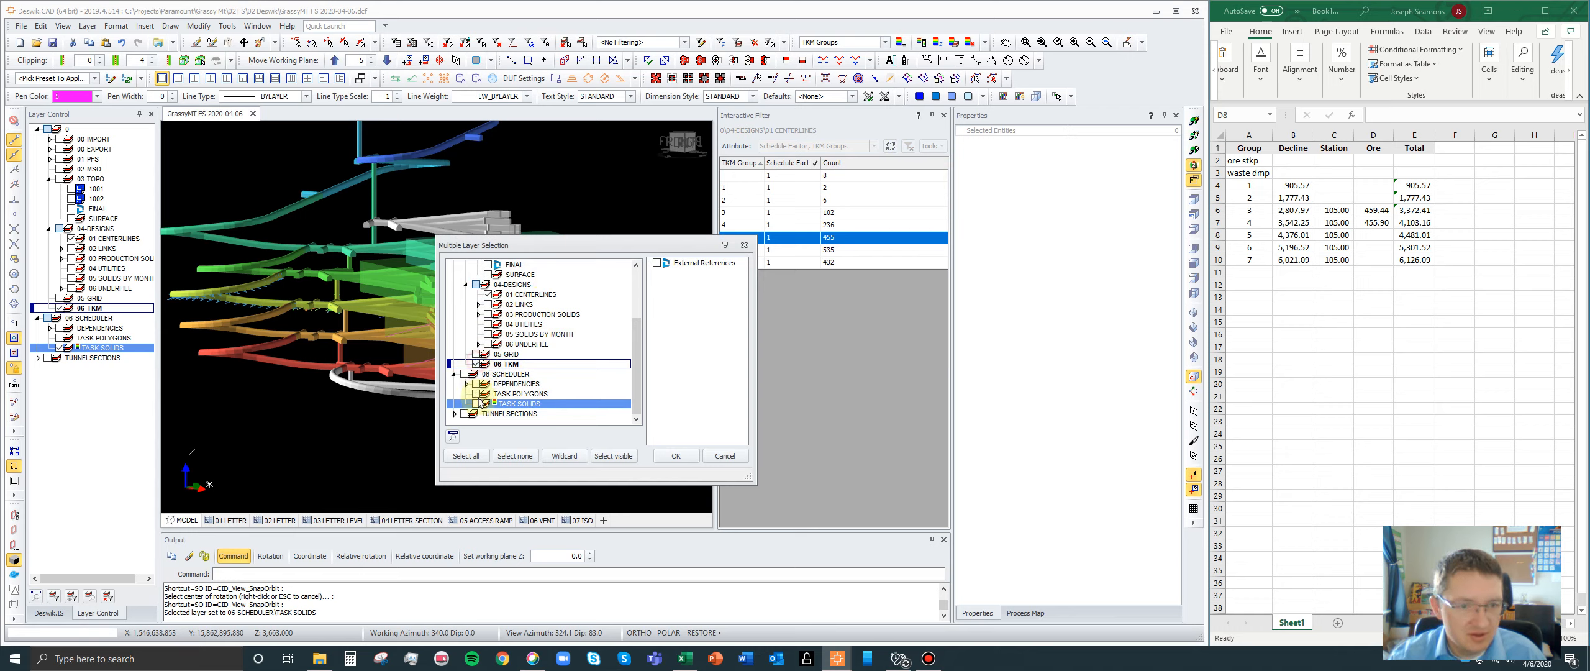
left_click(679, 456)
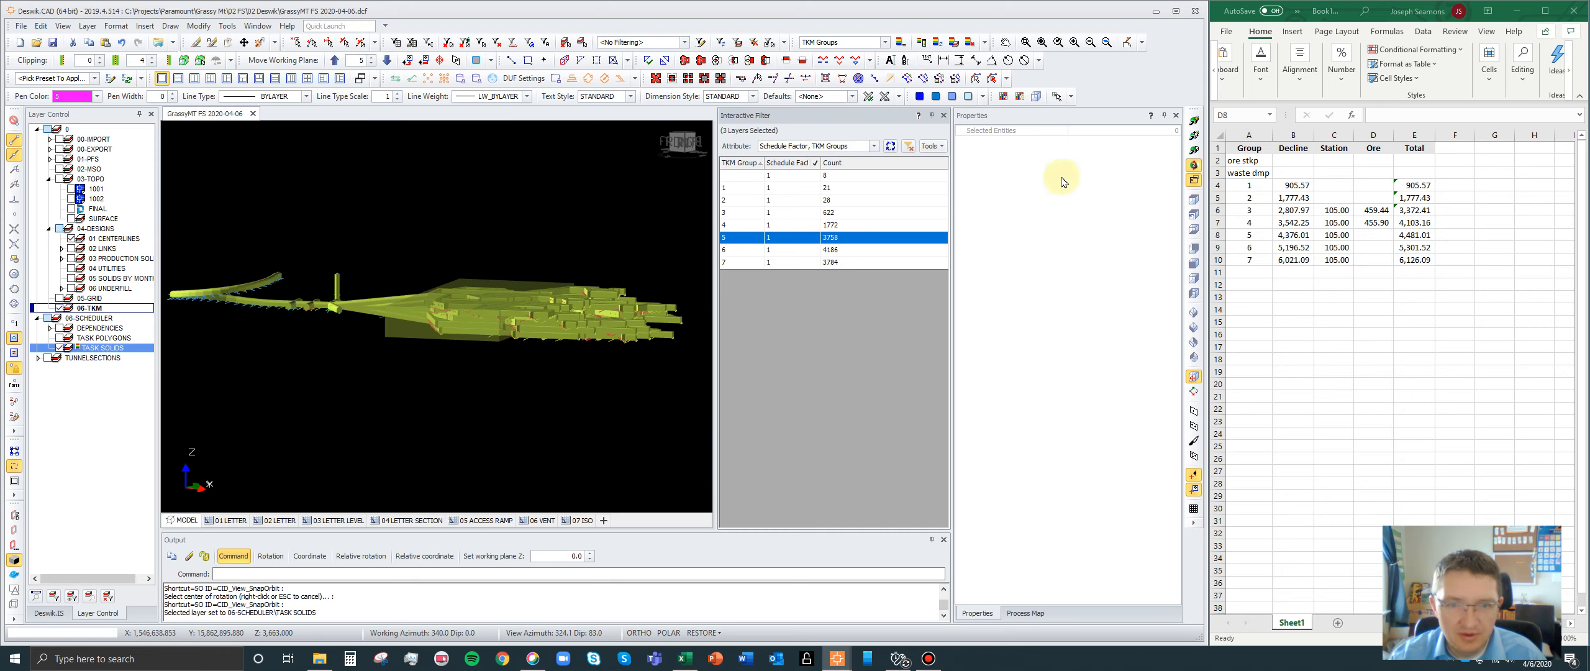
- Examine the solids of TKM groups 5, 4 and 3 against their group boxes in plan view
left_click(1194, 136)
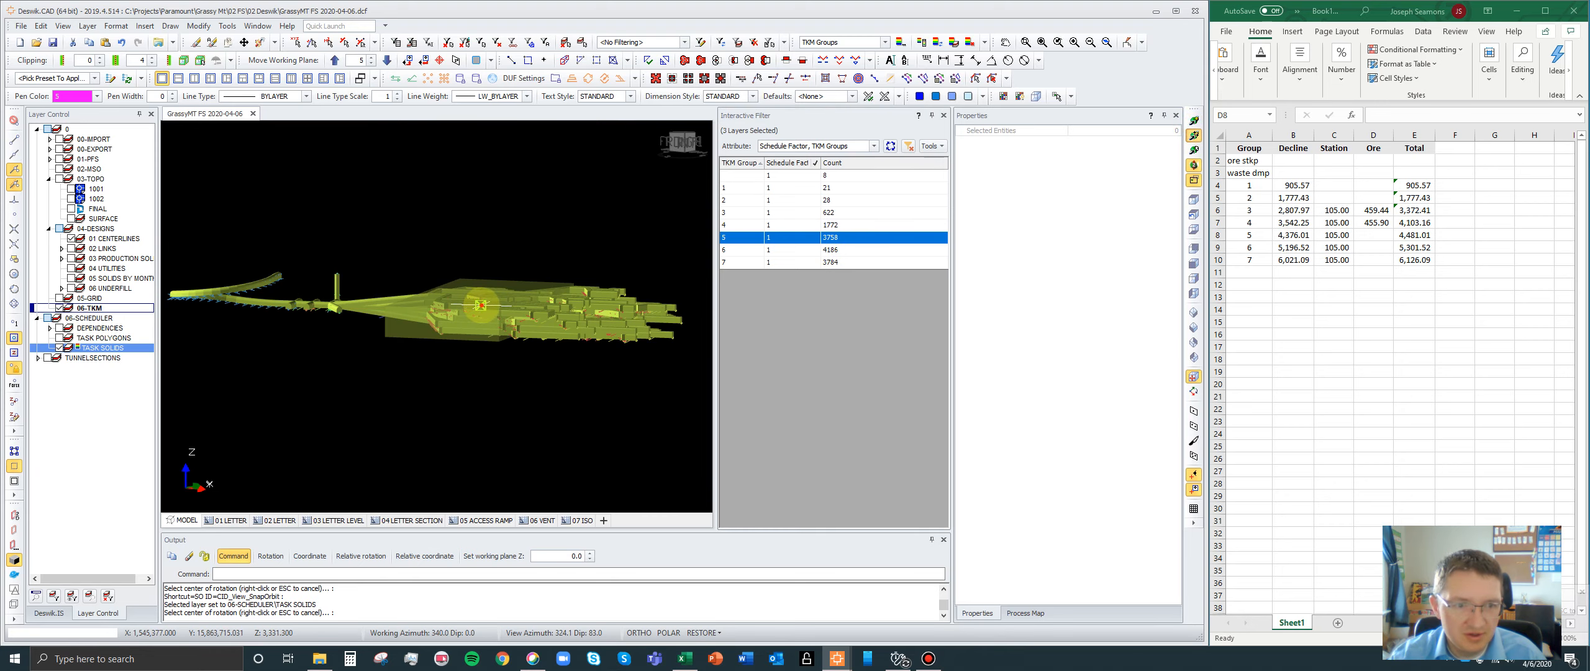
left_click_drag(400, 305, 524, 415)
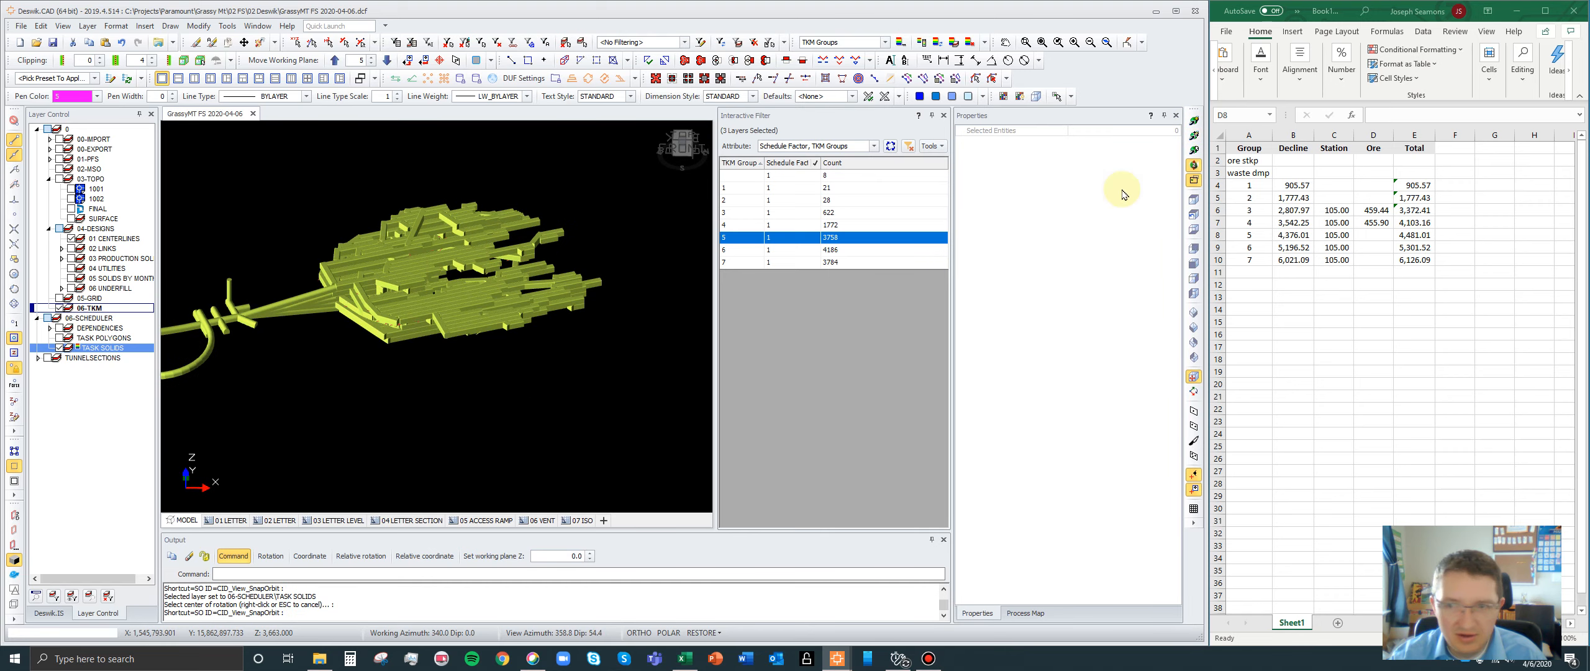
left_click(1193, 199)
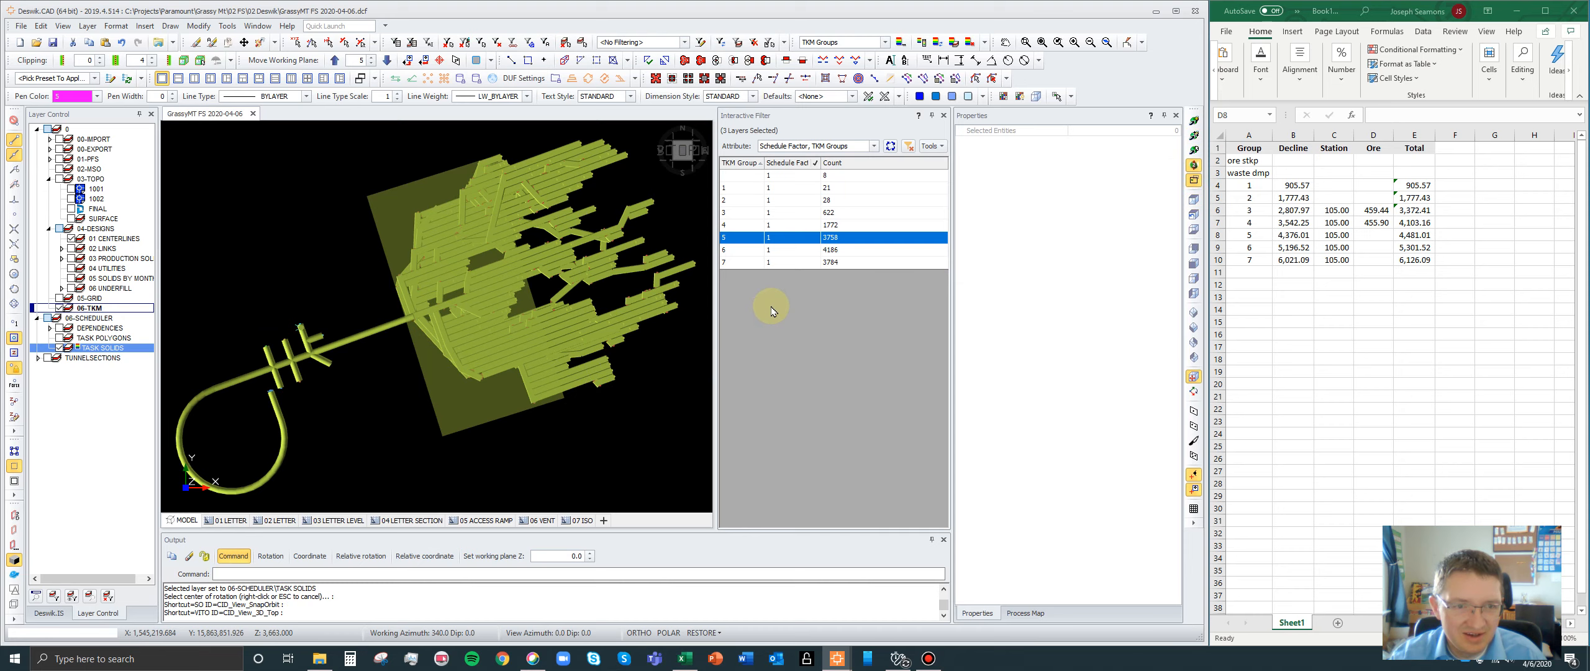
left_click(768, 226)
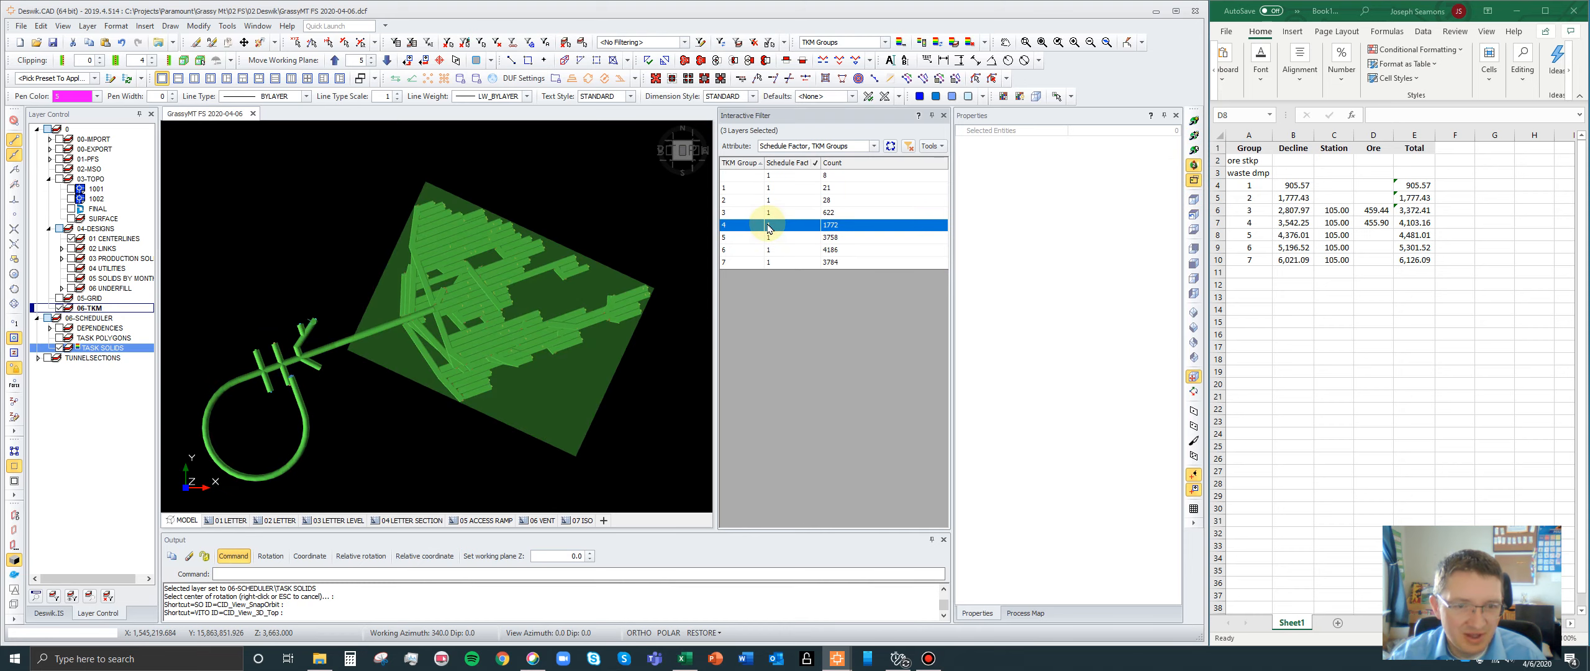
left_click(765, 213)
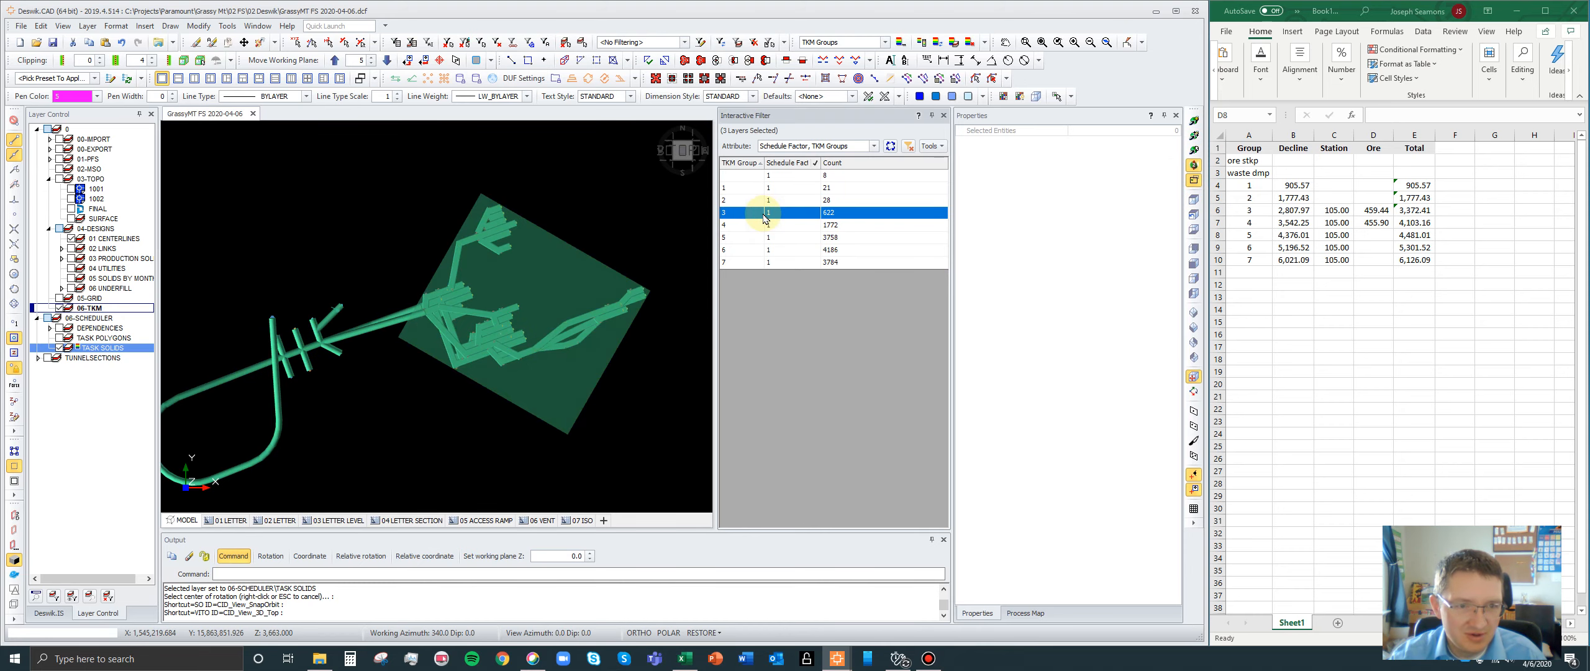
- Examine the solids of TKM groups 2 to 7 against their group boxes in plan view
left_click(762, 201)
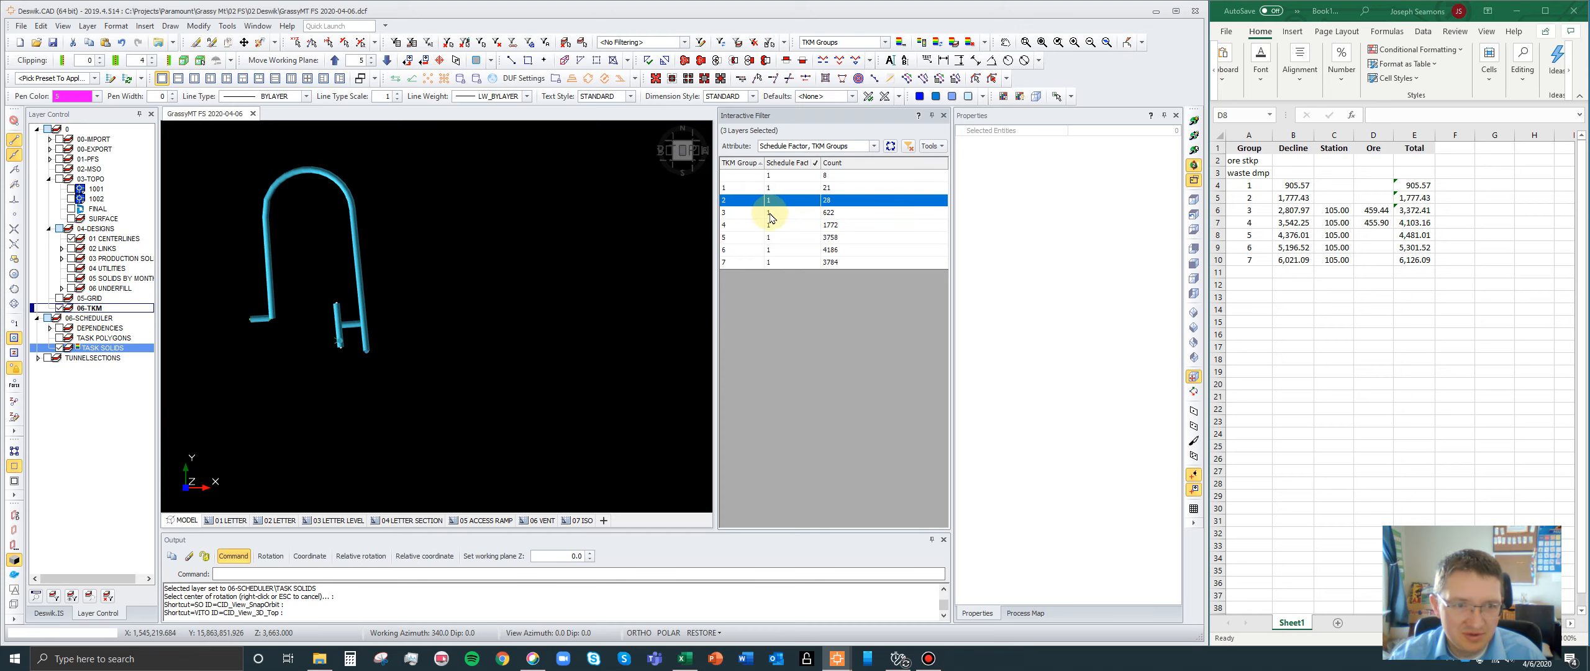
left_click(773, 214)
left_click(776, 227)
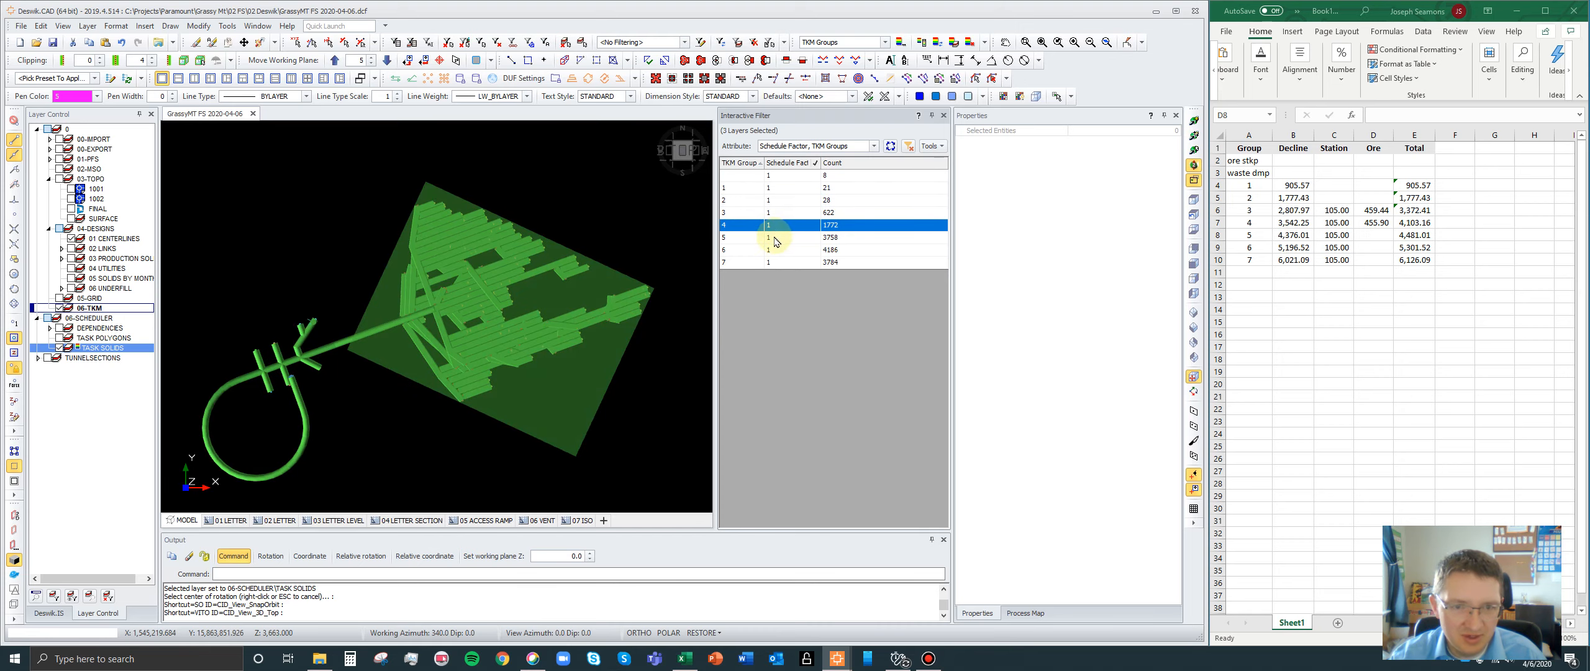
left_click(776, 240)
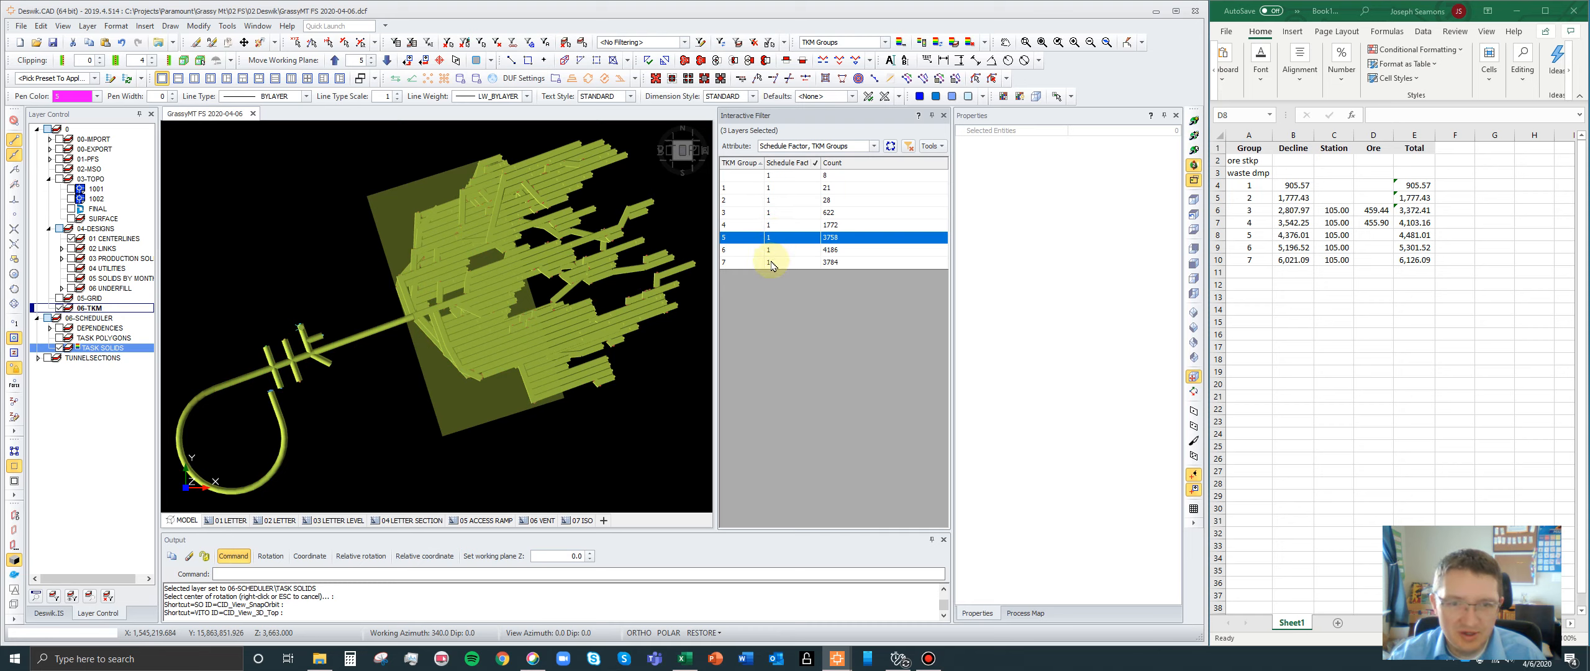
left_click(769, 251)
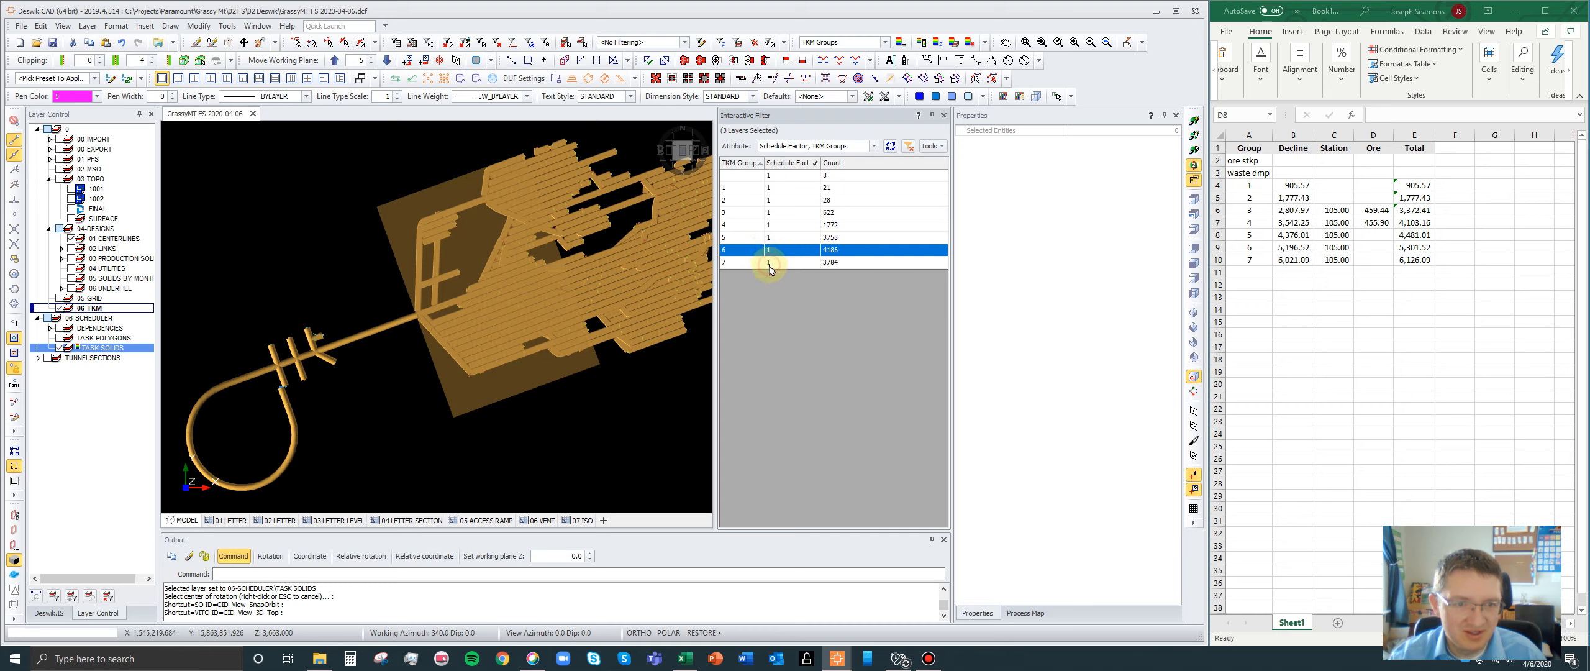
left_click(769, 267)
scroll(377, 387, "down", 3)
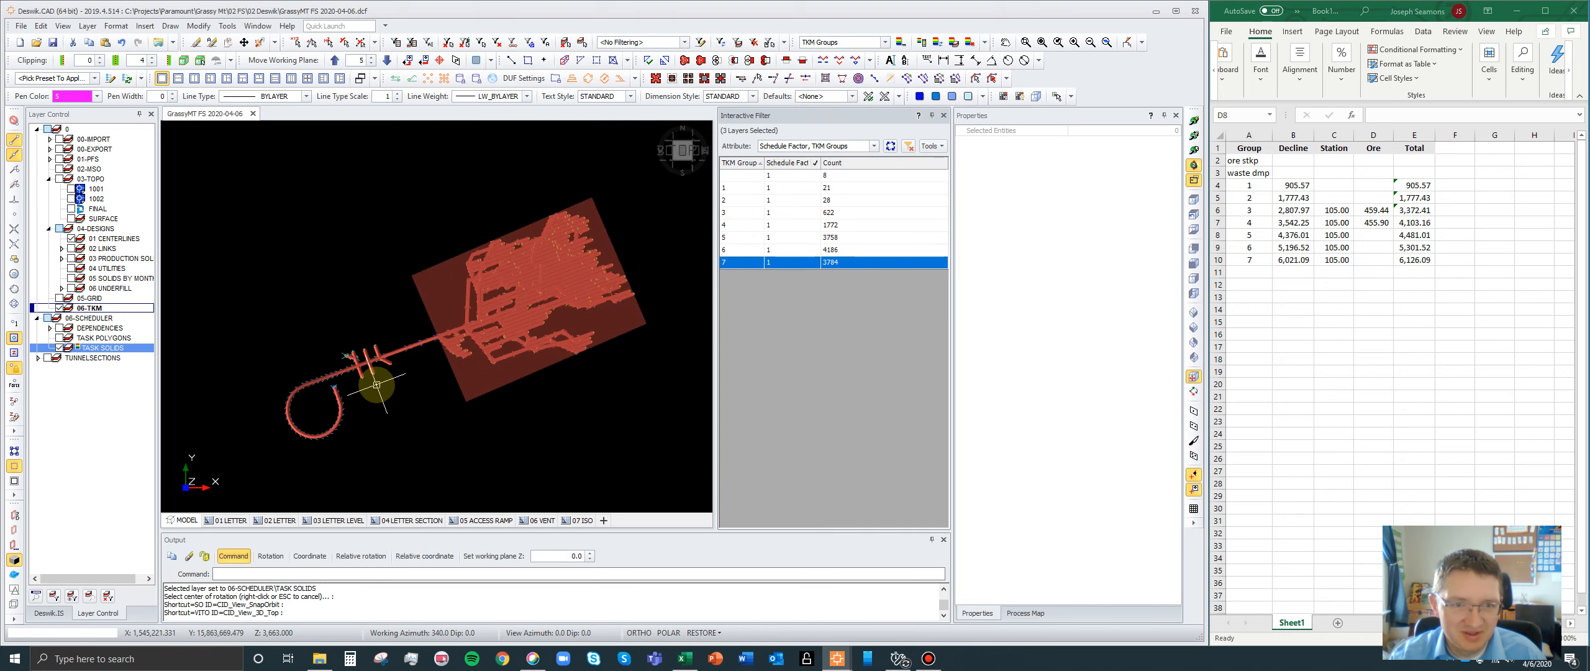
scroll(689, 254, "up", 1)
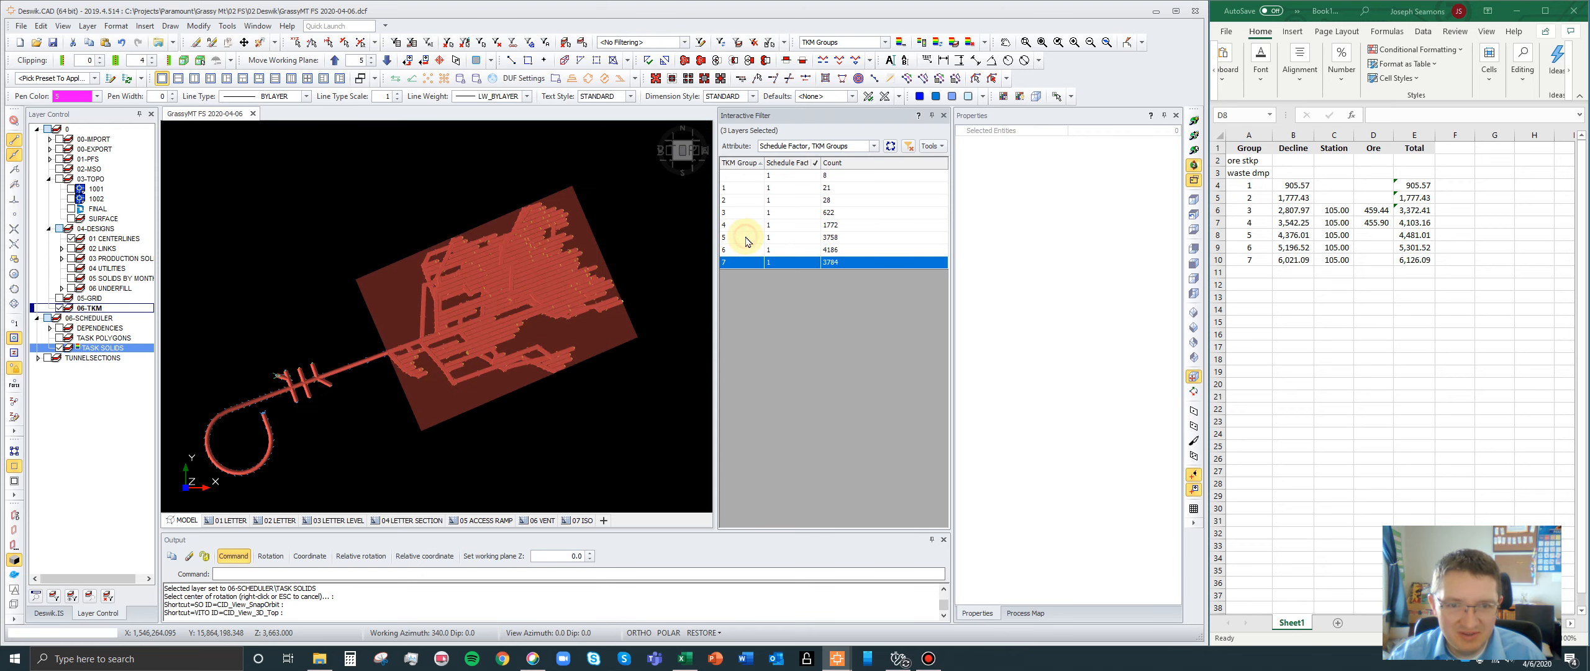
left_click(747, 239)
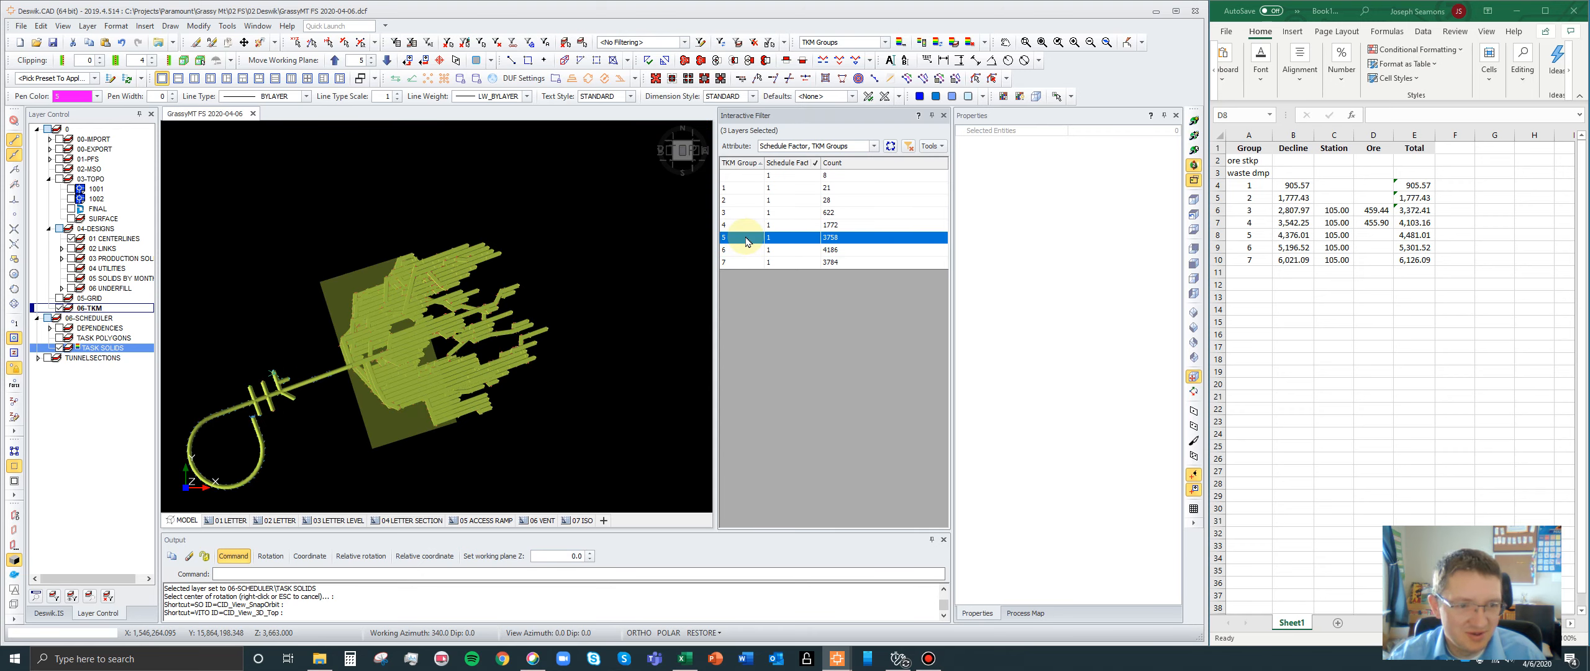
- Display TKM group 6 and delete its existing bounding box from the 06-TKM layer
left_click(757, 251)
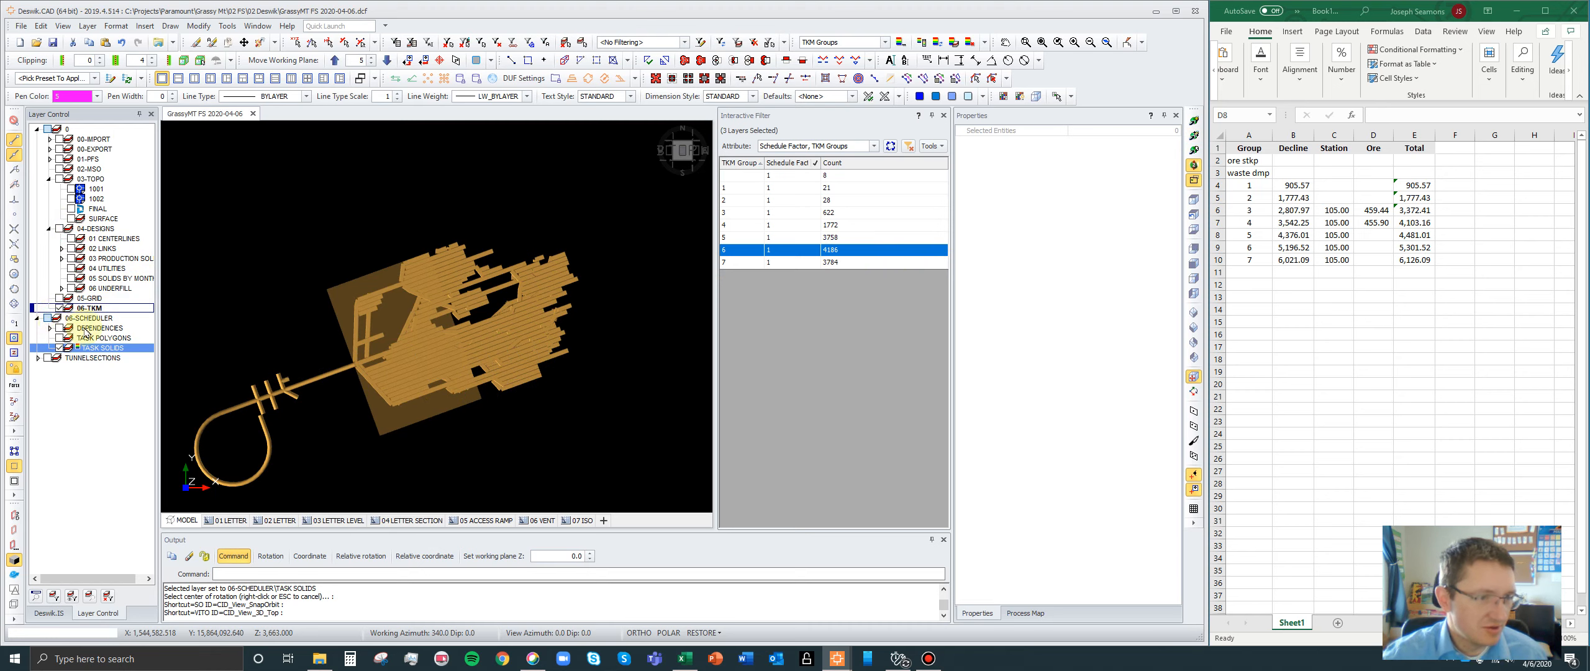
left_click(342, 295)
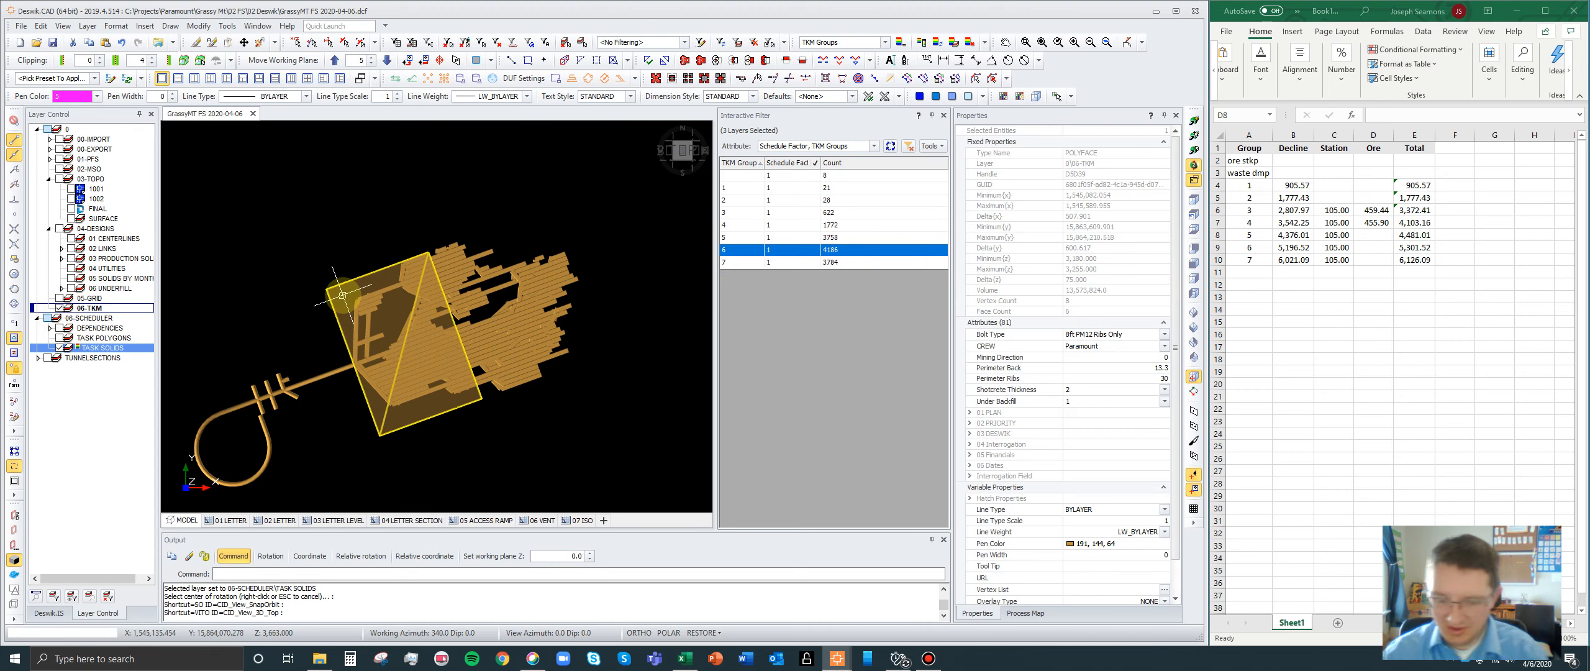
key("Delete")
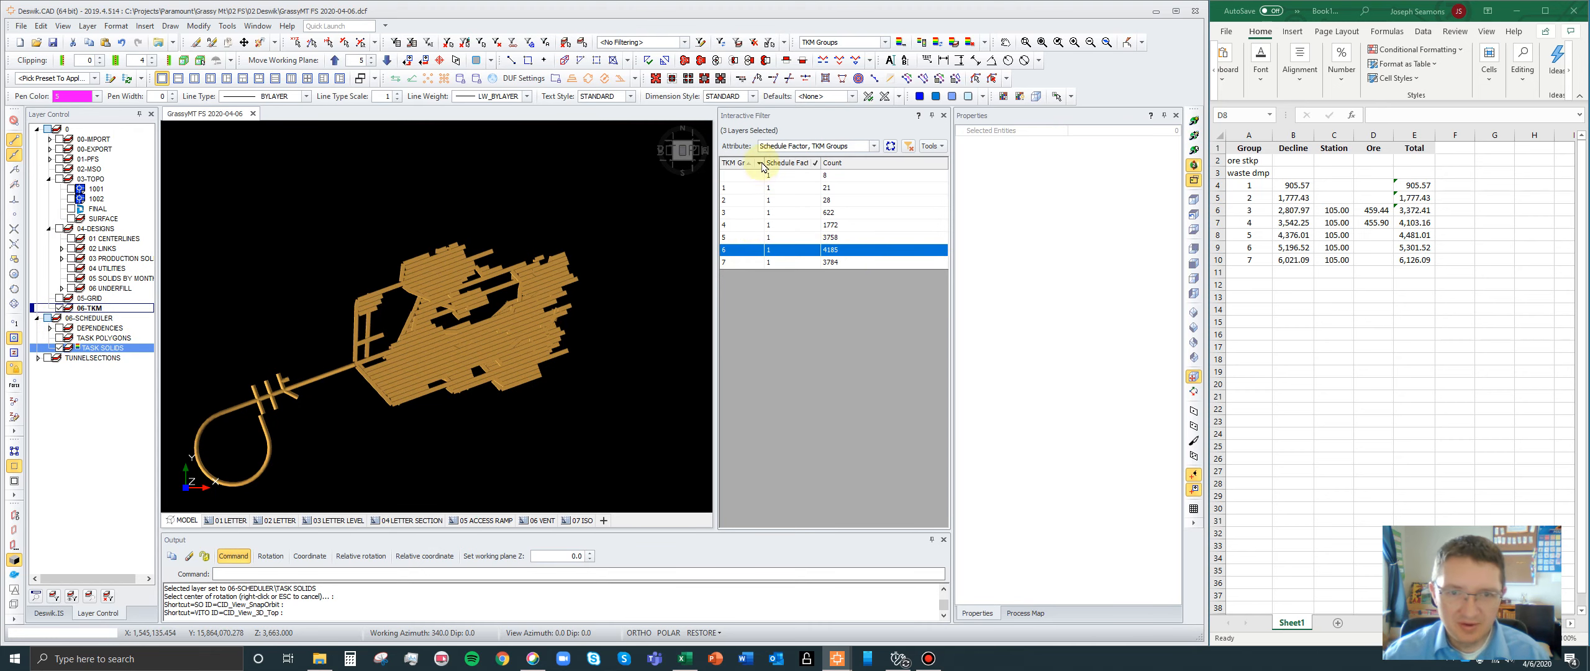
- Limit the interactive filter's TKM Groups values to 5 and 6
left_click(759, 164)
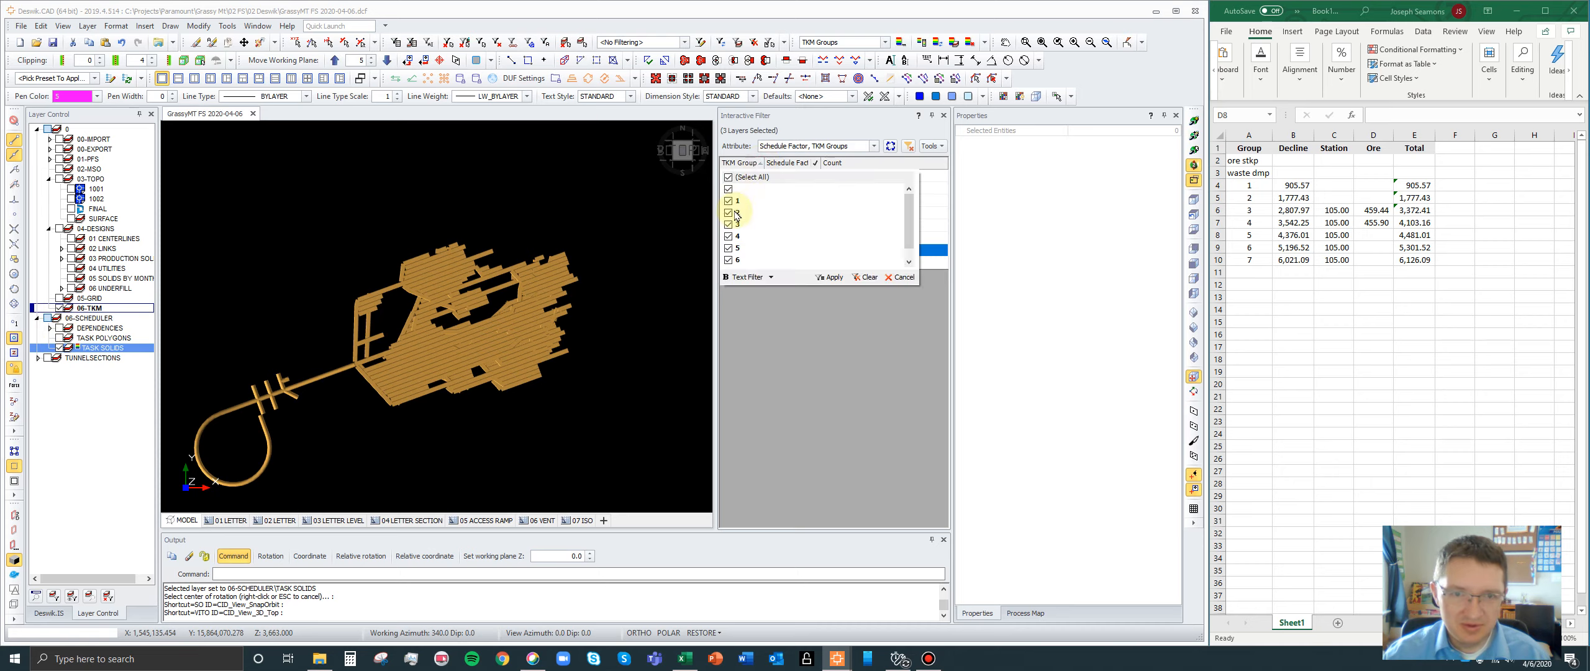
left_click(729, 247)
left_click(729, 259)
left_click(831, 277)
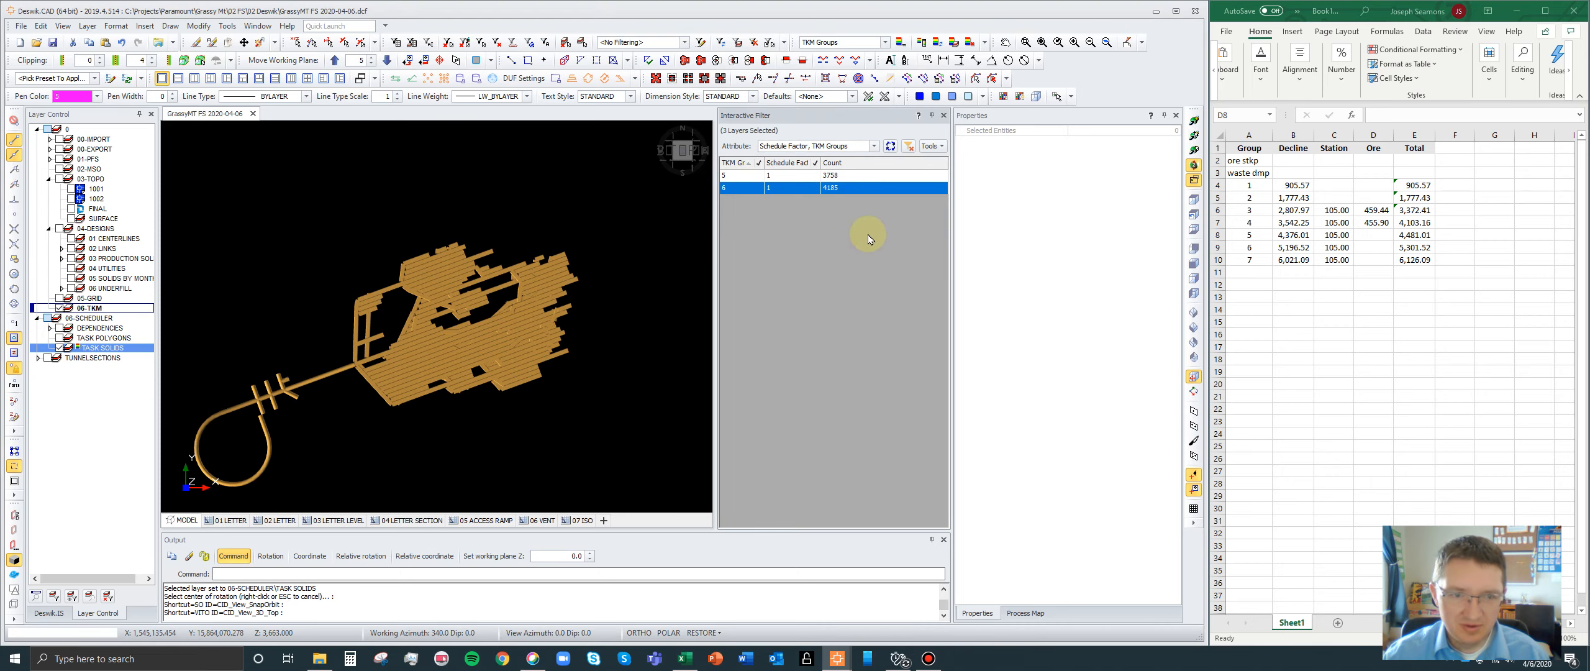
- Add ACT_TYPE to the interactive filter's attributes alongside Schedule Factor and TKM Groups
left_click(873, 147)
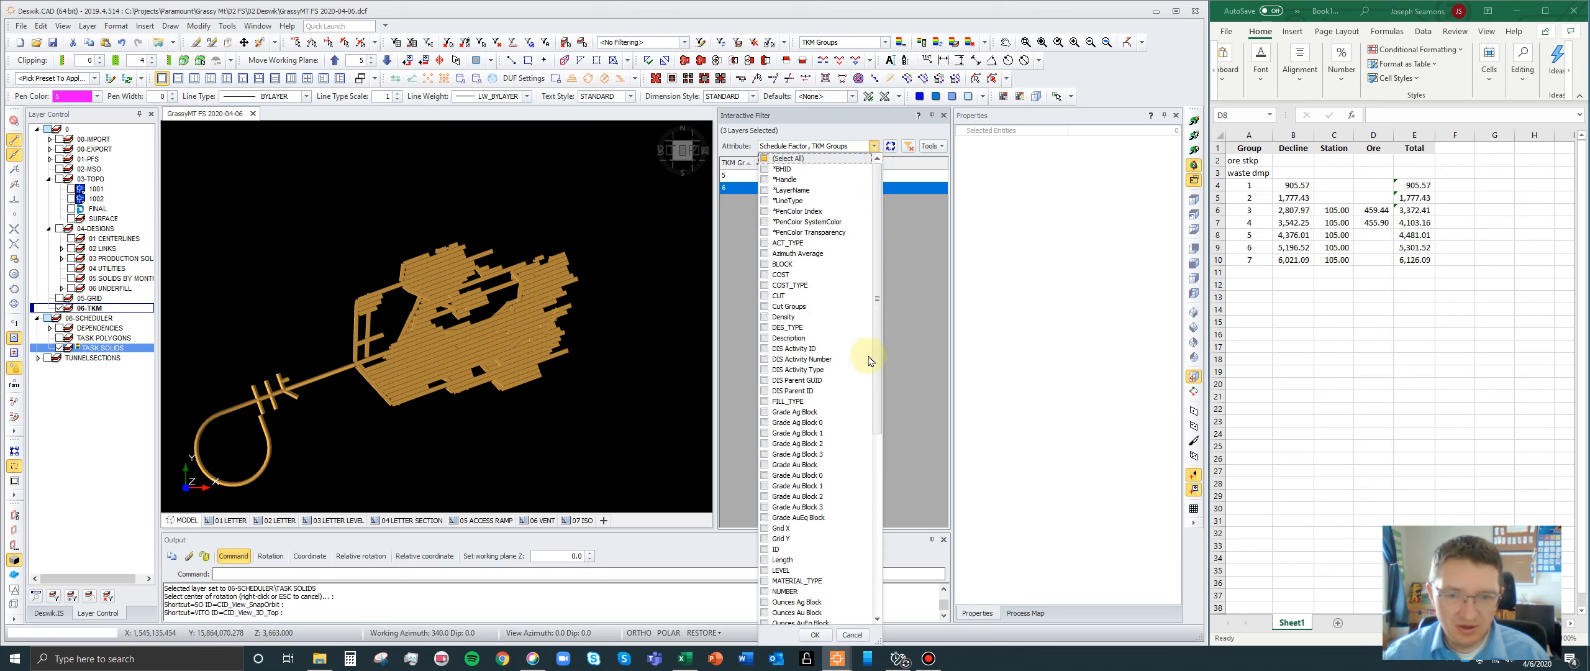
left_click_drag(876, 361, 870, 312)
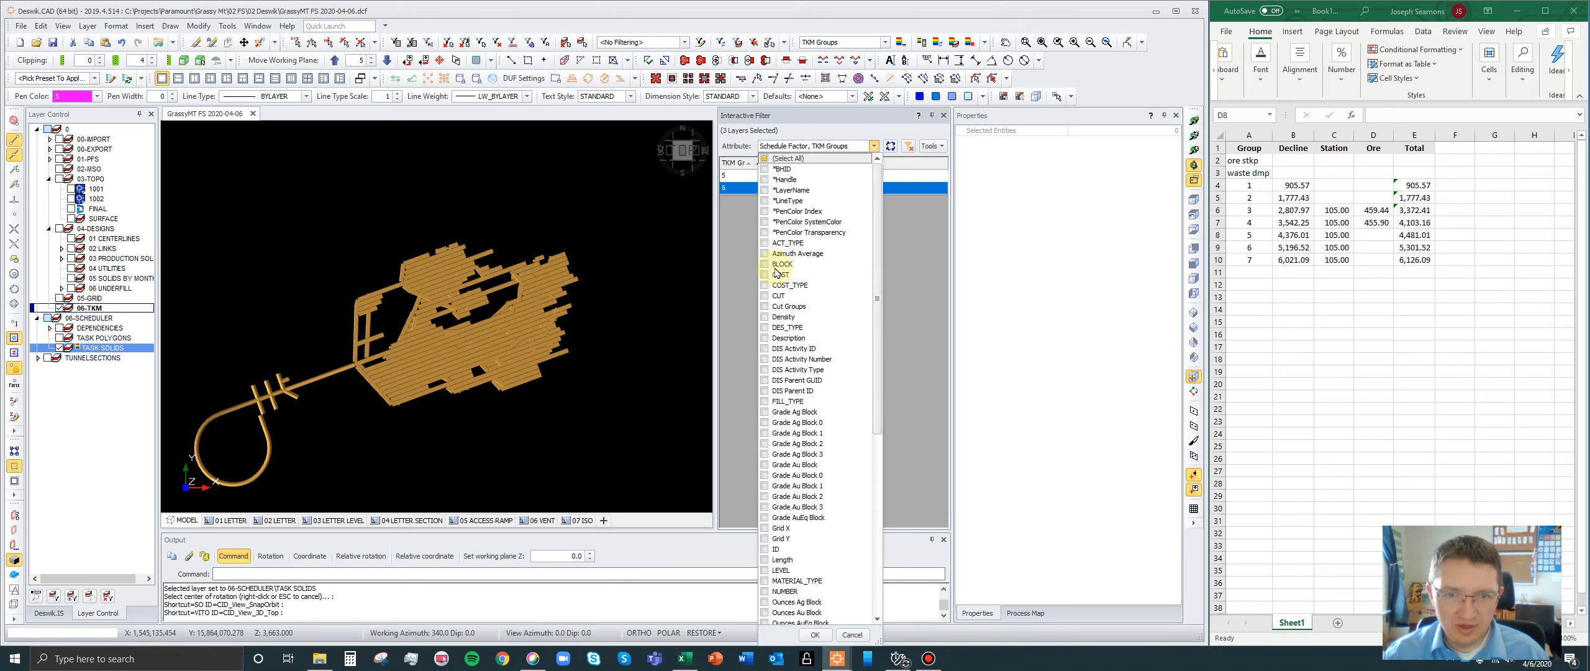
key("Return")
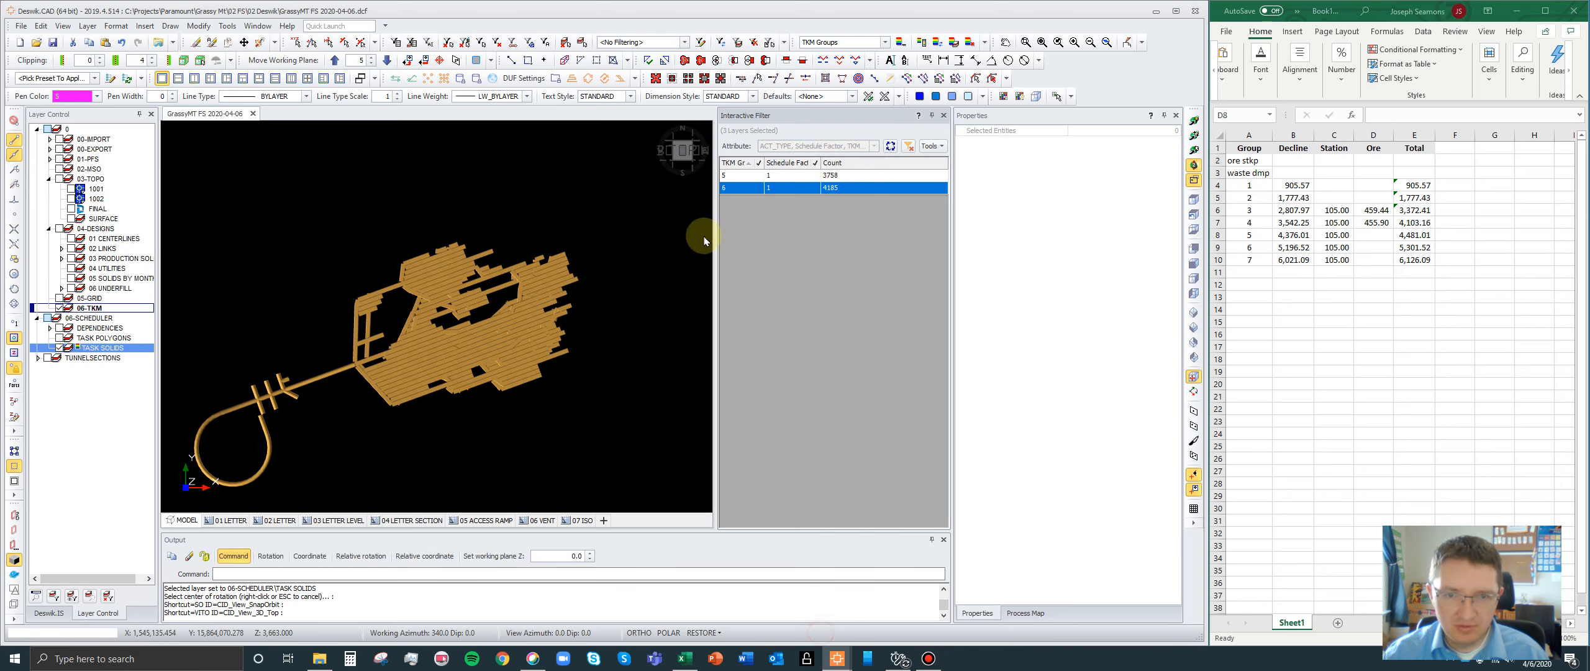
- Limit the interactive filter's ACT_TYPE values to STP and TRT
left_click(752, 164)
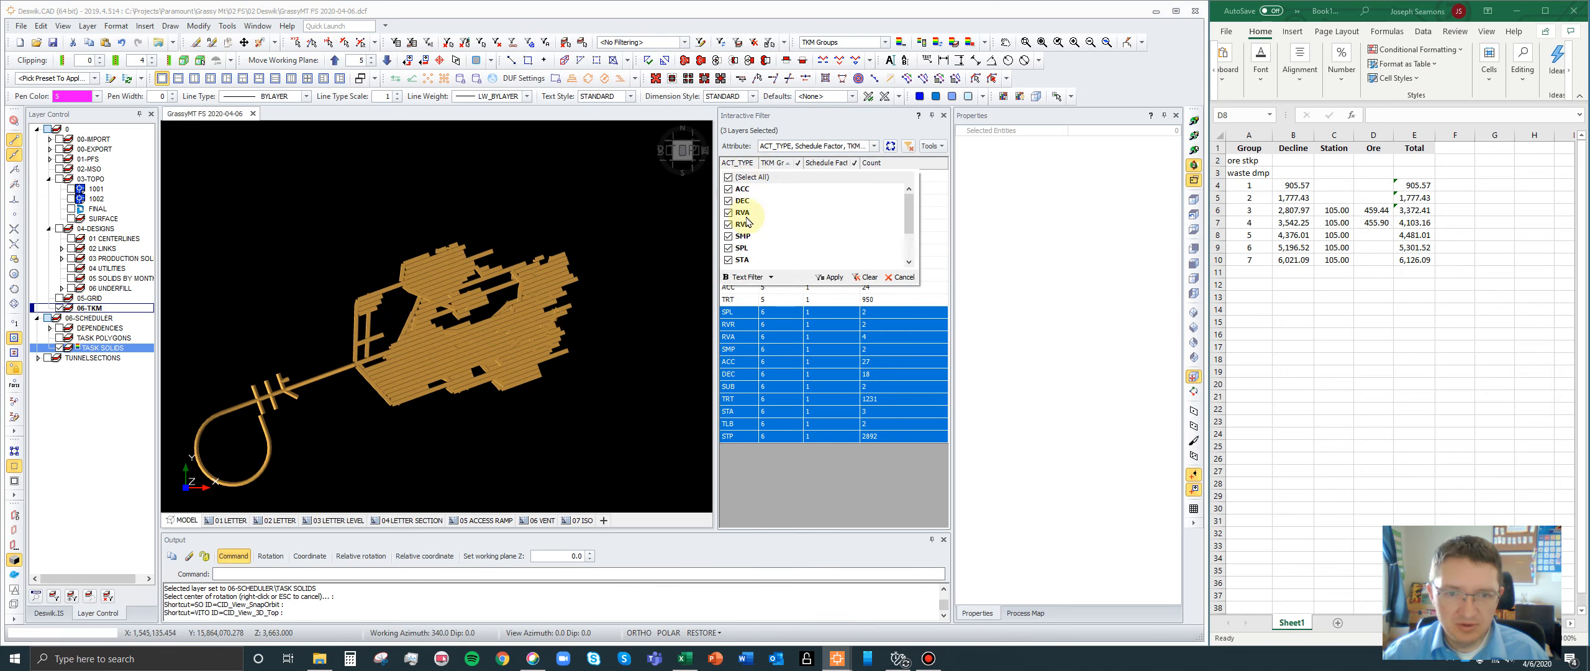
scroll(741, 264, "down", 1)
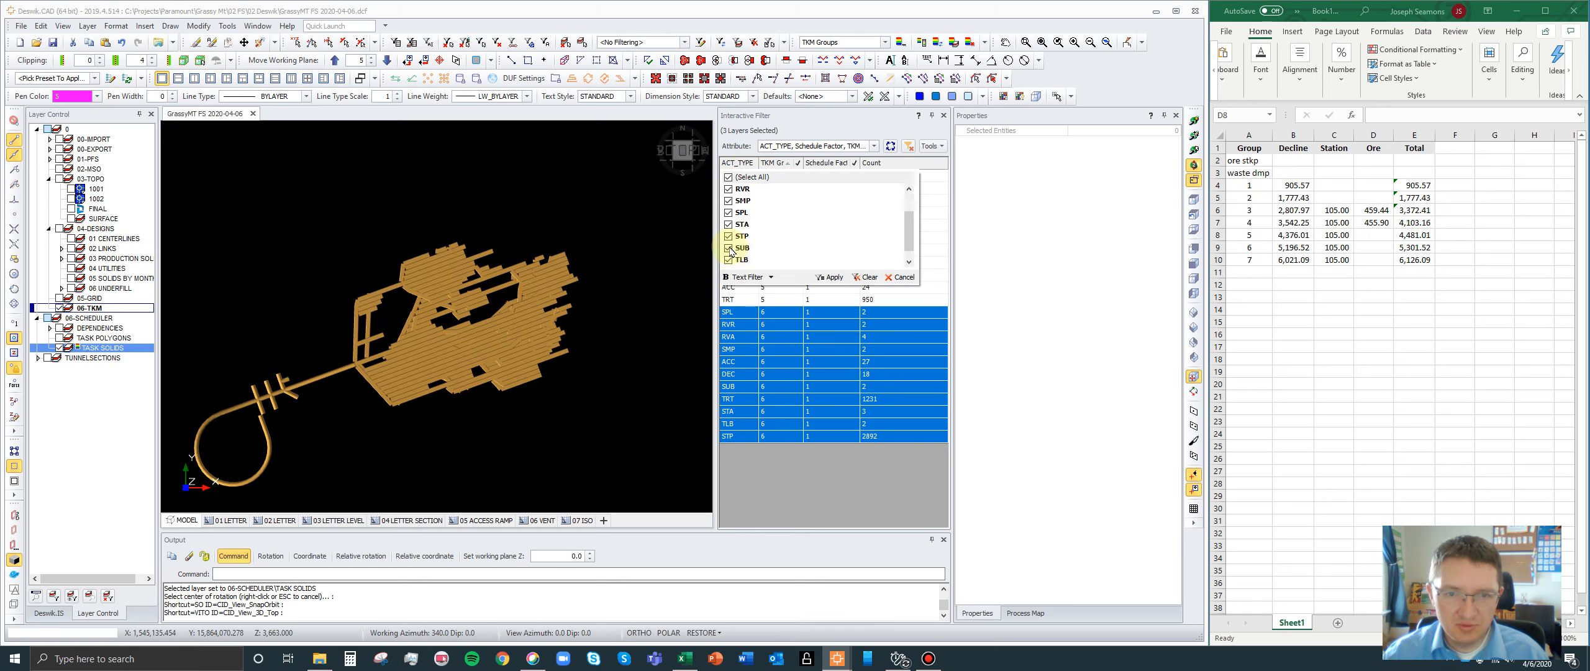
left_click(728, 177)
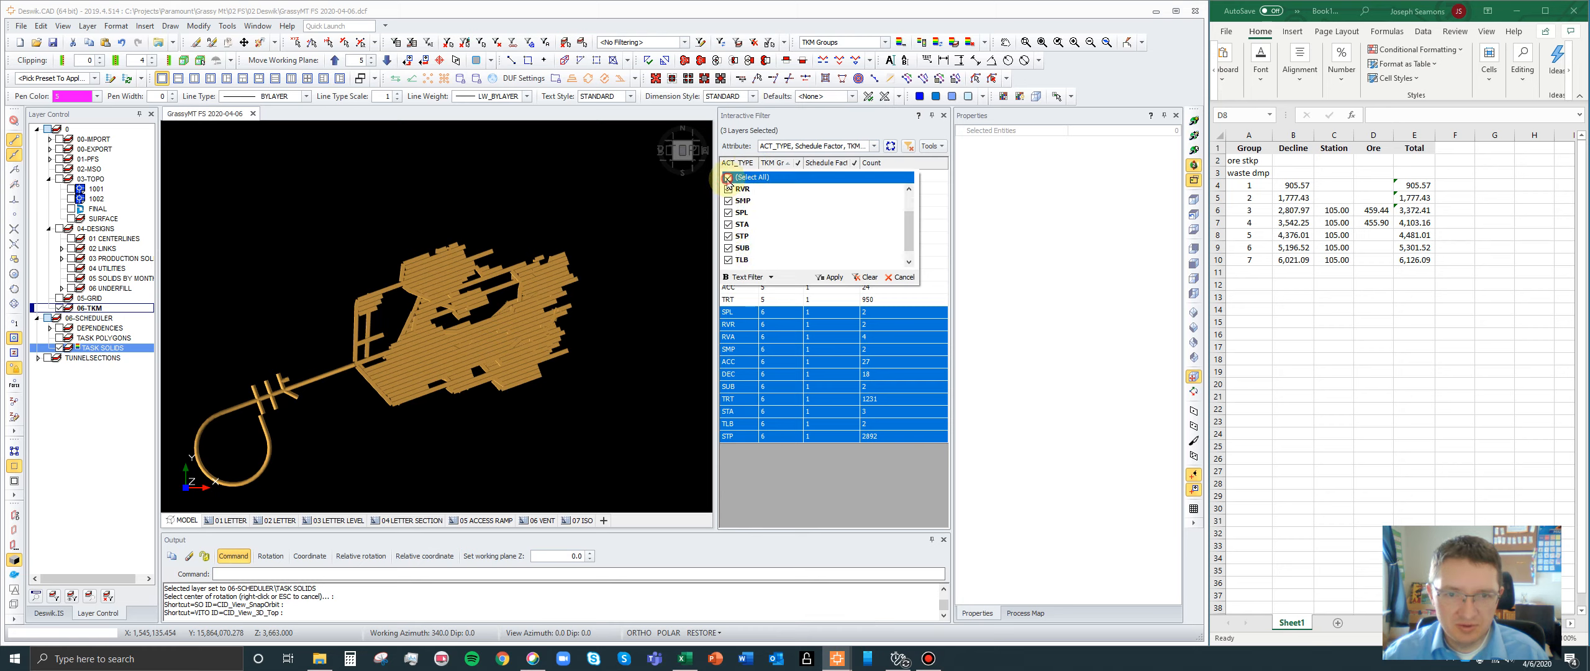
left_click(728, 237)
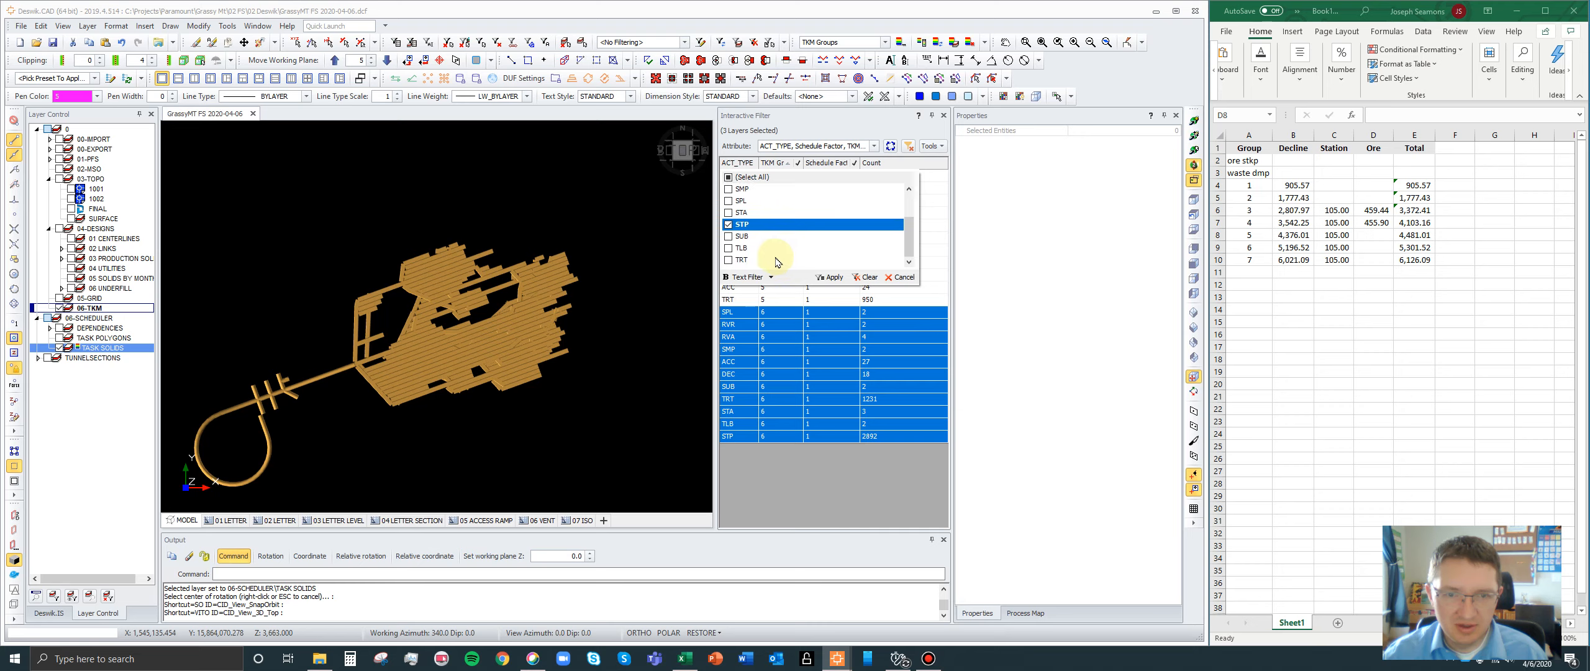
left_click(729, 260)
left_click(833, 277)
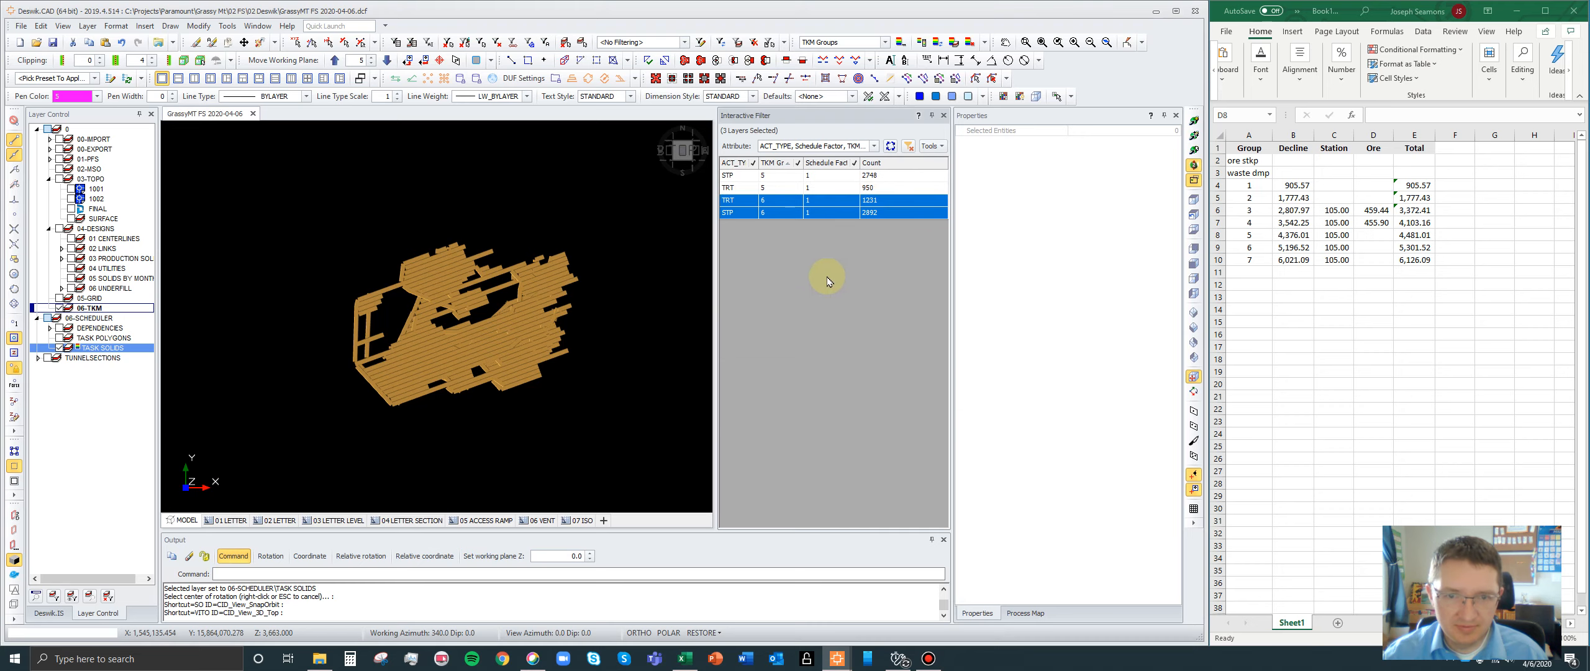
- Display the TRT and STP solids of group 6, make 06-TKM the current layer, and select all the displayed solids
left_click(758, 202)
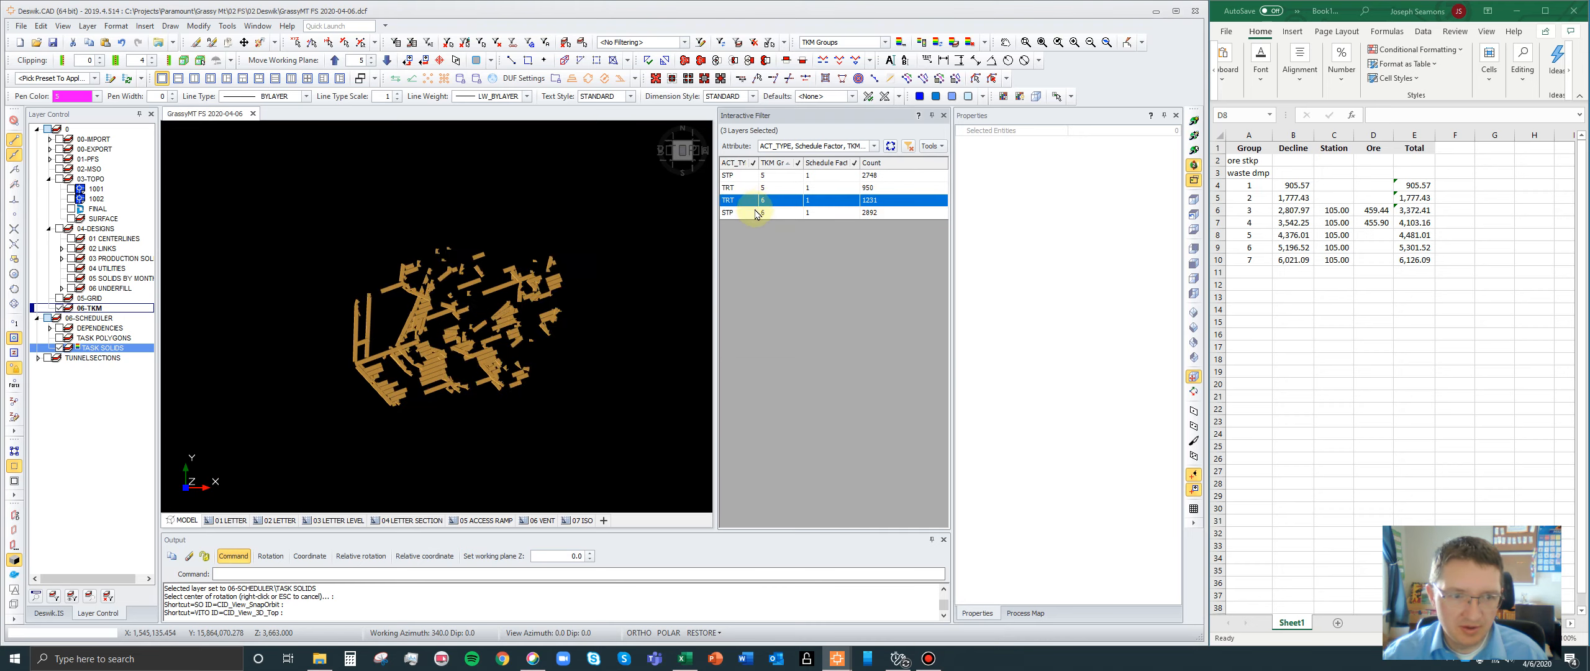
left_click(755, 214, "ctrl")
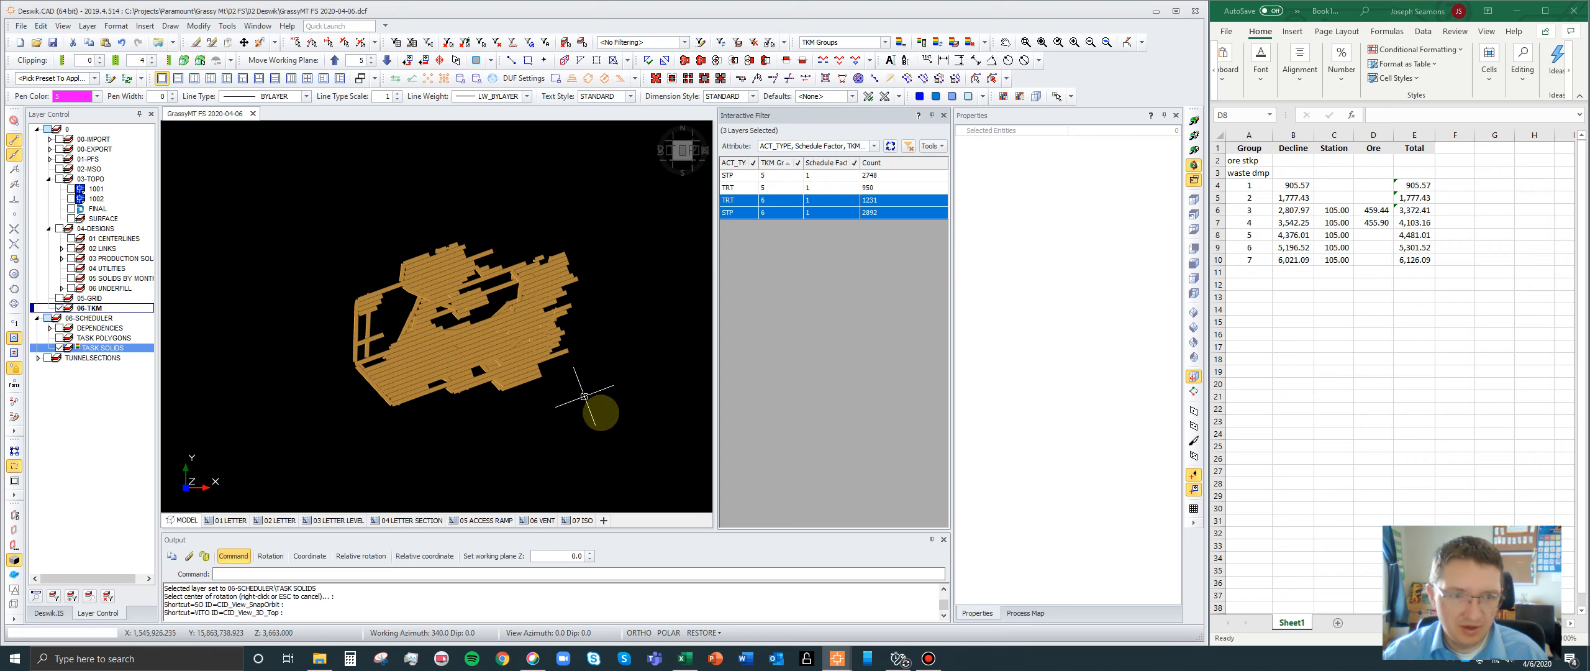
left_click(123, 308)
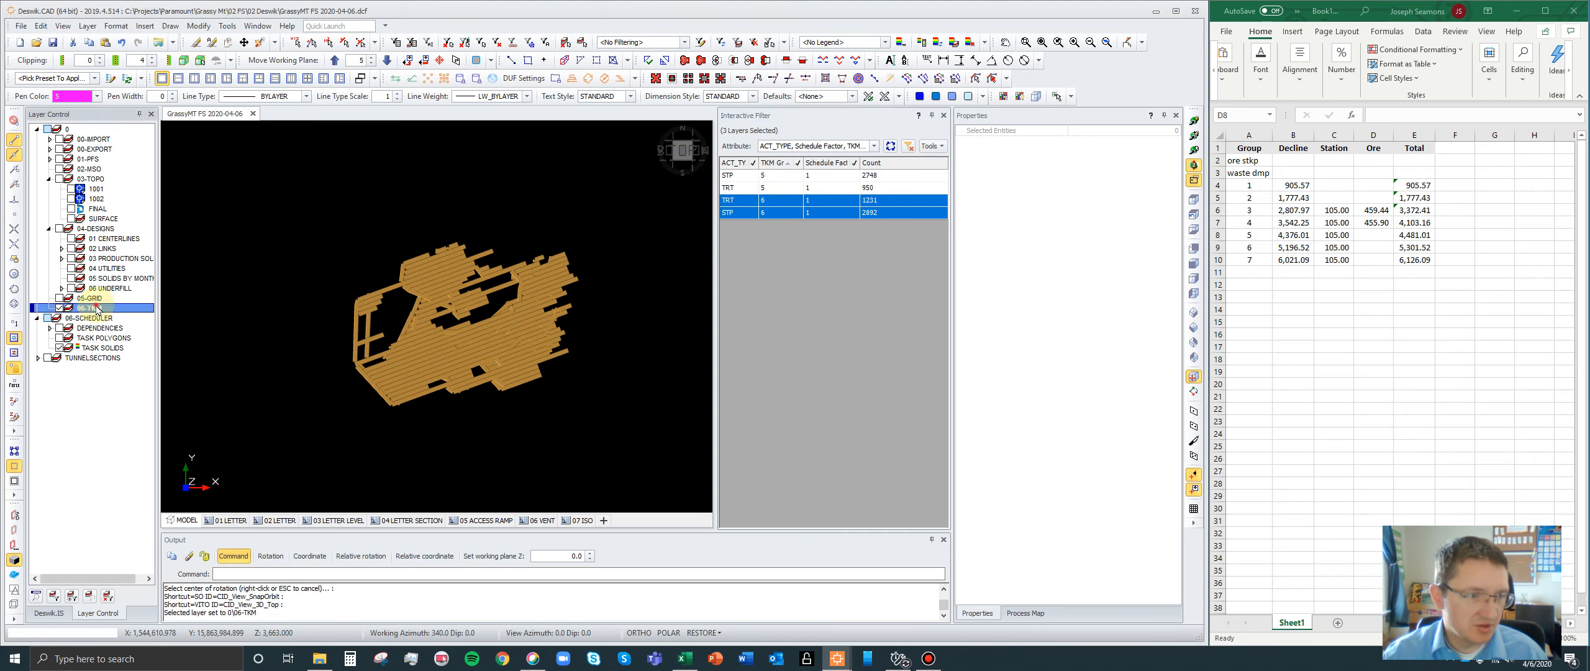
left_click(631, 394)
left_click_drag(657, 437, 262, 174)
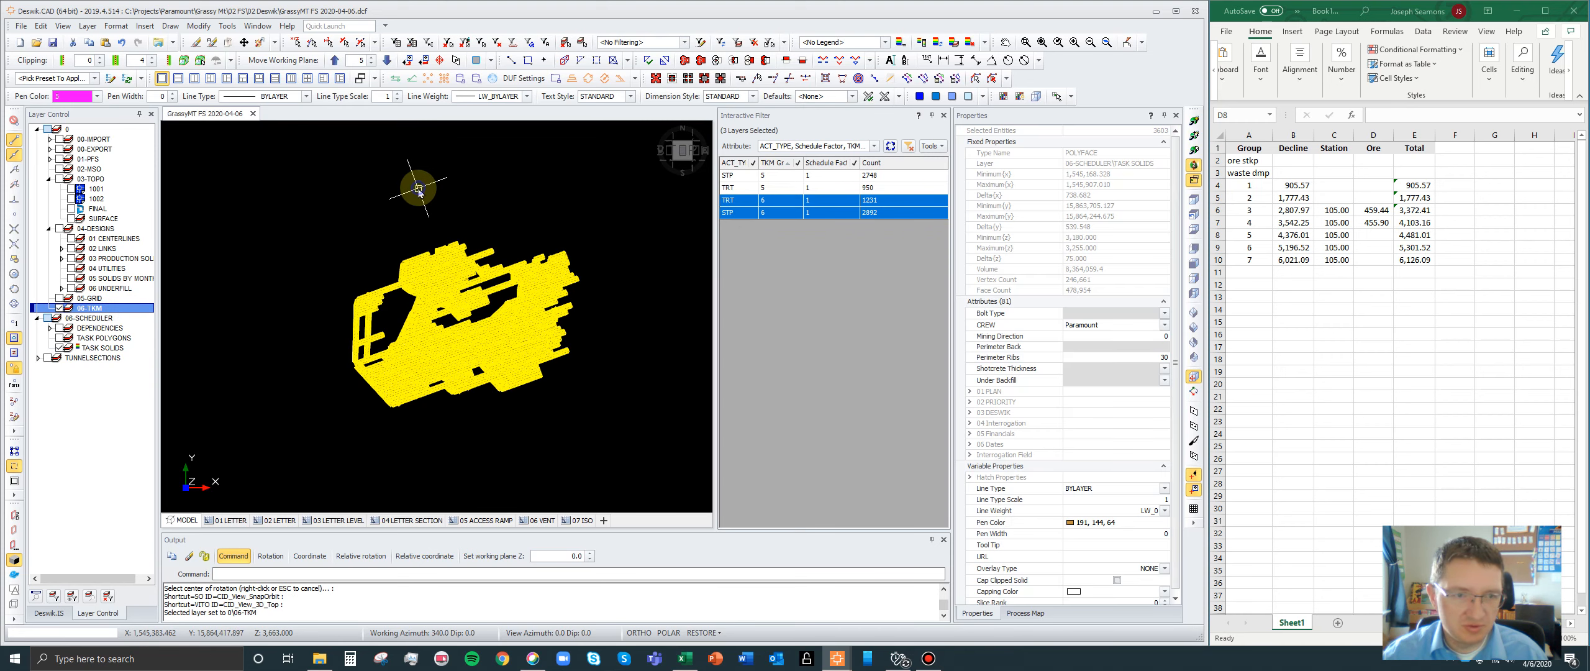
- Draw a 3D minimal bounding box around the selected group 6 solids, grouping them all together and placing it on the 06-TKM layer
right_click(418, 188)
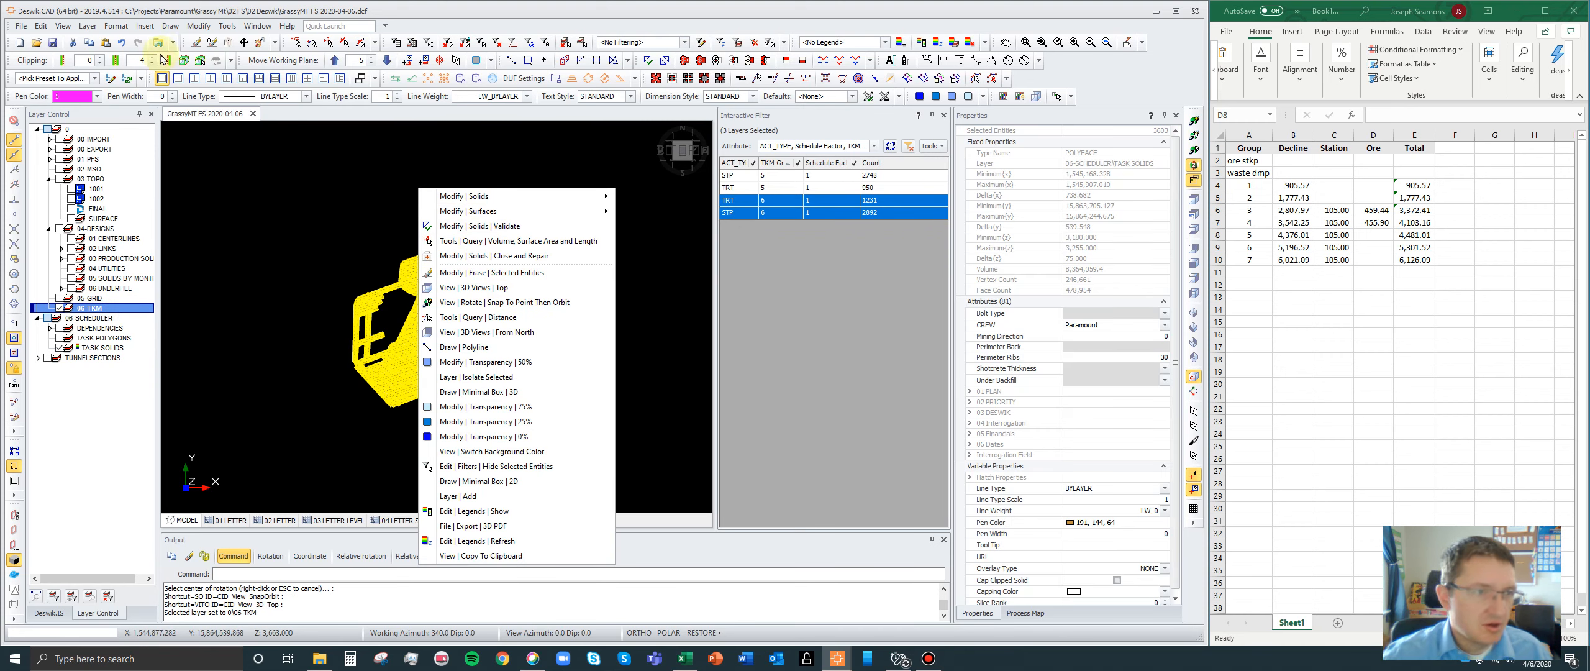
left_click(171, 26)
left_click(170, 25)
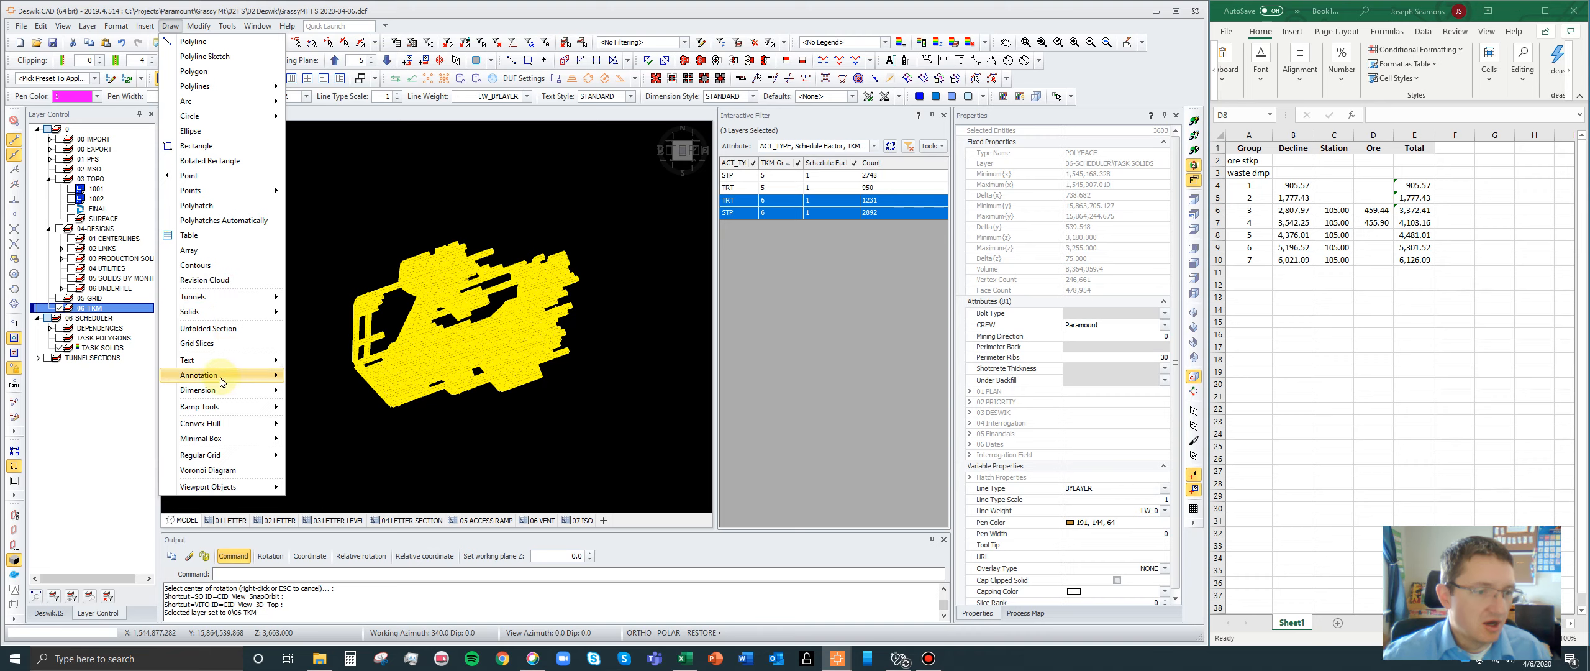
mouse_move(233, 439)
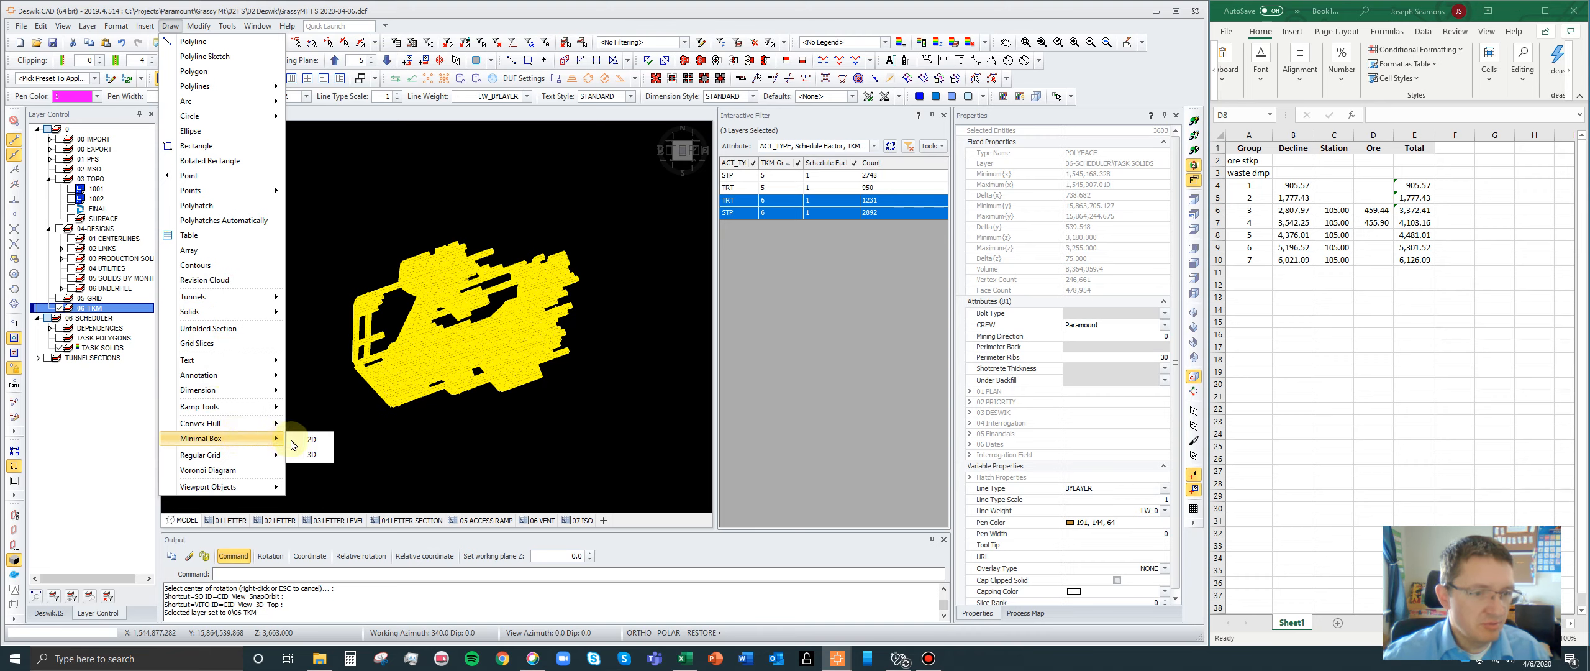
left_click(311, 454)
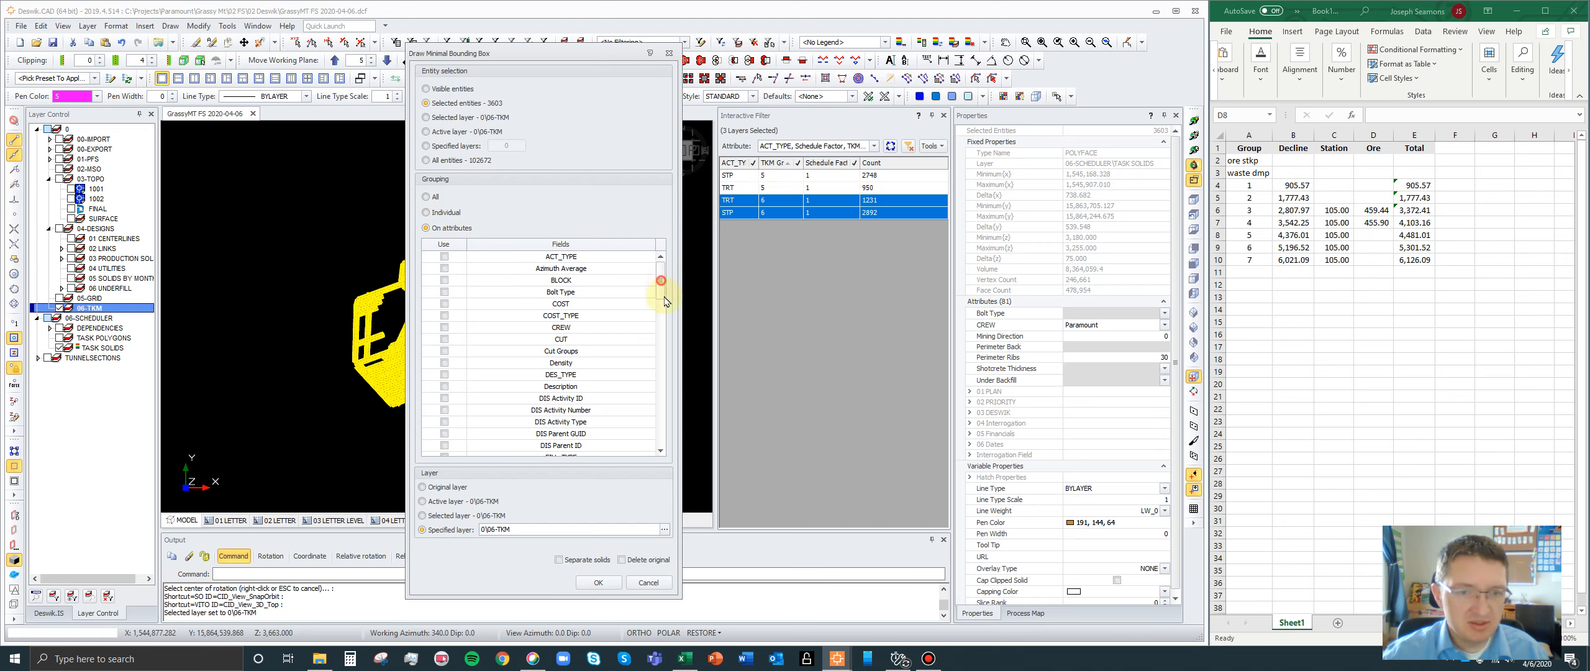
mouse_move(663, 301)
left_mouse_down()
mouse_move(663, 429)
mouse_move(663, 280)
left_mouse_up()
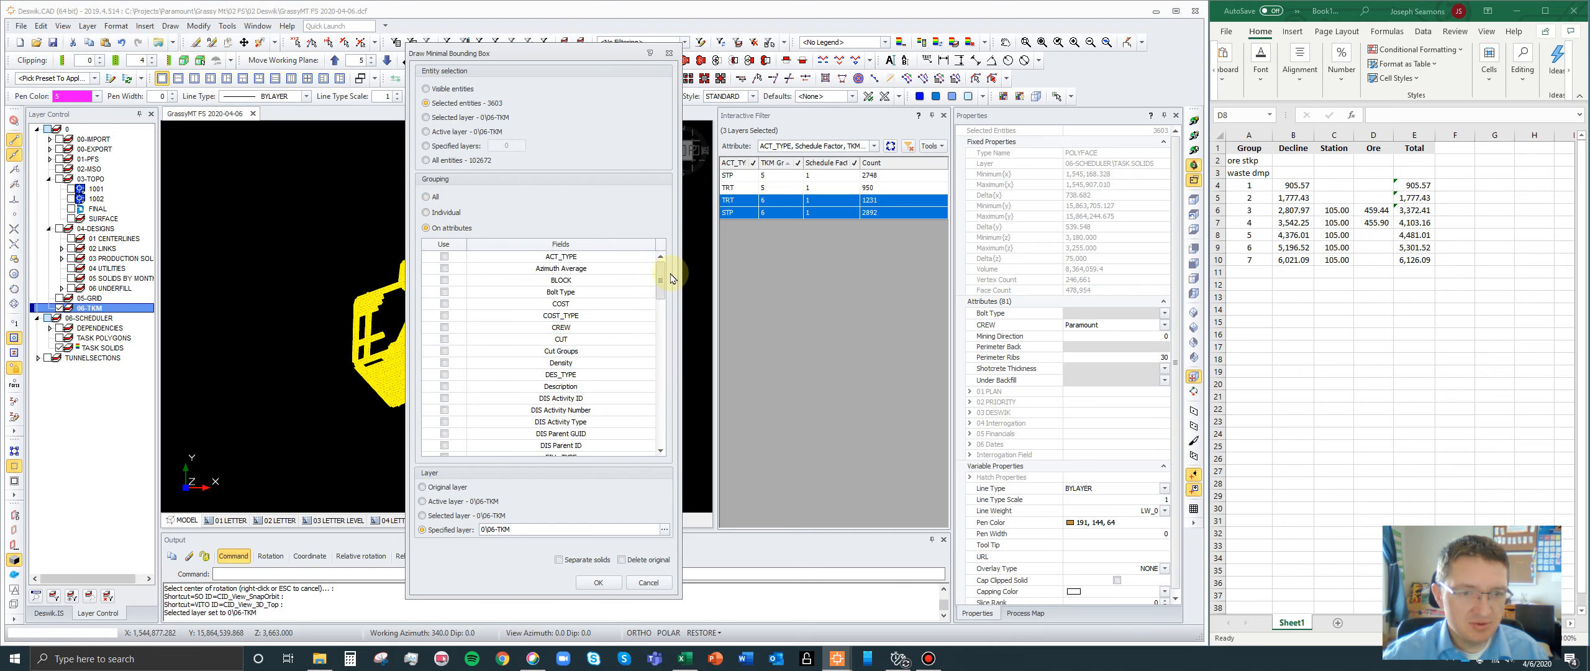
left_click(426, 197)
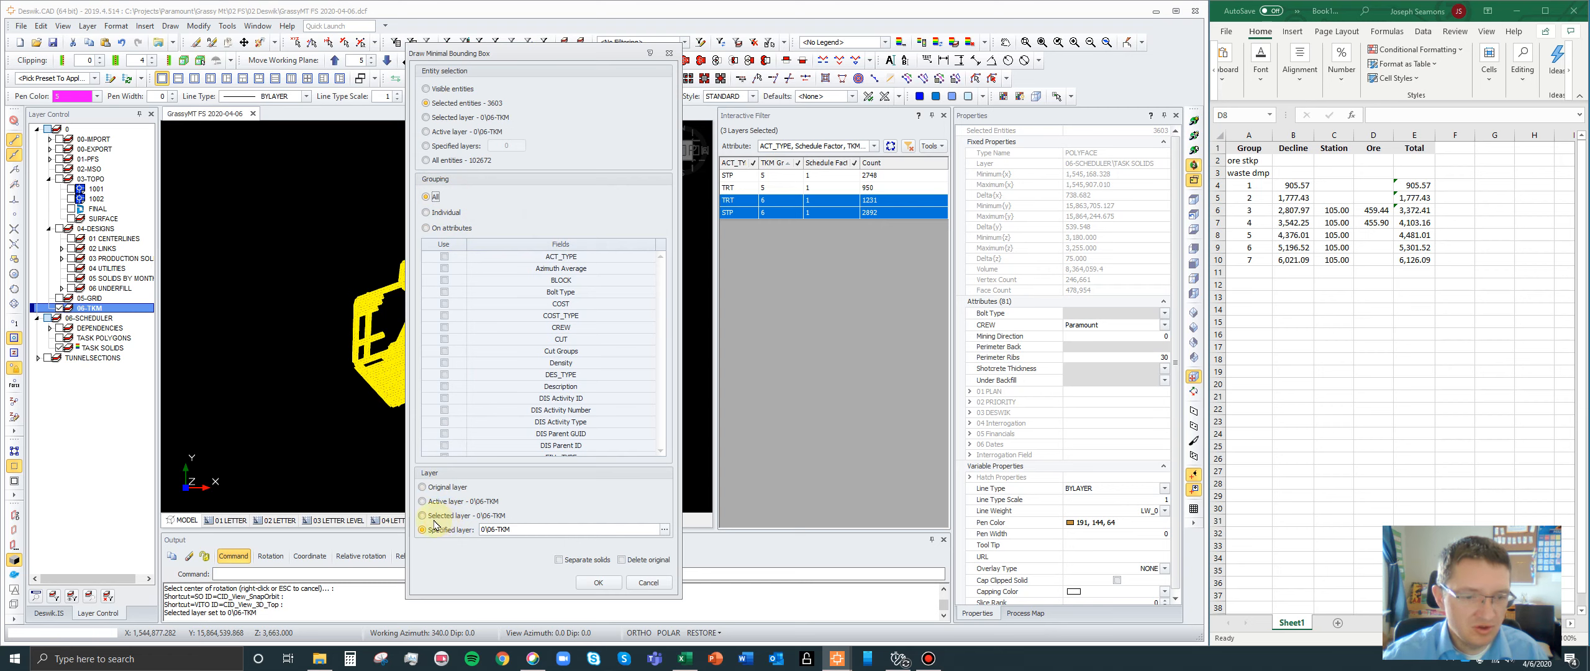
left_click(597, 582)
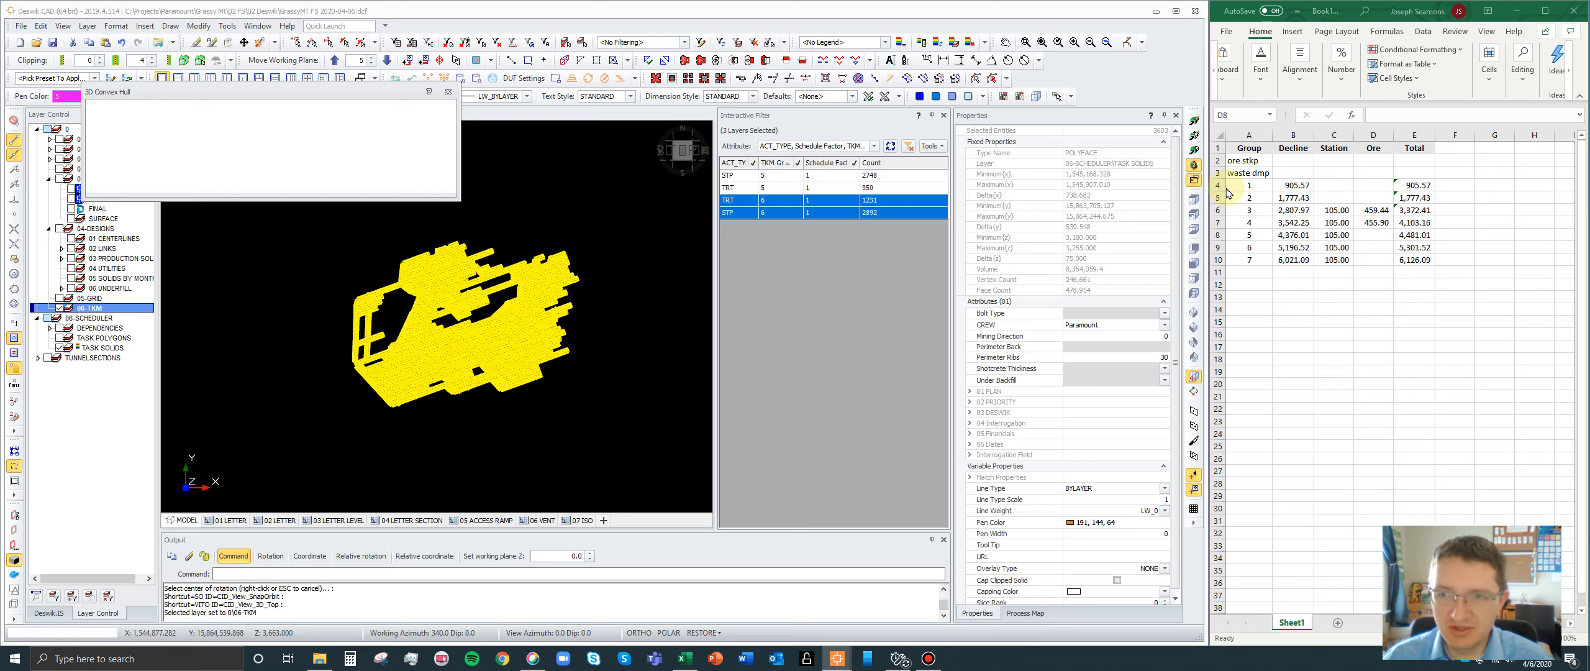
left_click_drag(1236, 161, 1420, 160)
left_click_drag(1236, 173, 1410, 173)
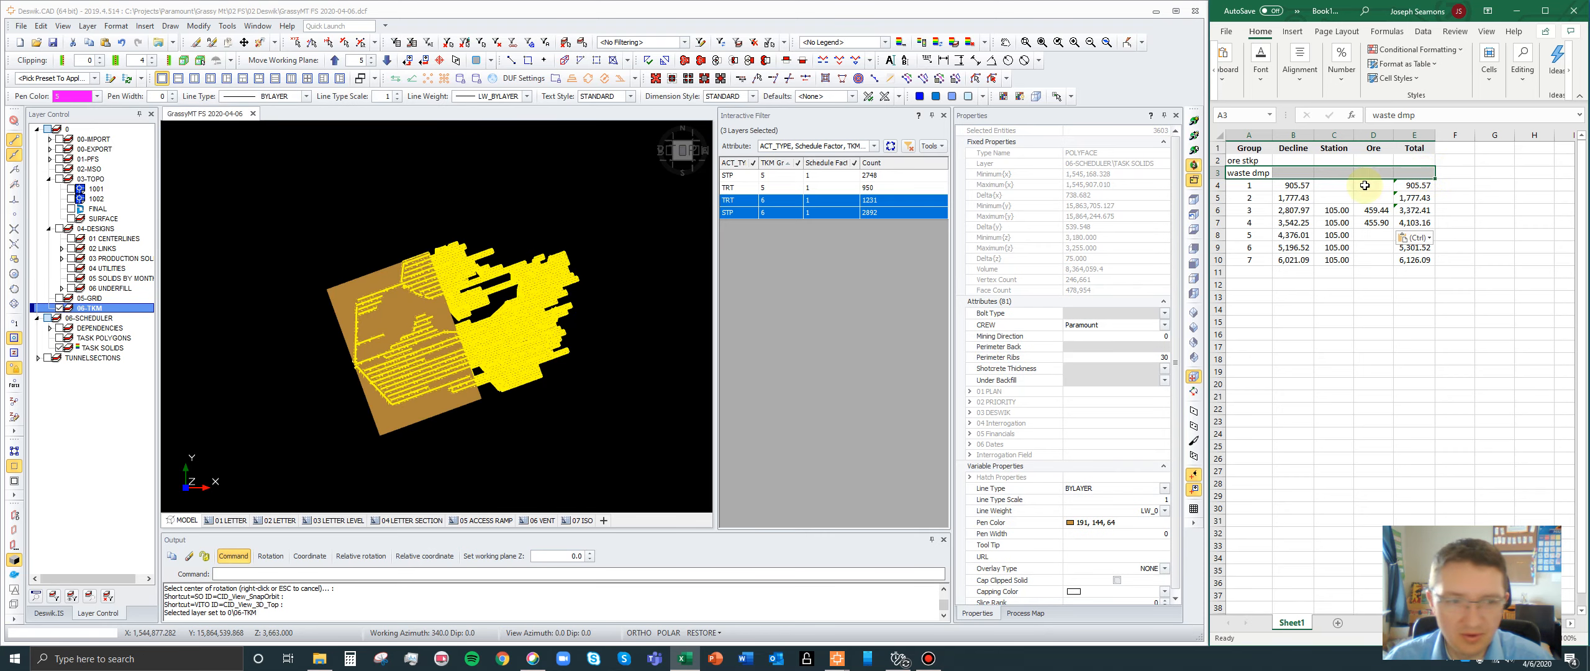
- Clear the selection and make the group 6 3D bounding box translucent
left_click(482, 476)
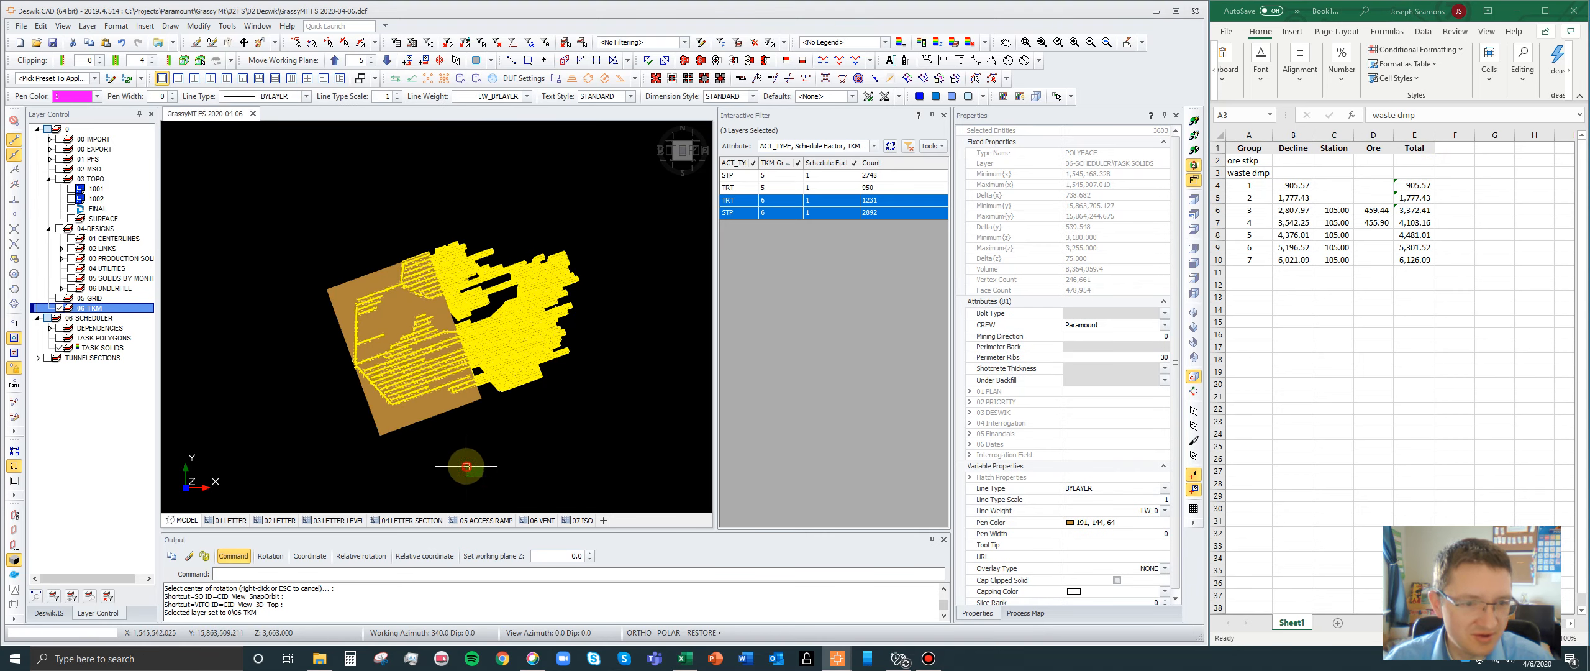
key("Escape")
scroll(413, 363, "up", 2)
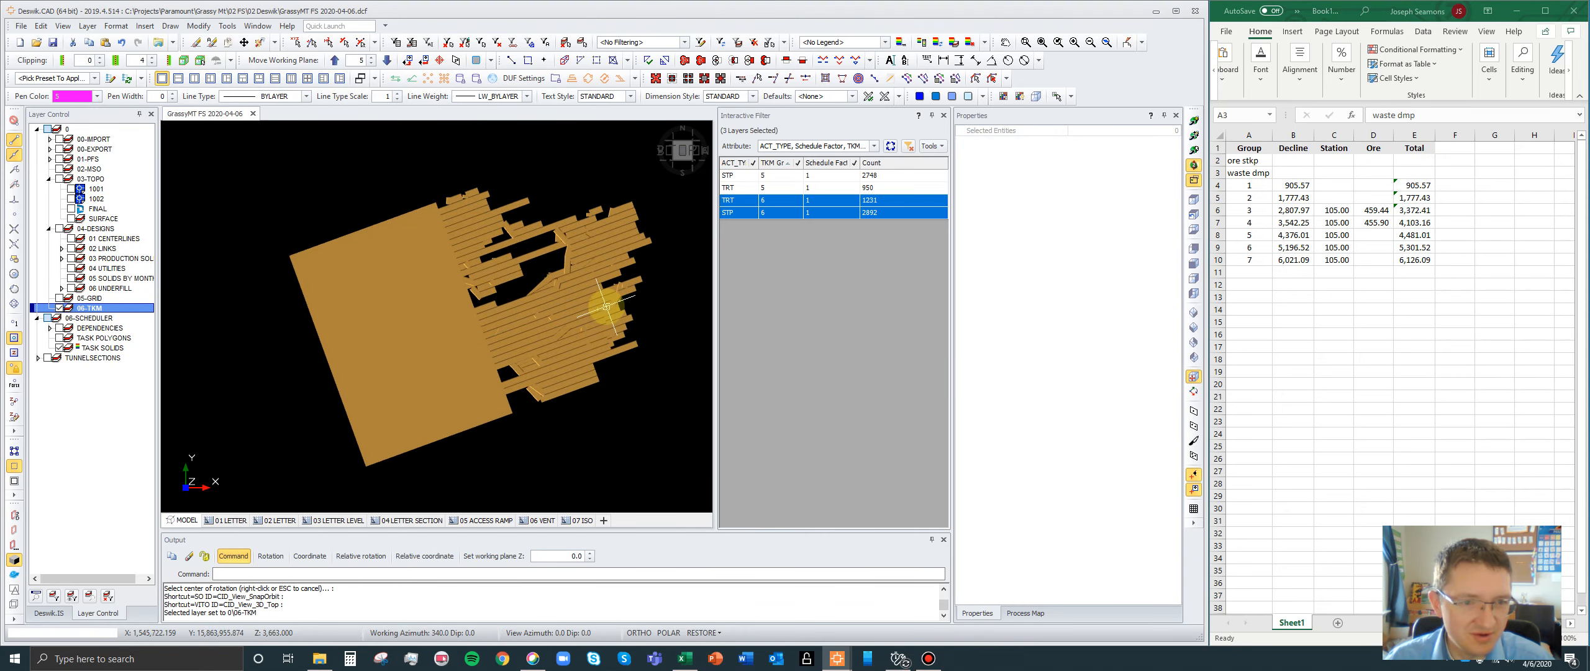
left_click(352, 239)
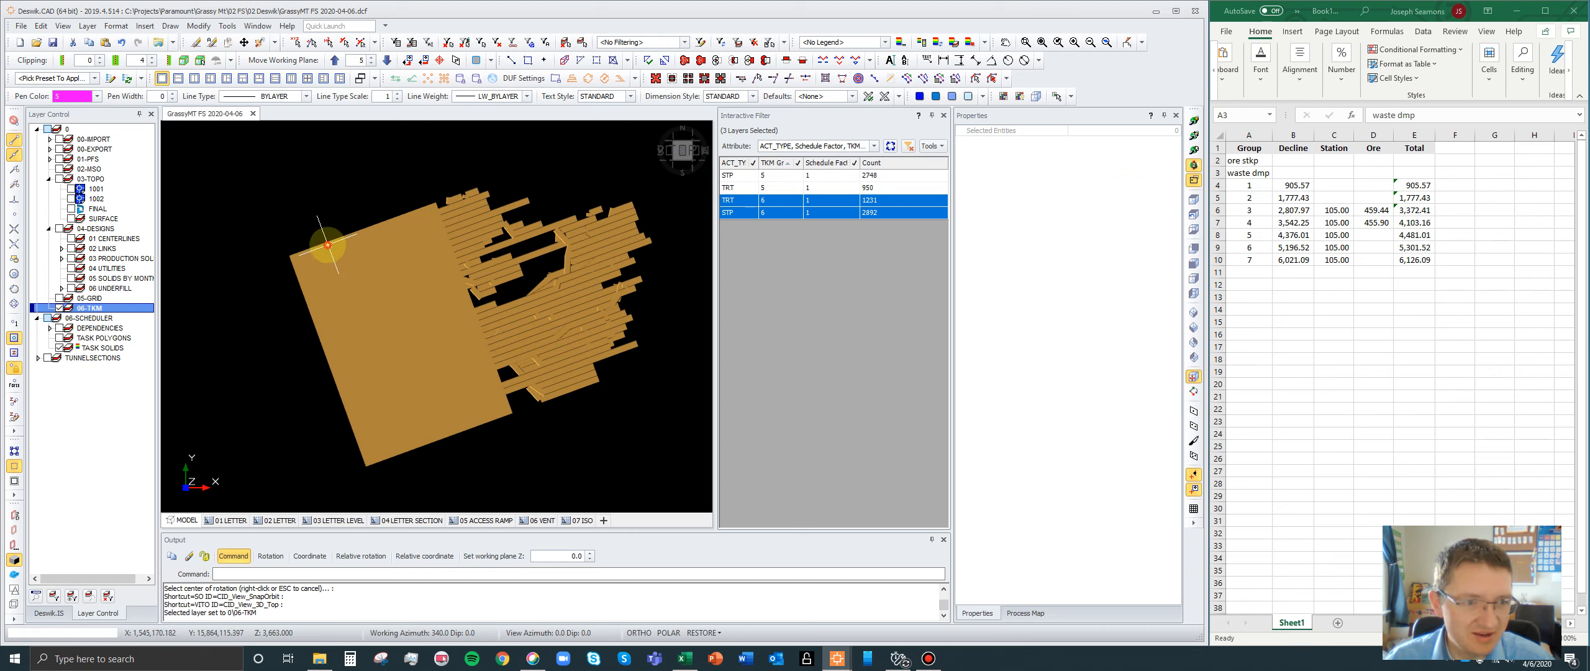
left_click(951, 97)
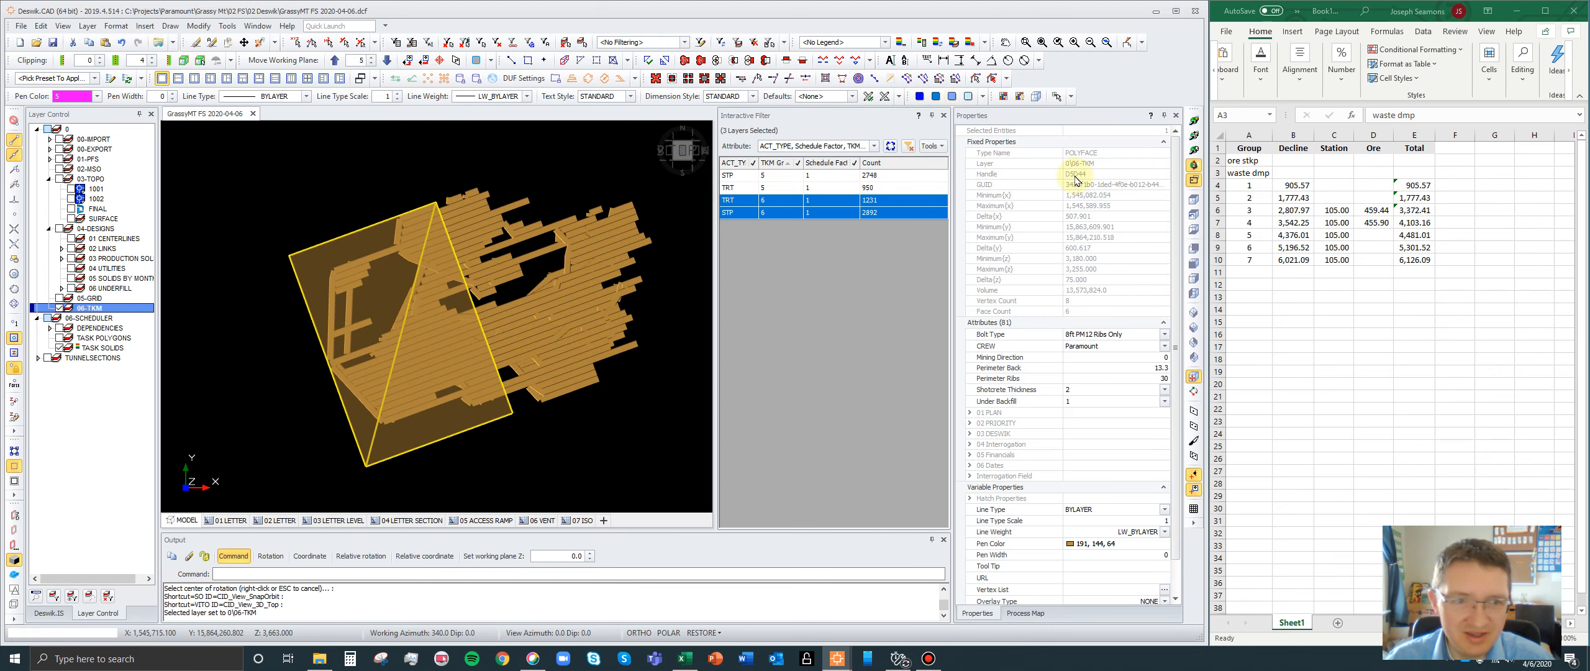
- Inspect the translucent group 6 bounding box from an oblique angle and delete it
left_click(1196, 136)
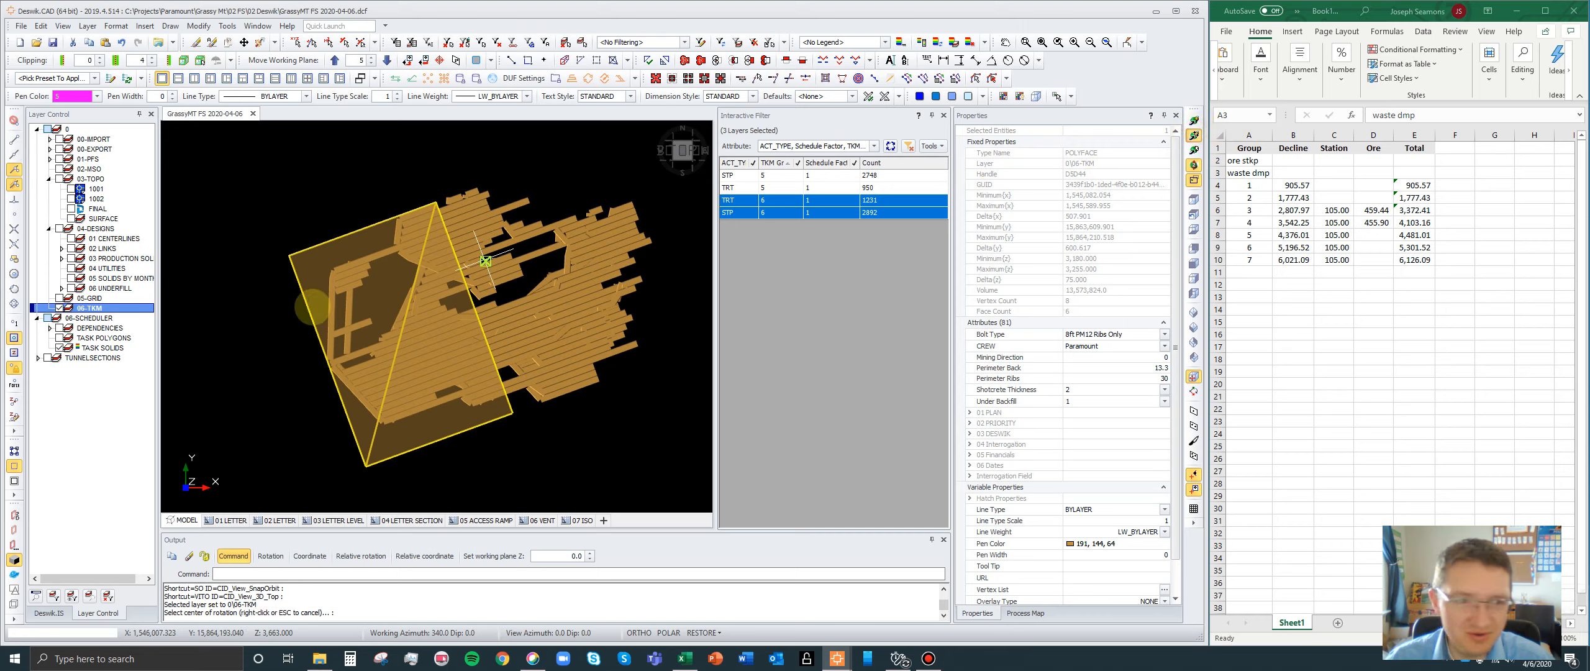
left_click(378, 299)
left_click_drag(482, 470, 456, 377)
scroll(283, 303, "down", 3)
right_click(432, 217)
key("Escape")
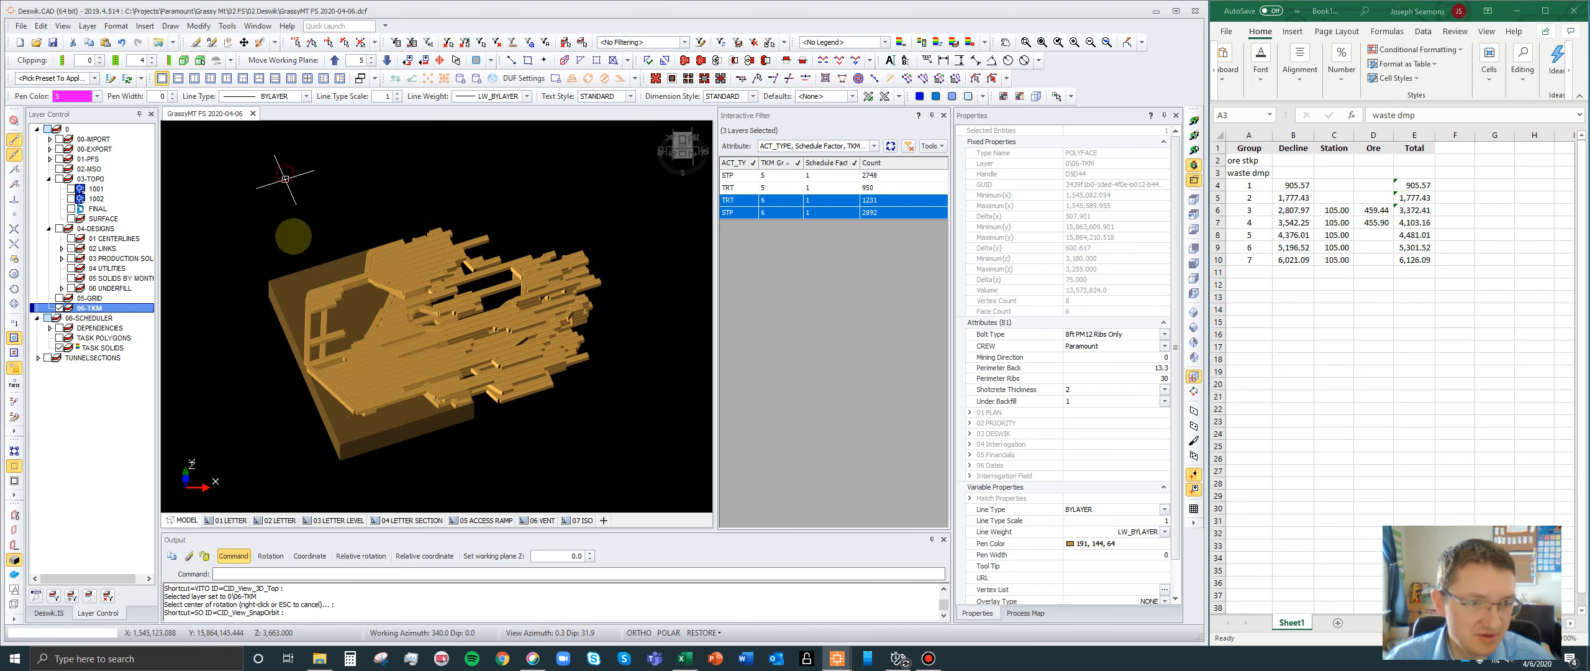
left_click(297, 279)
key("Delete")
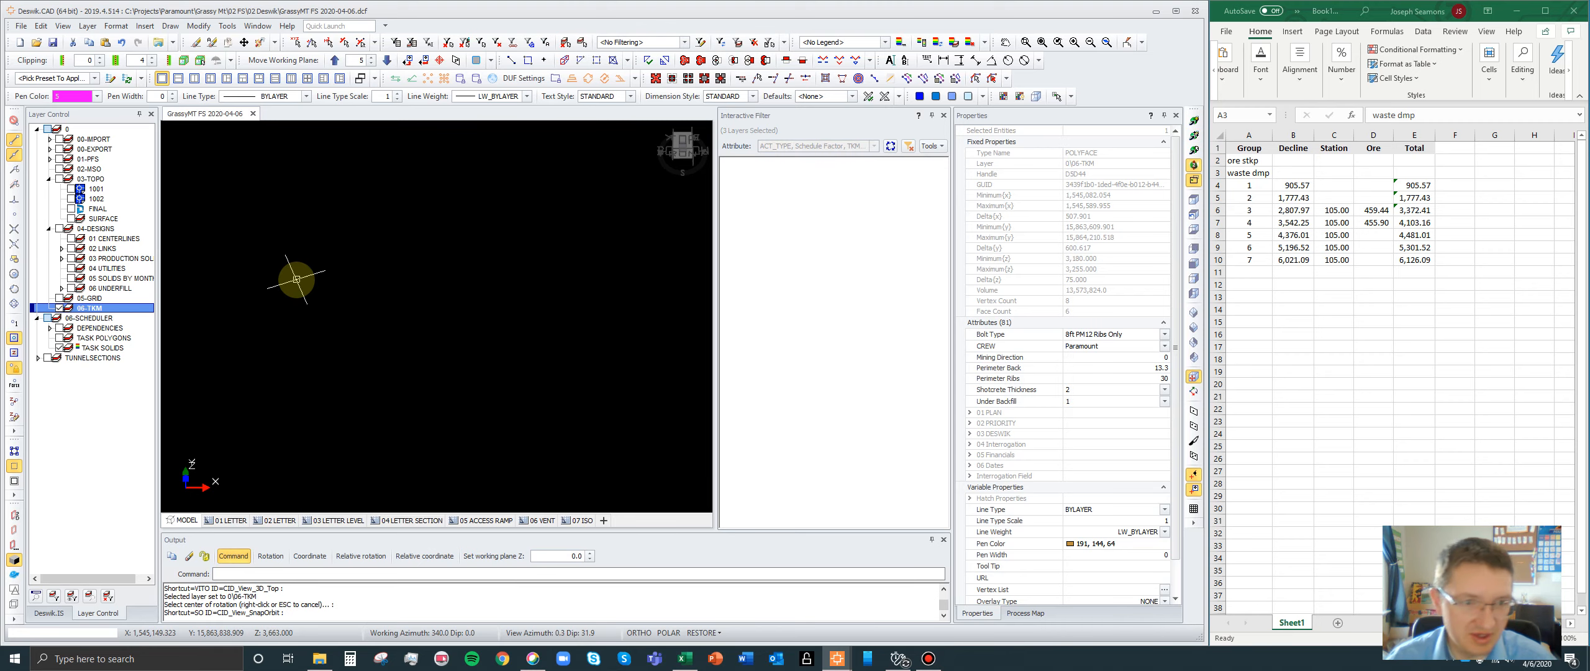
- Draw a 2D minimal box around all displayed group 6 STP and TRT solids, grouping by All on the active 06-TKM layer
left_click_drag(652, 460, 251, 164)
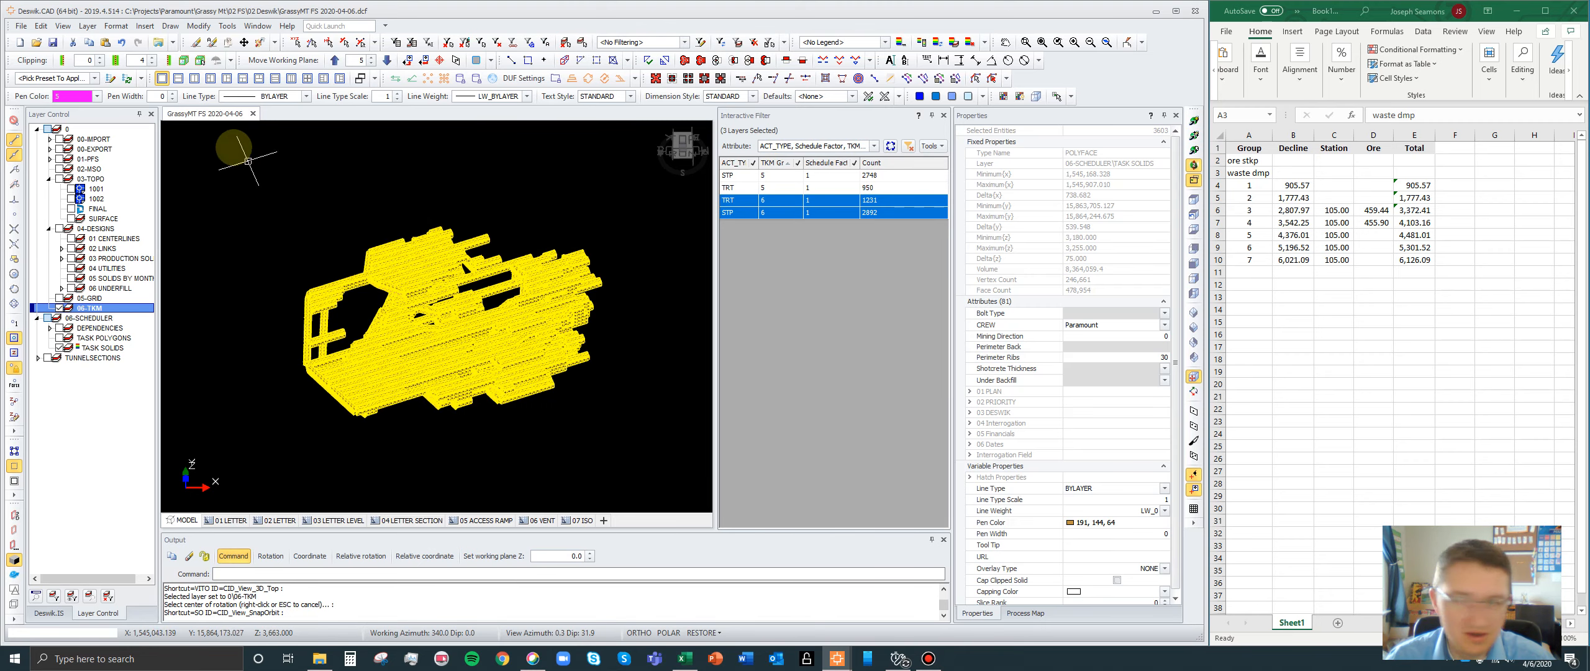
left_click(169, 26)
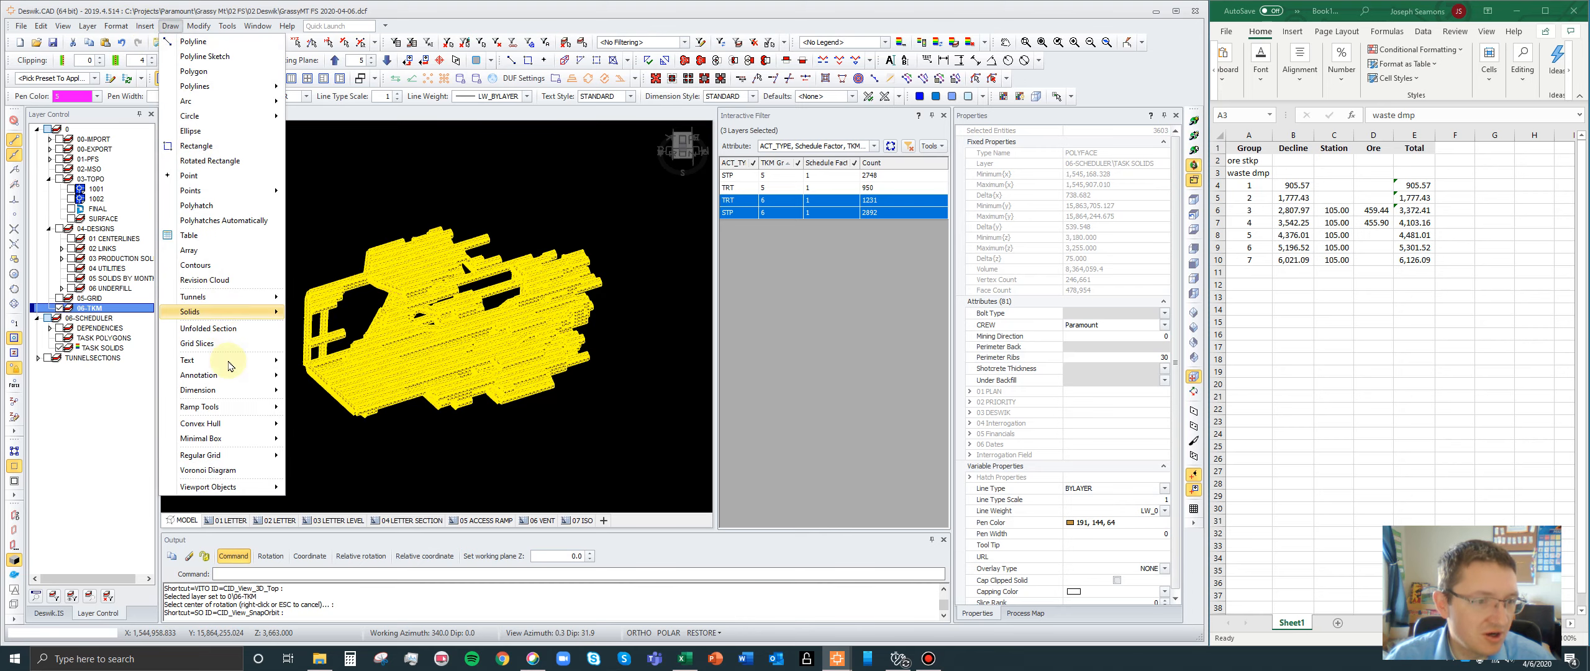
mouse_move(226, 441)
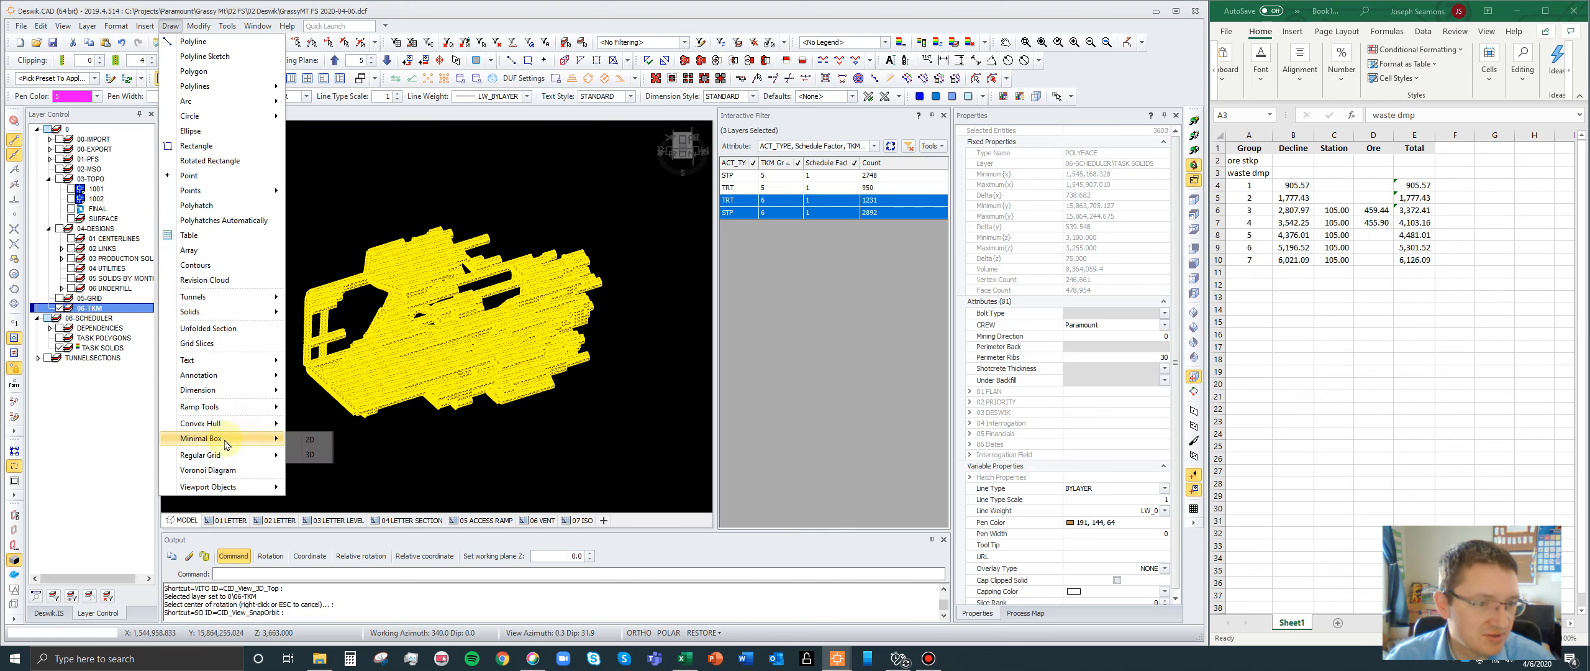
left_click(320, 442)
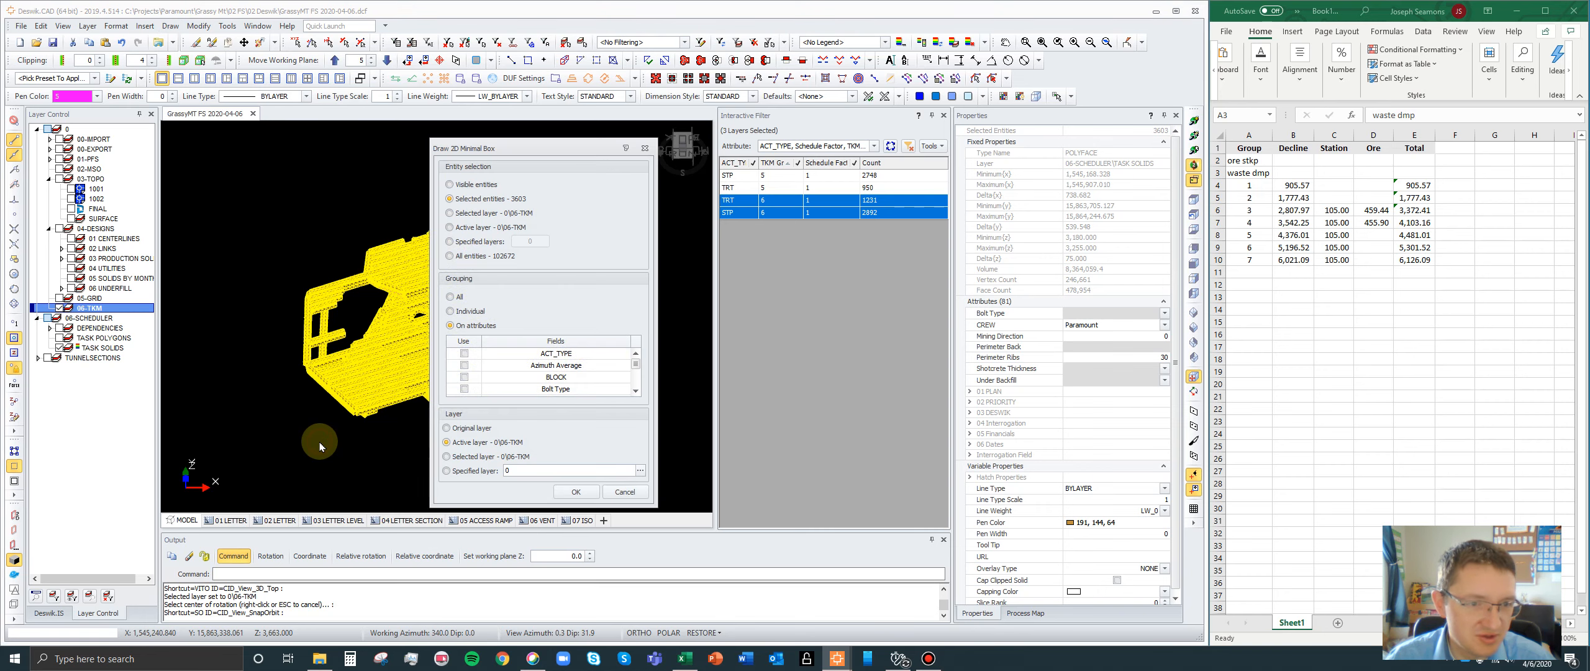
left_click(451, 297)
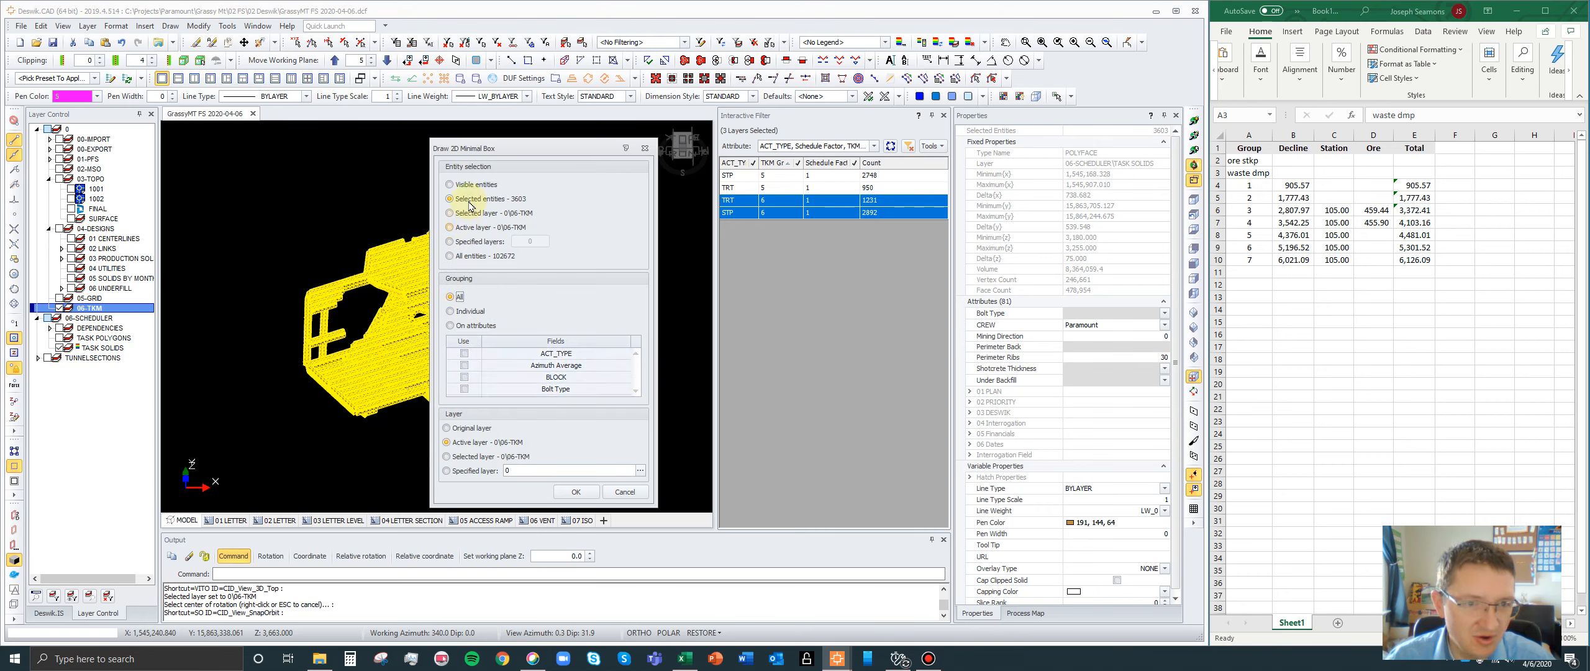
left_click(583, 495)
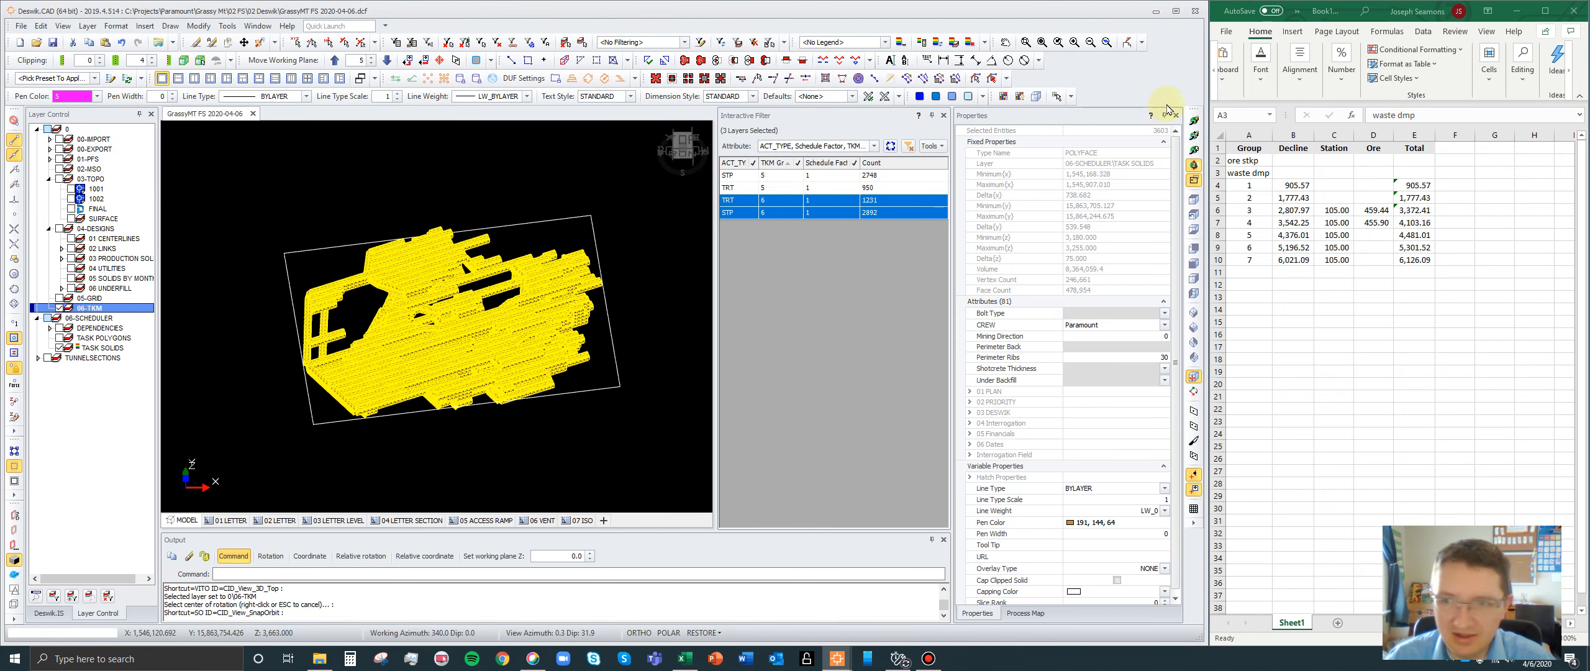
- Display the STP and TRT solids of group 5 and delete their 3D bounding box
left_click(1192, 135)
left_click(456, 341)
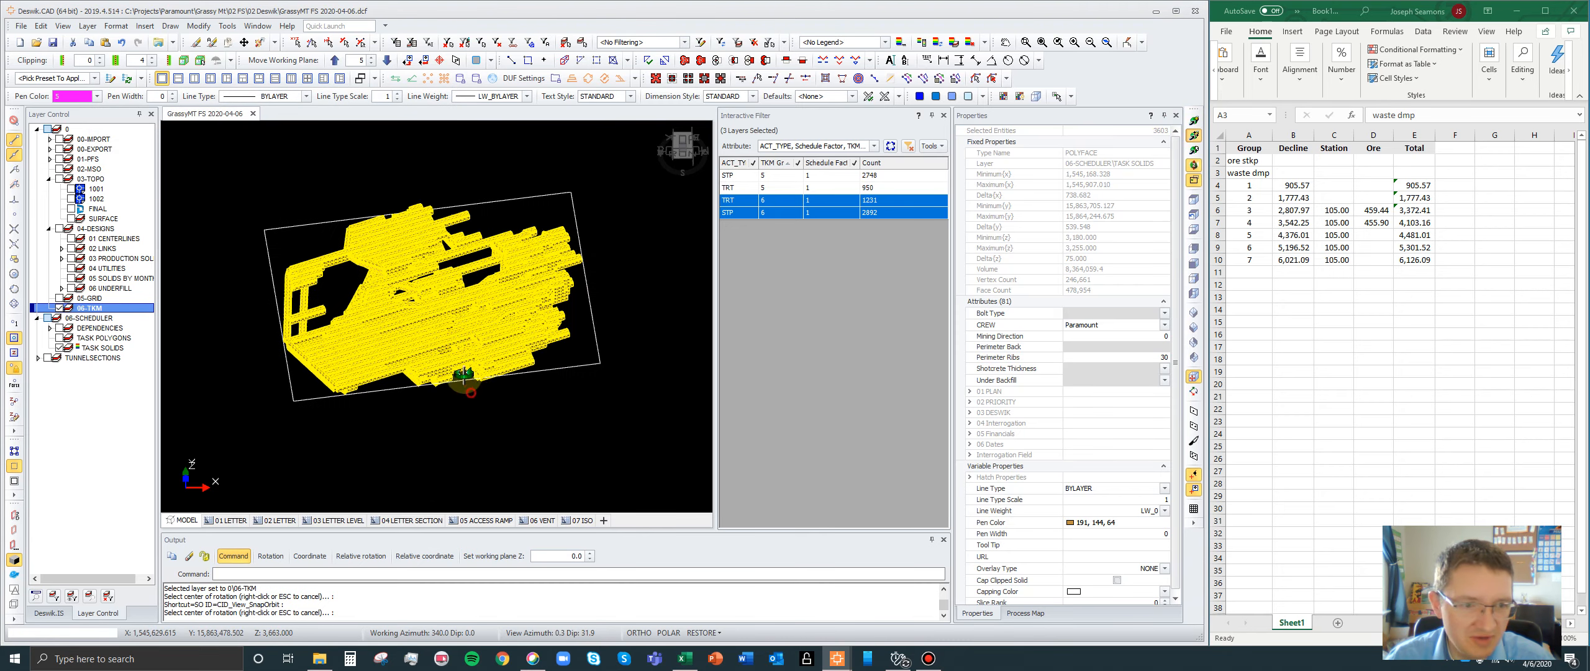
left_click_drag(463, 377, 500, 463)
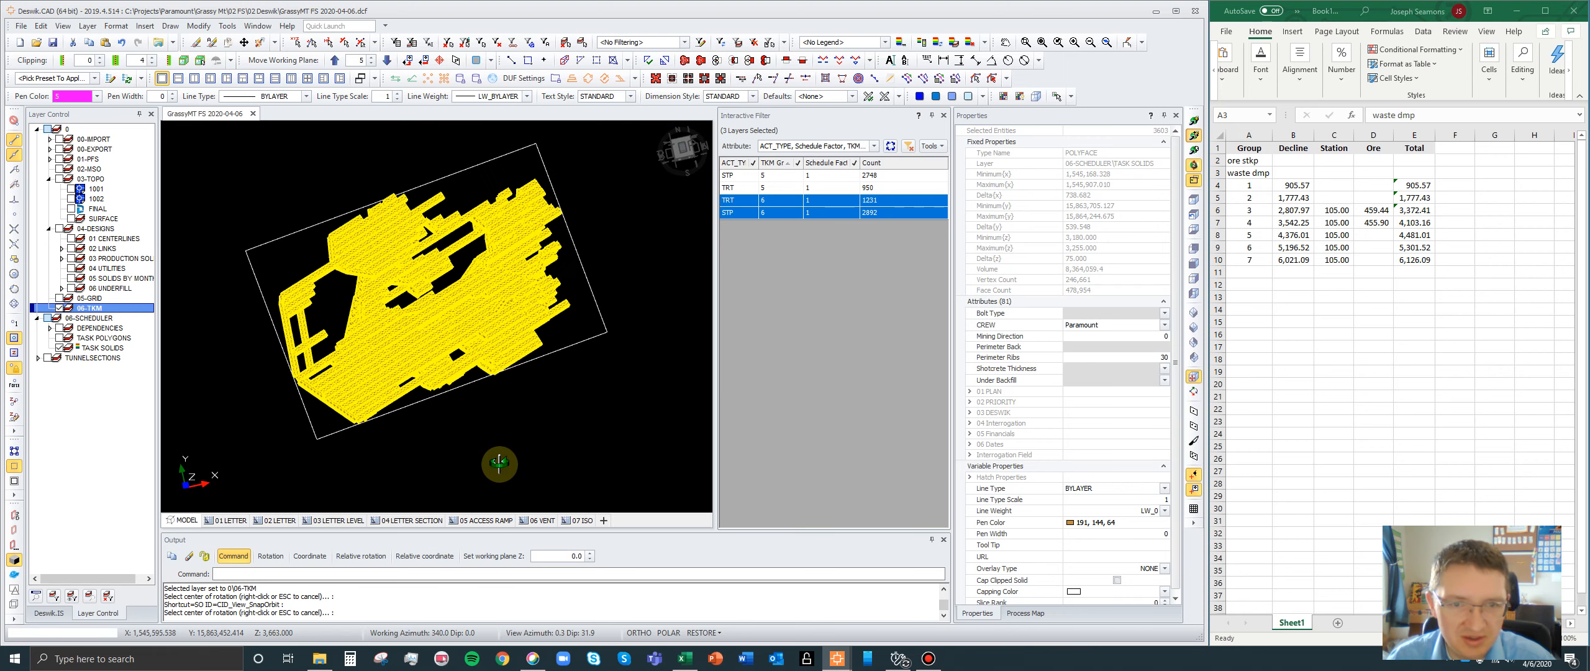
left_click_drag(746, 174, 742, 188)
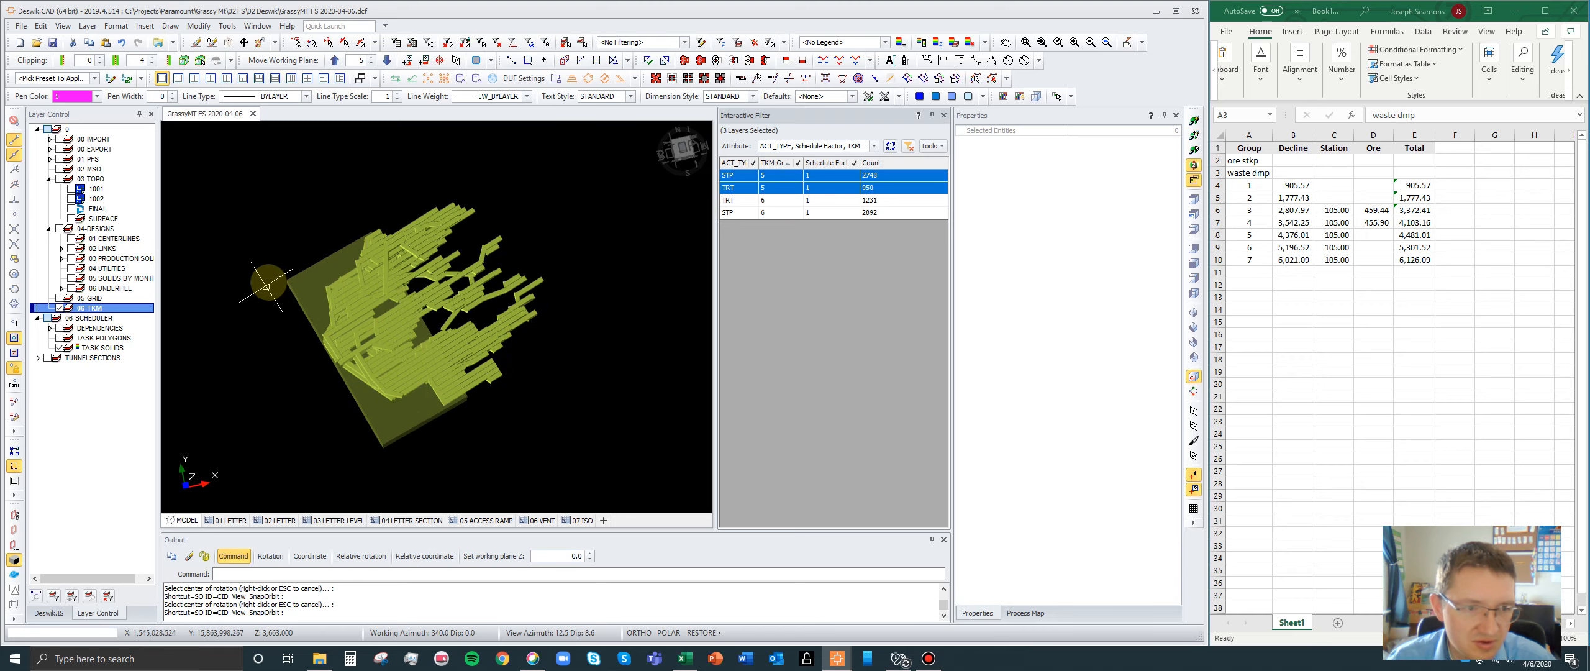
left_click(304, 275)
key("Delete")
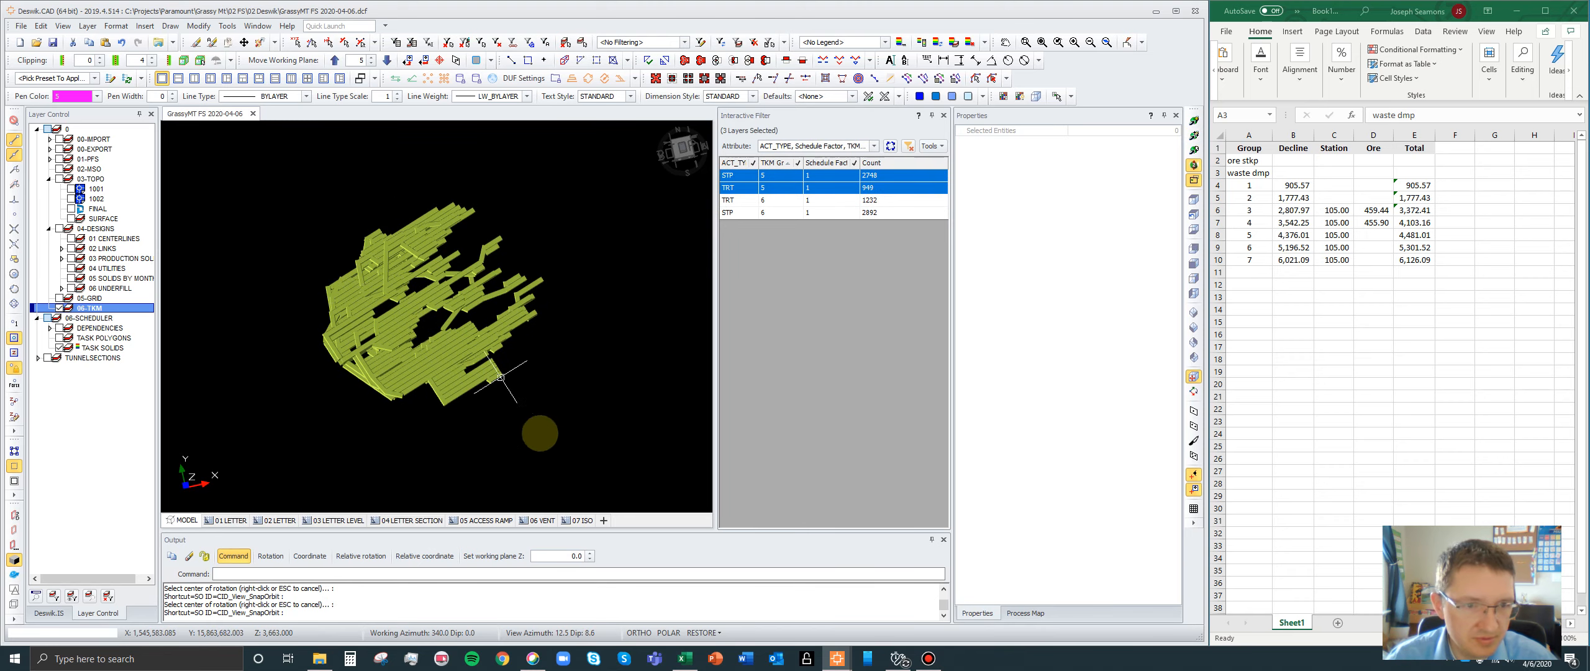
- Draw a 2D minimal box around all displayed group 5 solids, grouping by All on the active 06-TKM layer
left_click_drag(619, 456, 264, 149)
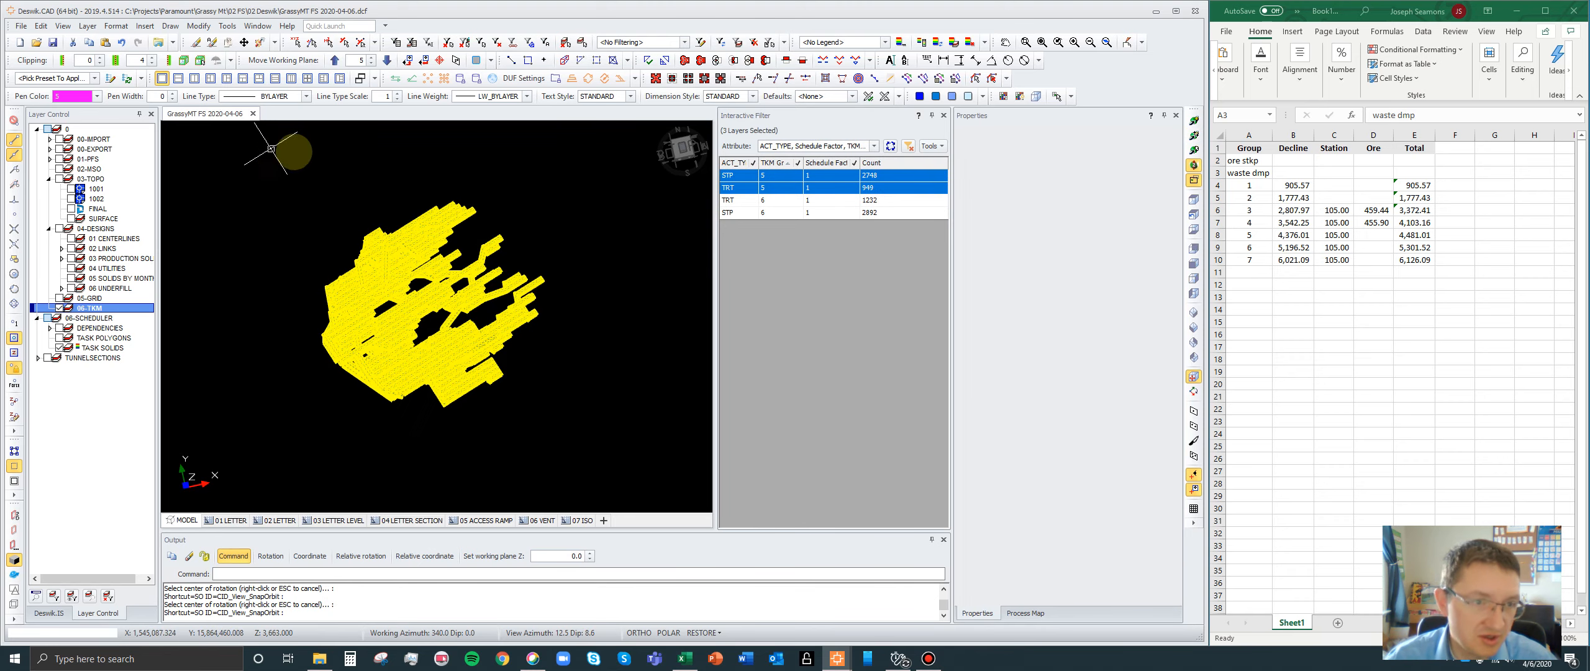
left_click(170, 26)
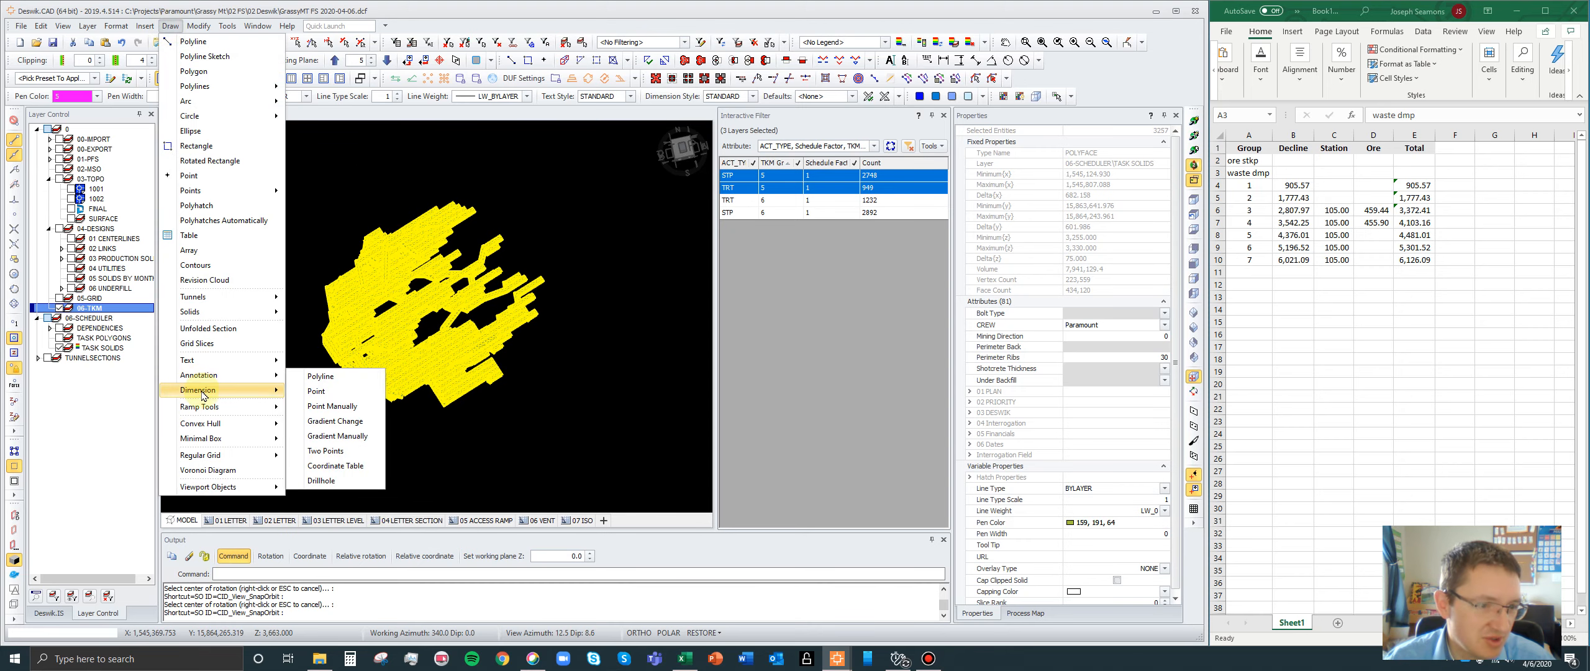
mouse_move(203, 395)
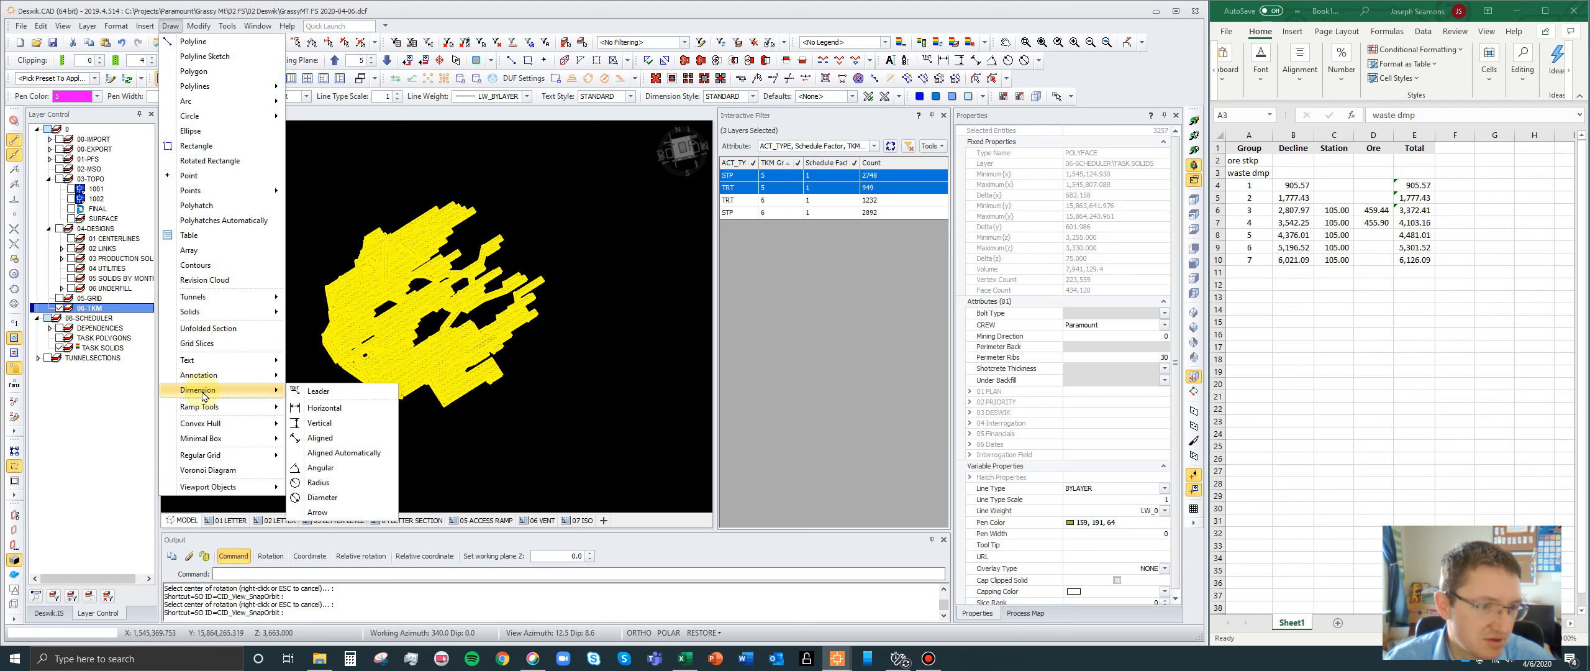
left_click(572, 351)
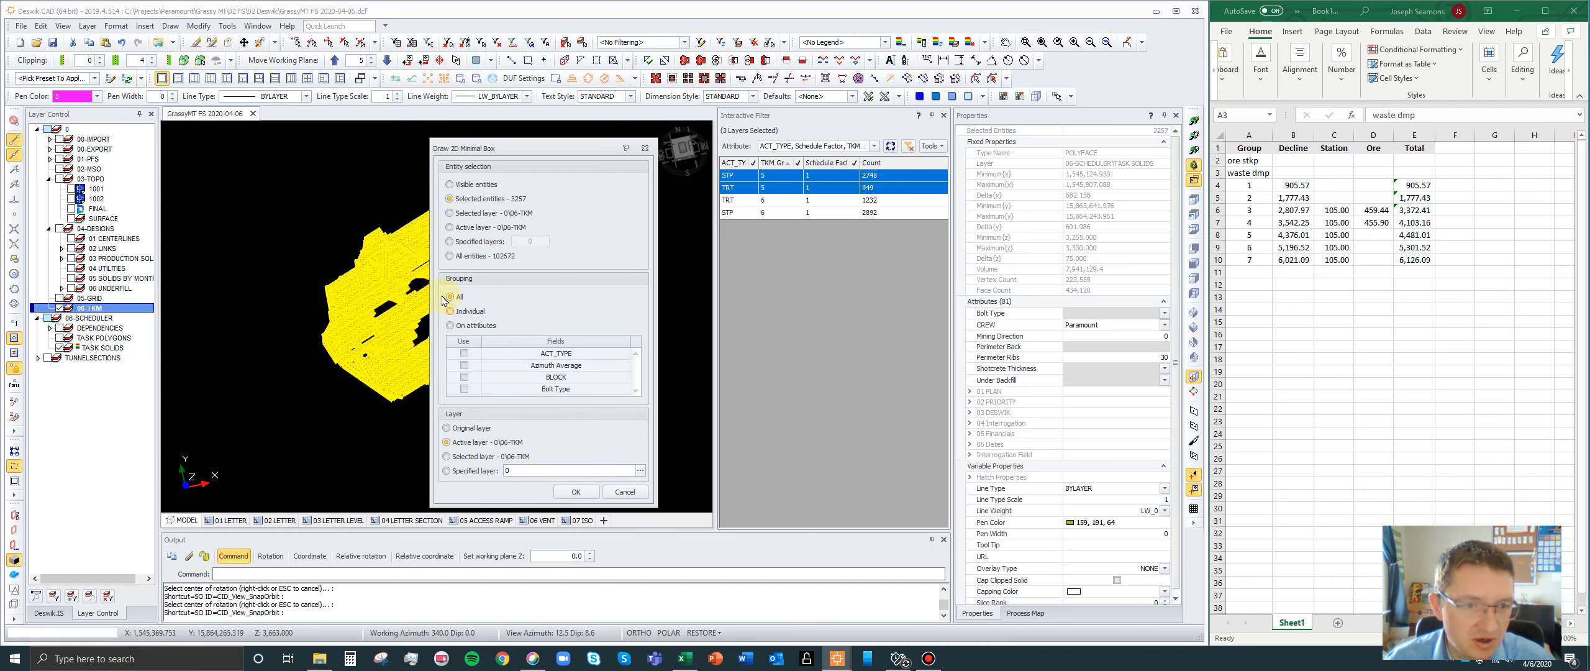
left_click(576, 491)
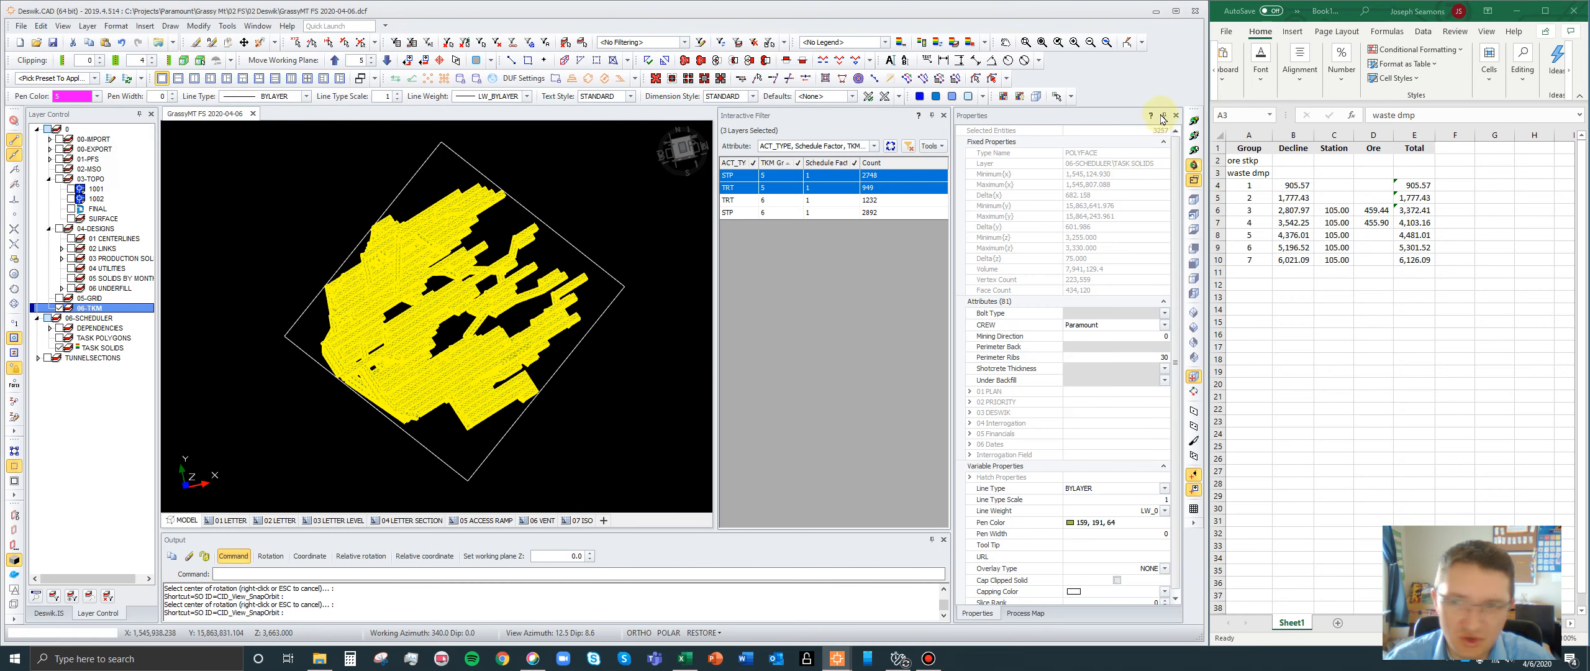
- Examine the group 5 solids and their 2D box from the side and at an angle to check the box's elevation
left_click(1193, 136)
left_click(428, 336)
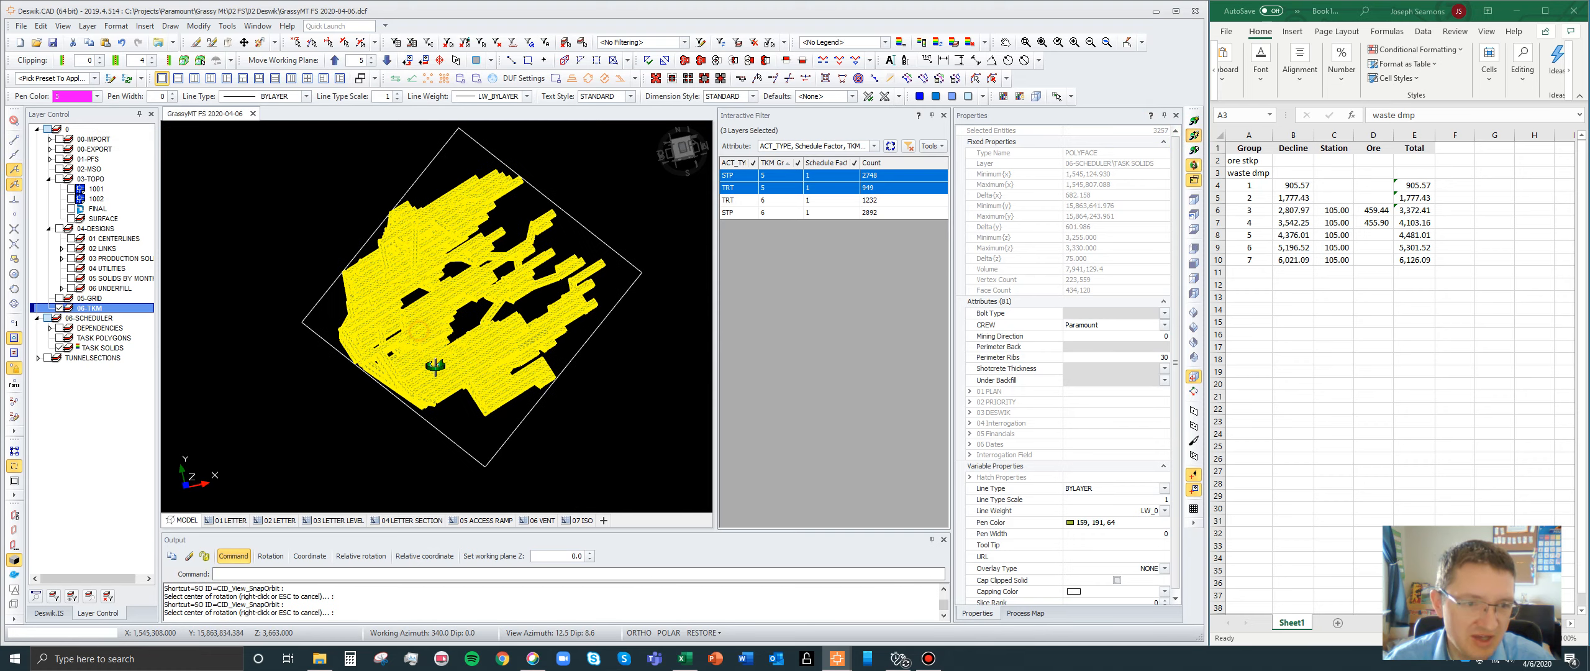
left_click_drag(457, 416, 383, 158)
scroll(621, 348, "up", 5)
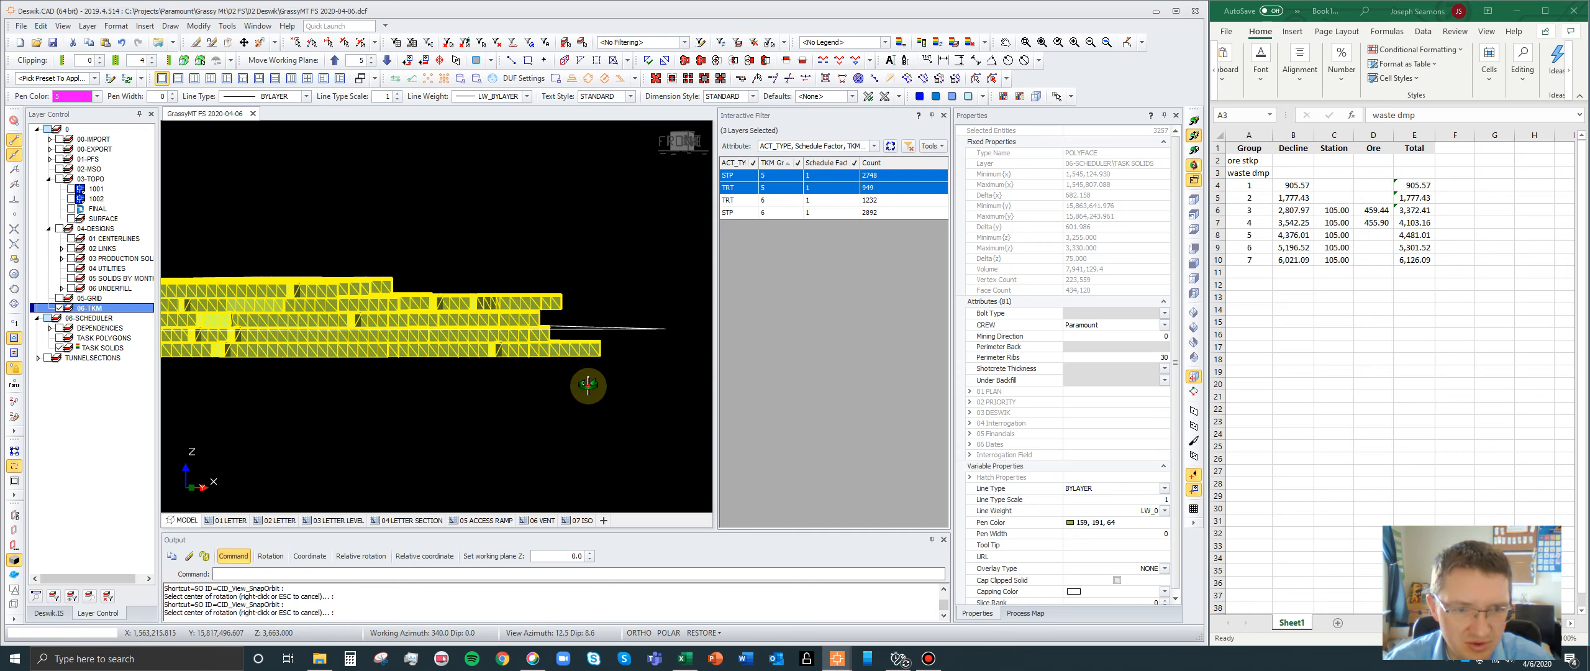
left_click_drag(589, 384, 636, 384)
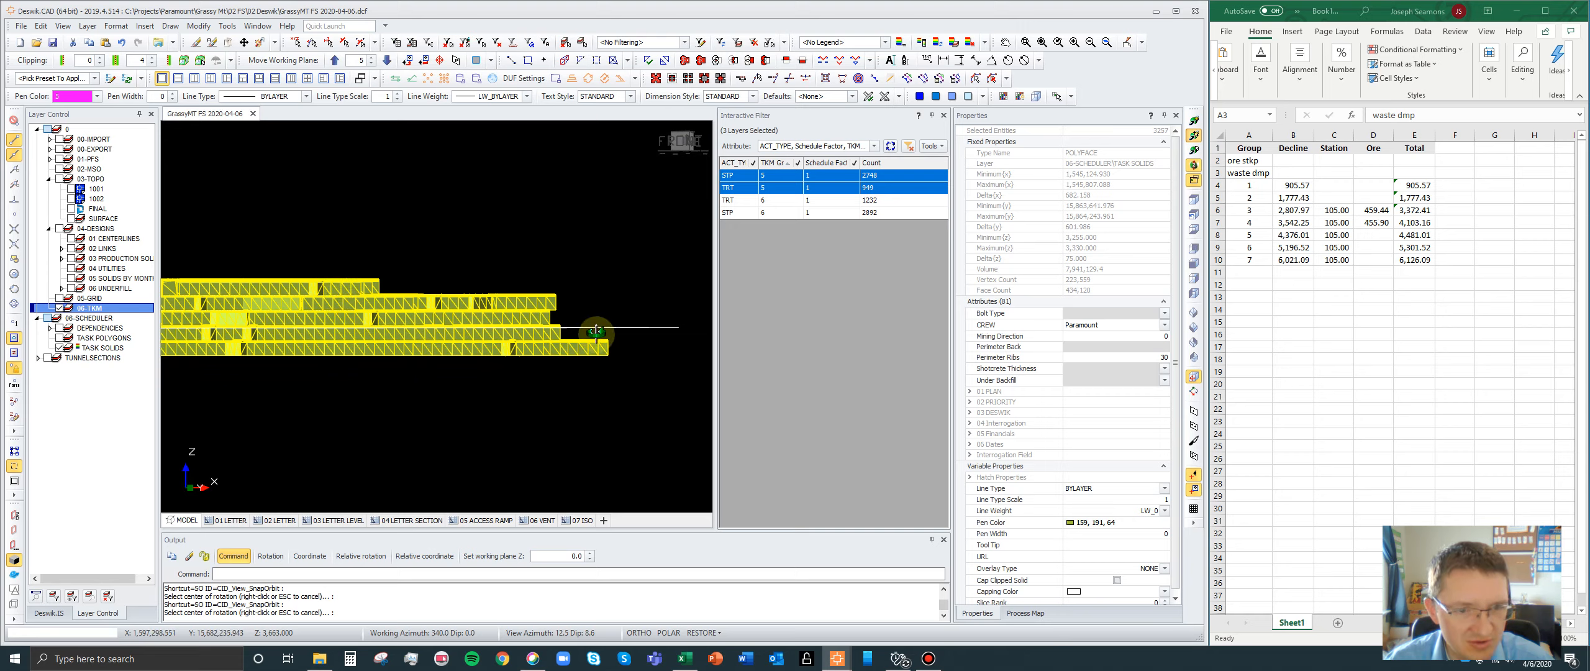
scroll(675, 338, "down", 2)
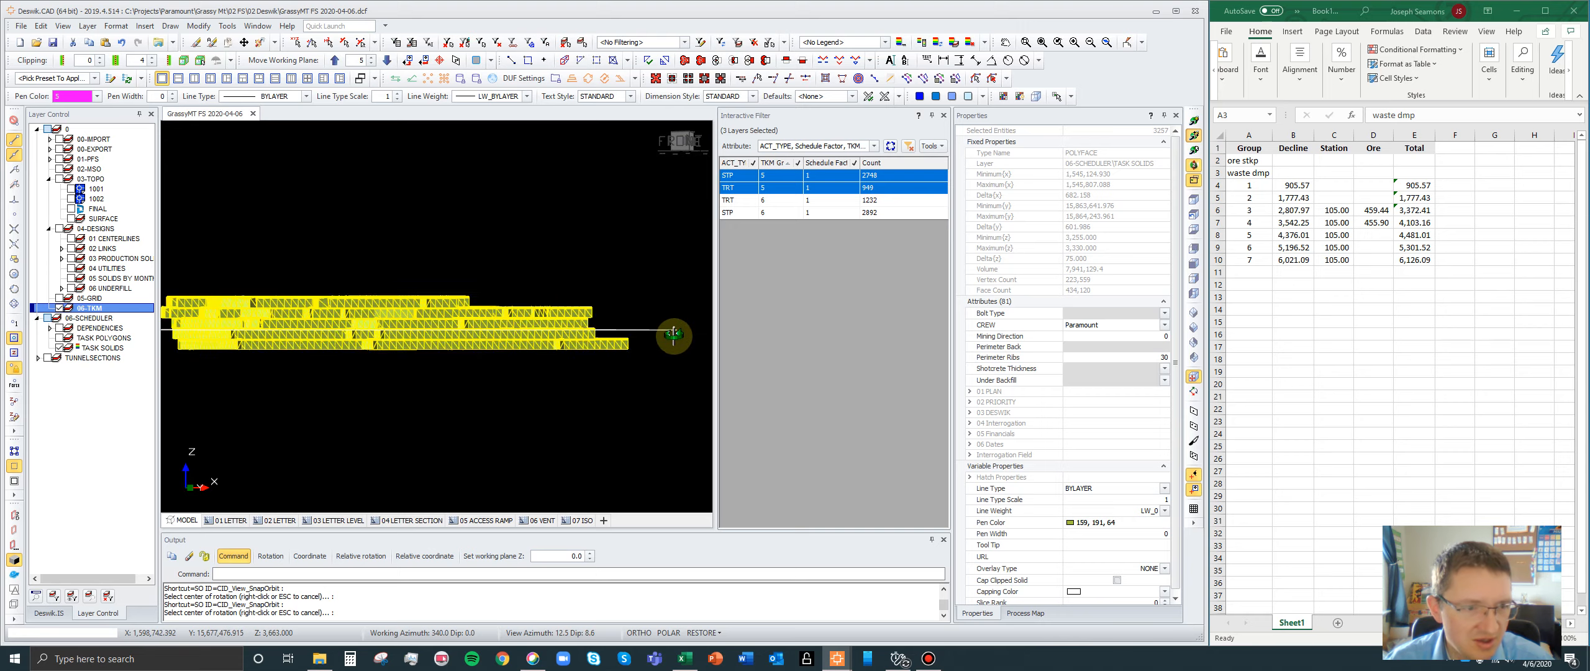
left_click_drag(471, 299, 515, 430)
right_click(628, 191)
scroll(569, 300, "down", 5)
scroll(633, 261, "up", 2)
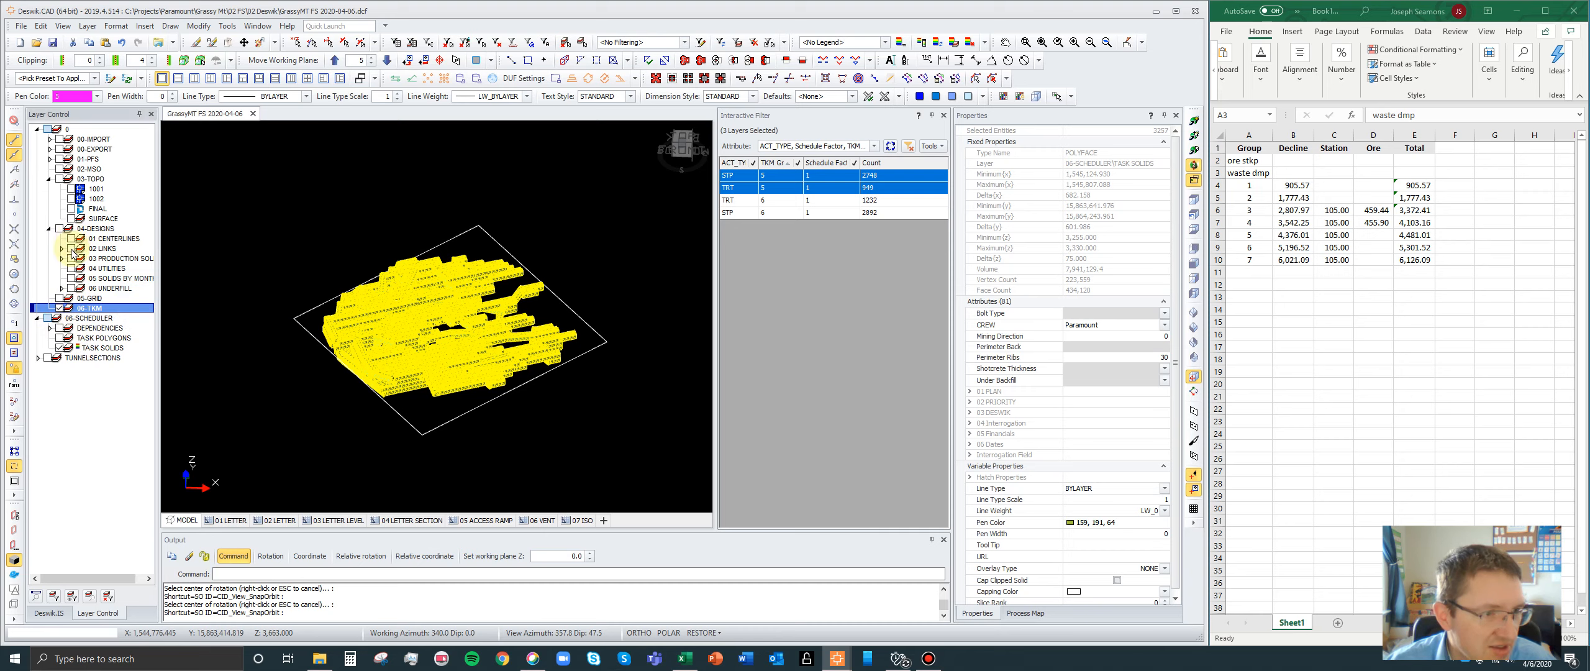
- Show the 01 CENTERLINES layer instead of TASK SOLIDS and remove ACT_TYPE from the interactive filter's attributes
left_click(72, 351)
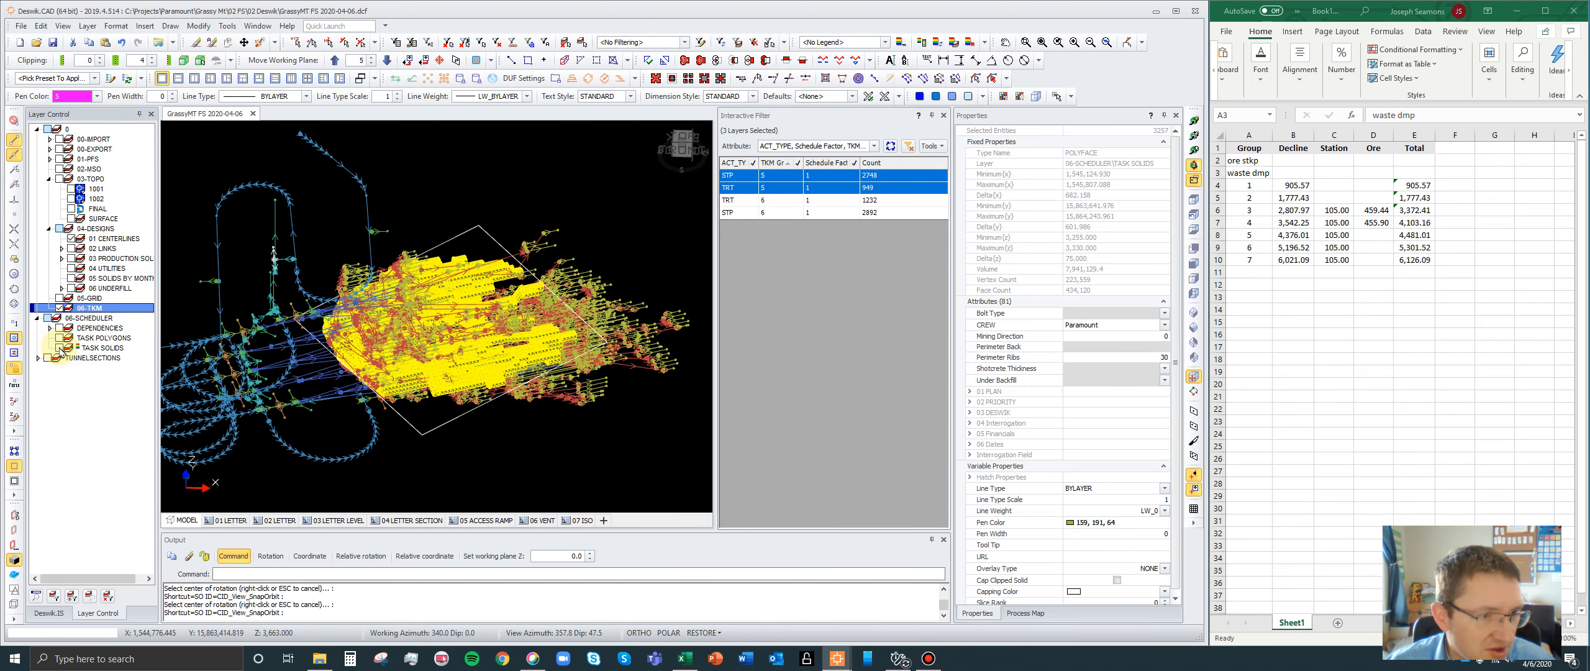
left_click(70, 349)
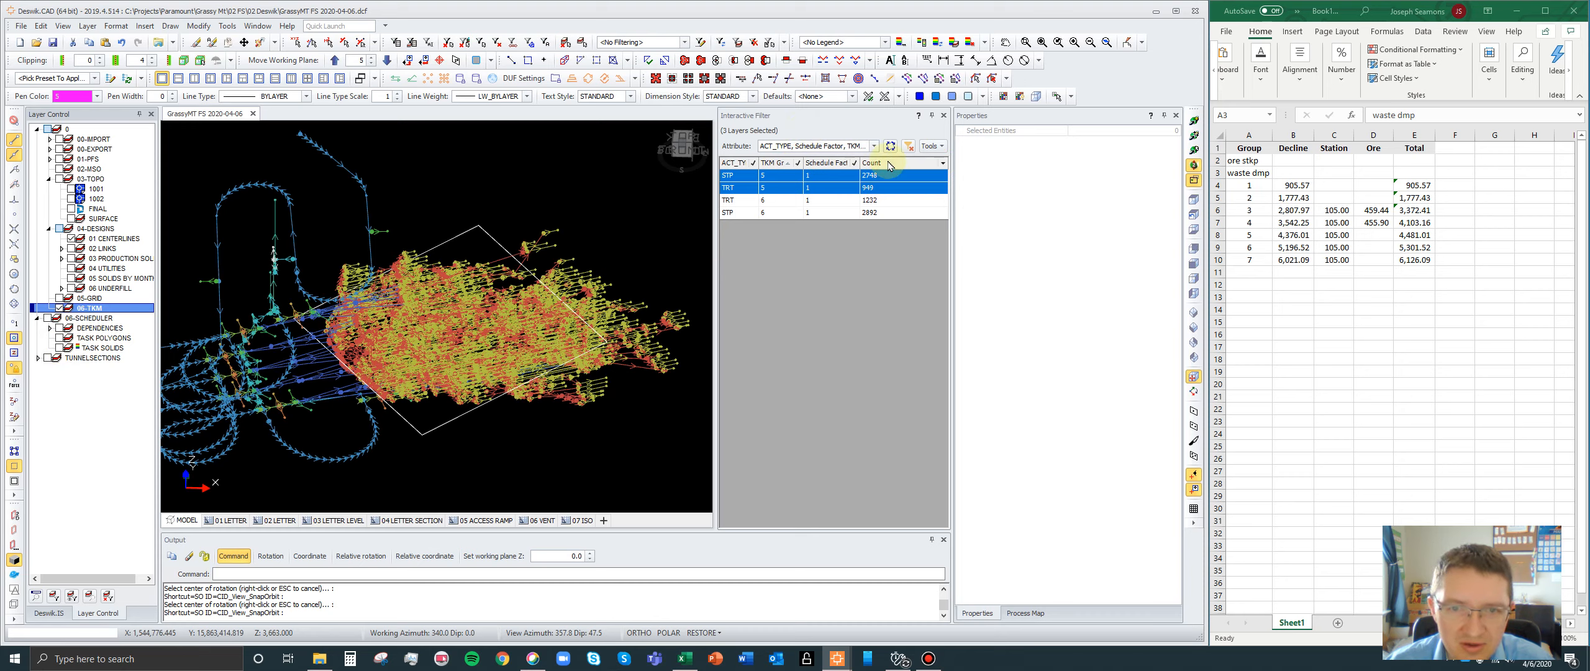
left_click(874, 146)
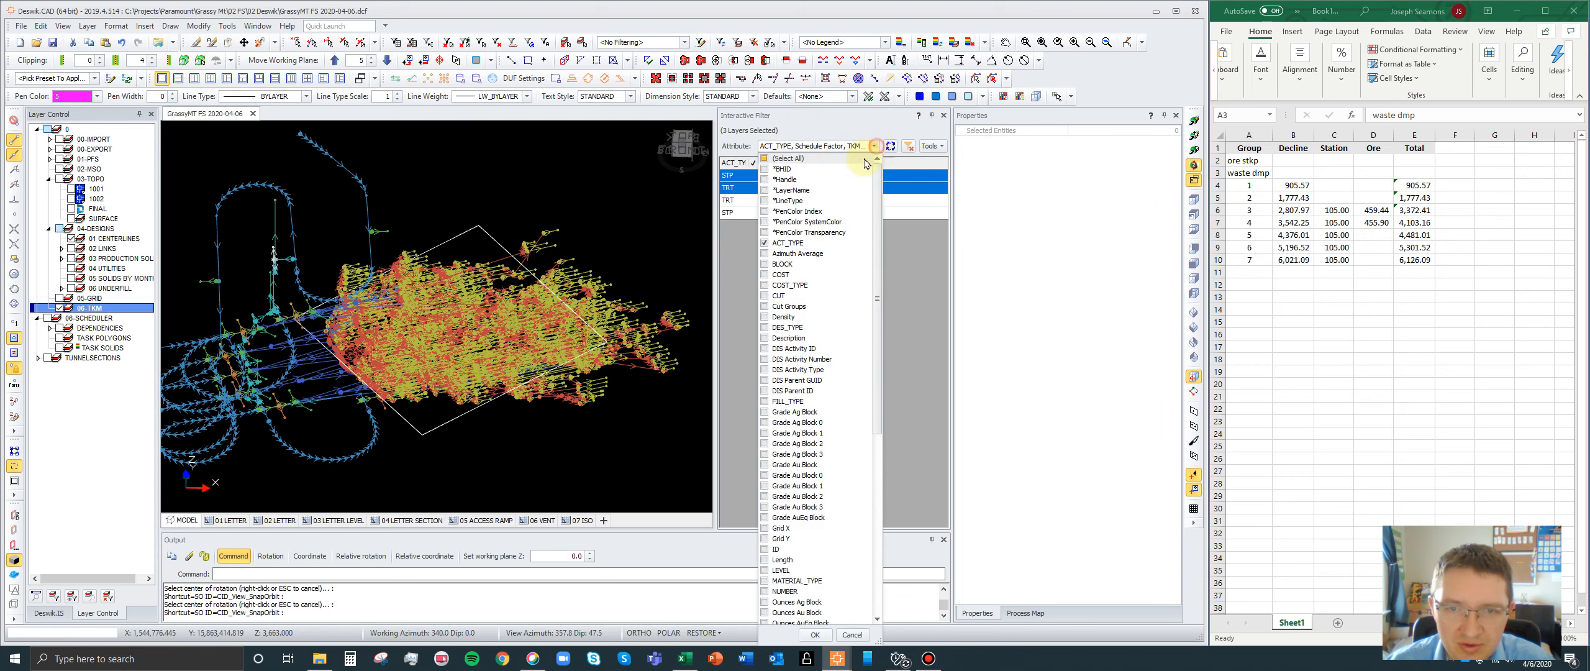
left_click(764, 243)
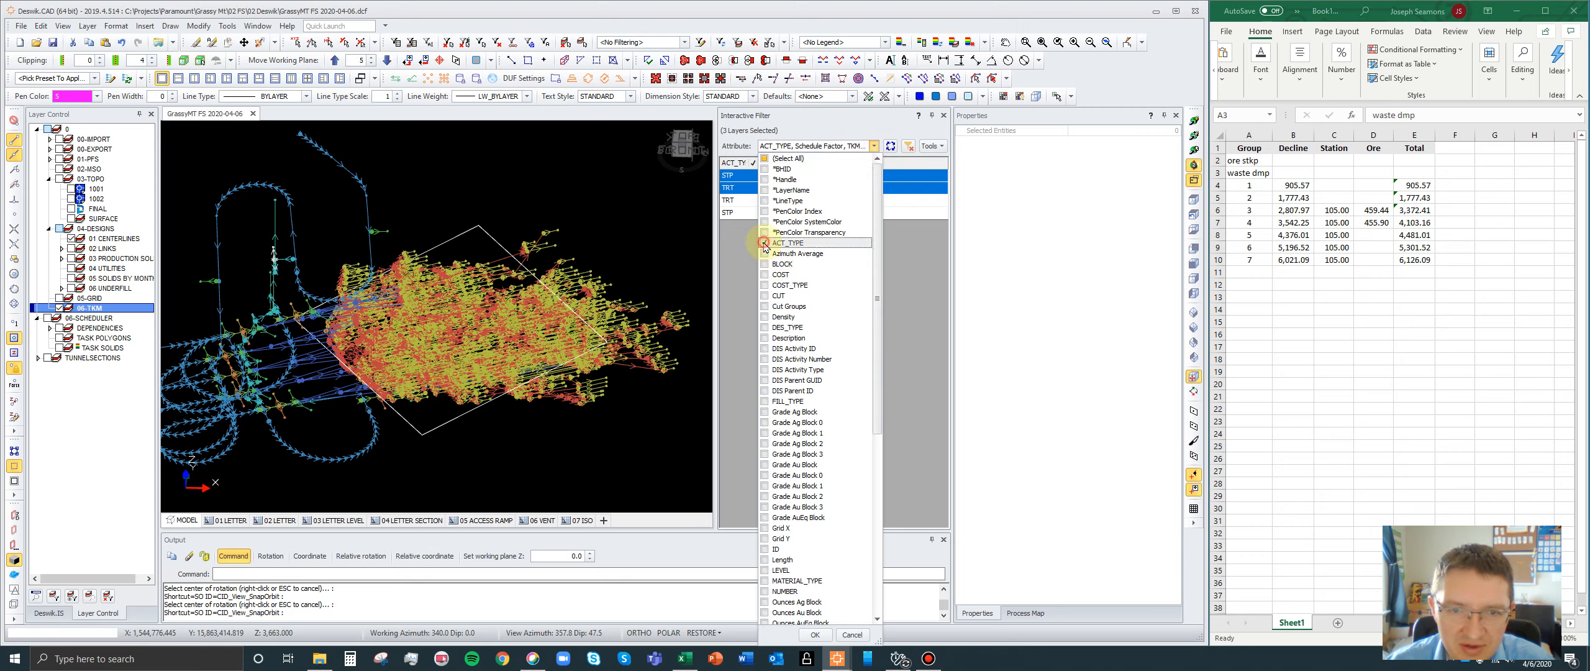
left_click(812, 635)
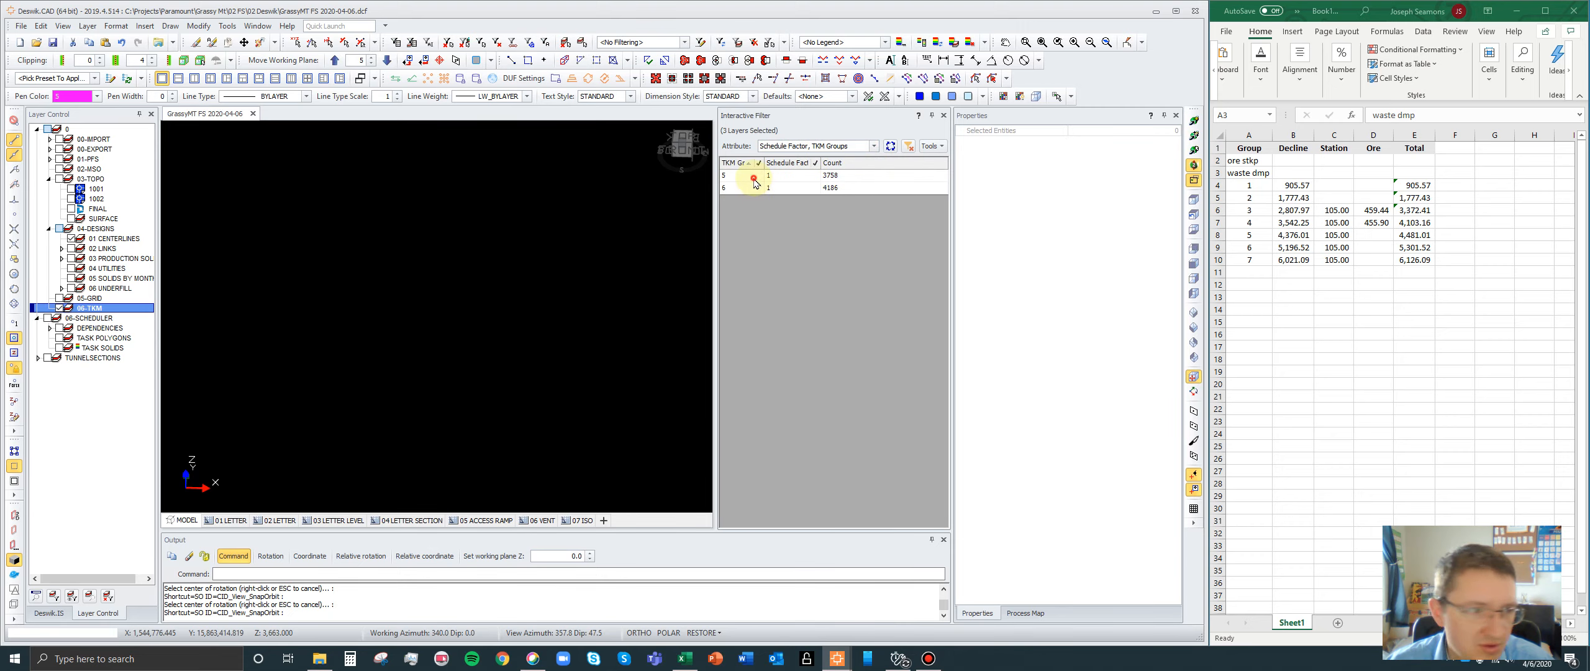
- Add group 7 to the TKM Groups filter alongside 5 and 6, and display only the group 5 centerlines
left_click(754, 179)
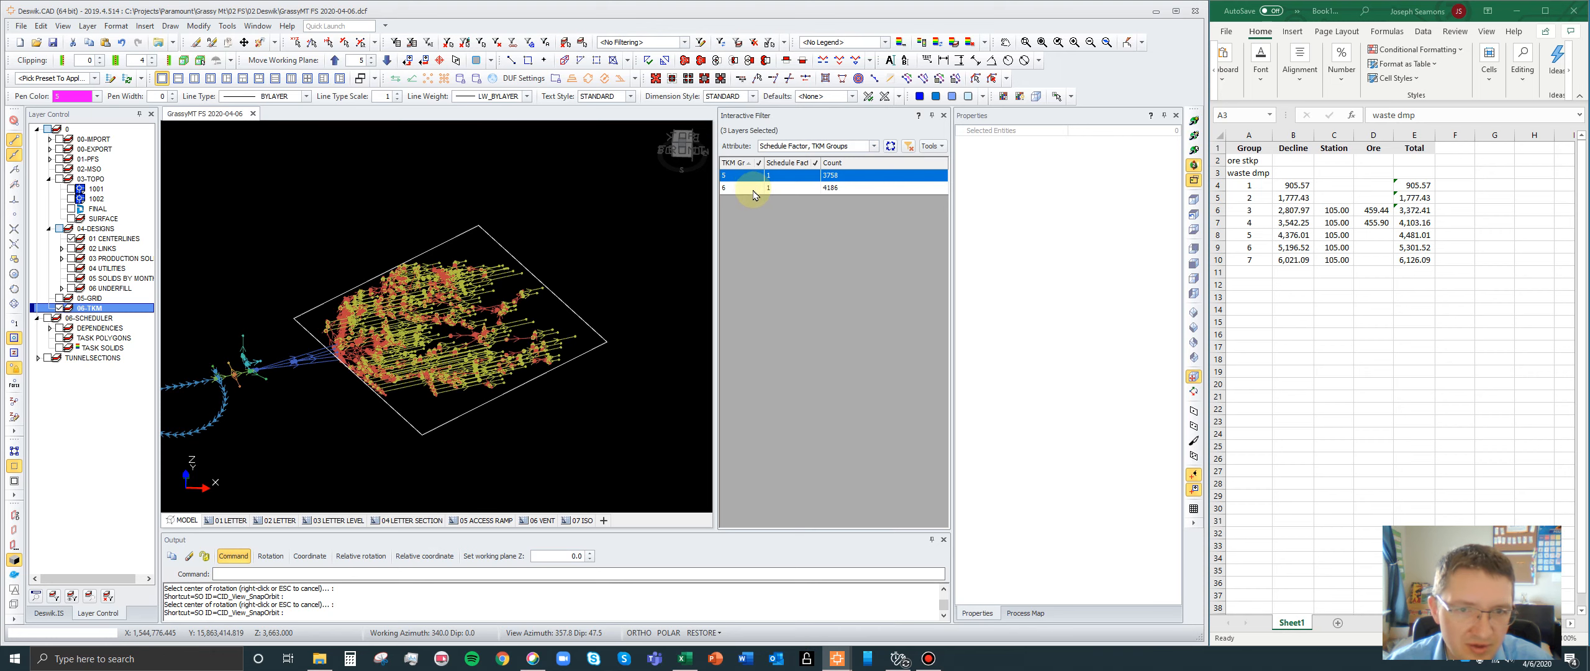
left_click(754, 188, "ctrl")
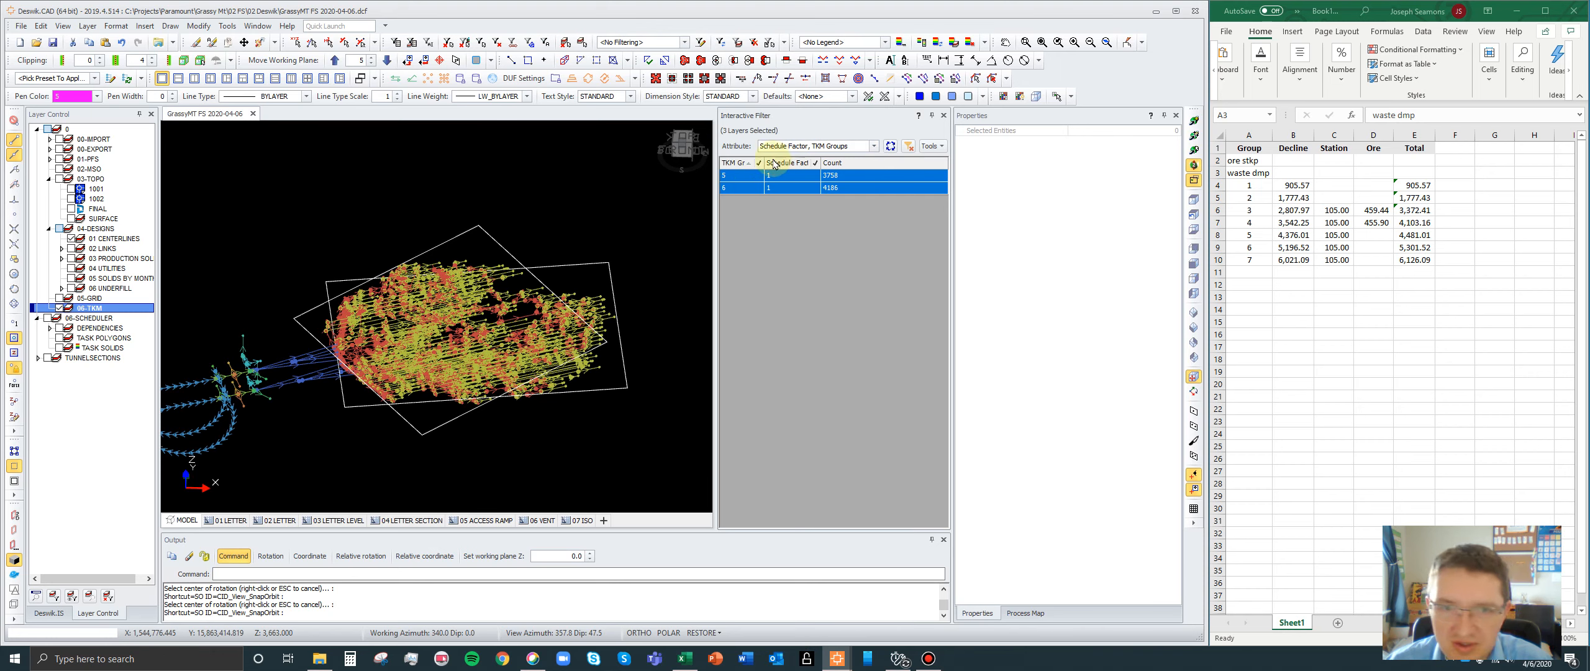
left_click(758, 163)
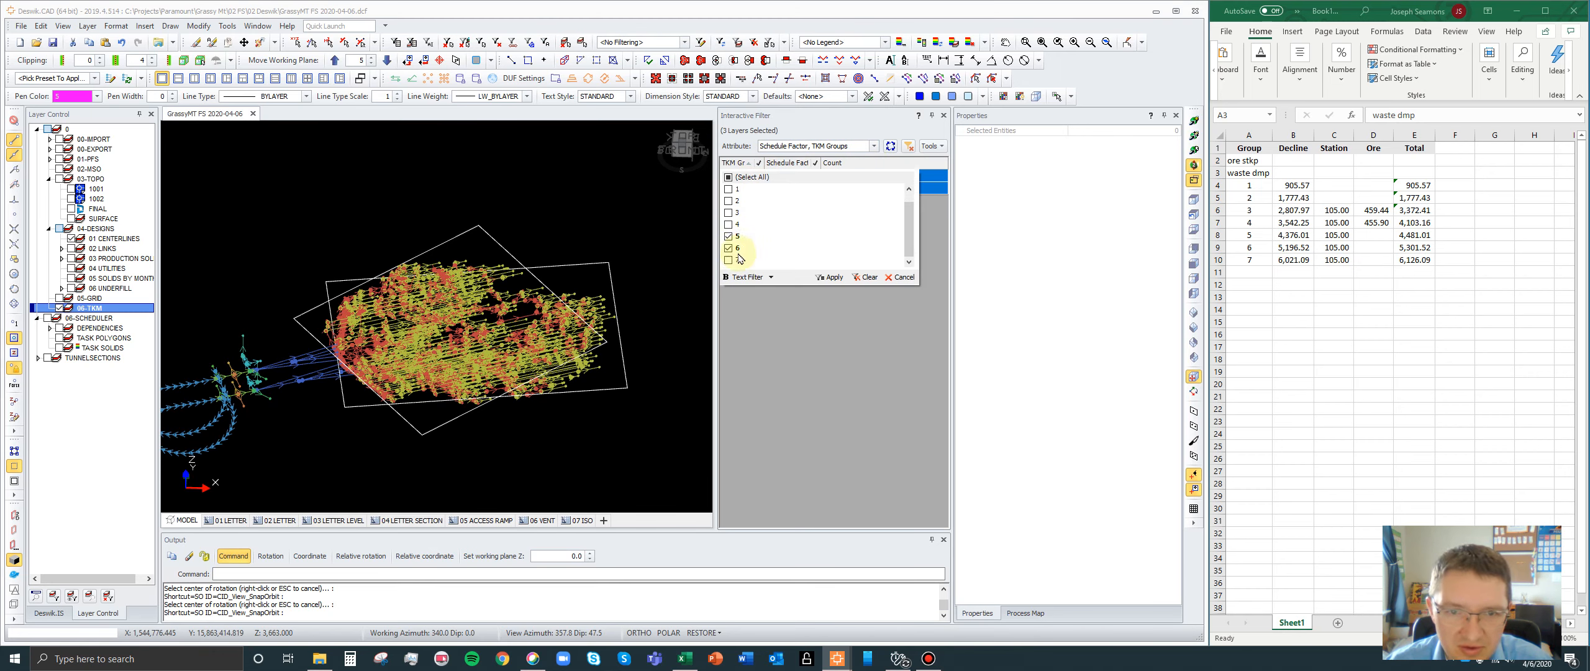
left_click(835, 277)
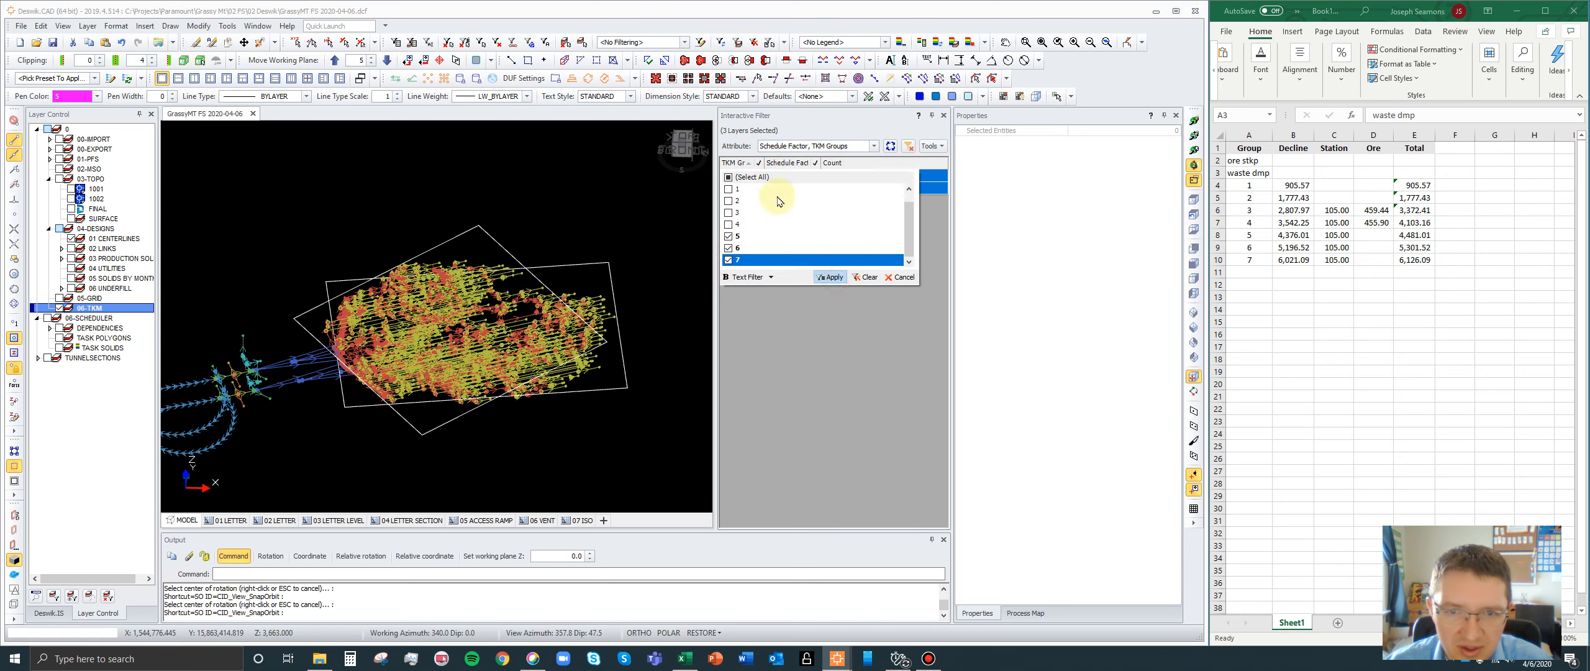
left_click(744, 176)
left_click(745, 177)
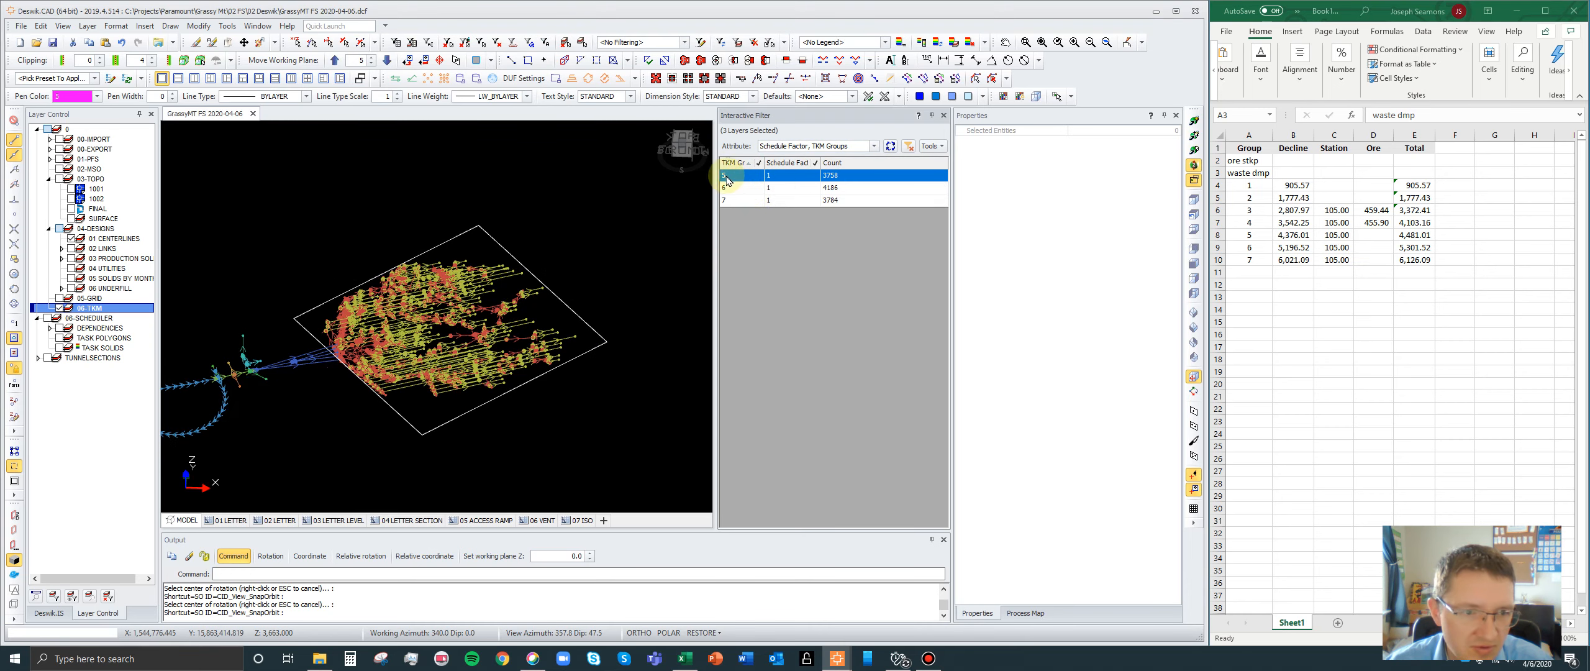
- Draw a diagonal polyline between opposite corners of the 2D box around the group 5 centerlines
scroll(653, 223, "down", 1)
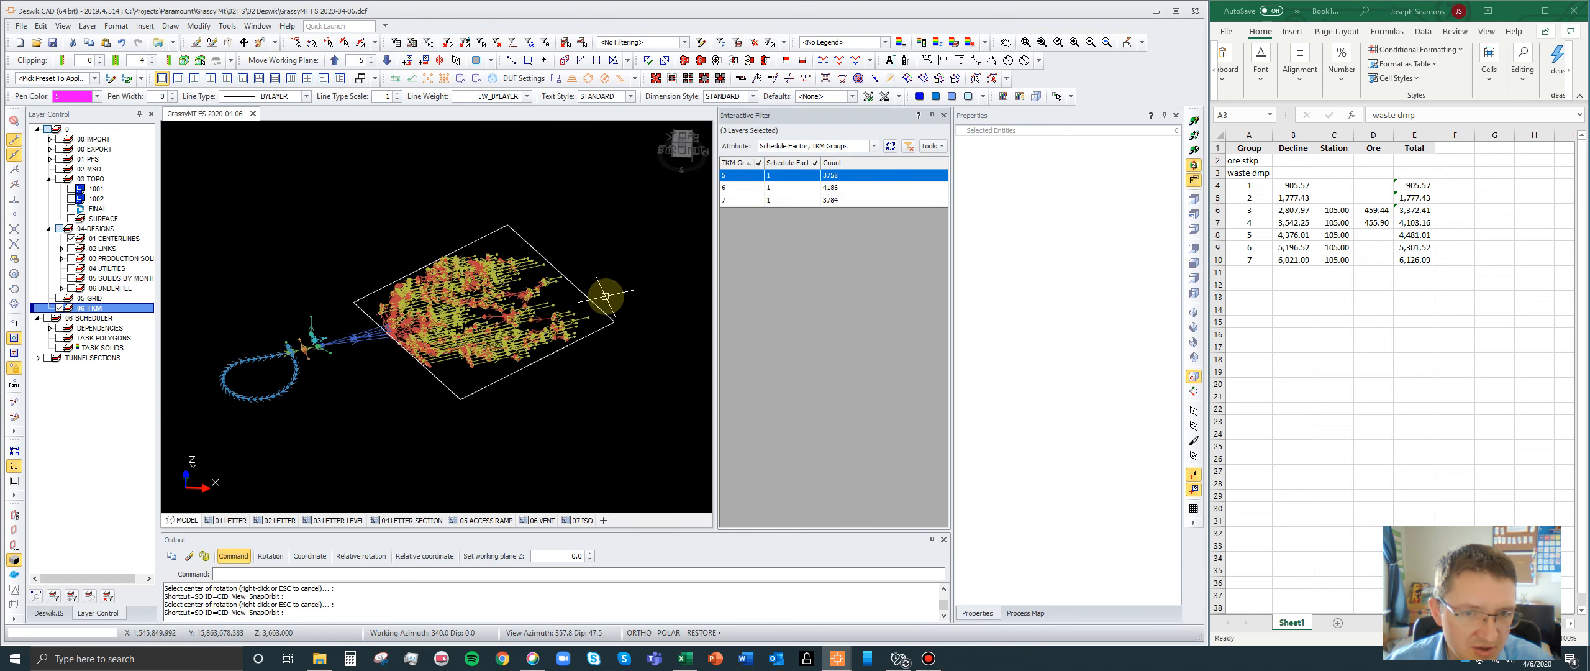
key("p")
key("l")
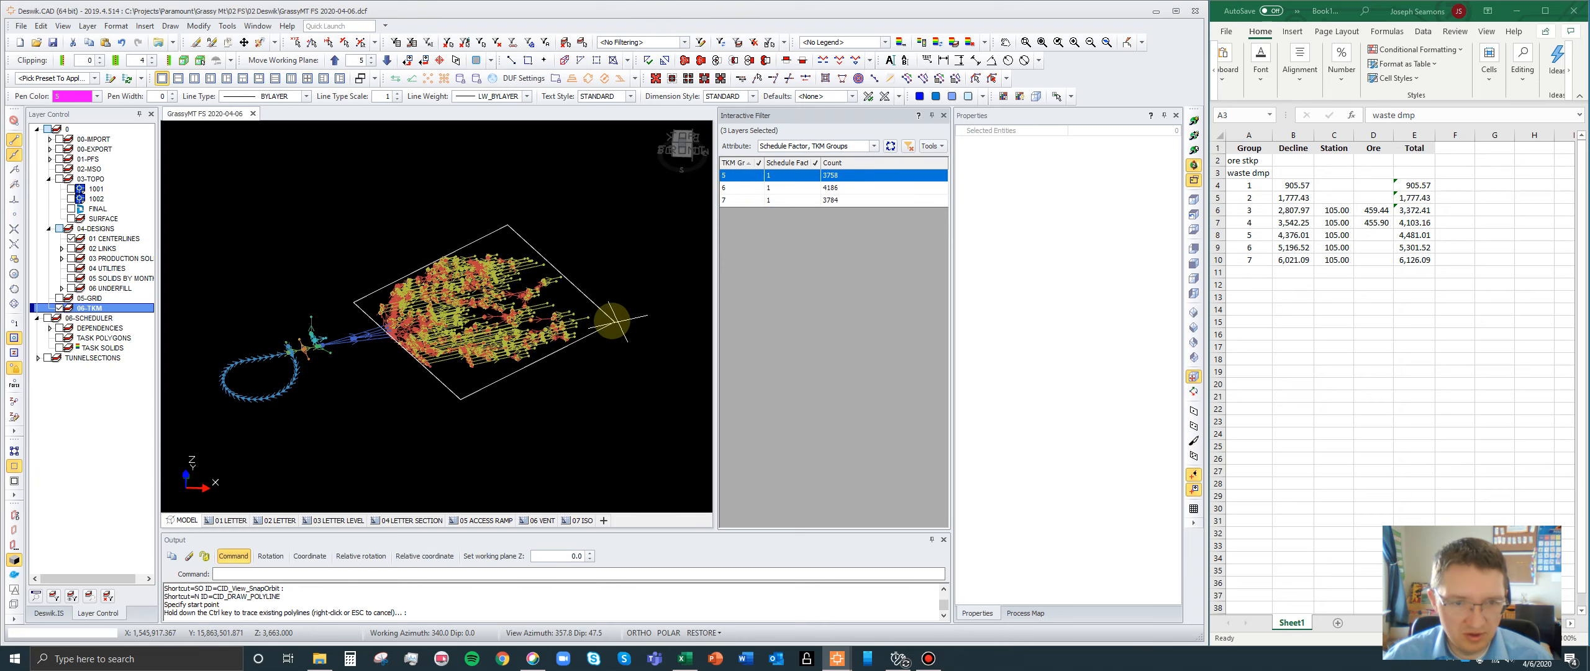
left_click(333, 261)
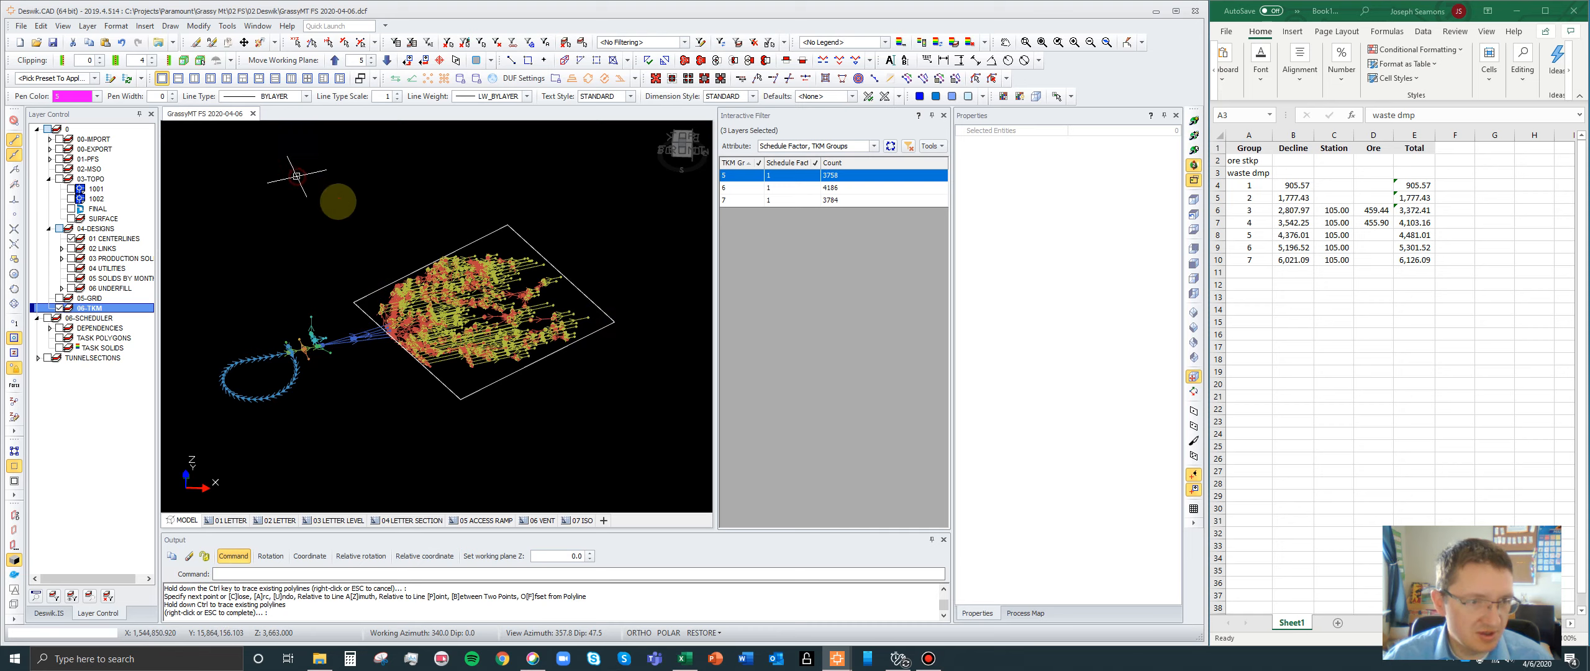
key("n")
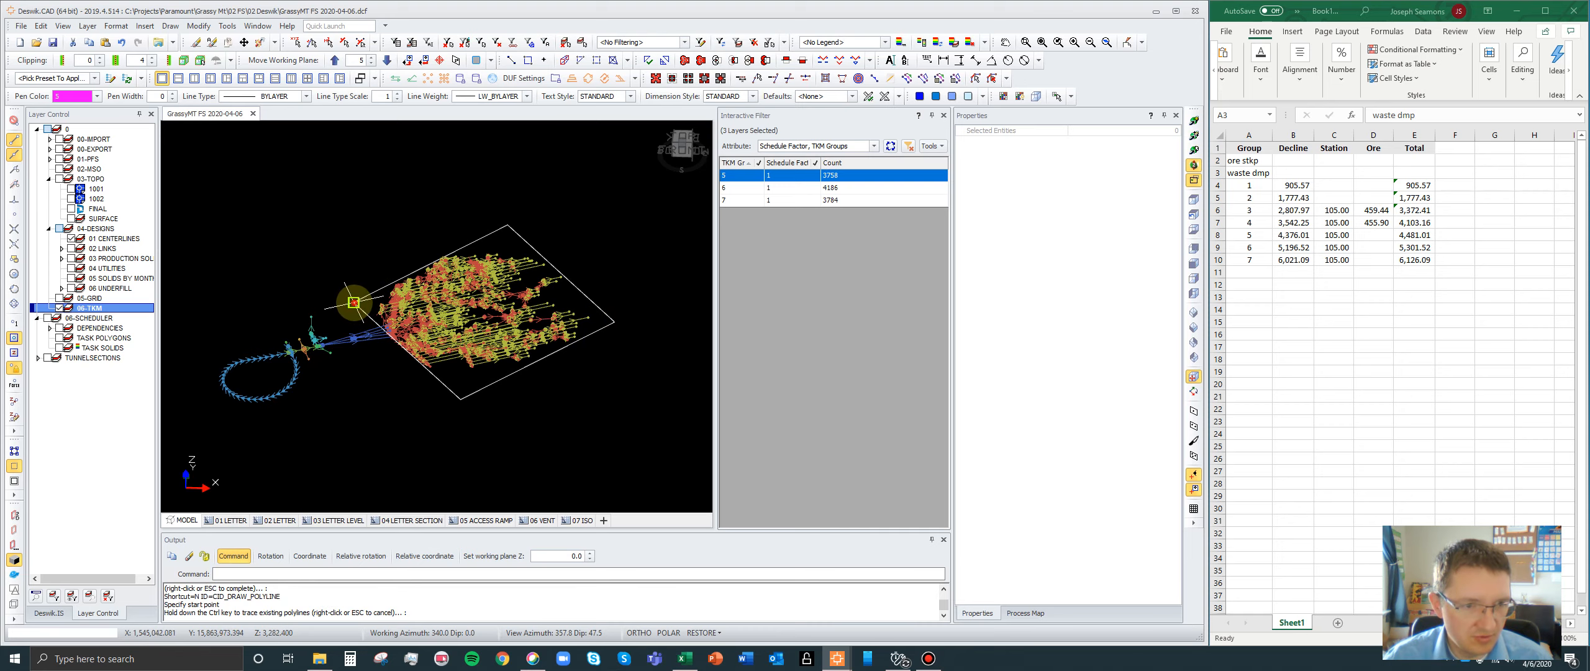
left_click(353, 302)
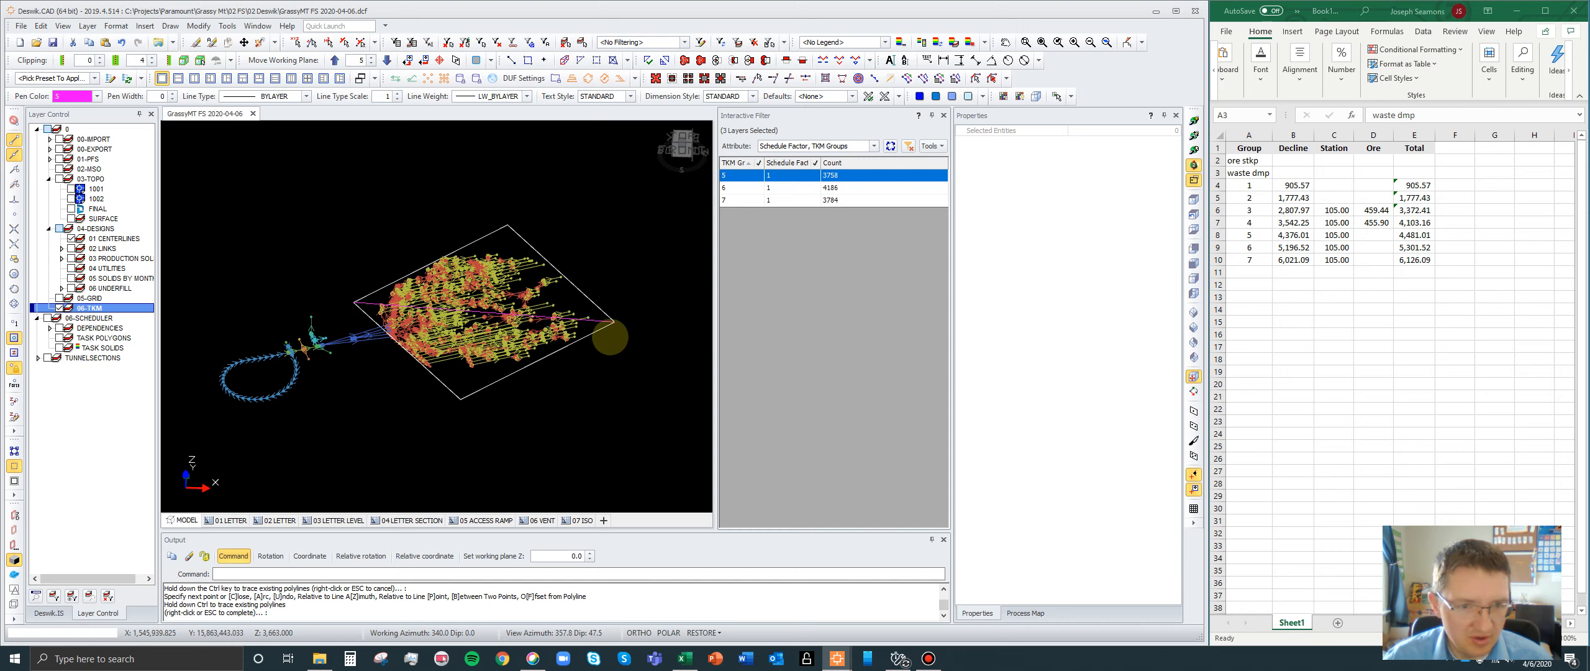
- Measure the distance from the midpoint of group 5's box diagonal to the junction where its blue access centerlines begin
left_click(1189, 136)
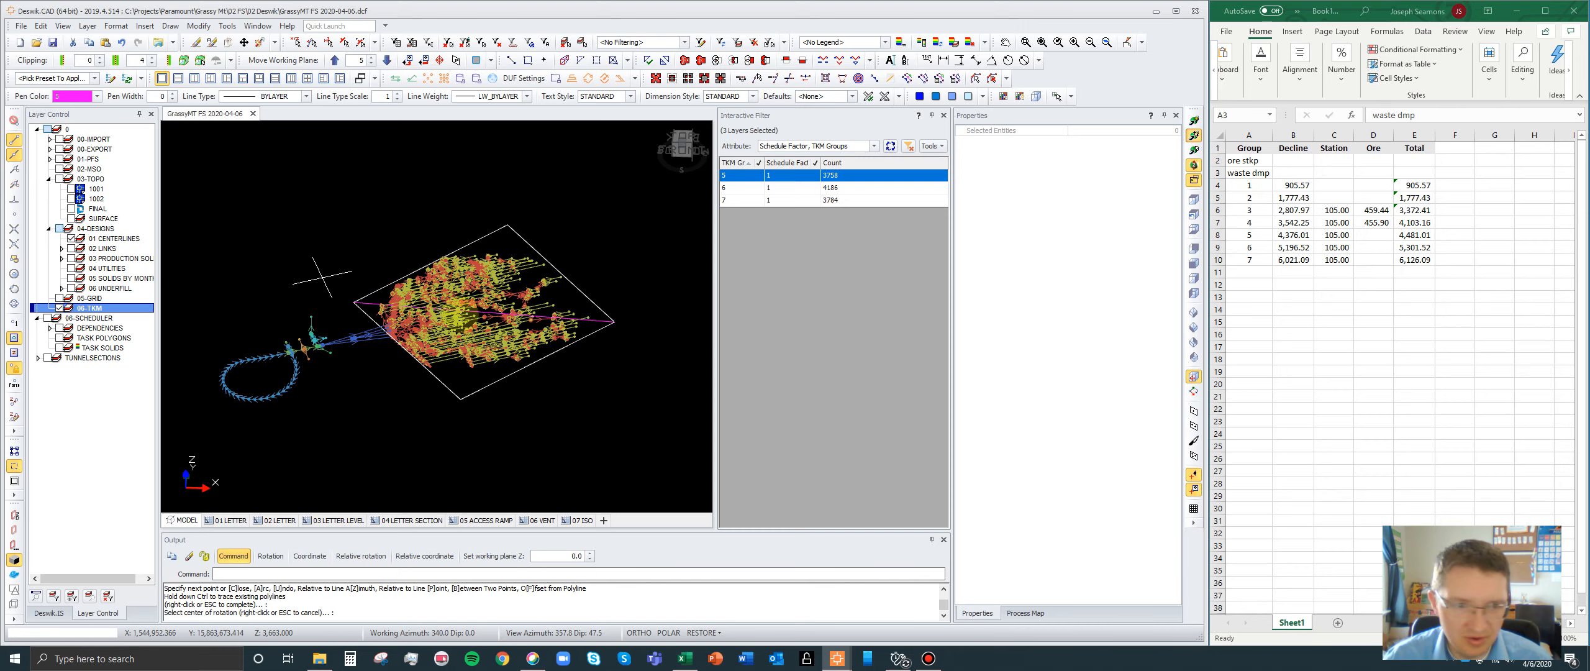
left_click(474, 313)
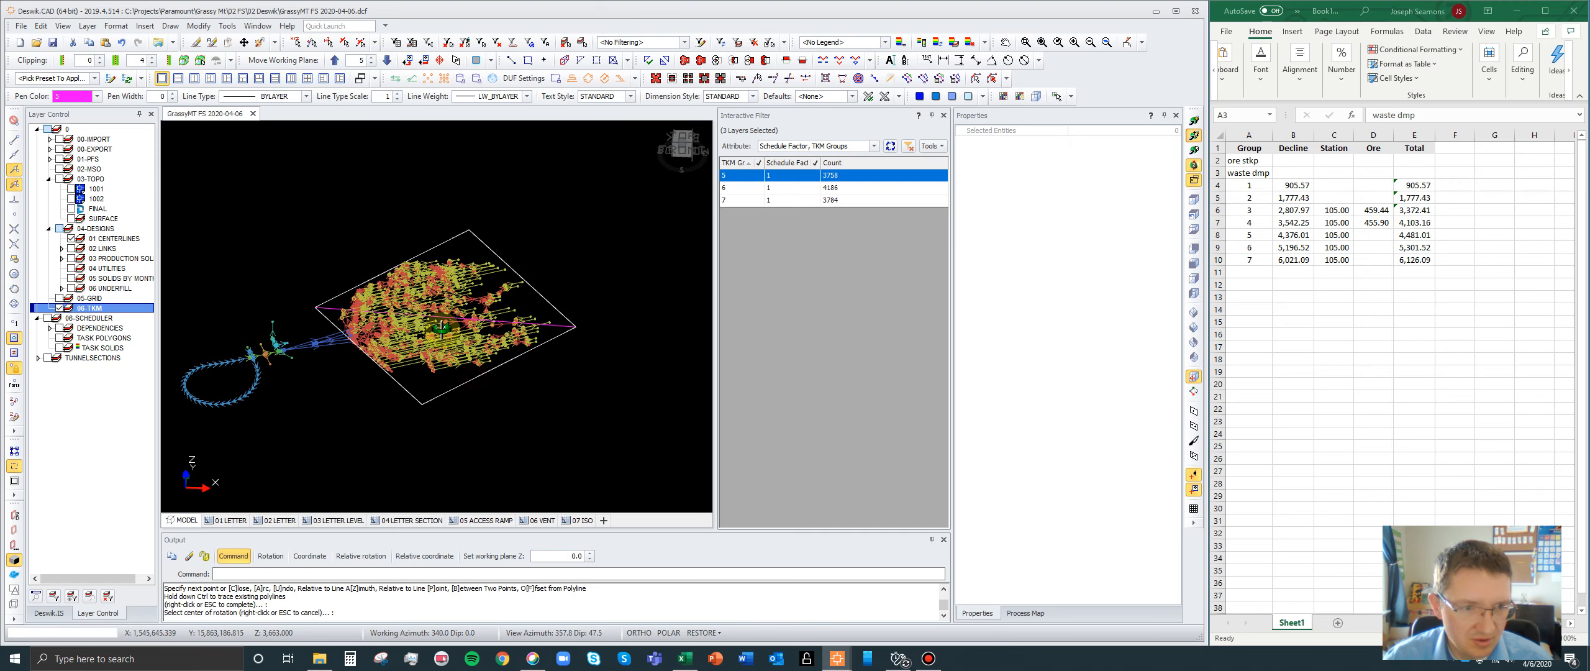
left_click_drag(441, 331, 474, 308)
scroll(428, 314, "up", 3)
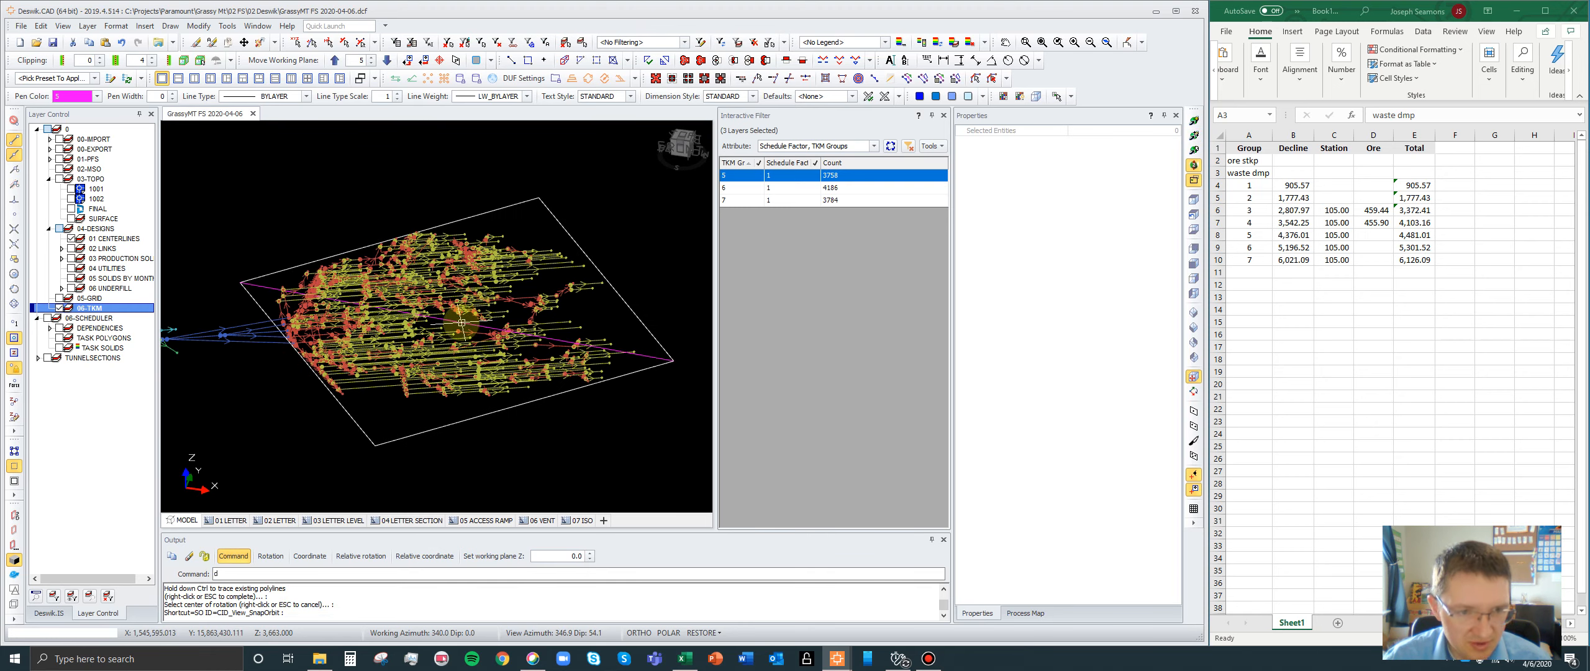
key("d")
key("d")
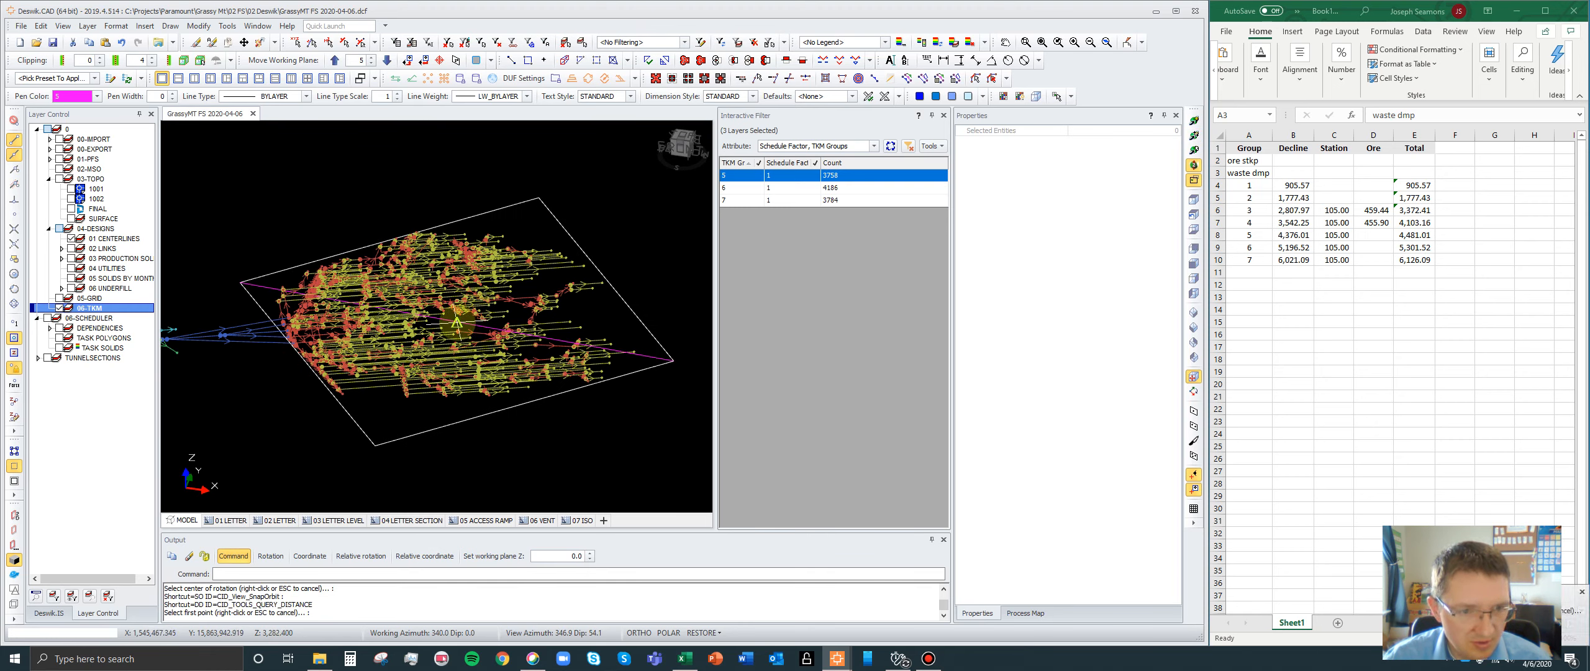
left_click(457, 323)
scroll(540, 318, "down", 2)
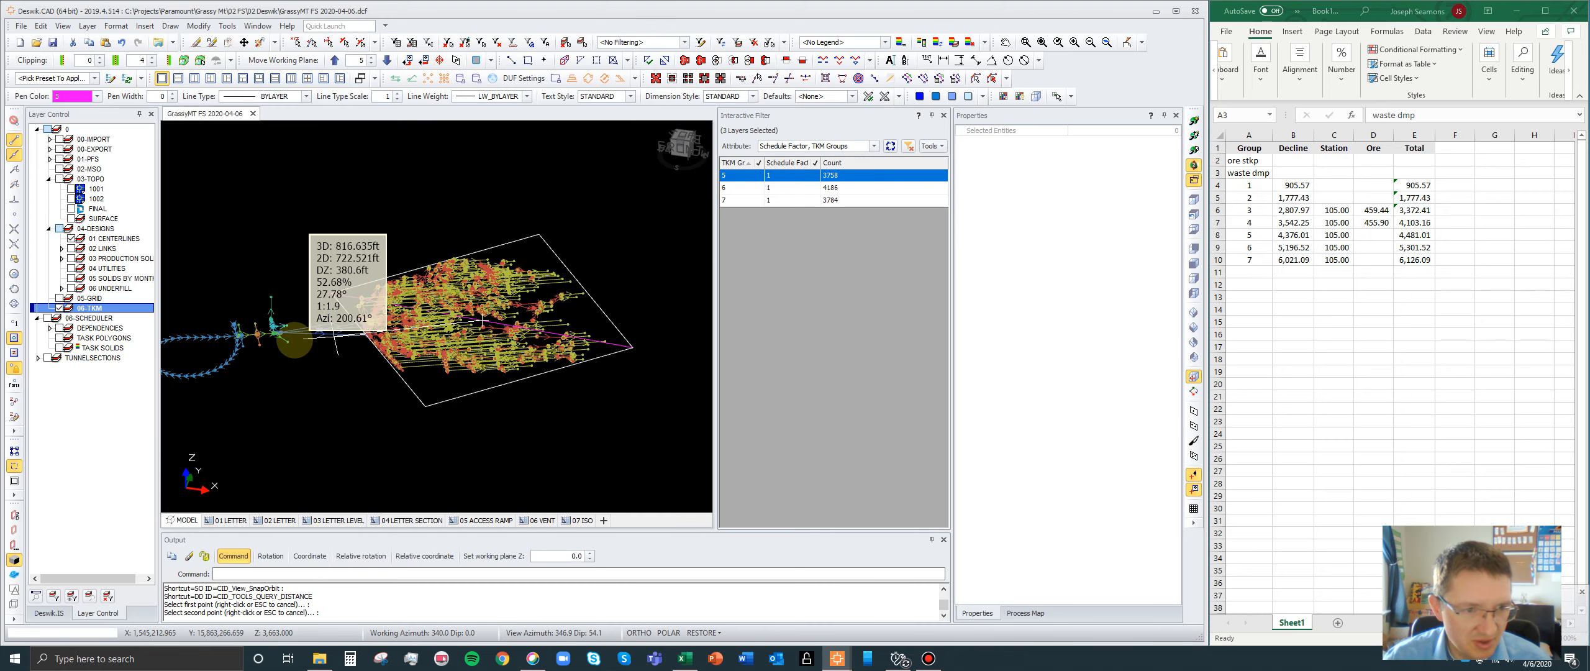
scroll(268, 324, "up", 5)
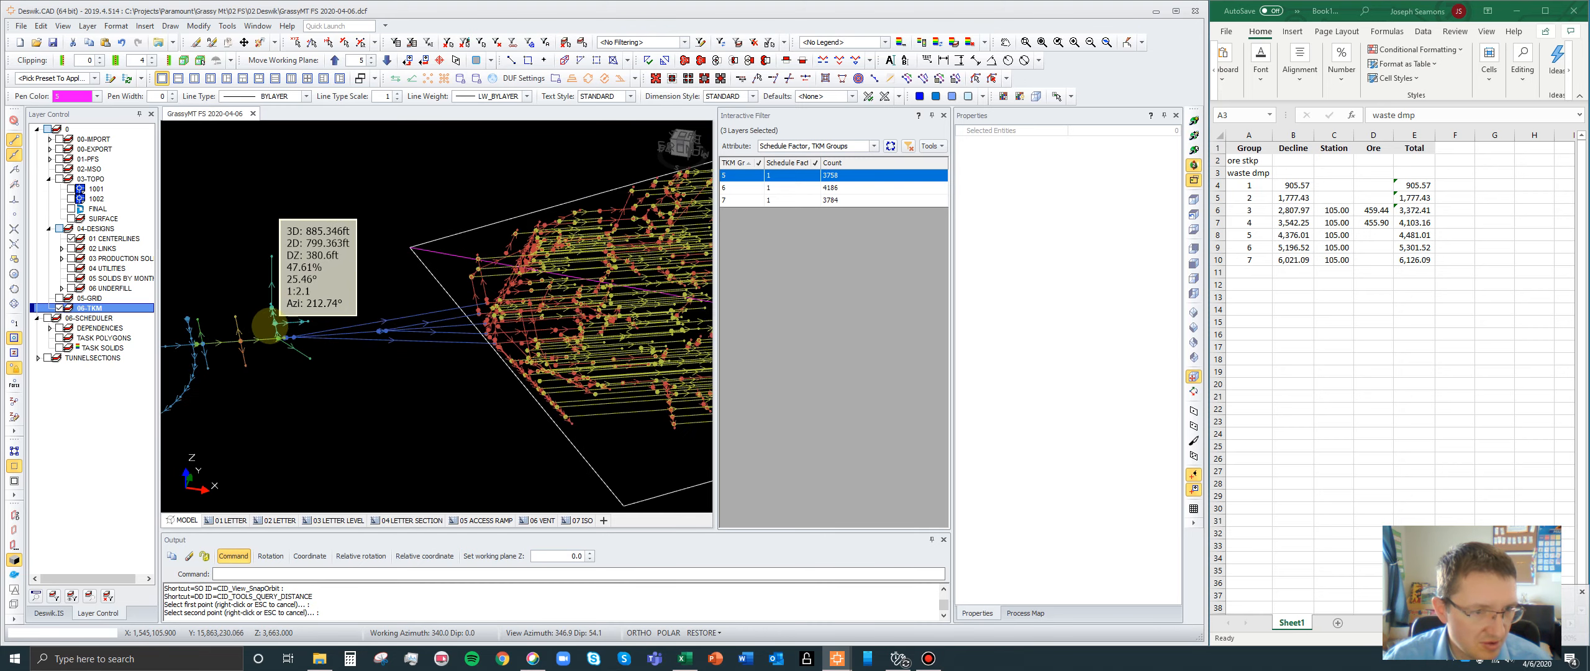
scroll(290, 343, "up", 3)
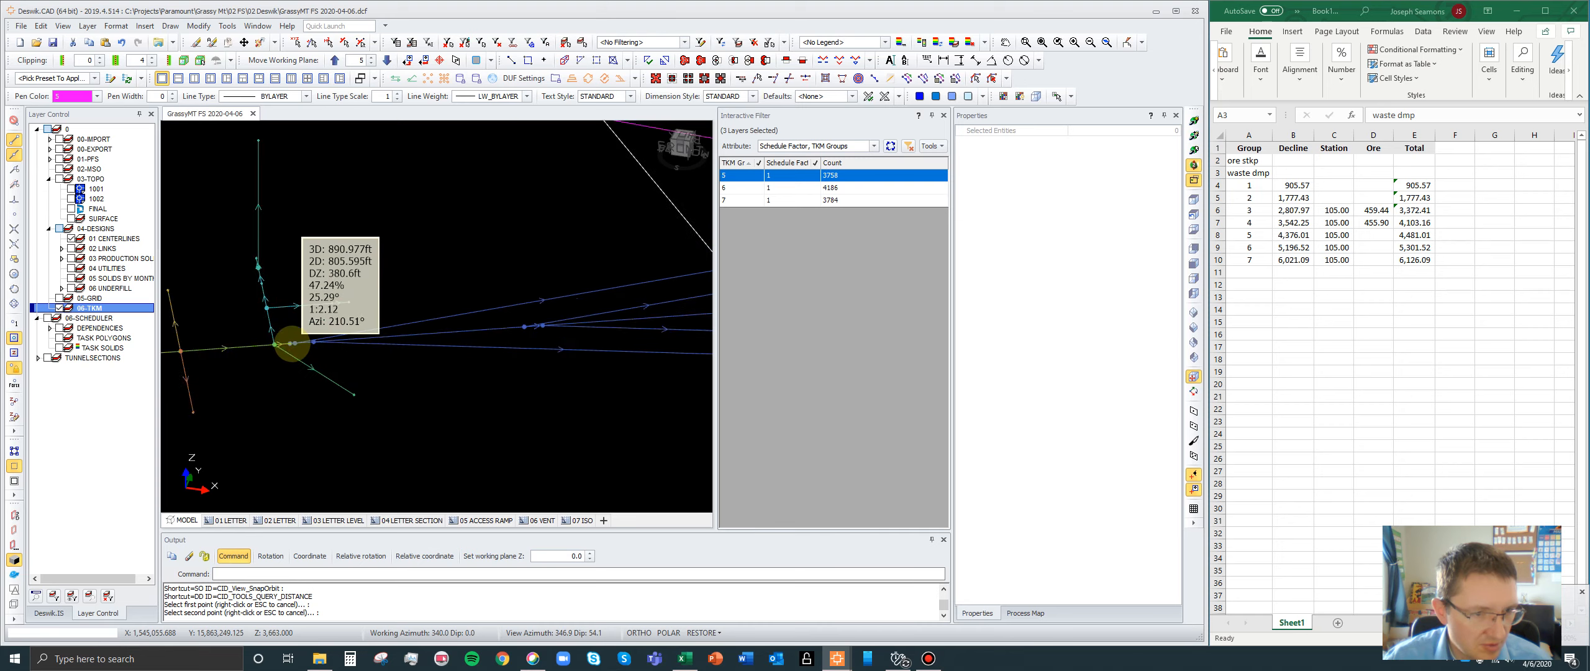
scroll(291, 343, "up", 2)
left_click(320, 374)
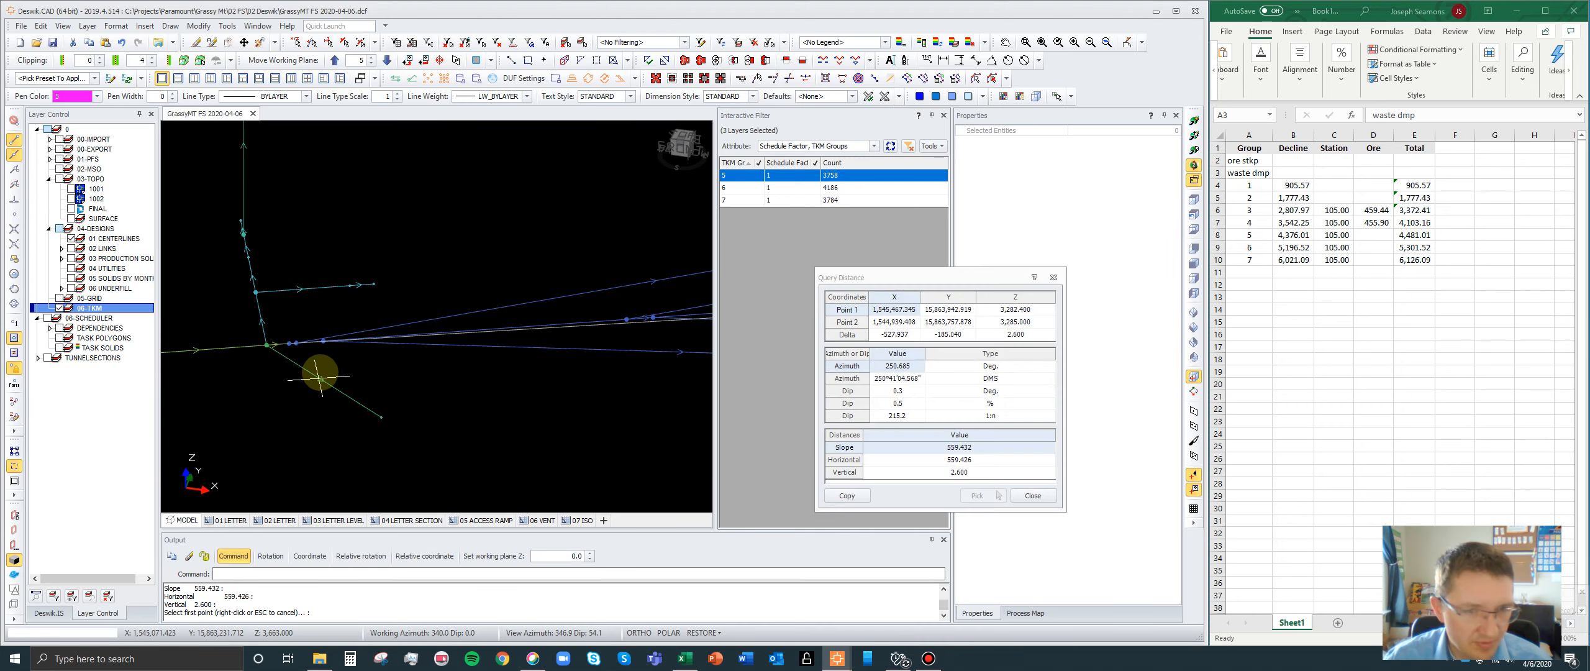
- Copy the measured slope distance of 559.43 into the Ore column for group 5 in the spreadsheet and close the distance query
left_click(957, 449)
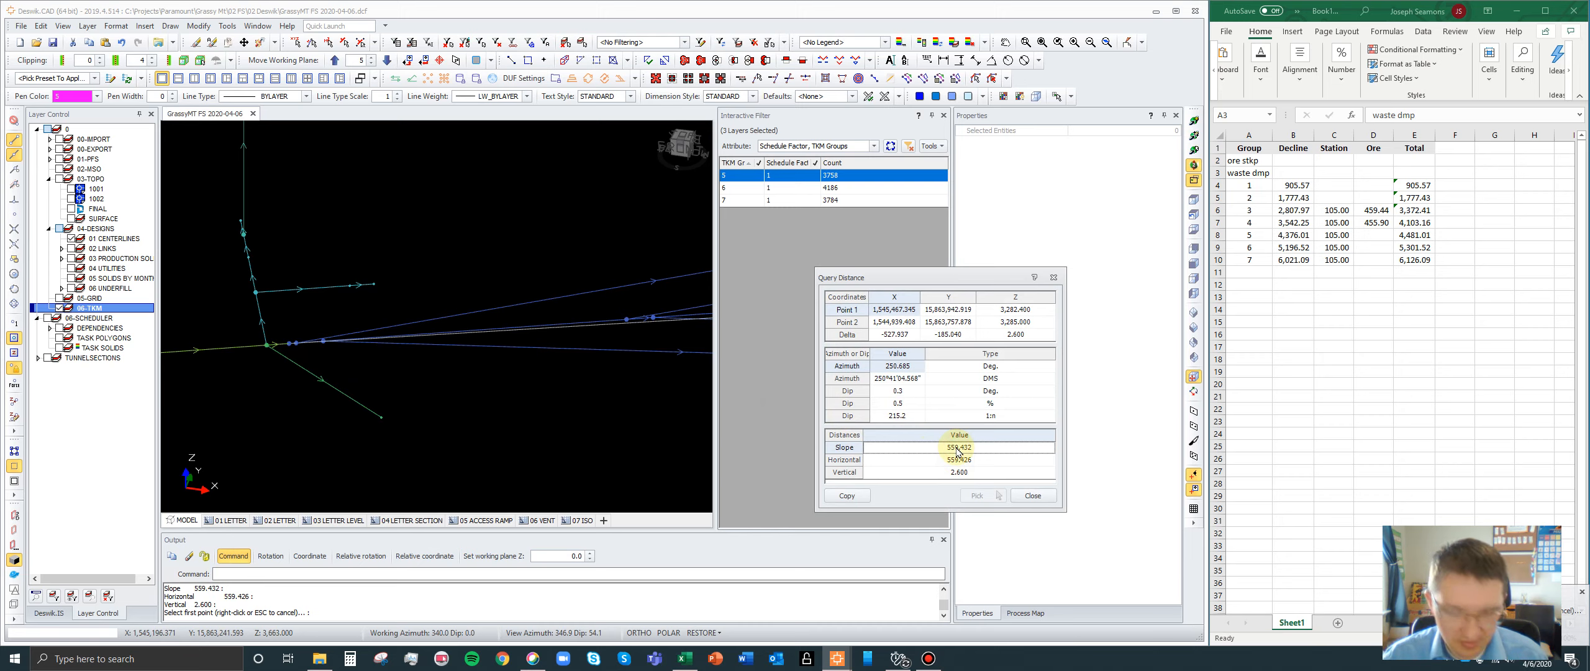
key("ctrl+c")
left_click(1373, 235)
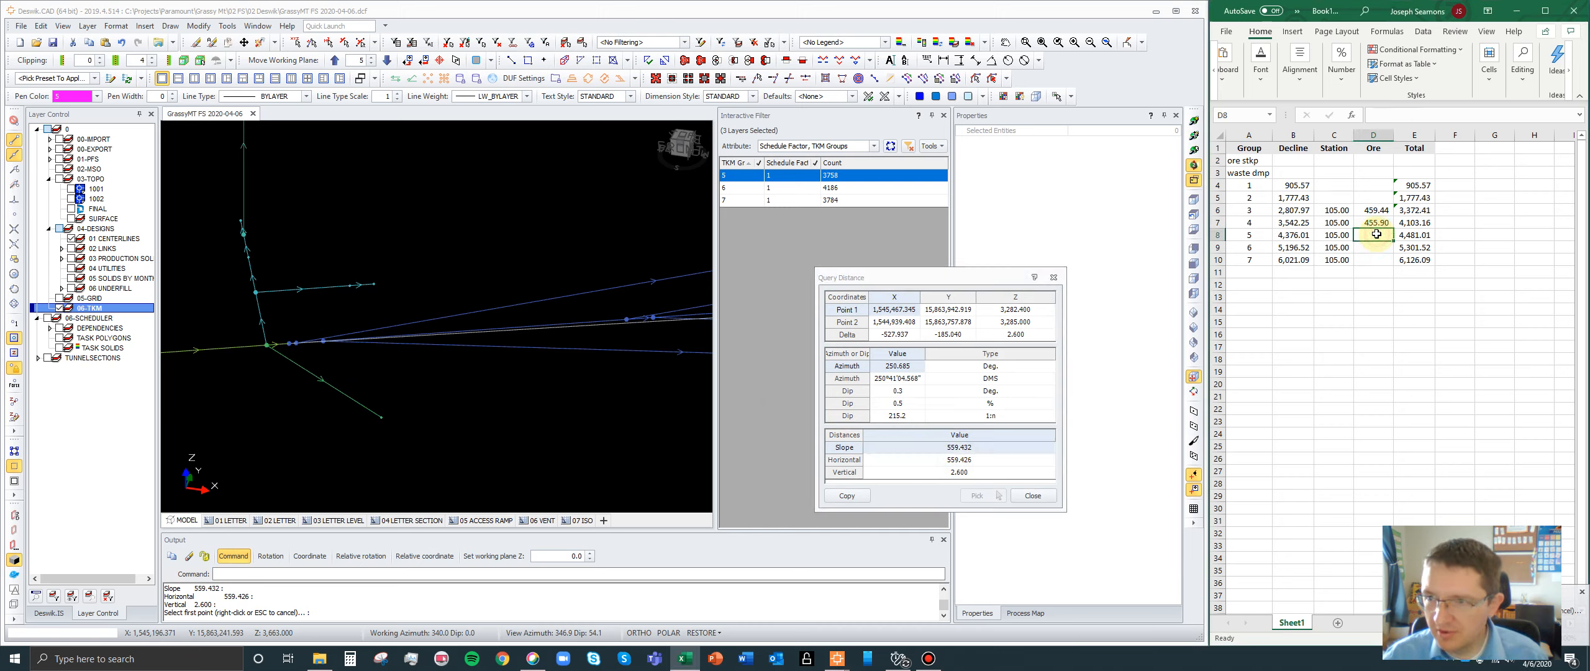
key("ctrl+v")
left_click(1376, 249)
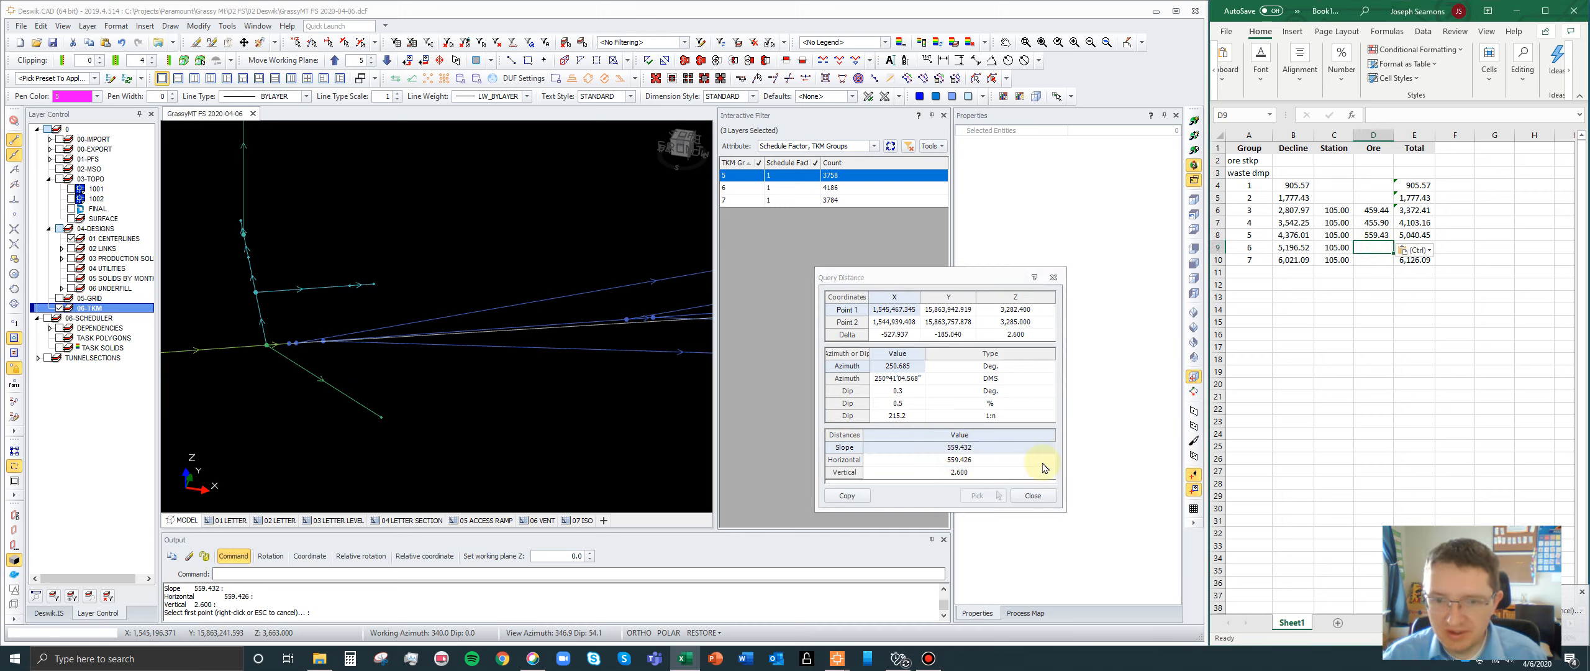
left_click(1034, 495)
- Display only the group 6 centerlines and draw a diagonal polyline between opposite corners of their 2D box
scroll(249, 283, "down", 5)
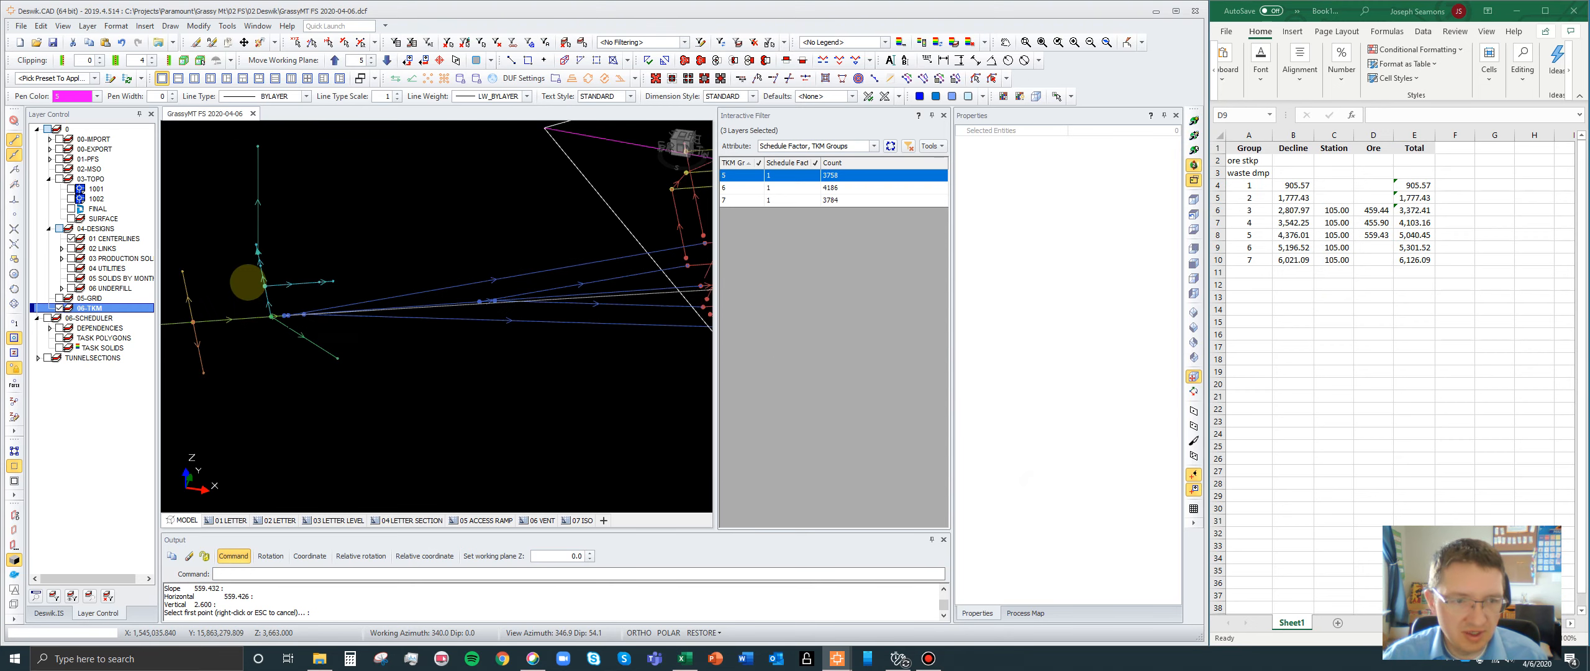
scroll(254, 284, "down", 3)
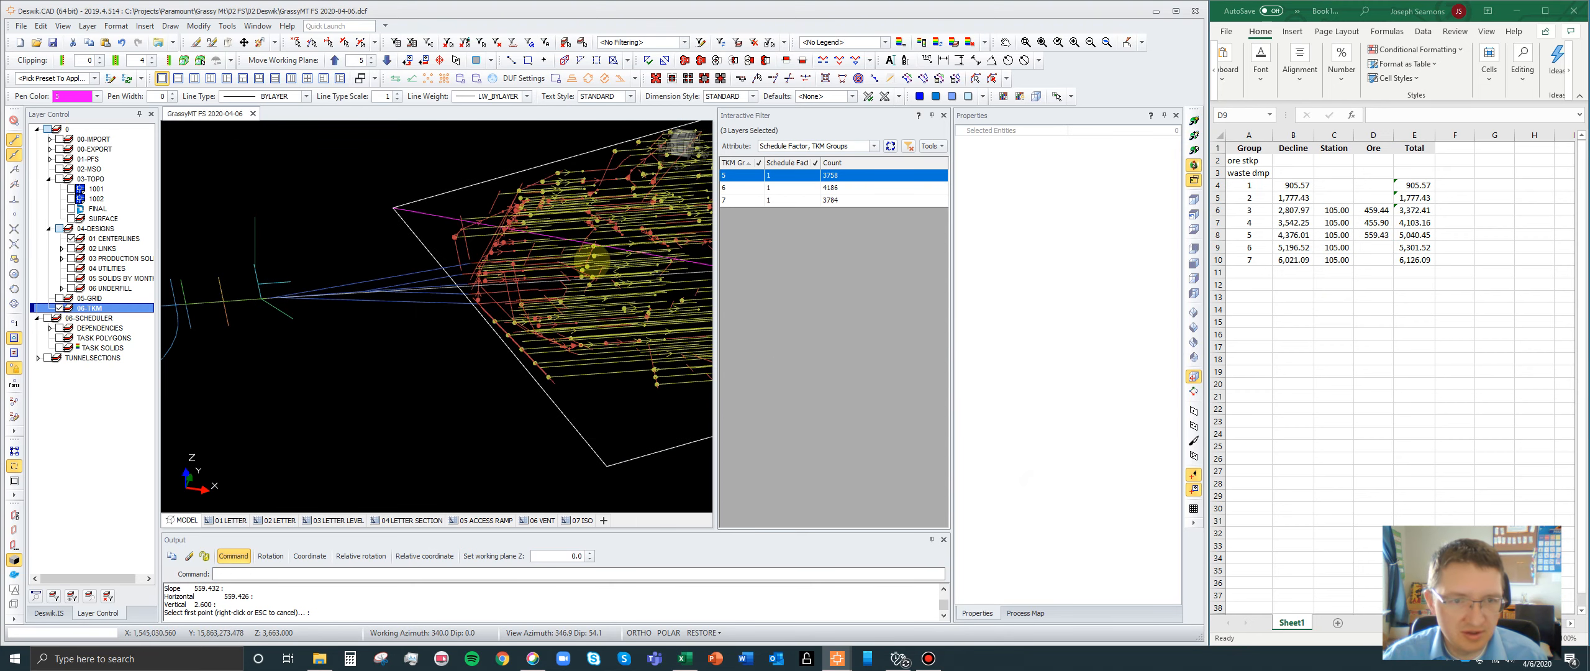
left_click(740, 189)
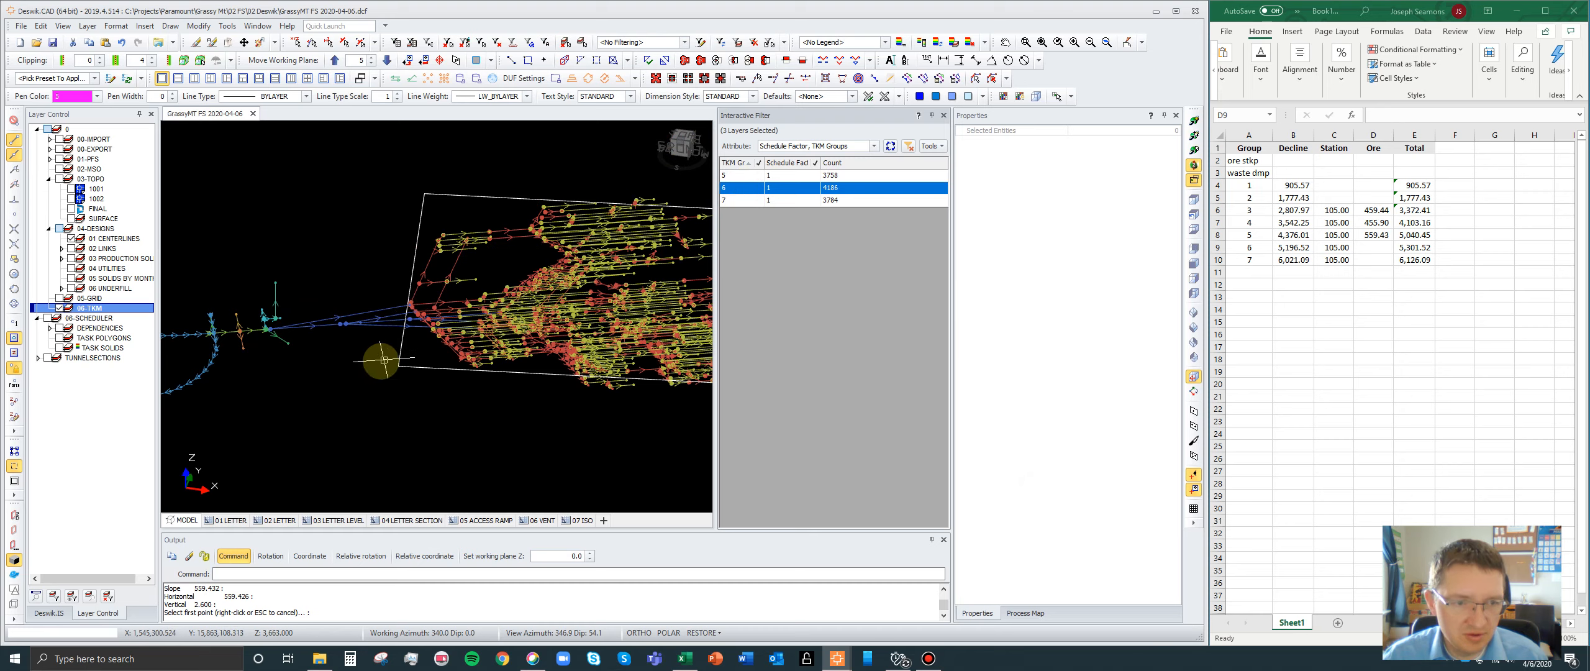
scroll(331, 355, "down", 3)
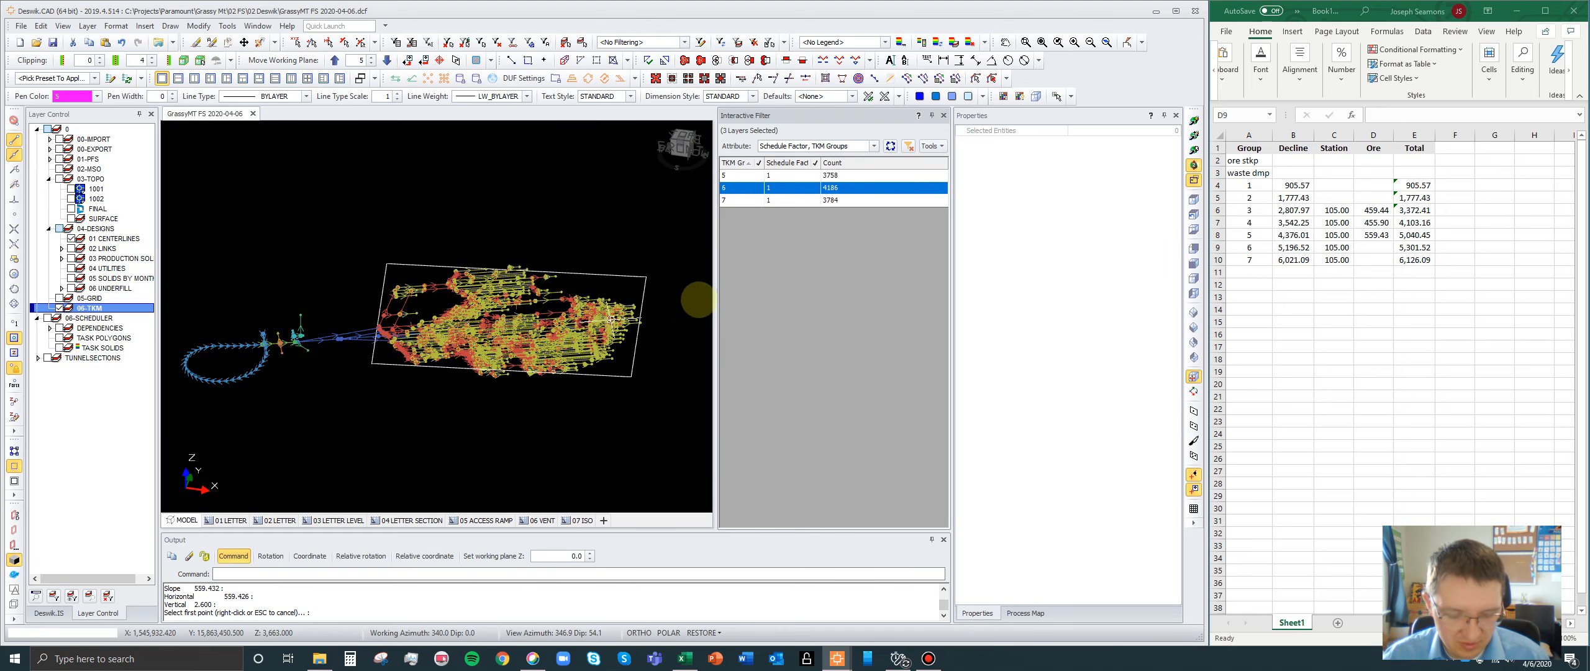
key("n")
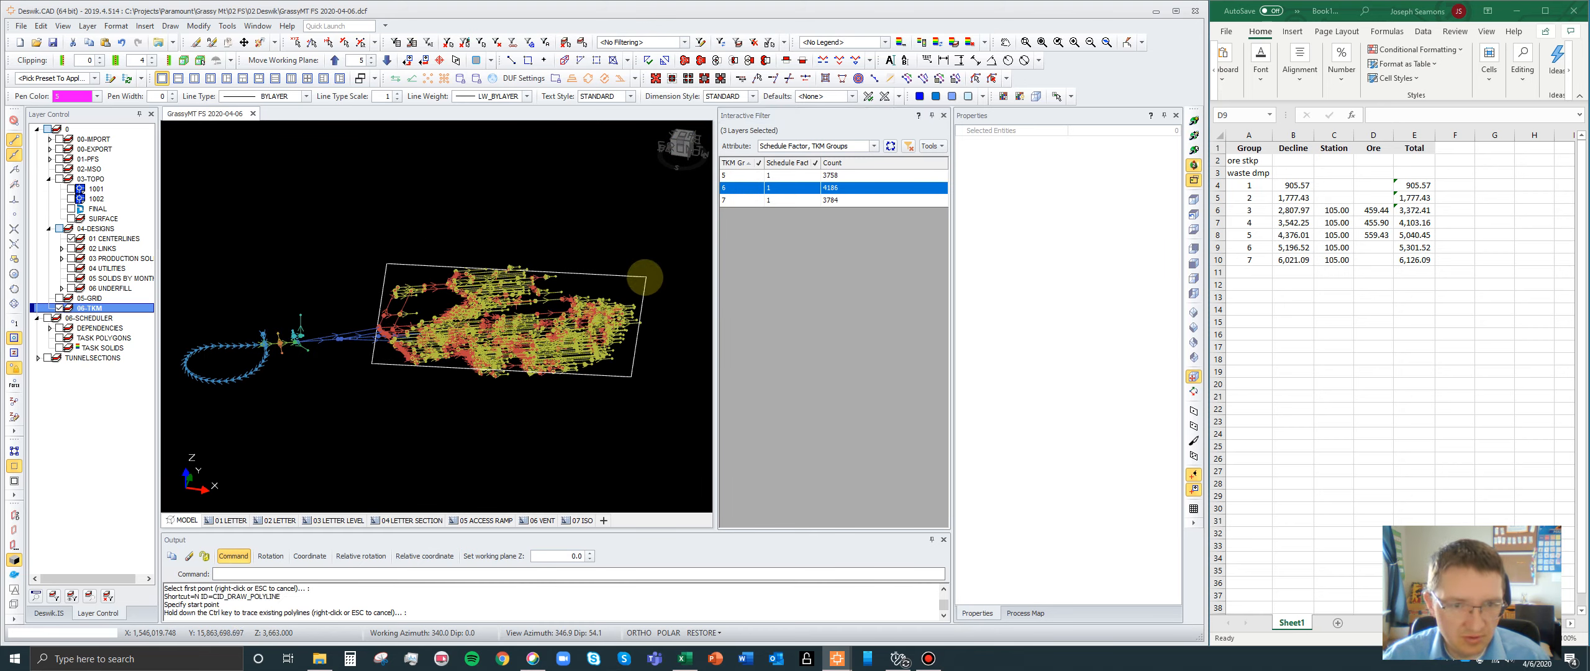
left_click(646, 277)
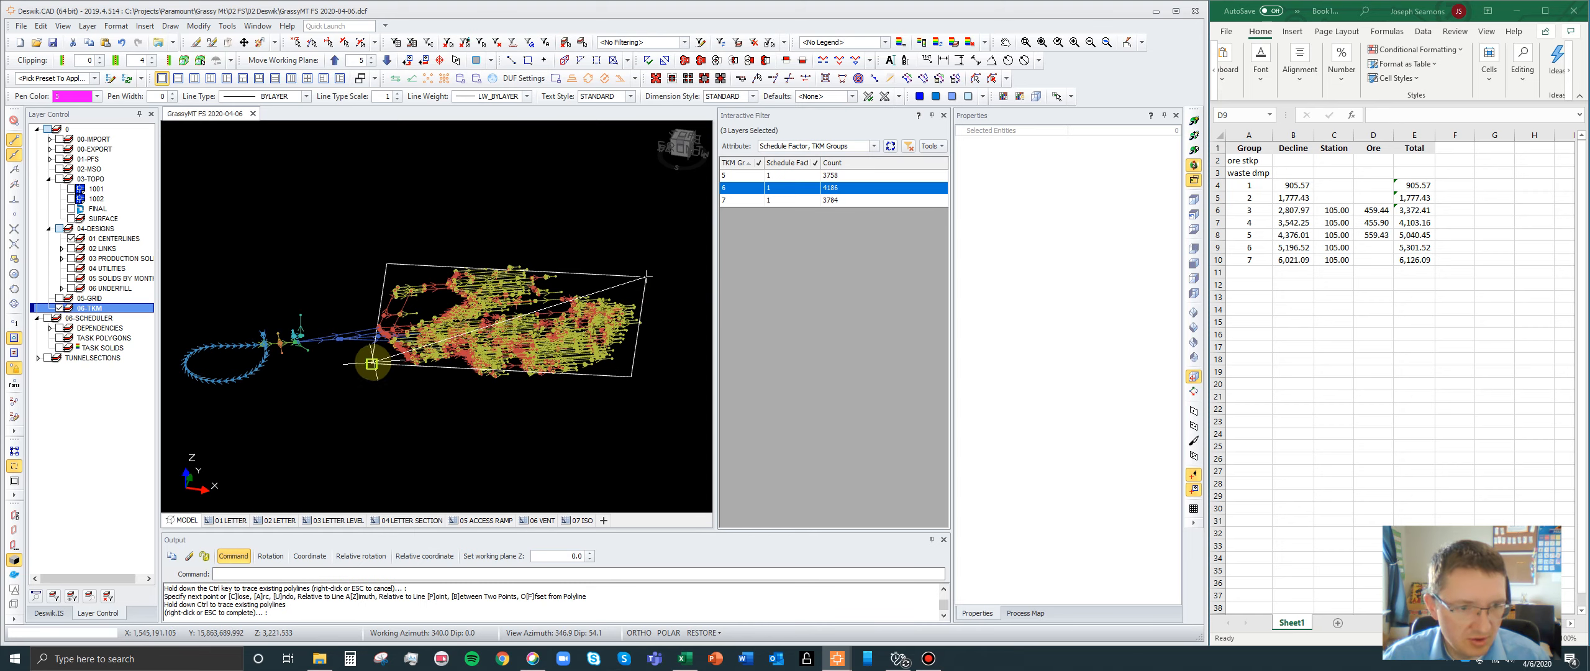
left_click(372, 364)
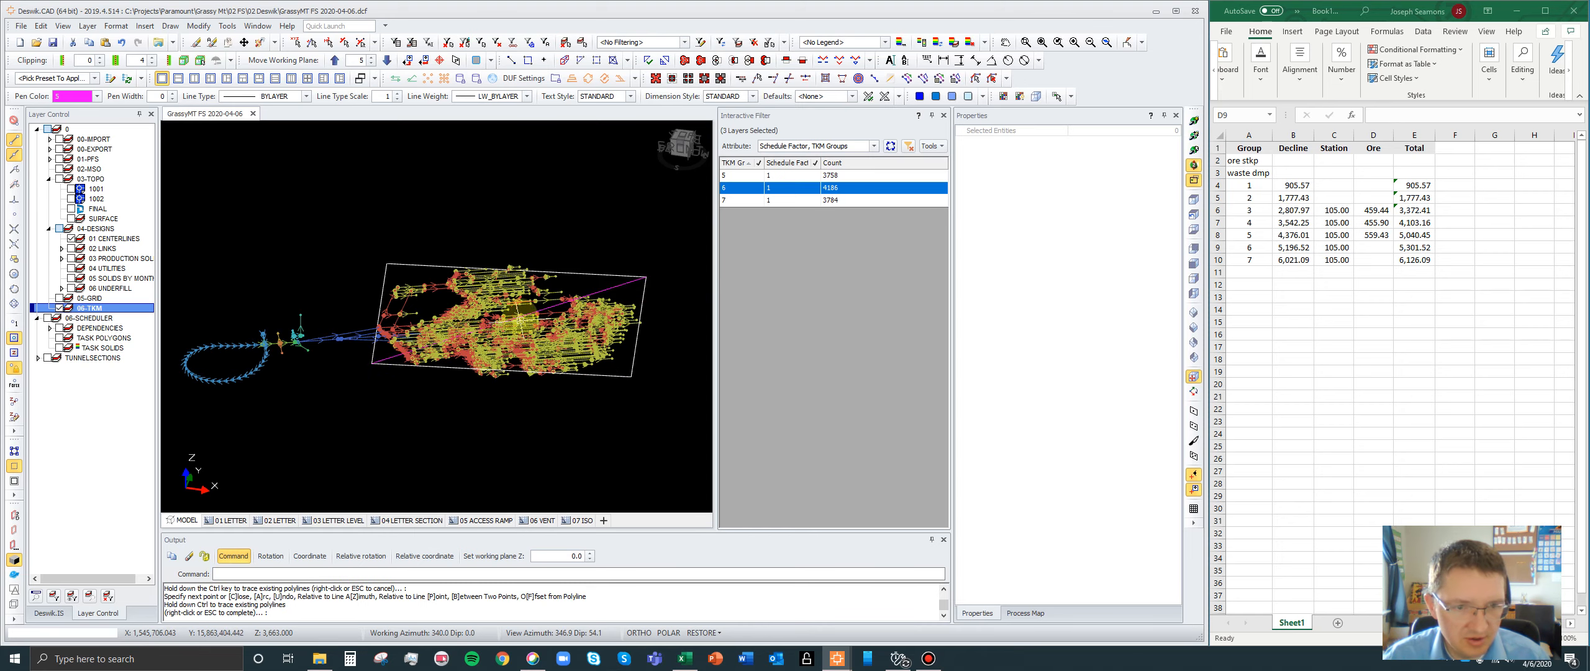
- Measure the distance from the midpoint of group 6's box diagonal to the junction where its blue access centerlines begin
scroll(538, 306, "up", 1)
scroll(538, 303, "up", 2)
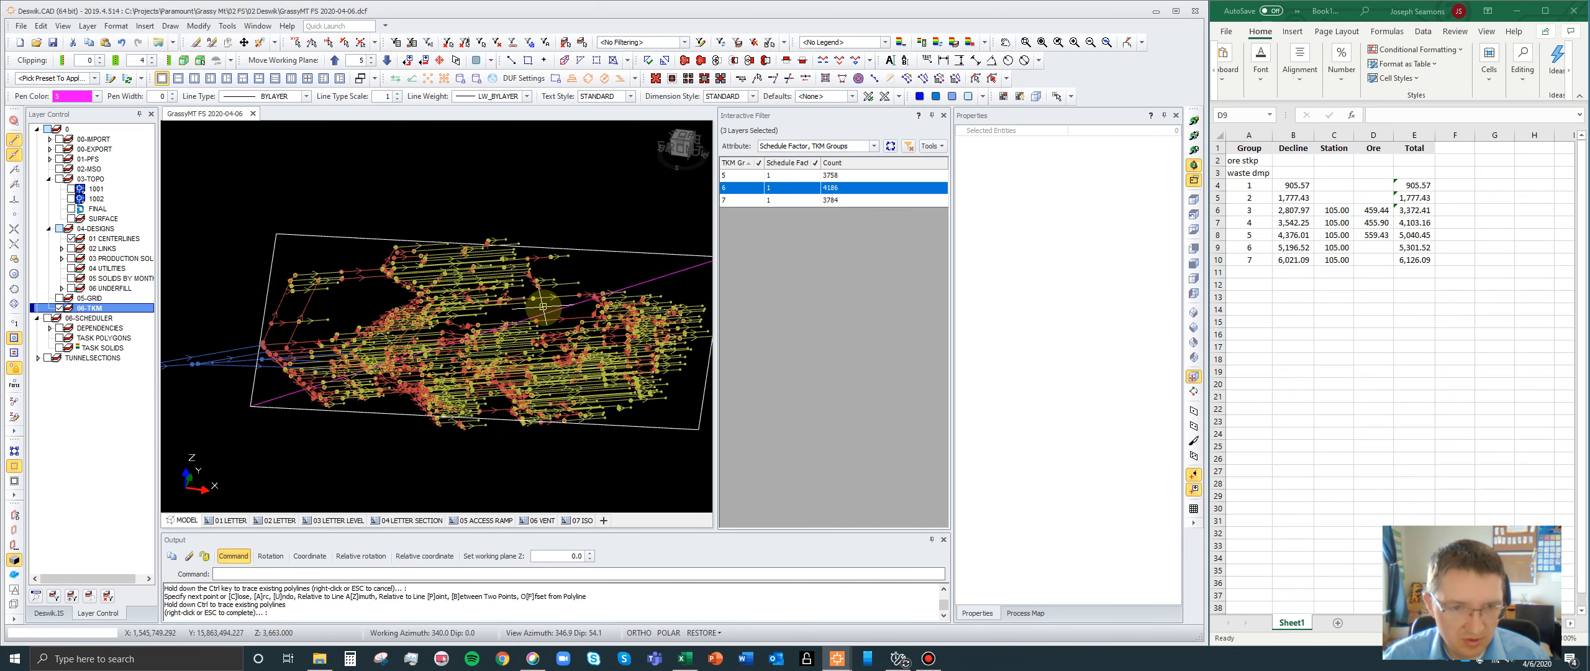
key("d")
key("d")
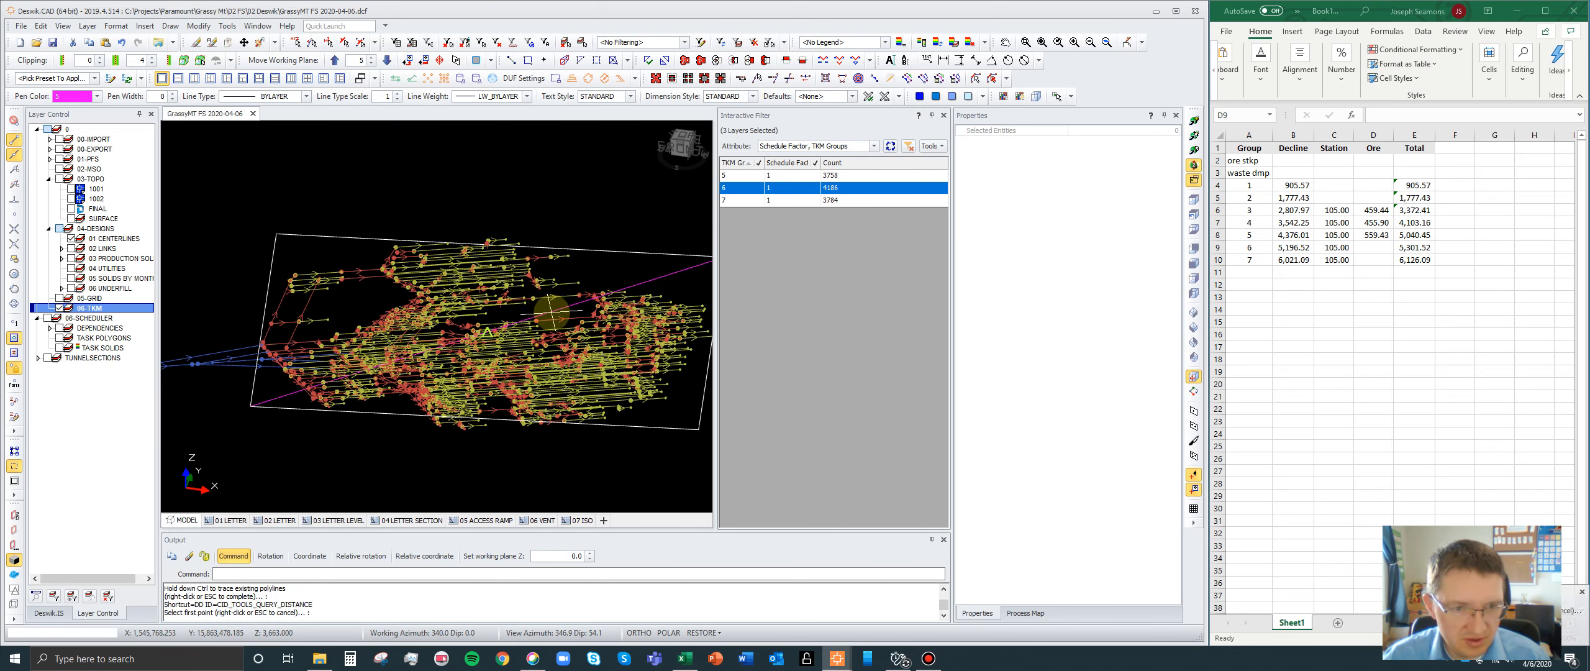
left_click(549, 314)
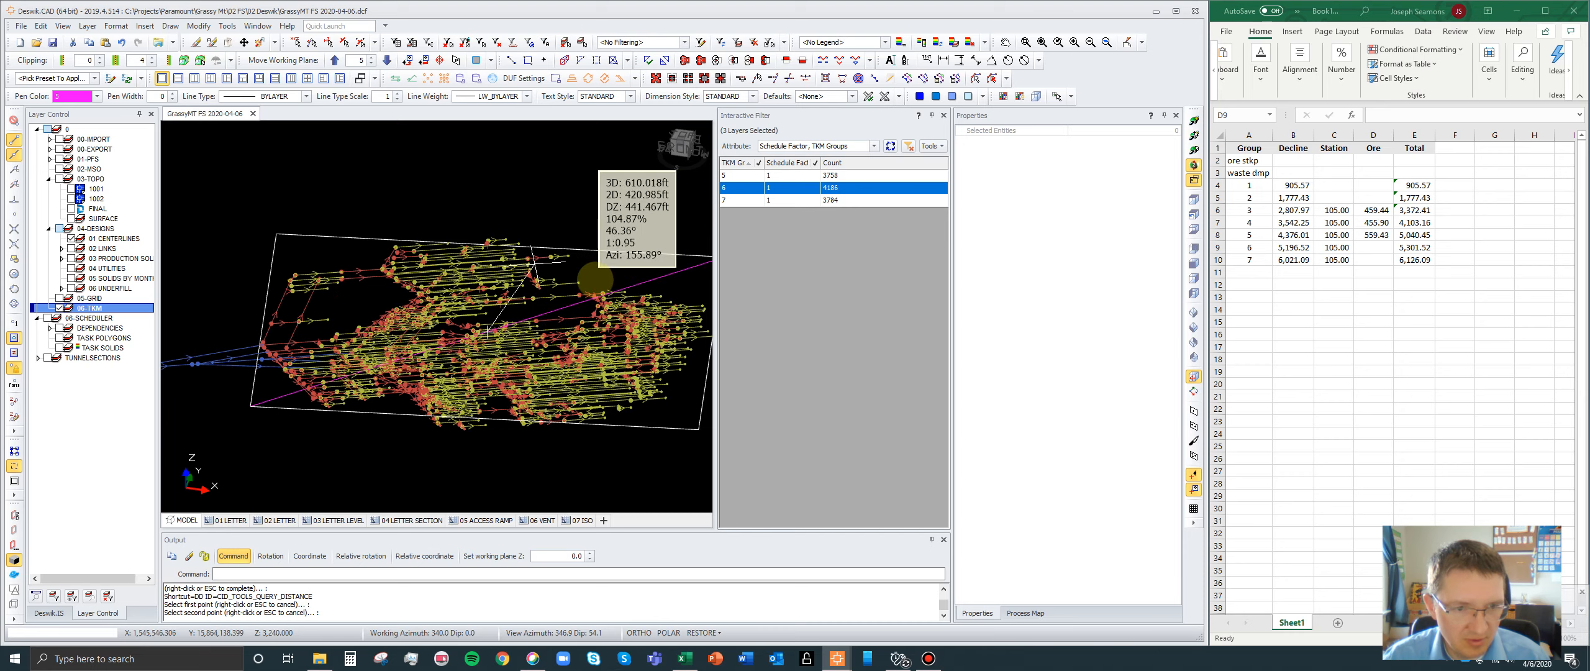
scroll(572, 274, "down", 2)
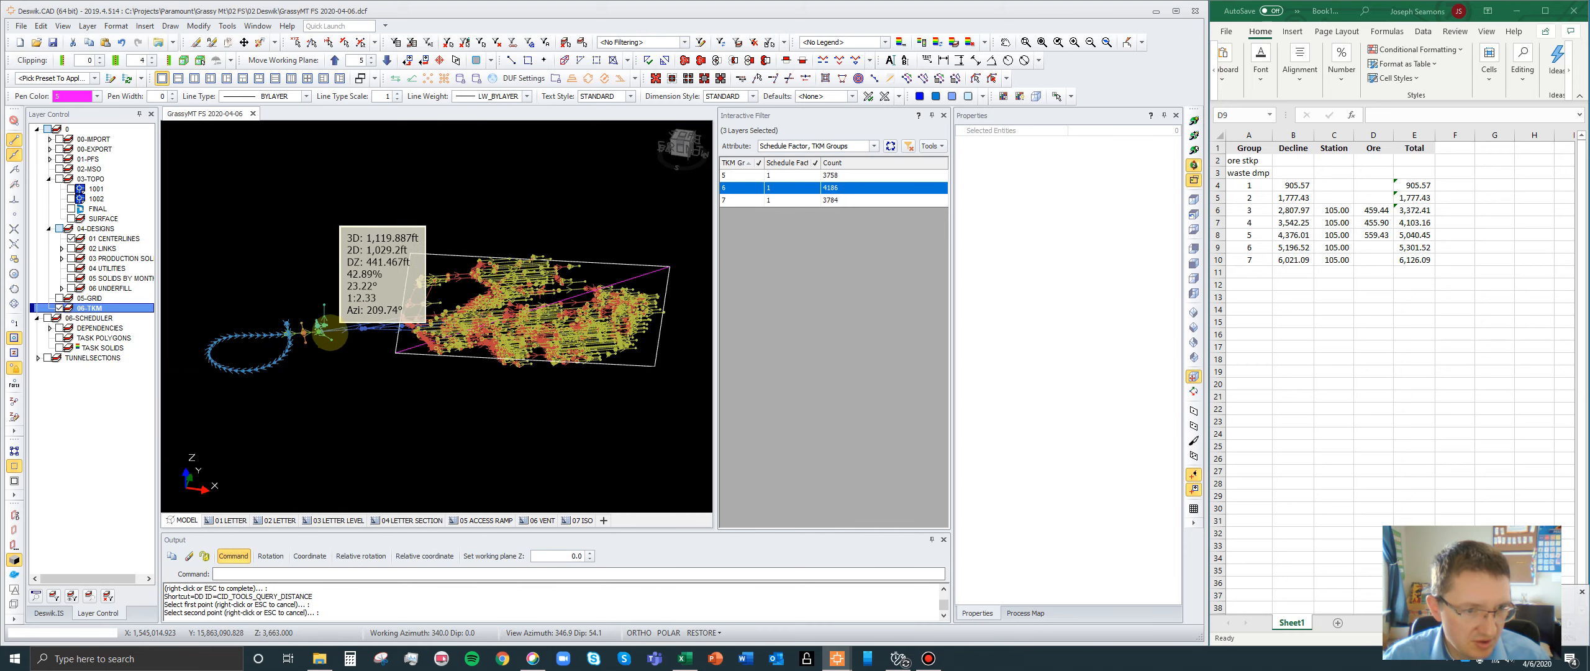
scroll(329, 327, "up", 2)
scroll(333, 327, "up", 2)
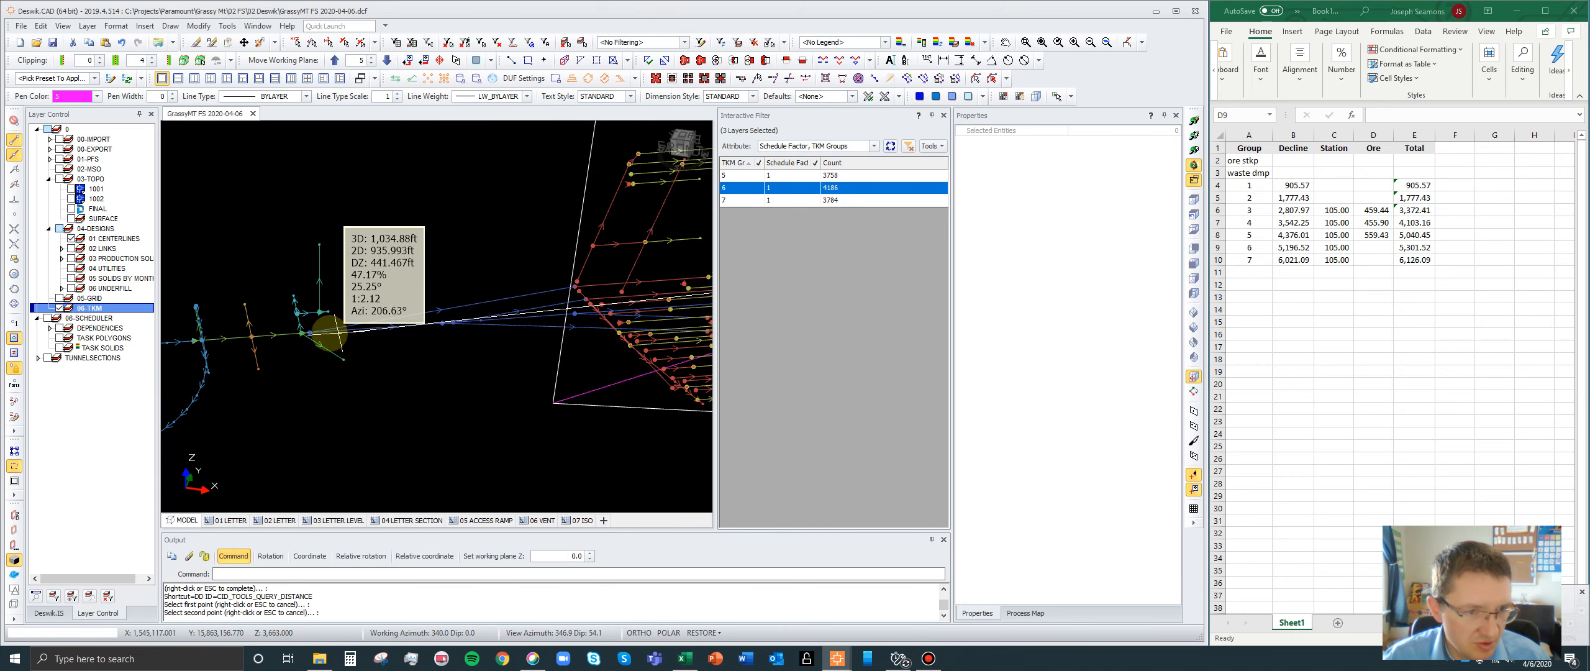
left_click(309, 332)
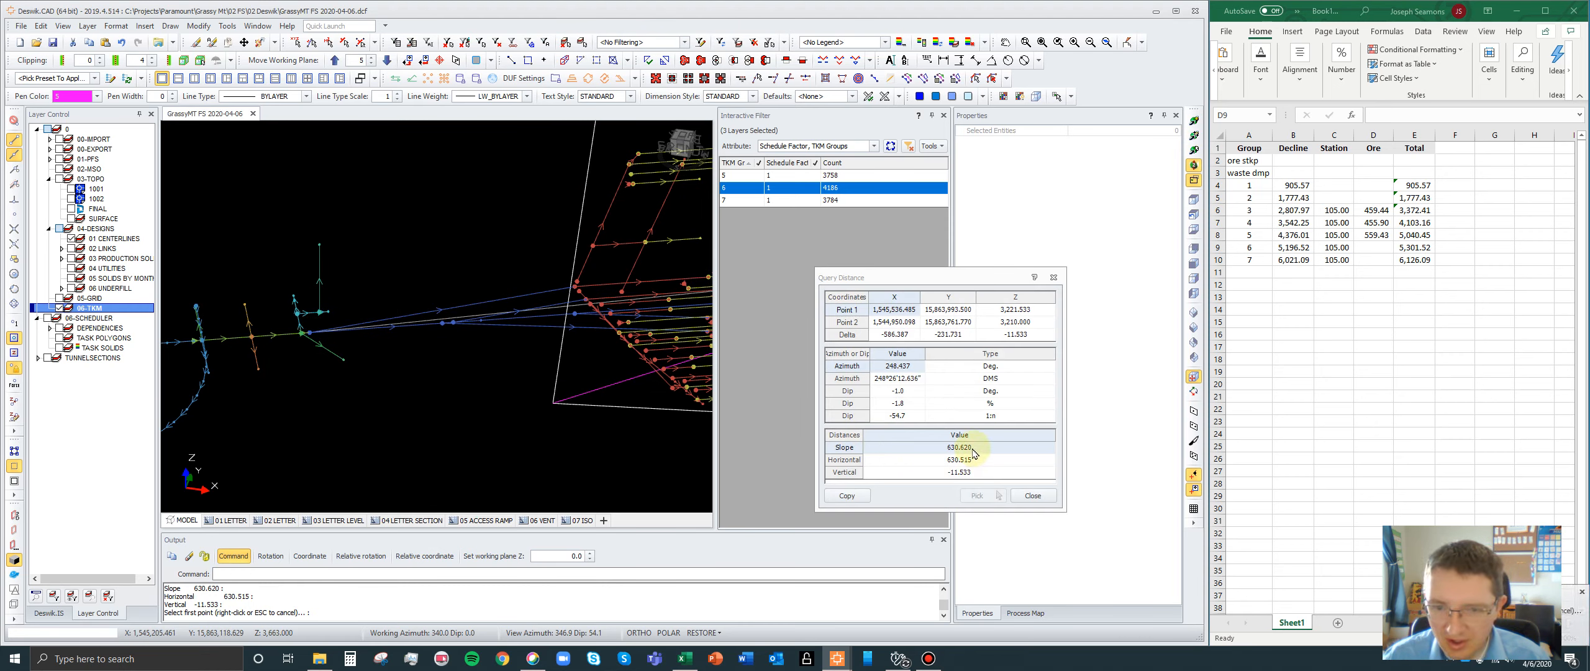
- Copy the measured slope distance of 630.62 into the Ore column for group 6 in the spreadsheet and close the distance query
left_click(969, 450)
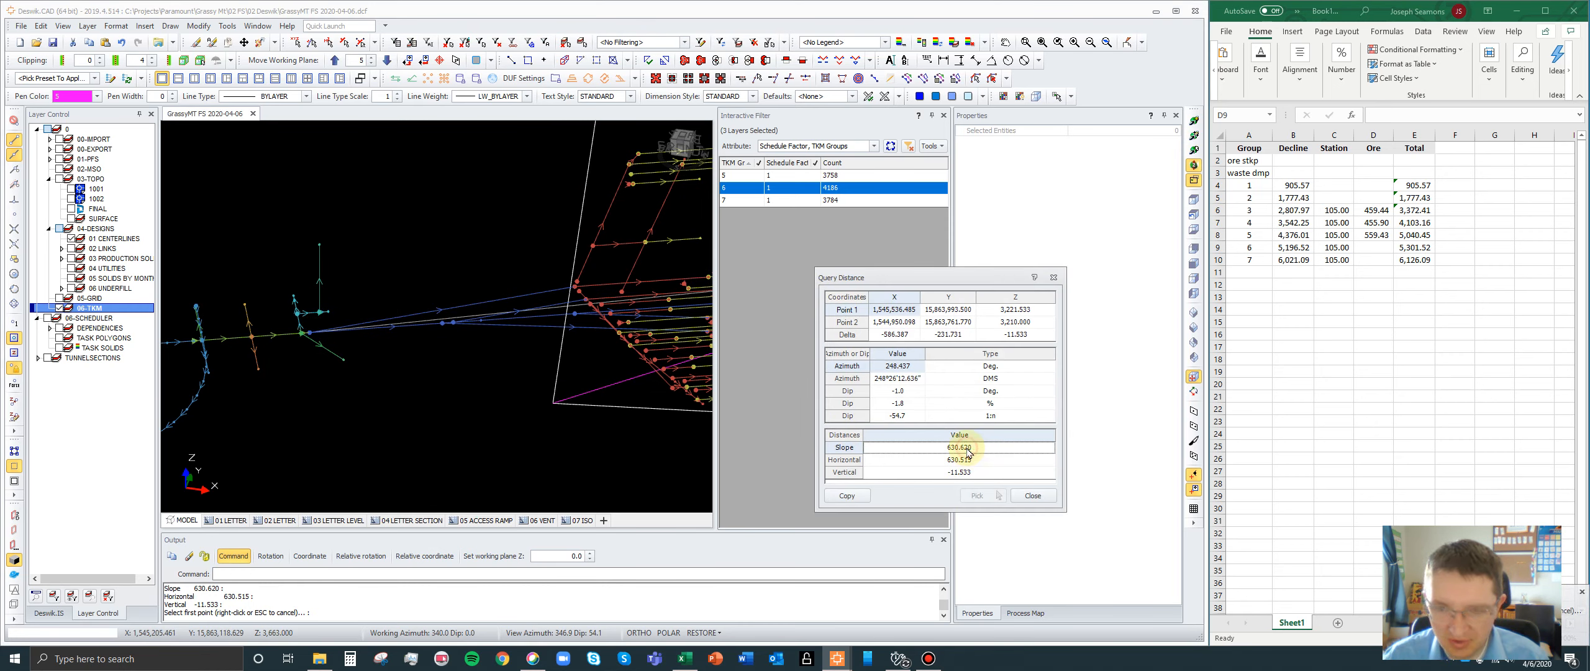
left_click(1372, 247)
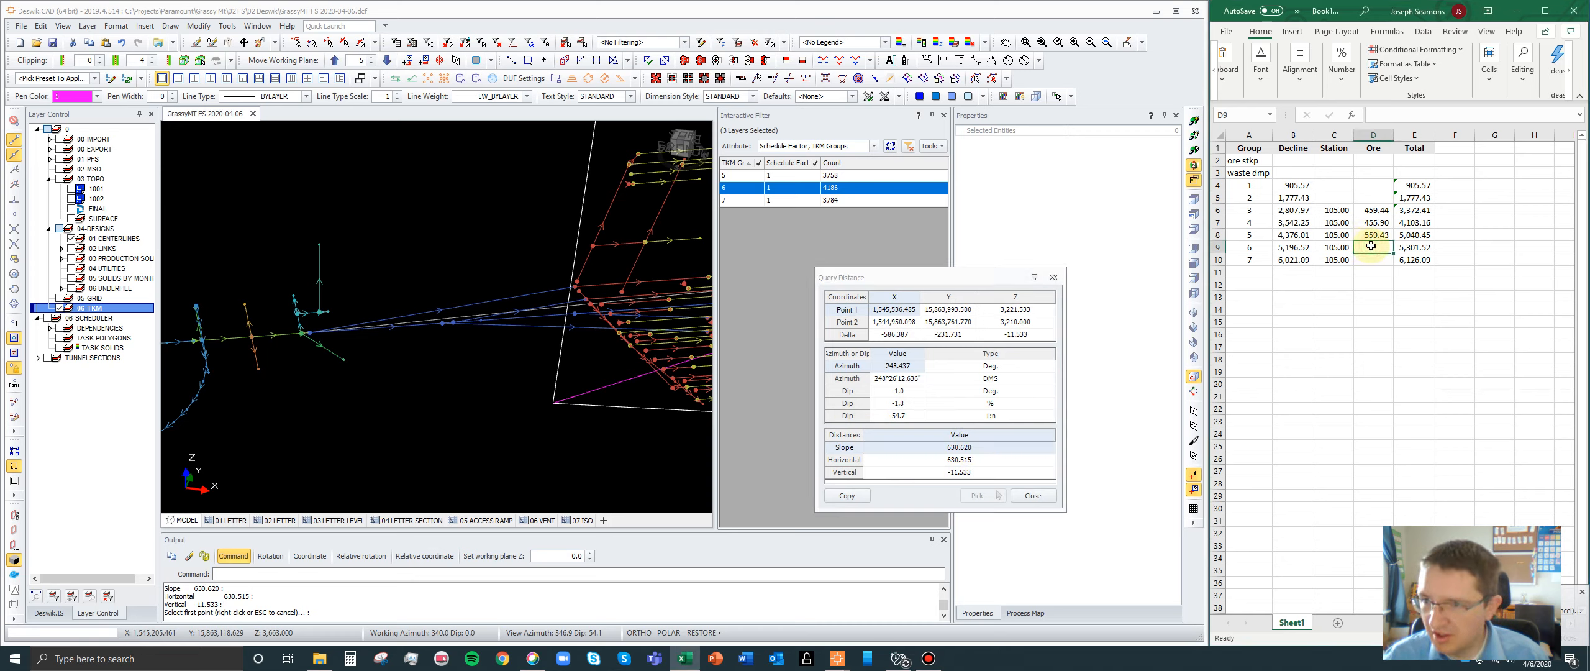
left_click(1377, 257)
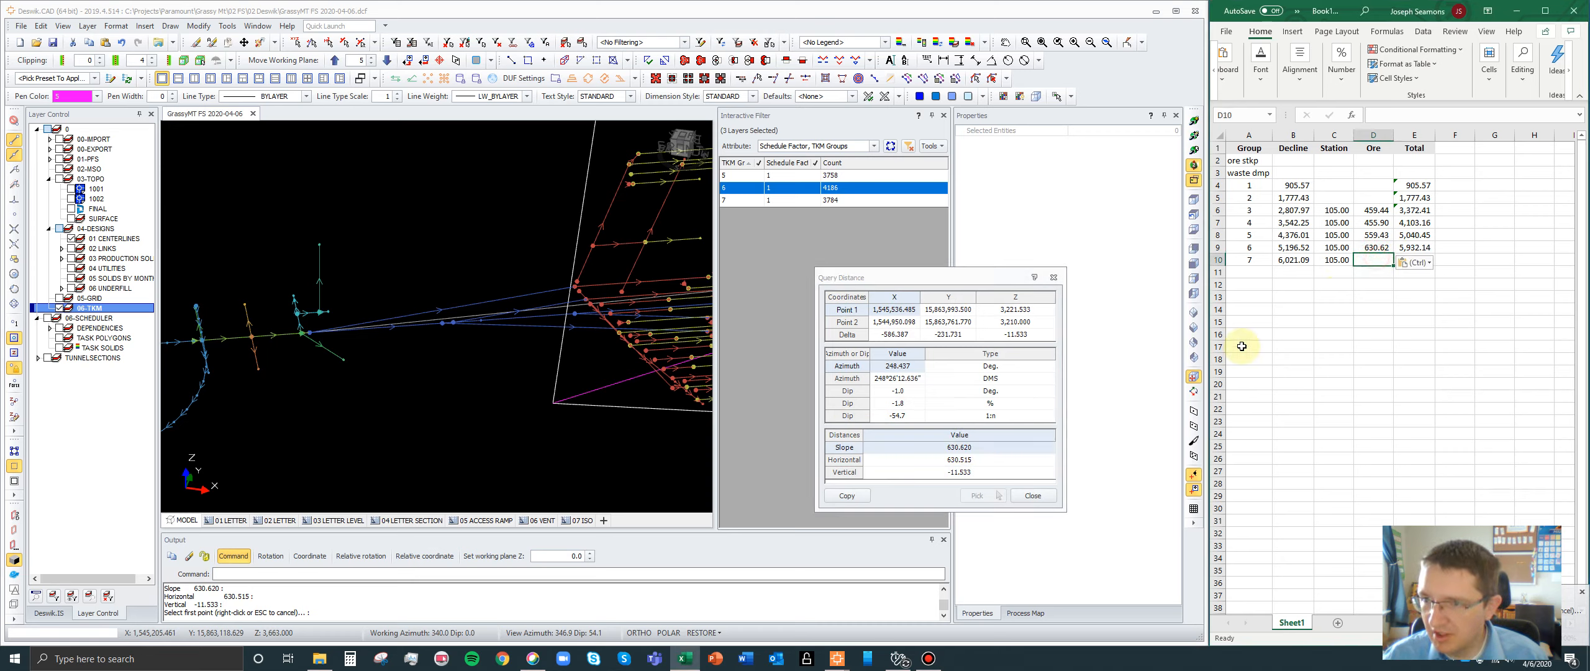
left_click(1031, 495)
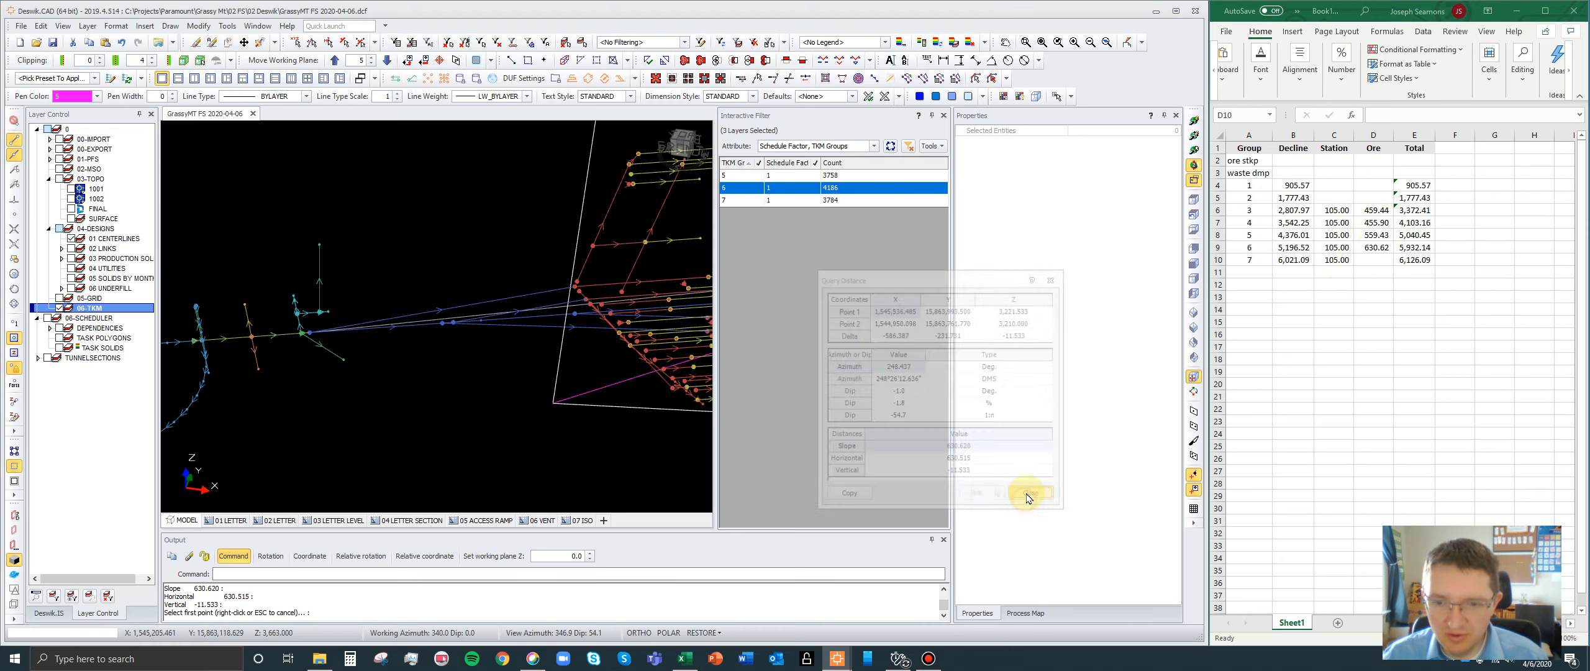
- Display only the group 7 centerlines together with their ore box in the interactive filter
left_click(737, 202)
scroll(248, 309, "down", 3)
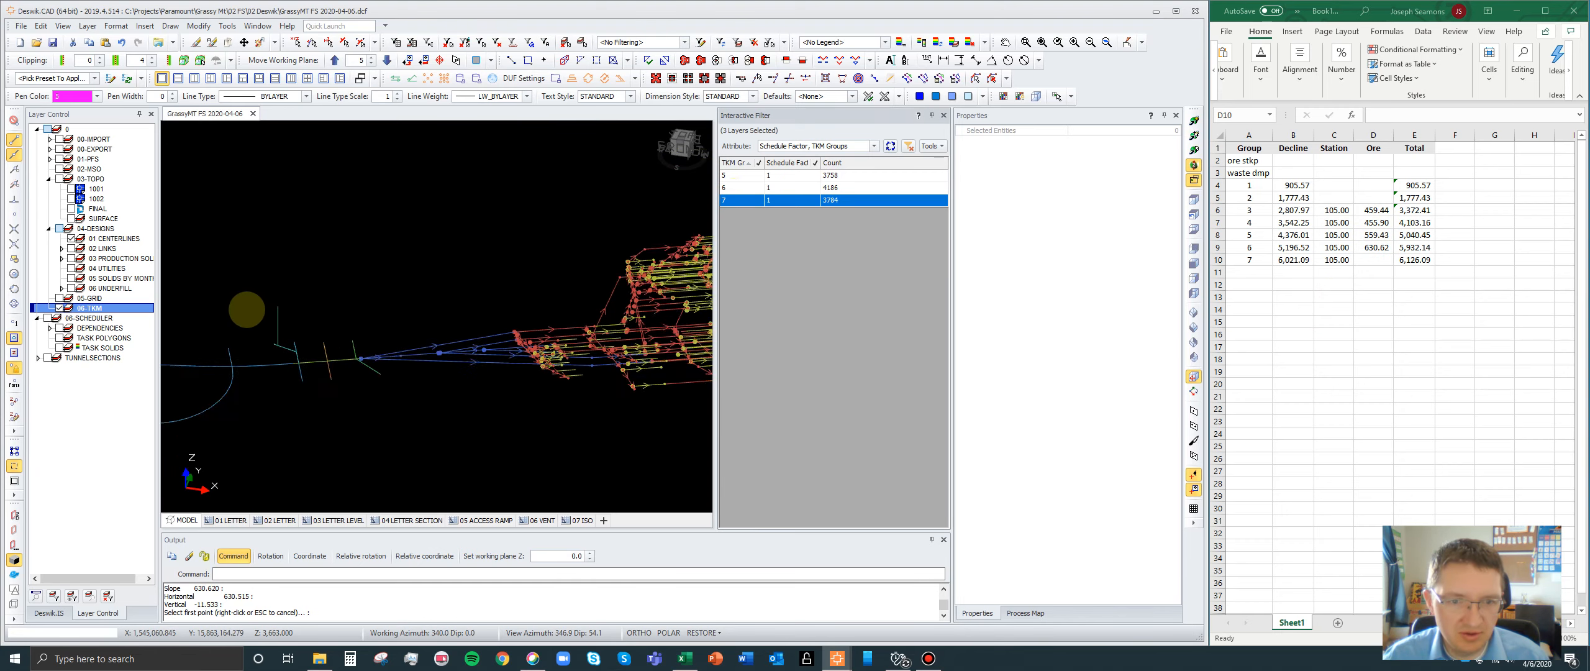
scroll(247, 309, "down", 2)
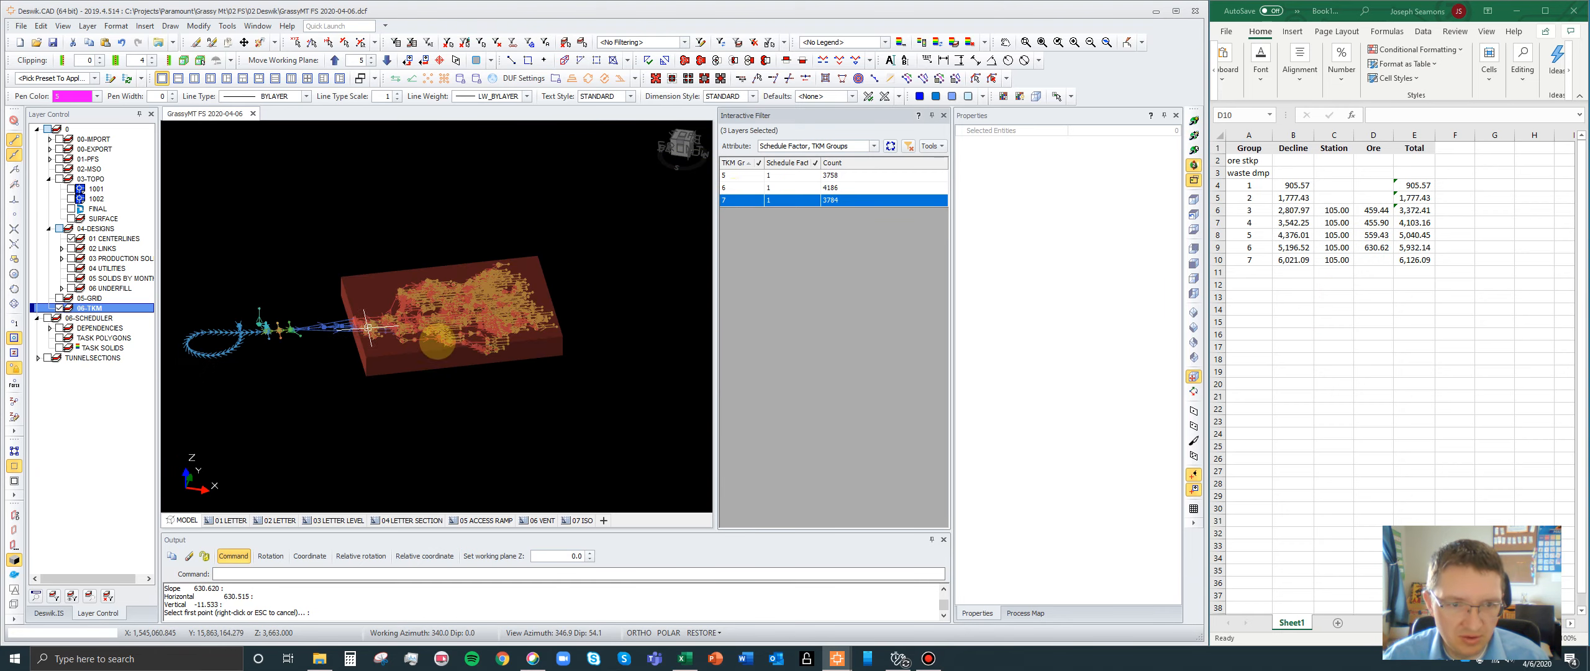
scroll(454, 342, "up", 1)
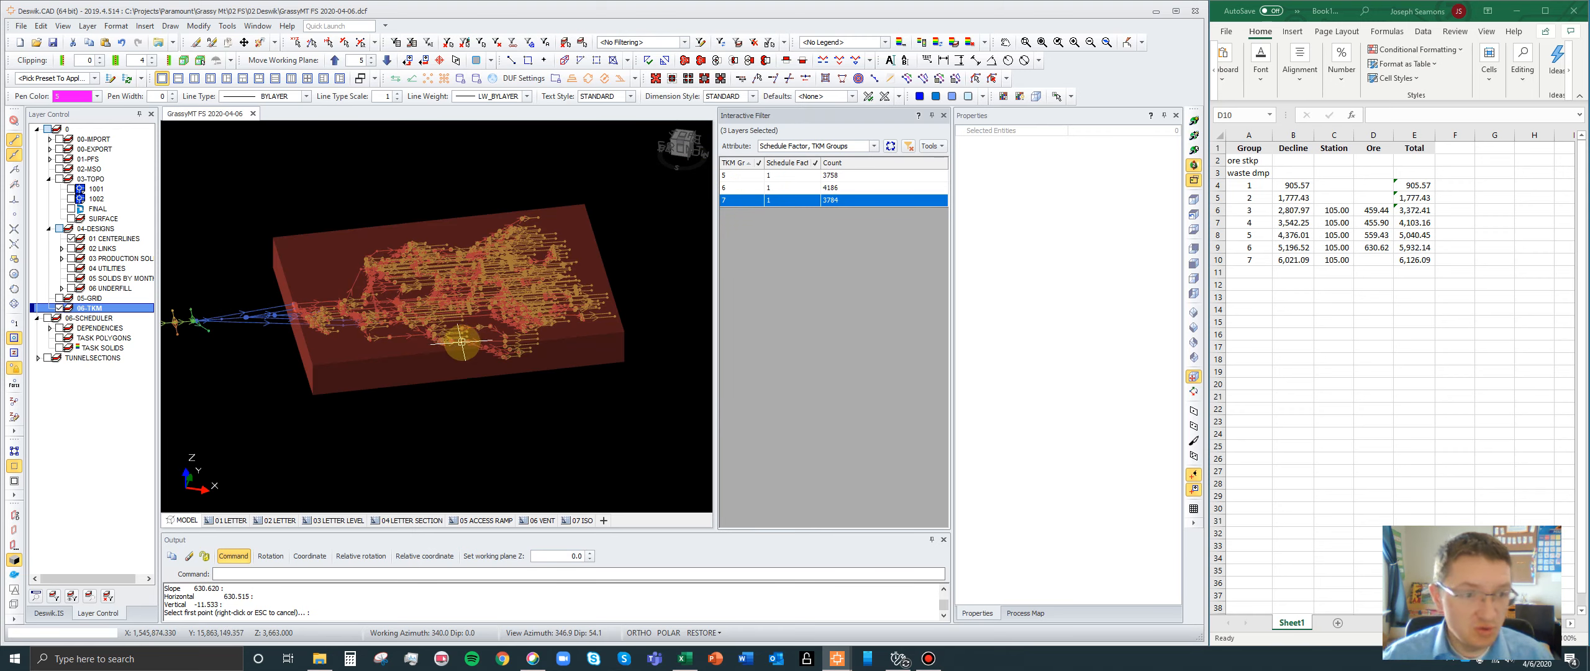
- Include blank TKM Groups values in the interactive filter and display the blank-group entities with schedule factor 1 alongside group 7
left_click(758, 163)
left_click(745, 188)
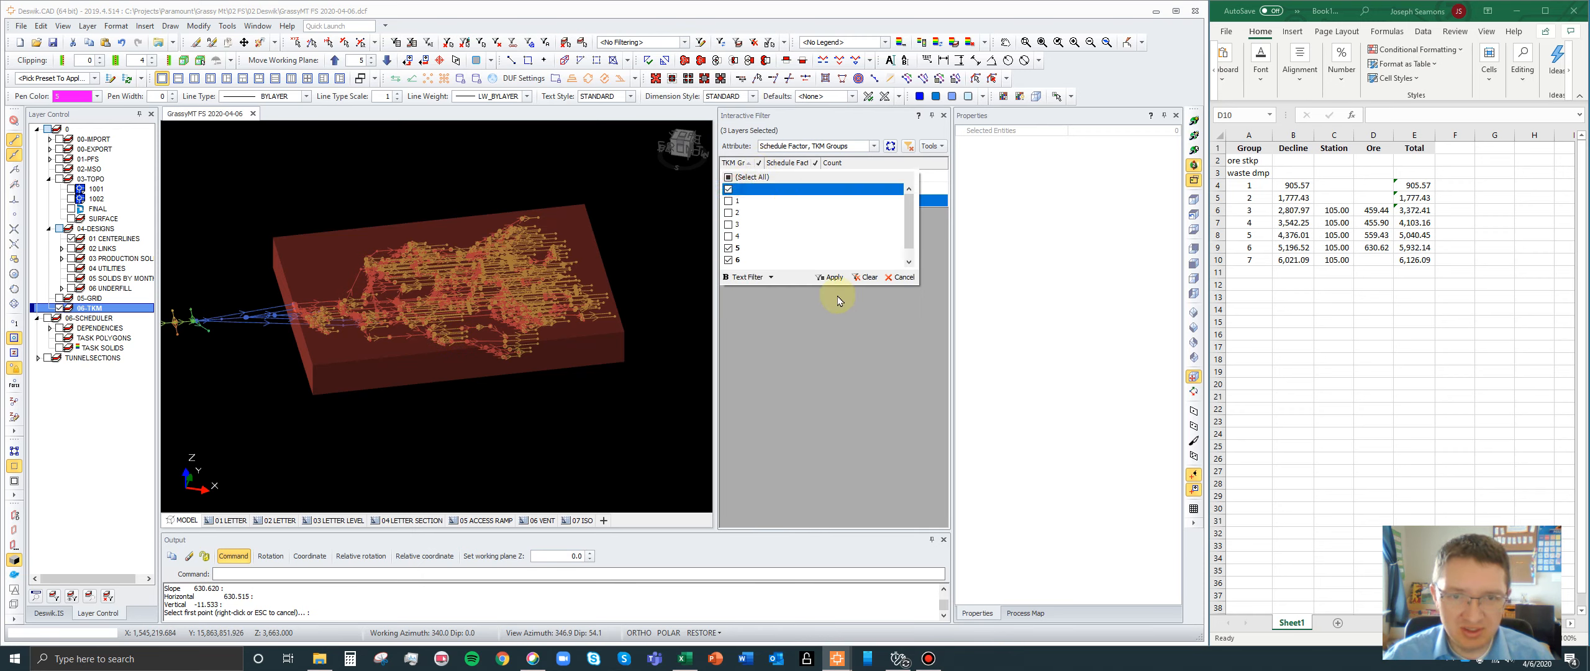
left_click(819, 277)
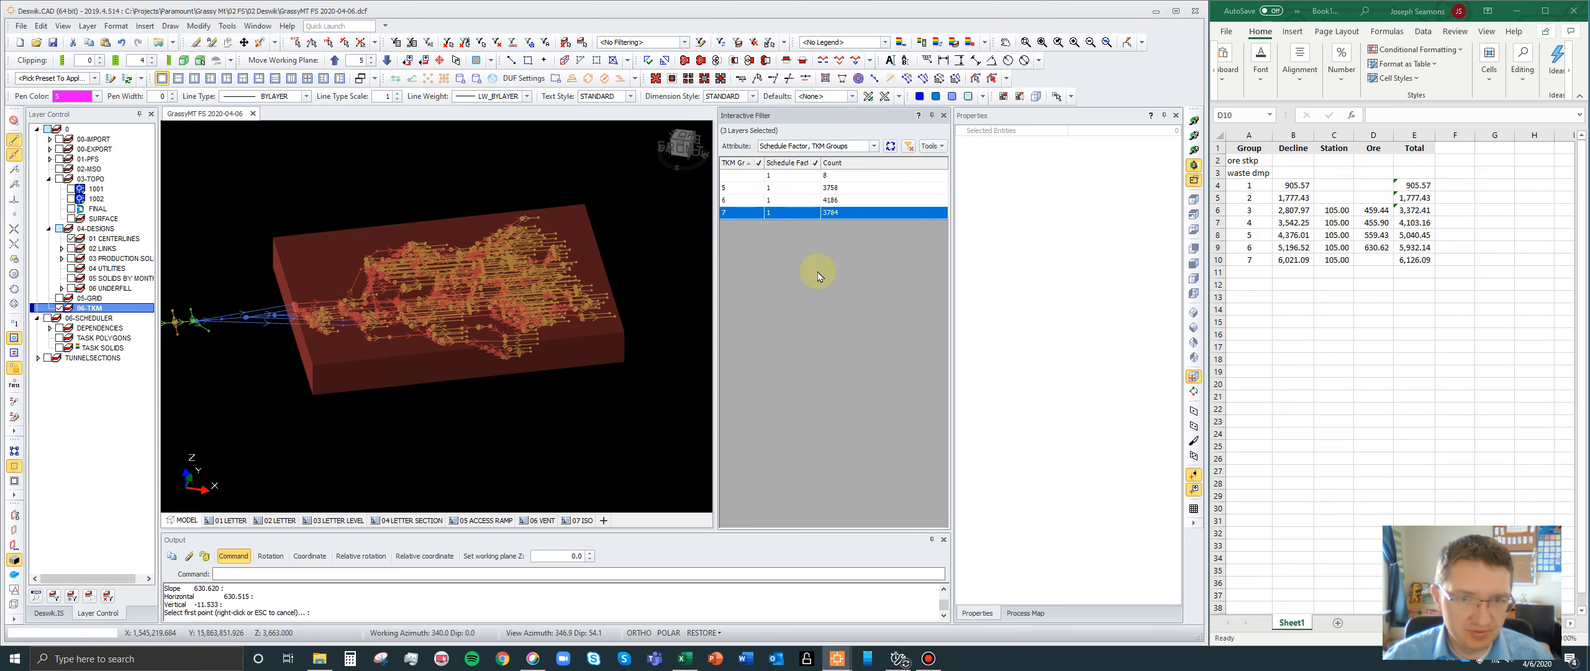
left_click(743, 176, "ctrl")
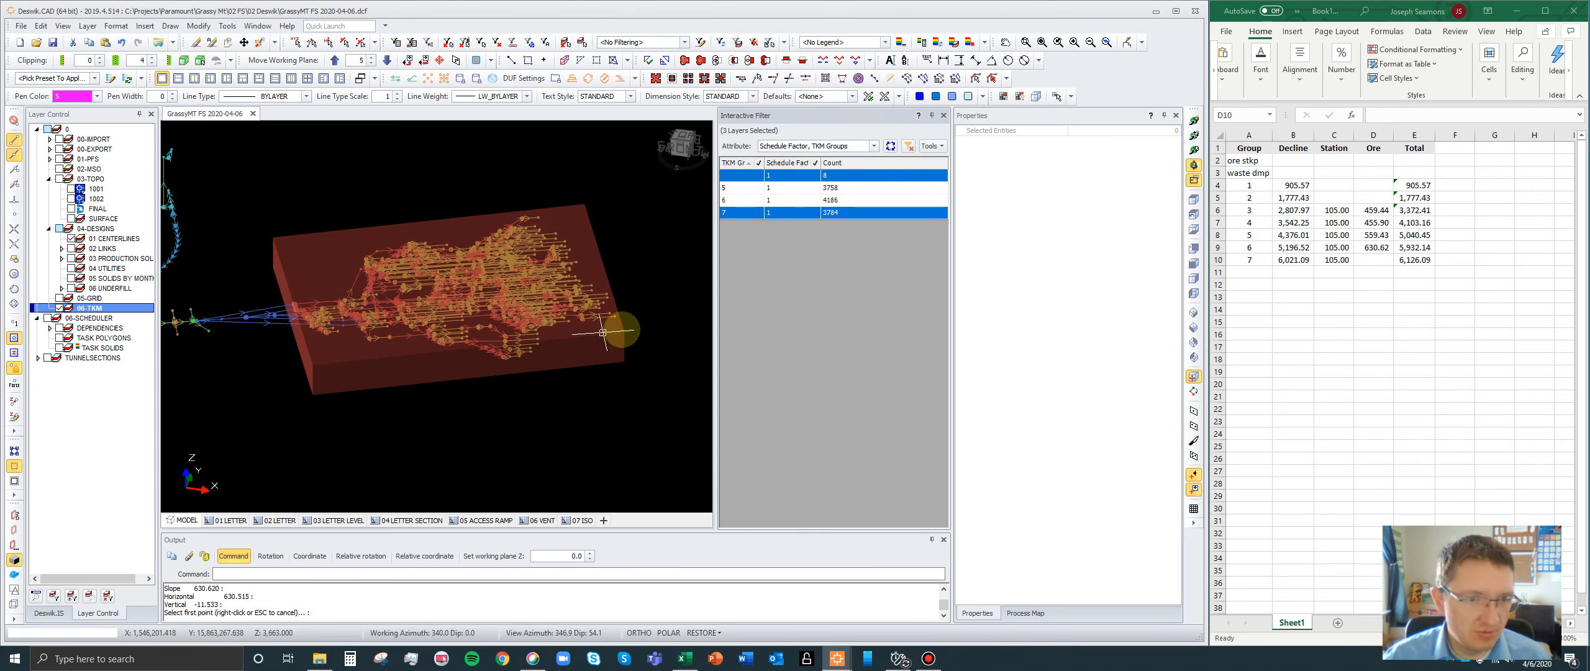
- Include blank Schedule Factor values in the filter, display the entities with both attributes blank, and hide the blank-group entities with factor 1
scroll(634, 330, "down", 1)
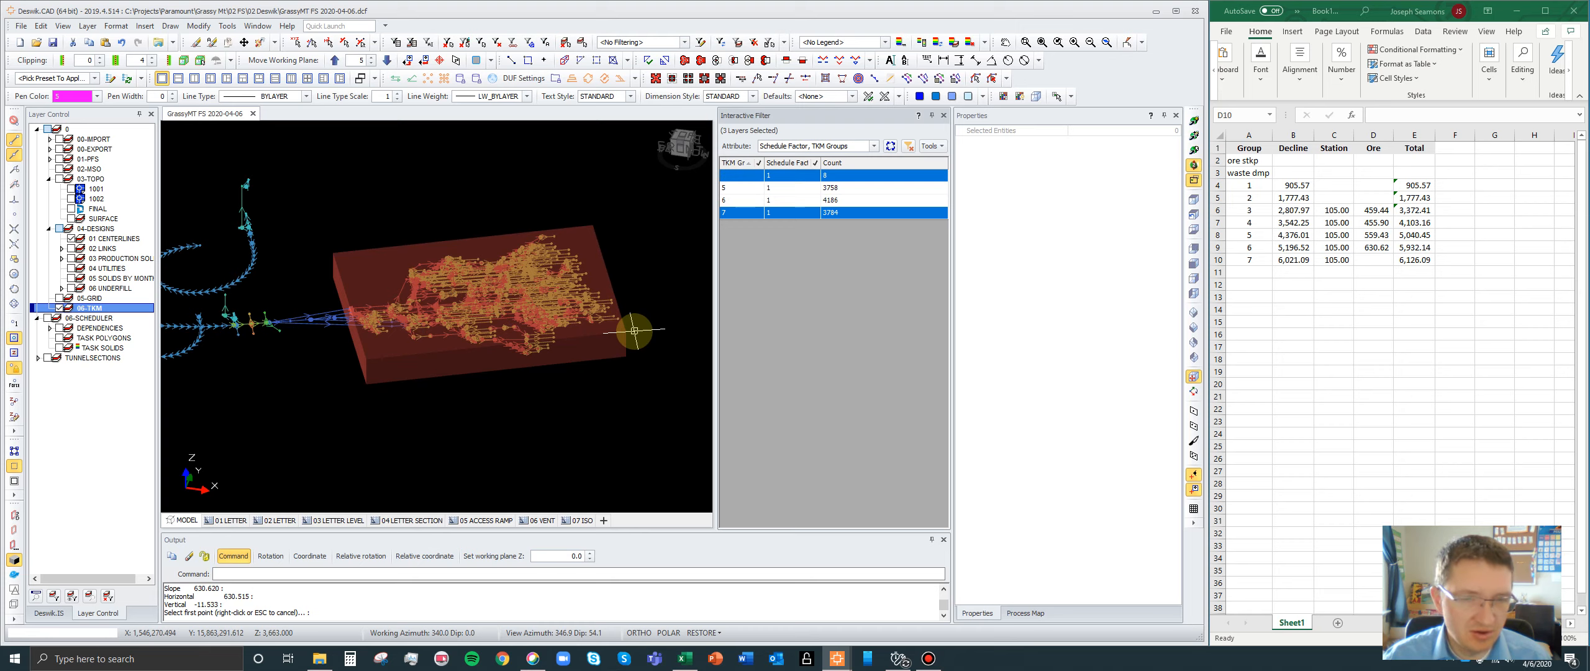
left_click(815, 164)
left_click(778, 190)
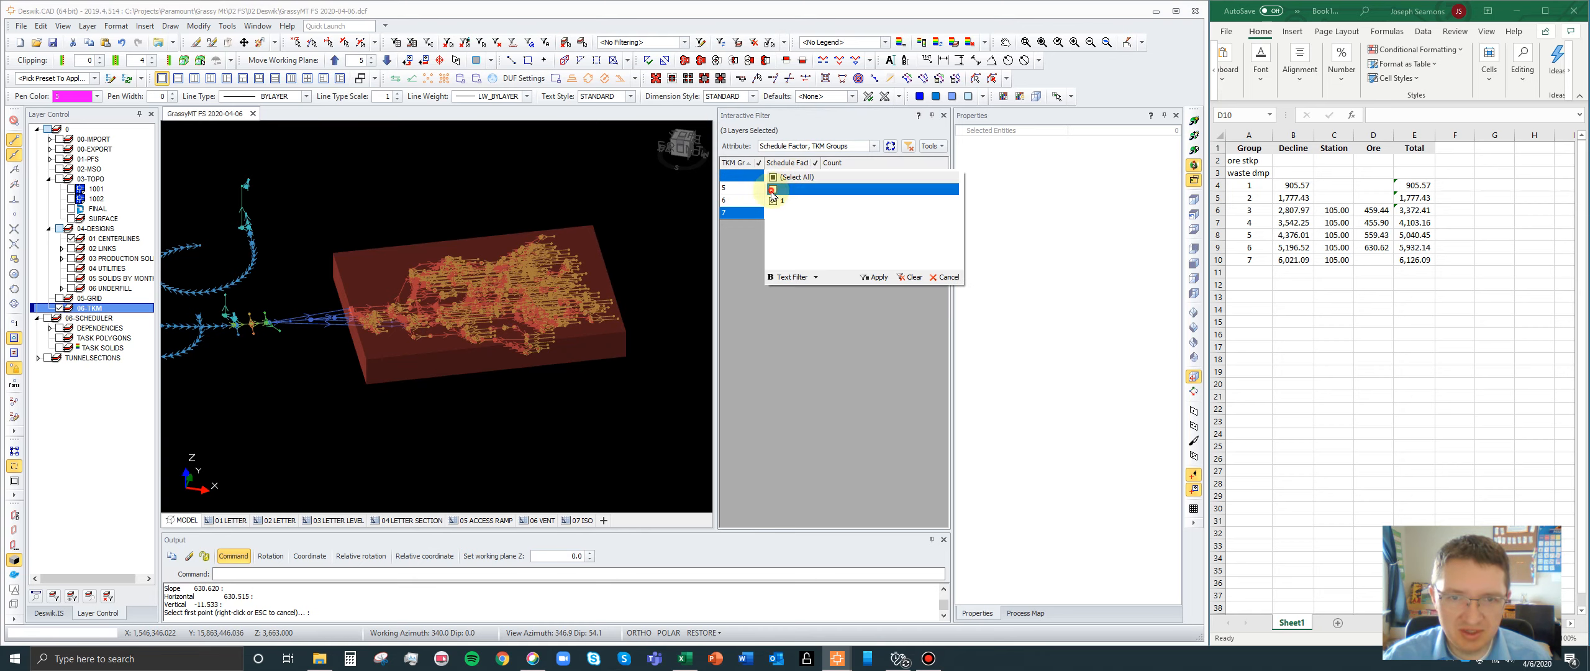
left_click(880, 277)
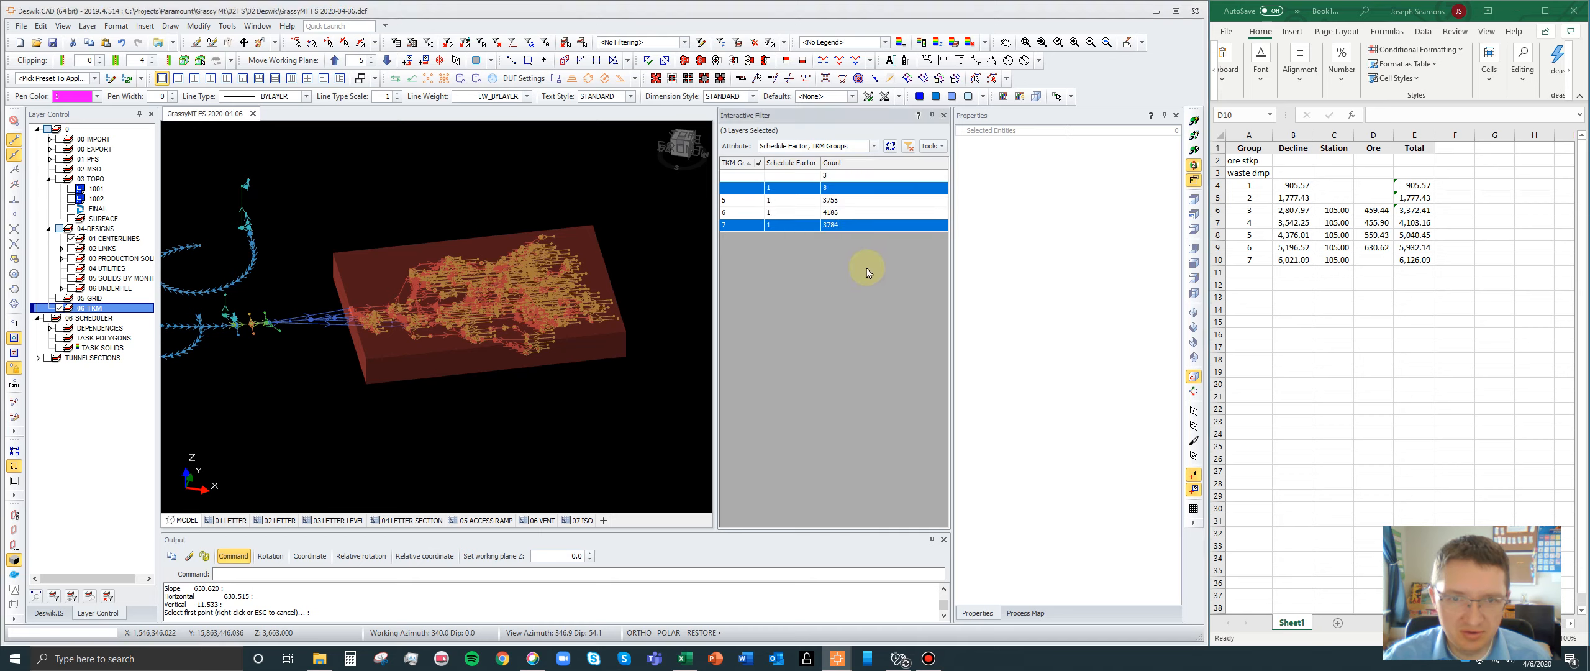
left_click(755, 180, "ctrl")
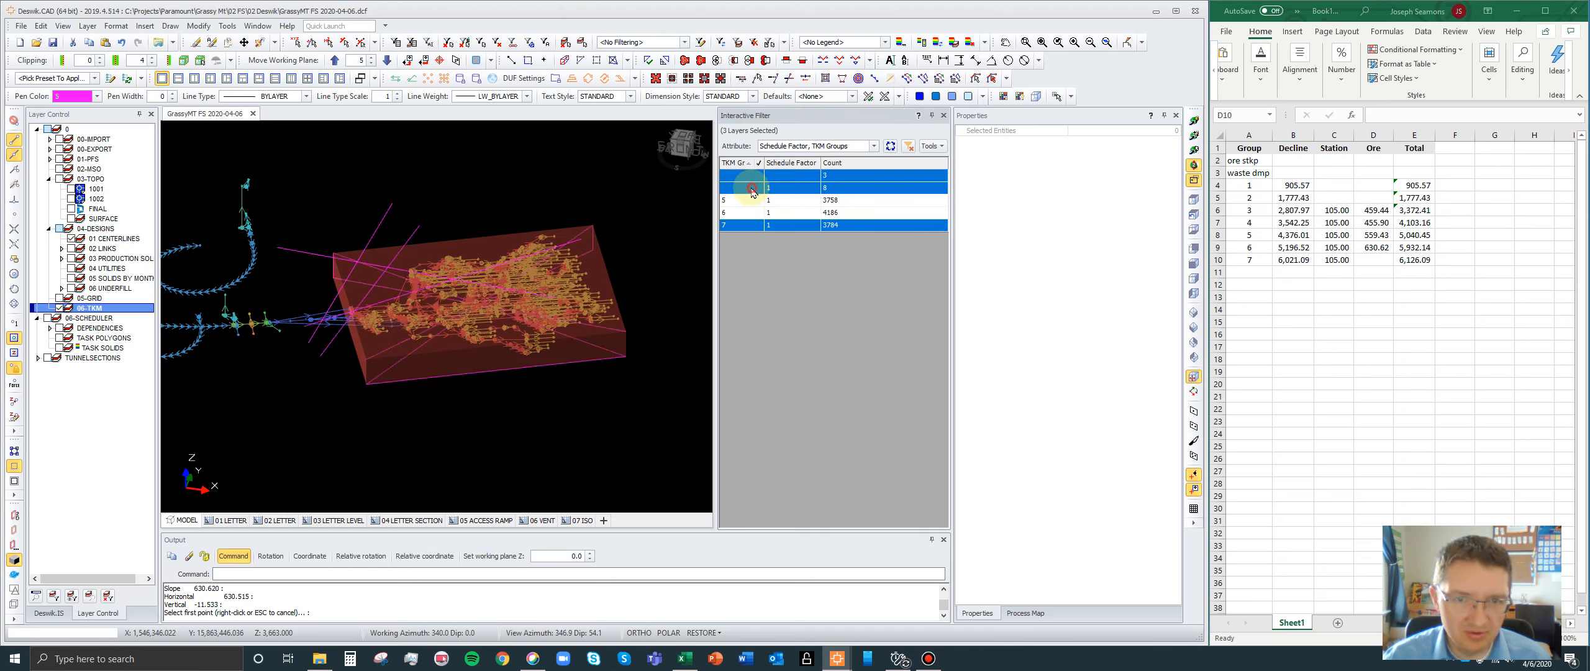
left_click(752, 189, "ctrl")
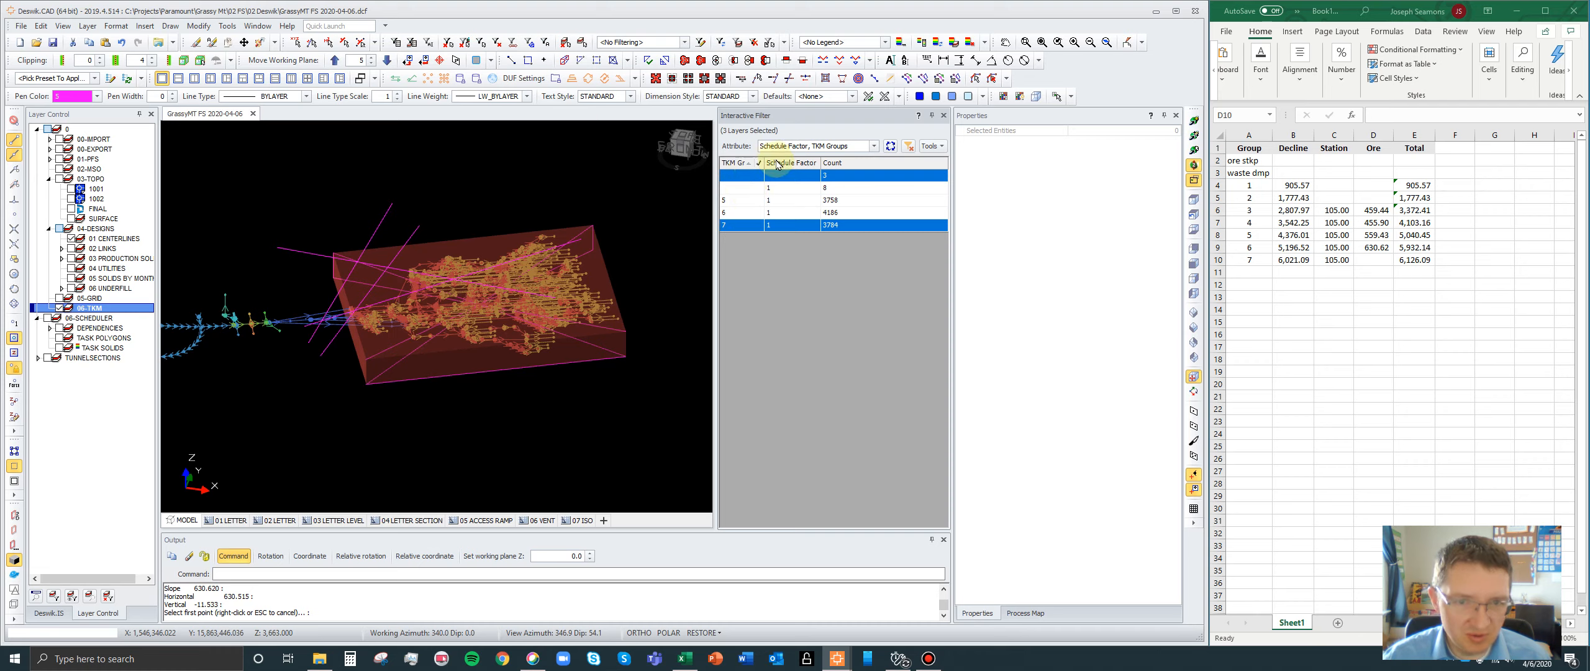
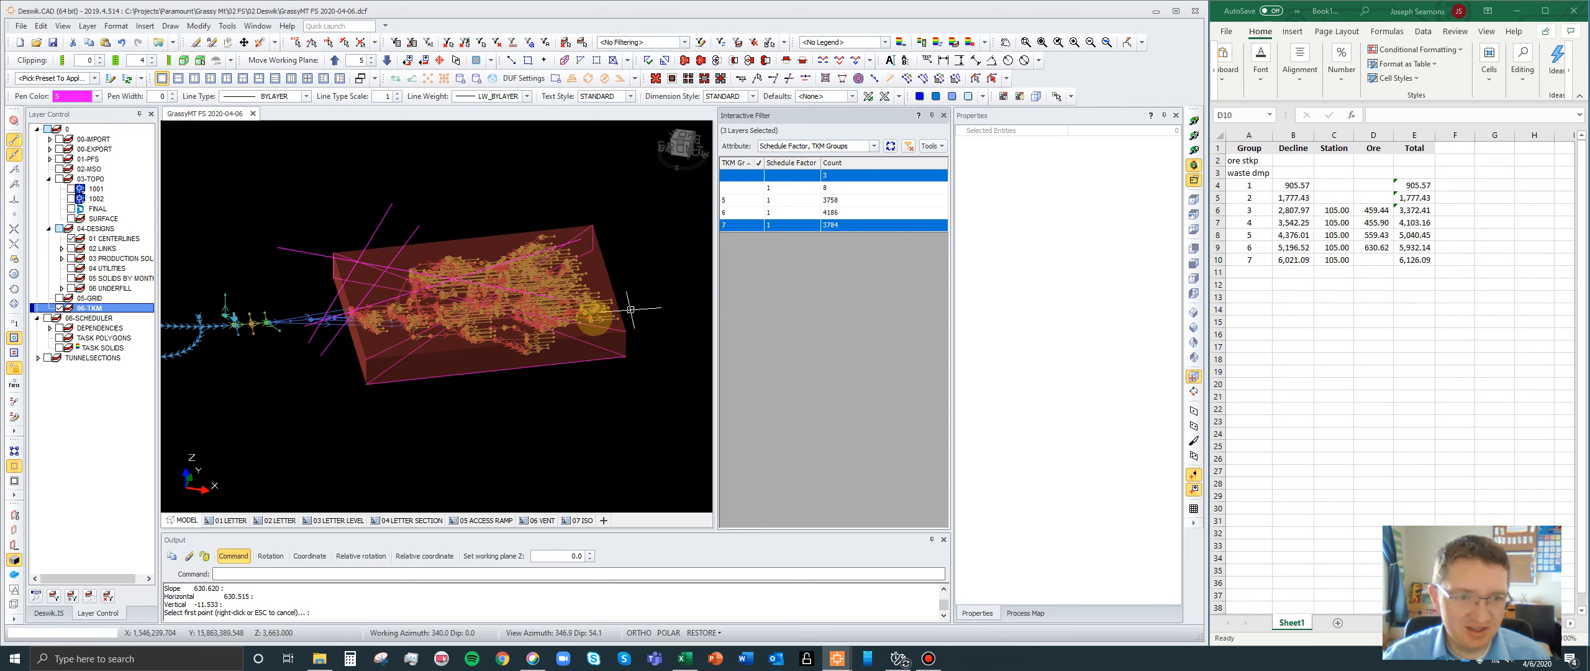
- Isolate the lines with blank TKM group and schedule factor in the filter, around the group 7 ore box's center
scroll(423, 325, "up", 1)
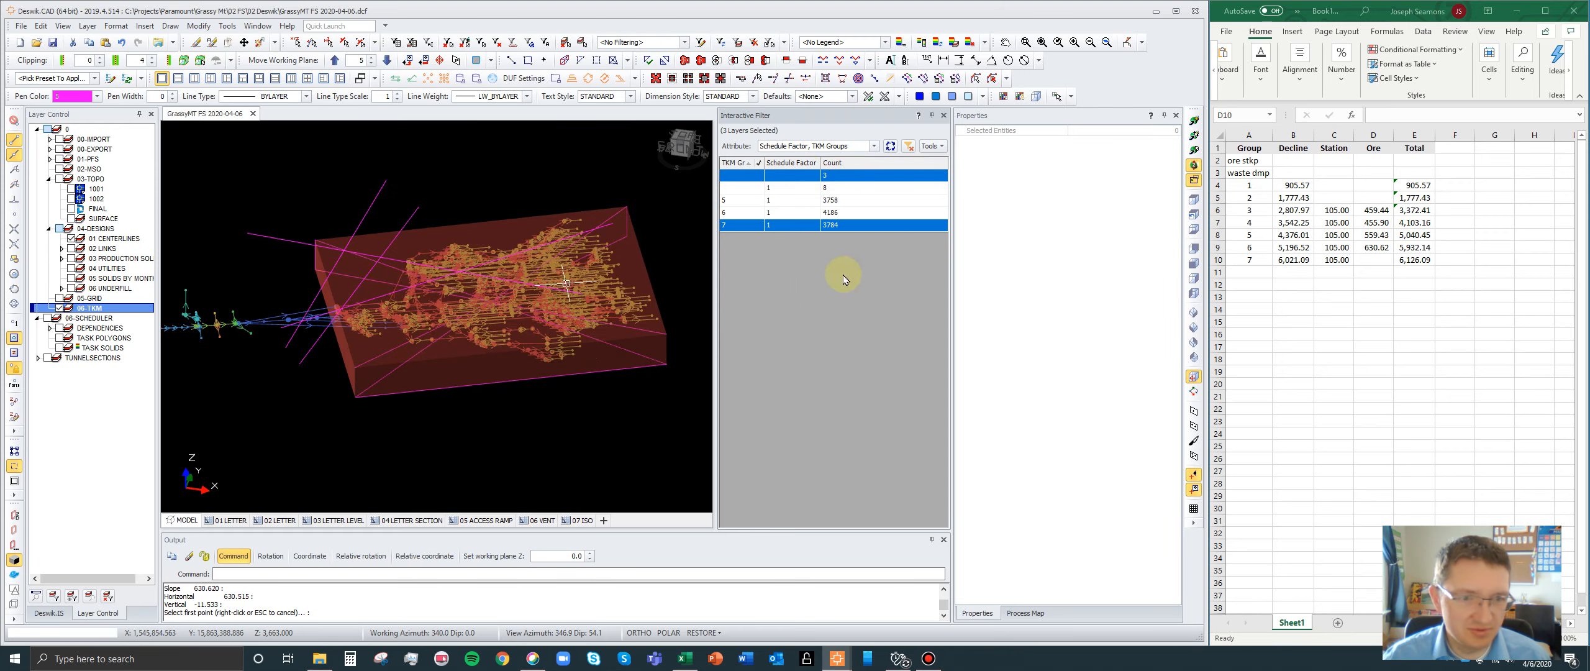
left_click(1194, 136)
left_click(549, 311)
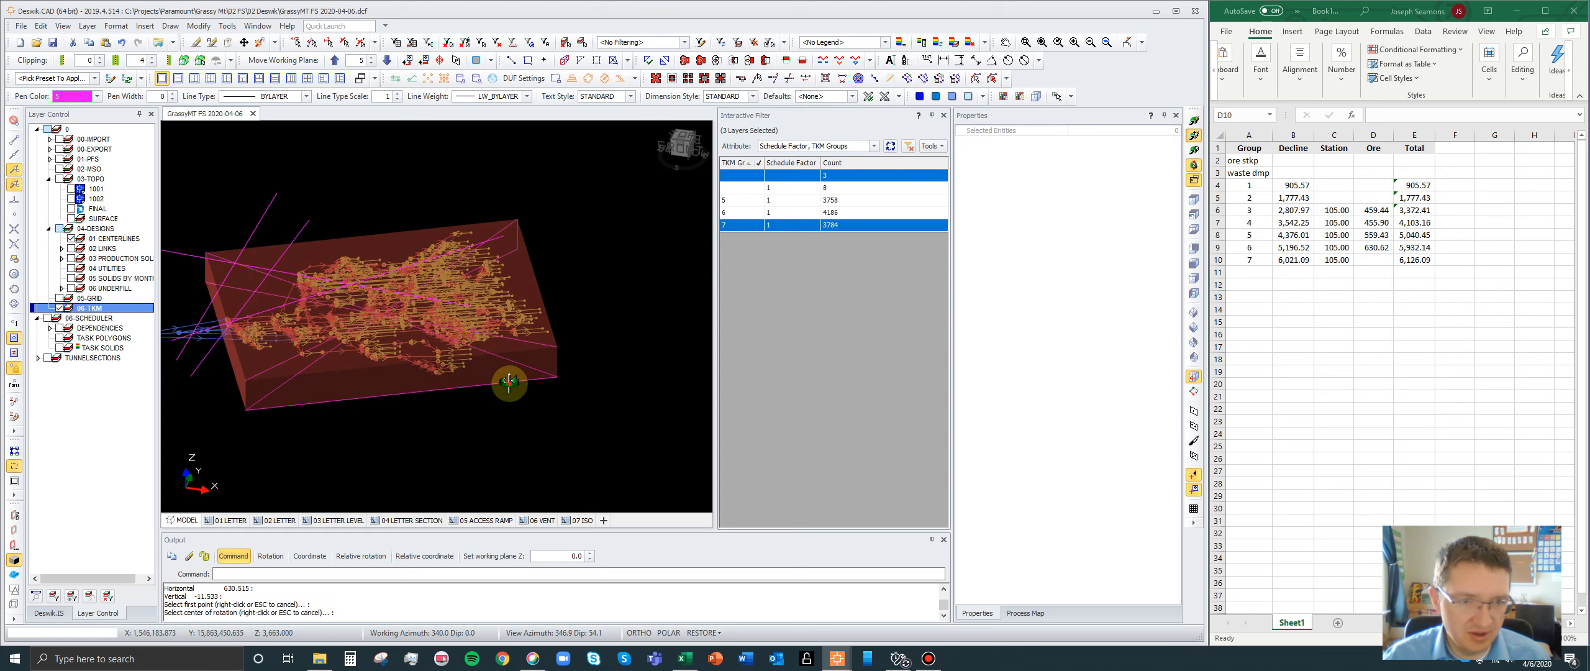
mouse_move(507, 380)
left_mouse_down()
mouse_move(494, 338)
mouse_move(310, 330)
mouse_move(379, 318)
left_mouse_up()
scroll(380, 318, "up", 3)
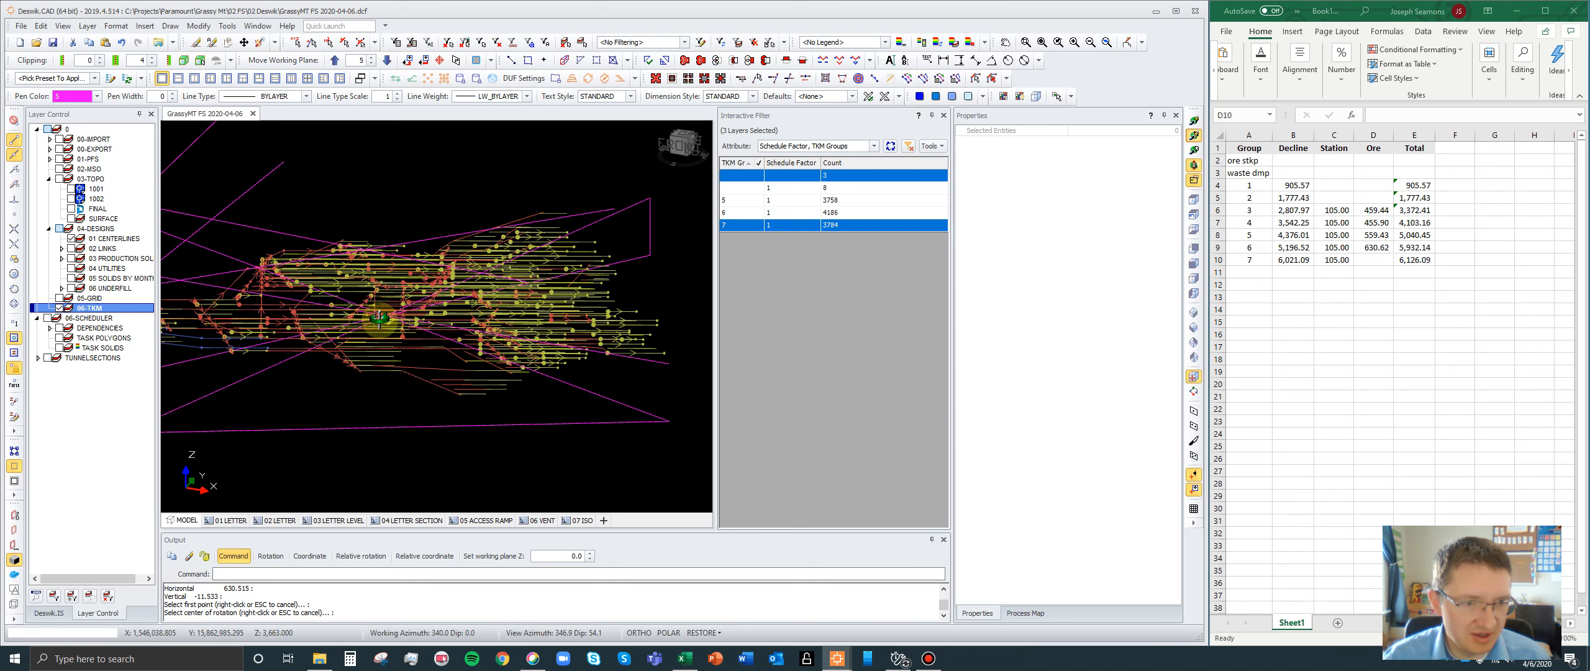
right_click(376, 327)
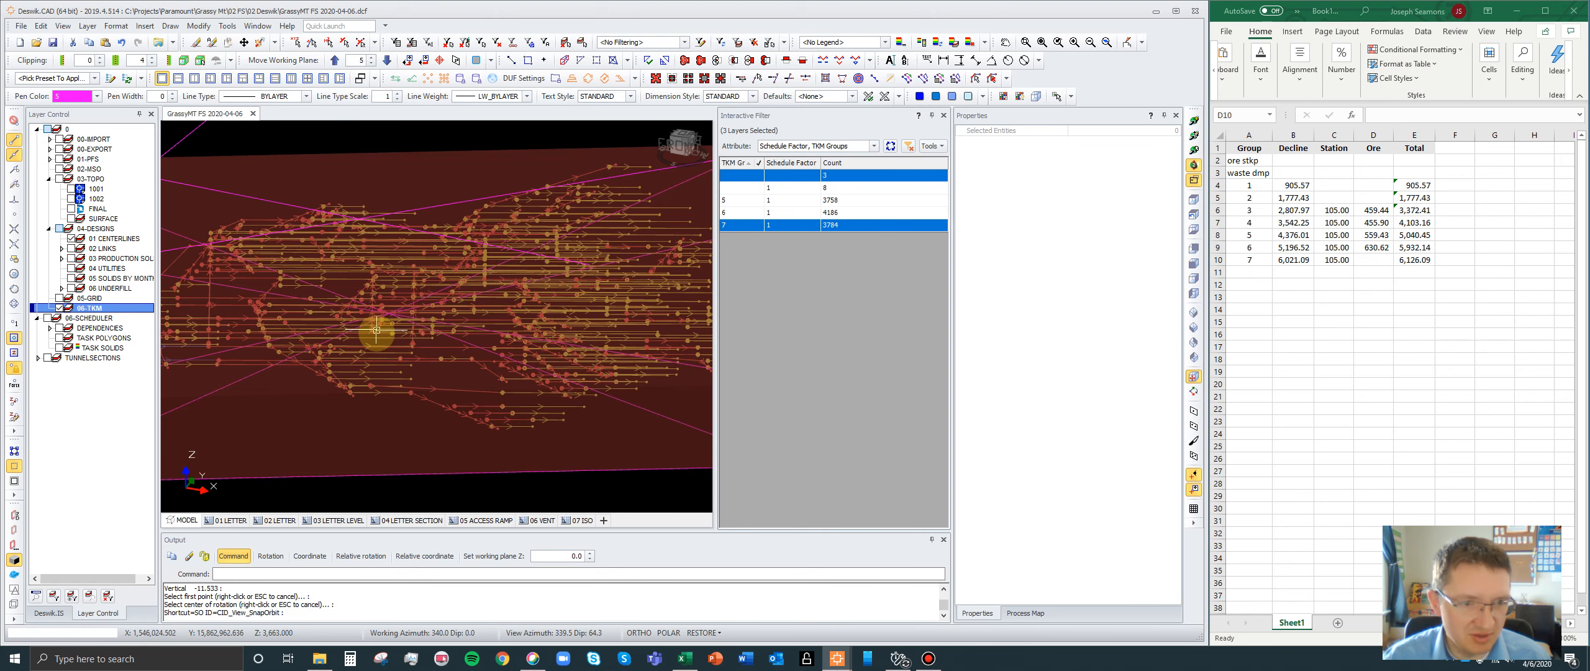
left_click(731, 176)
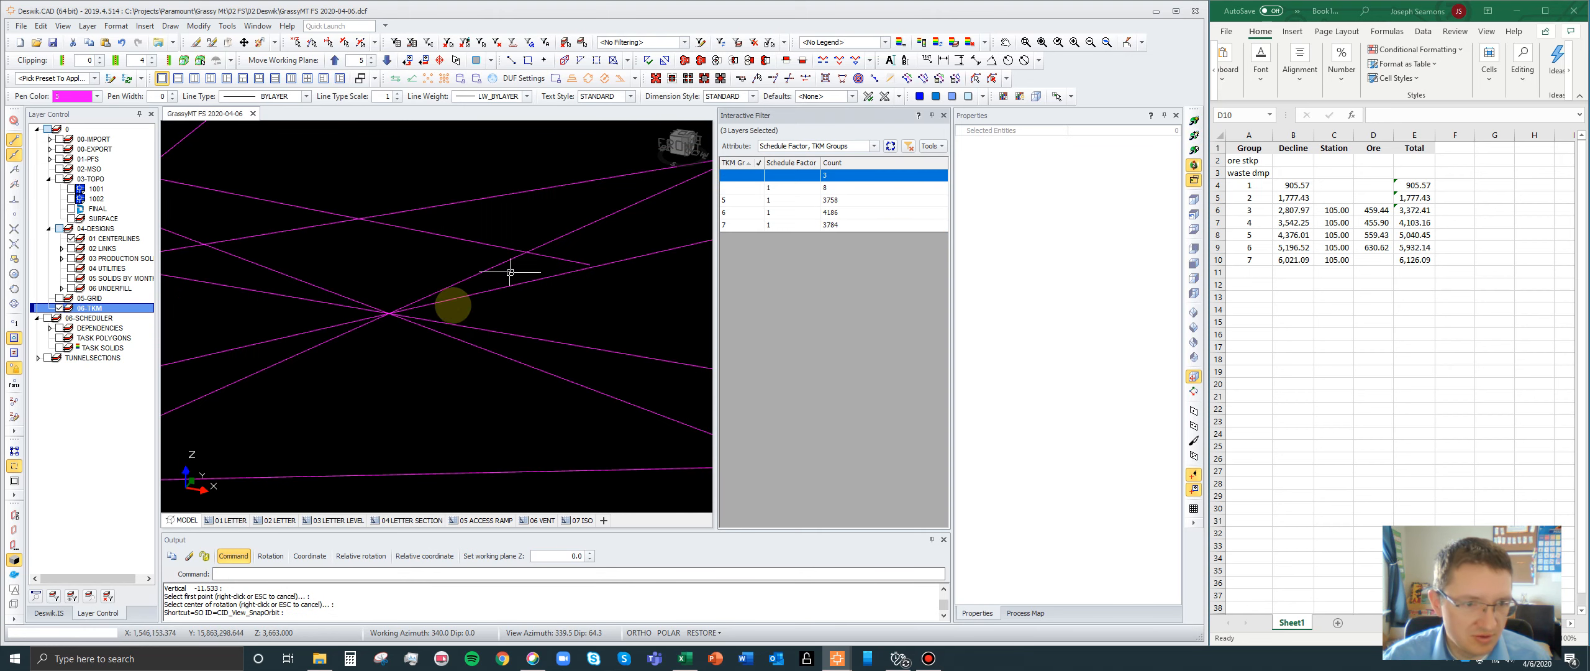
- Draw a polyline from the ore box's center intersection to the group 7 access junction, displaying the group 7 centerlines for the end point
key("n")
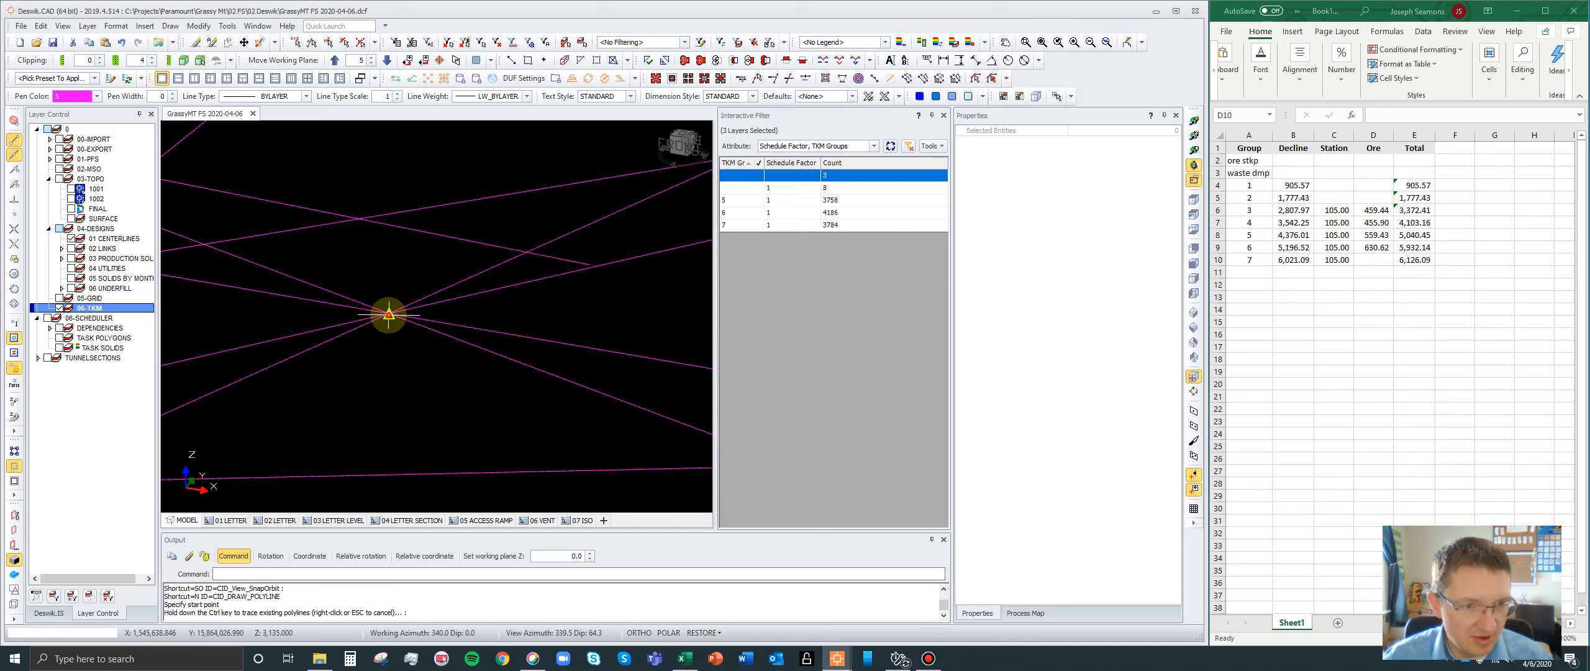
left_click(389, 314)
scroll(559, 291, "down", 5)
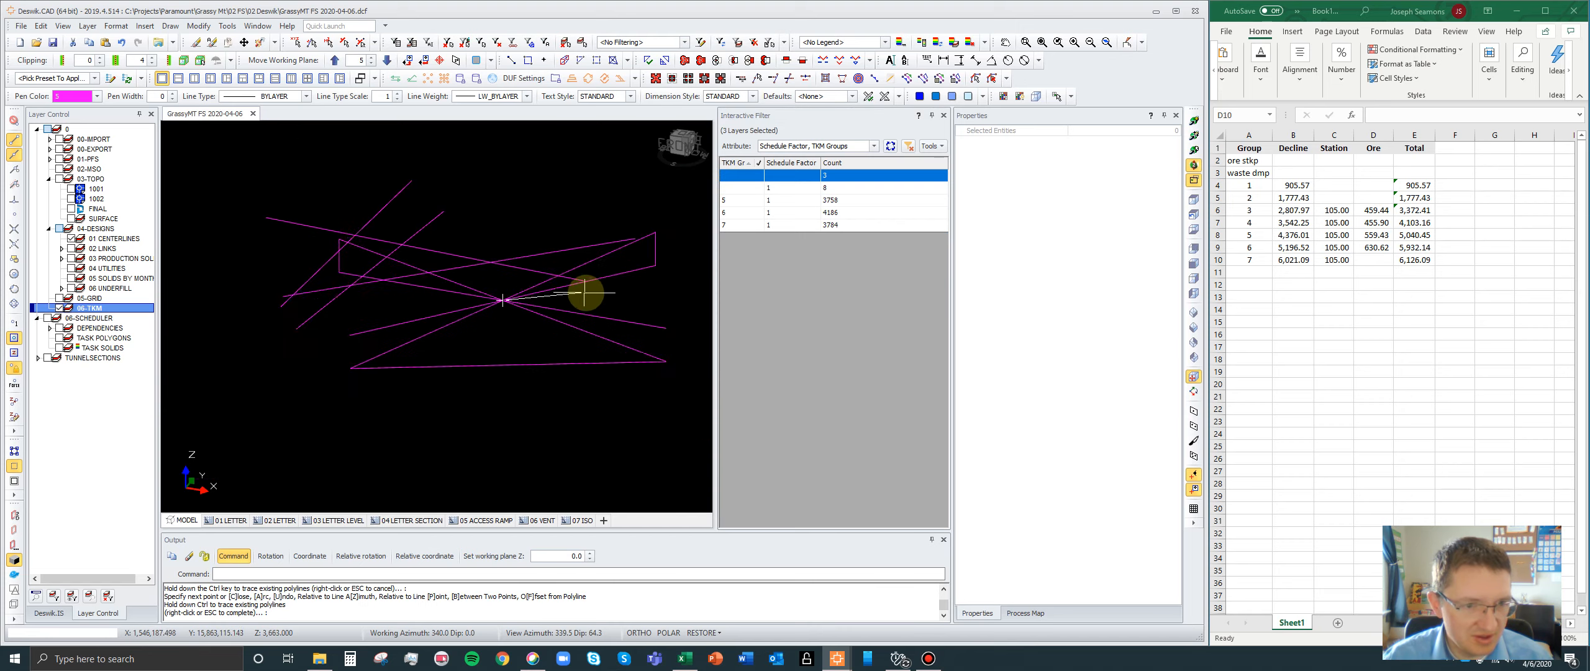
left_click(755, 227)
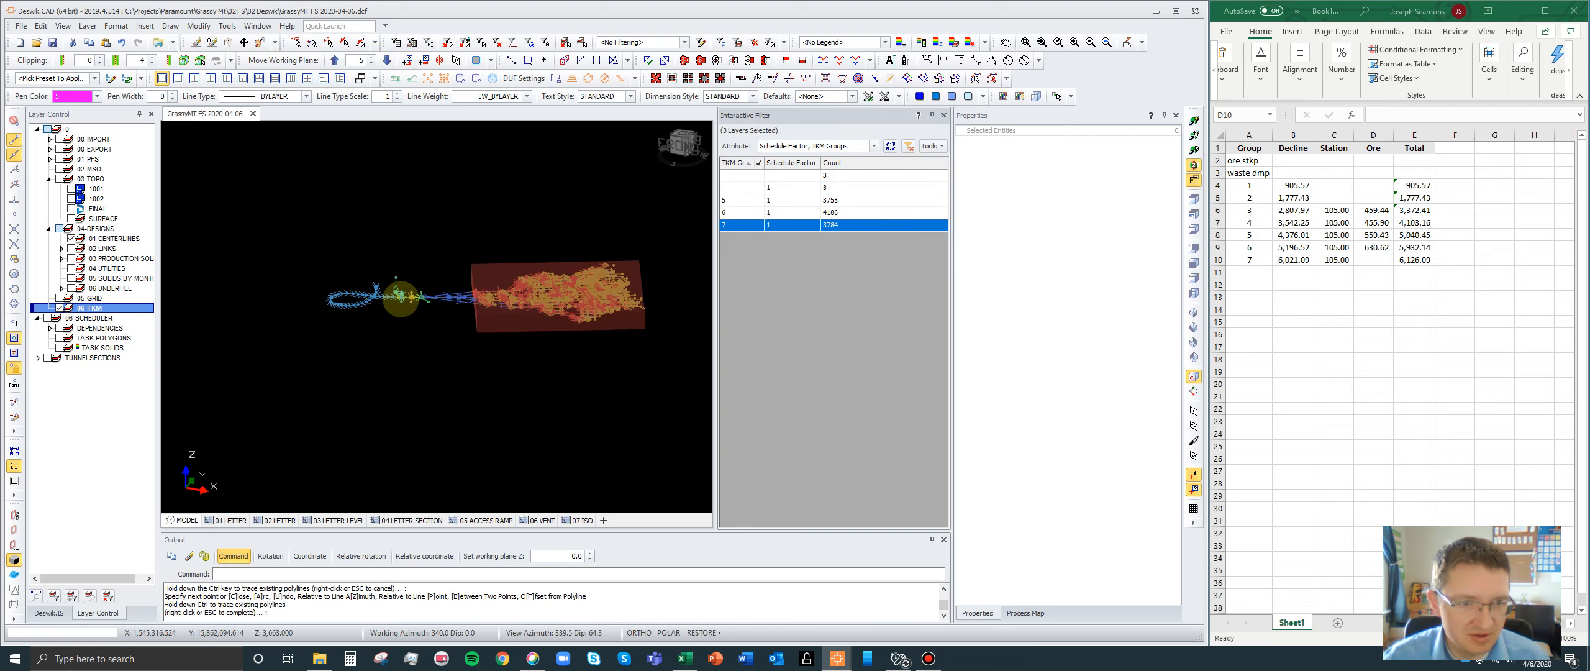
scroll(401, 298, "up", 8)
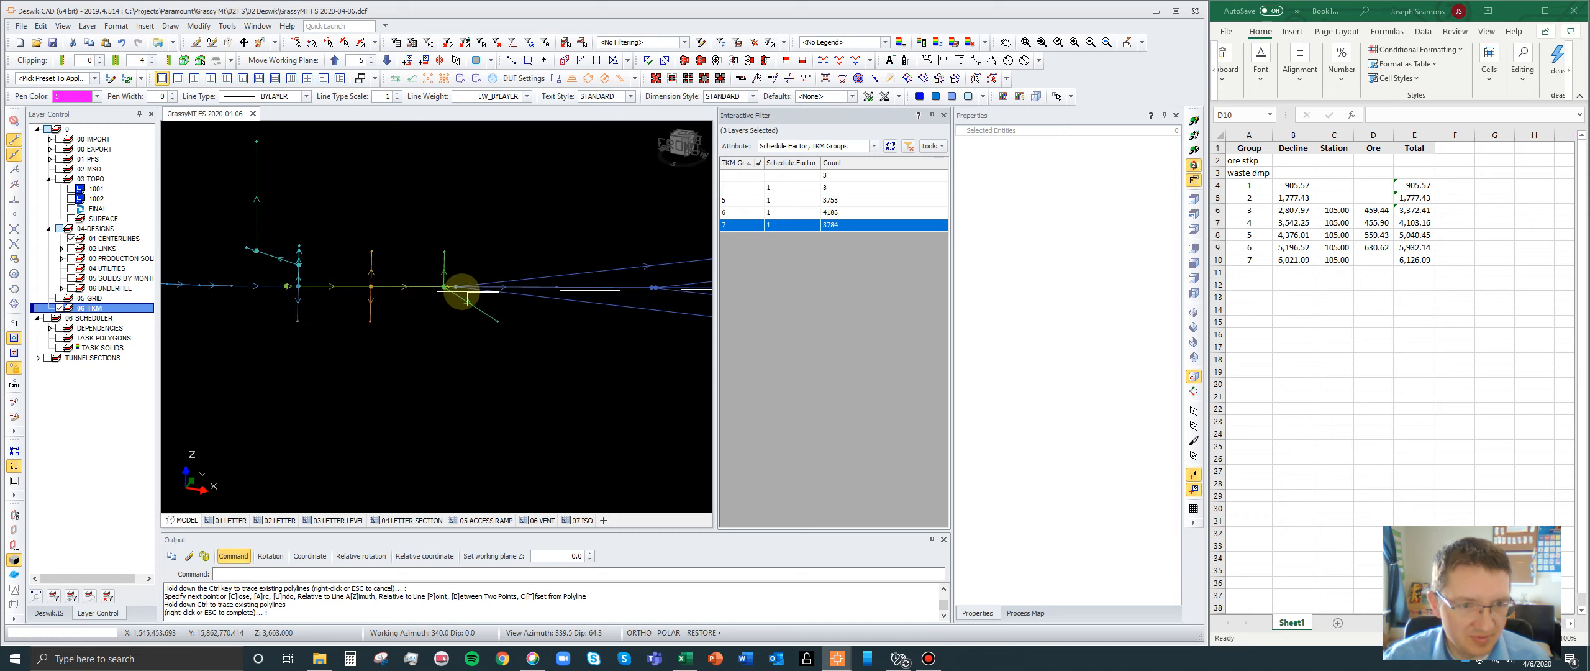
left_click(455, 287)
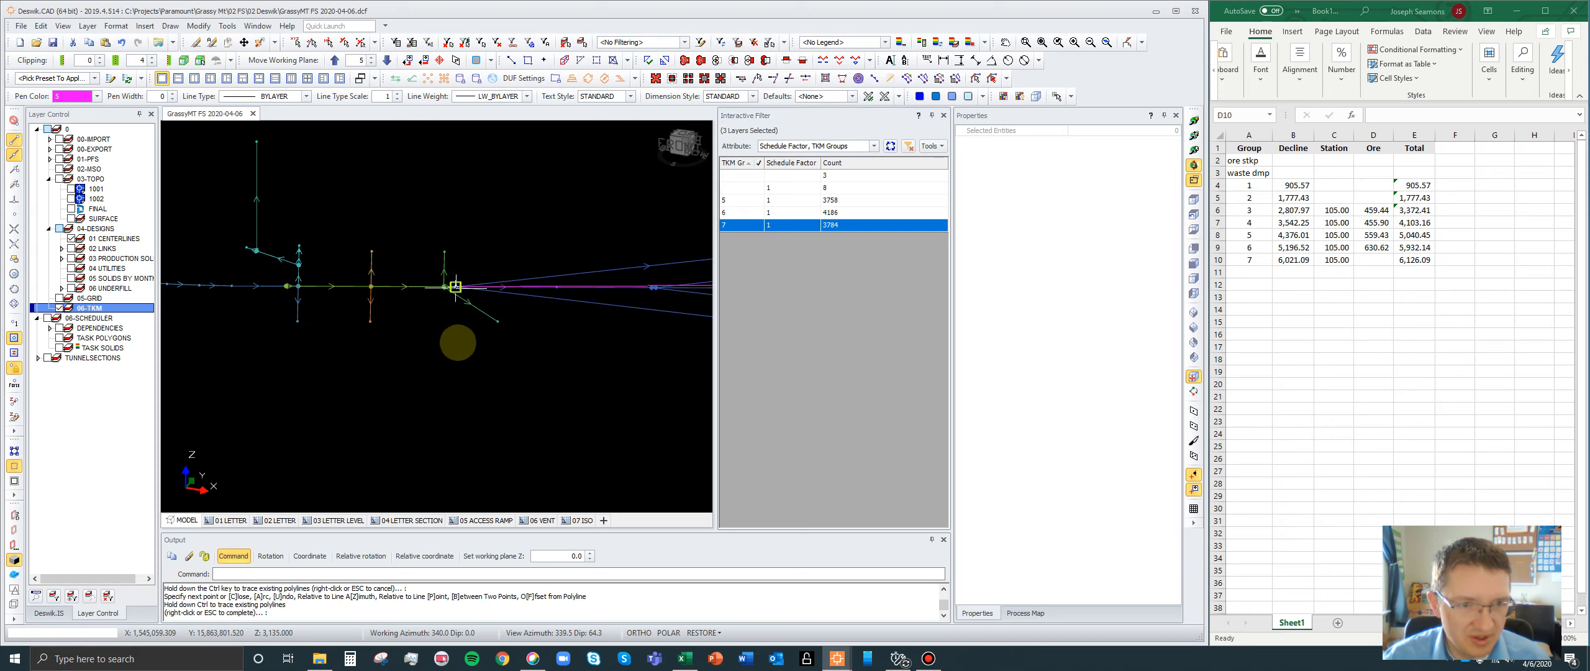
scroll(551, 289, "up", 5)
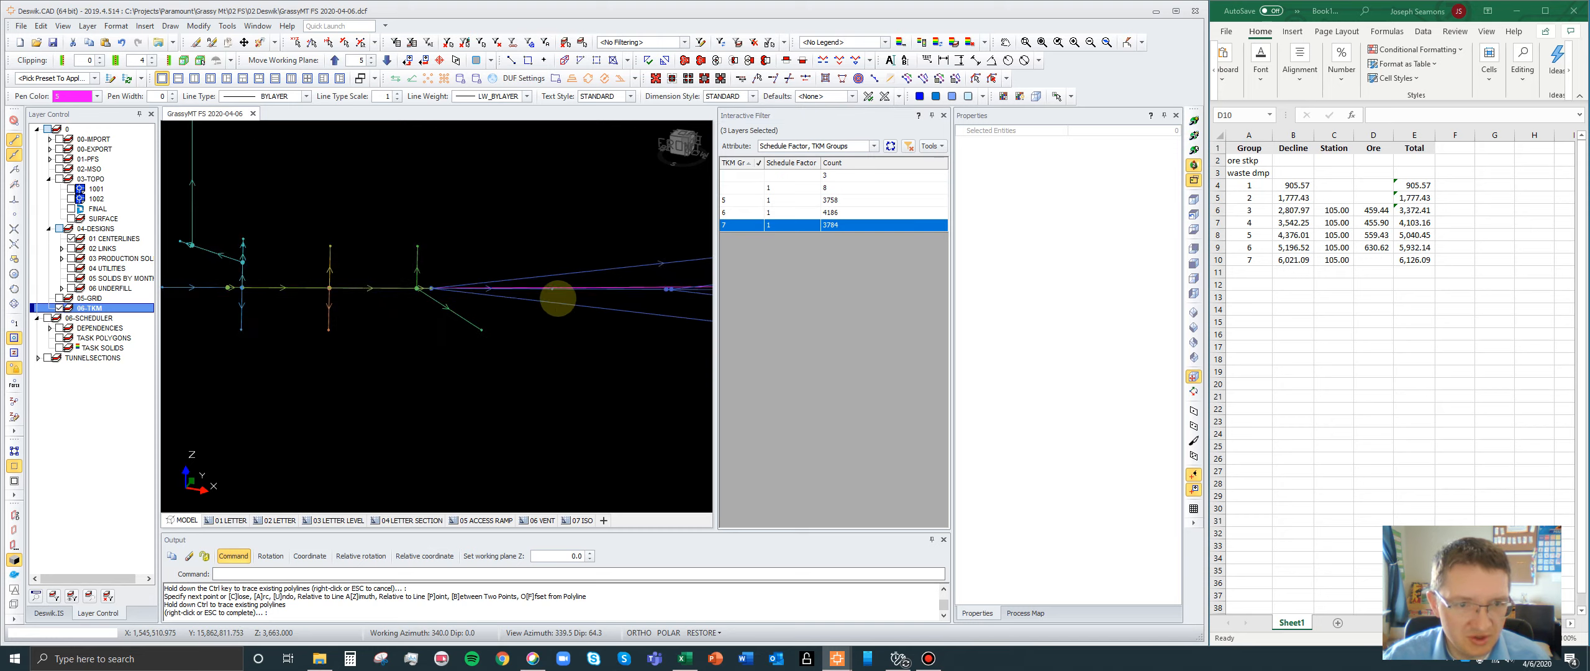
right_click(530, 286)
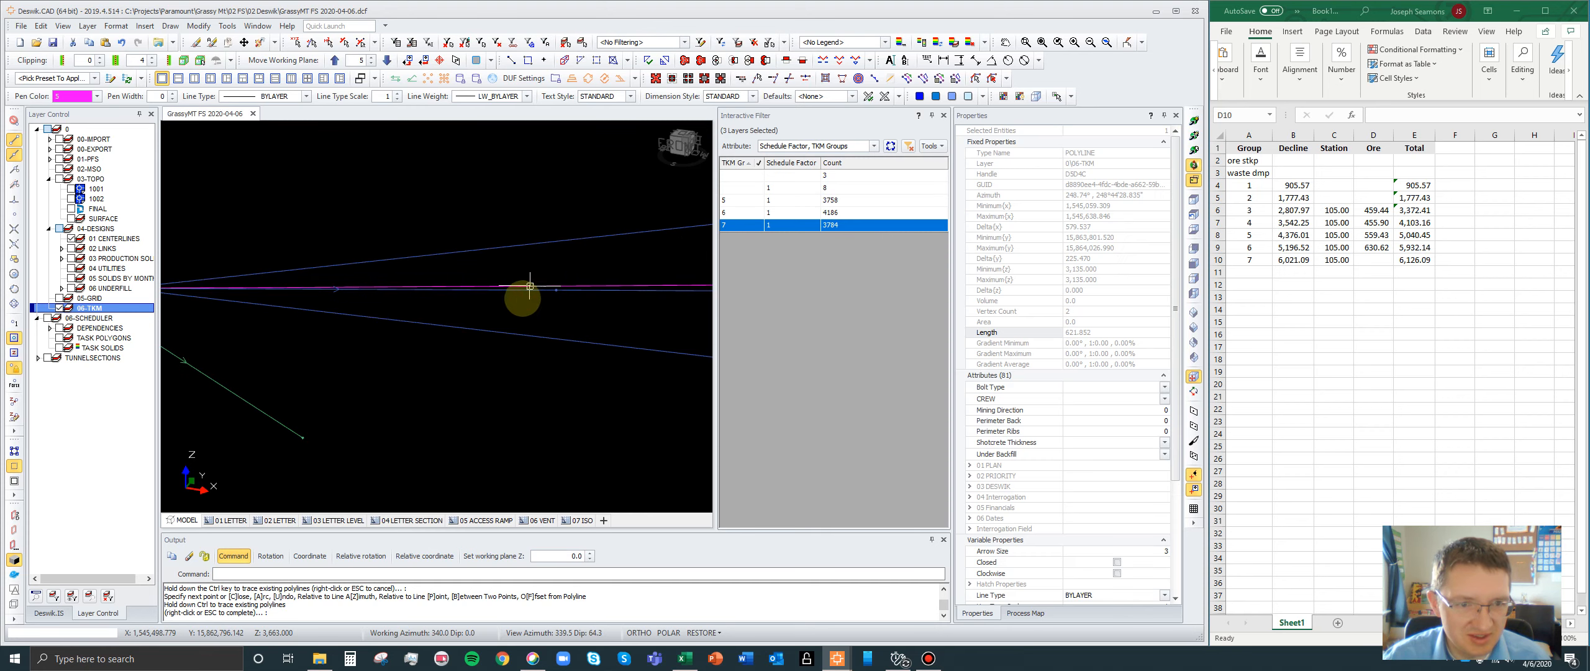
- Copy the new polyline's length of 621.85 into the Ore column for group 7 in the spreadsheet
left_click(1096, 333)
key("ctrl+c")
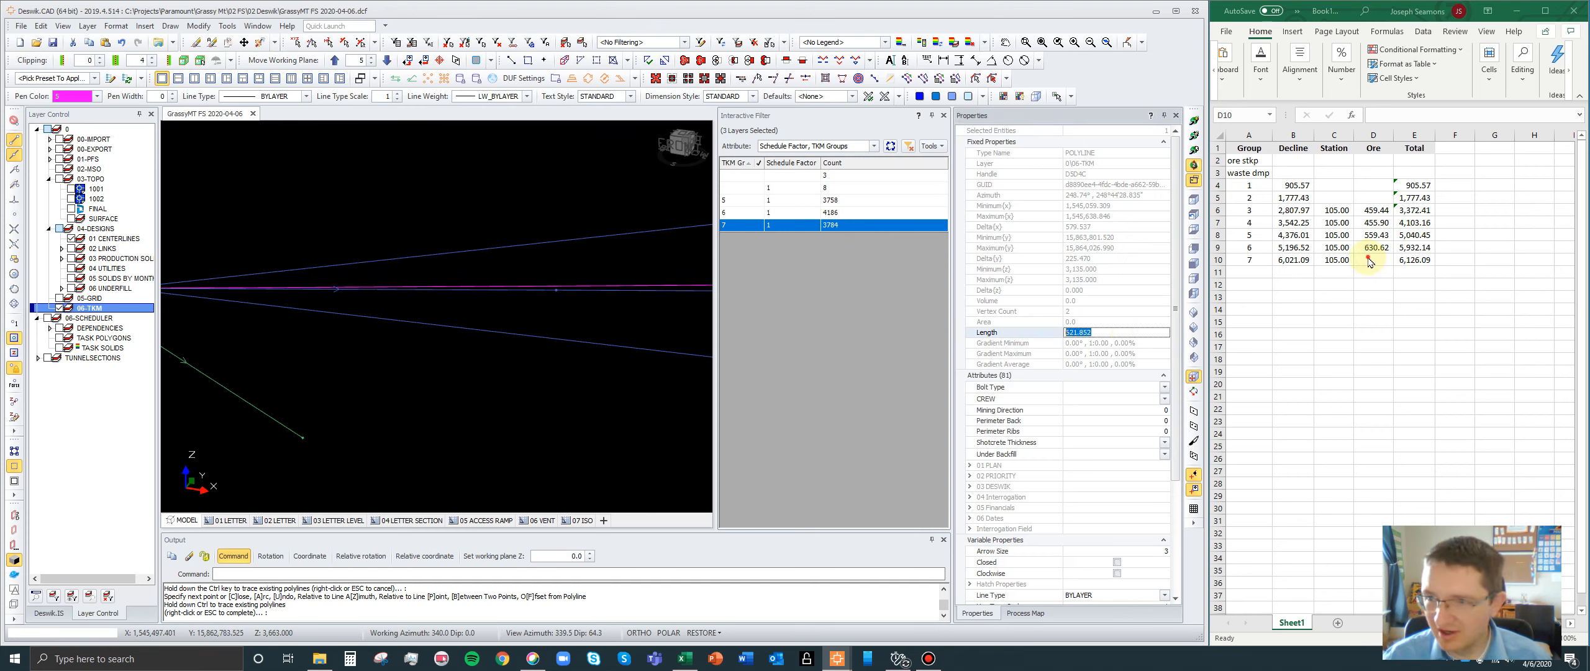
left_click(1376, 261)
key("ctrl+v")
left_click(1376, 286)
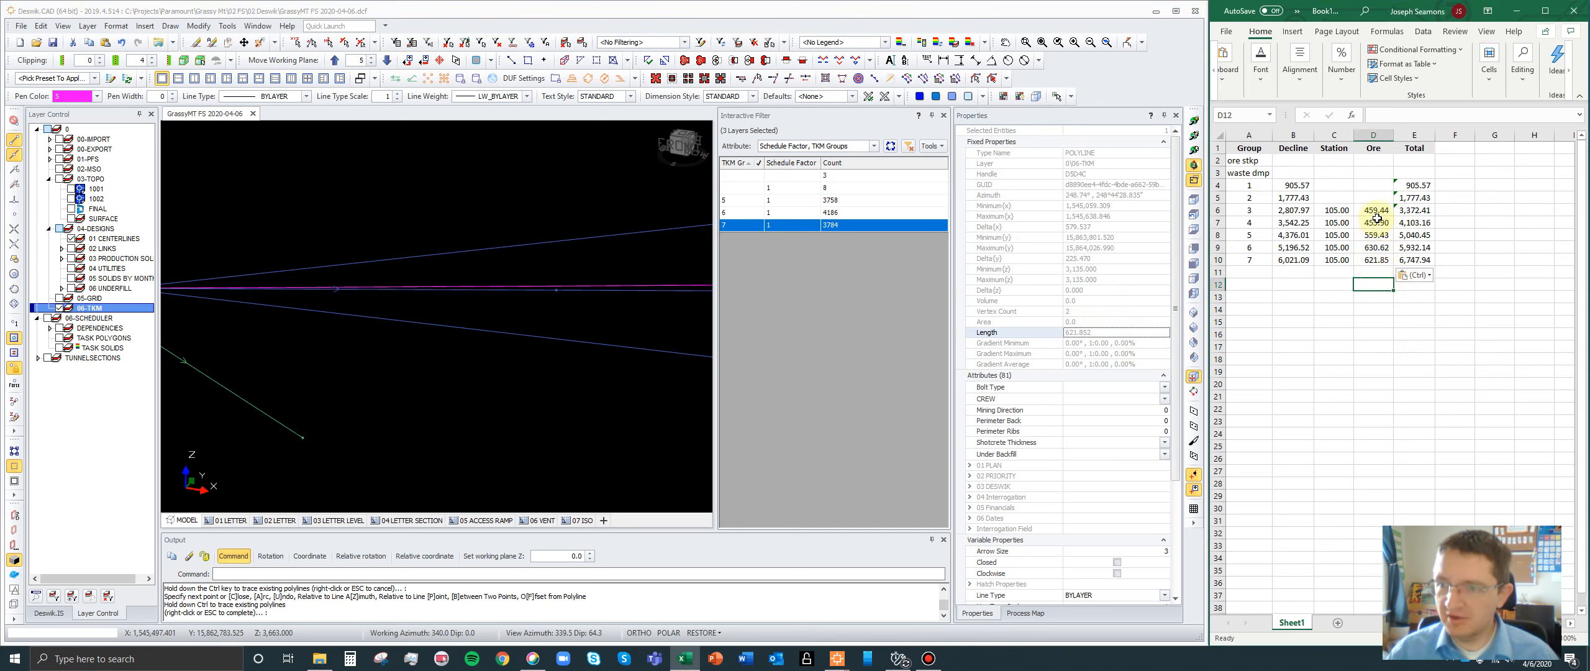
- Ignore the adjacent-cells formula error on the Total cells for groups 1 to 3 (E4:E6)
left_click_drag(1376, 211, 1378, 259)
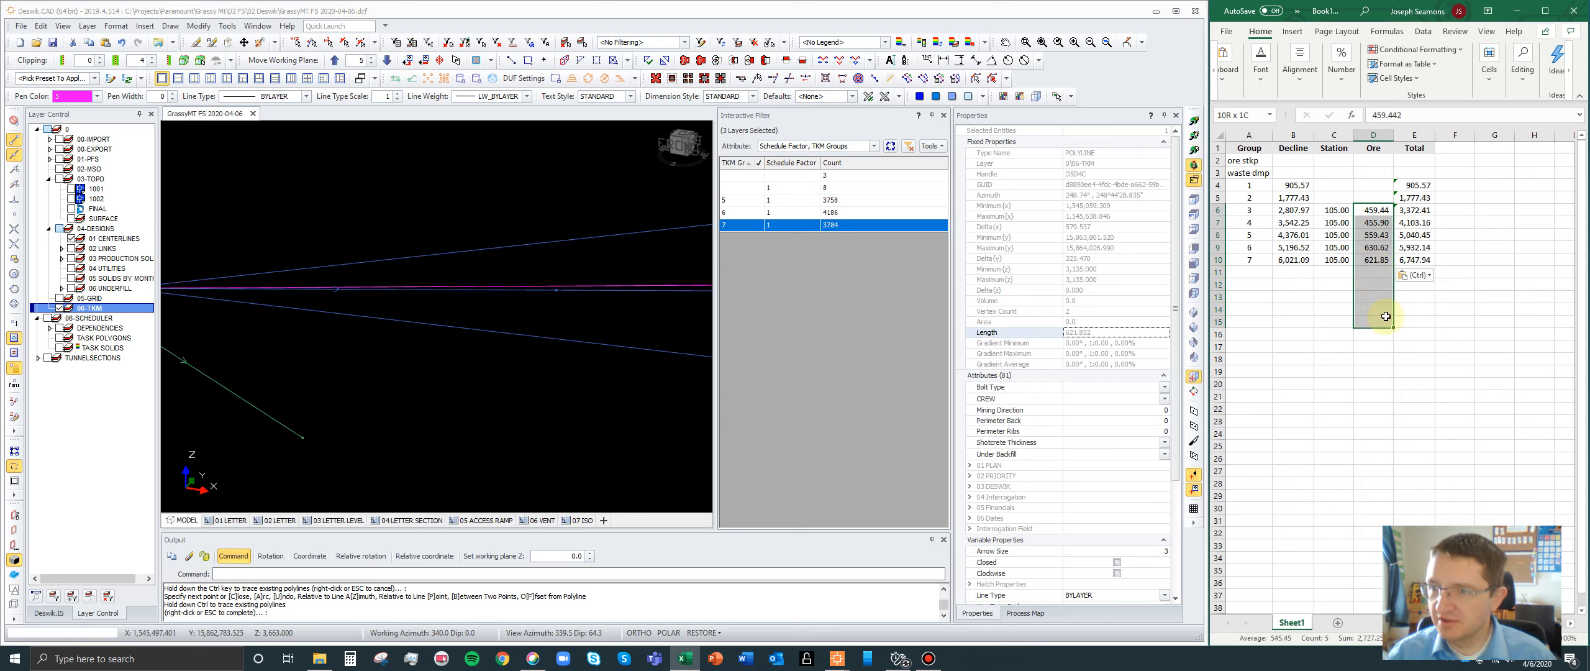
left_click(1426, 321)
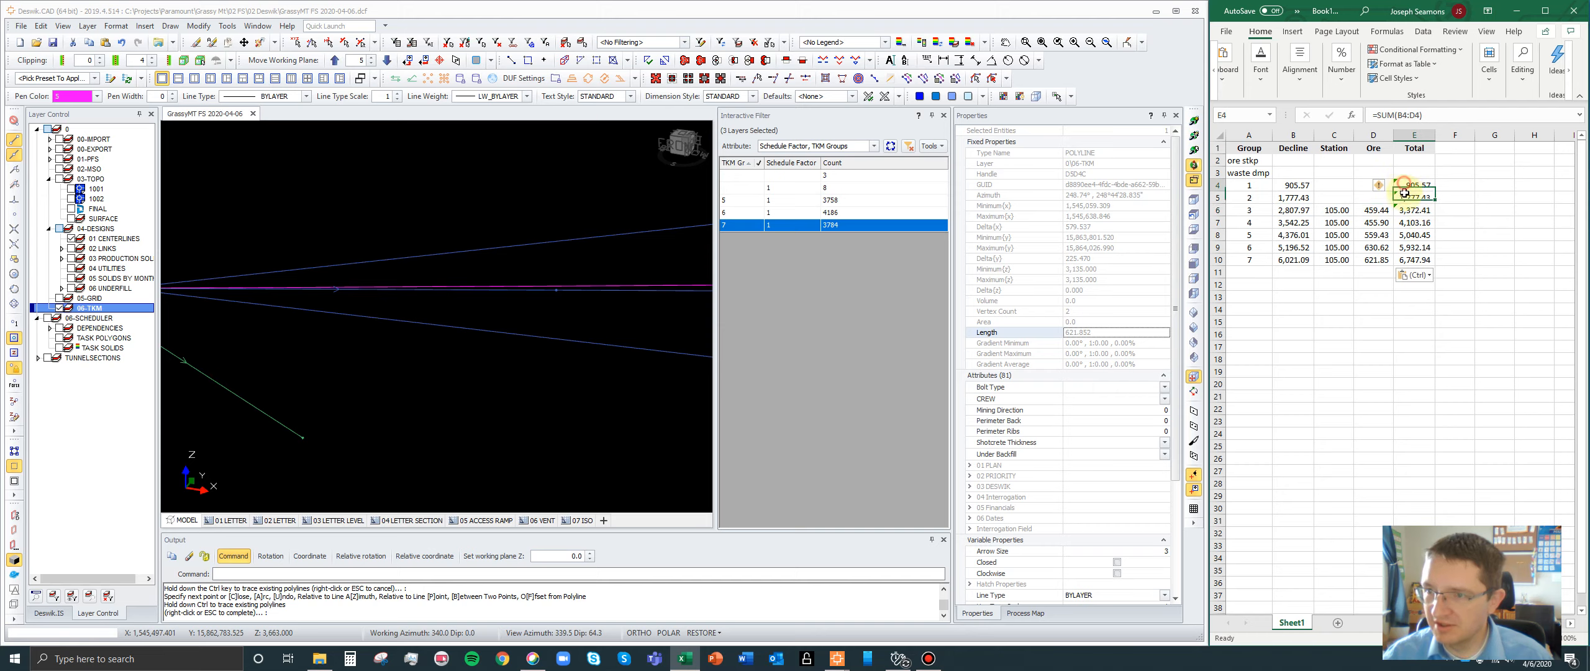
left_click_drag(1414, 185, 1408, 209)
left_click(1385, 191)
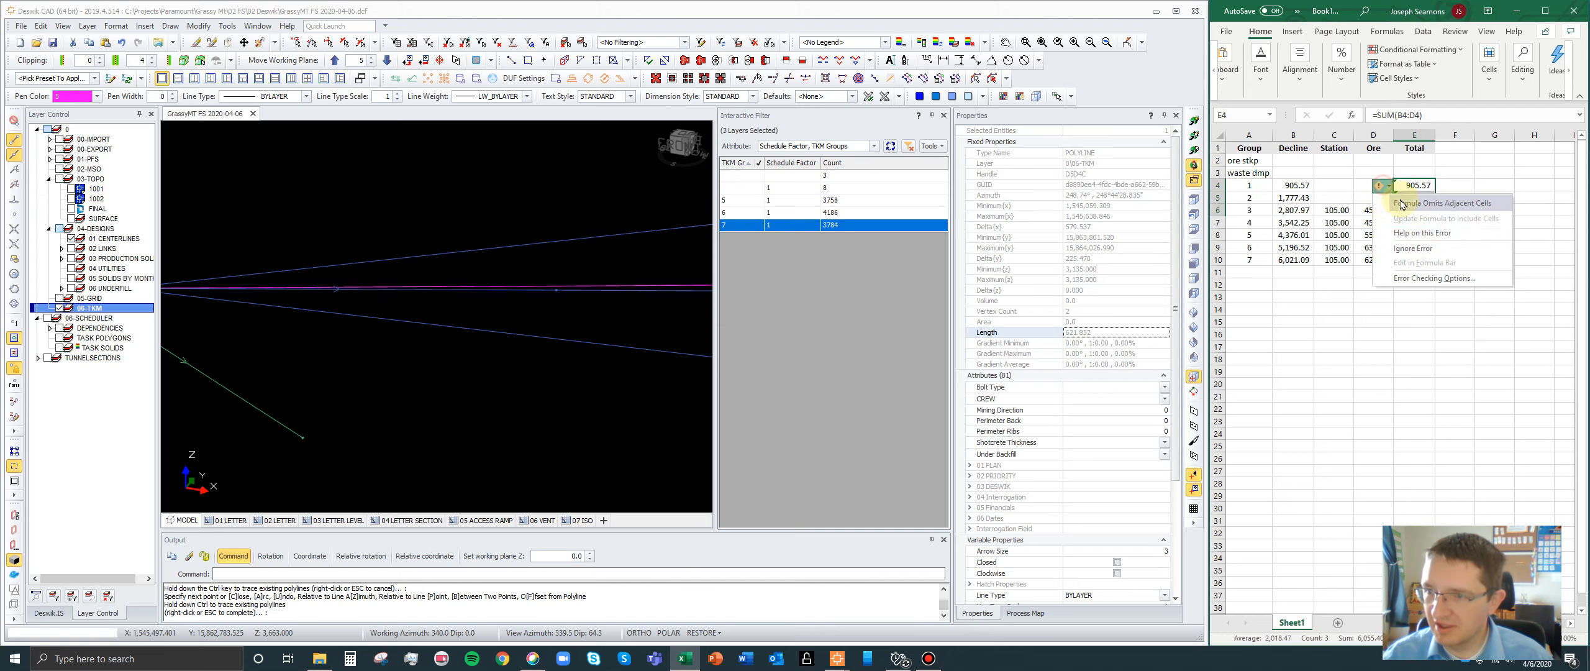
left_click(1422, 248)
left_click(1491, 186)
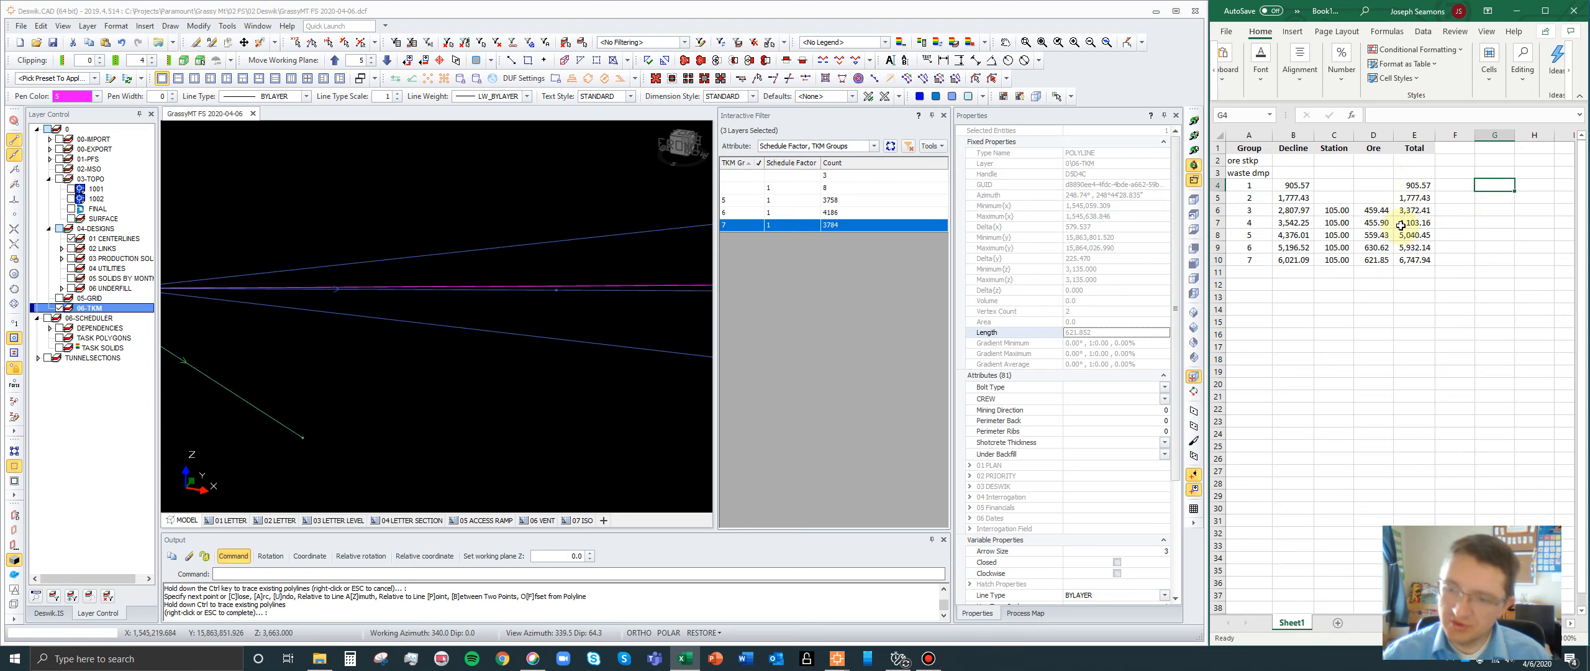
- Switch back to the mine design, isolate the TASK SOLIDS layer and close the existing interactive filter
scroll(450, 320, "down", 5)
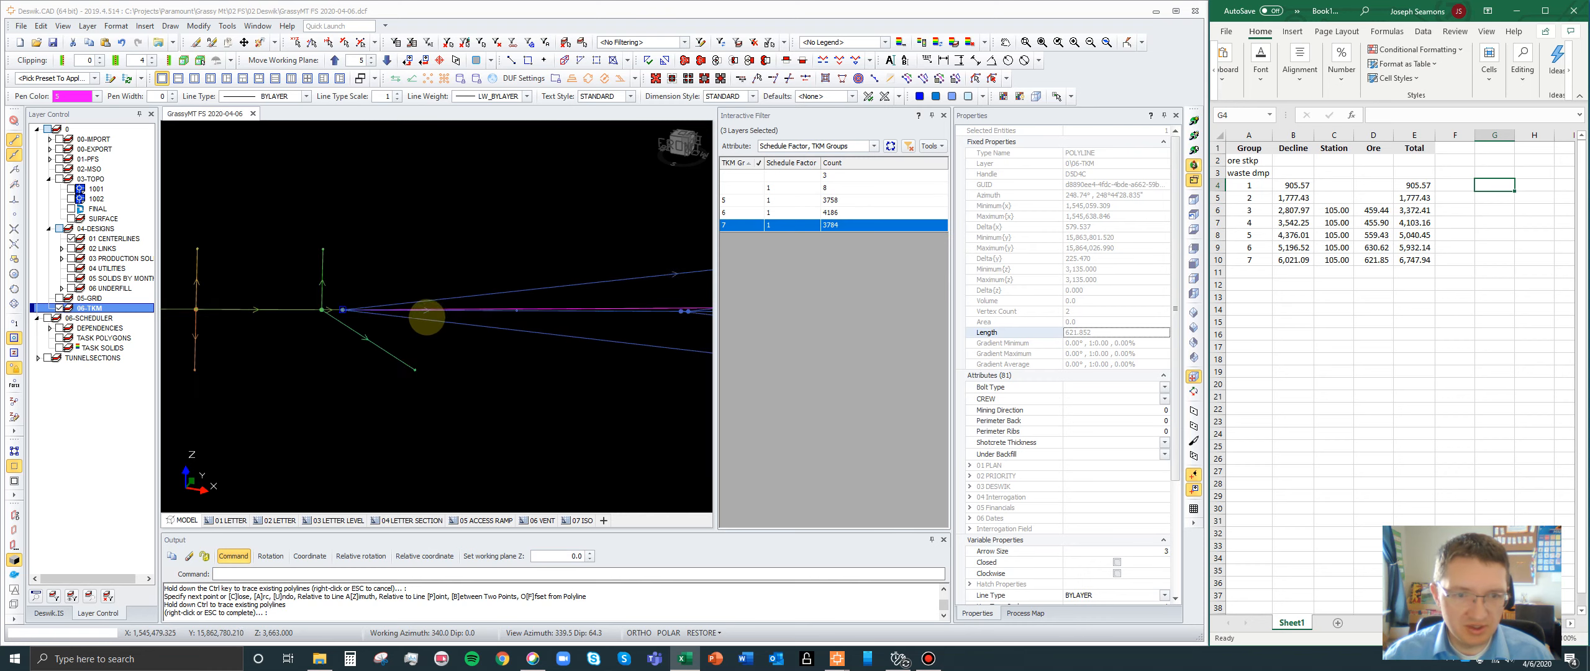
right_click(84, 308)
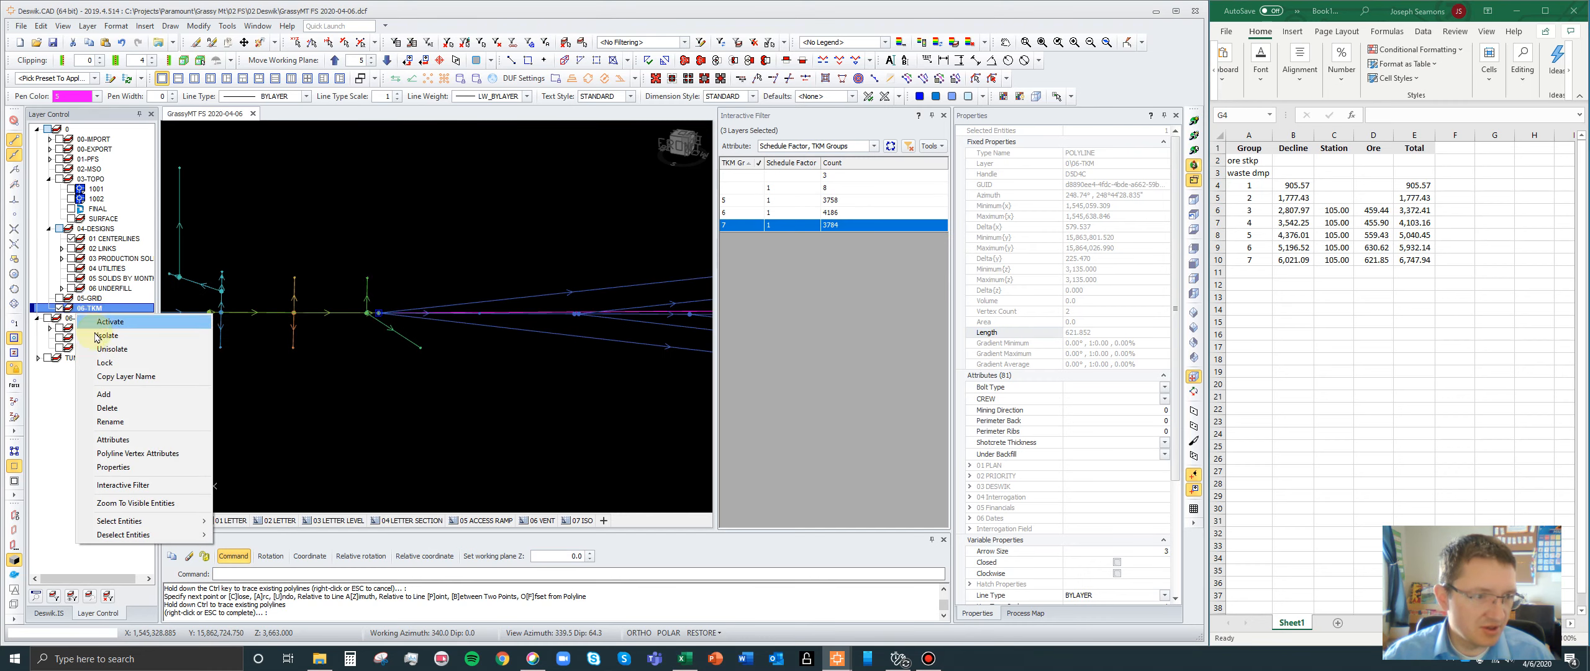
left_click(68, 350)
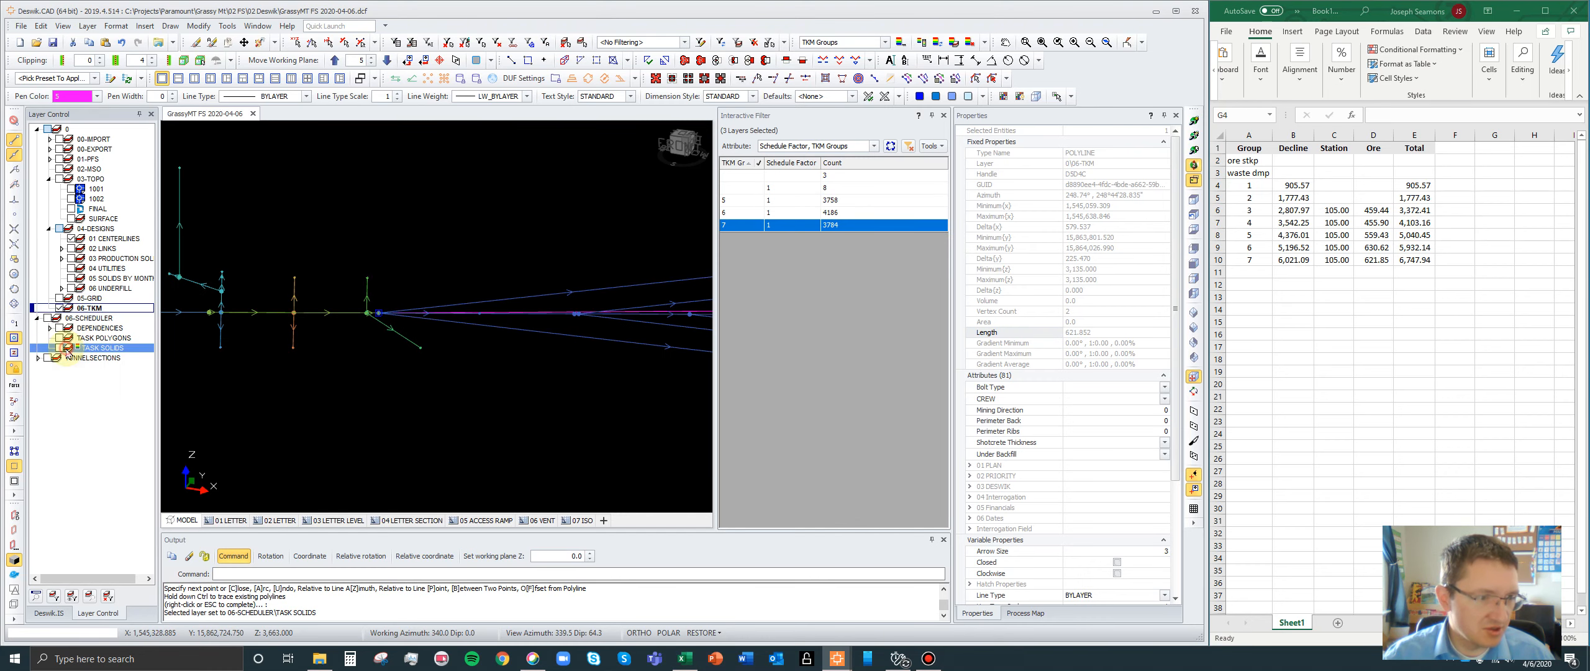
right_click(104, 349)
left_click(109, 365)
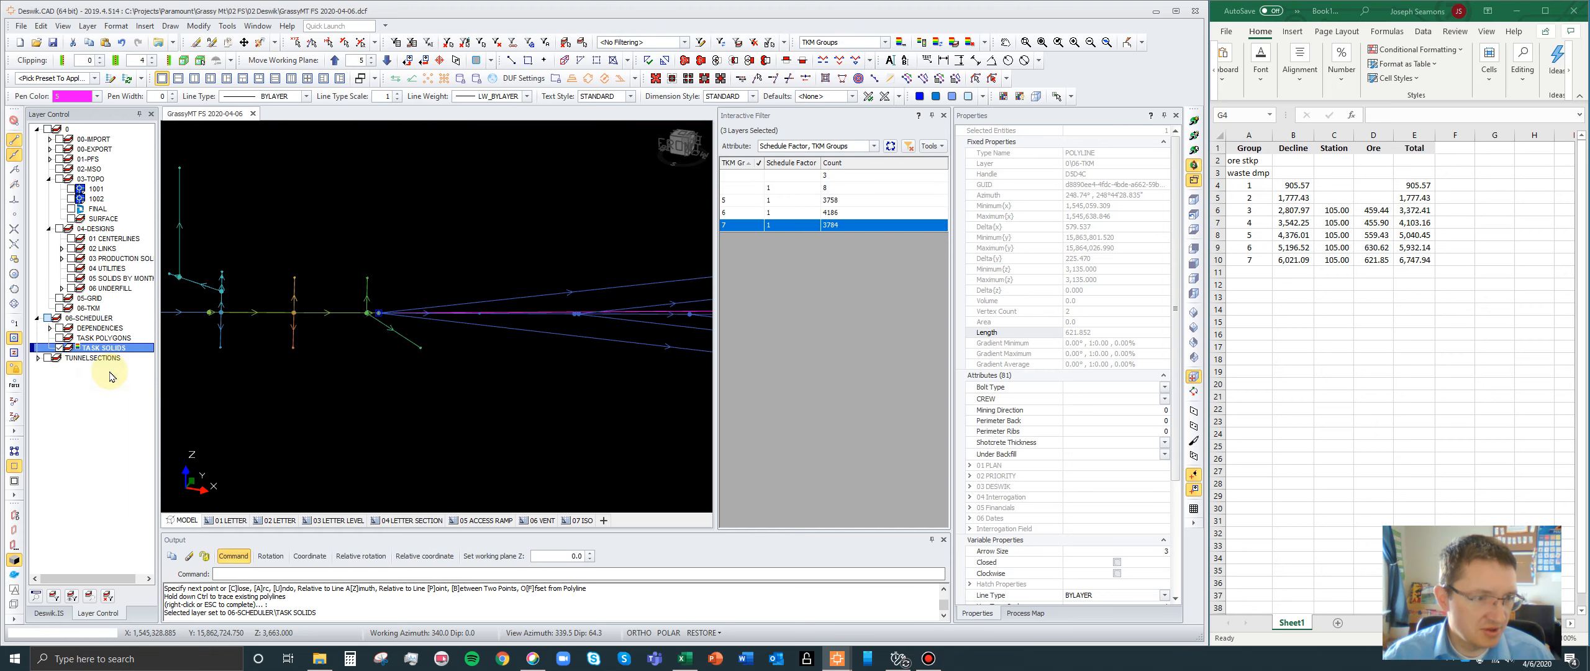
left_click(941, 116)
- Open an interactive filter for the TASK SOLIDS layer and remove ACT_TYPE, keeping only Schedule Factor and TKM Groups as attributes
right_click(77, 350)
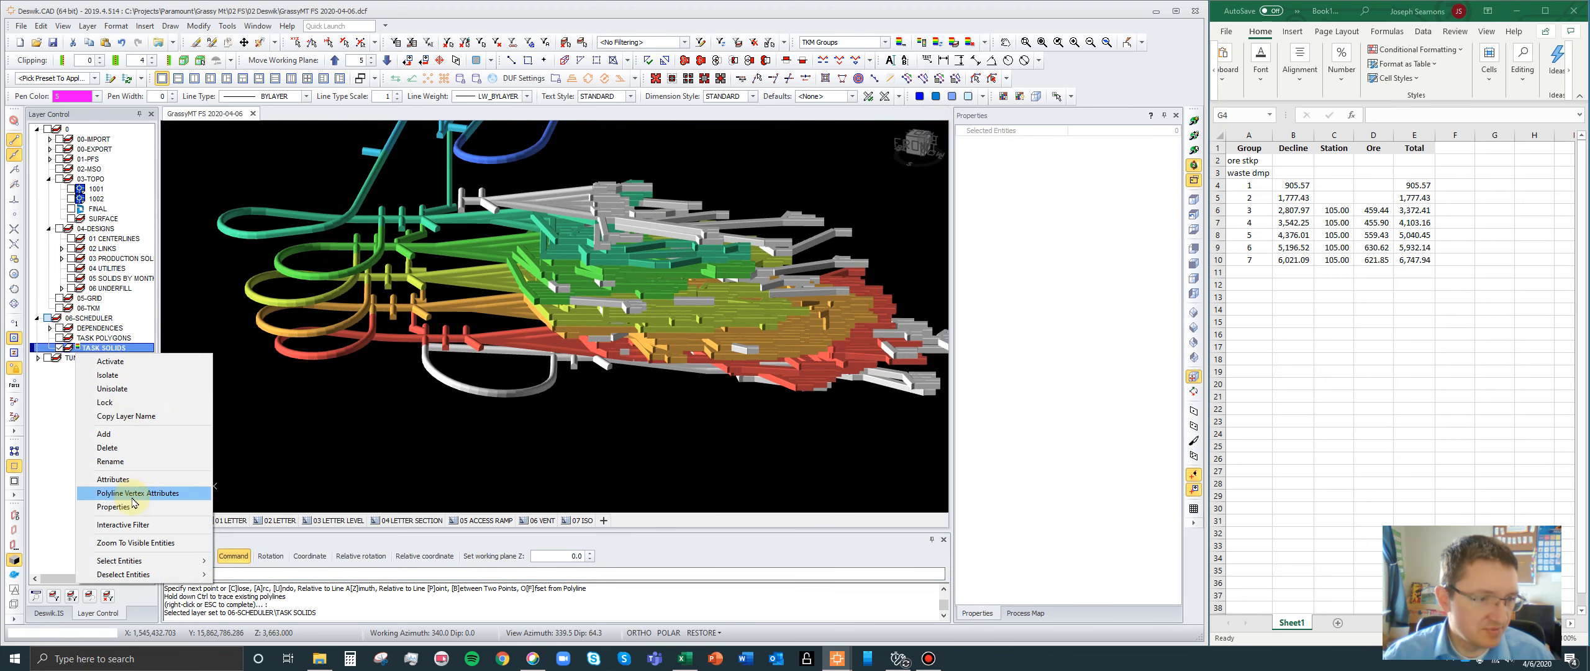
left_click(123, 525)
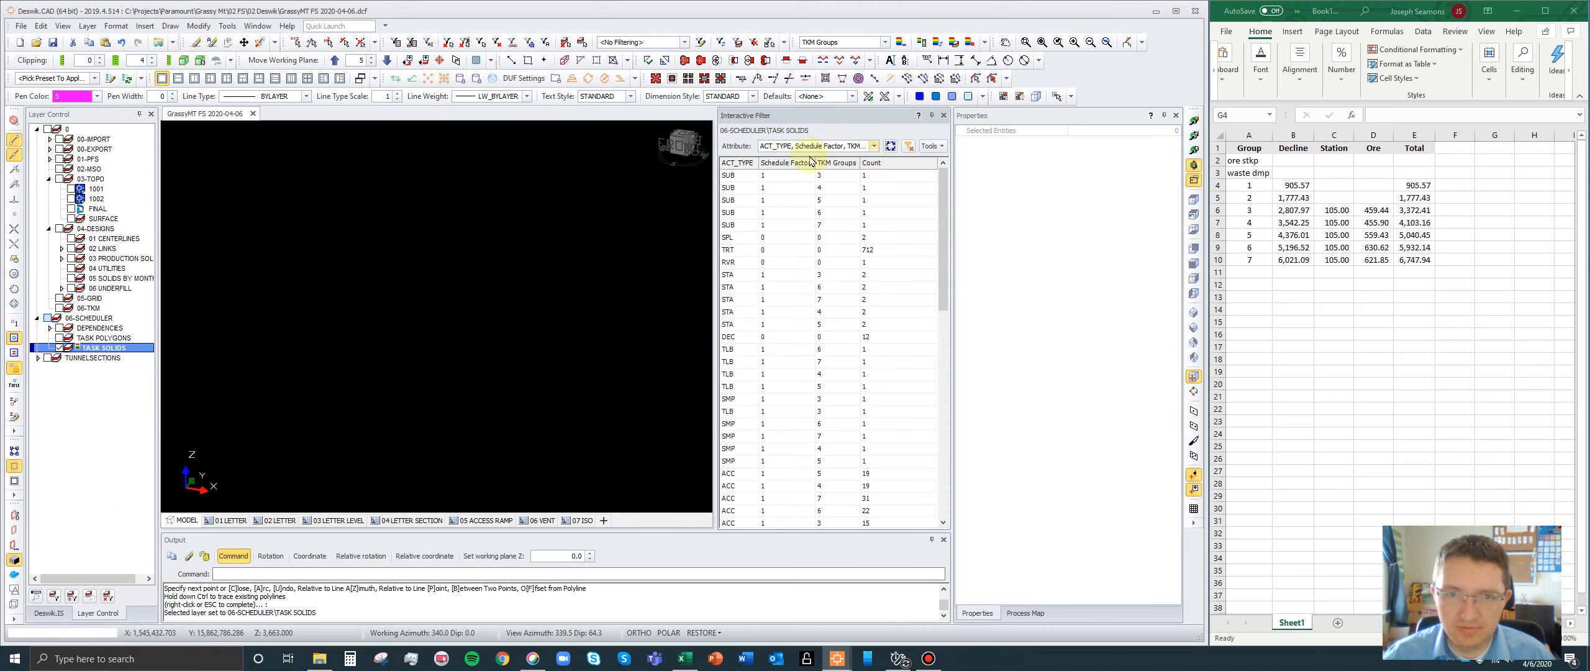
left_click(874, 147)
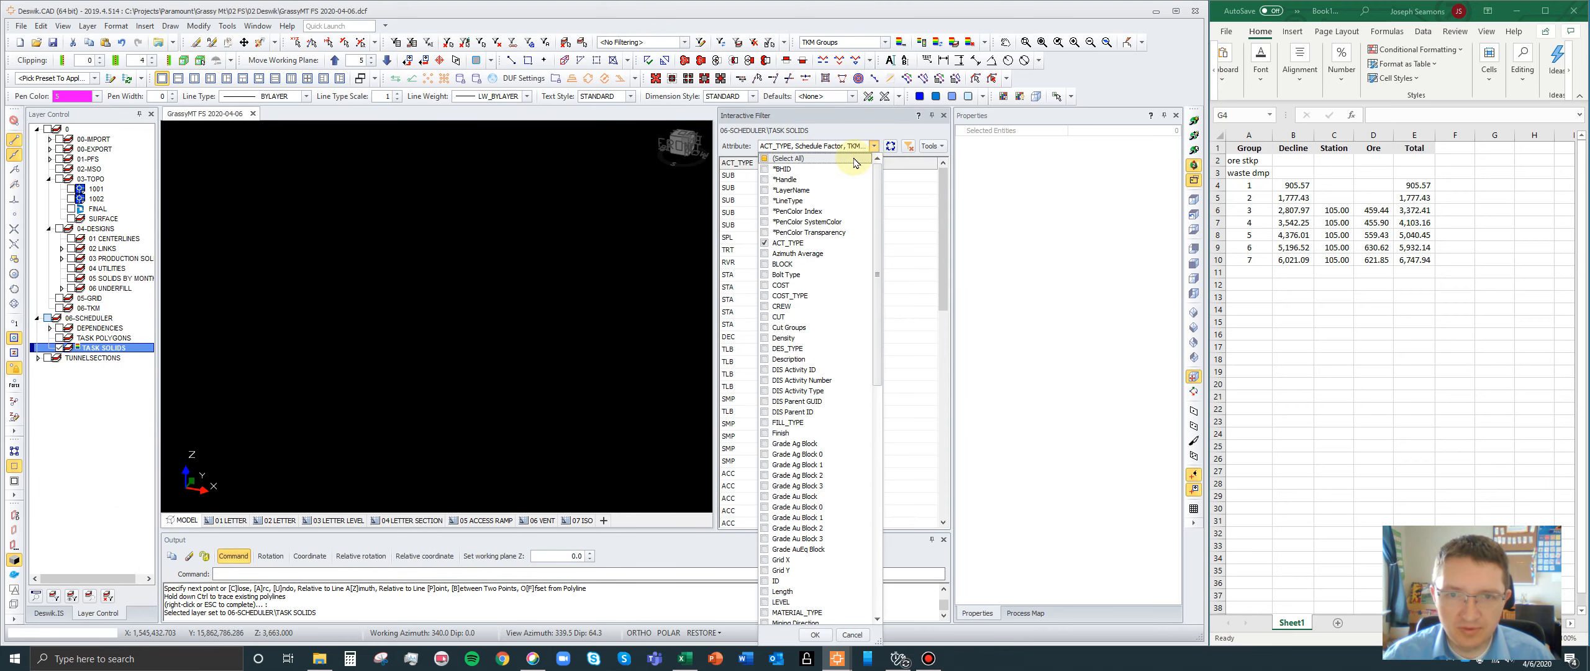
left_click(874, 148)
left_click(874, 148)
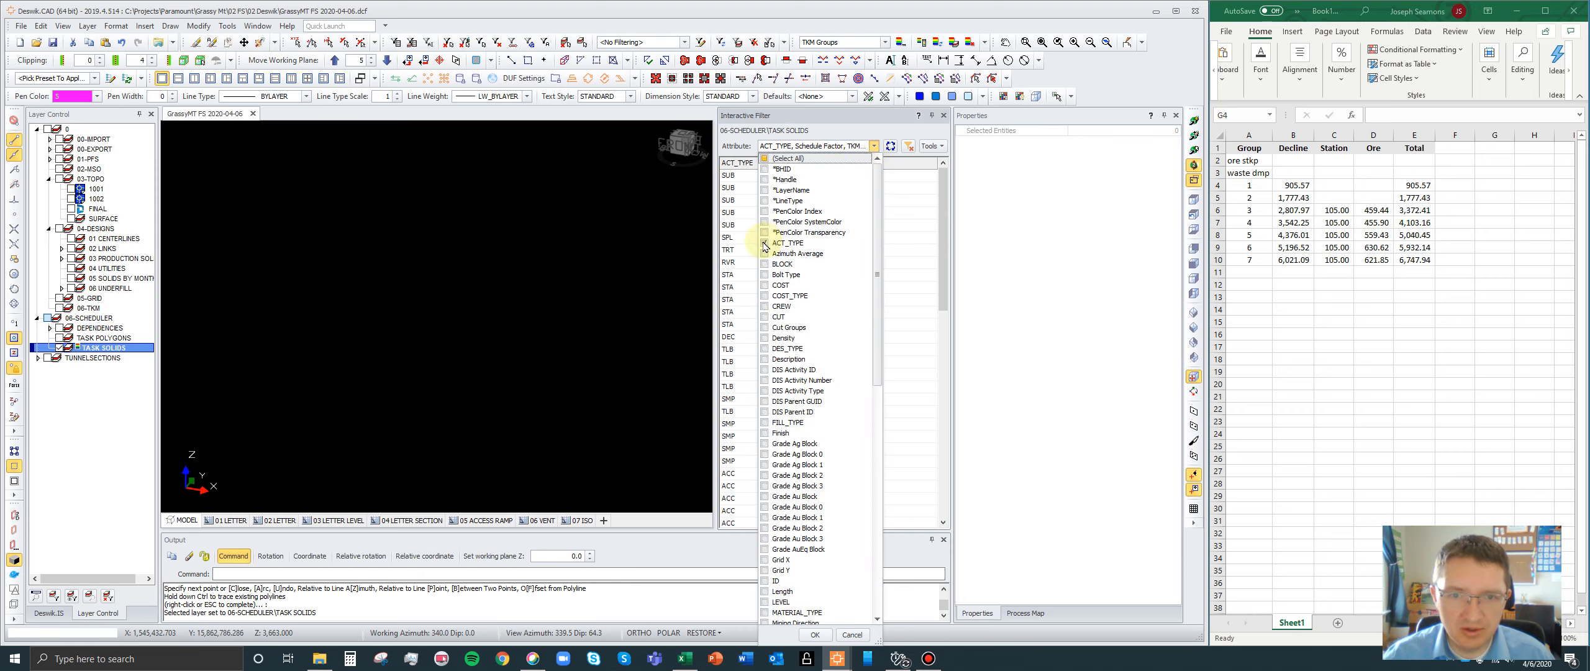
scroll(784, 297, "down", 15)
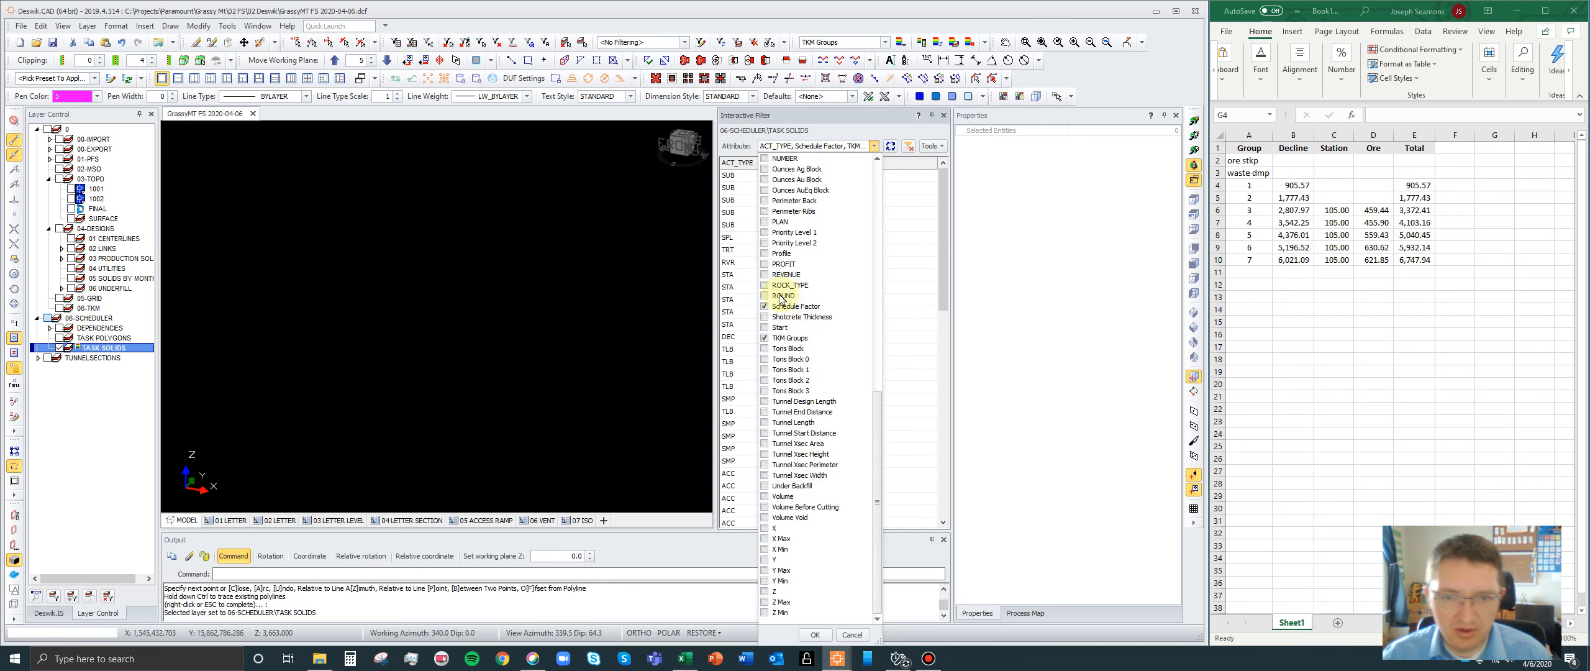
left_click(816, 634)
- Exclude schedule factor 0 from the filter and display the solids of TKM groups 1 to 7 in ascending order
left_click(816, 162)
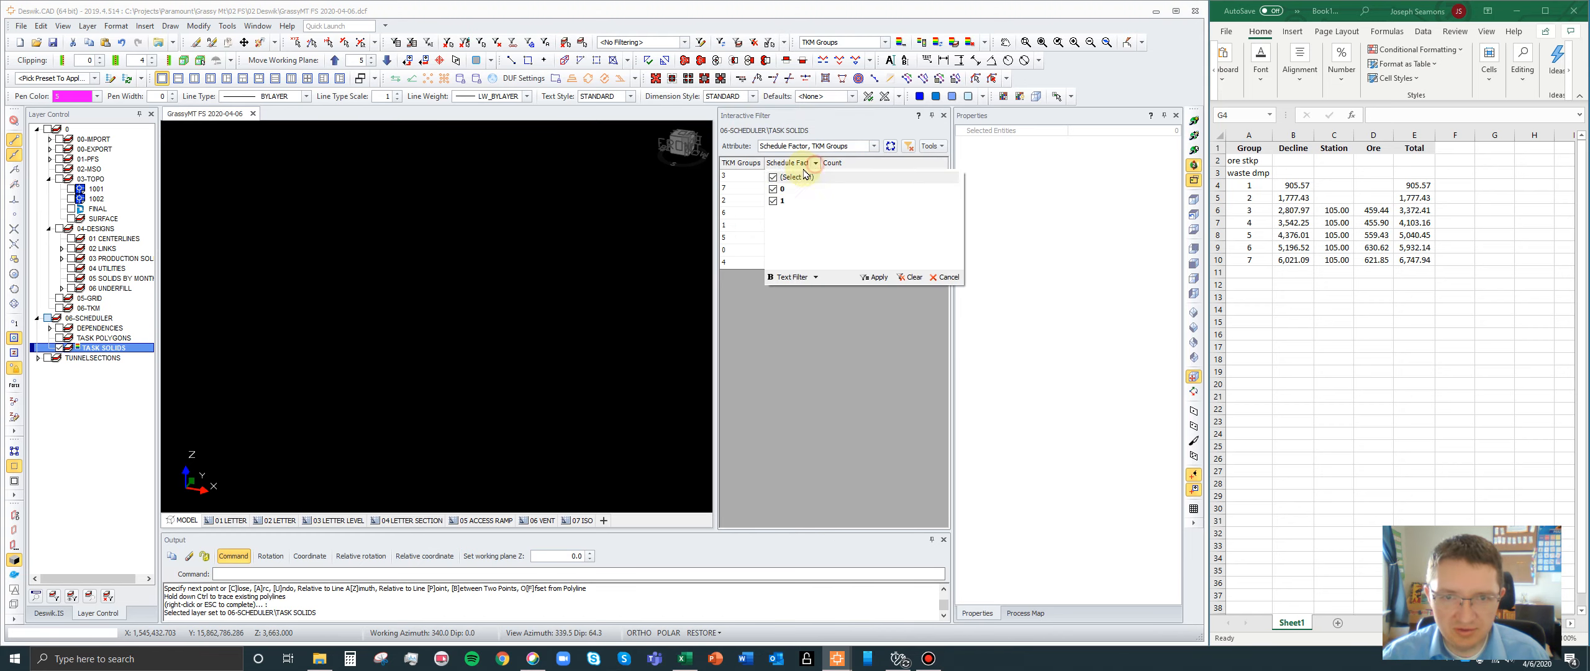
left_click(774, 189)
left_click(877, 277)
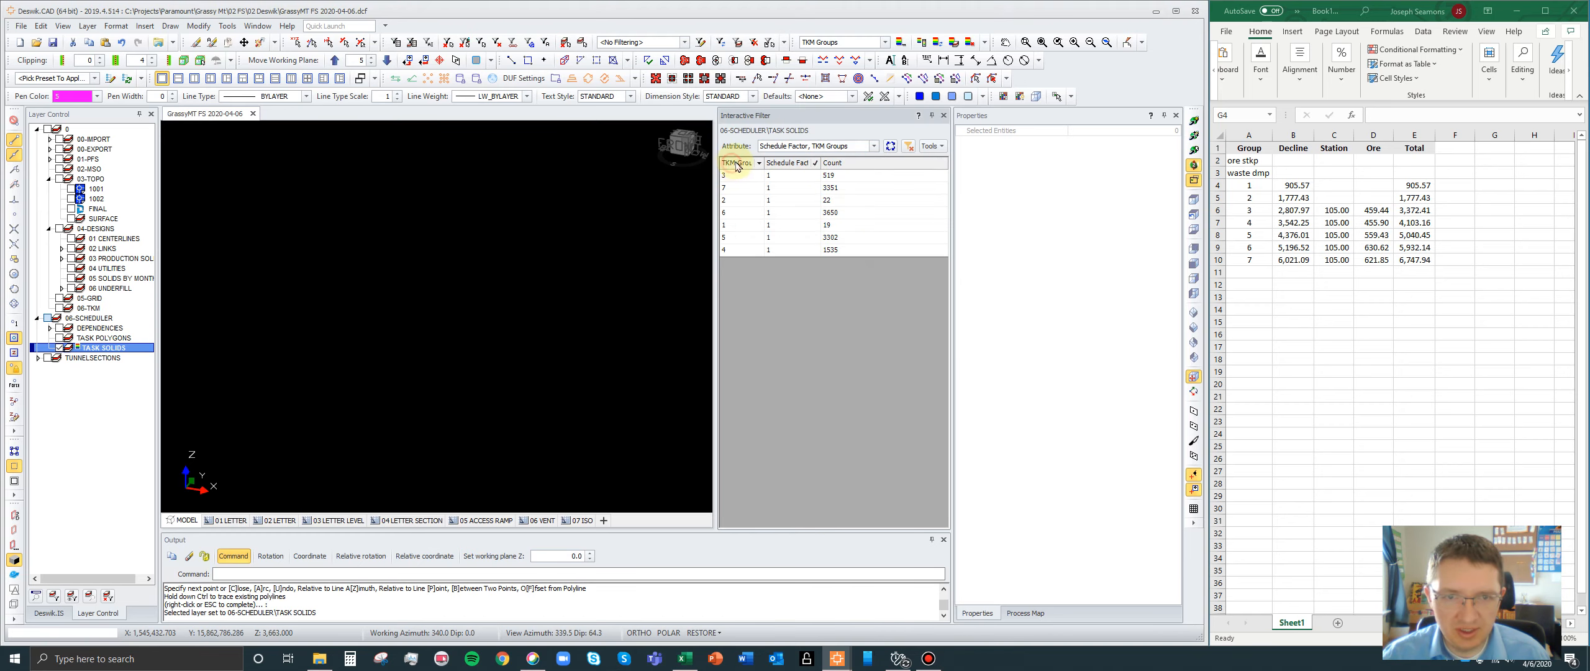
left_click_drag(731, 178, 739, 252)
scroll(572, 354, "down", 3)
scroll(543, 264, "up", 2)
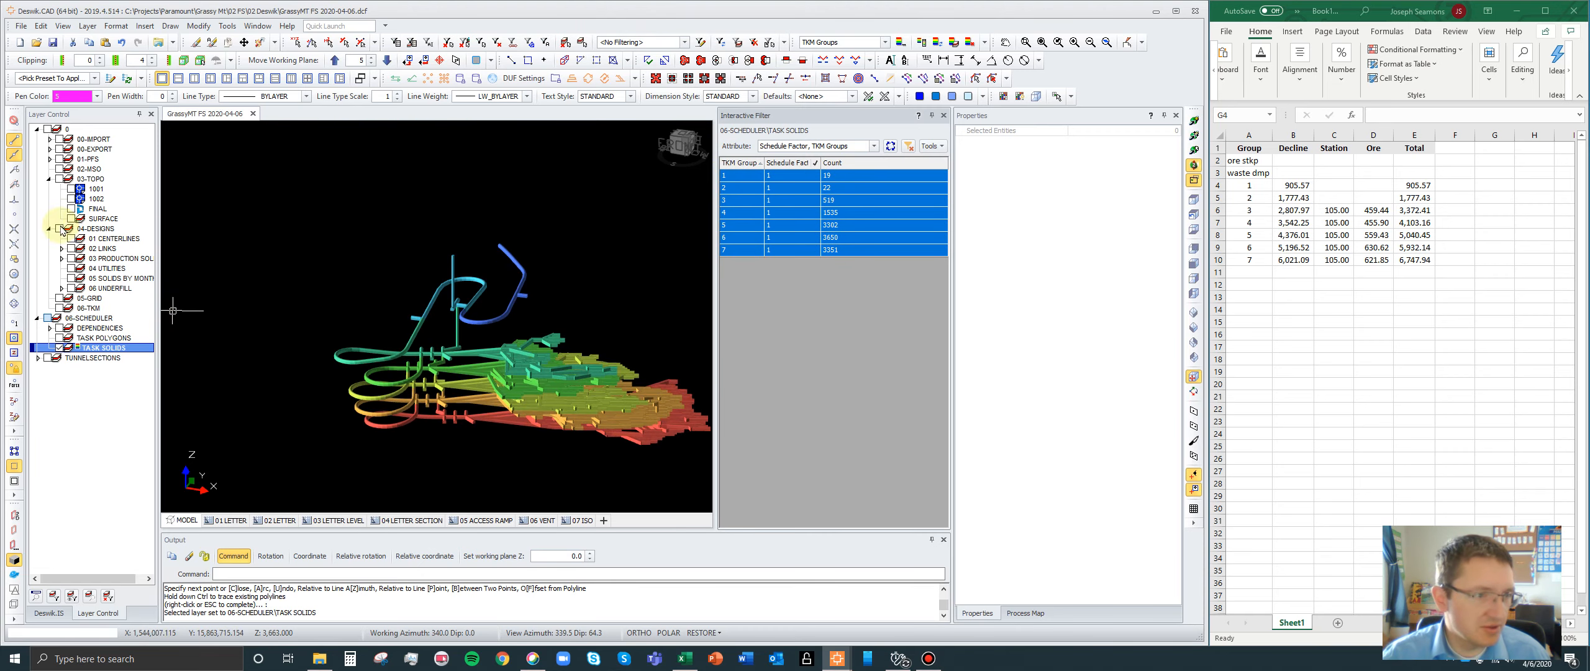
- Display the SURFACE layer under 03-TOPO and examine the portal area where the decline meets the surface roads
left_click(72, 219)
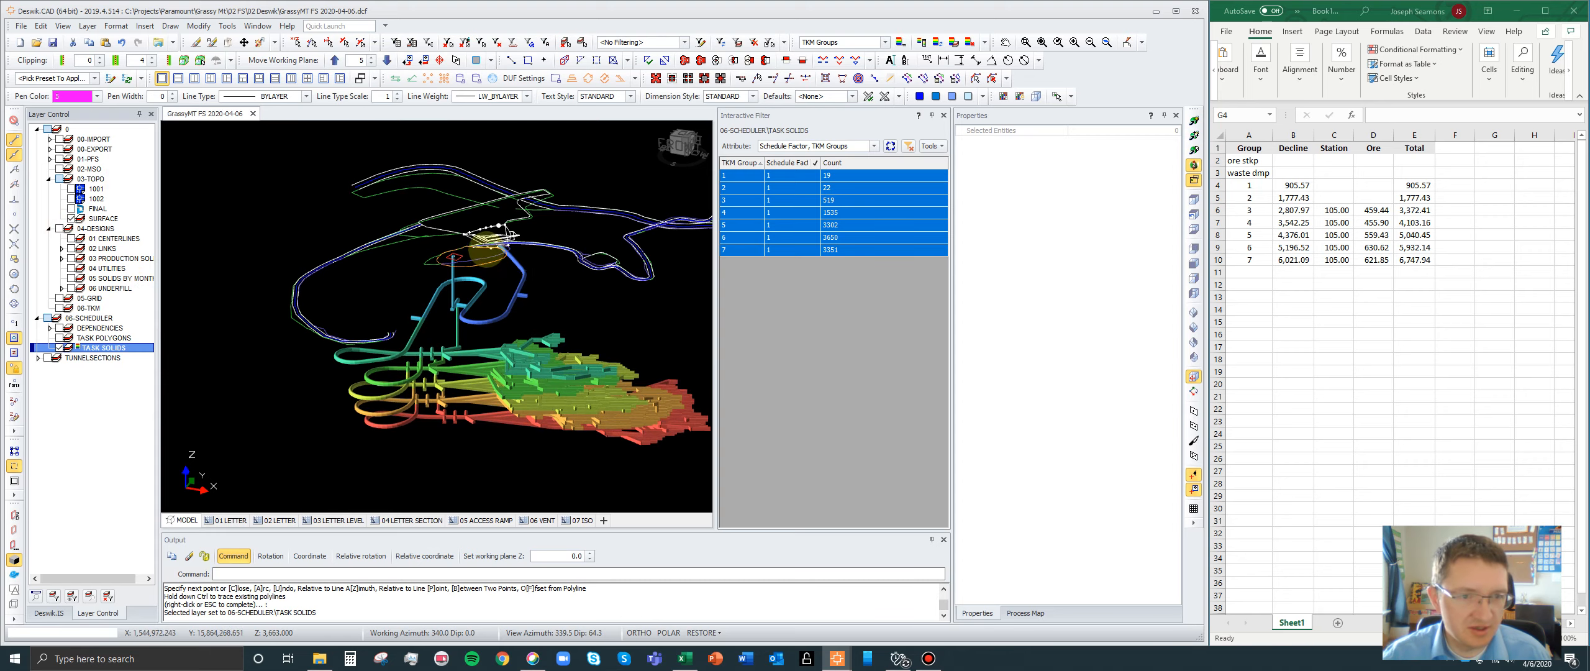
scroll(497, 230, "up", 4)
scroll(509, 211, "up", 1)
left_click(1193, 135)
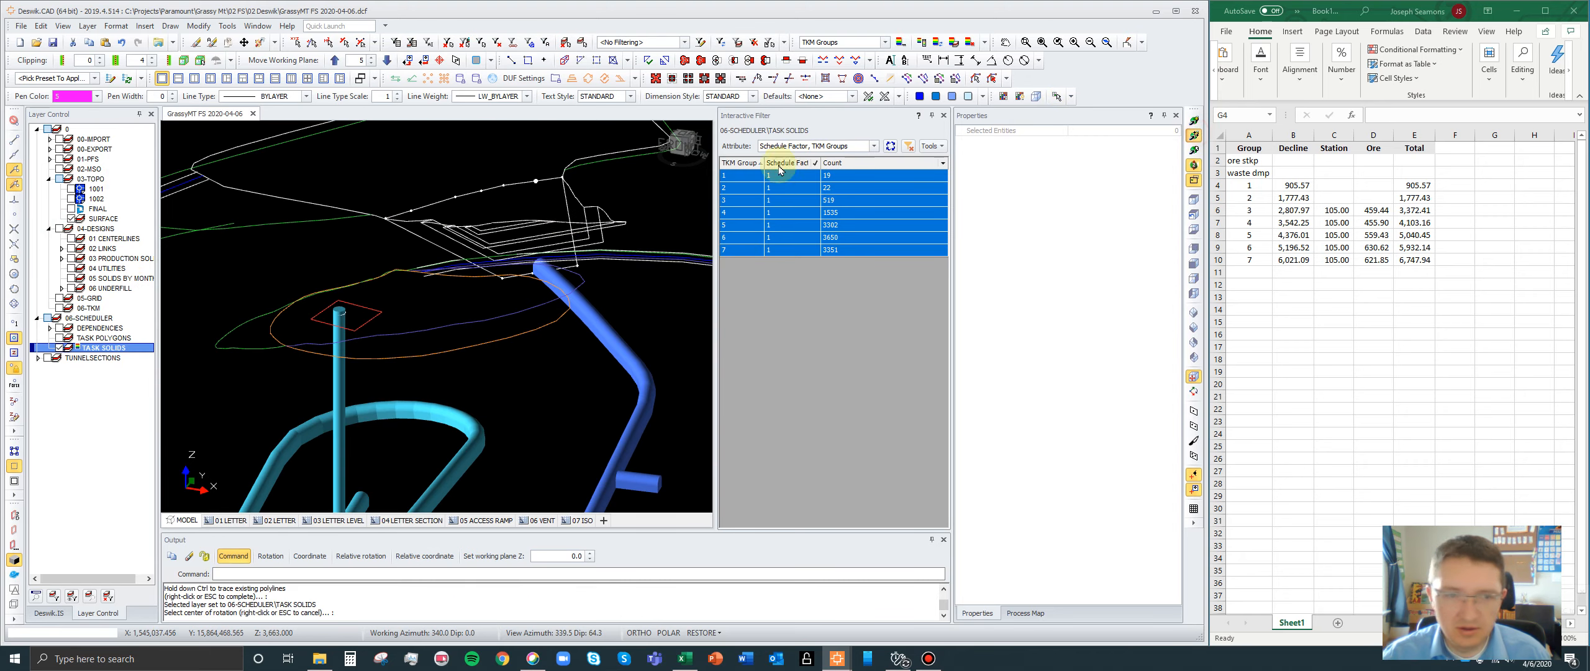
left_click(550, 267)
left_click_drag(408, 245, 377, 380)
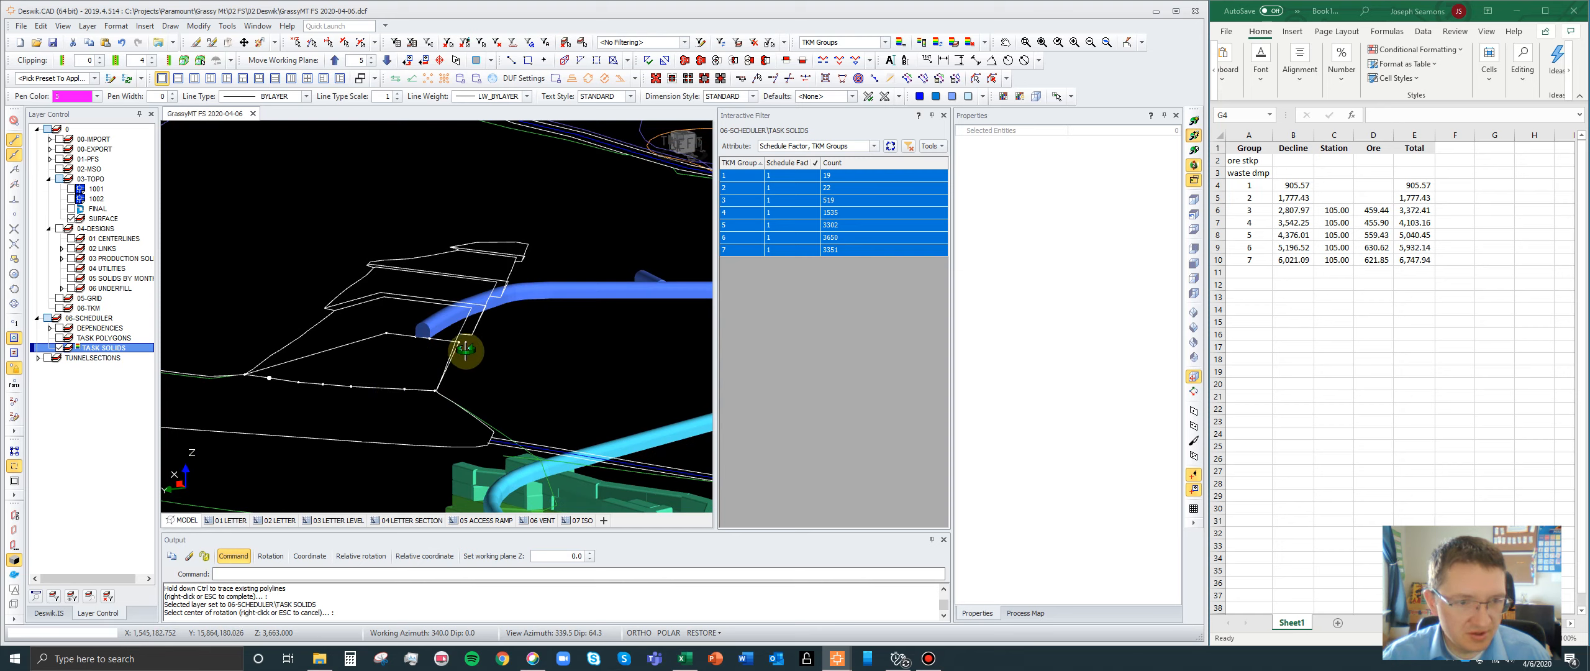
left_click_drag(474, 297, 327, 262)
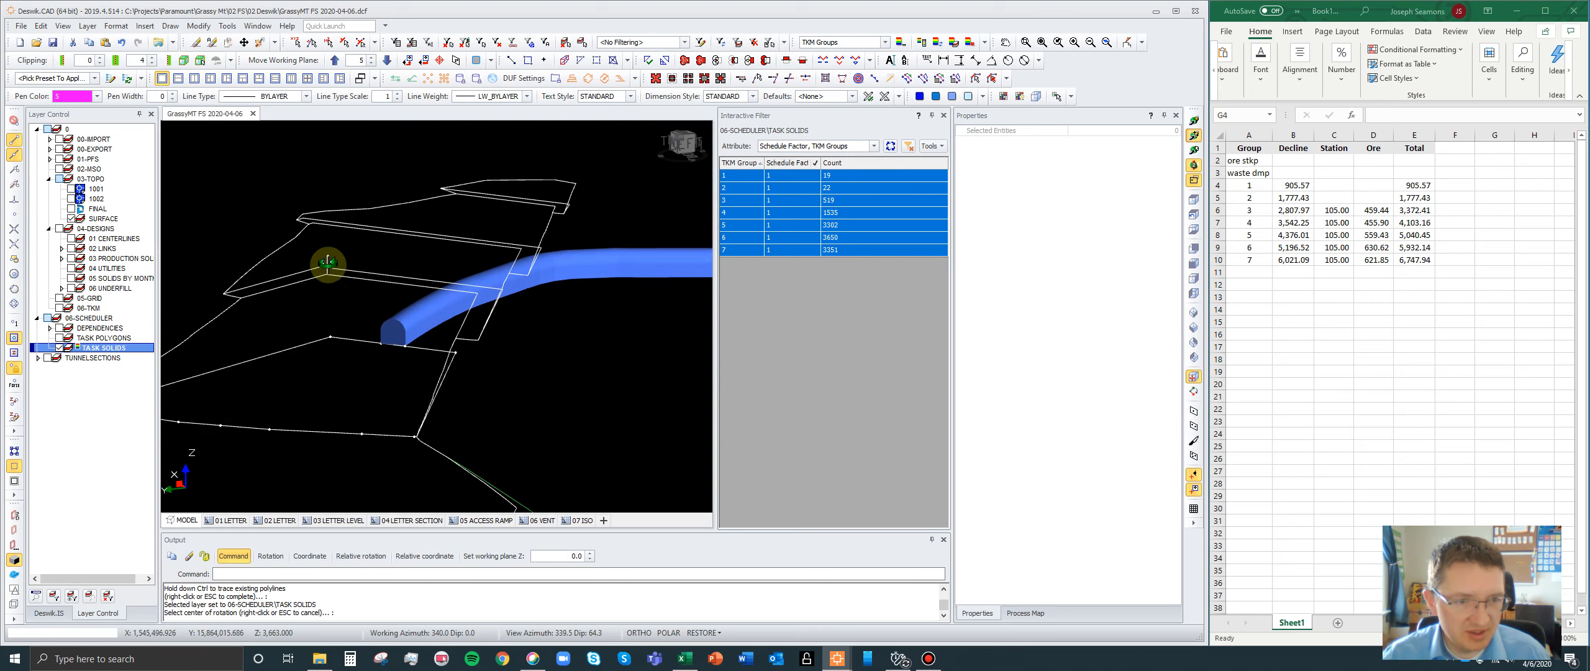
left_click_drag(499, 257, 410, 397)
scroll(424, 402, "down", 4)
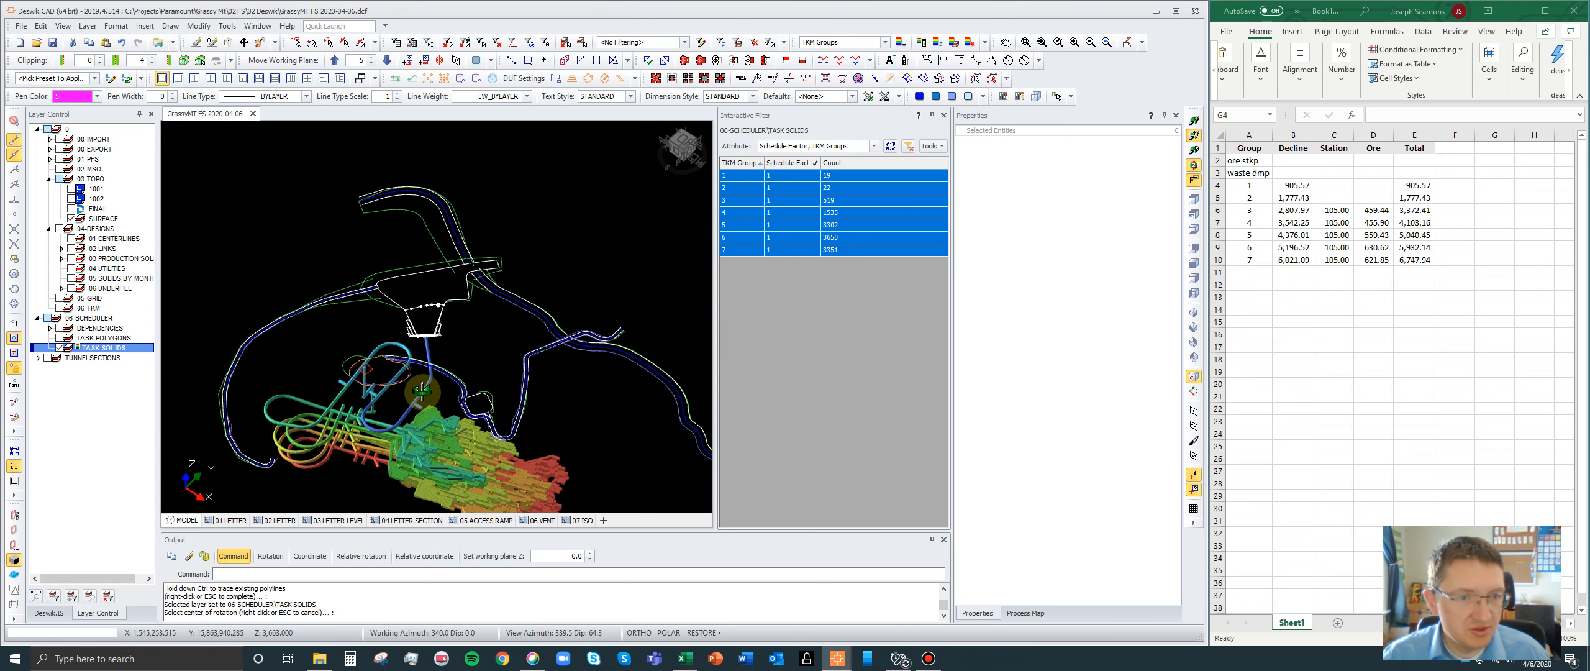
- Switch to plan view and examine the end of the surface haul road northwest of the portal
scroll(405, 305, "up", 4)
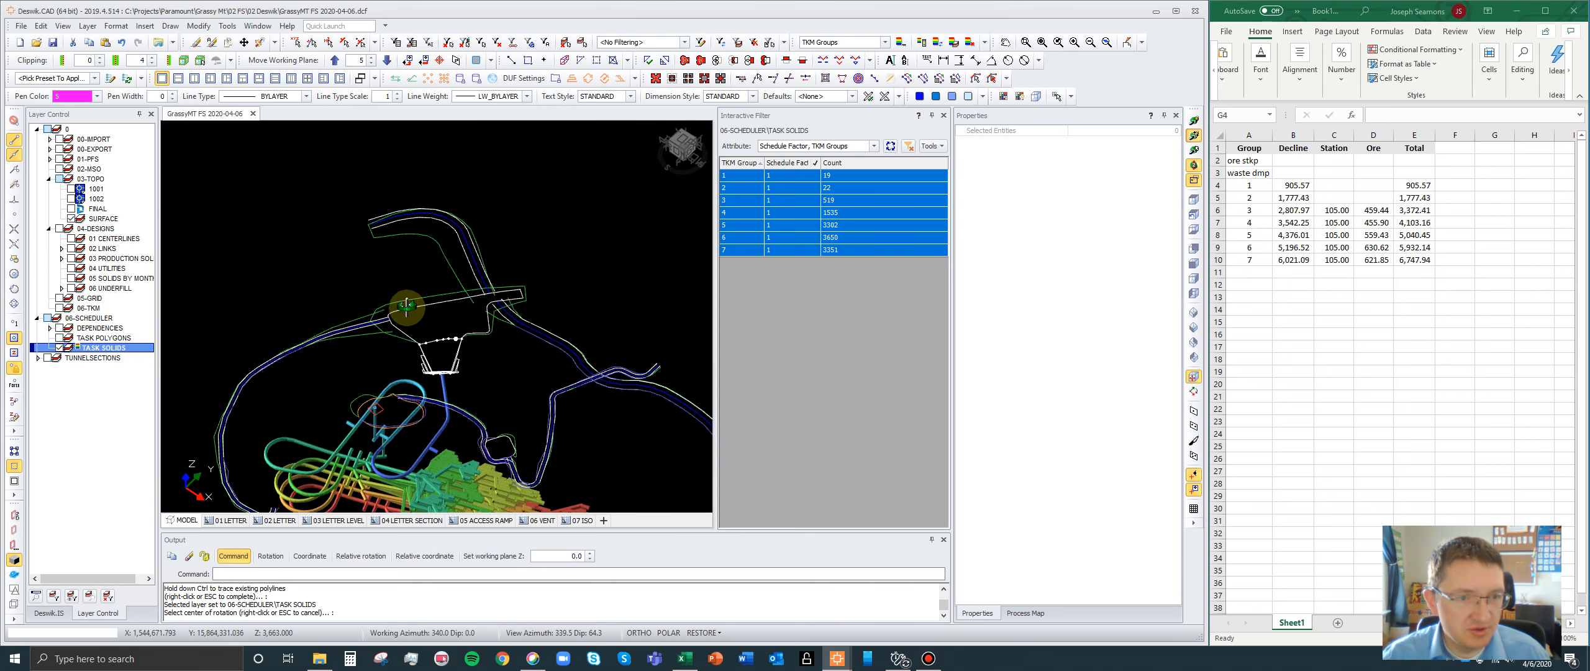
left_click(1193, 199)
scroll(560, 287, "down", 2)
scroll(330, 222, "up", 2)
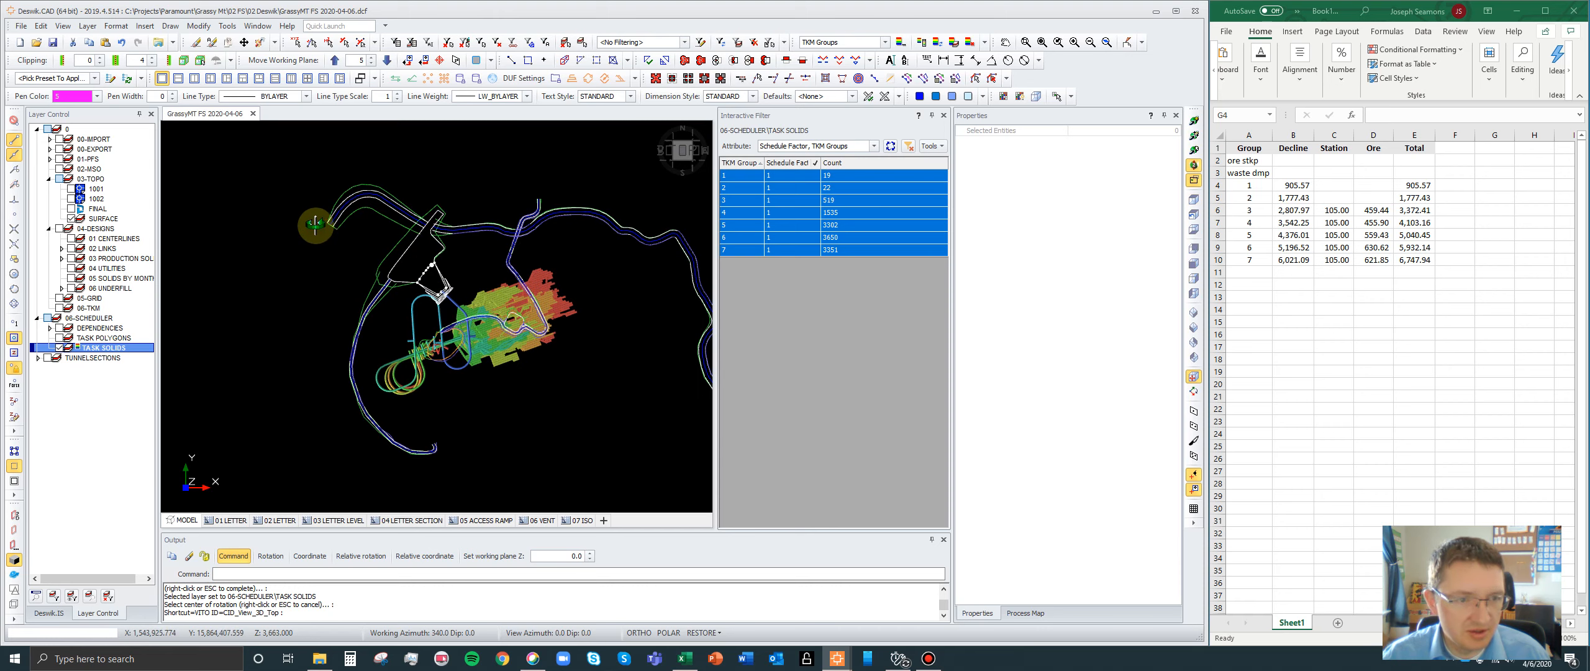
scroll(292, 246, "up", 3)
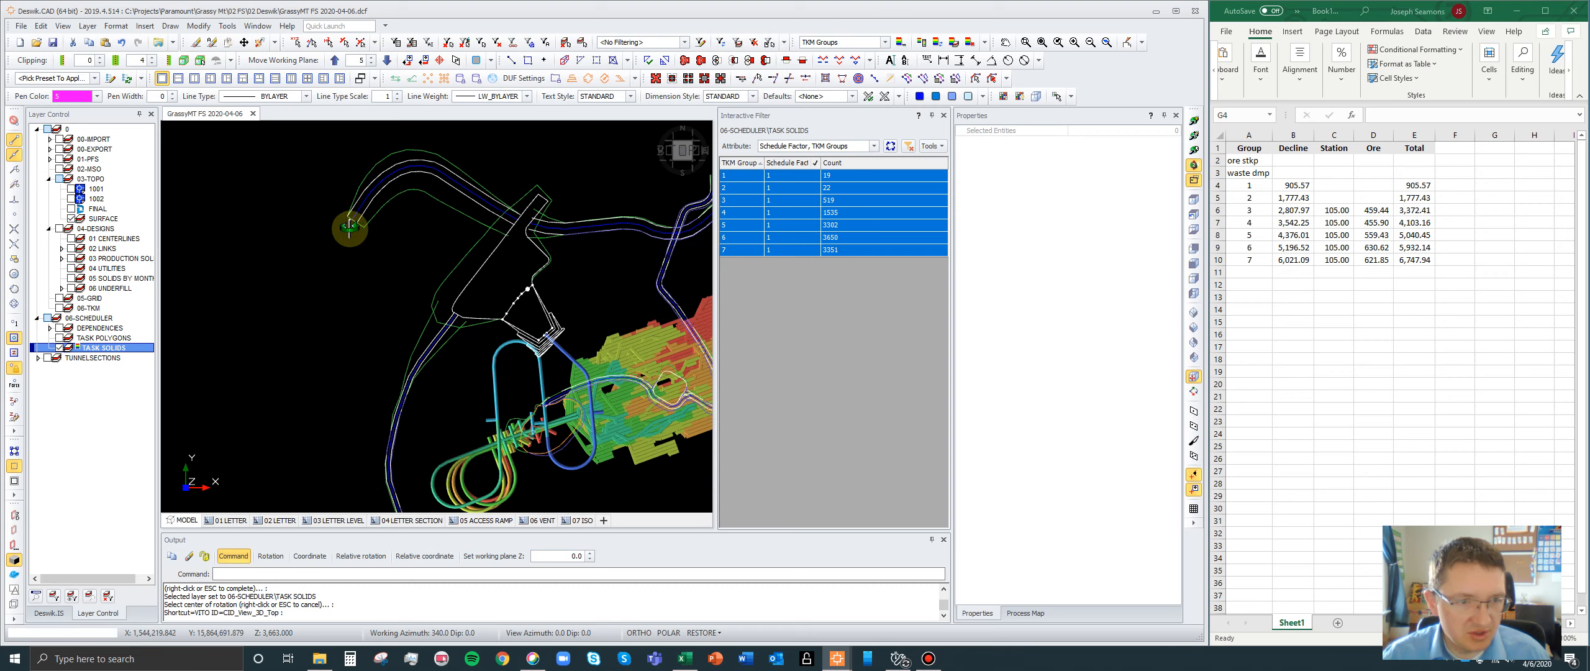
scroll(350, 227, "up", 5)
scroll(353, 210, "down", 5)
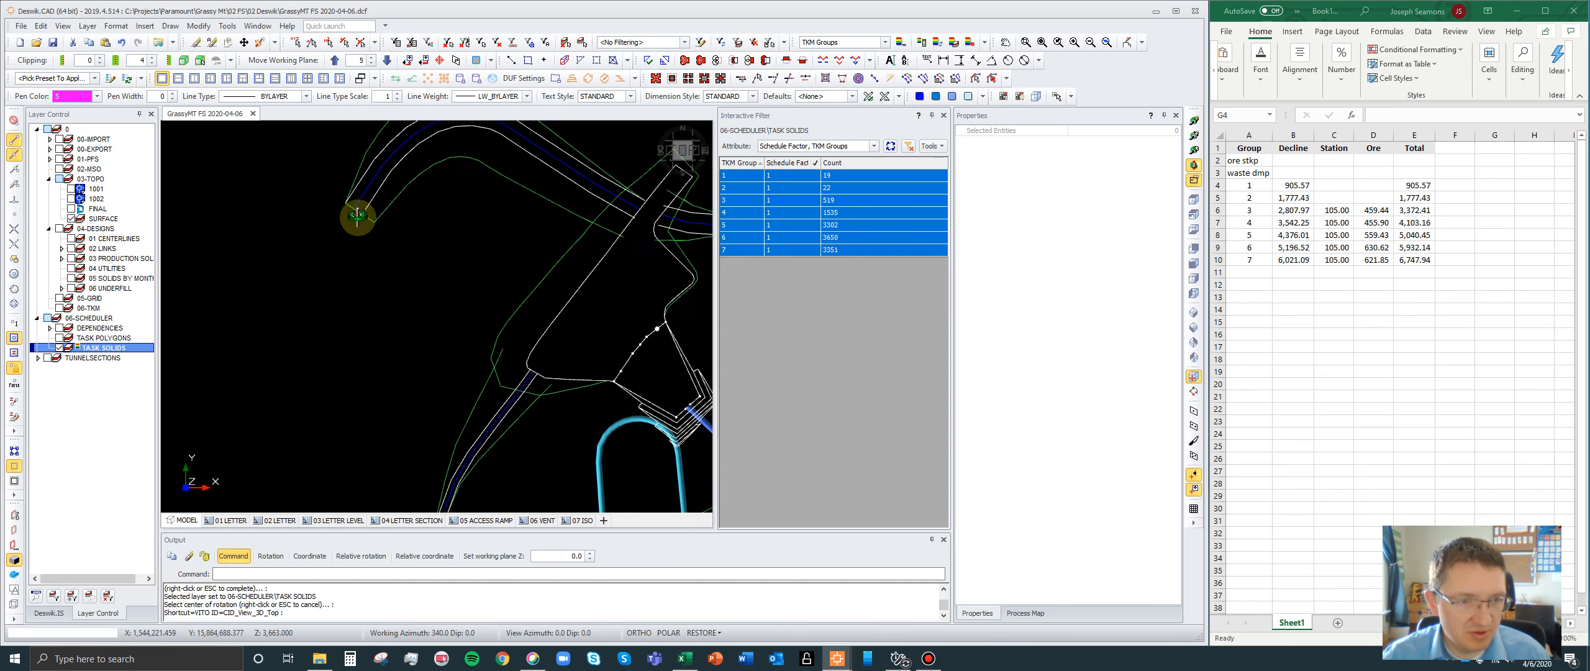
key("s")
key("o")
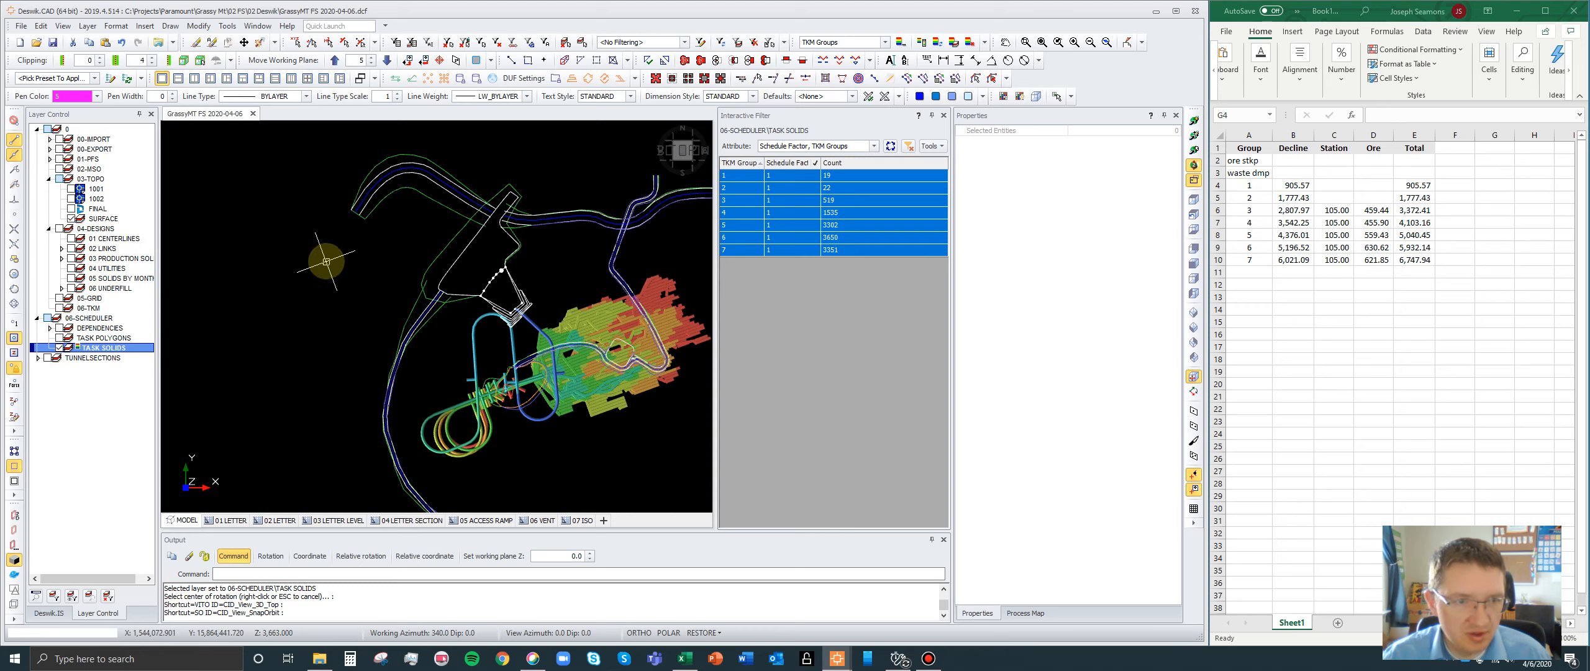
- Examine the whole surface road network around the portal and mark the waste dmp row in the spreadsheet
scroll(417, 241, "down", 4)
scroll(420, 227, "up", 4)
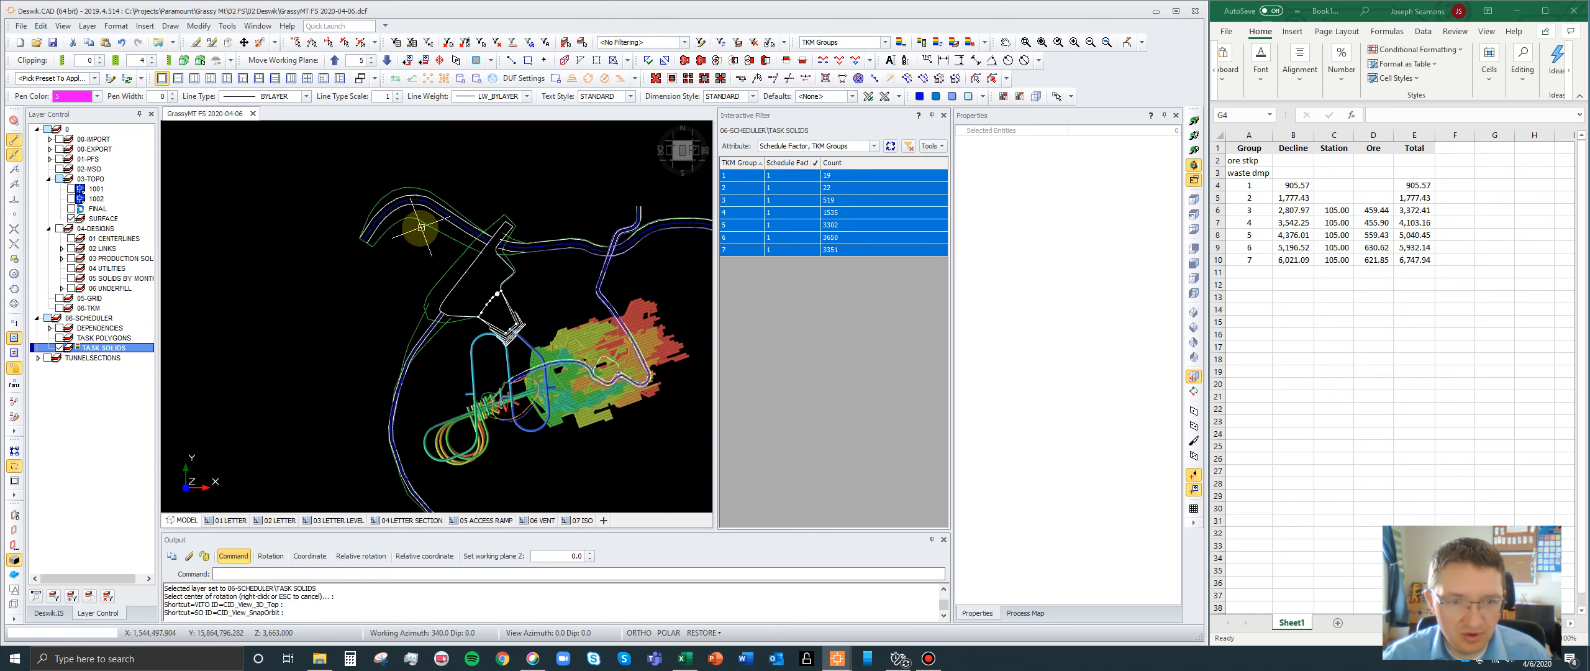
scroll(429, 267, "down", 4)
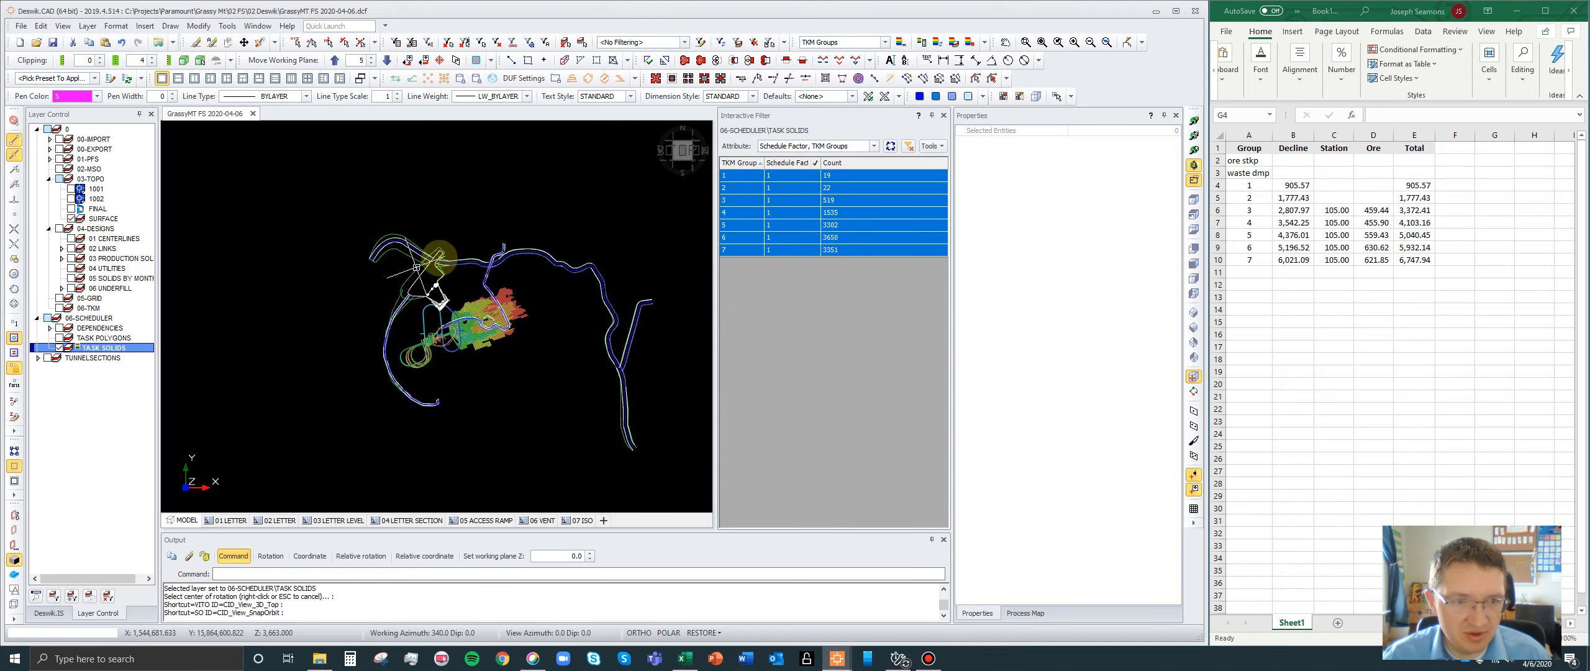
scroll(490, 251, "up", 4)
scroll(574, 201, "down", 4)
scroll(557, 216, "up", 4)
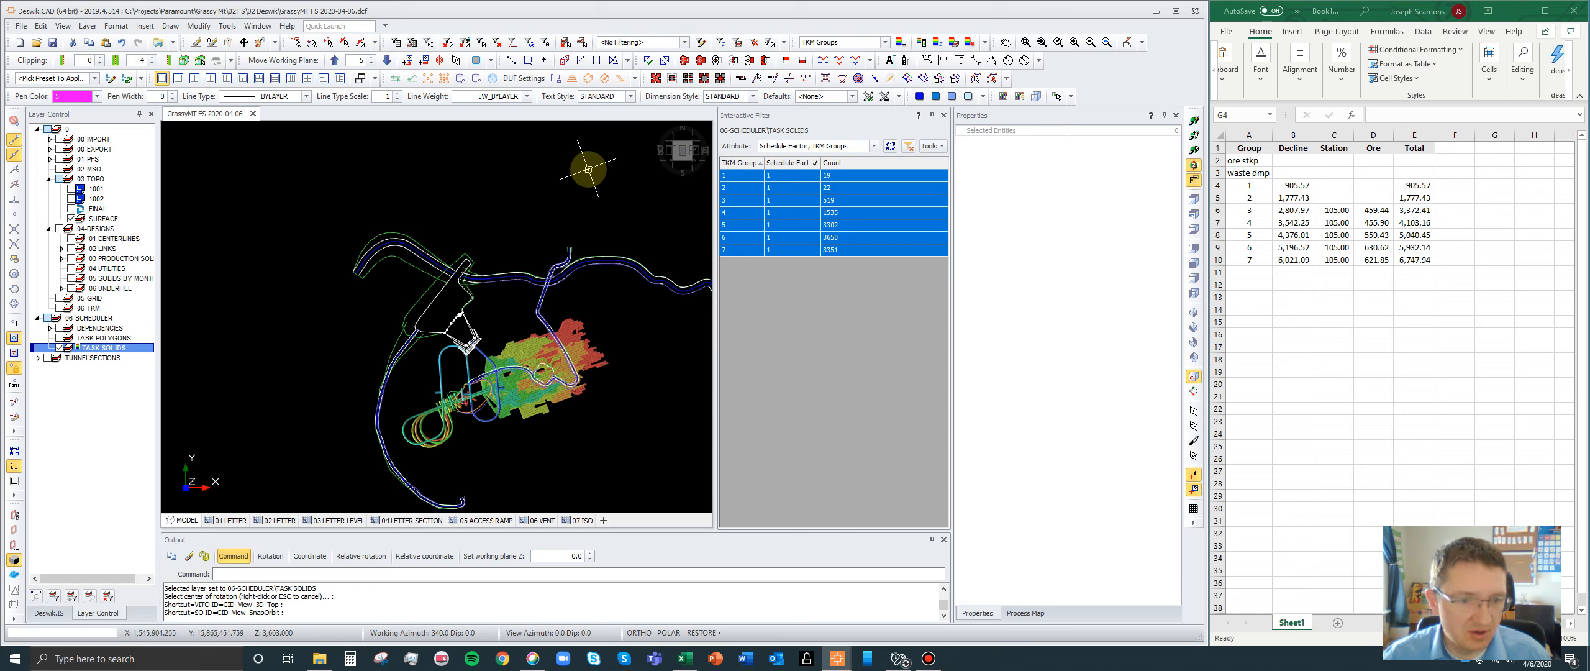
scroll(485, 205, "down", 4)
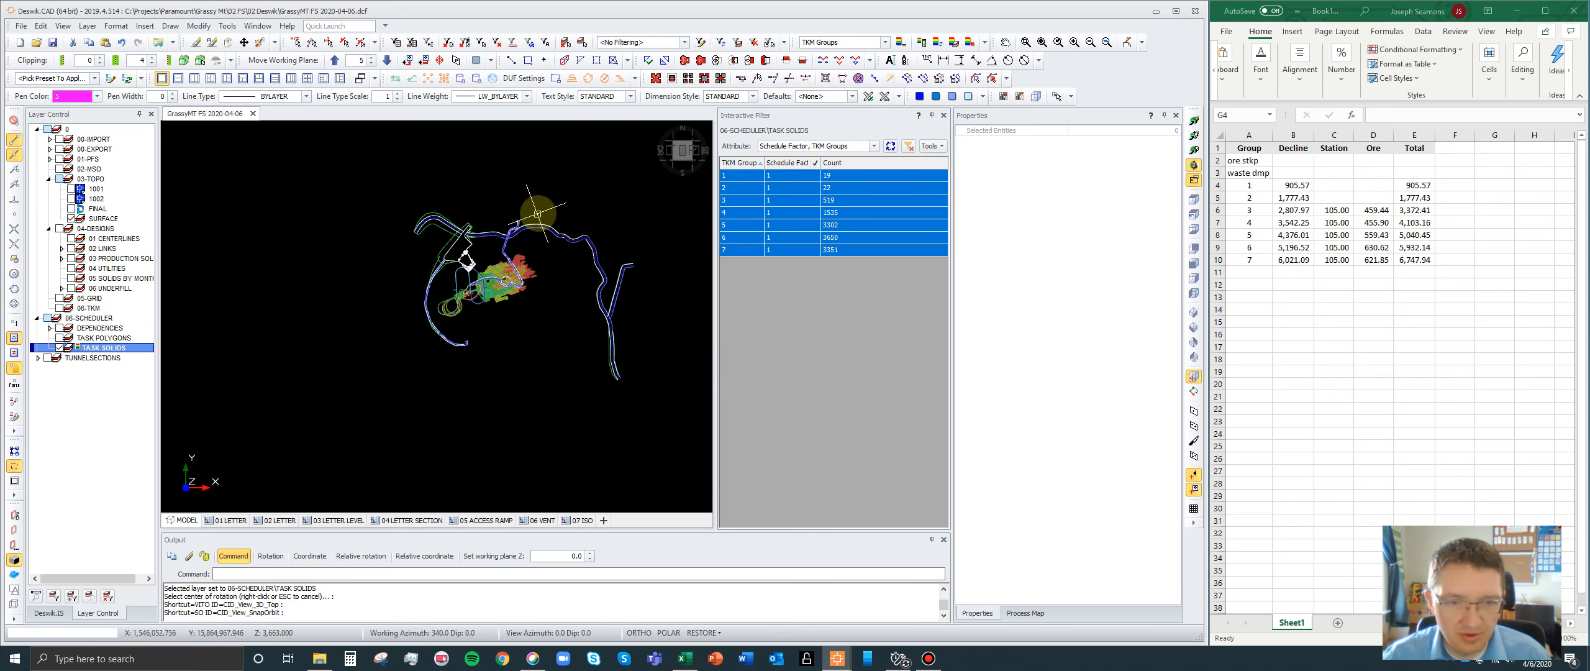
scroll(468, 258, "up", 3)
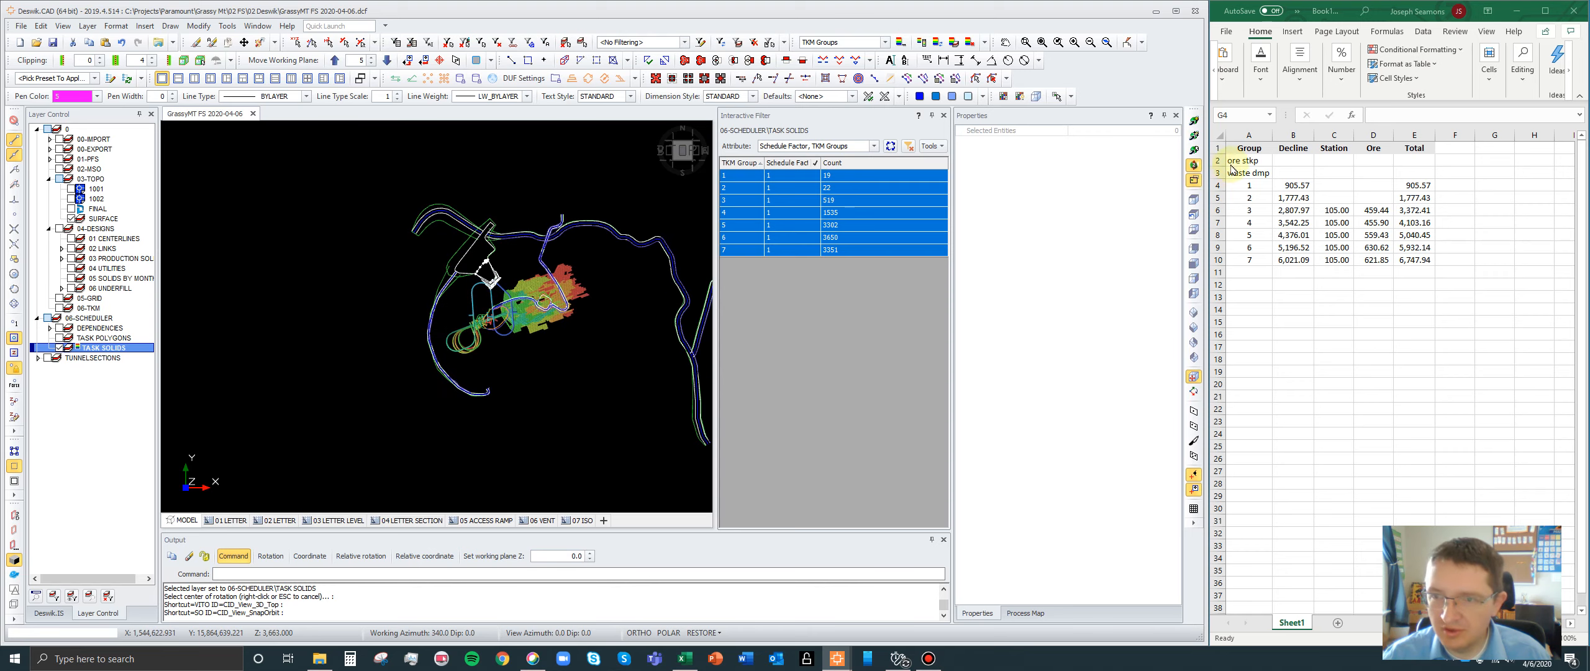
left_click_drag(1242, 174, 1394, 168)
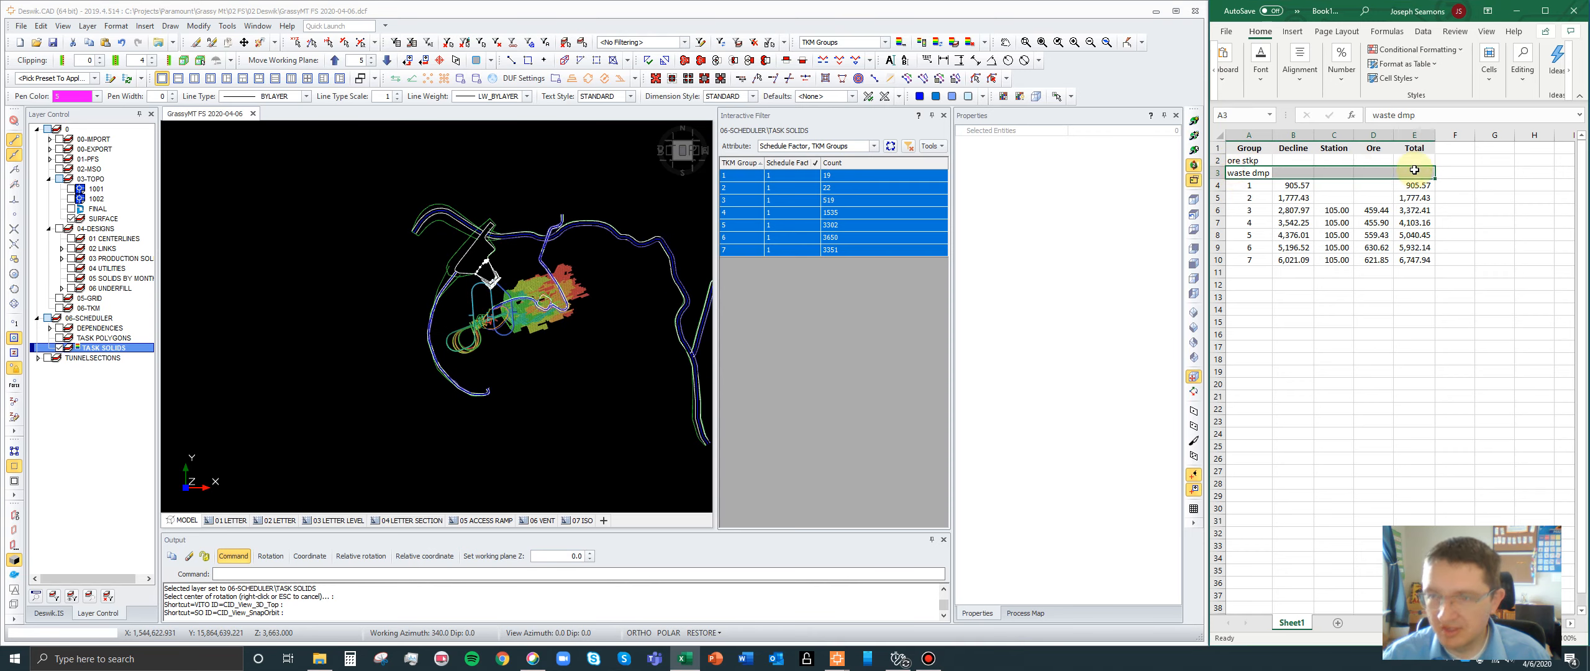
- Return to the mine design, make 06-TKM the active layer and display it
scroll(428, 218, "up", 4)
left_click(404, 324)
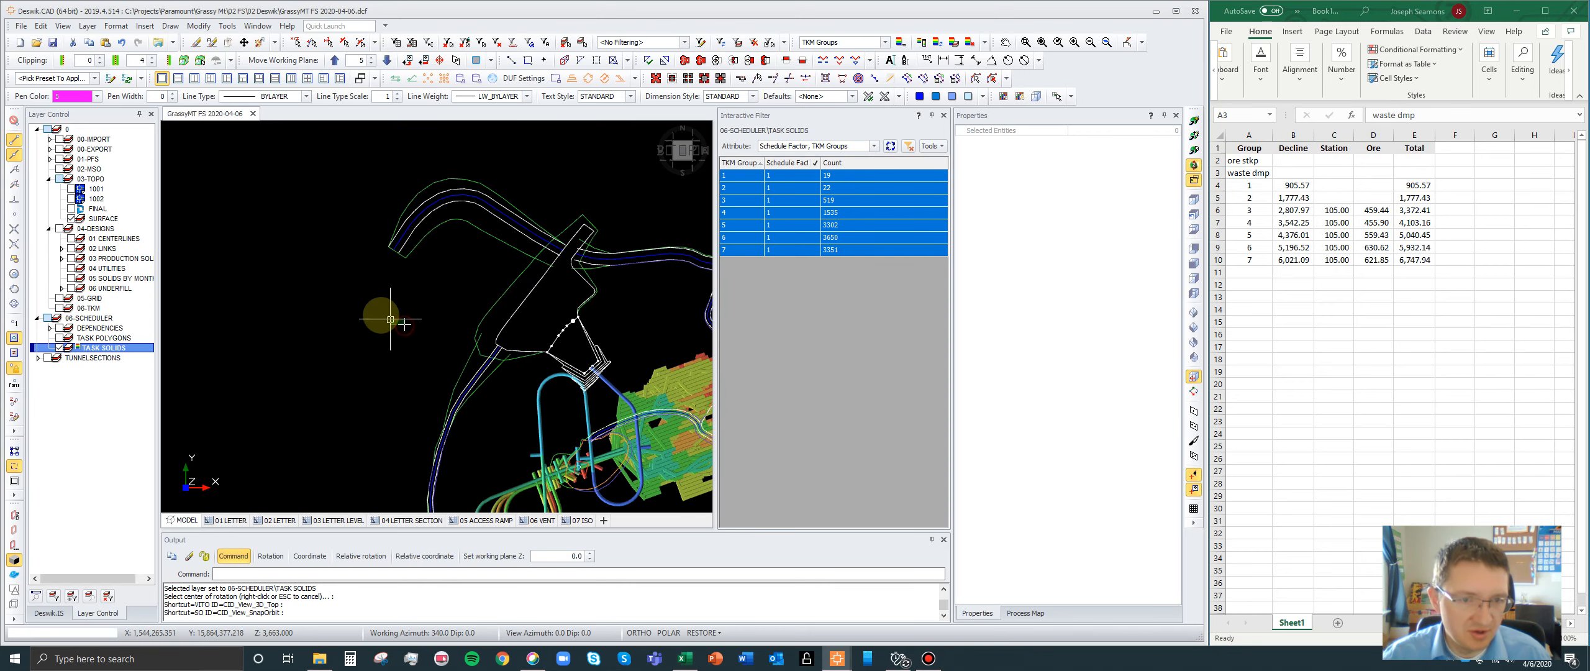
scroll(445, 258, "up", 1)
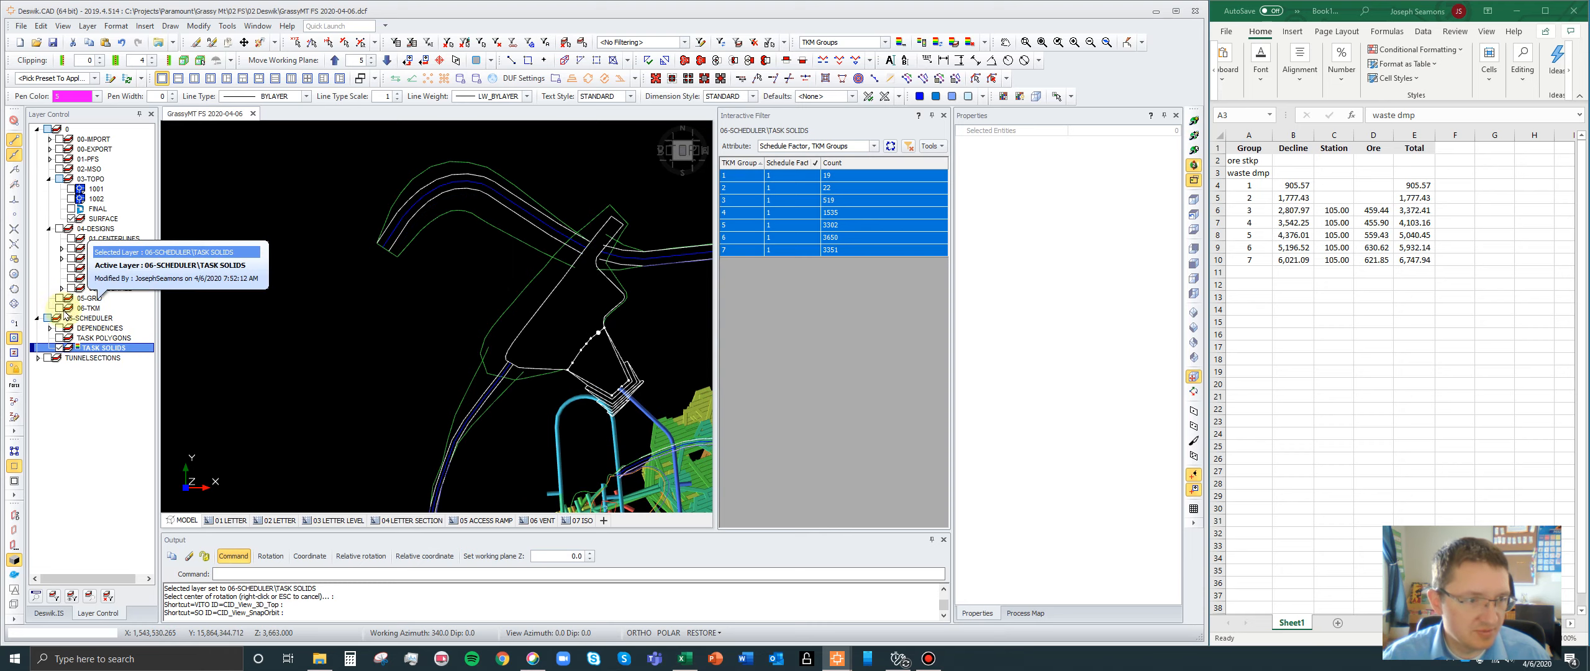
left_click(90, 308)
left_click(60, 308)
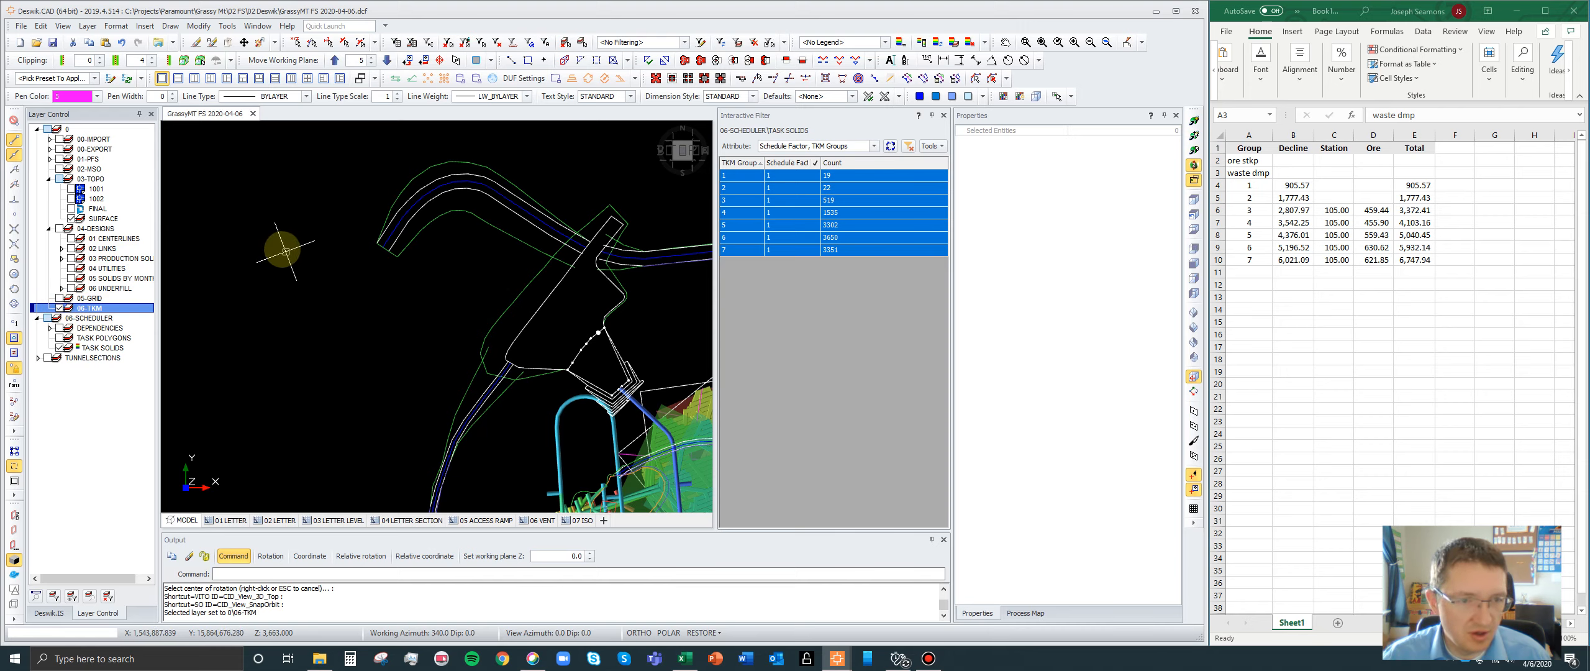
- Select the centreline of the haul road northwest of the portal in a tilted view and query the XYZ coordinates of its outer end point
scroll(292, 248, "up", 3)
left_click(1194, 137)
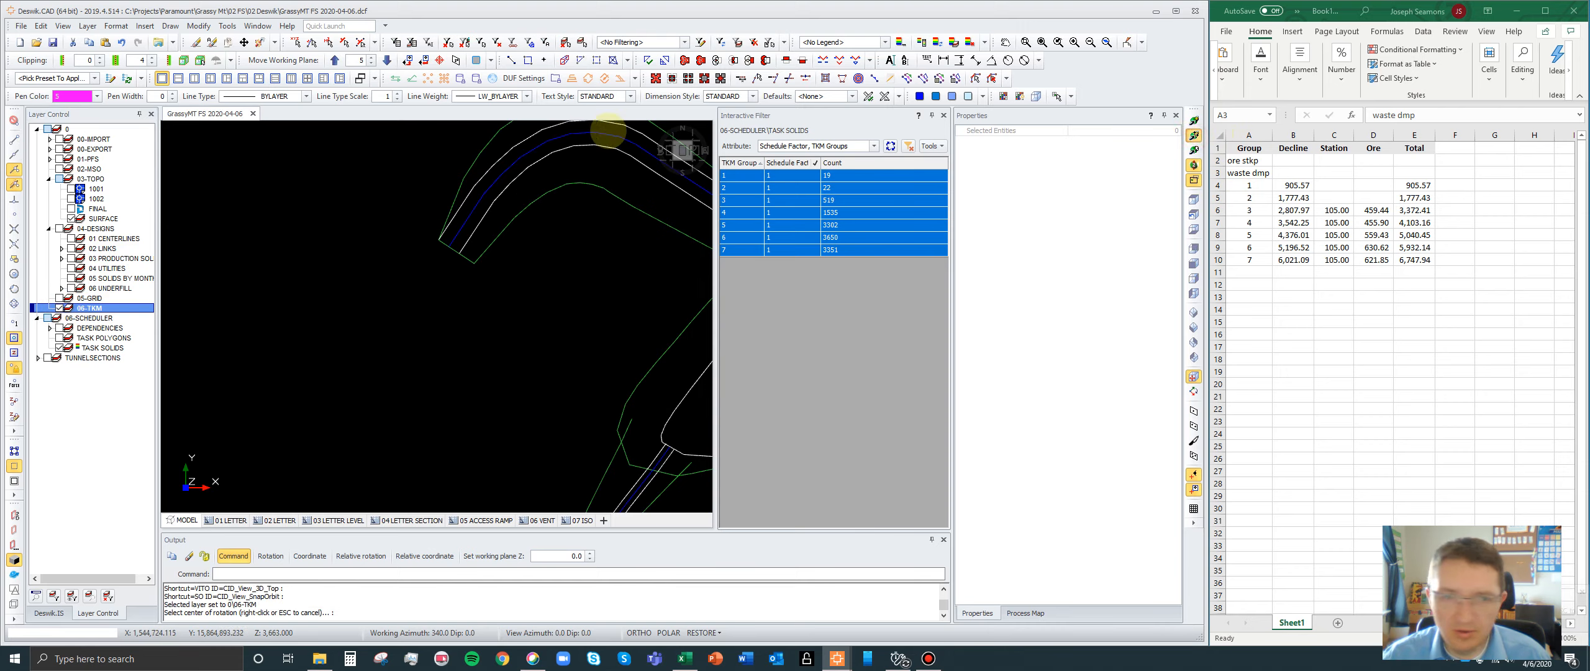
left_click_drag(601, 134, 624, 300)
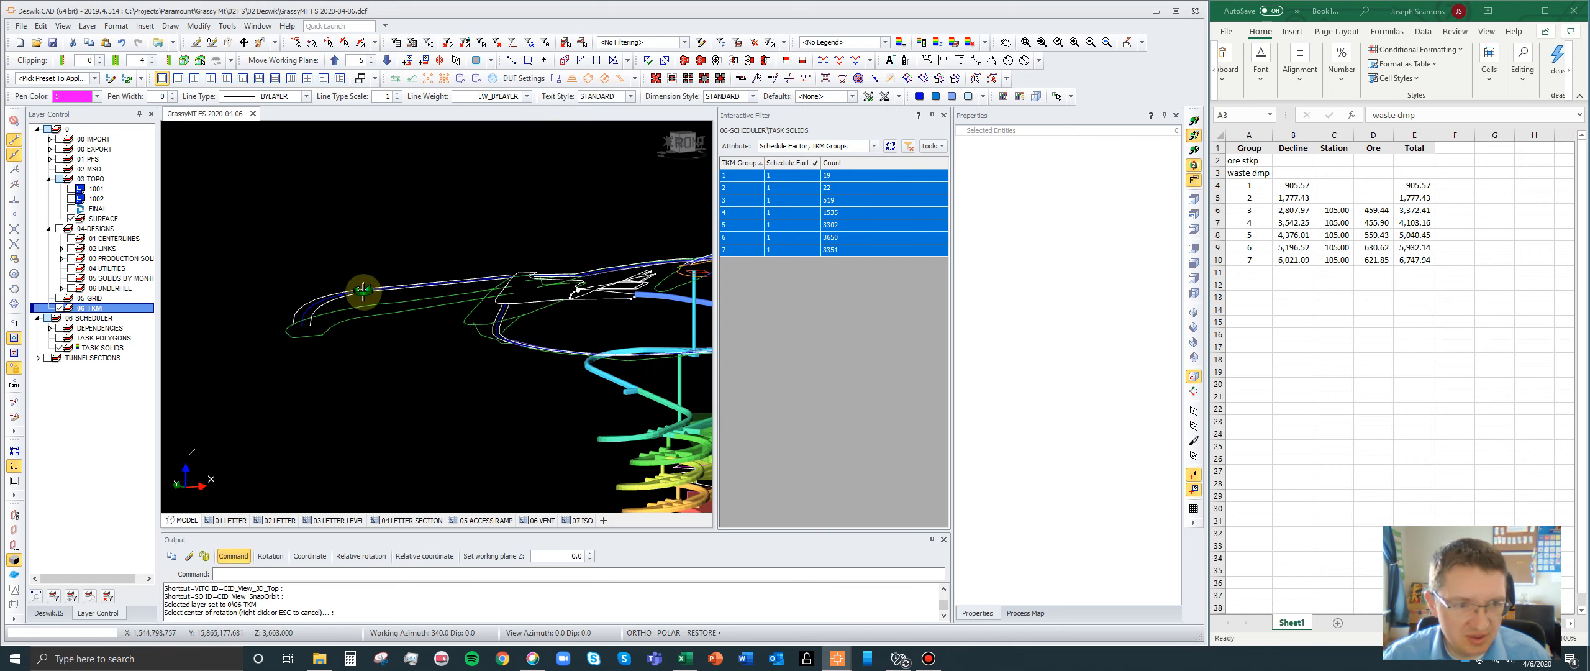
scroll(305, 315, "up", 3)
key("Escape")
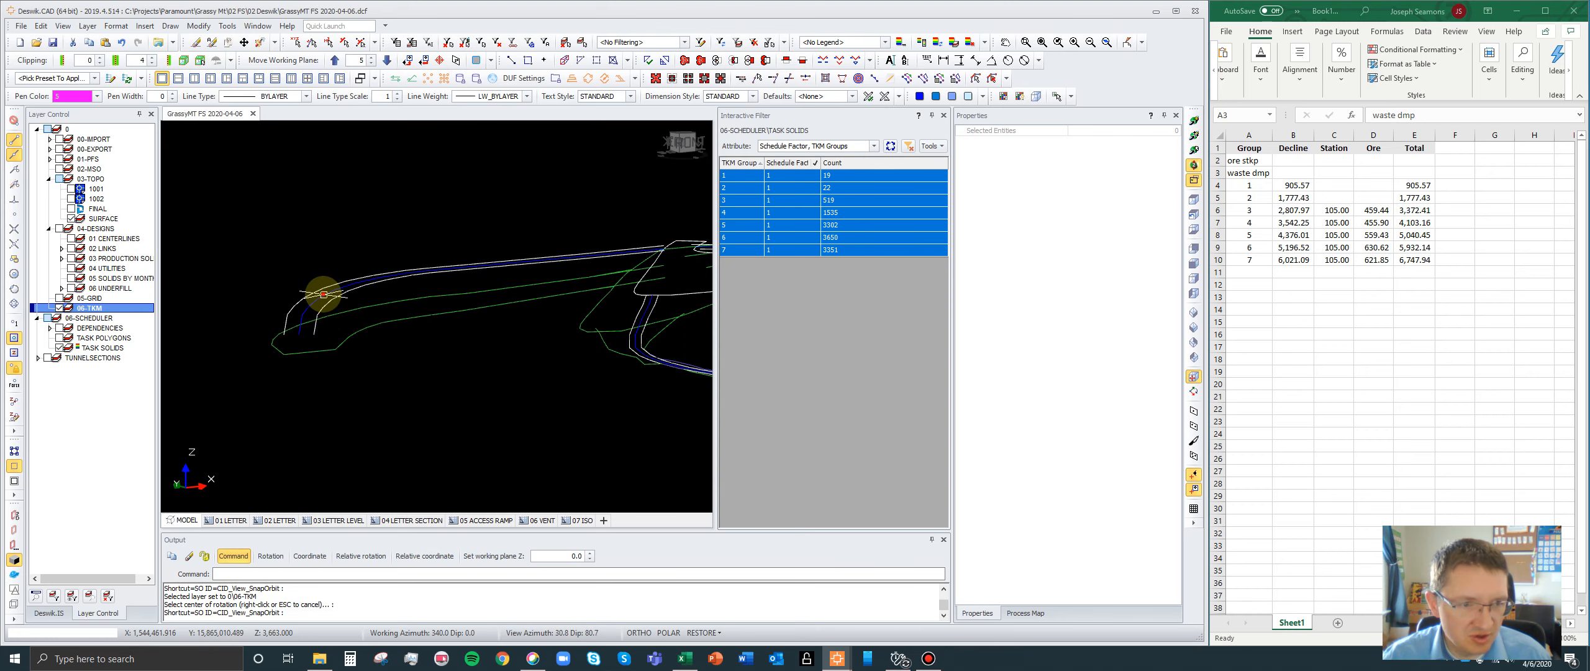
left_click(324, 295)
scroll(301, 316, "up", 3)
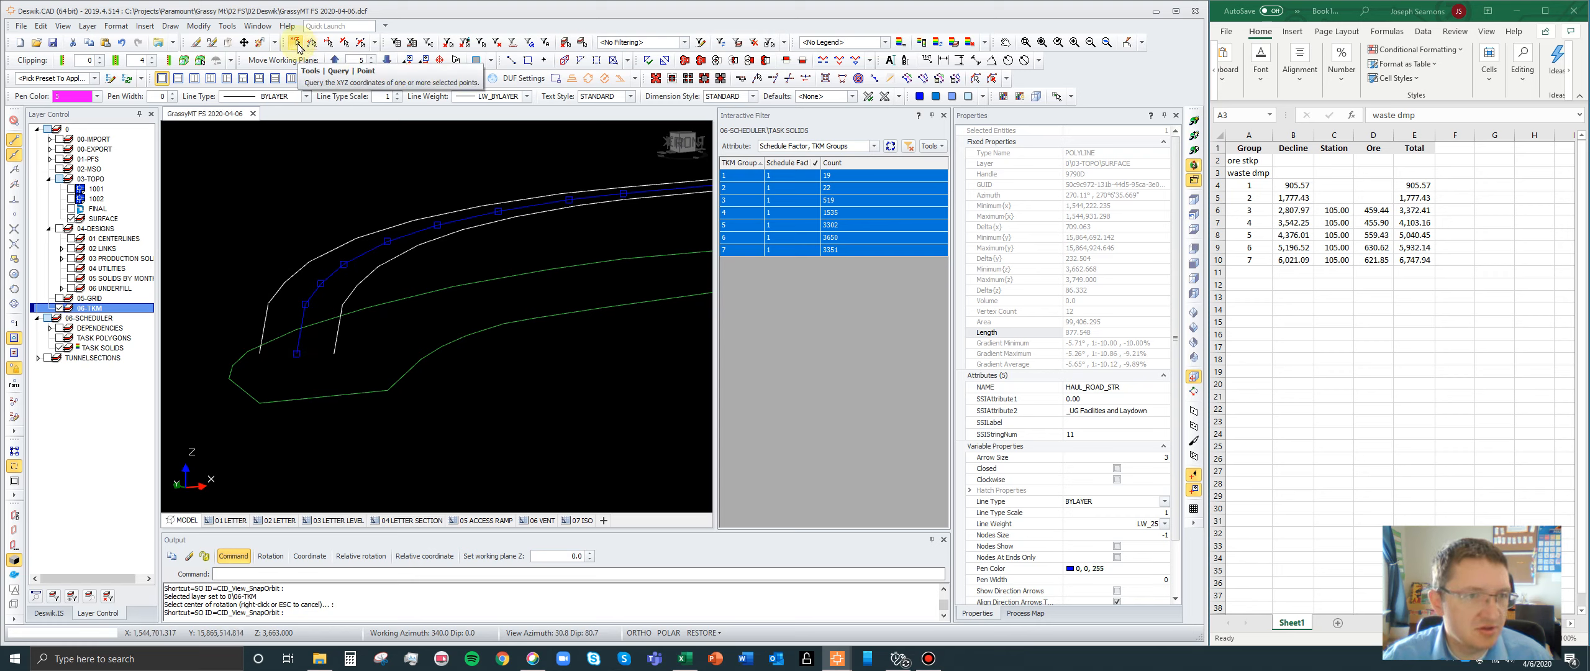
left_click(296, 44)
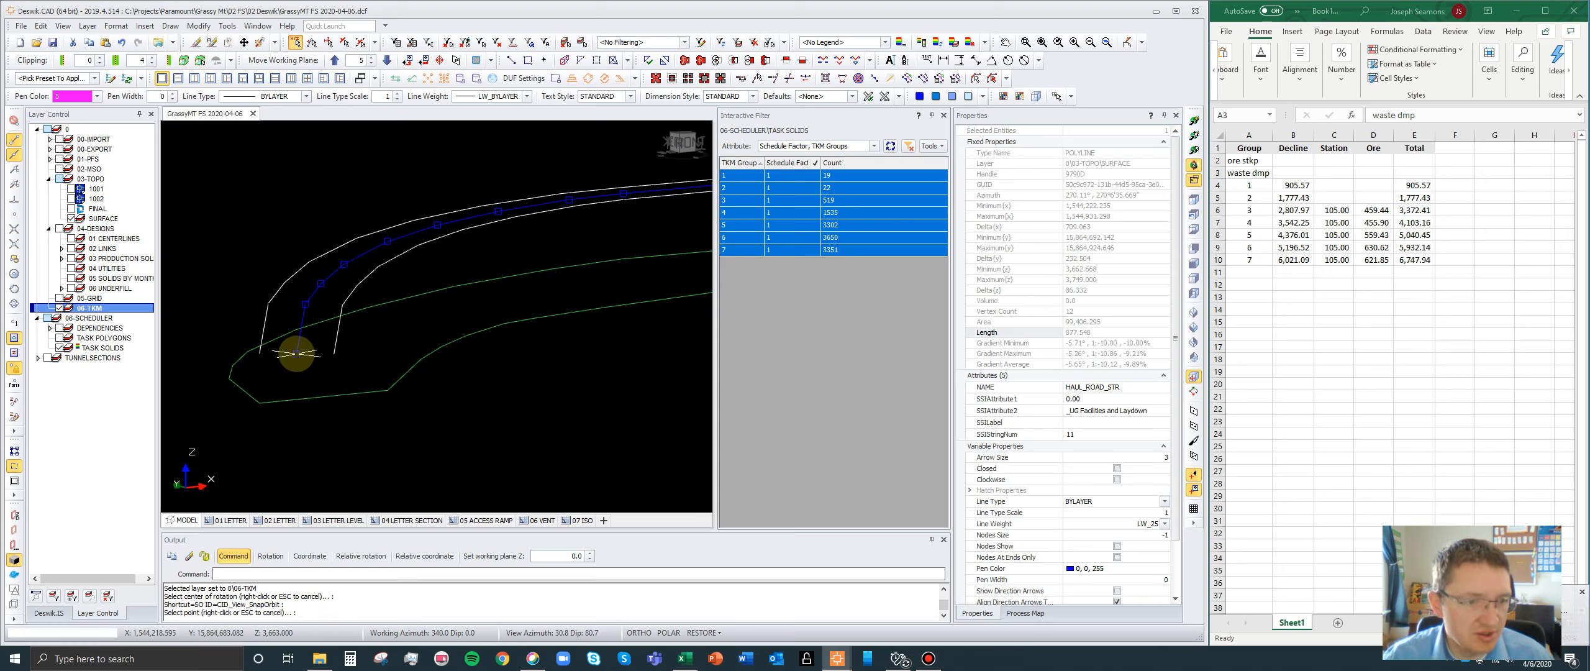
left_click(296, 354)
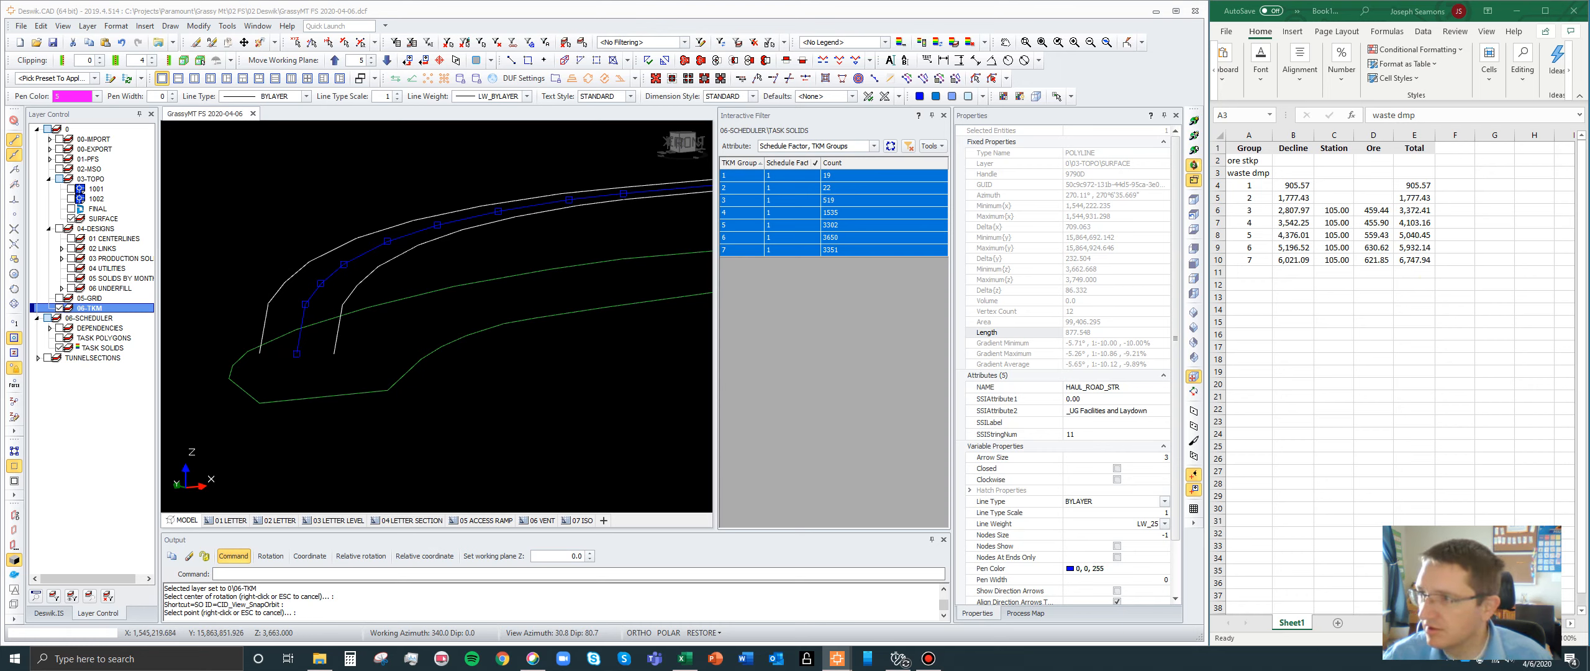
left_click_drag(765, 103, 801, 297)
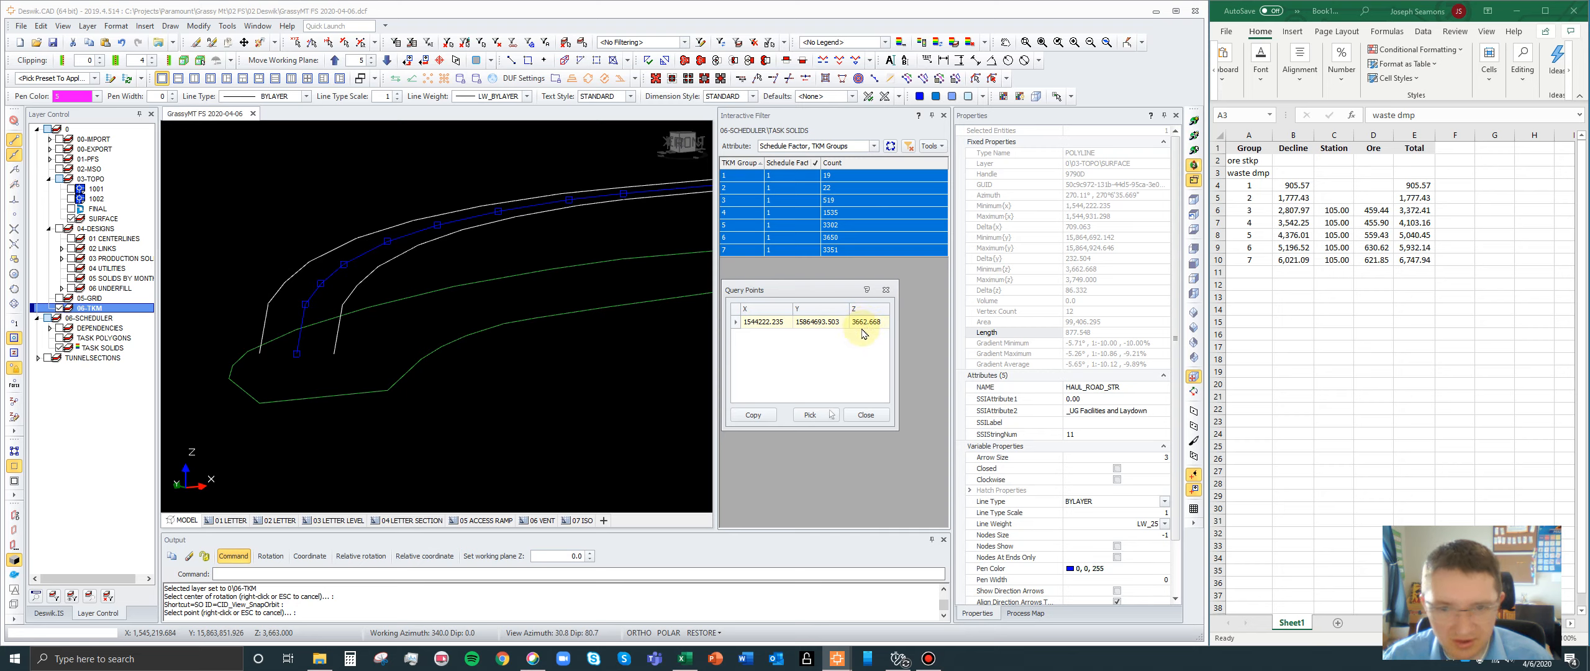
- Set the working plane Z to 3662, return to plan view and clear the selection
left_click(564, 555)
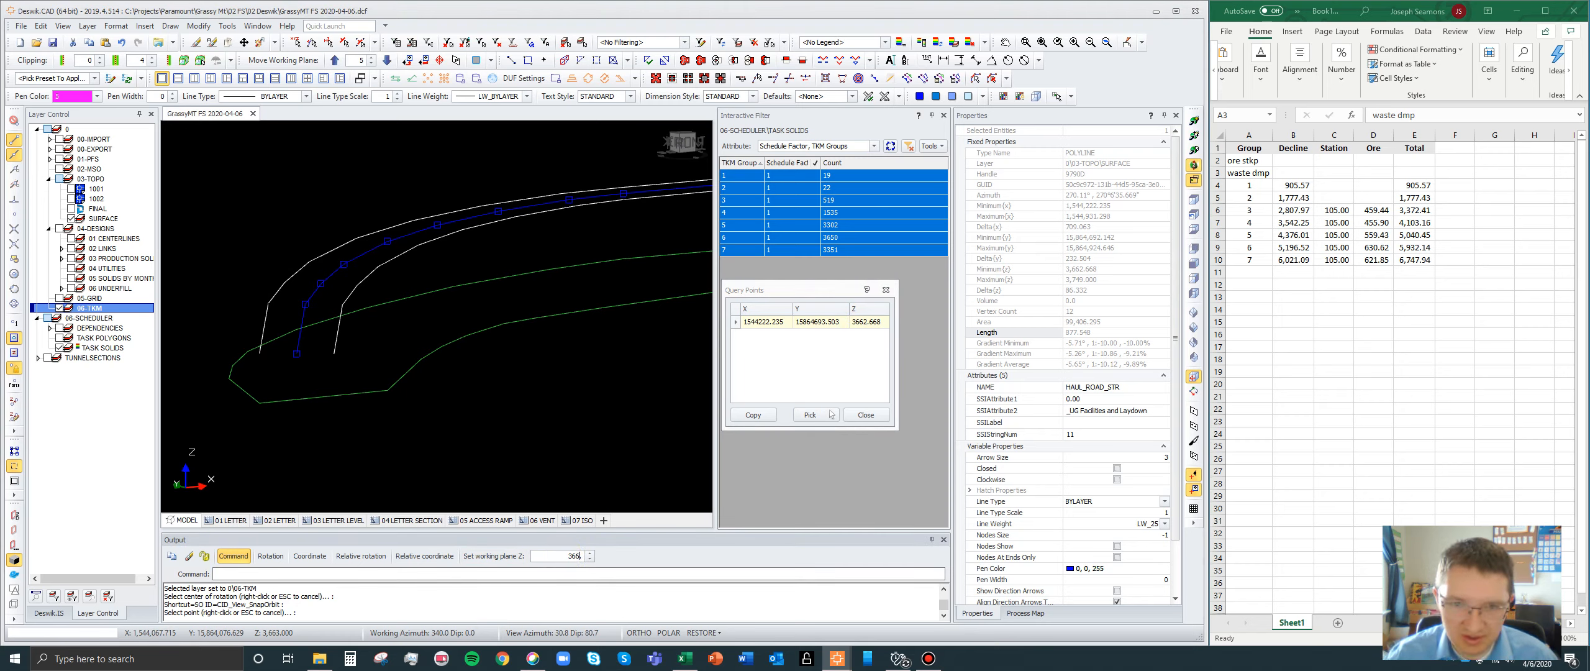
left_click(502, 556)
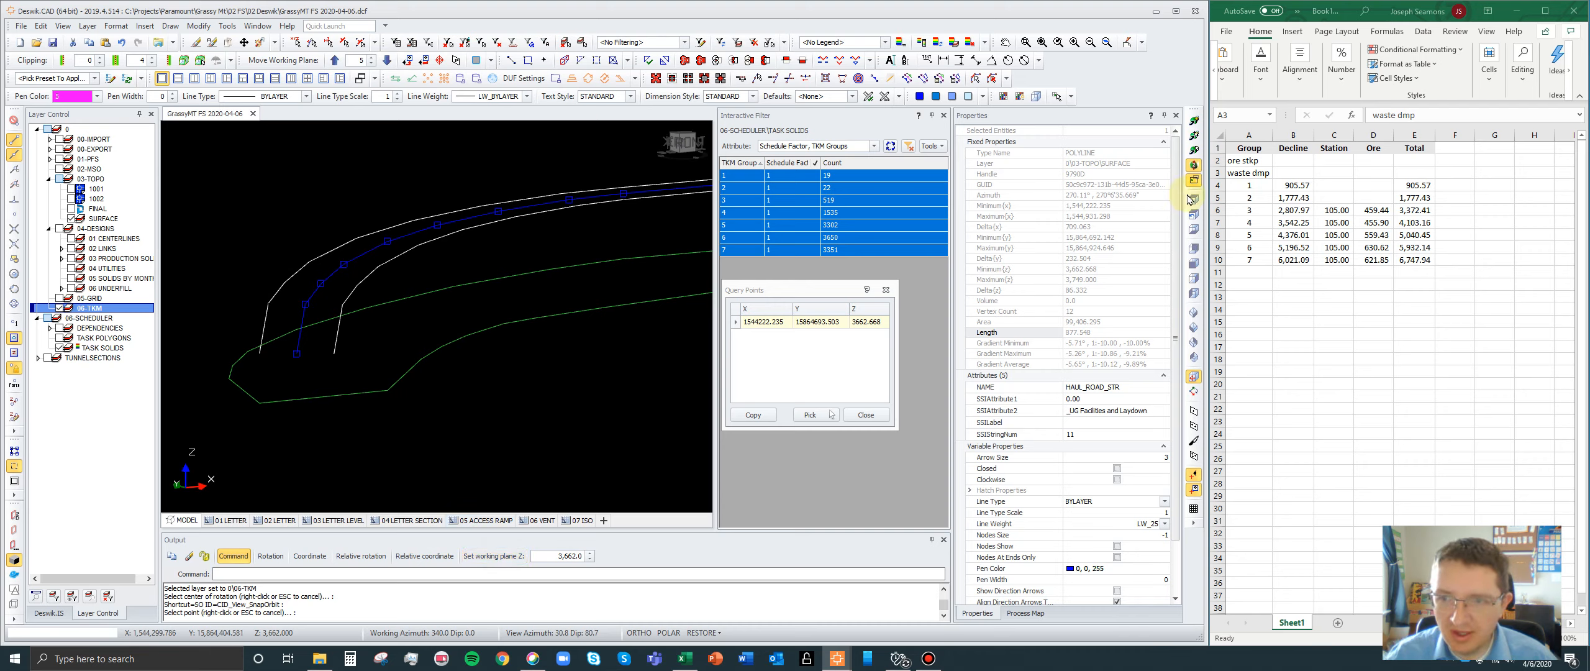
type("vito")
scroll(393, 241, "up", 4)
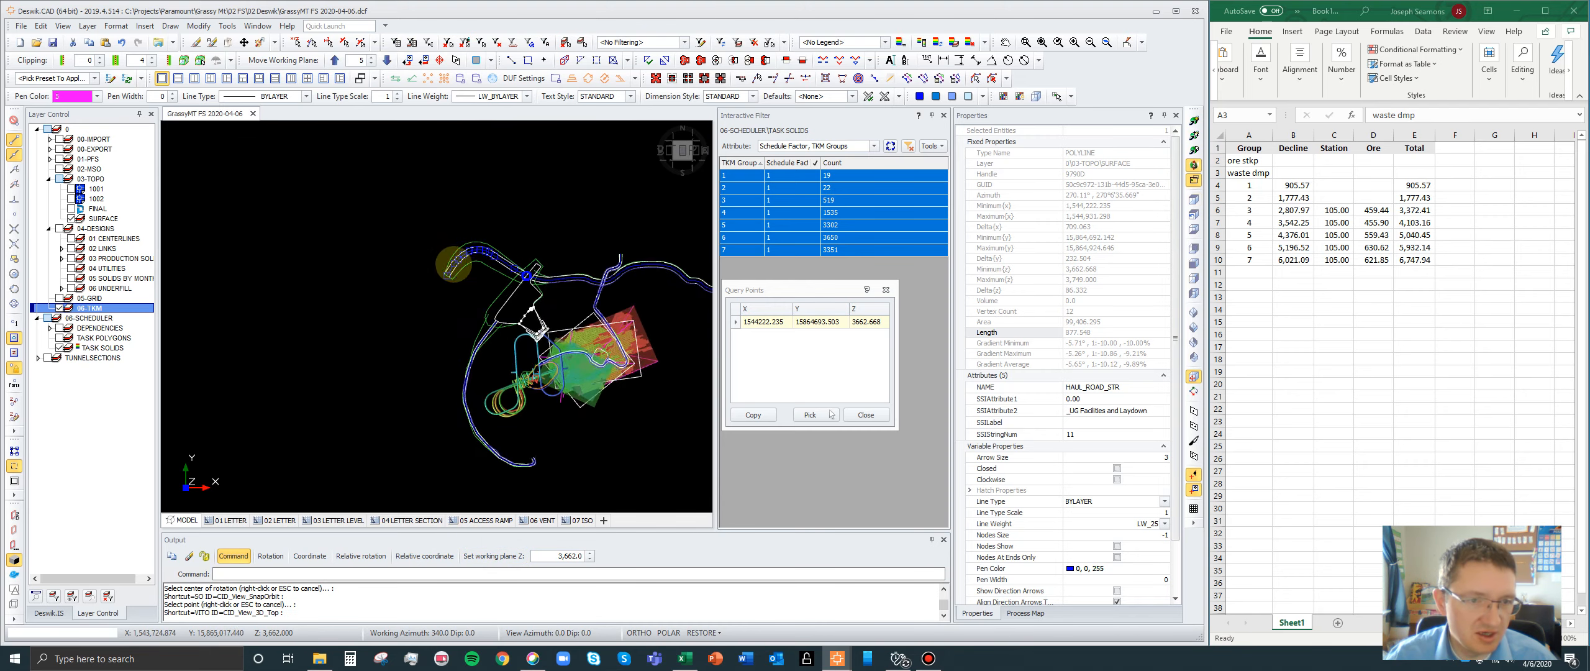
key("Escape")
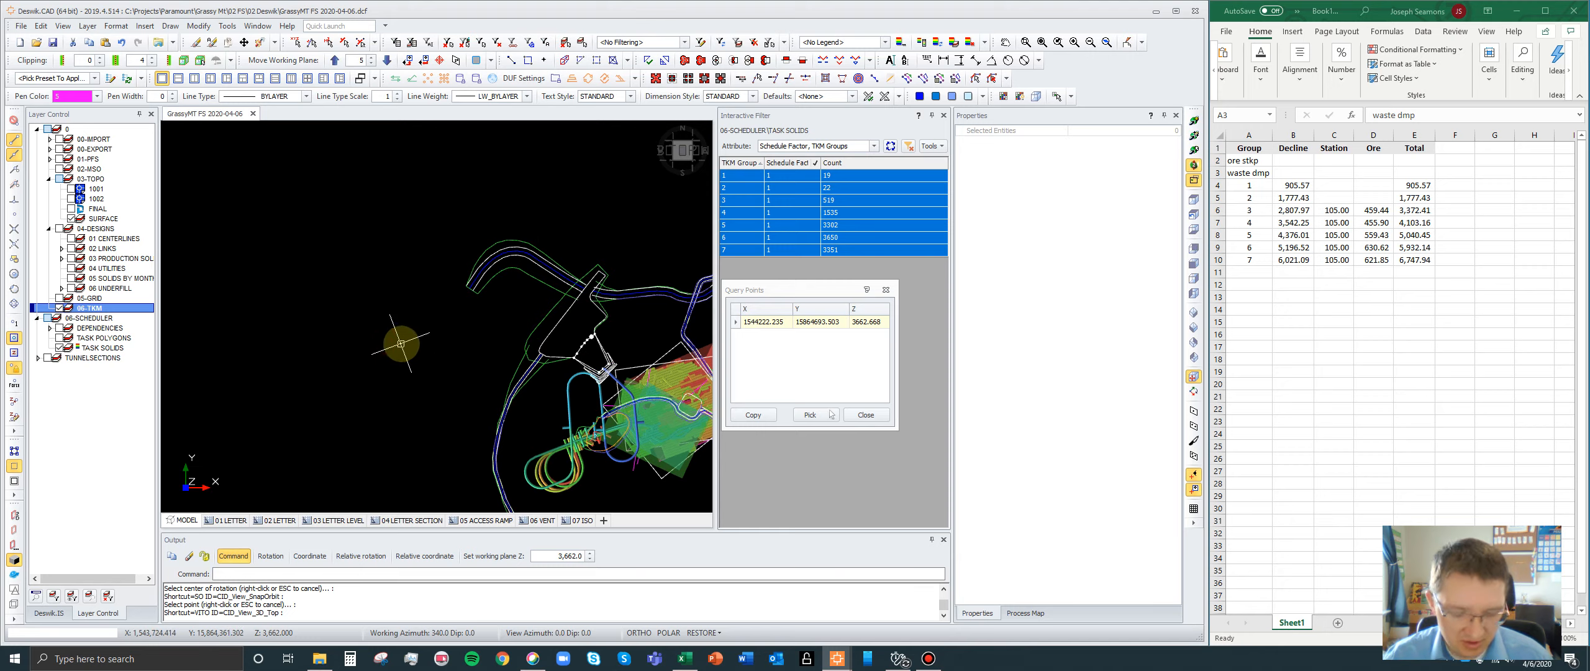
- Draw a straight polyline on the 06-TKM layer from the haul road centreline's outer end toward the southwest, about 395 units long
key("n")
scroll(463, 268, "up", 4)
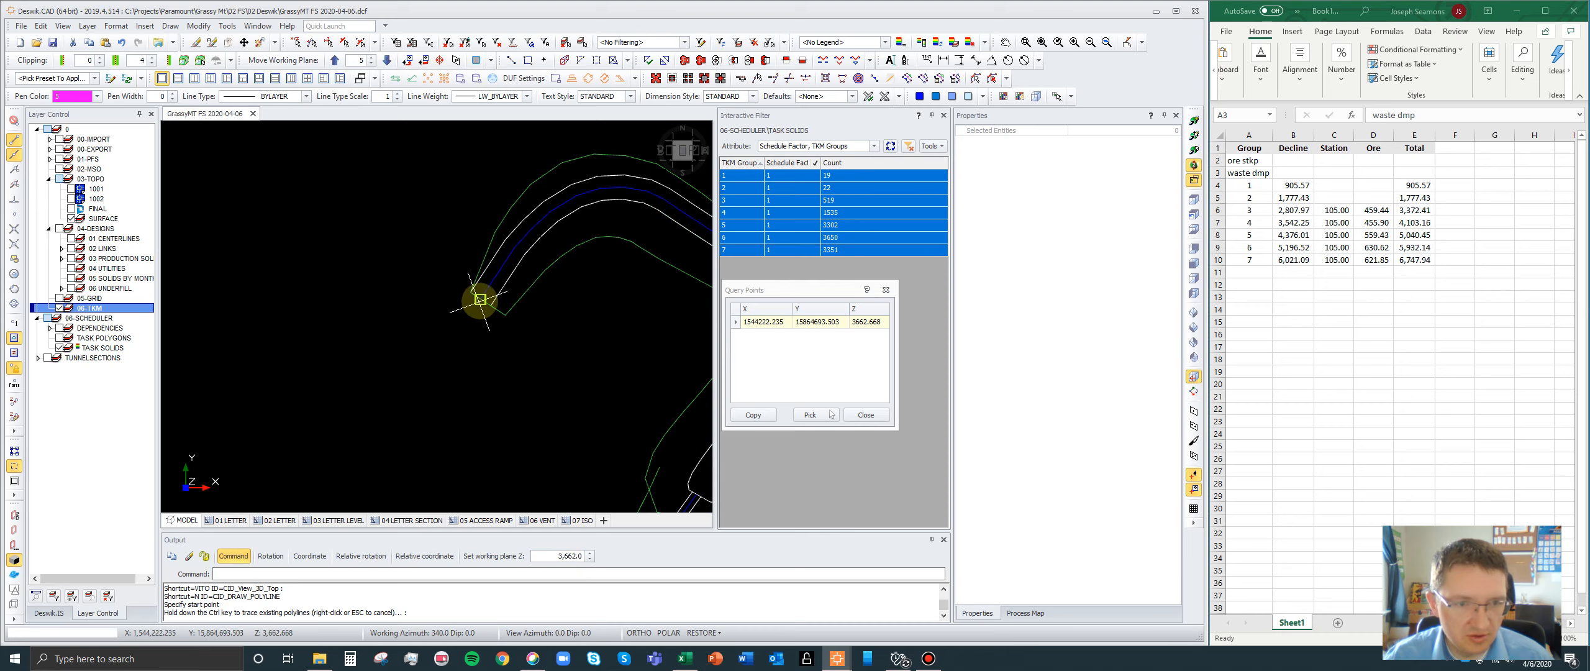
scroll(481, 300, "up", 2)
left_click(482, 298)
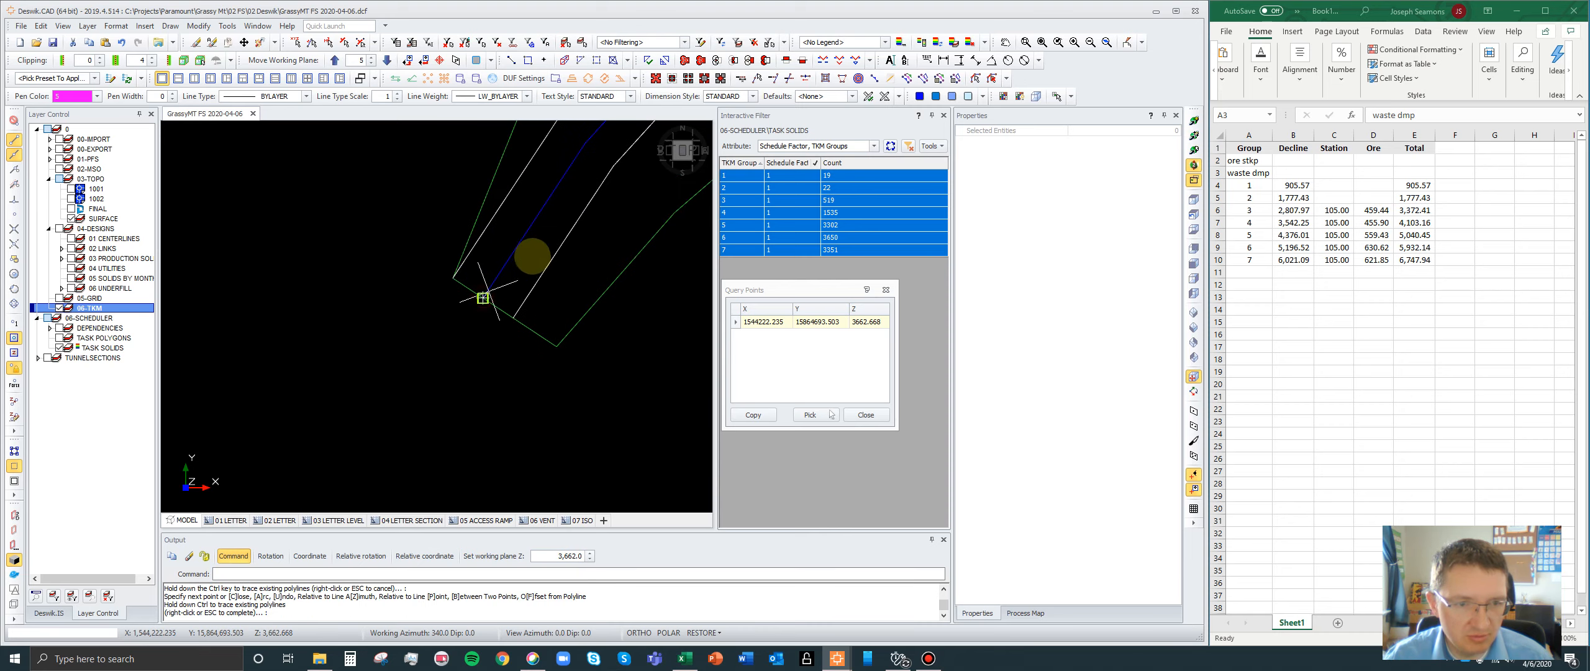
scroll(522, 265, "down", 2)
scroll(460, 369, "down", 2)
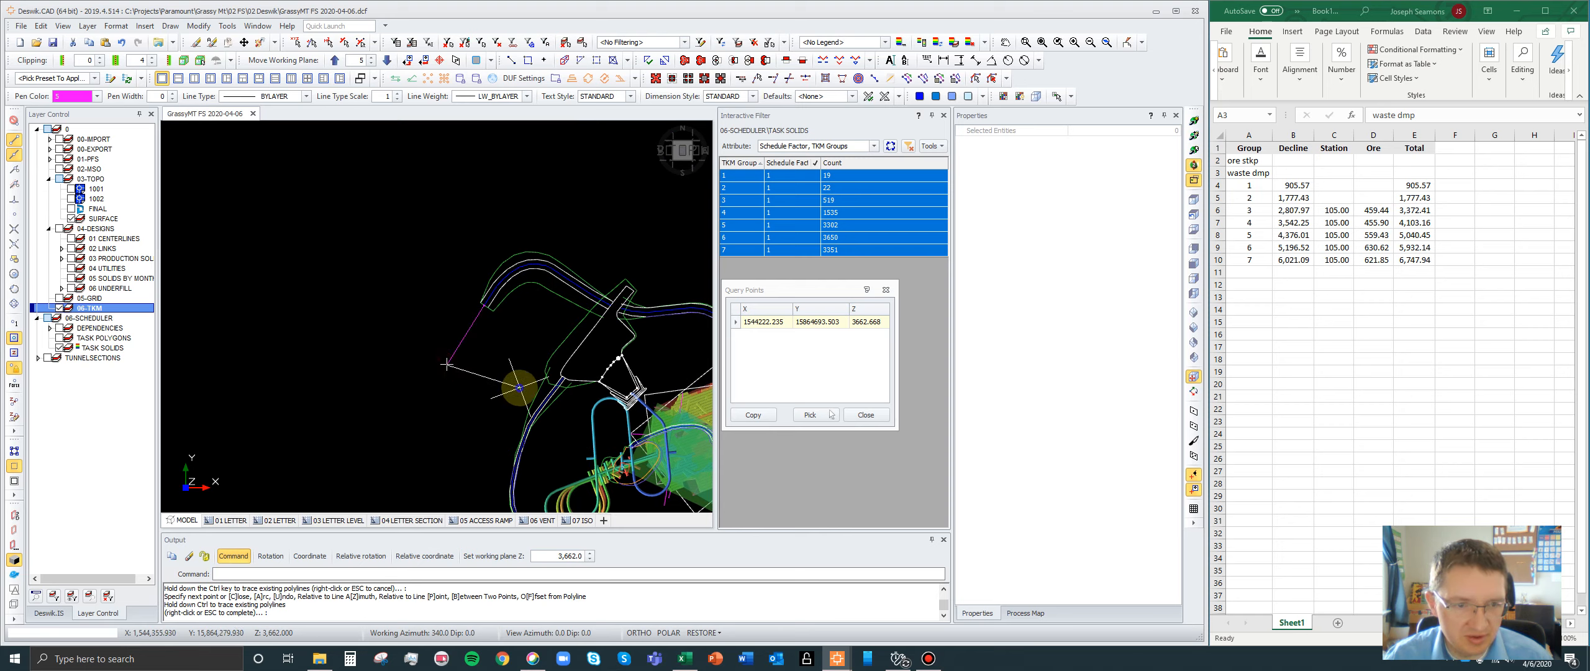
scroll(478, 309, "up", 2)
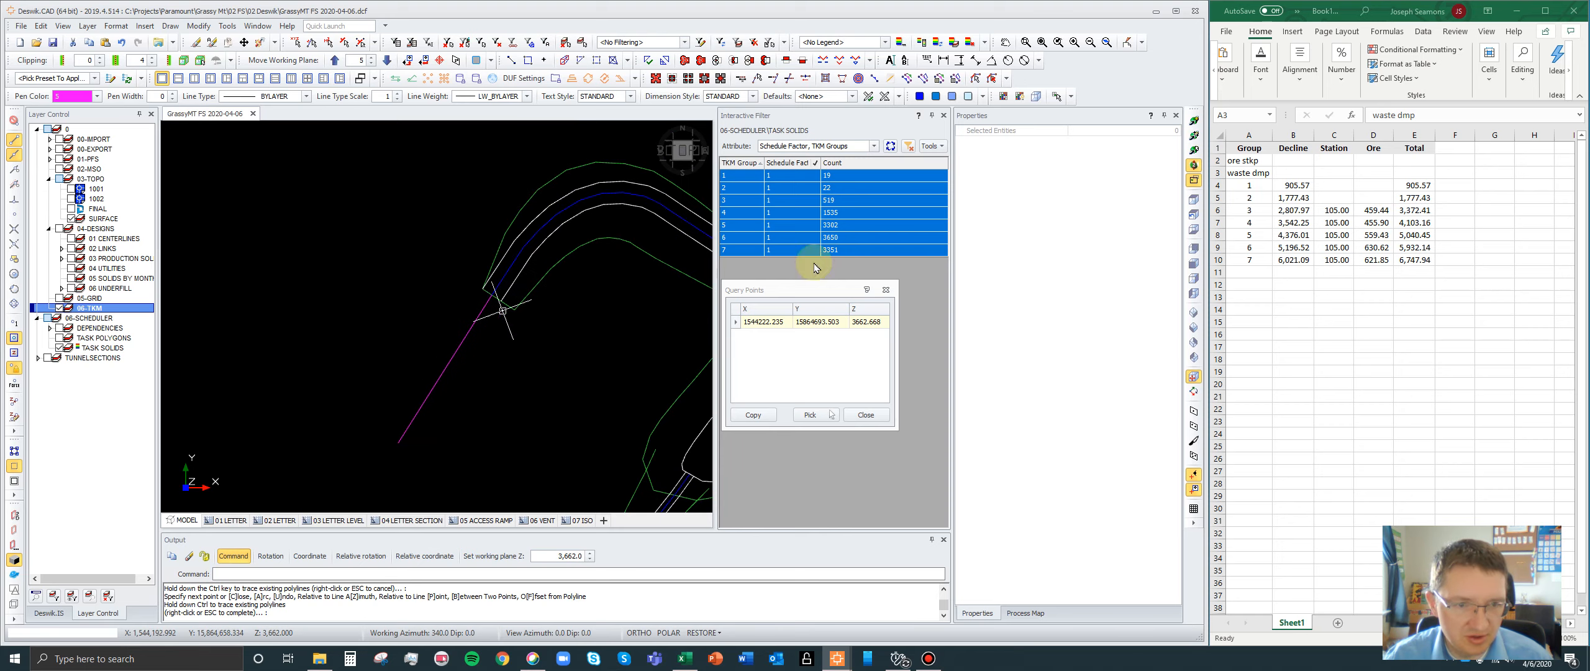
- Select the new polyline and examine how it joins the haul road's end and lies relative to the portal
left_click(1192, 134)
left_click(490, 297)
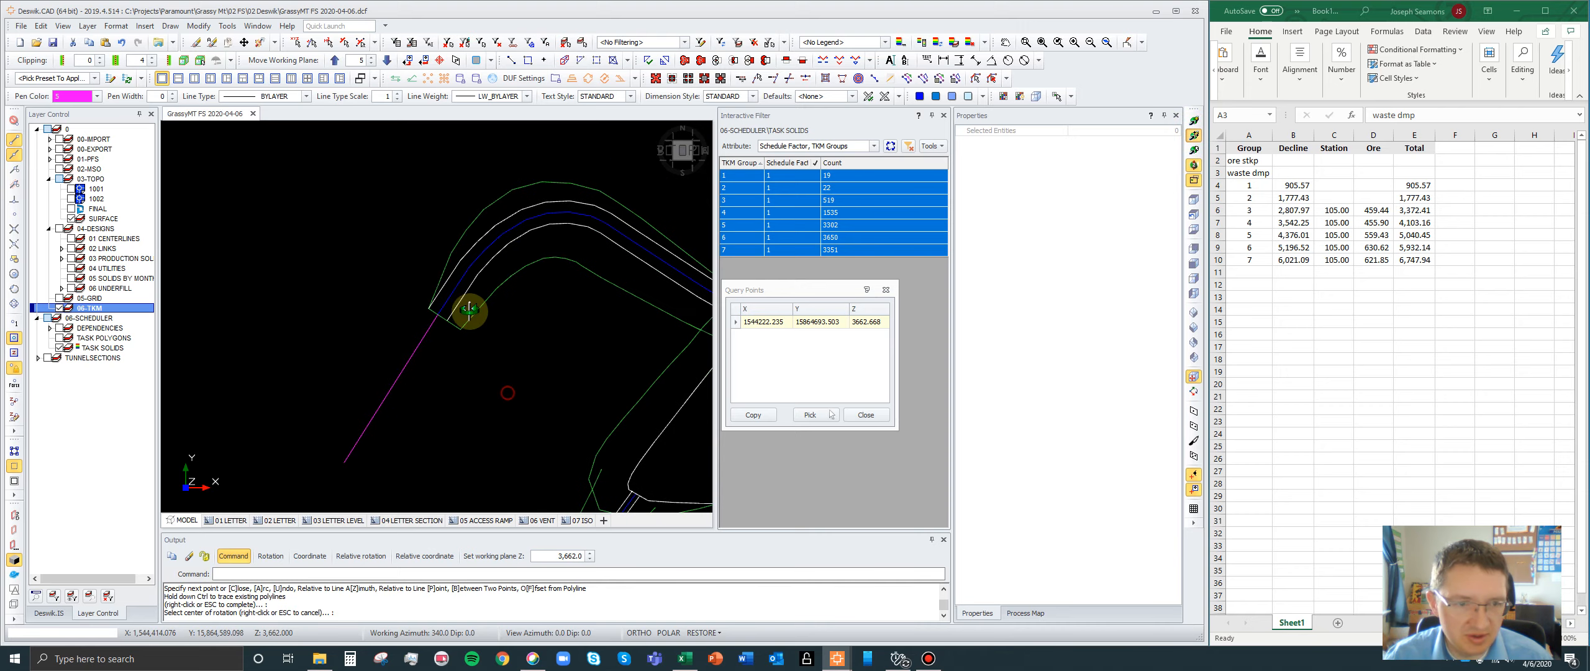
mouse_move(469, 309)
left_mouse_down()
mouse_move(471, 141)
mouse_move(440, 143)
mouse_move(447, 160)
mouse_move(501, 156)
mouse_move(471, 178)
mouse_move(447, 344)
mouse_move(447, 321)
left_mouse_up()
scroll(410, 307, "up", 5)
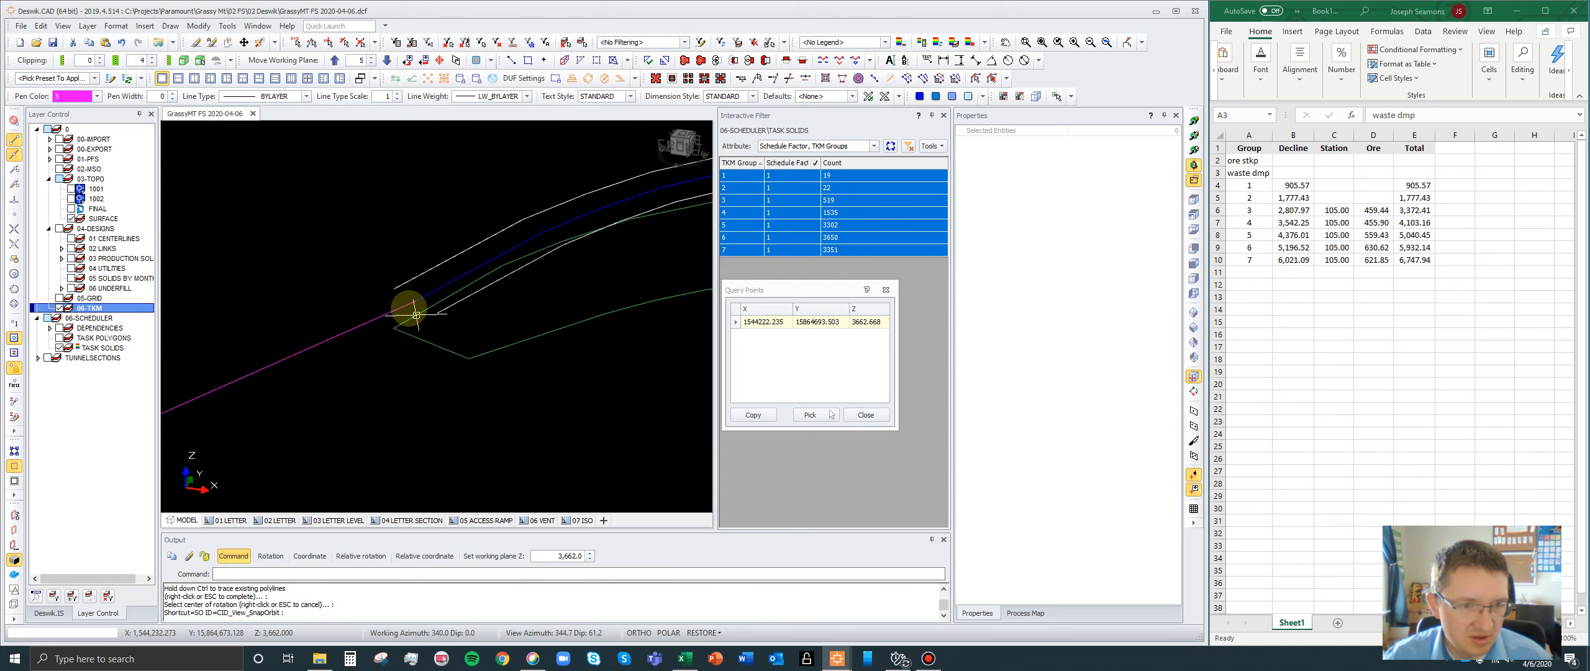
left_click(416, 302)
scroll(404, 323, "down", 5)
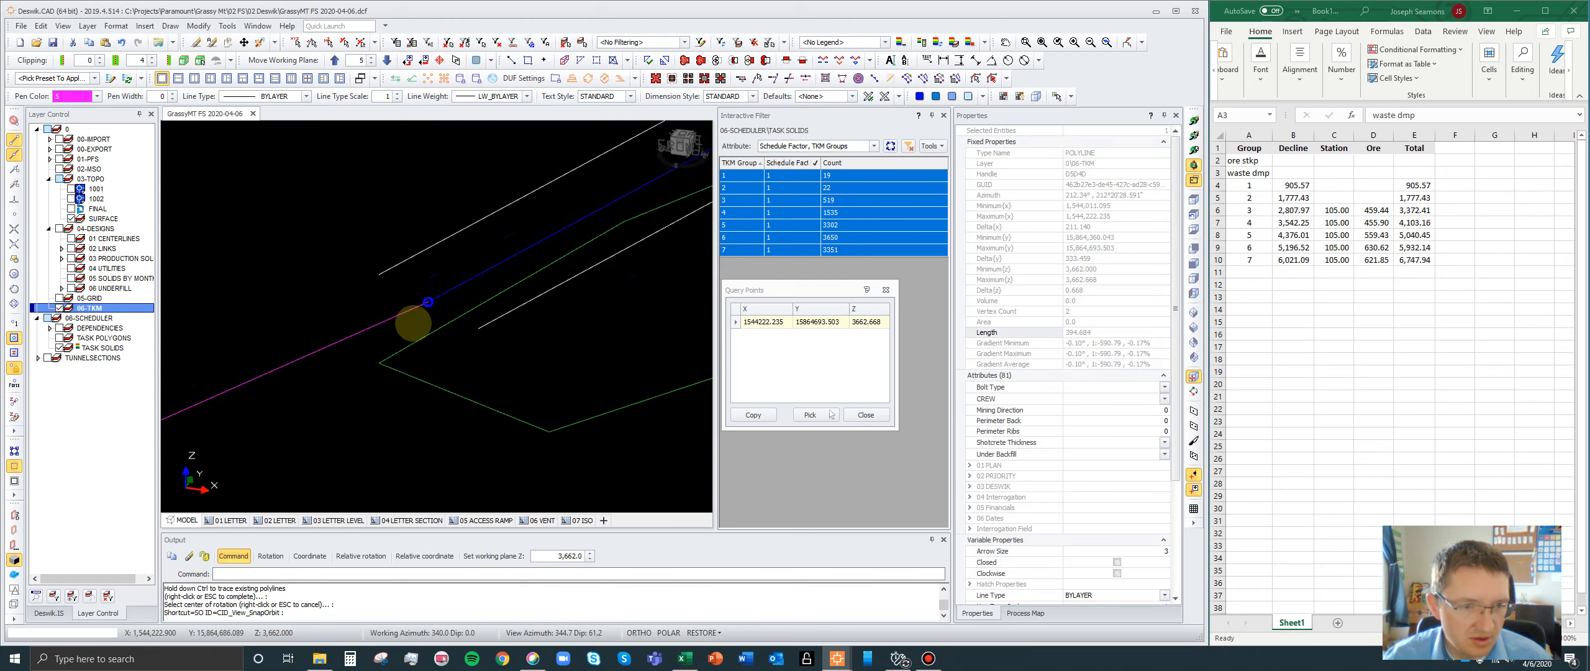
left_click(1194, 137)
left_click_drag(383, 282, 388, 434)
scroll(369, 310, "down", 3)
left_click_drag(430, 336, 430, 412)
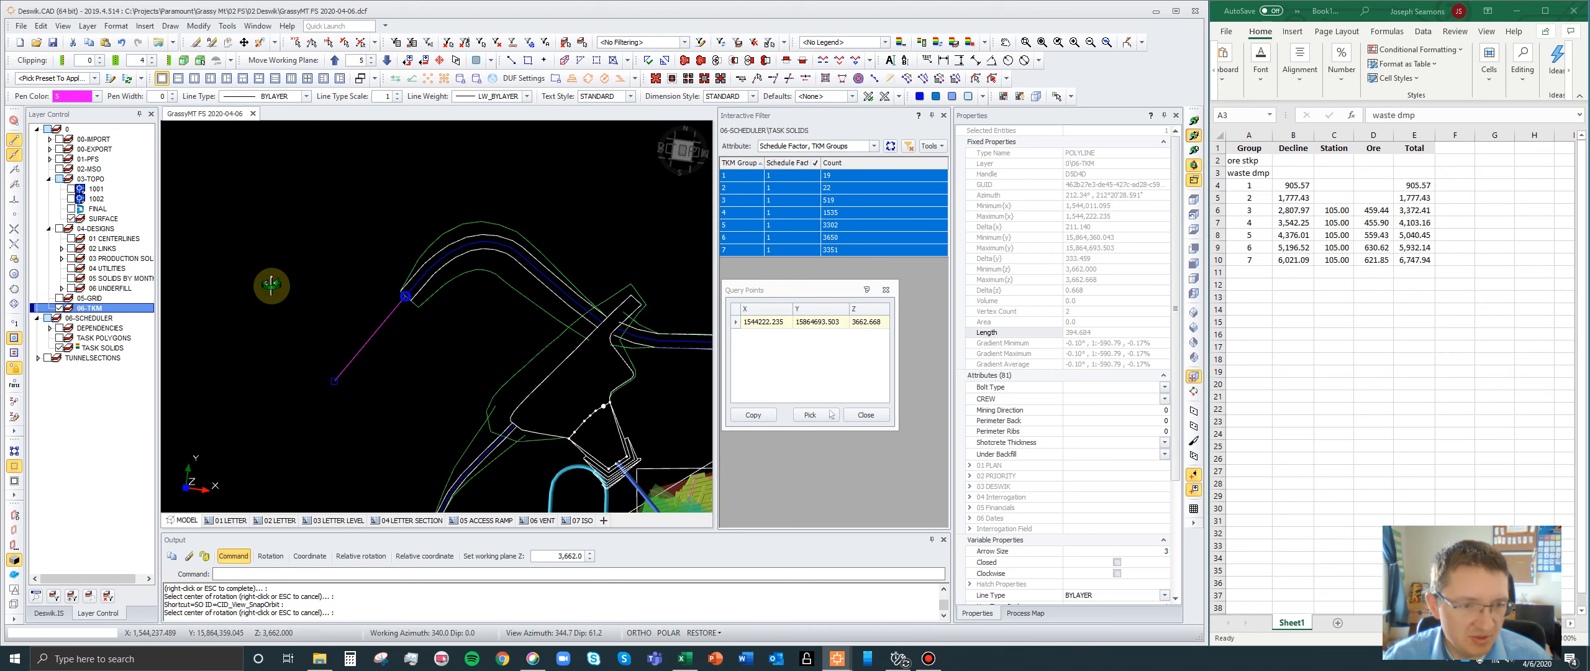
scroll(524, 238, "down", 2)
scroll(525, 237, "down", 2)
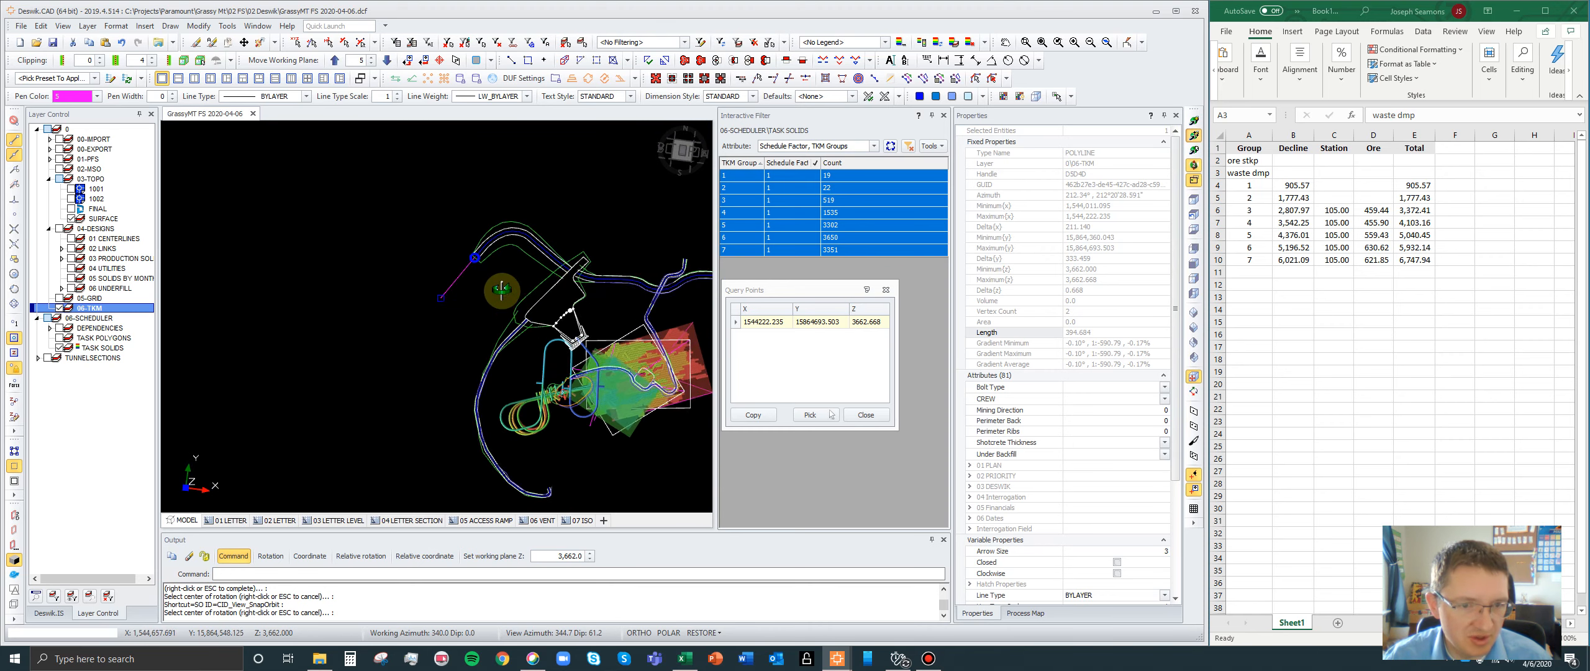
scroll(502, 292, "up", 1)
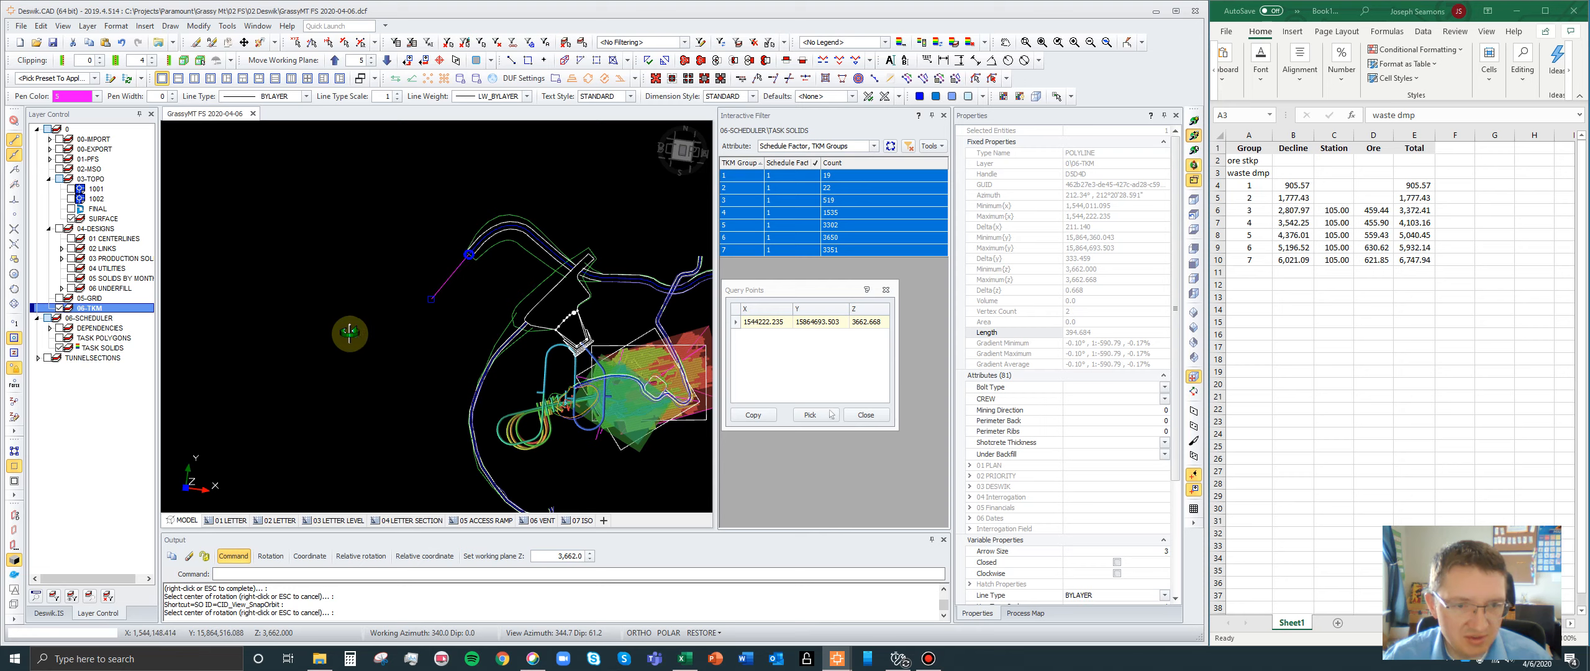
- Add the haul road centreline to the selection, examine where its inner end lies relative to the portal pad, and clear the selection
scroll(596, 265, "up", 2)
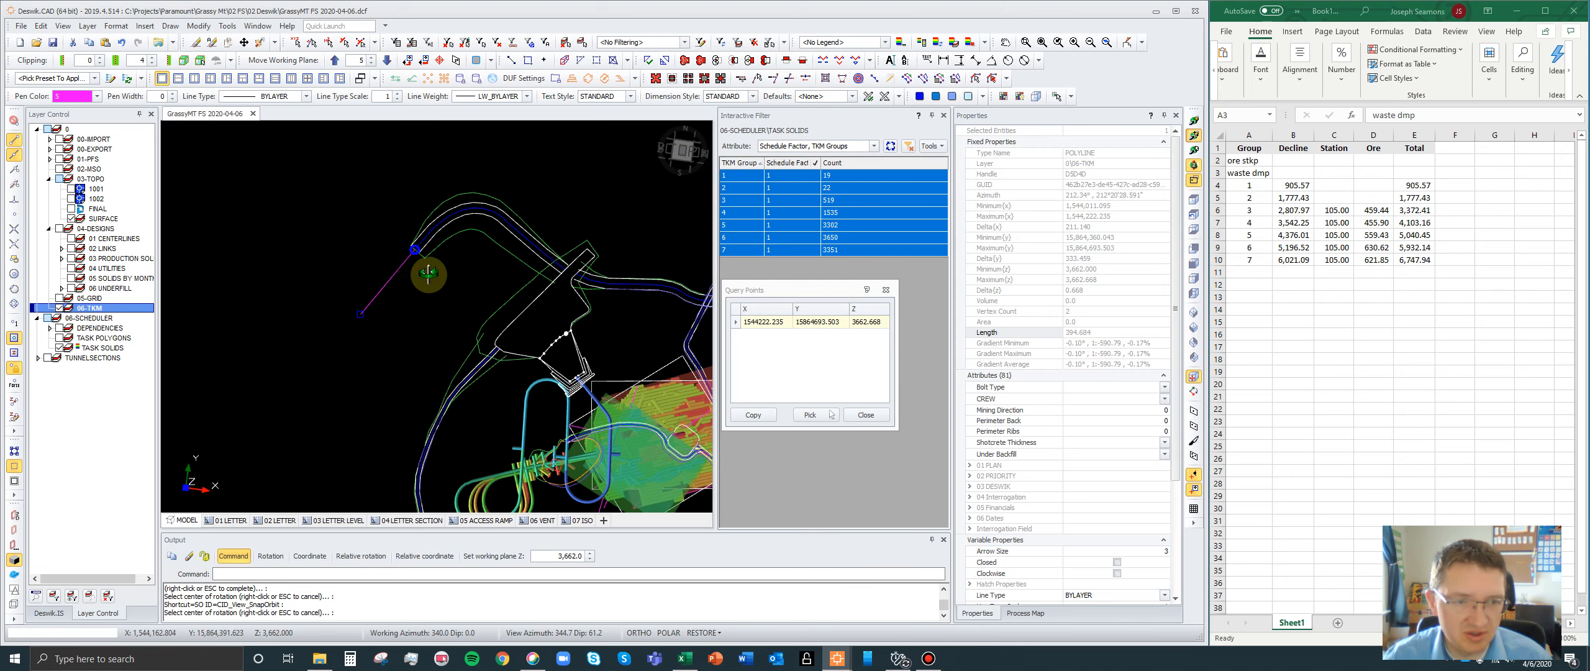
scroll(488, 279, "up", 2)
middle_click_drag(484, 323, 484, 324)
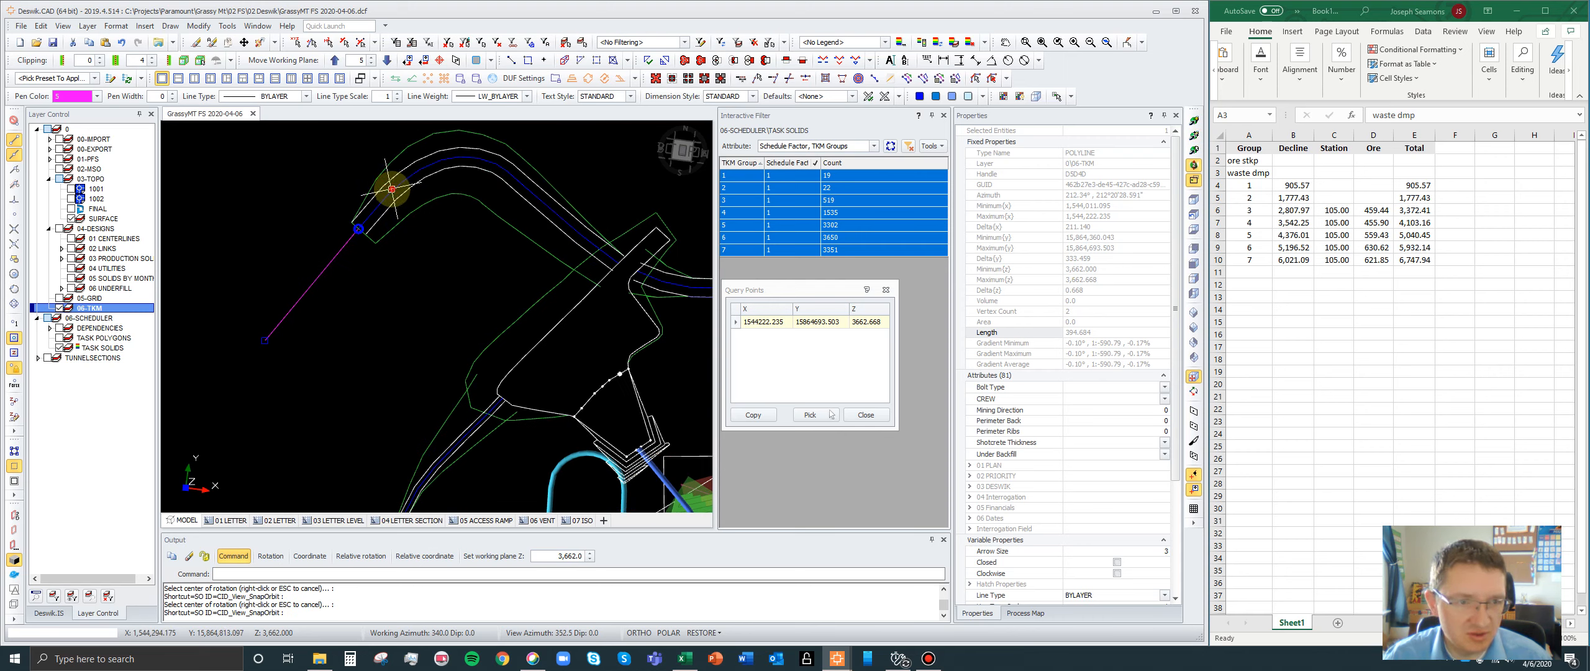
left_click(391, 188)
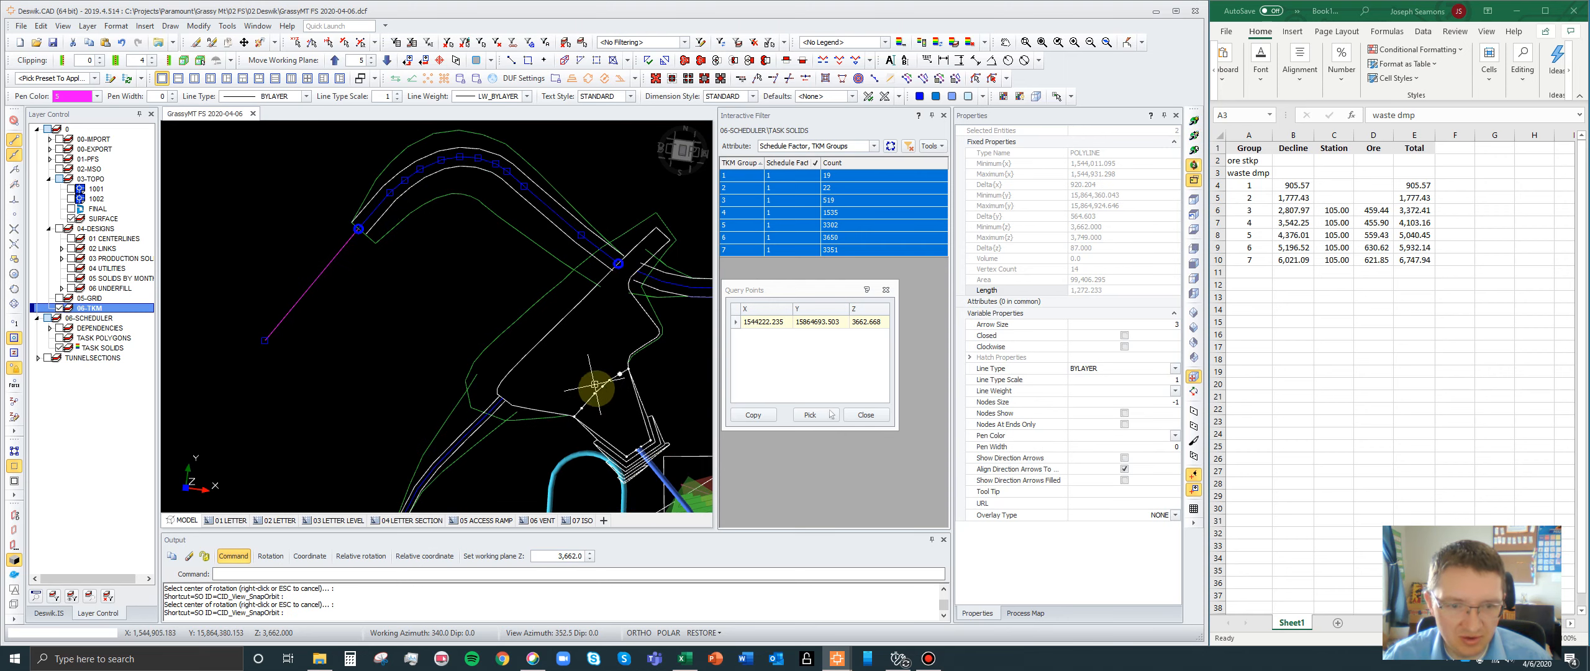
scroll(624, 348, "up", 1)
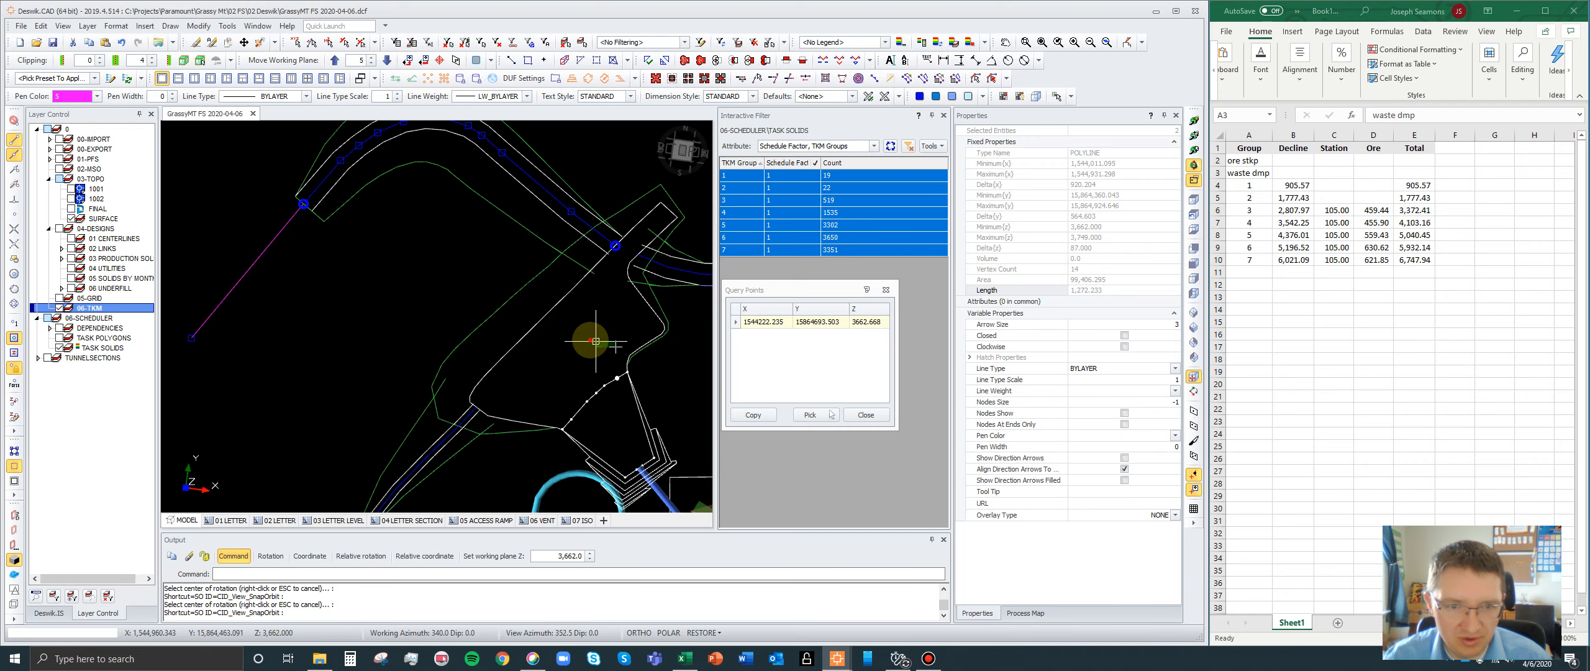
key("Escape")
- Start a polyline on the 06-TKM layer at the haul road centreline's inner end and run it to the portal pad's dotted edge line
scroll(615, 248, "up", 3)
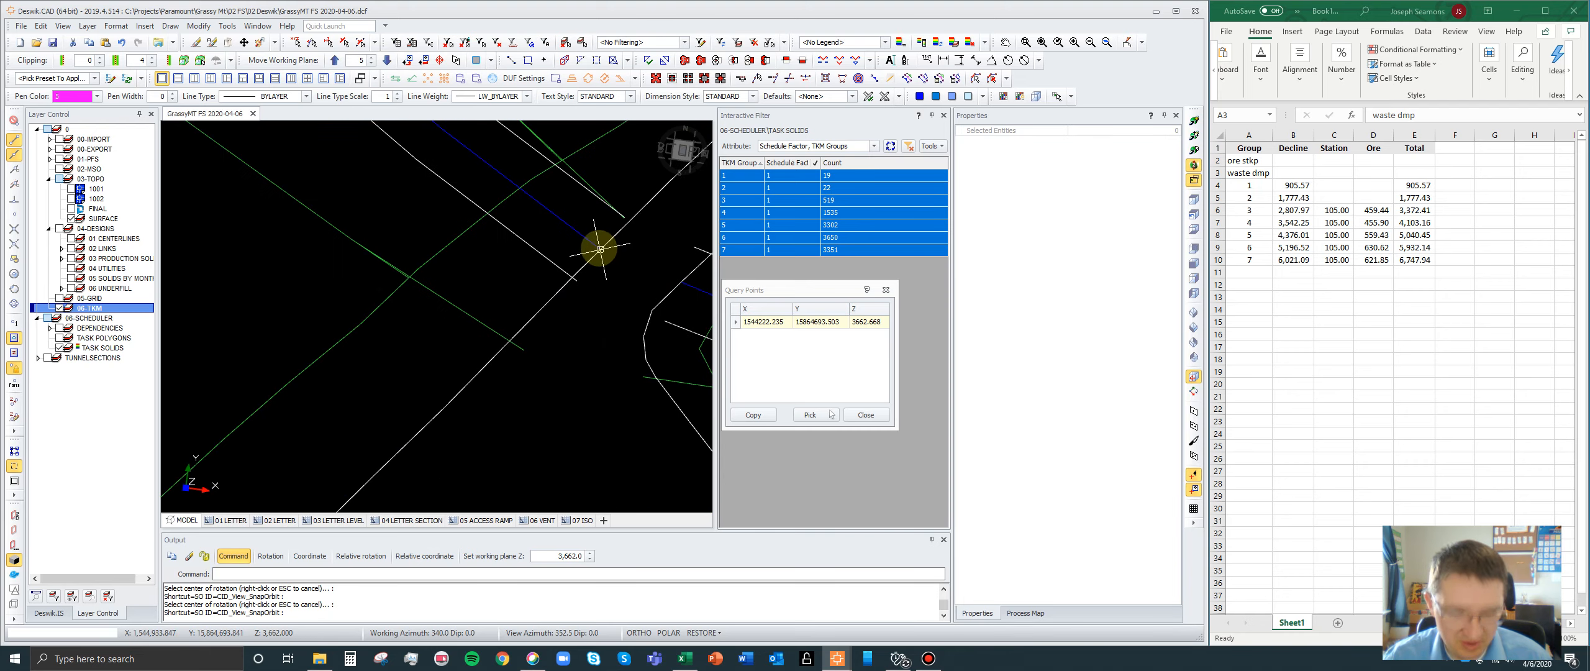
type("pl")
left_click(600, 249)
scroll(633, 205, "down", 2)
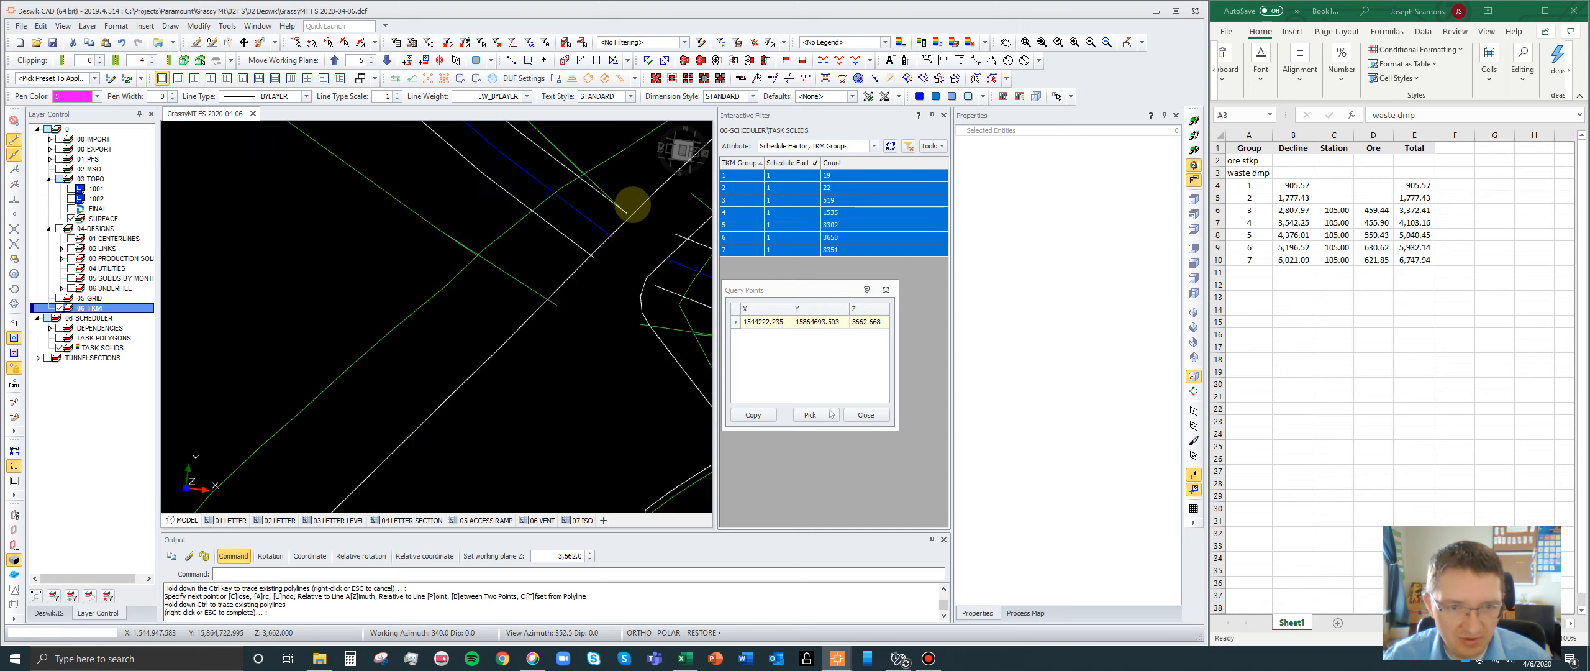
scroll(630, 210, "down", 5)
scroll(599, 328, "up", 3)
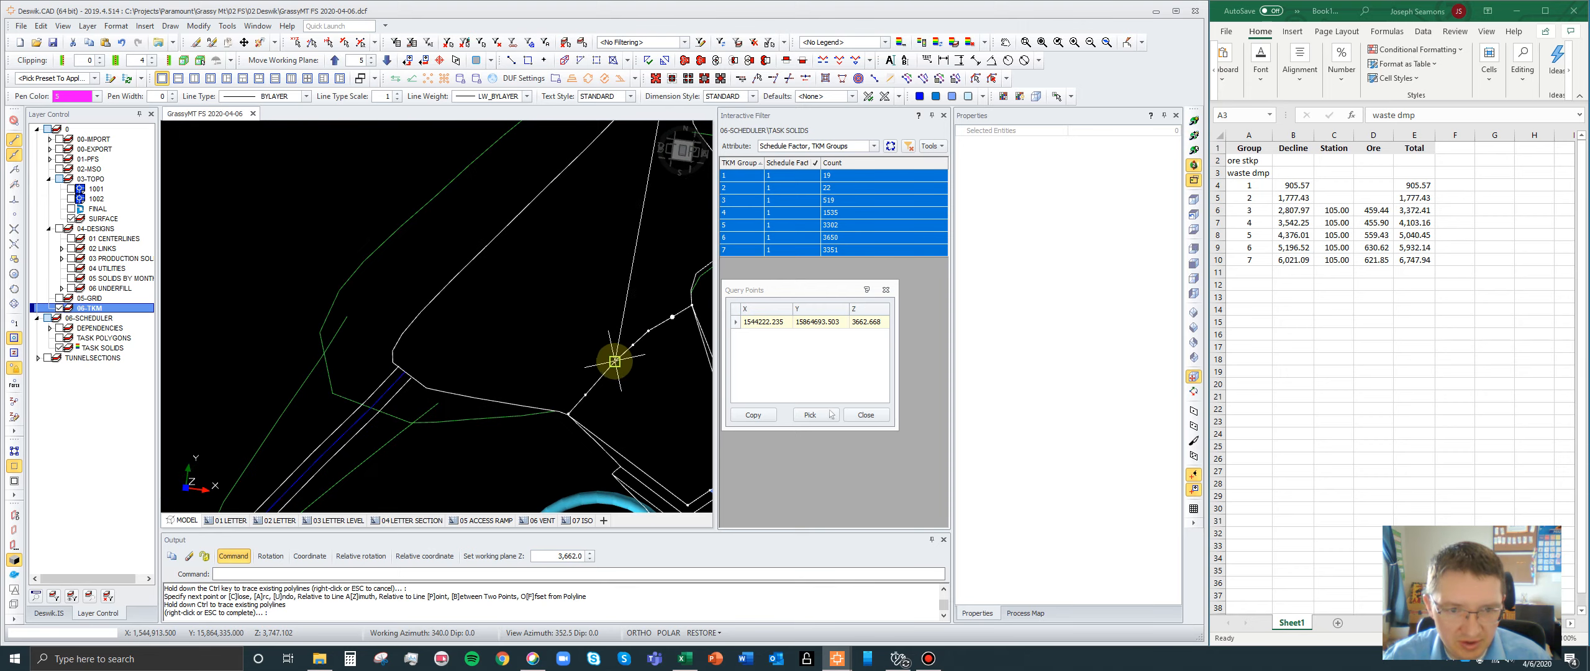
left_click(615, 361)
scroll(554, 262, "down", 1)
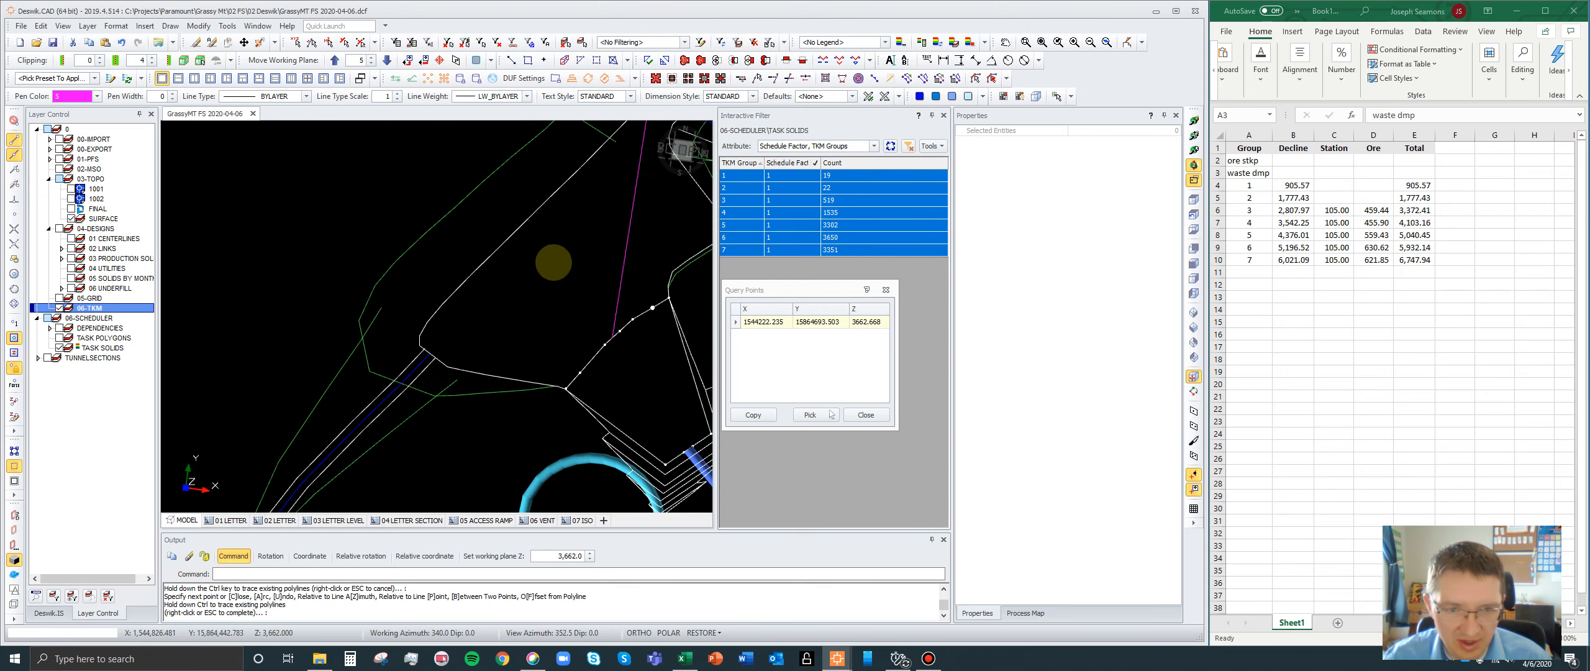
- Continue the polyline to the middle of the decline's mouth at the portal, making it about 538 units long in total
scroll(596, 348, "up", 5)
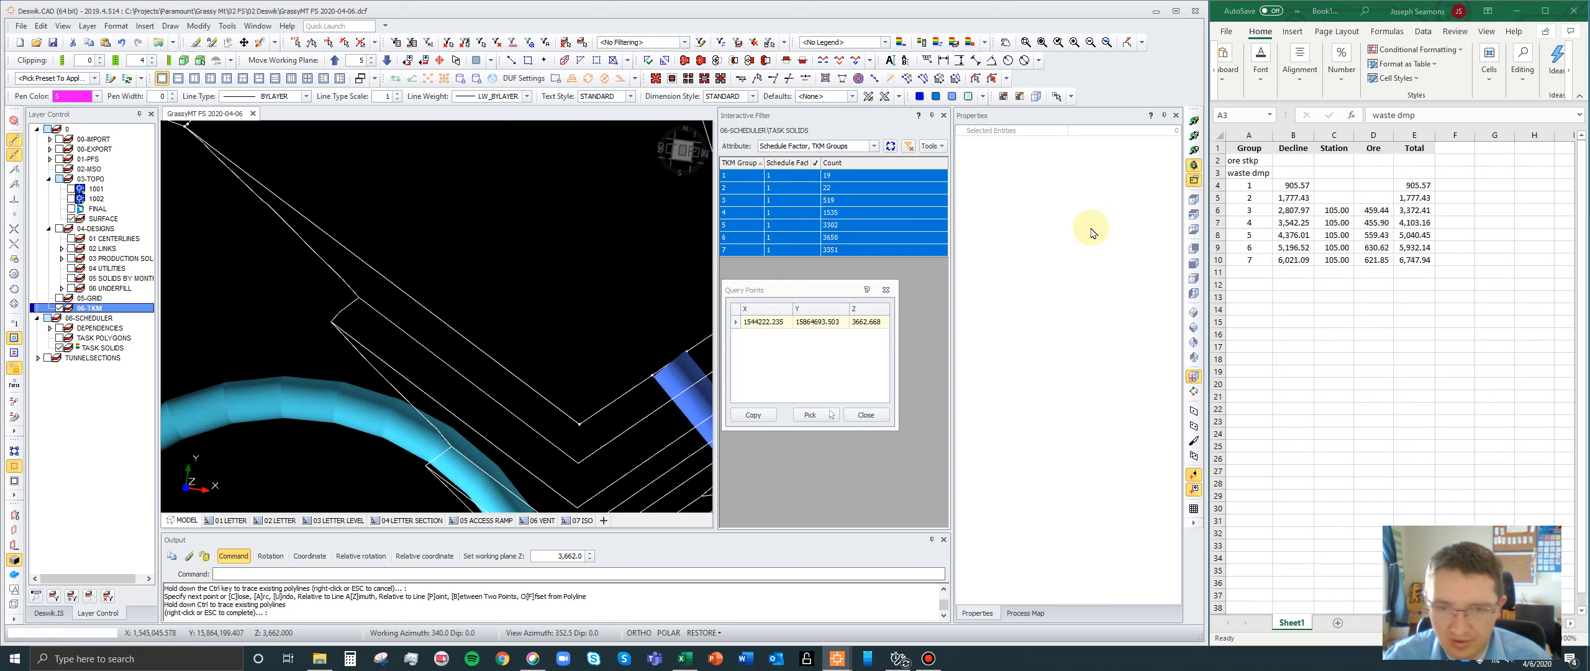
scroll(623, 393, "up", 3)
middle_click_drag(586, 333, 391, 346)
scroll(543, 313, "up", 3)
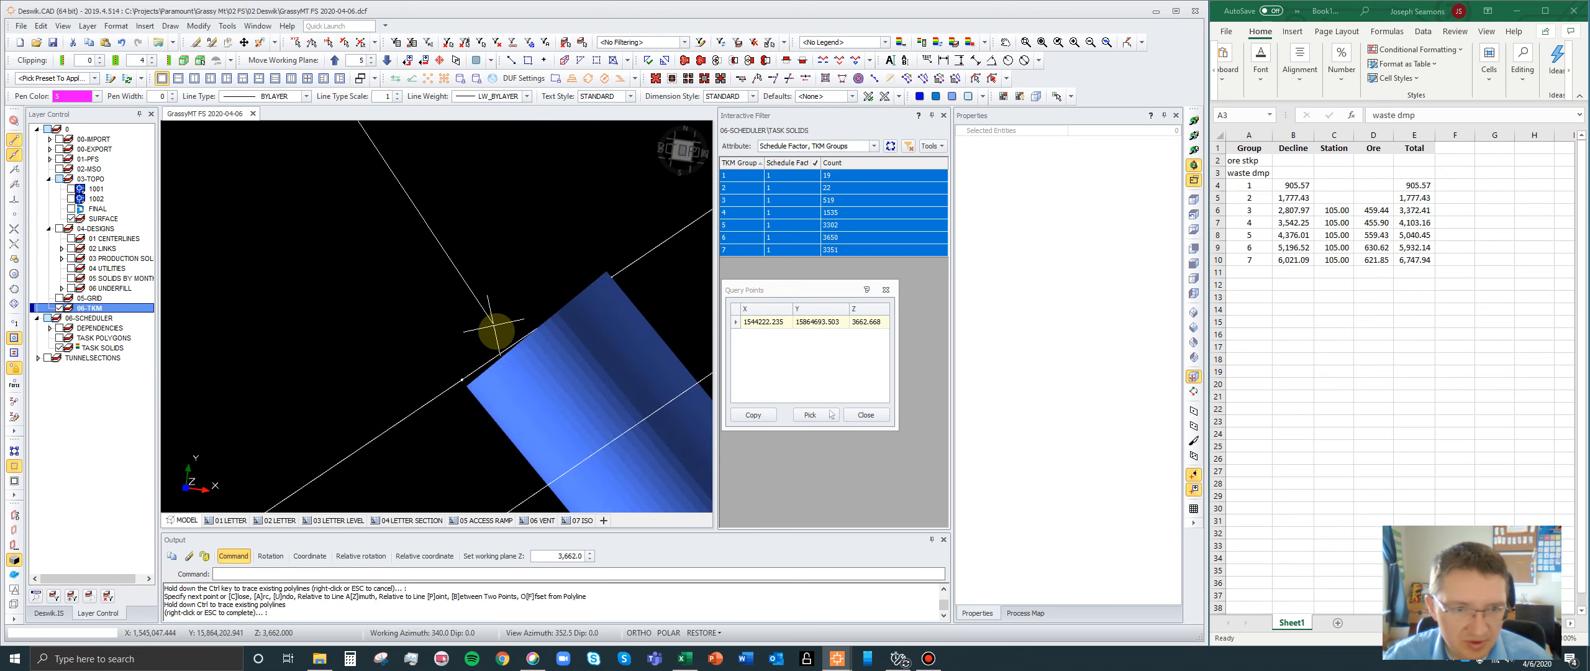
left_click(510, 343)
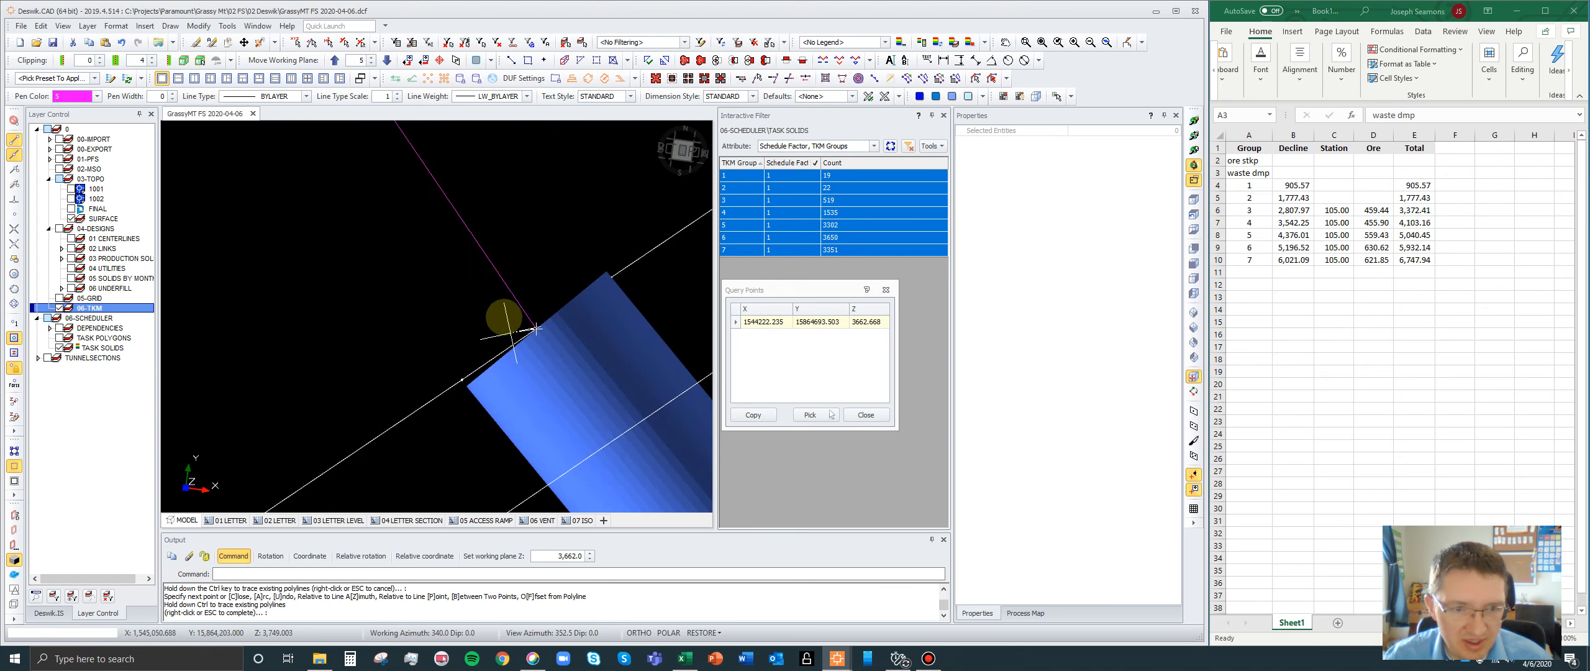
scroll(528, 360, "down", 4)
scroll(536, 370, "down", 6)
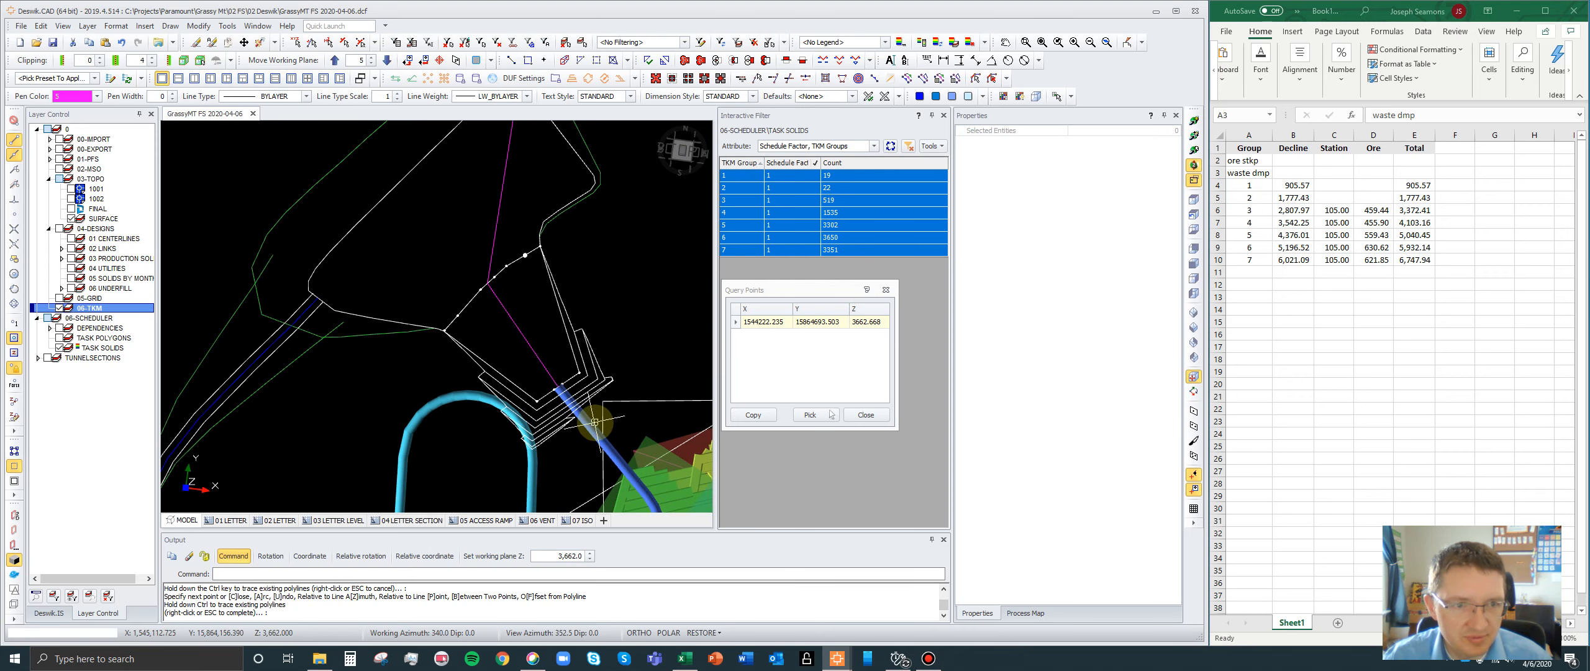
- Select the portal polyline, the haul road centreline and the polyline at its outer end together in a tilted view
left_click(1194, 137)
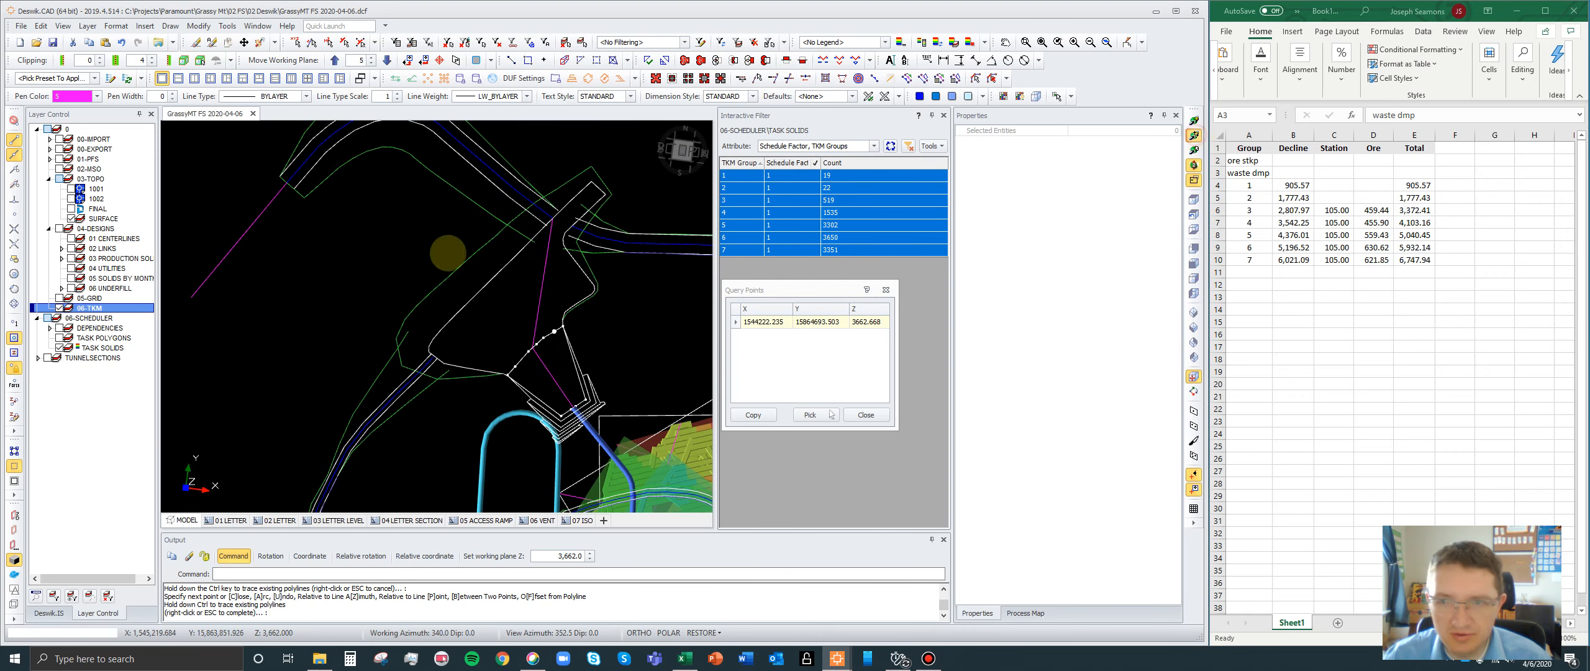
left_click(534, 299)
left_click_drag(547, 325, 609, 178)
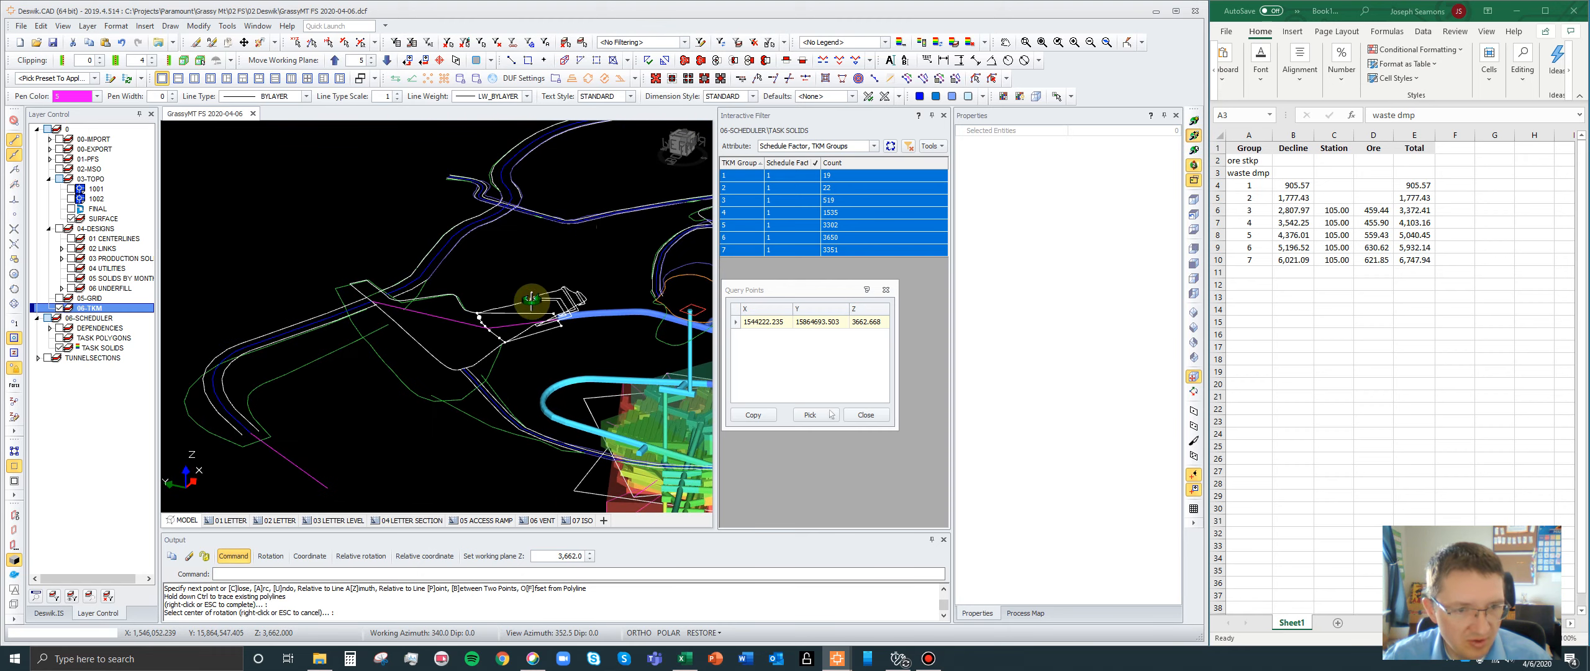
scroll(500, 331, "up", 2)
right_click(500, 331)
left_click(501, 321)
scroll(562, 248, "down", 3)
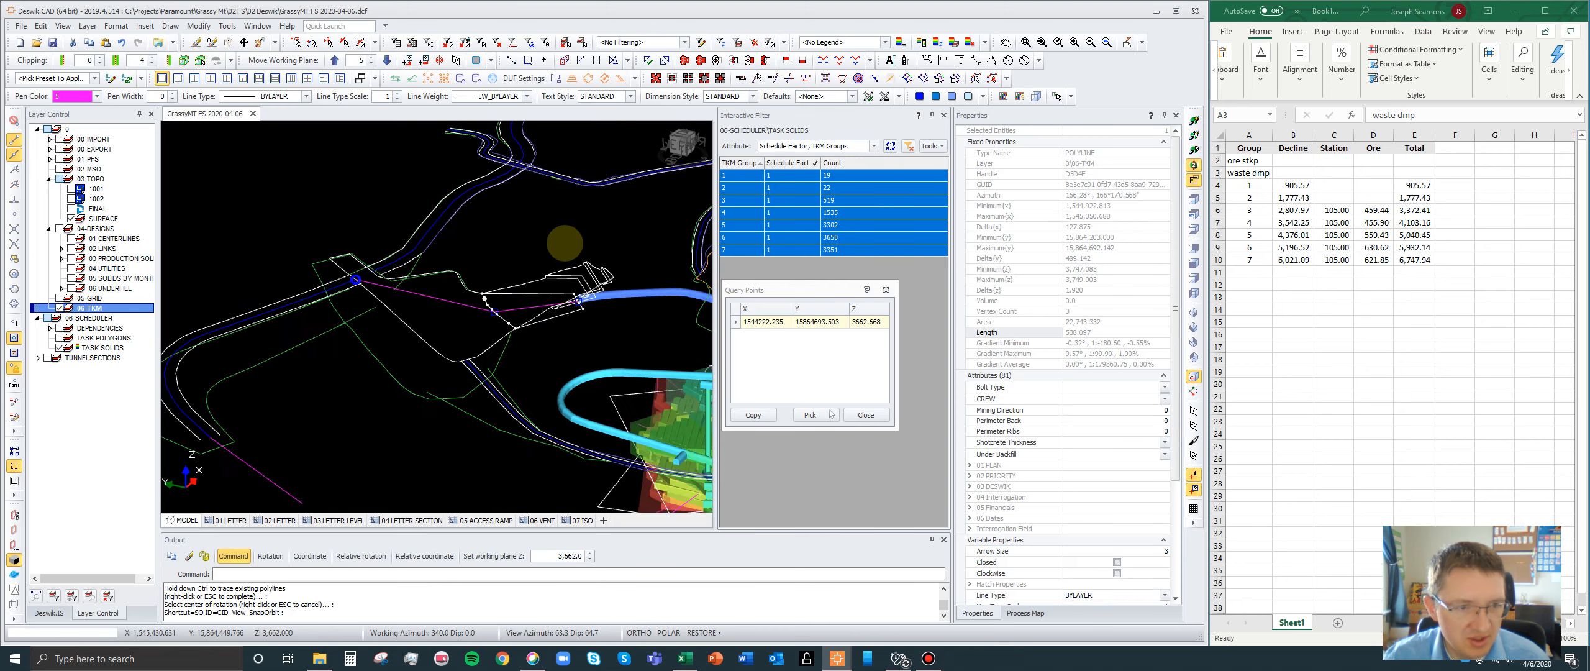
scroll(401, 272, "up", 3)
left_click(430, 266)
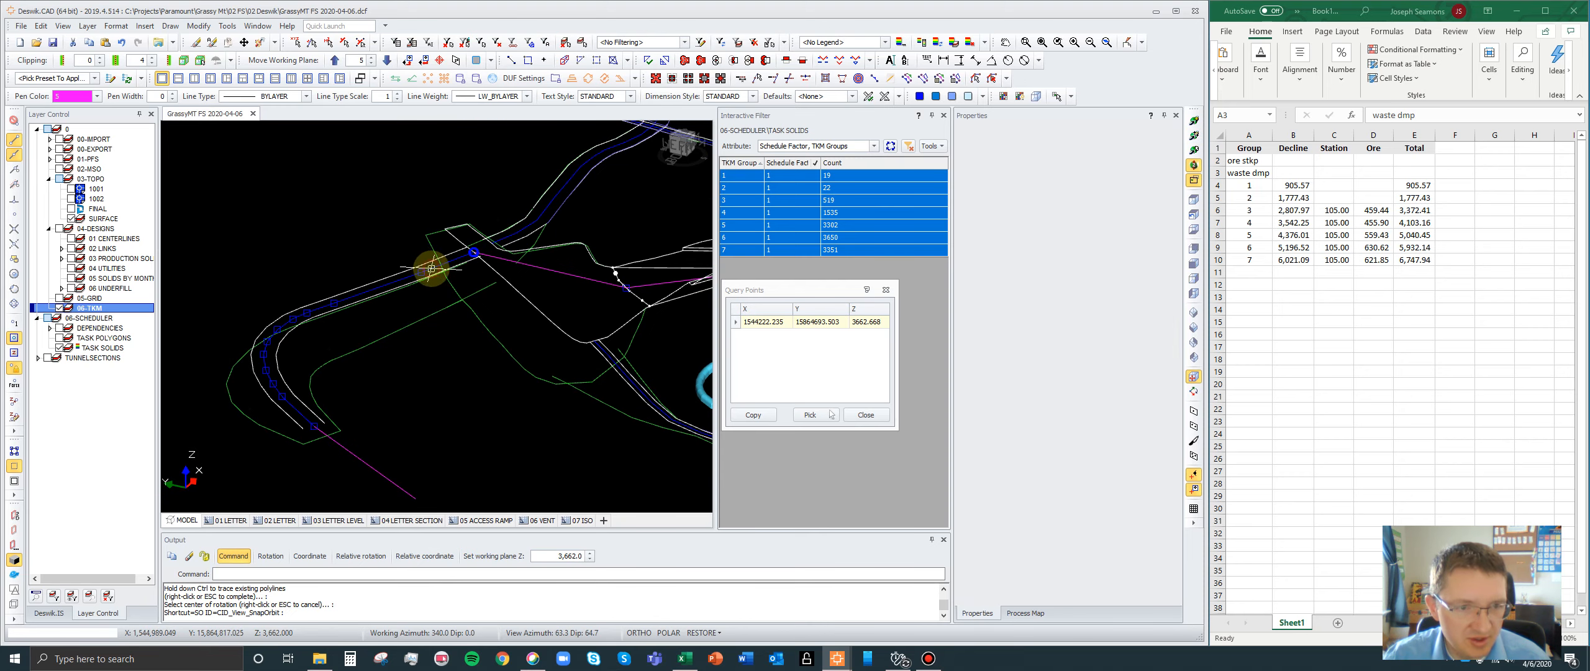
scroll(410, 254, "down", 3)
scroll(380, 388, "up", 2)
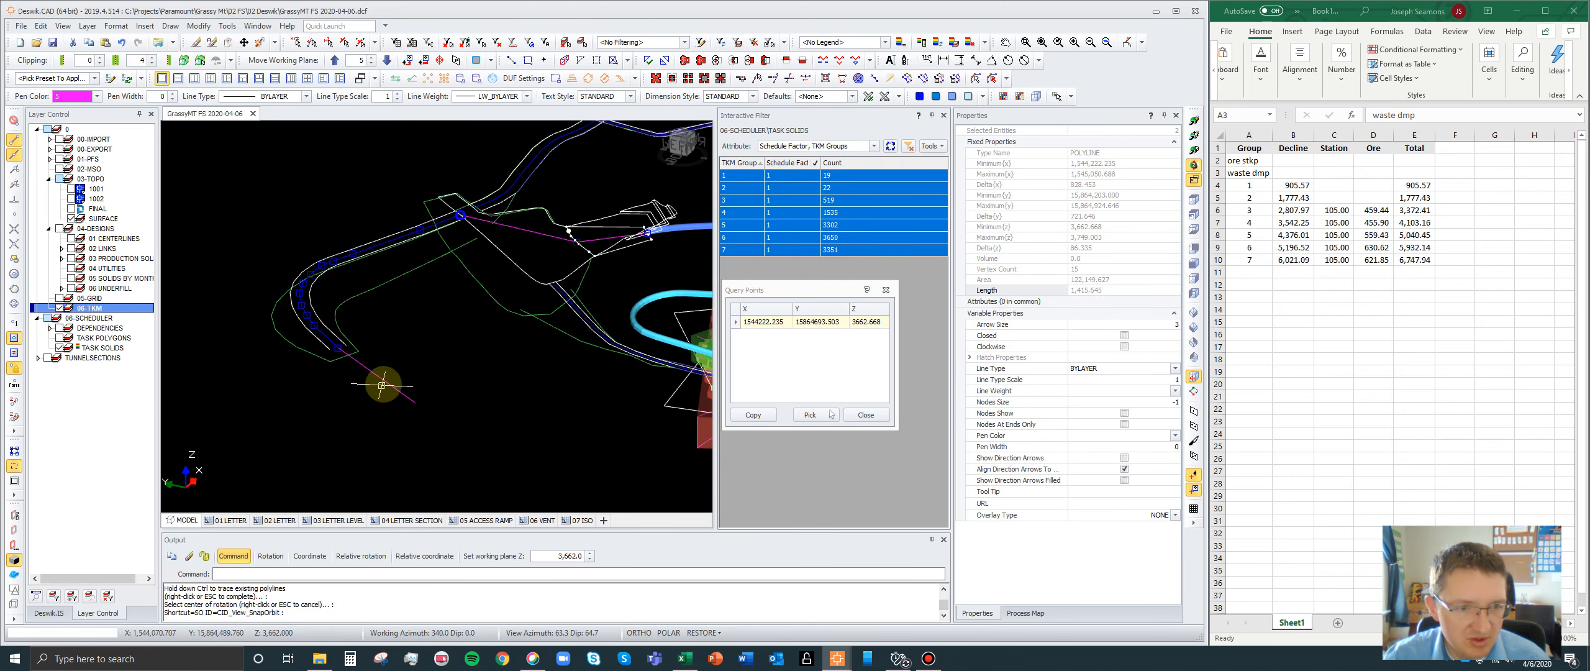
left_click(384, 380)
scroll(319, 347, "down", 3)
scroll(557, 300, "up", 1)
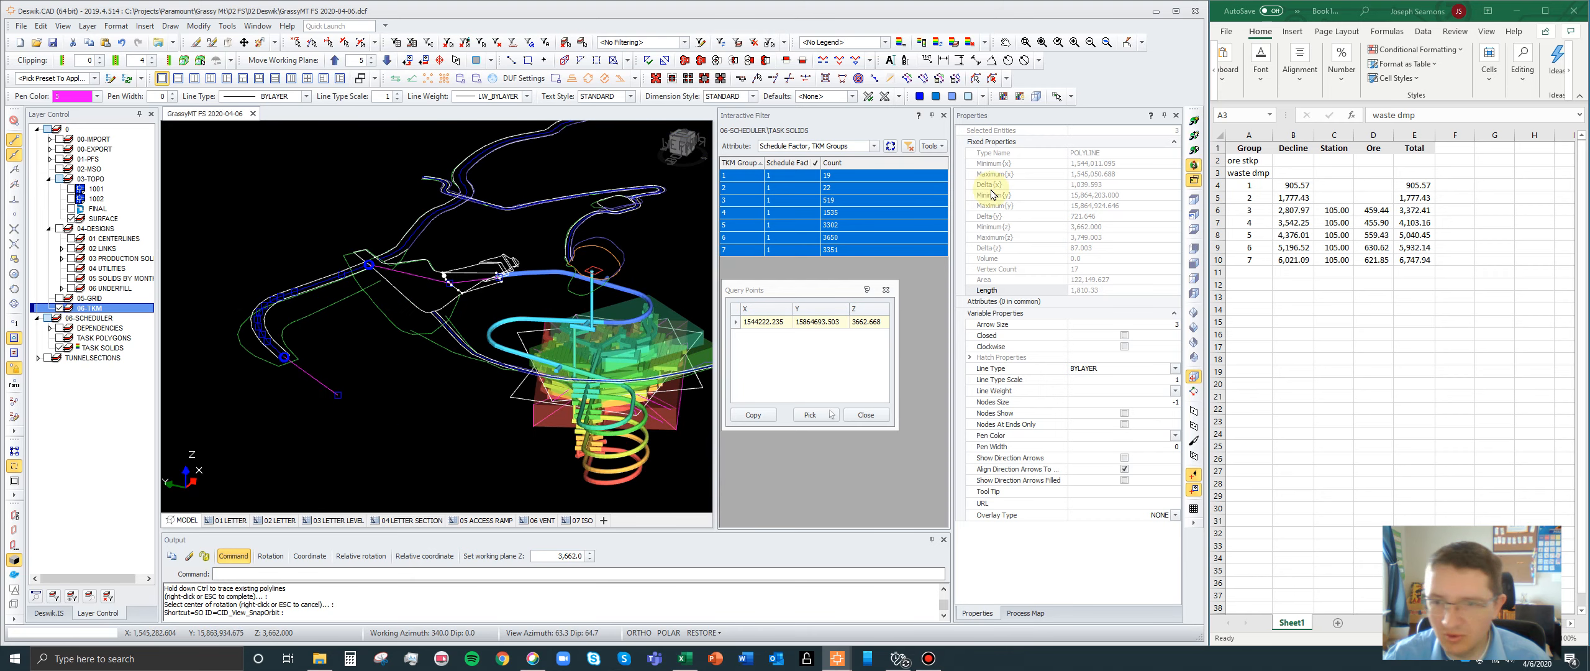
- Copy the combined length 1,810.33 of the selected polylines into the Decline cell of the waste dmp row in Excel
double_click(1086, 291)
key("ctrl+c")
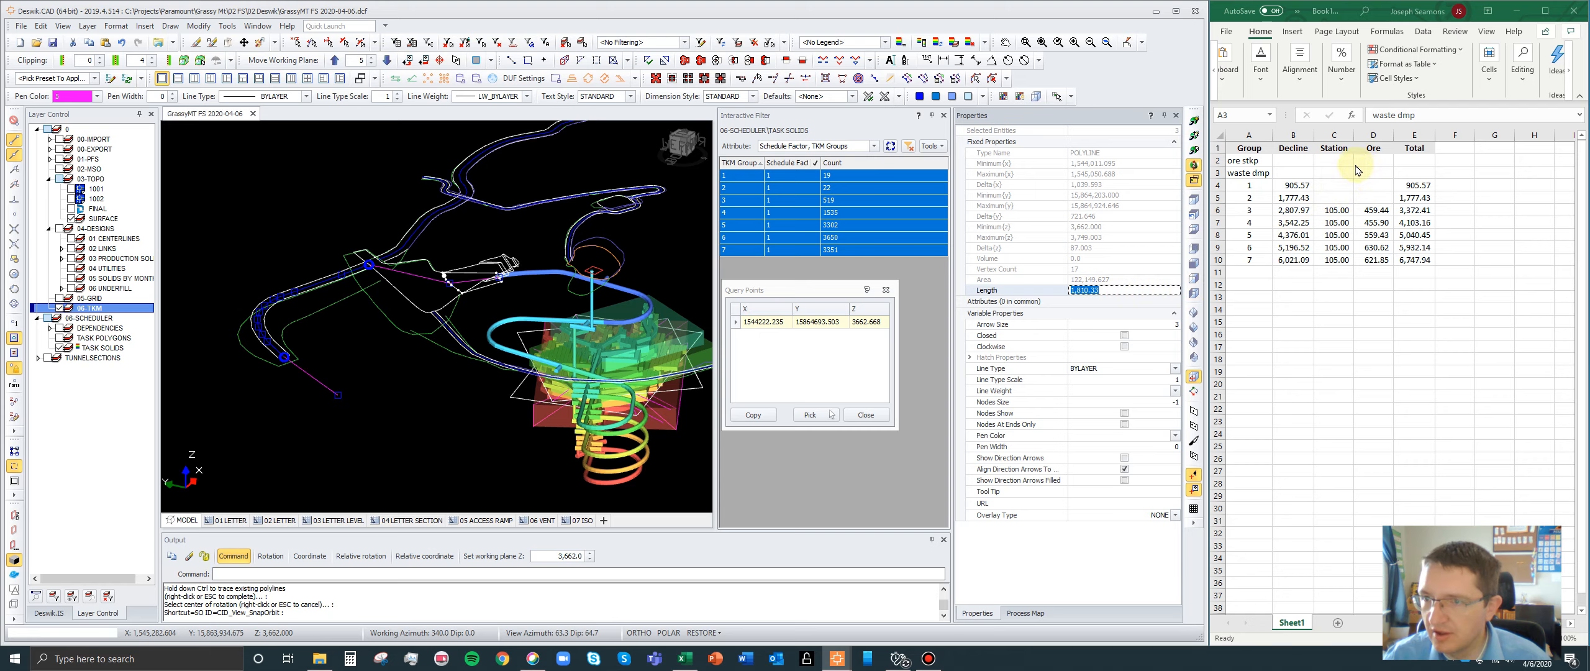
left_click(1317, 176)
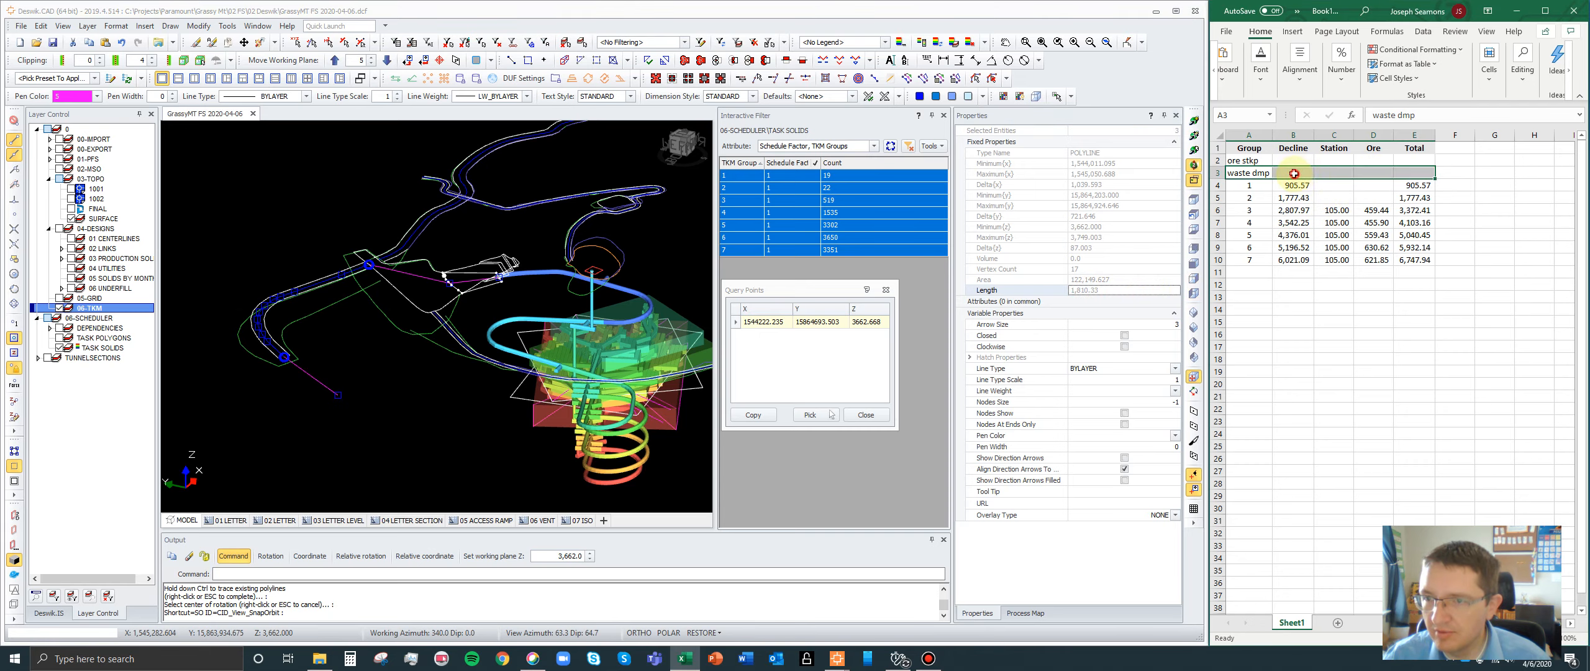
left_click(1294, 173)
key("ctrl+v")
left_click(1369, 368)
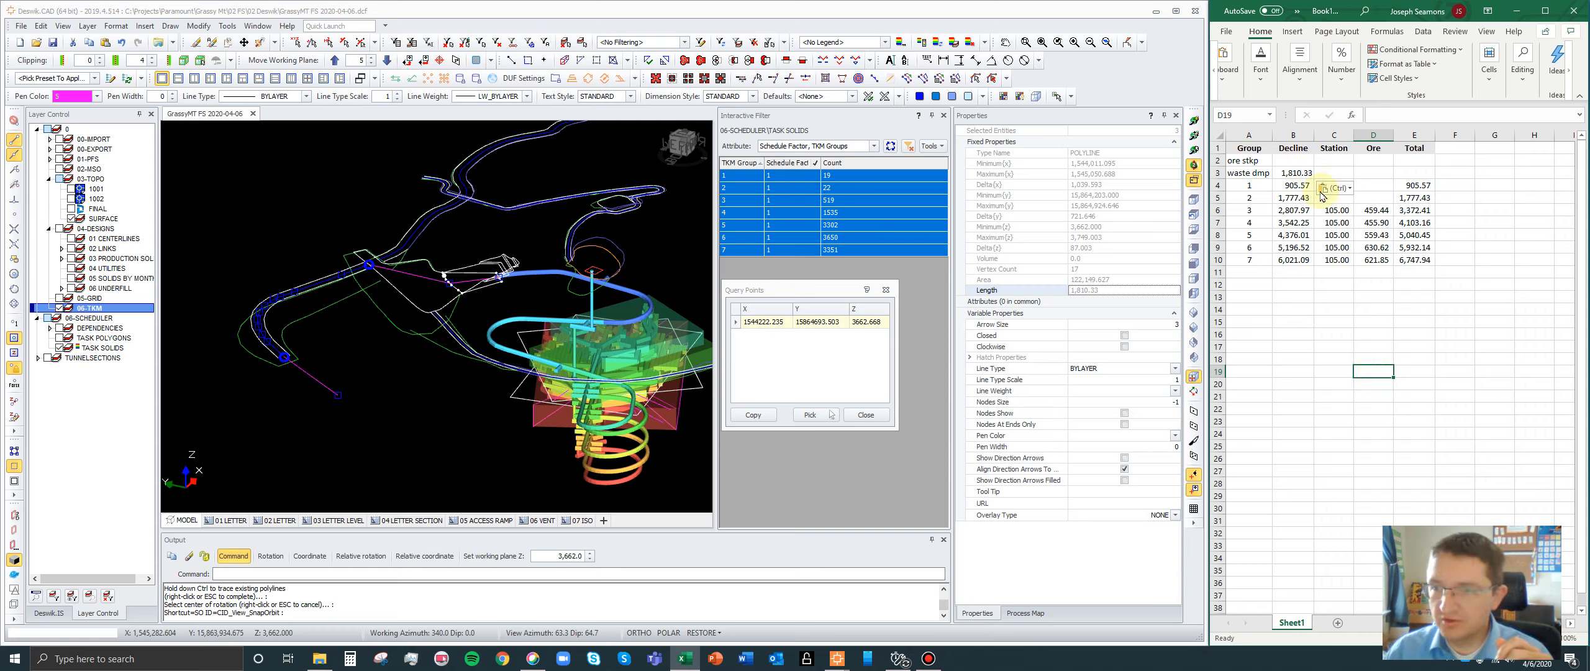
- Set the Decline distance of the ore stkp row to 3000
left_click(1294, 163)
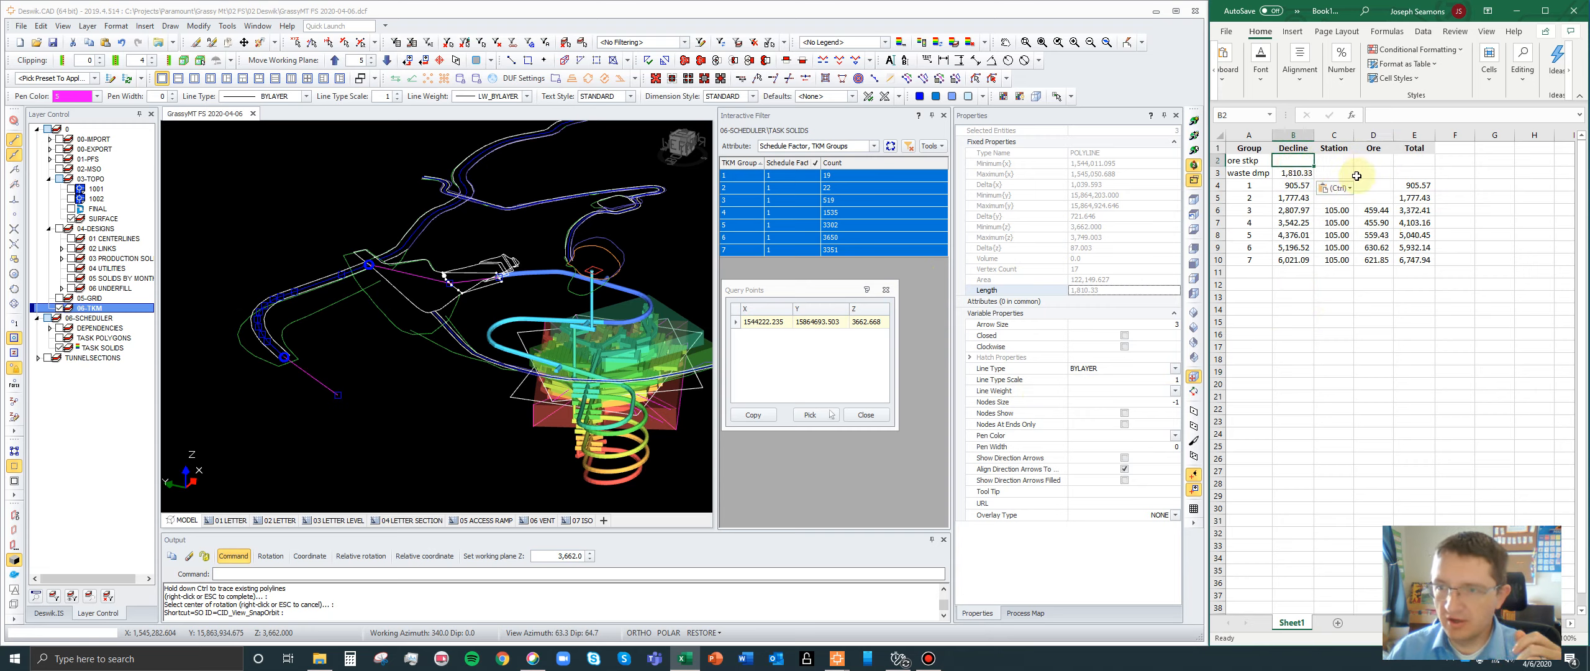
type("3000")
key("Return")
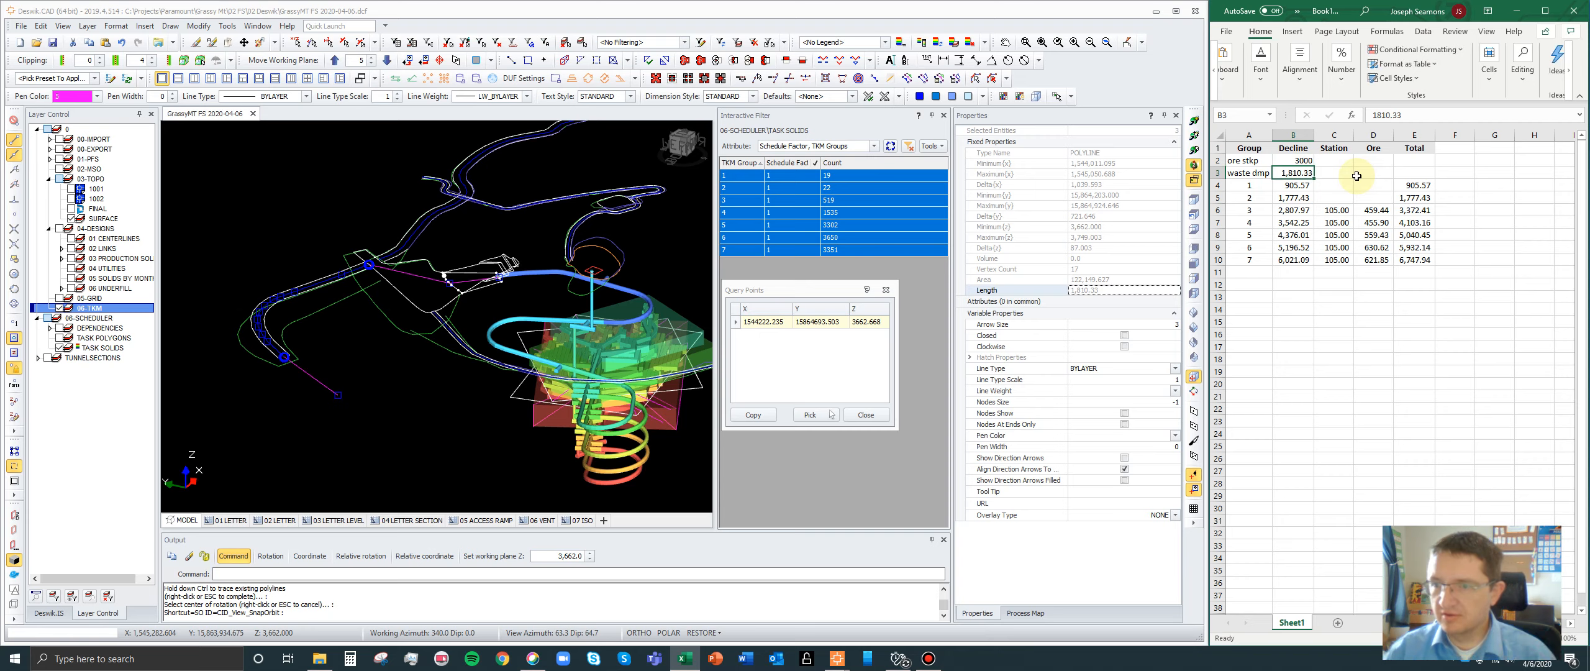
left_click(1297, 159)
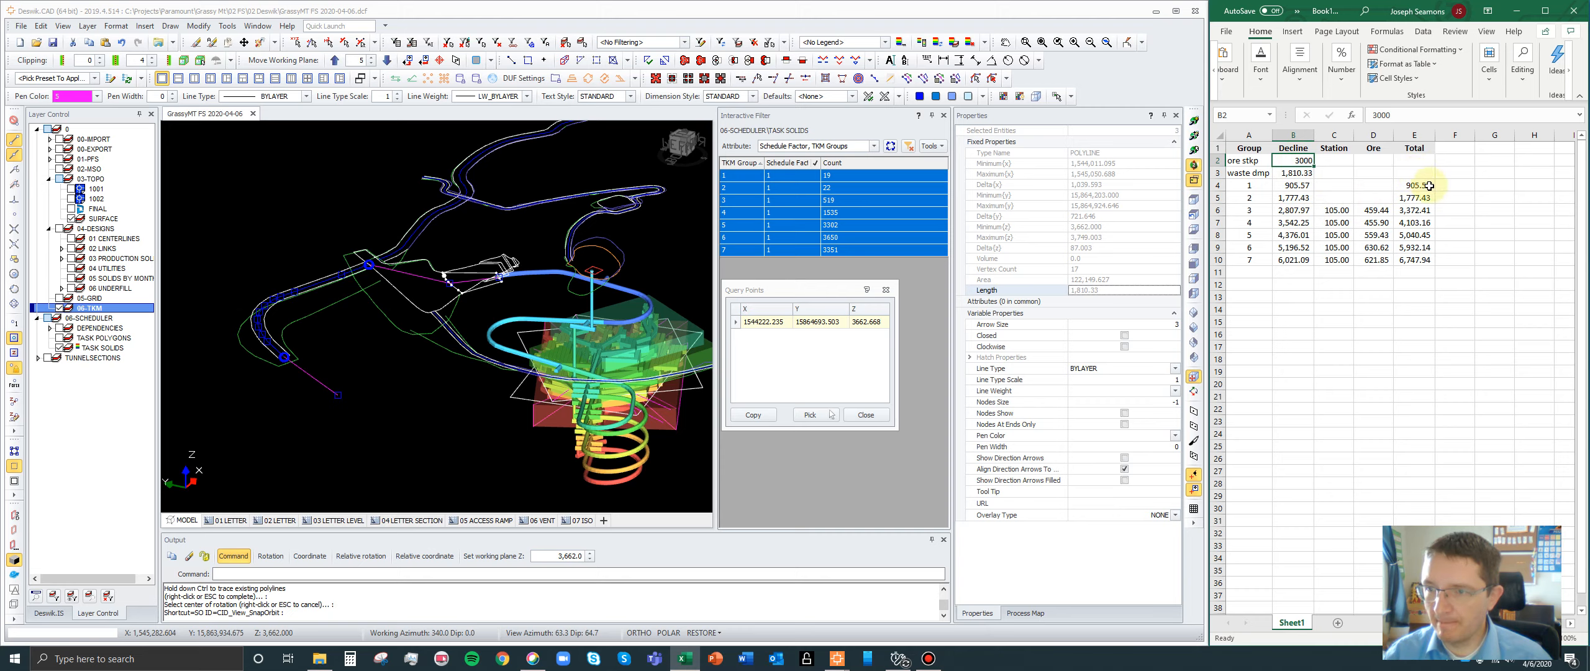
- Add the column headings Waste in F3 and Ore in G3 beside the Total column
left_click_drag(1429, 187, 1420, 259)
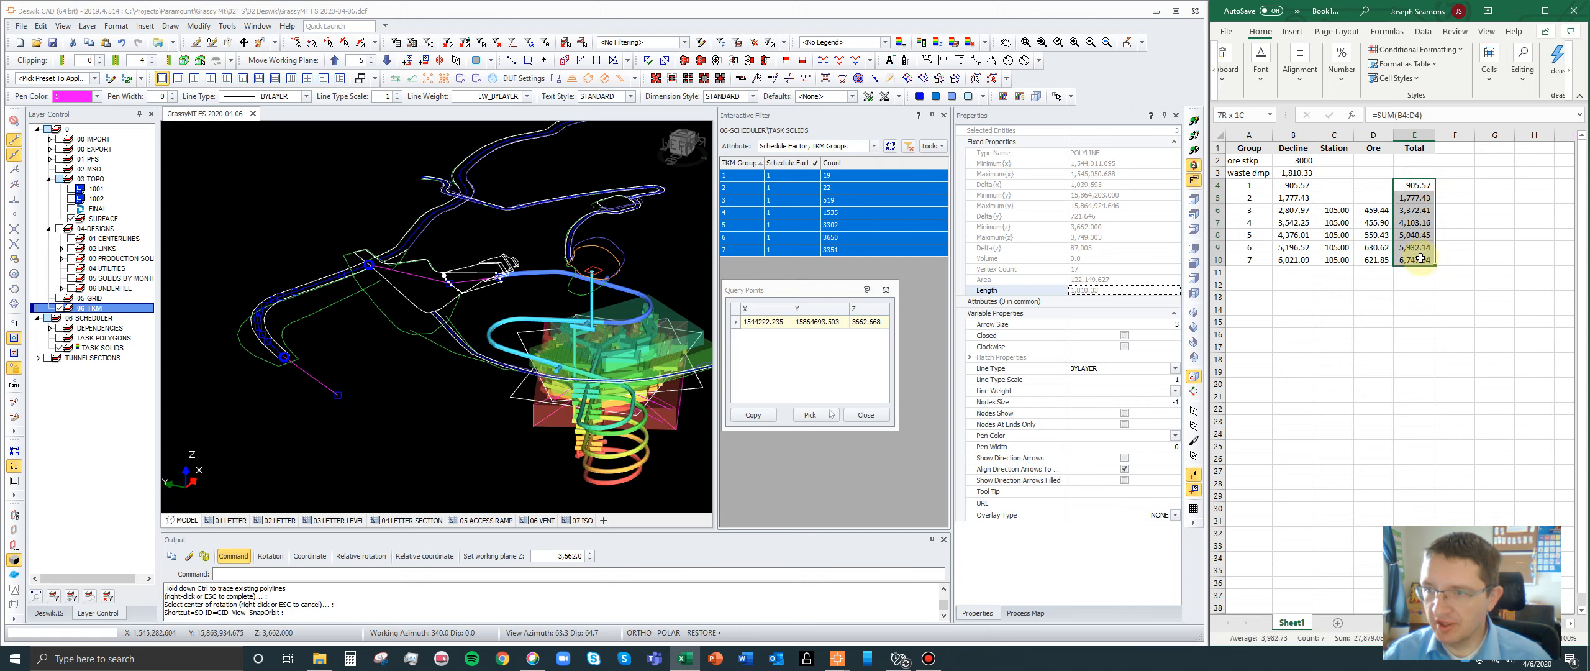
left_click(1455, 173)
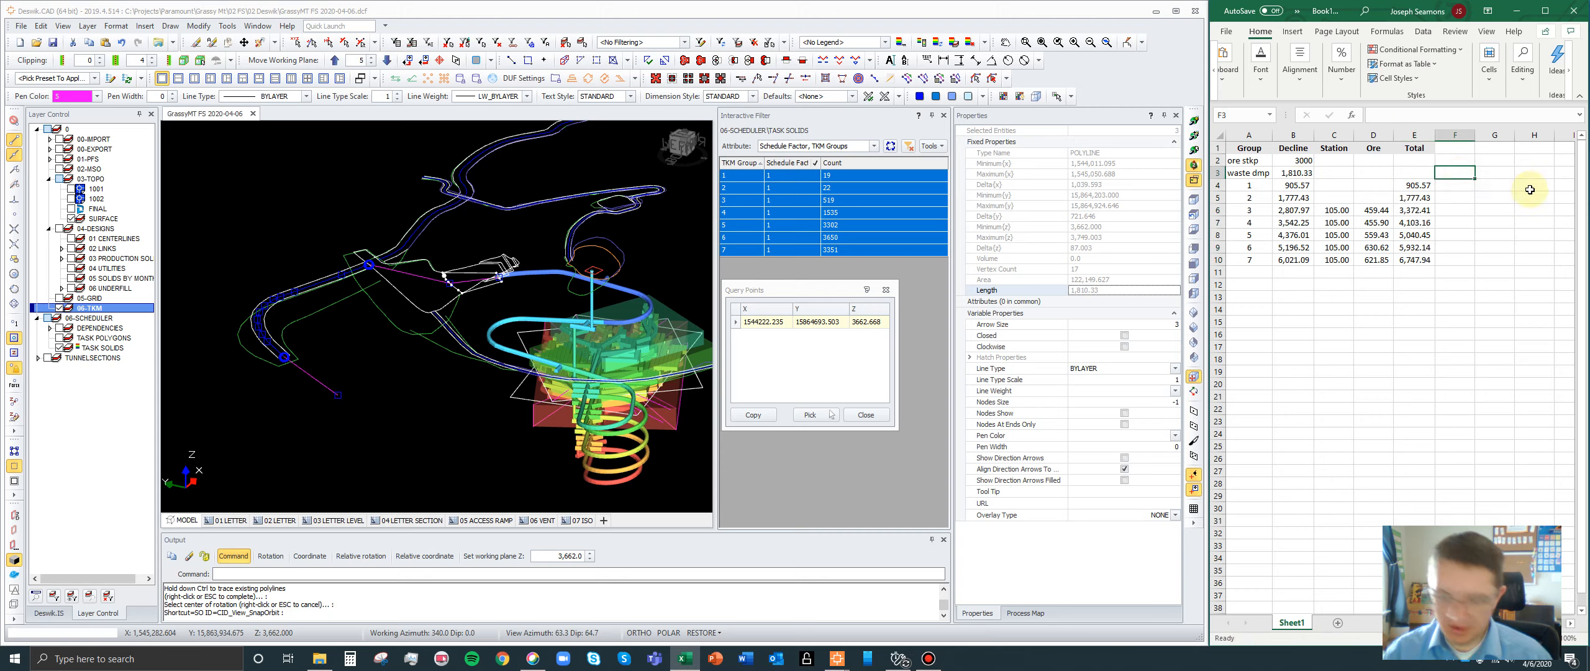
type("Waste")
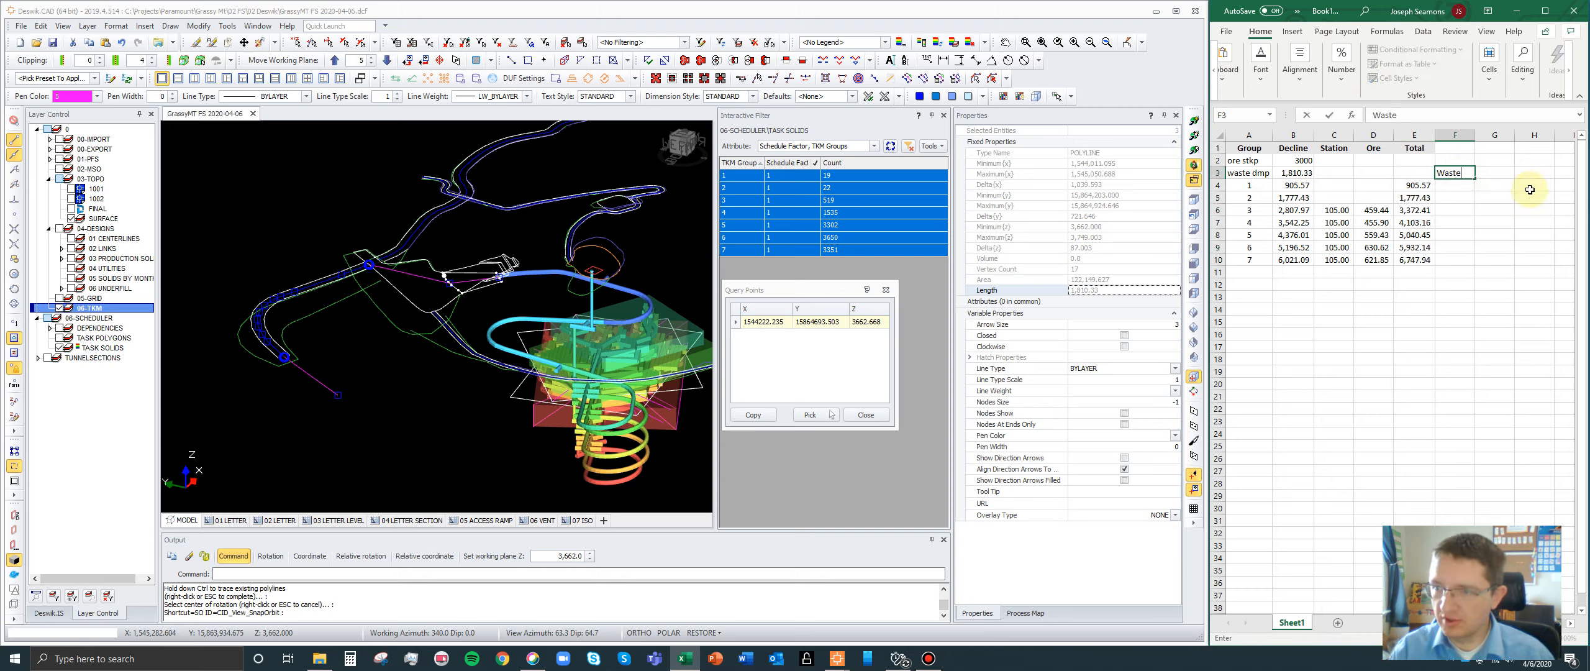
key("Tab")
key("Return")
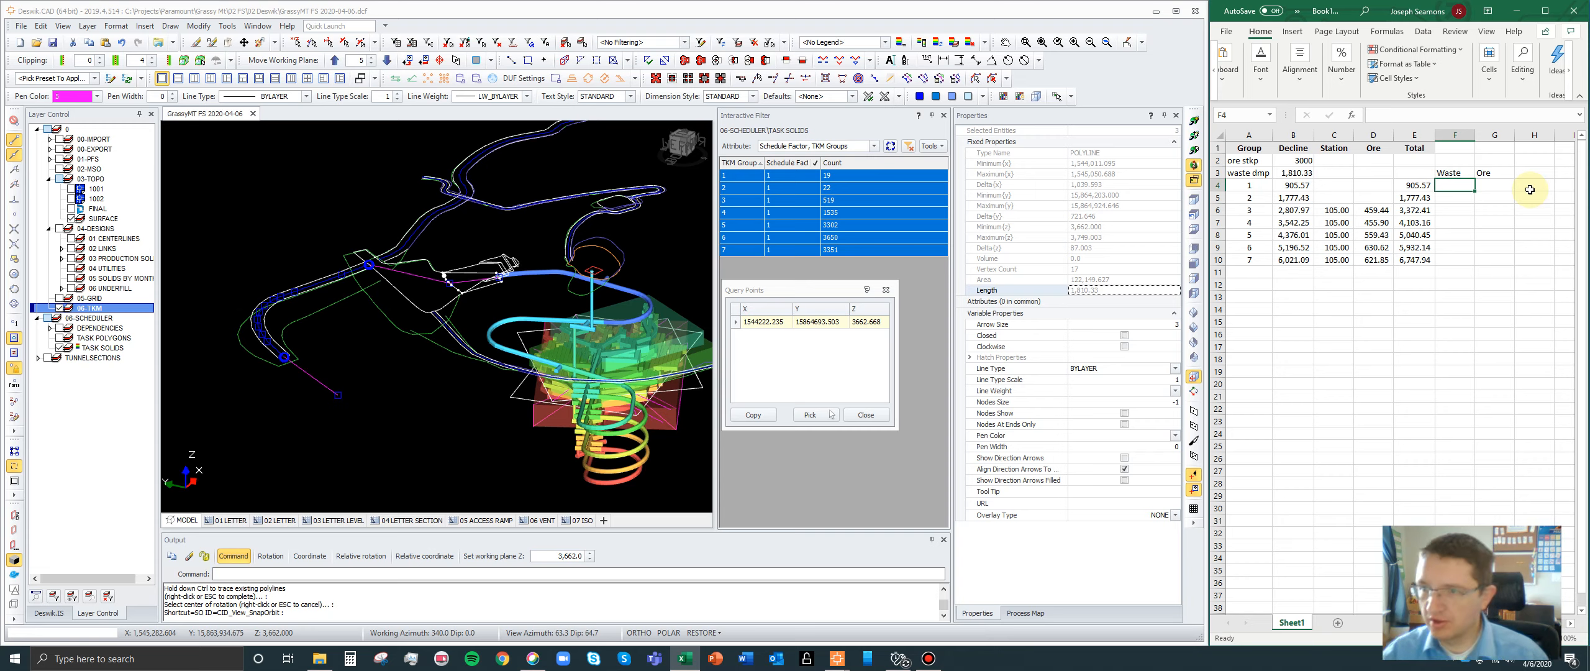
type("=")
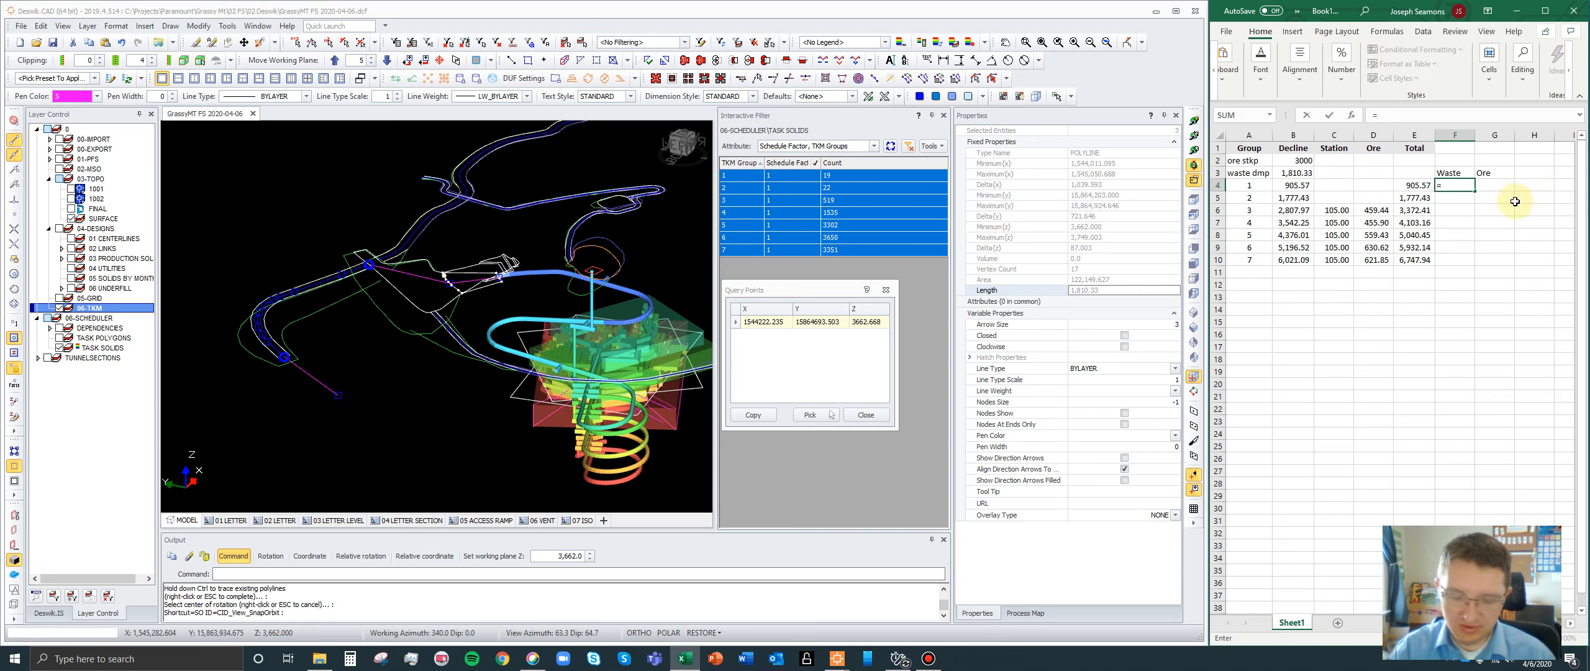
type("sum(")
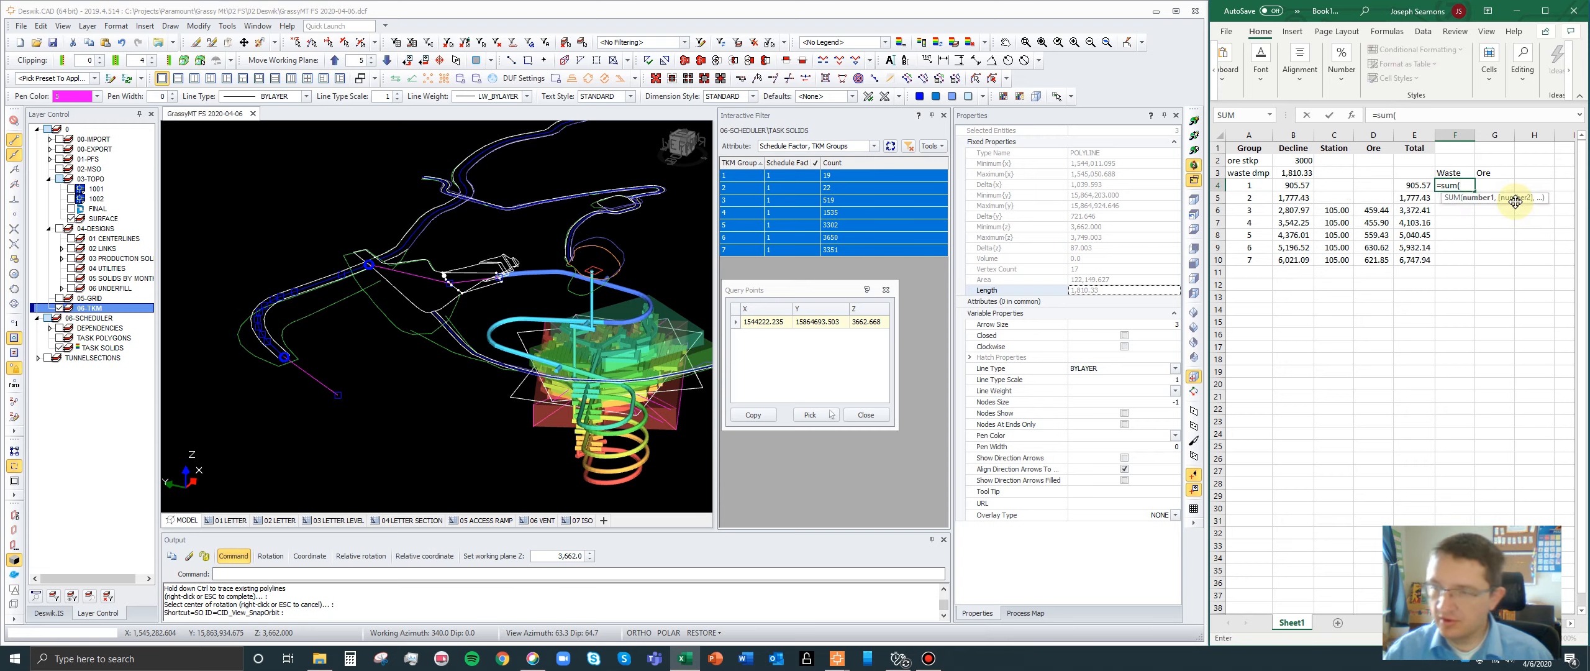
left_click_drag(1418, 186, 1419, 260)
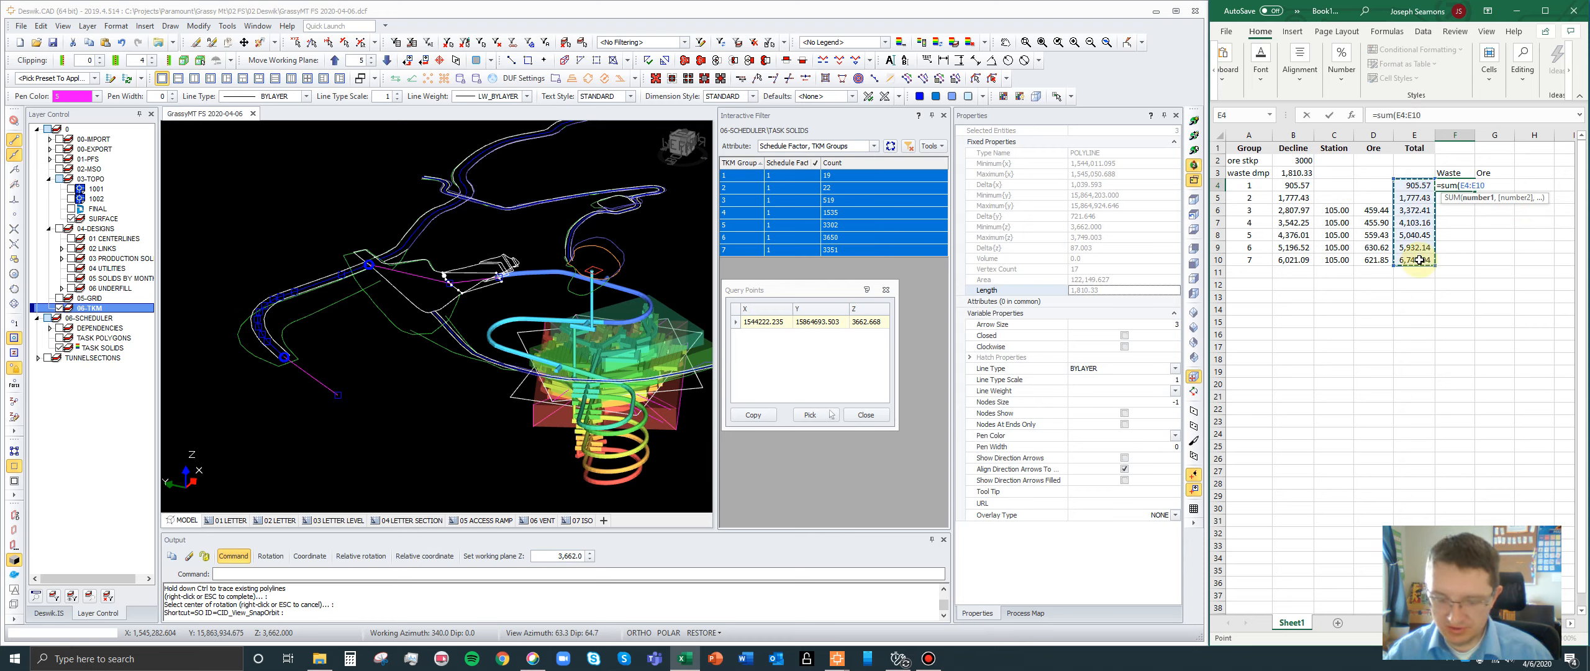
type(")+")
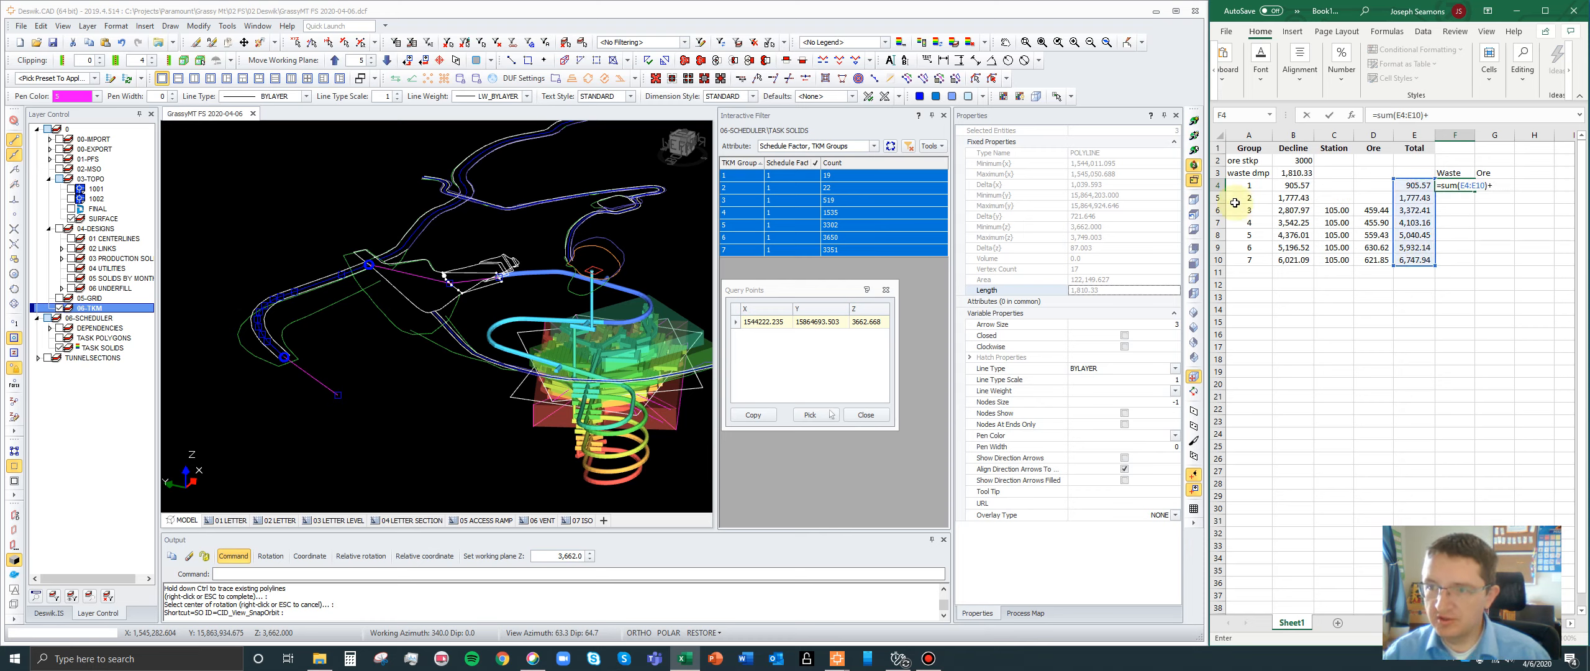
left_click(1289, 173)
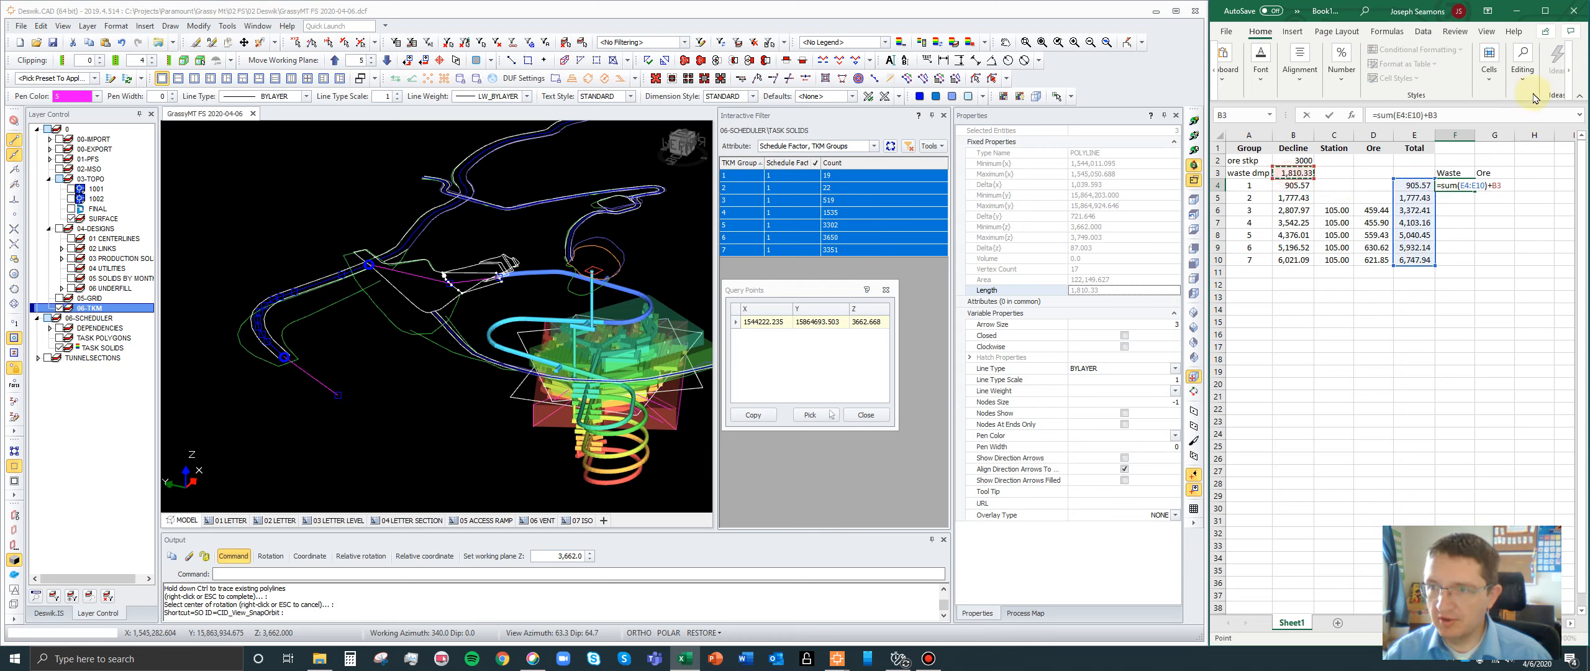
left_click(1413, 115)
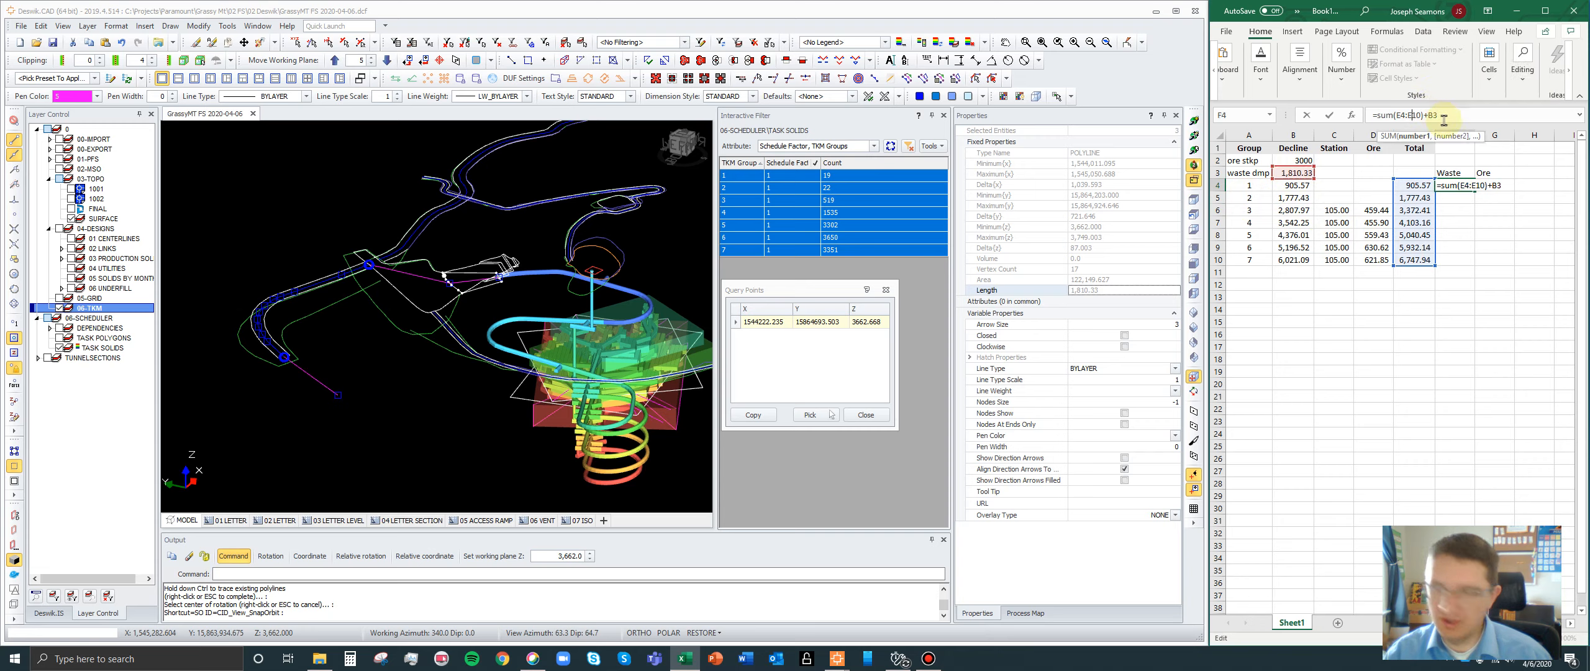
key("F4")
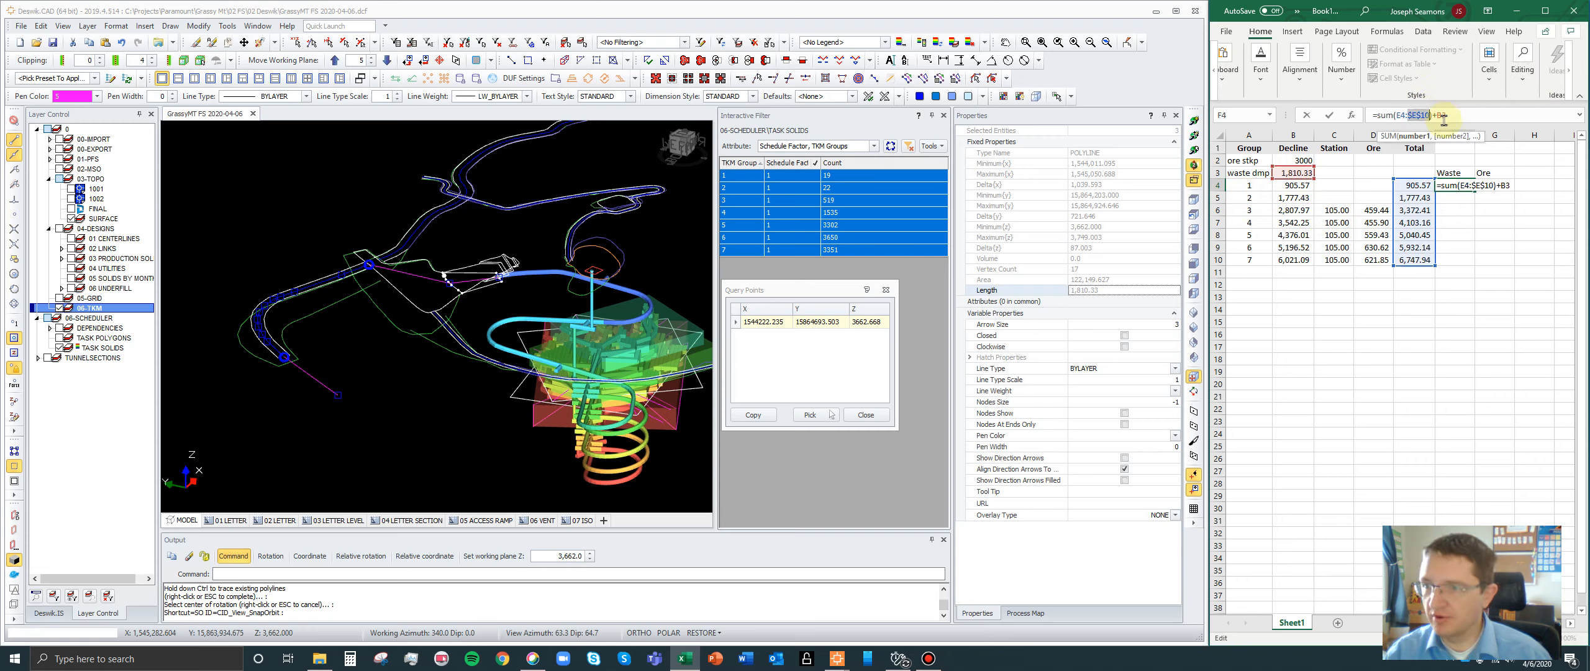
left_click(1398, 114)
key("F4")
left_click(1492, 118)
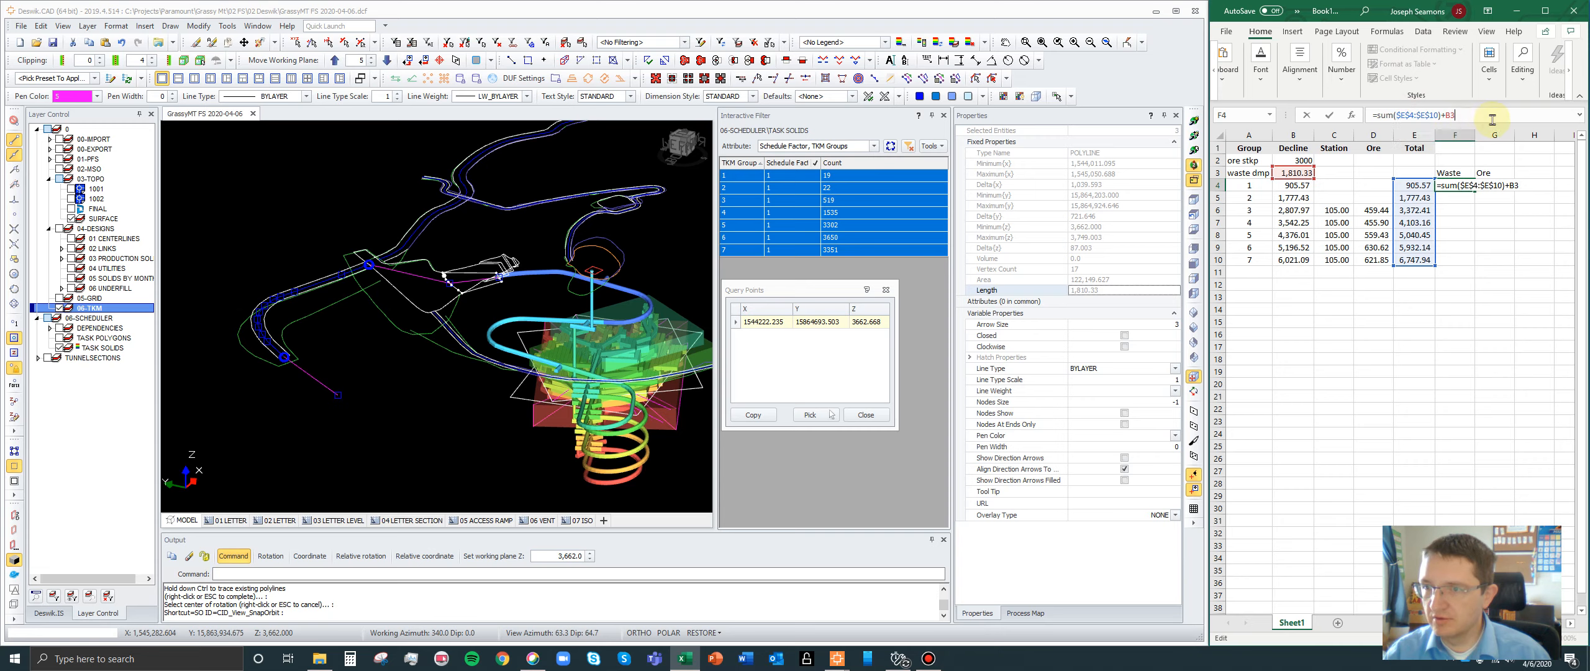
key("Return")
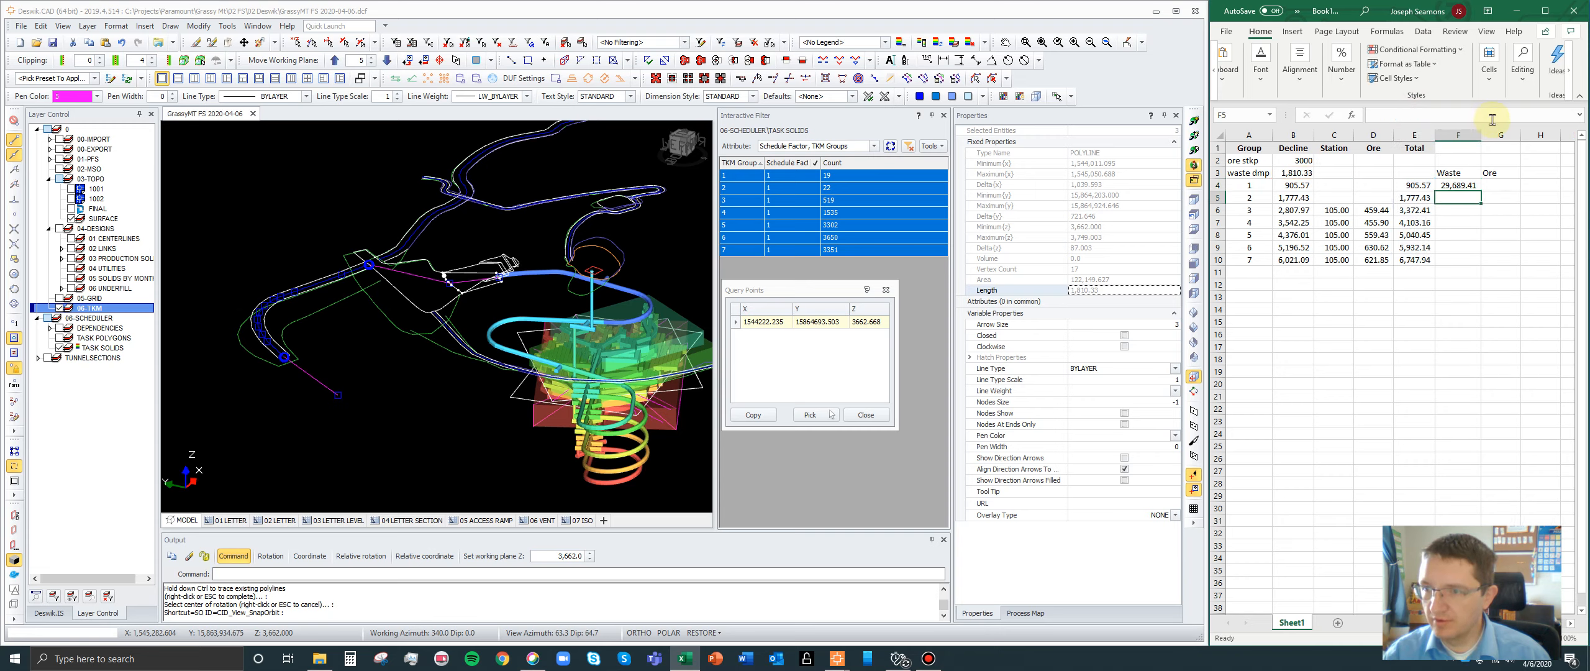
left_click(1454, 183)
key("Delete")
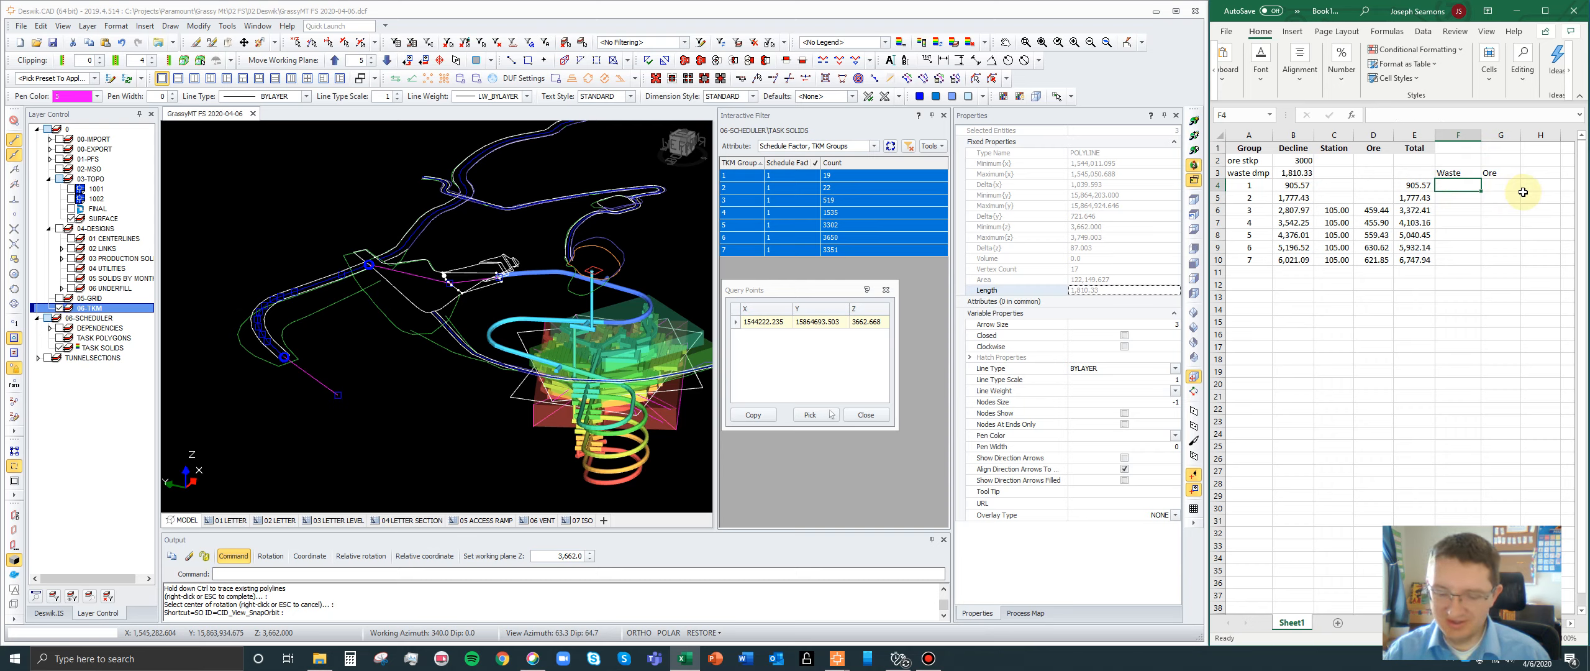
- Calculate the Waste distances in F4:F10 by adding the fixed waste dump distance to each group's total, using =E4+$B$3 filled down
type("=")
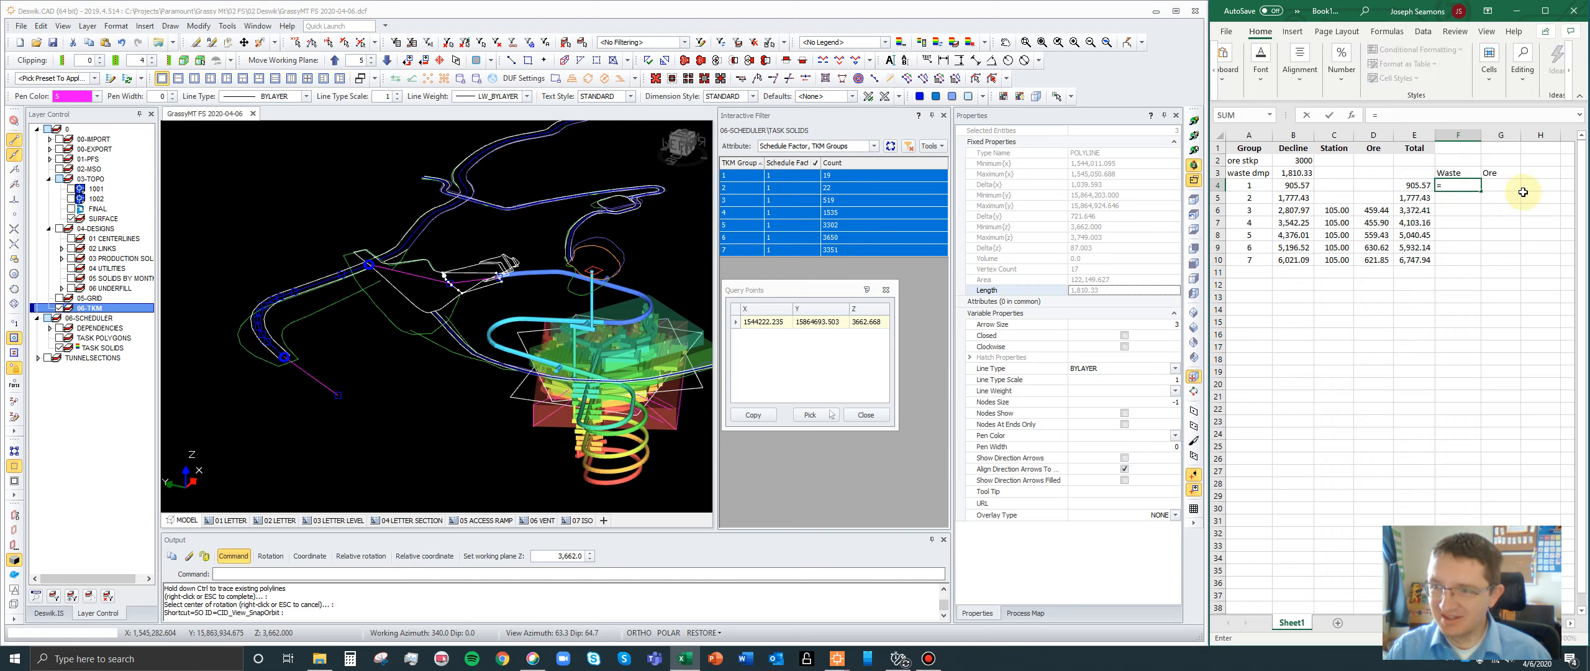
left_click(1411, 185)
type("+")
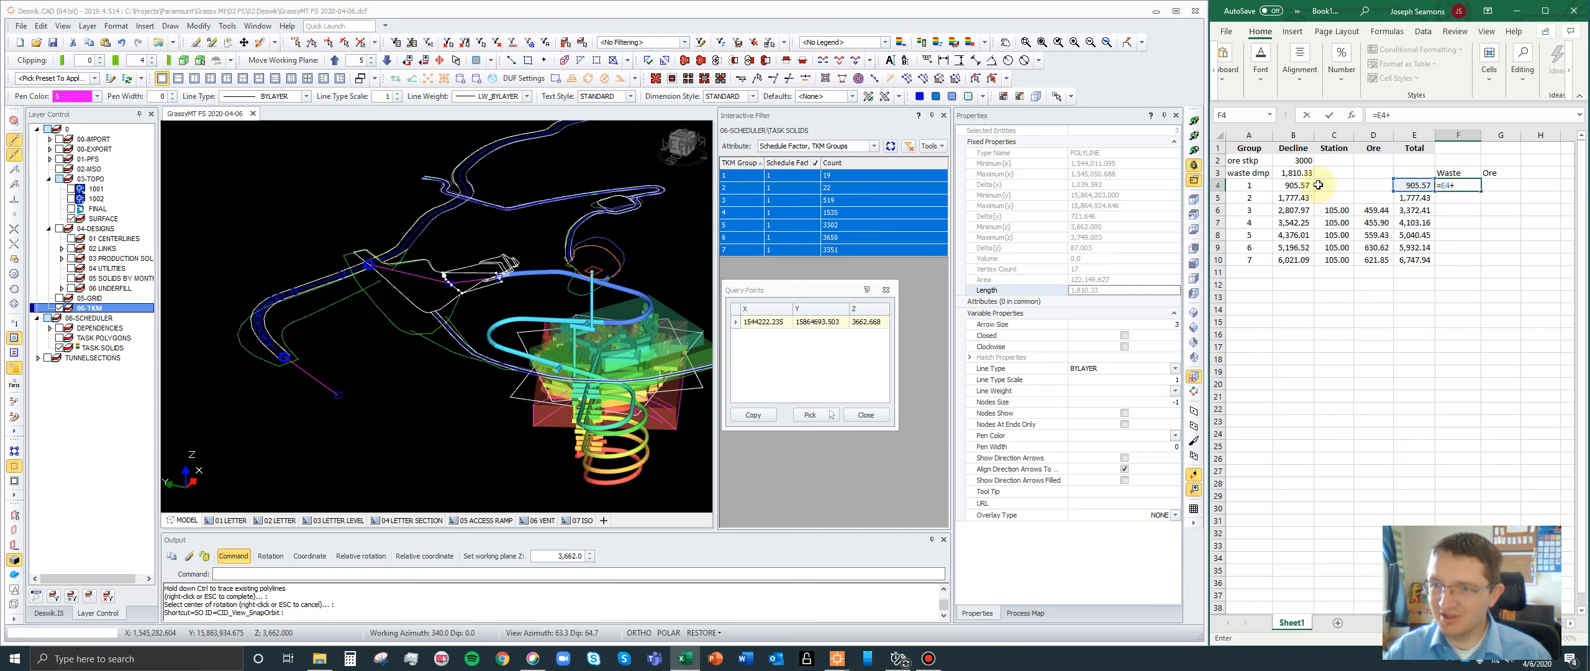
left_click(1303, 172)
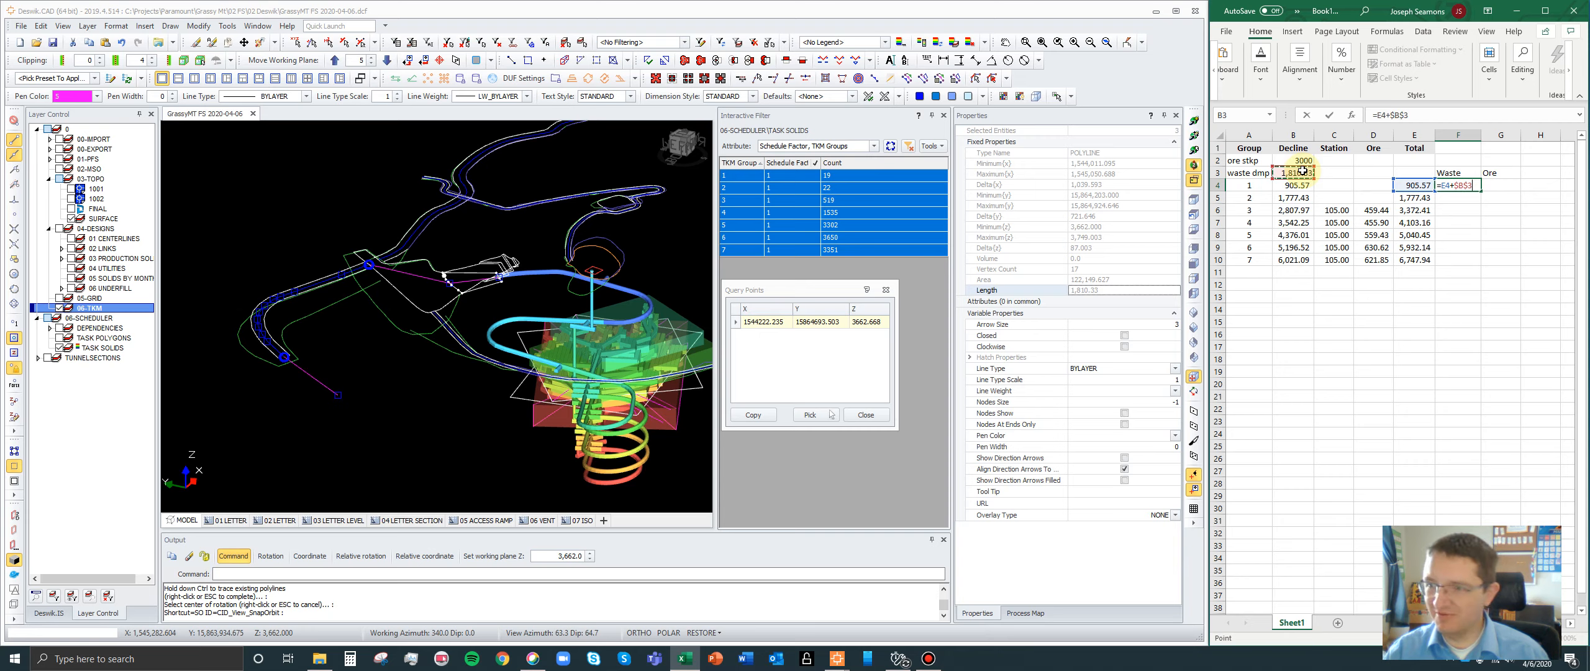
key("Return")
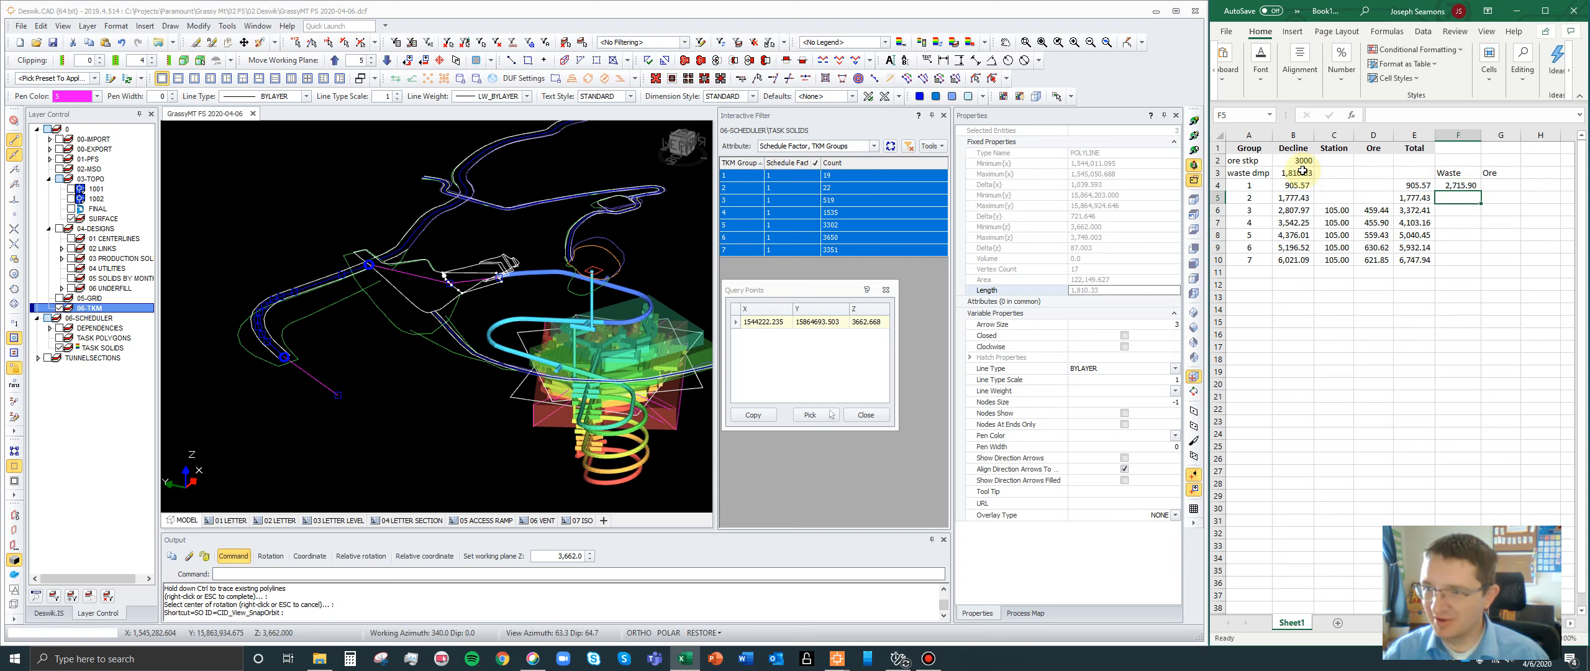
left_click(1457, 185)
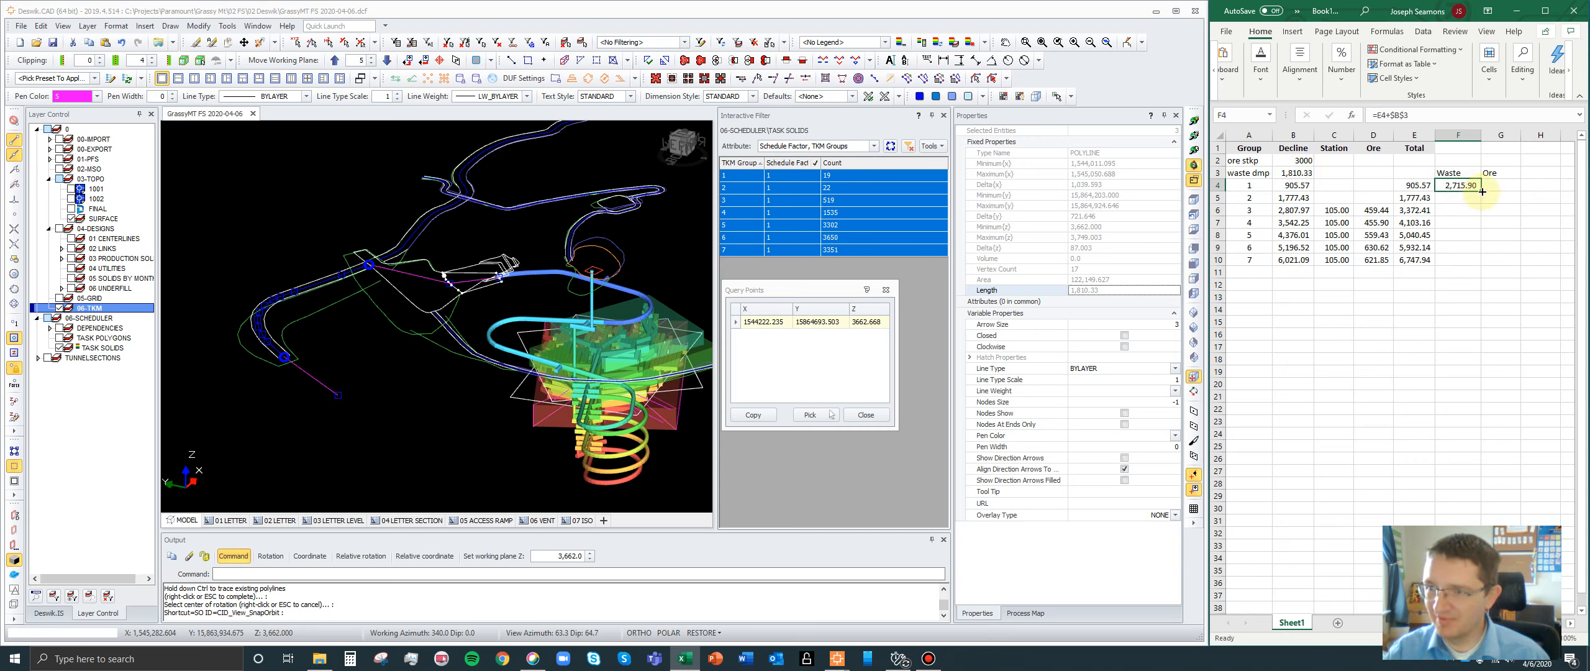
left_click_drag(1483, 191, 1481, 262)
- Check the cell references in each Waste formula from group 7 up to group 1
left_click(1458, 260)
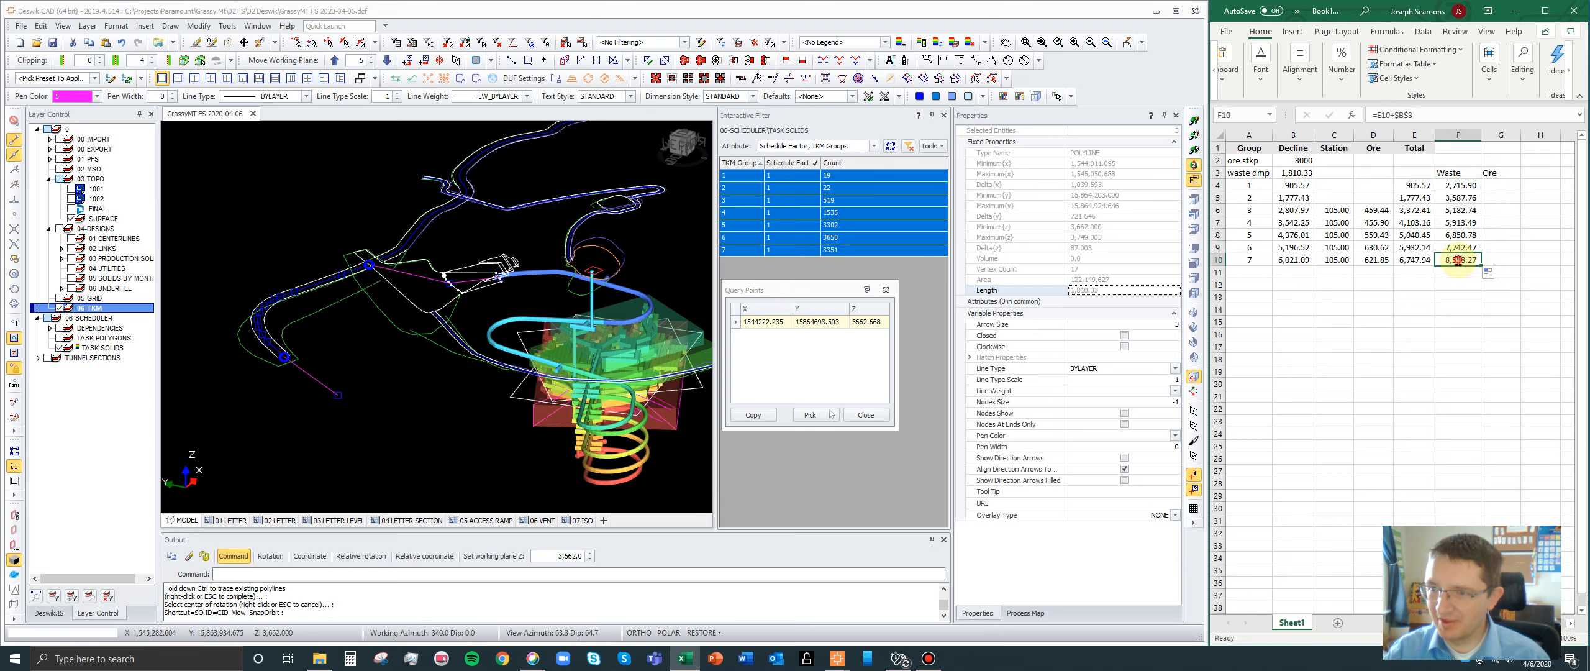
double_click(1458, 260)
key("Escape")
double_click(1458, 246)
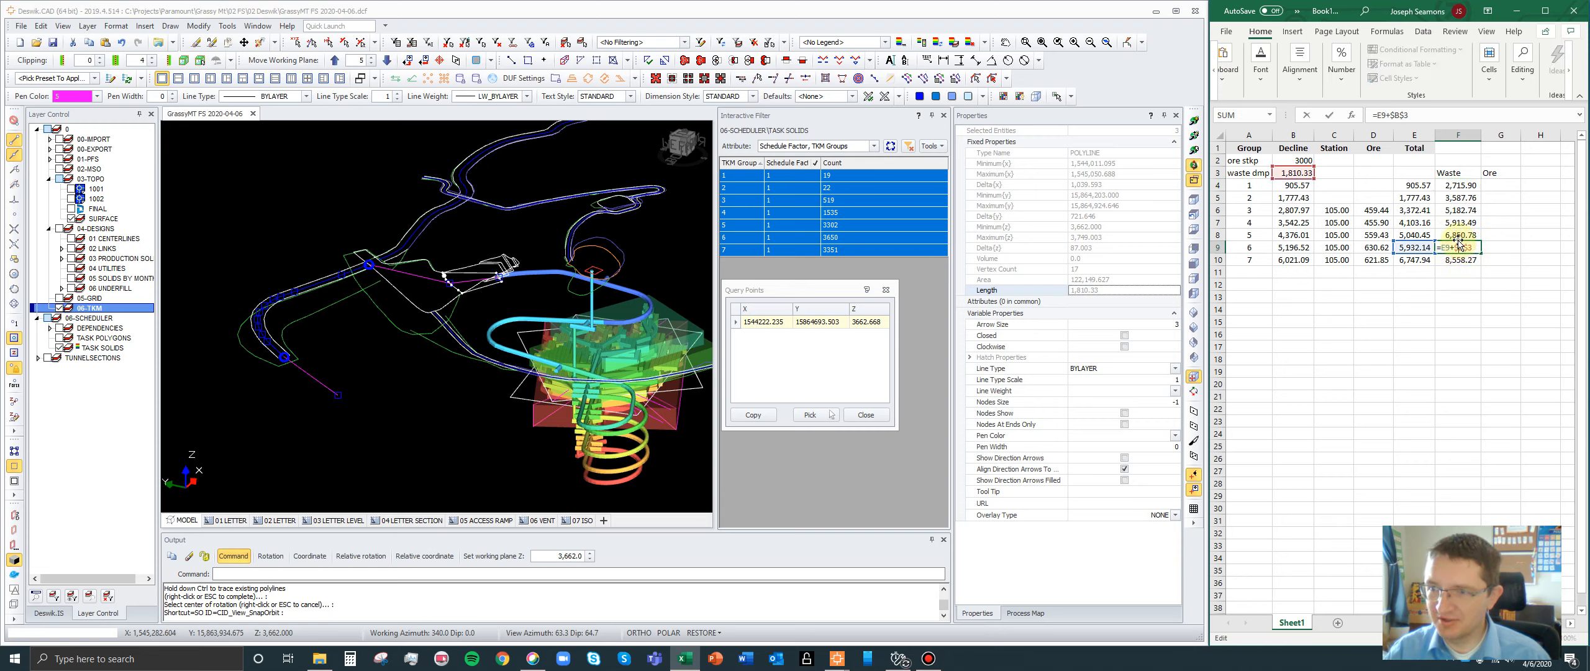
key("Escape")
double_click(1458, 235)
key("Escape")
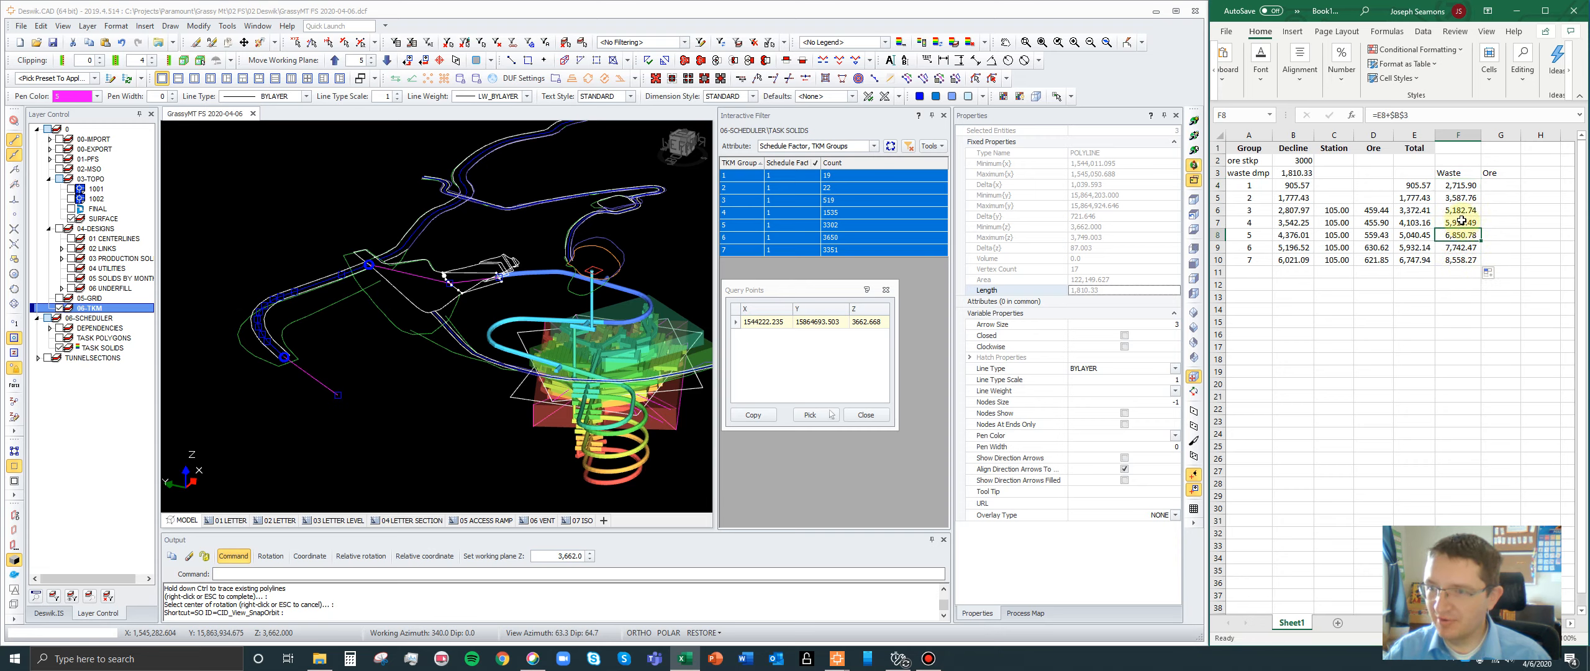
double_click(1462, 221)
key("Escape")
double_click(1460, 210)
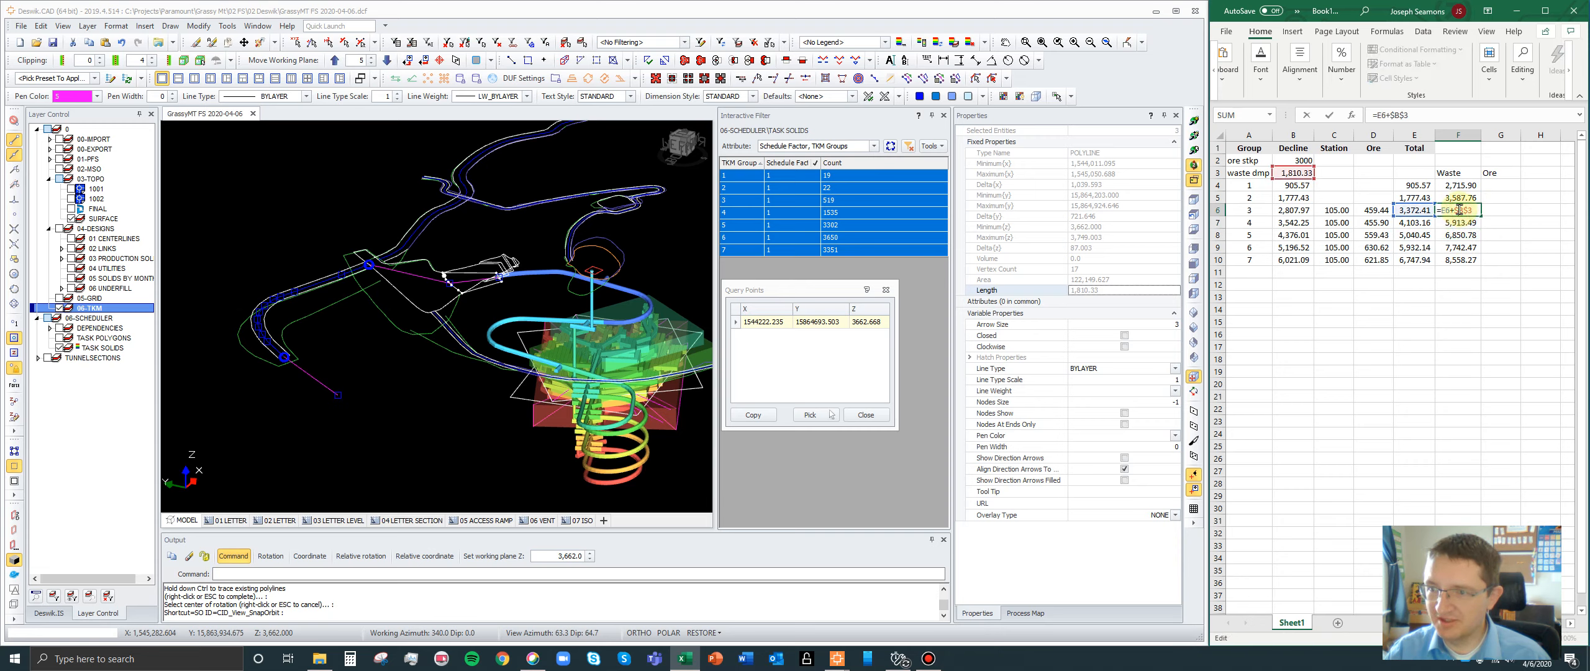
key("Escape")
double_click(1460, 197)
key("Escape")
double_click(1462, 185)
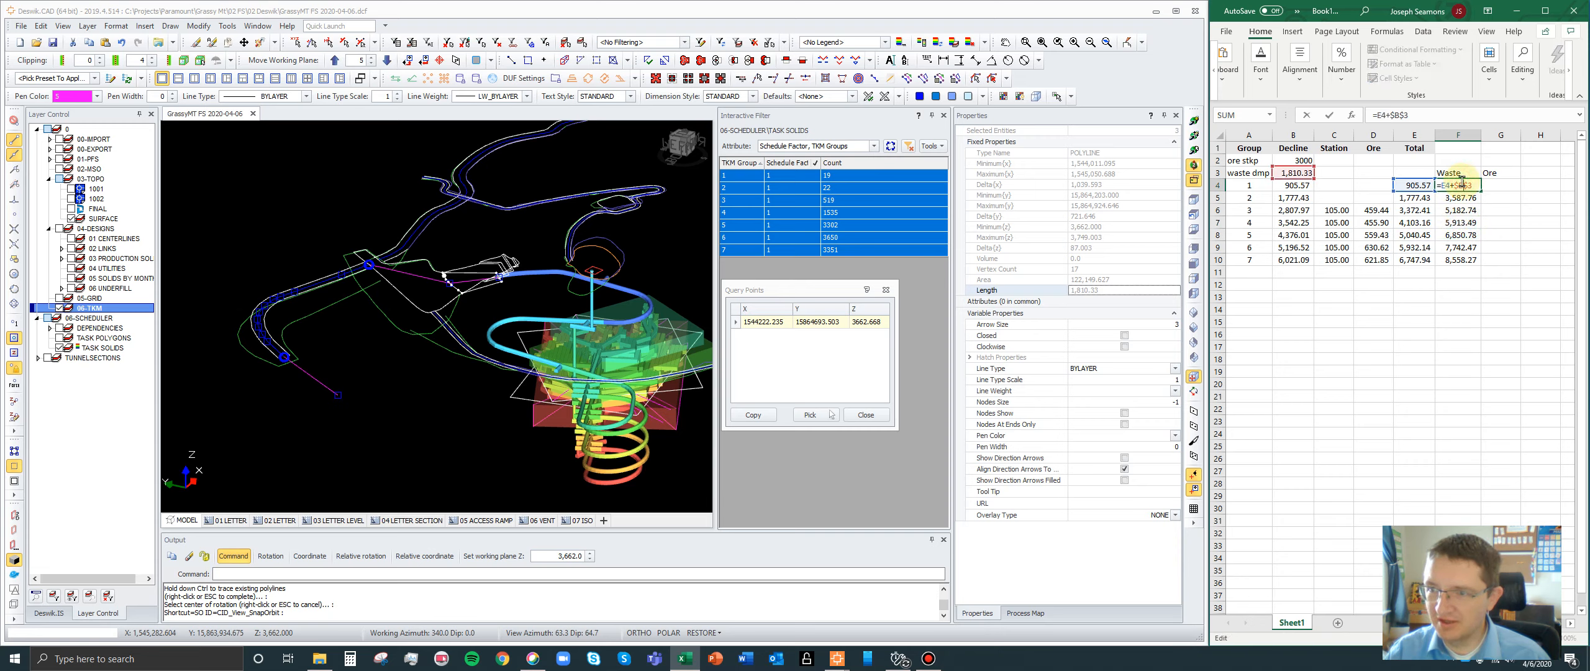
key("Escape")
- Copy the group 1 Waste formula to G4, change it to =E4+$B$2 for the ore stockpile, and fill it down to G10
left_click(1483, 192)
left_click(1475, 189)
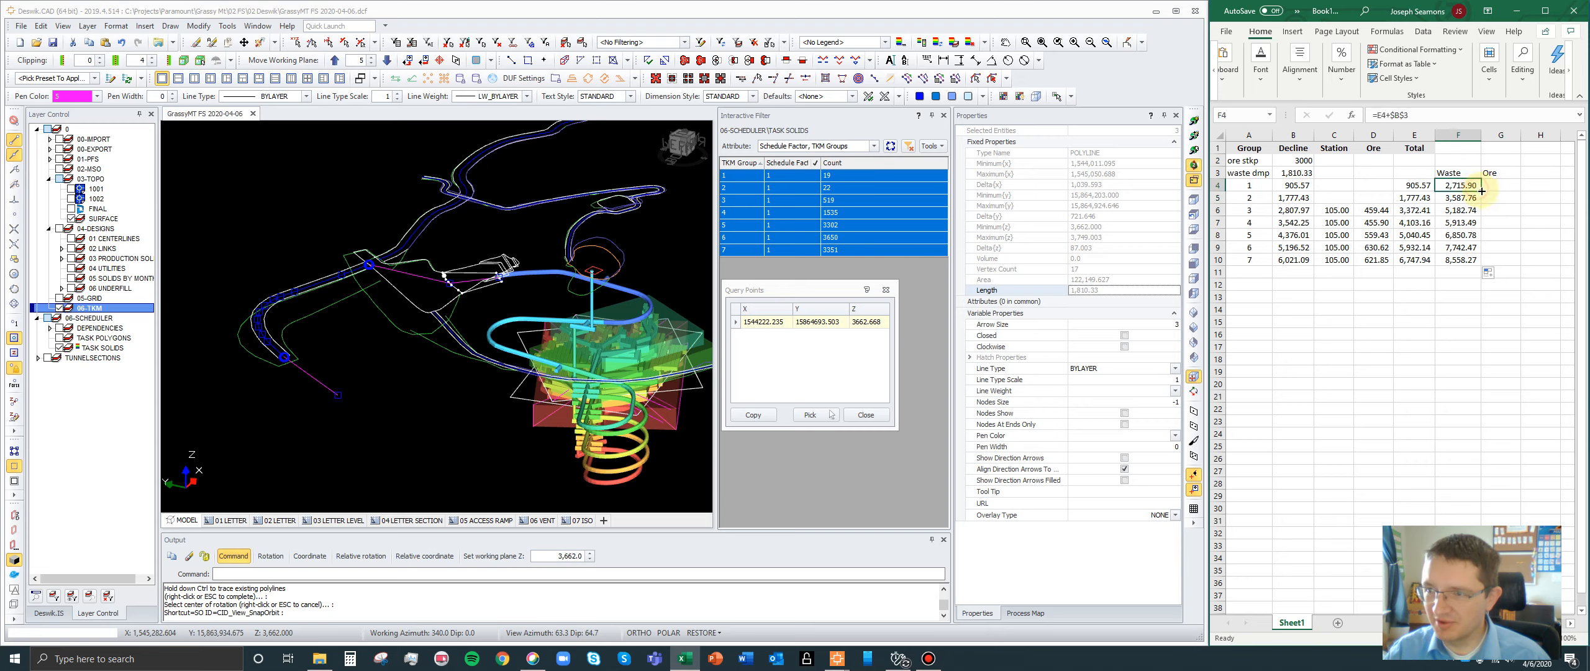
left_click_drag(1481, 191, 1410, 192)
double_click(1502, 187)
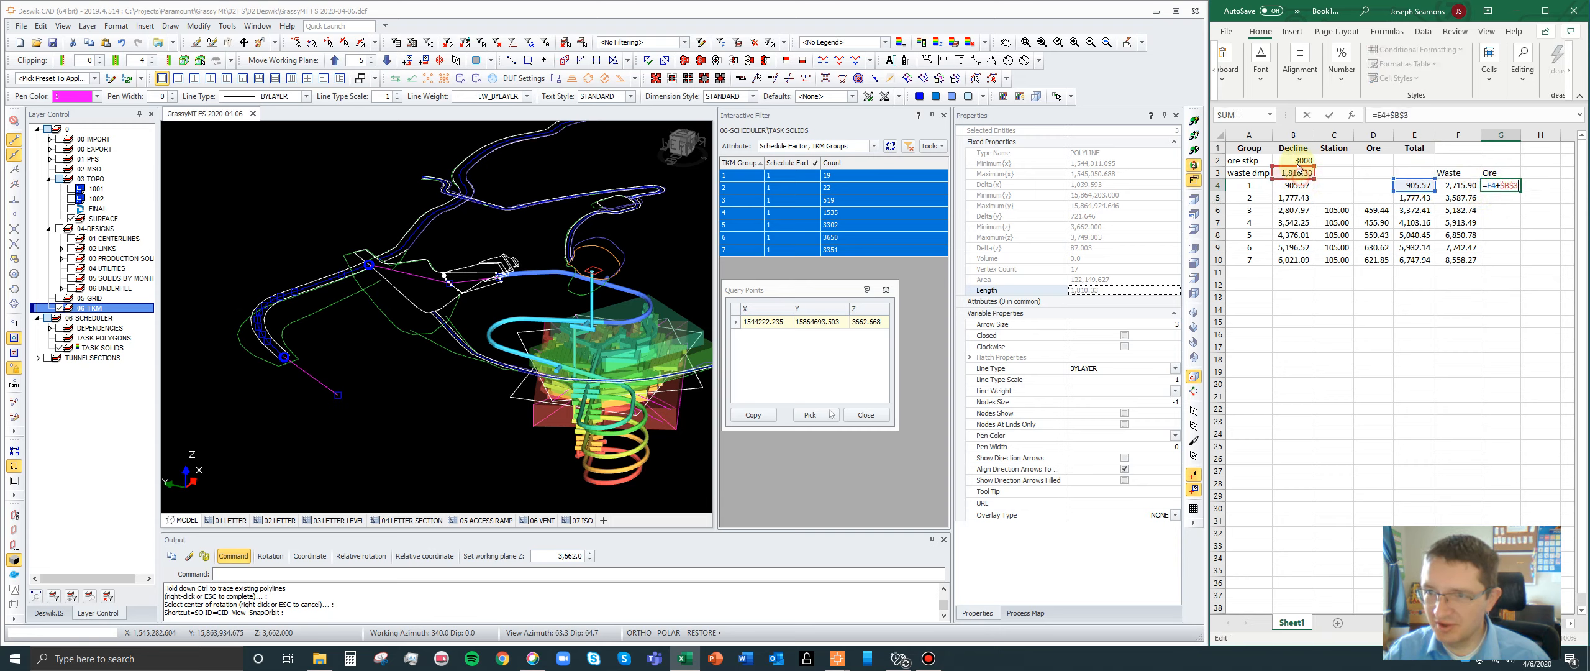
left_click_drag(1303, 169, 1303, 157)
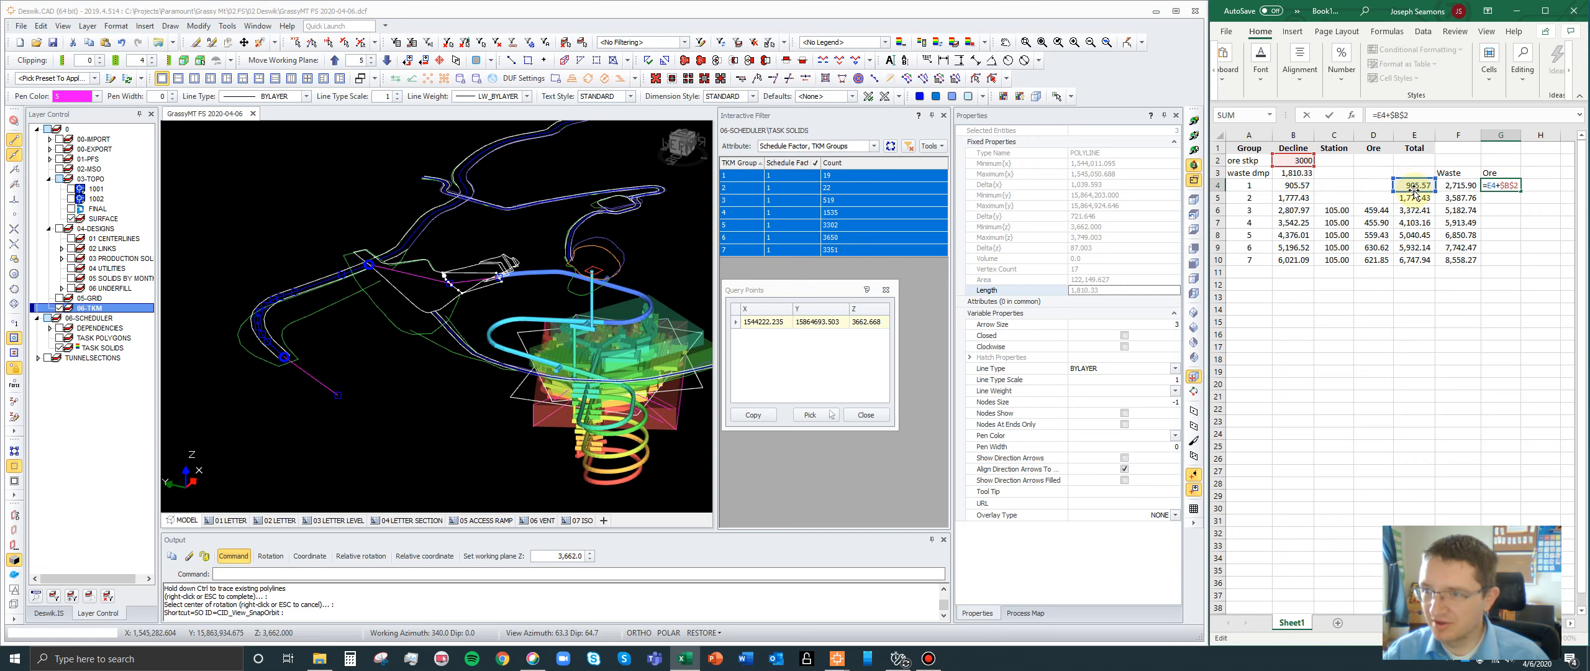
key("Return")
left_click(1491, 185)
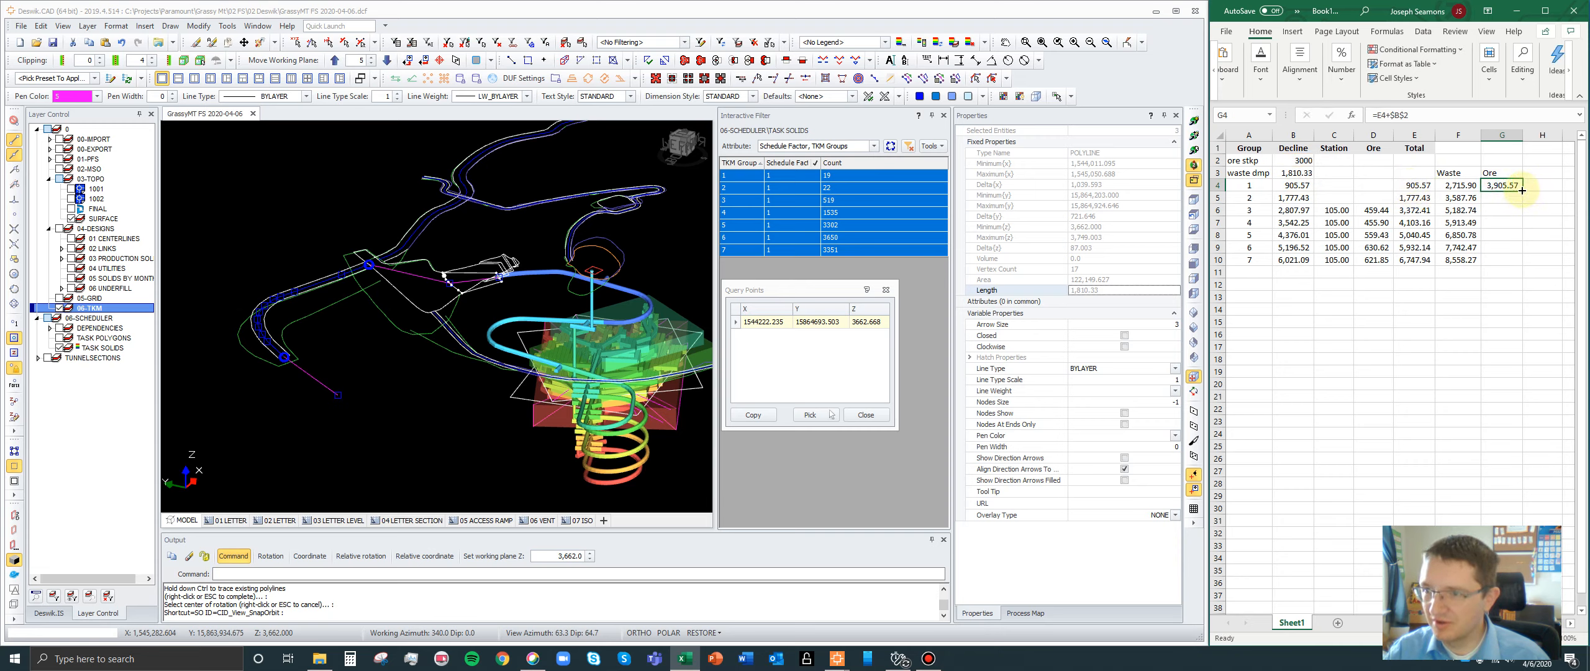
left_click_drag(1522, 190, 1514, 267)
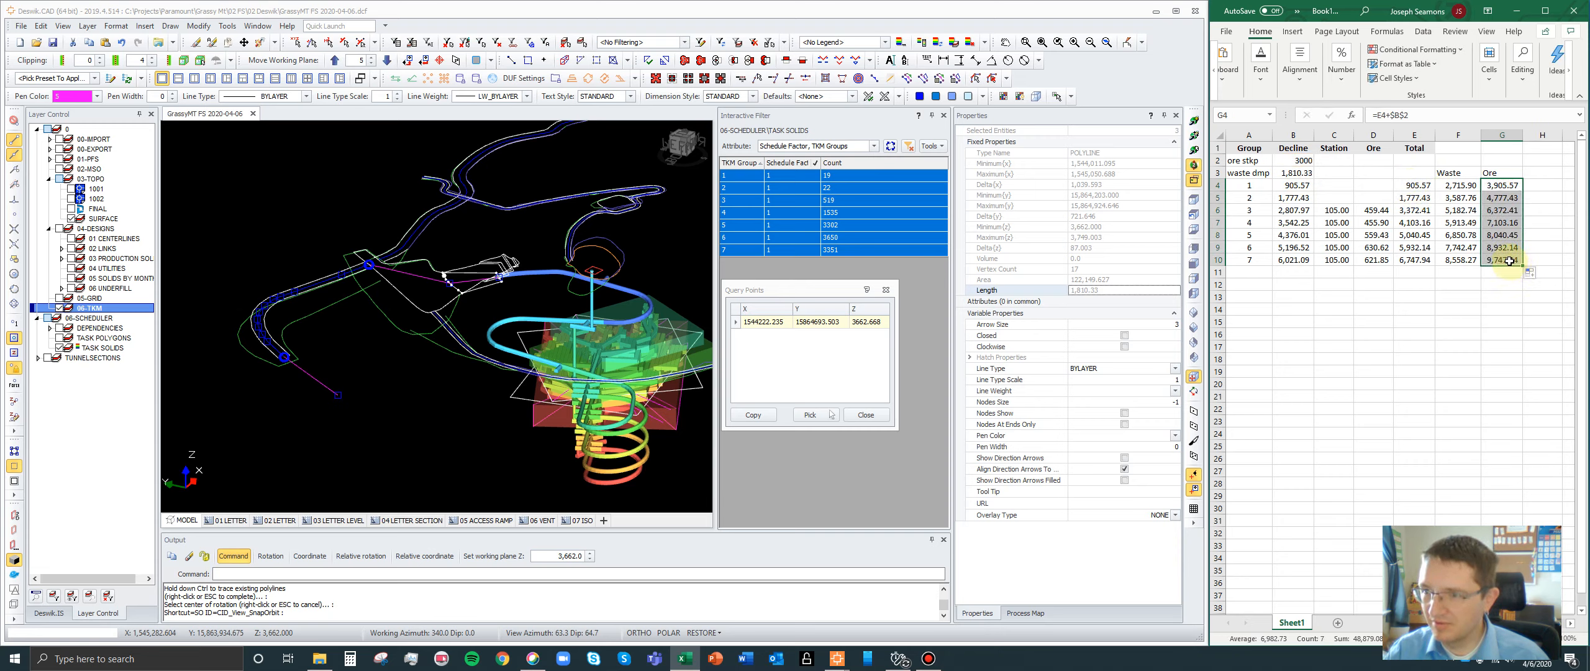
- Check the cell references in each Ore formula from group 7 up to group 1
double_click(1508, 261)
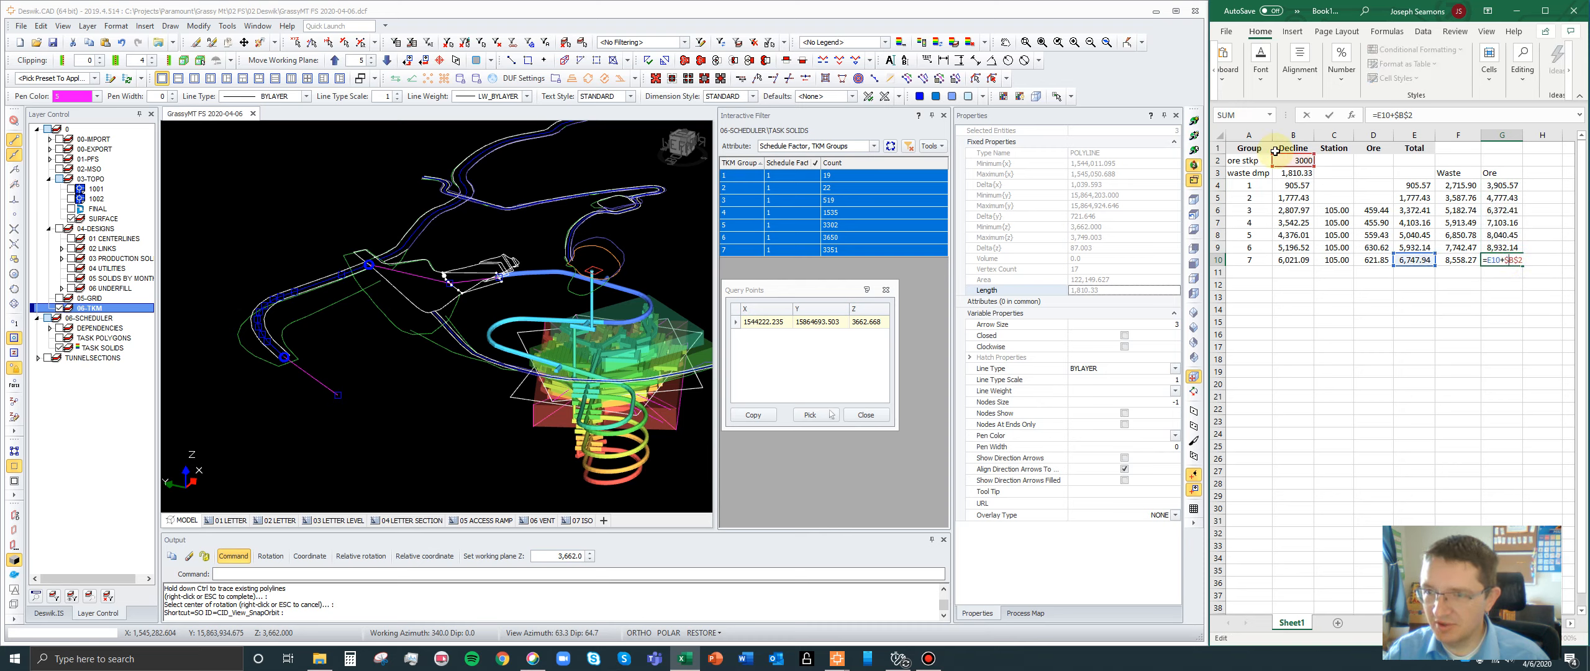
left_click(1509, 247)
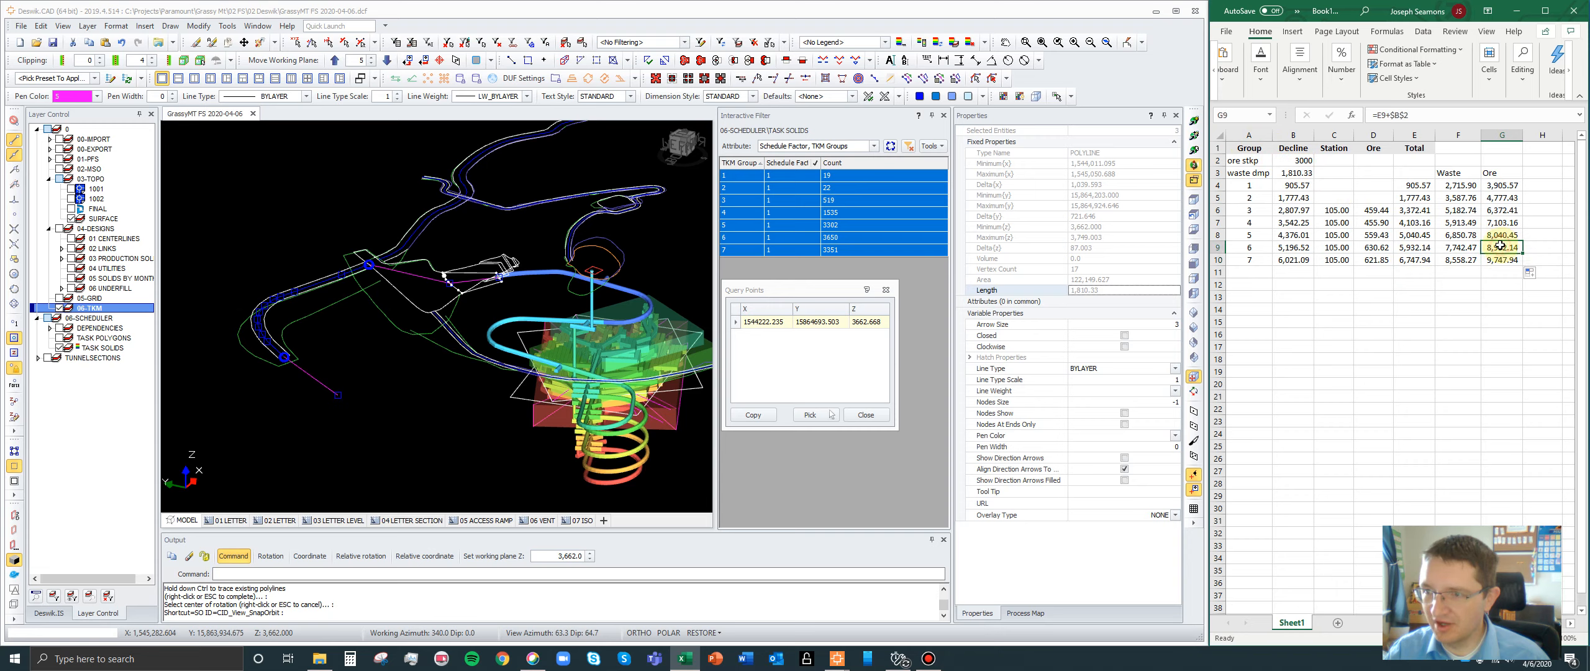
double_click(1501, 248)
key("Escape")
double_click(1500, 236)
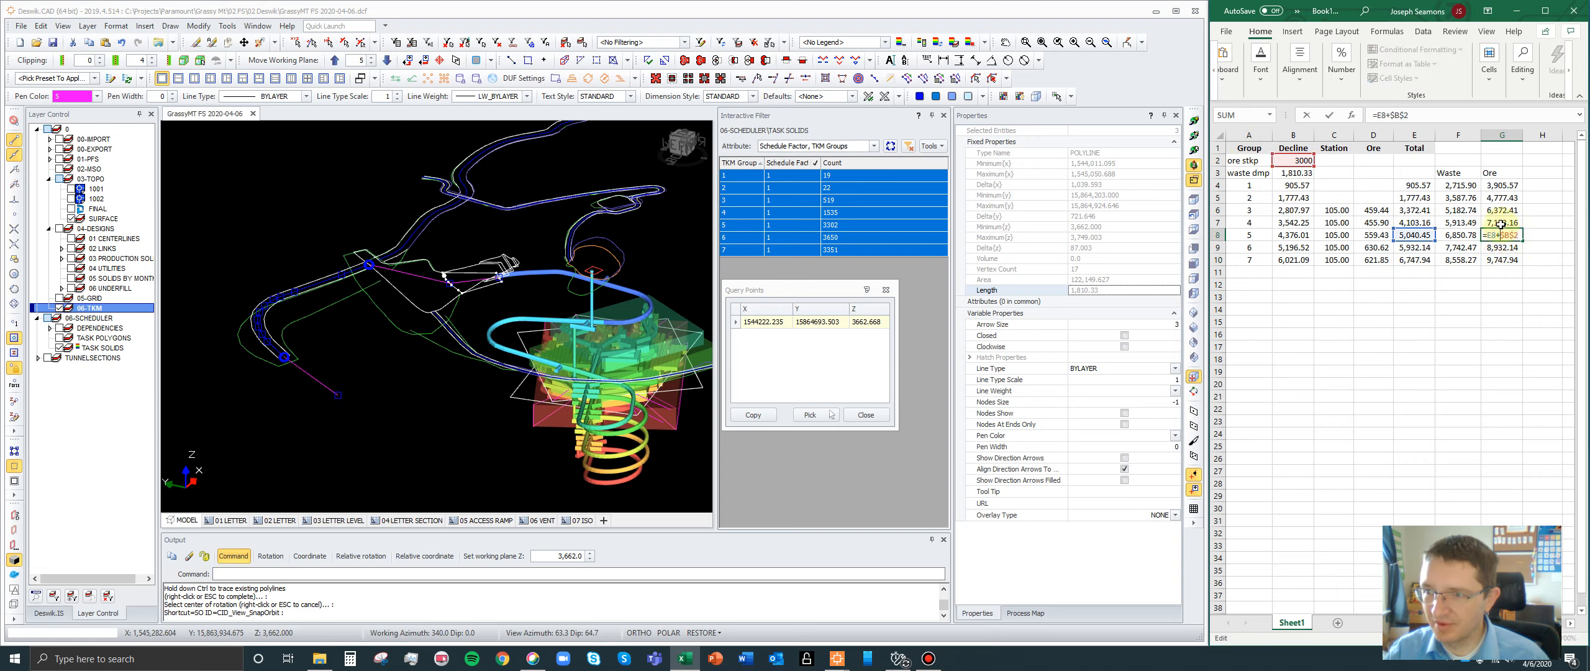
key("Escape")
double_click(1501, 223)
key("Escape")
double_click(1500, 210)
key("Escape")
double_click(1500, 198)
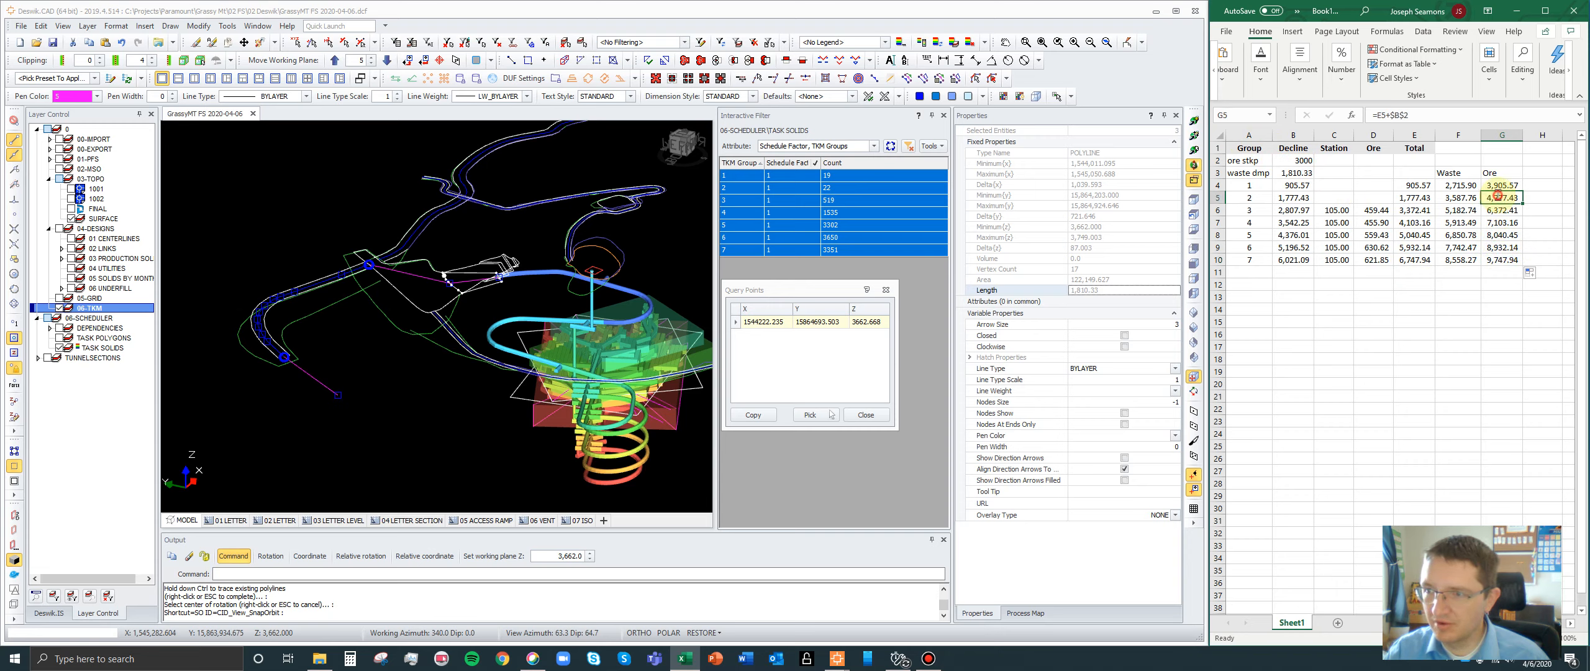
key("Escape")
double_click(1499, 183)
key("Escape")
left_click(1499, 274)
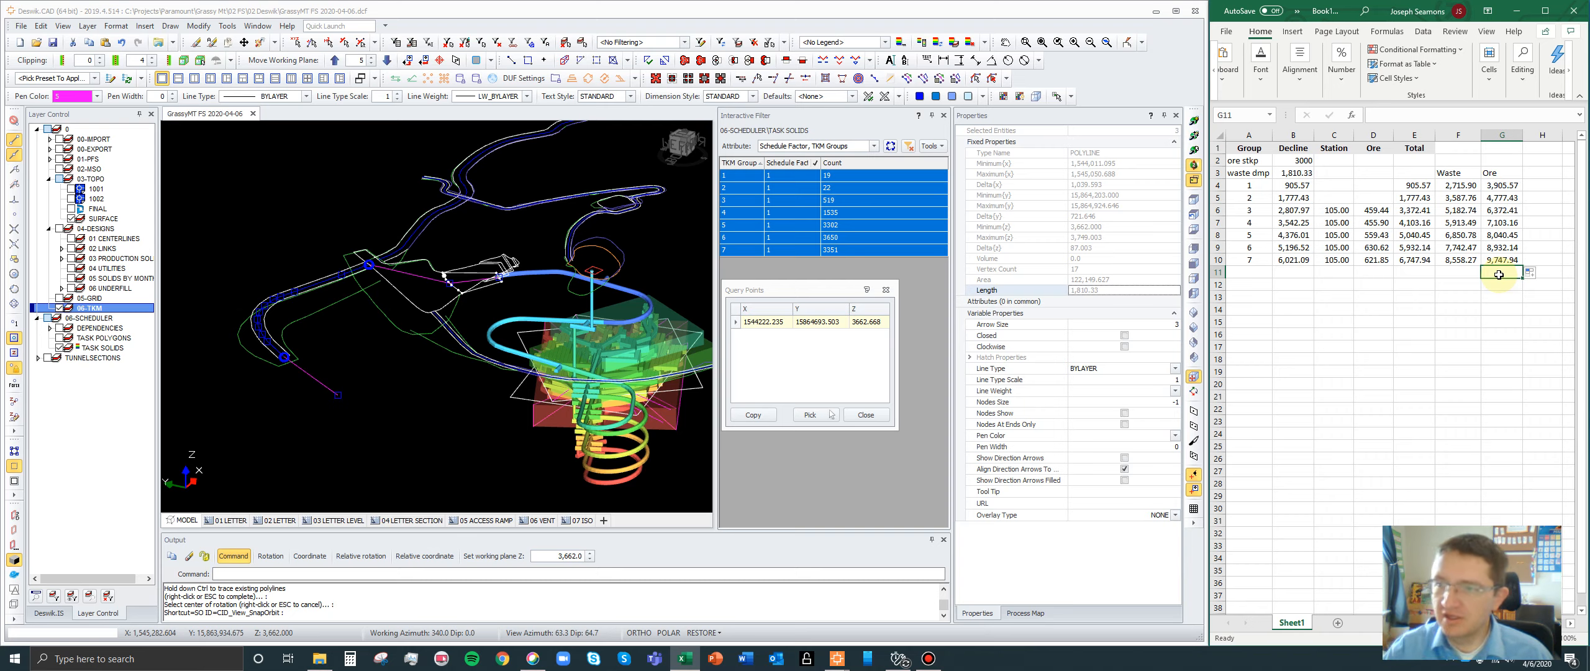
- Review the Waste and Ore haul distances for groups 1 to 7 by highlighting the group, Waste and Ore ranges
left_click_drag(1249, 185, 1255, 258)
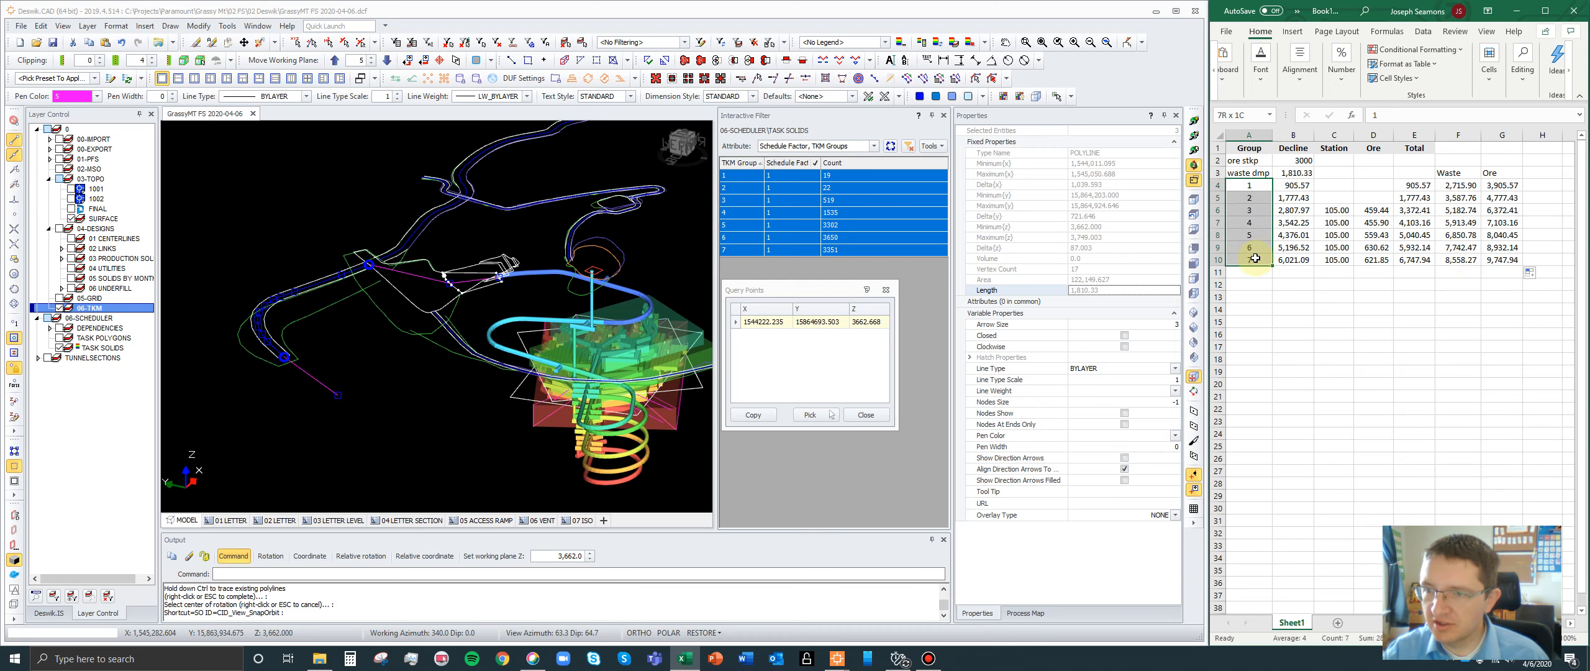
left_click_drag(1456, 174, 1460, 259)
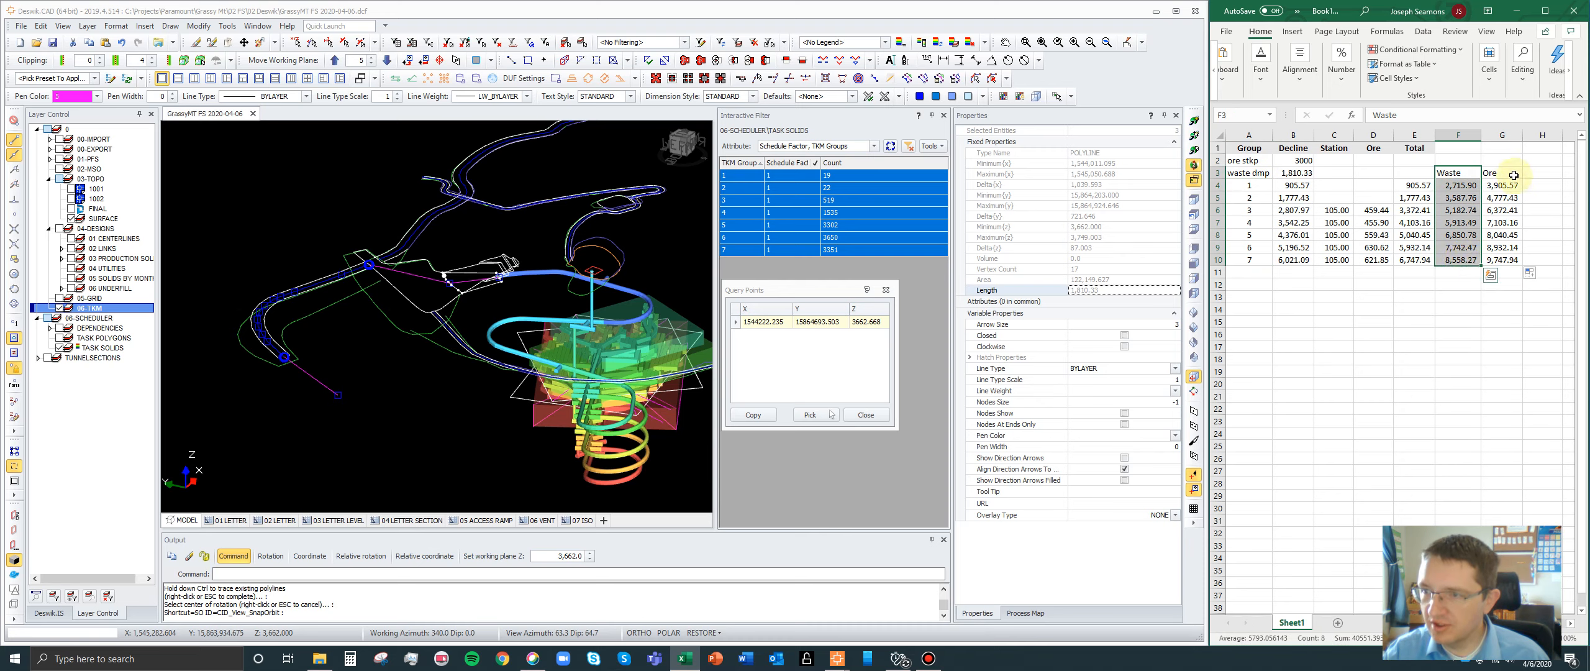
left_click_drag(1514, 175, 1516, 260)
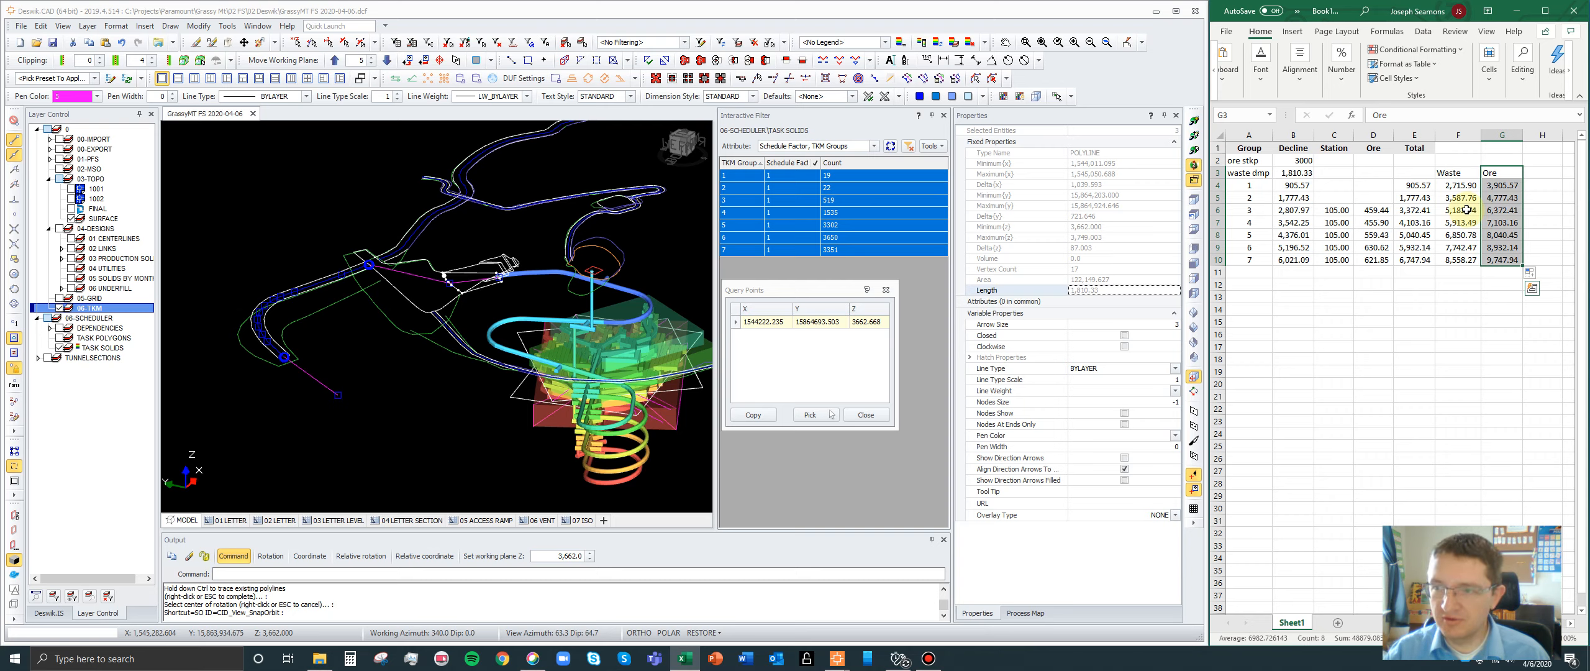
left_click_drag(1454, 185, 1456, 260)
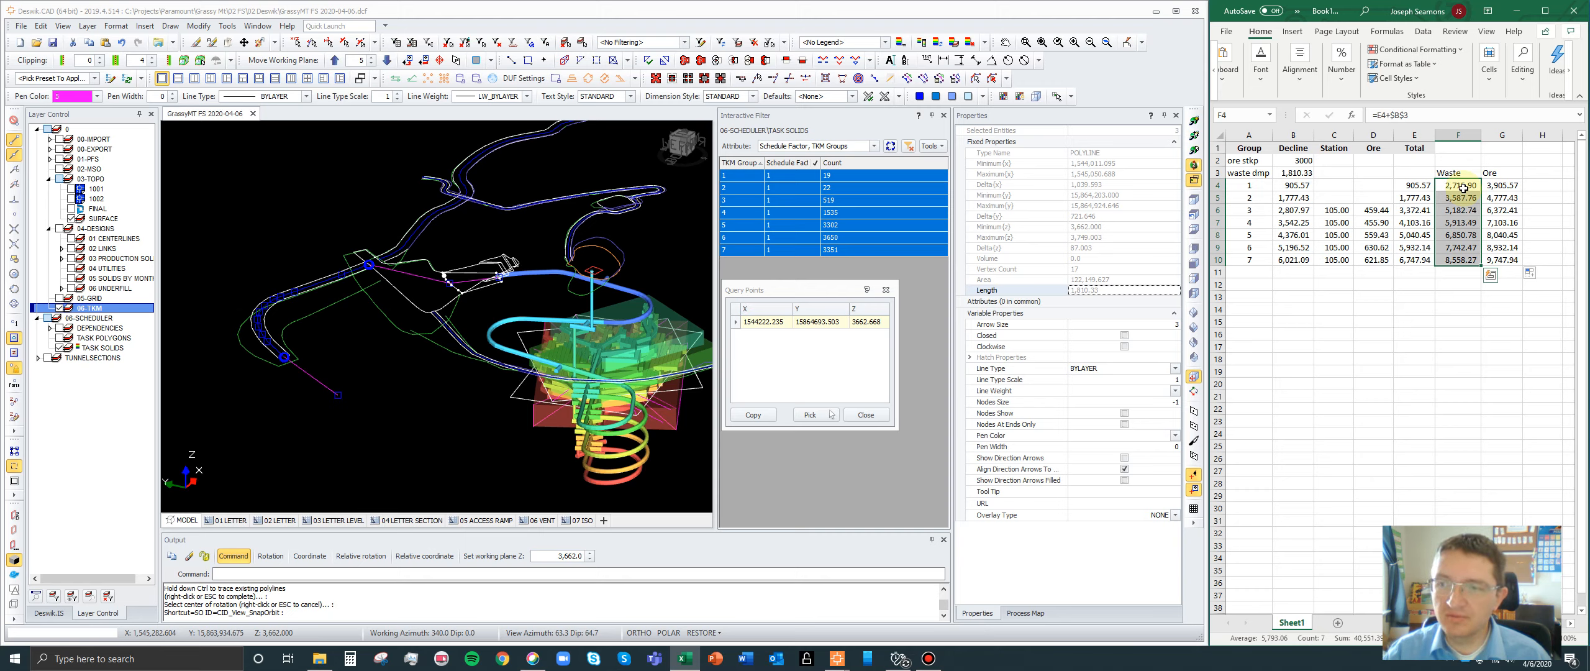
left_click_drag(1463, 174, 1461, 260)
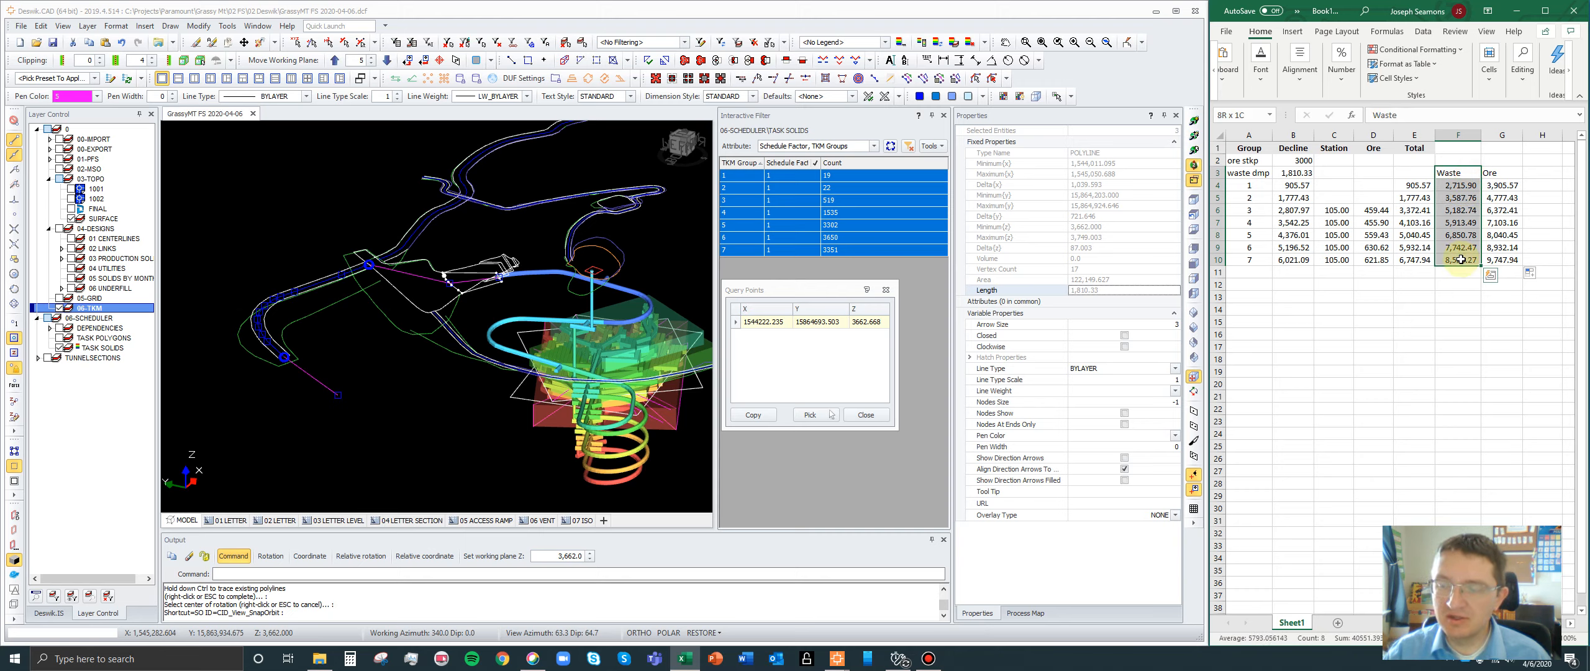
left_click_drag(1466, 185, 1499, 264)
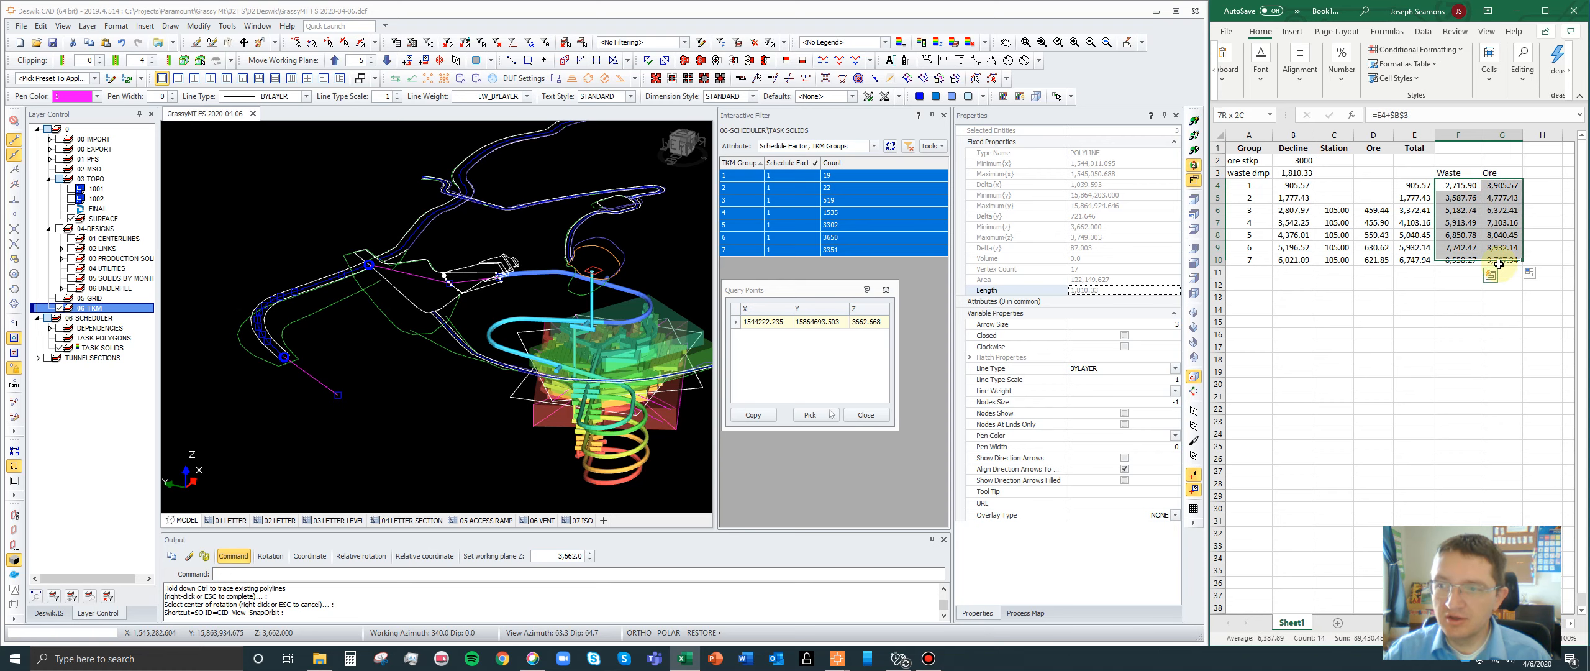
left_click_drag(1457, 173, 1464, 261)
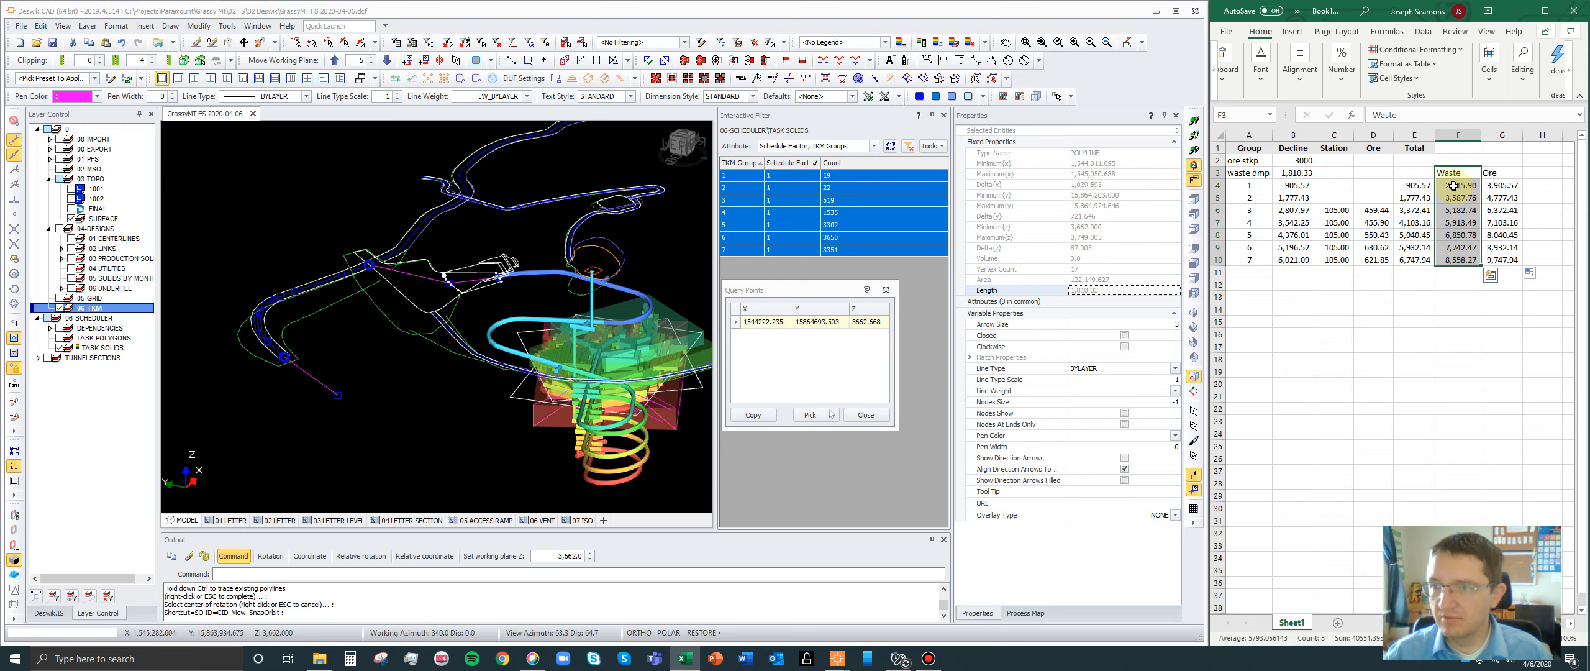
left_click_drag(1455, 185, 1455, 269)
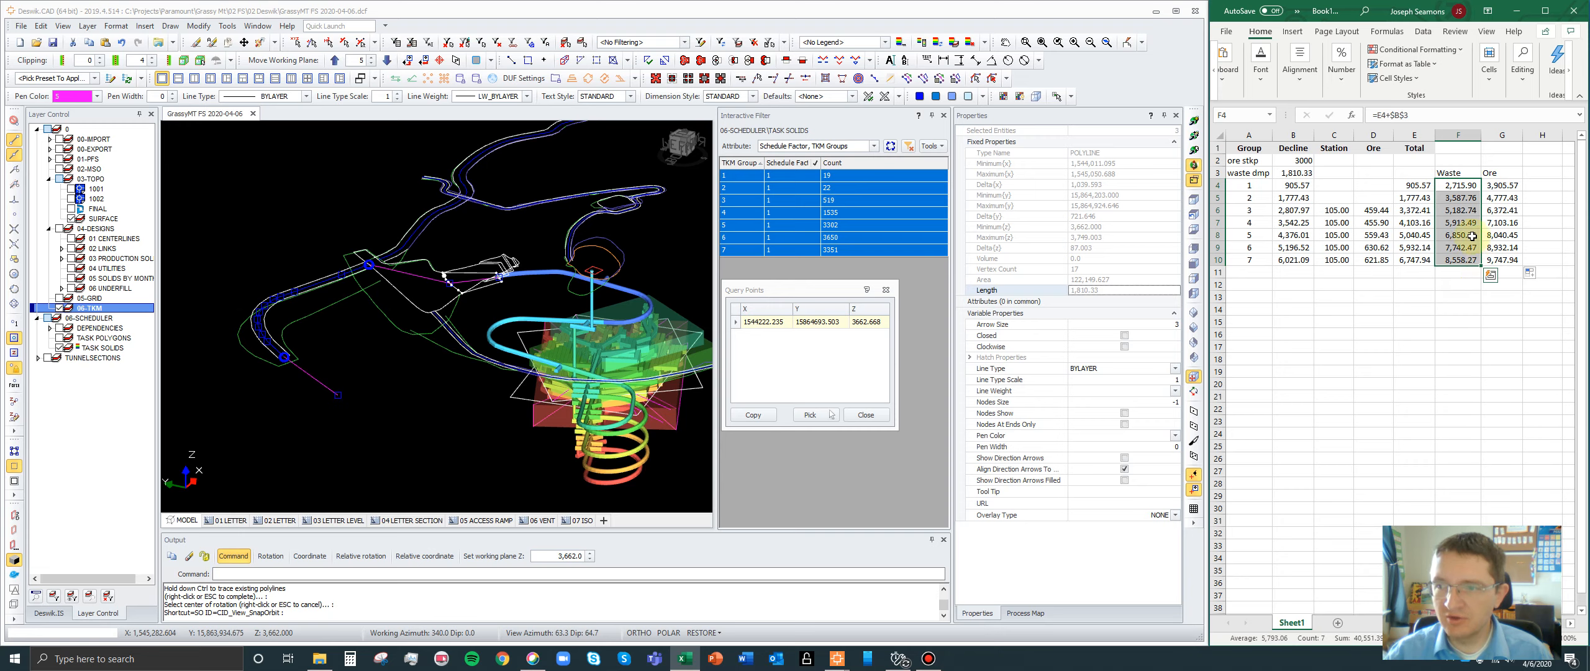
left_click(1449, 185)
left_click_drag(1452, 210, 1452, 260)
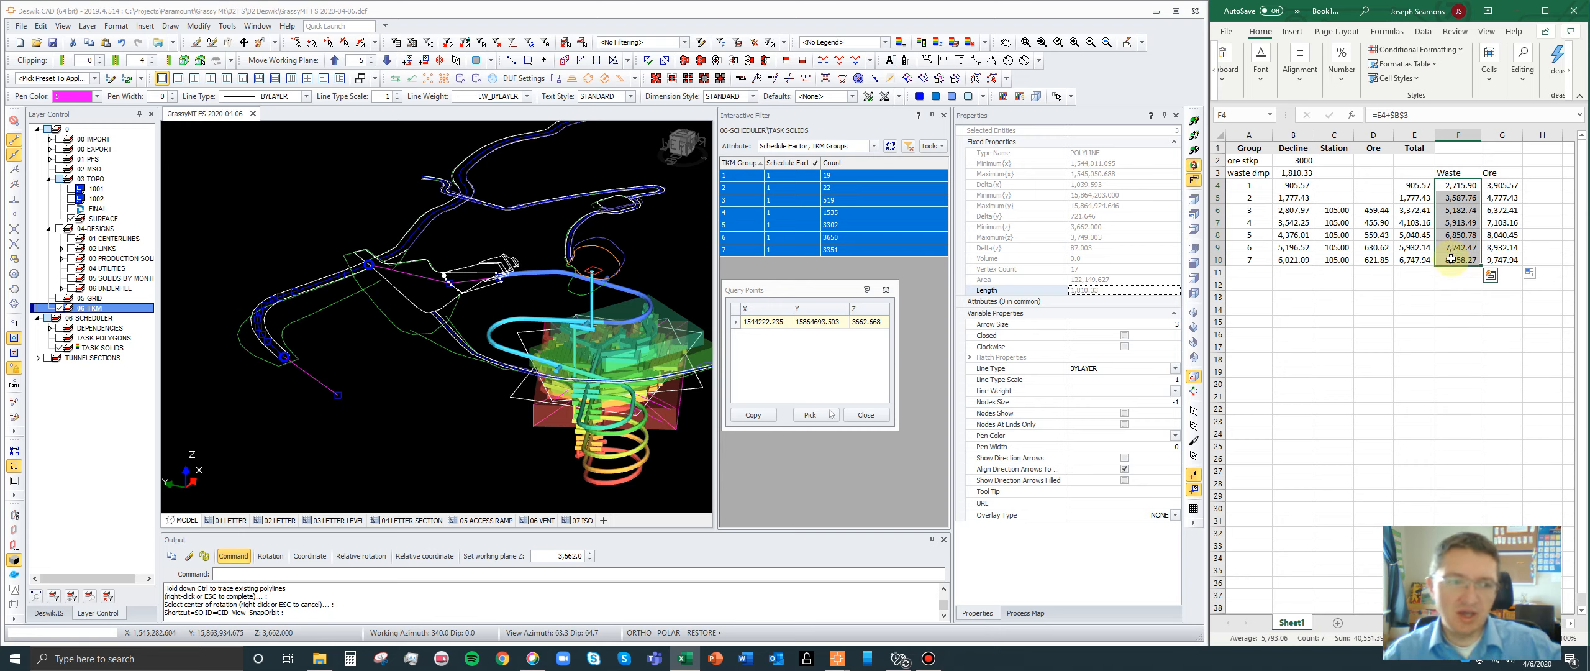